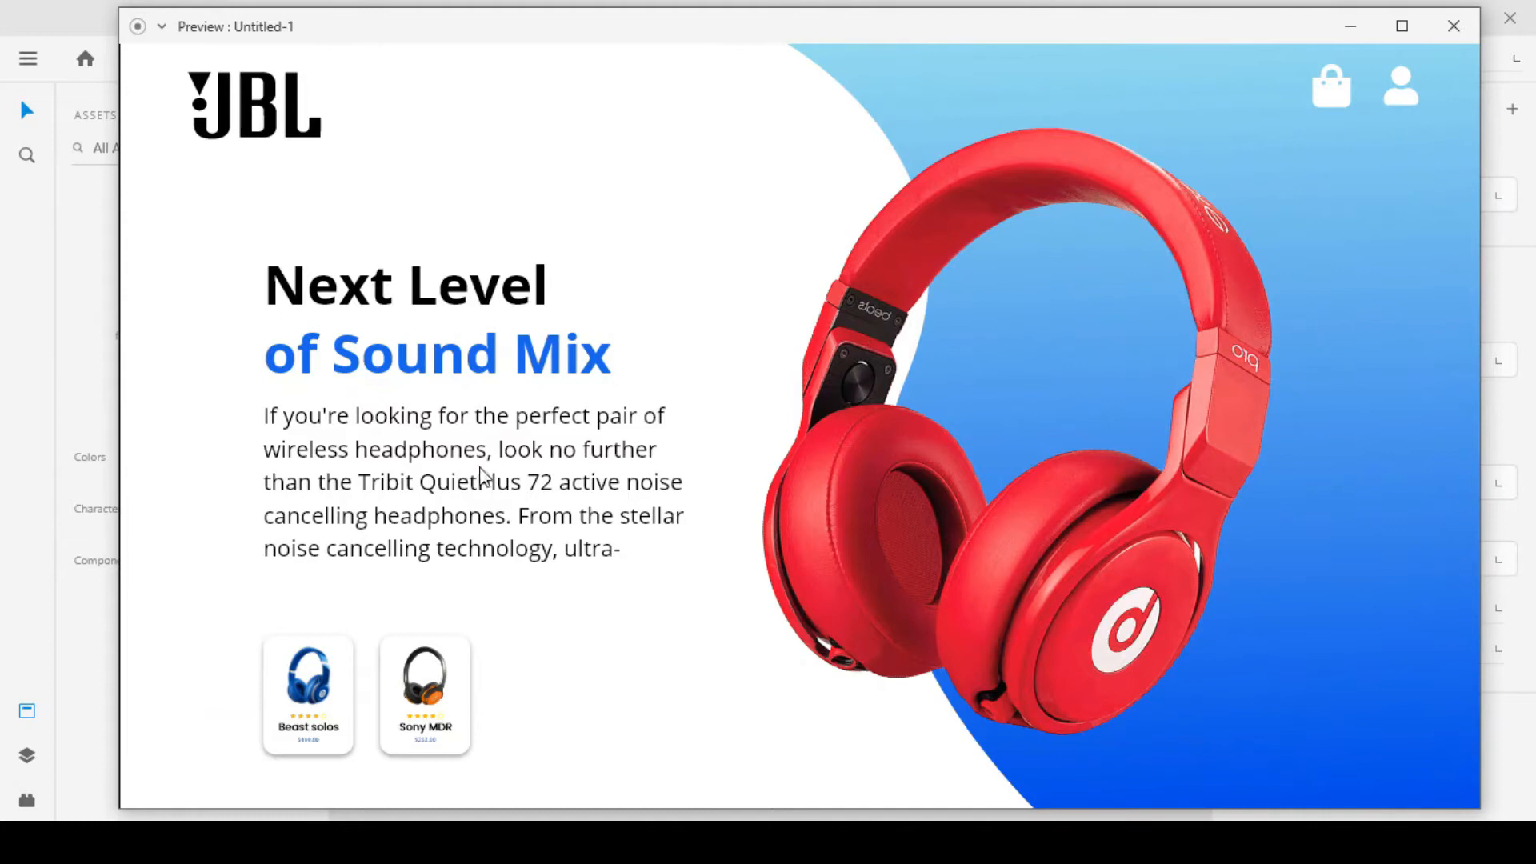
# Toggle the Beast solos product card in the prototype preview to check the headphone swap between red and blue
pyautogui.click(325, 693)
pyautogui.click(293, 693)
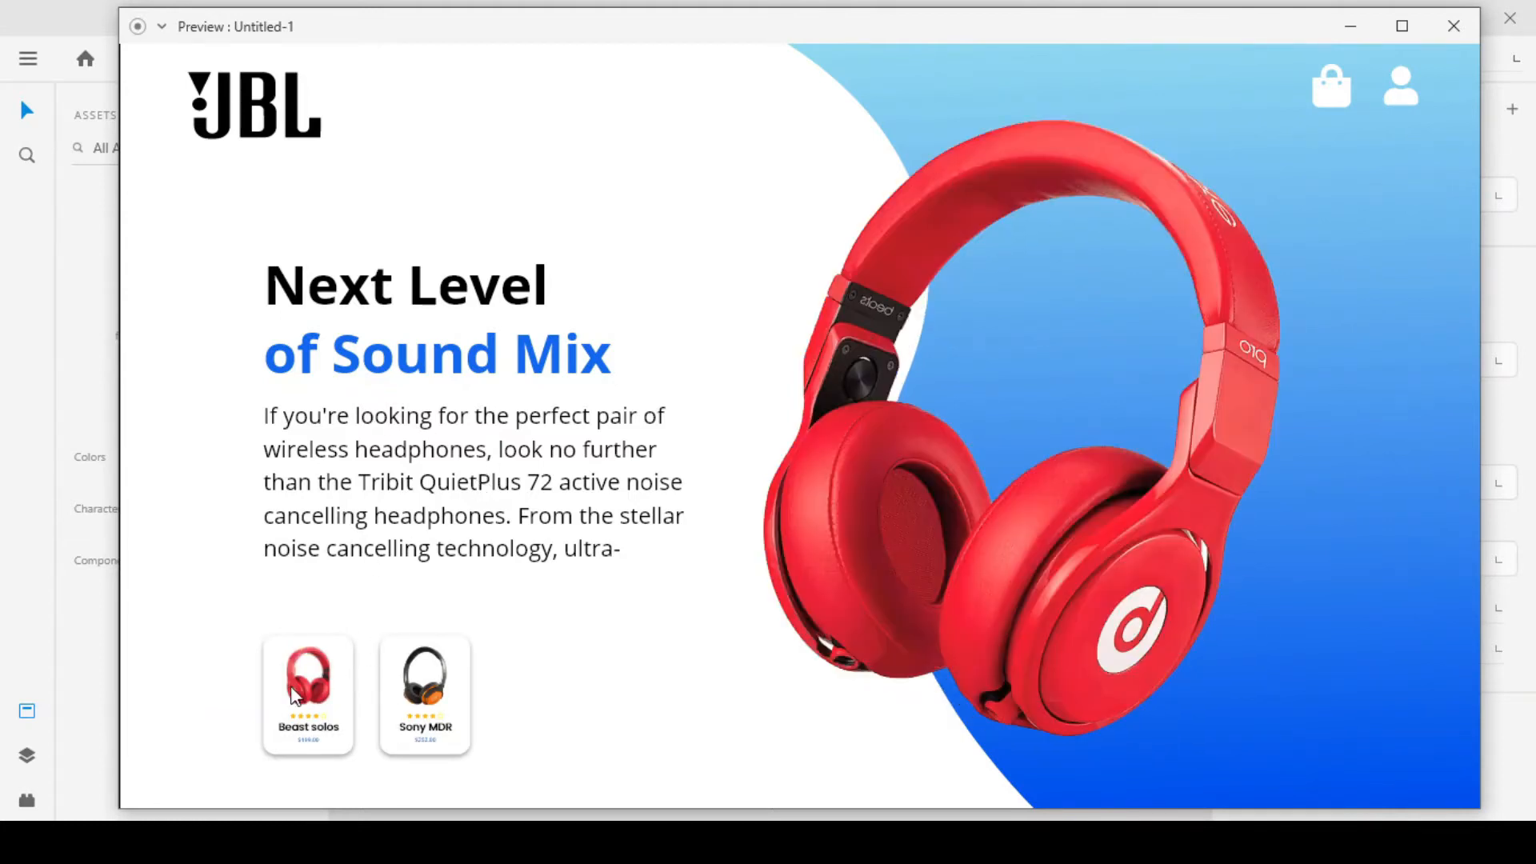
pyautogui.click(320, 693)
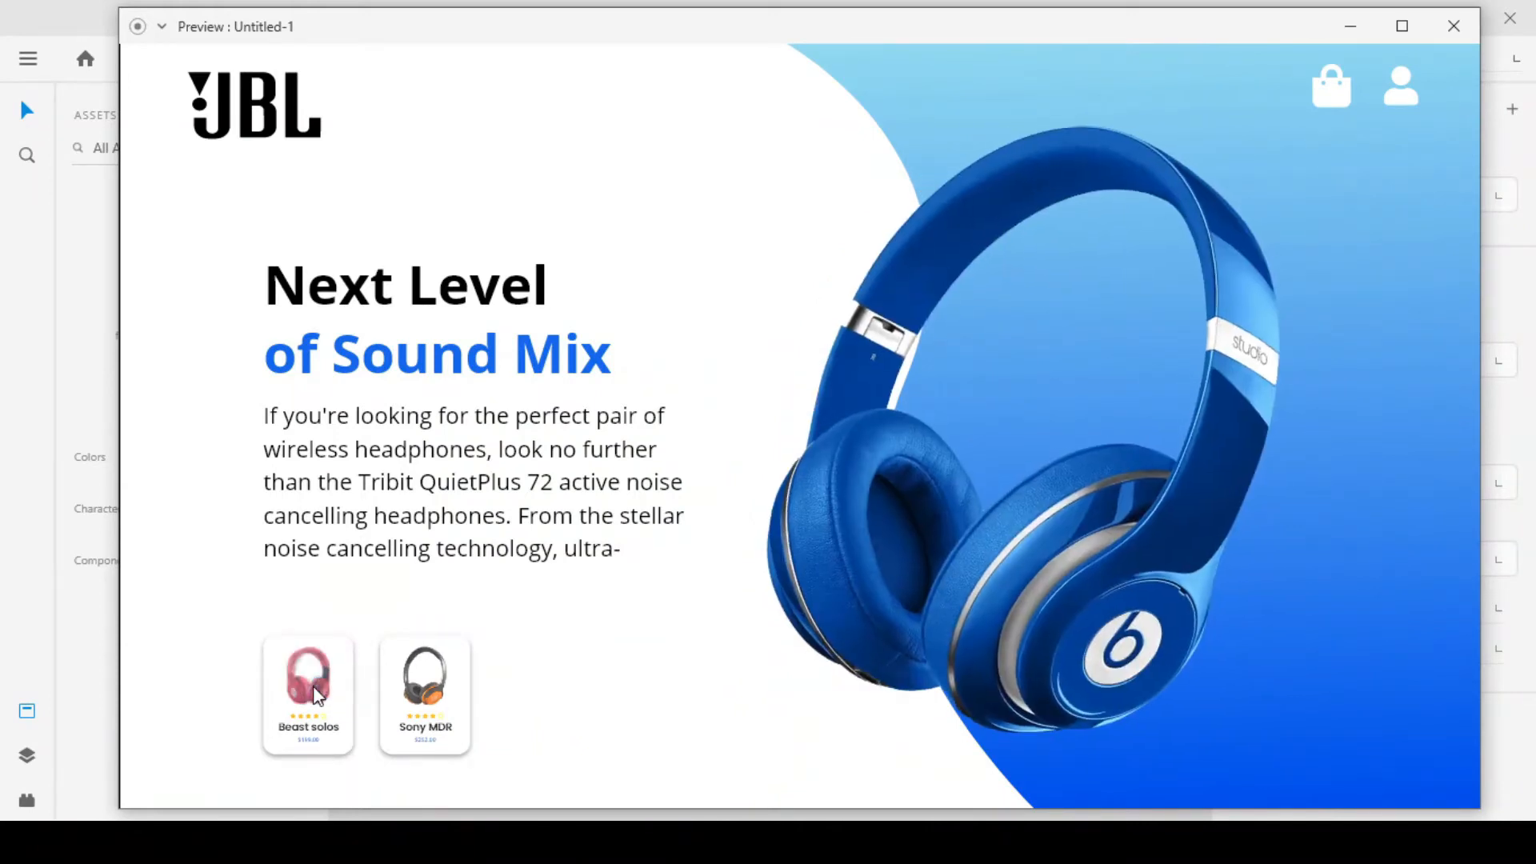
pyautogui.click(318, 694)
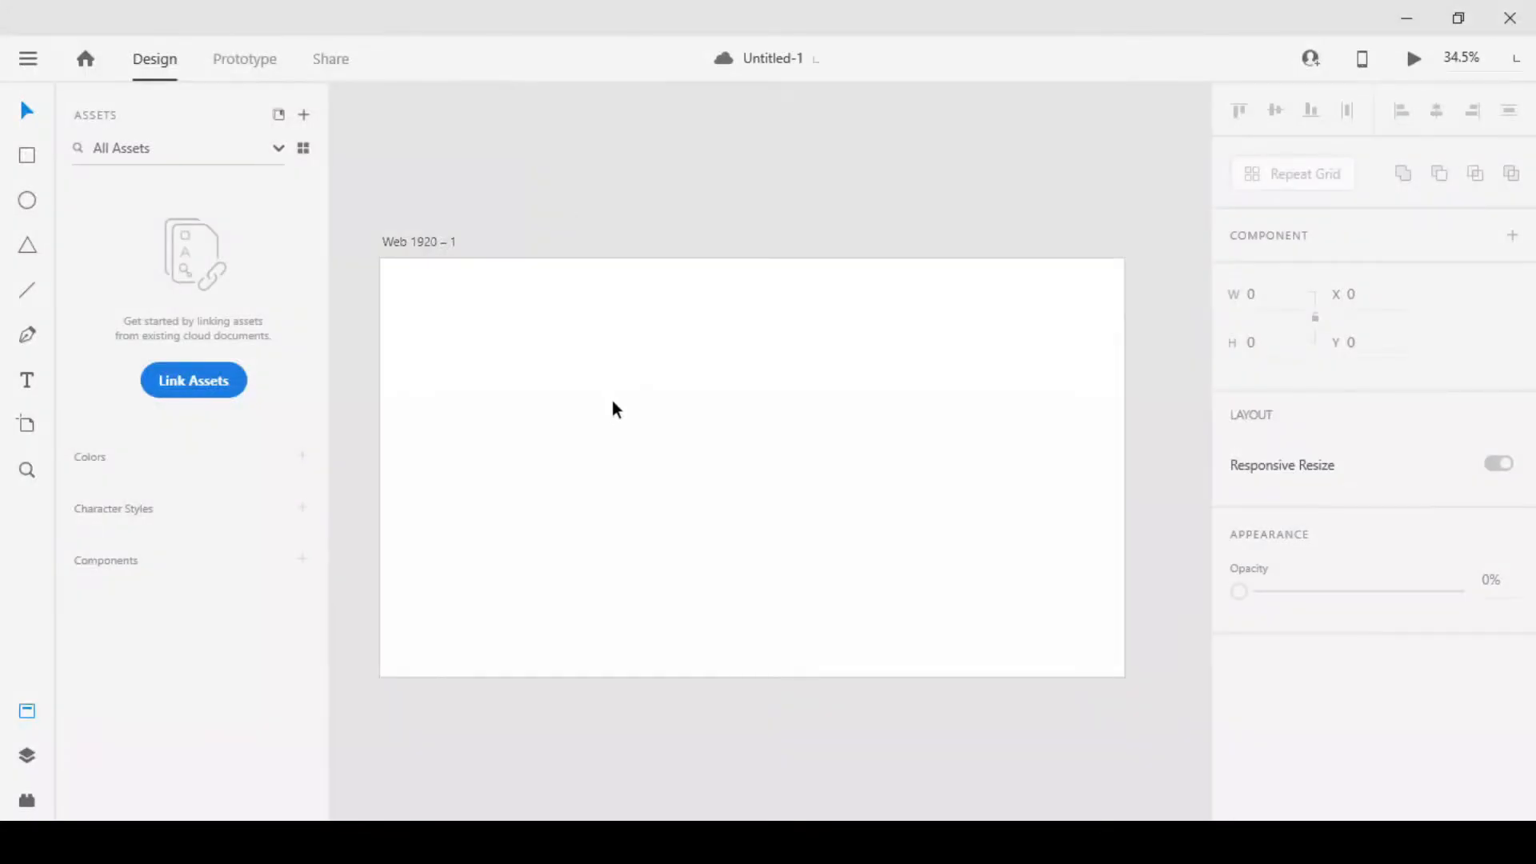
# Draw a closed shape with a wavy S-curved edge over the right-hand part of the Web 1920 artboard using the Pen tool
pyautogui.click(614, 404)
pyautogui.click(27, 329)
pyautogui.click(804, 260)
pyautogui.moveTo(856, 402); pyautogui.dragTo(812, 562)
pyautogui.hotkey('ctrl', 'z')
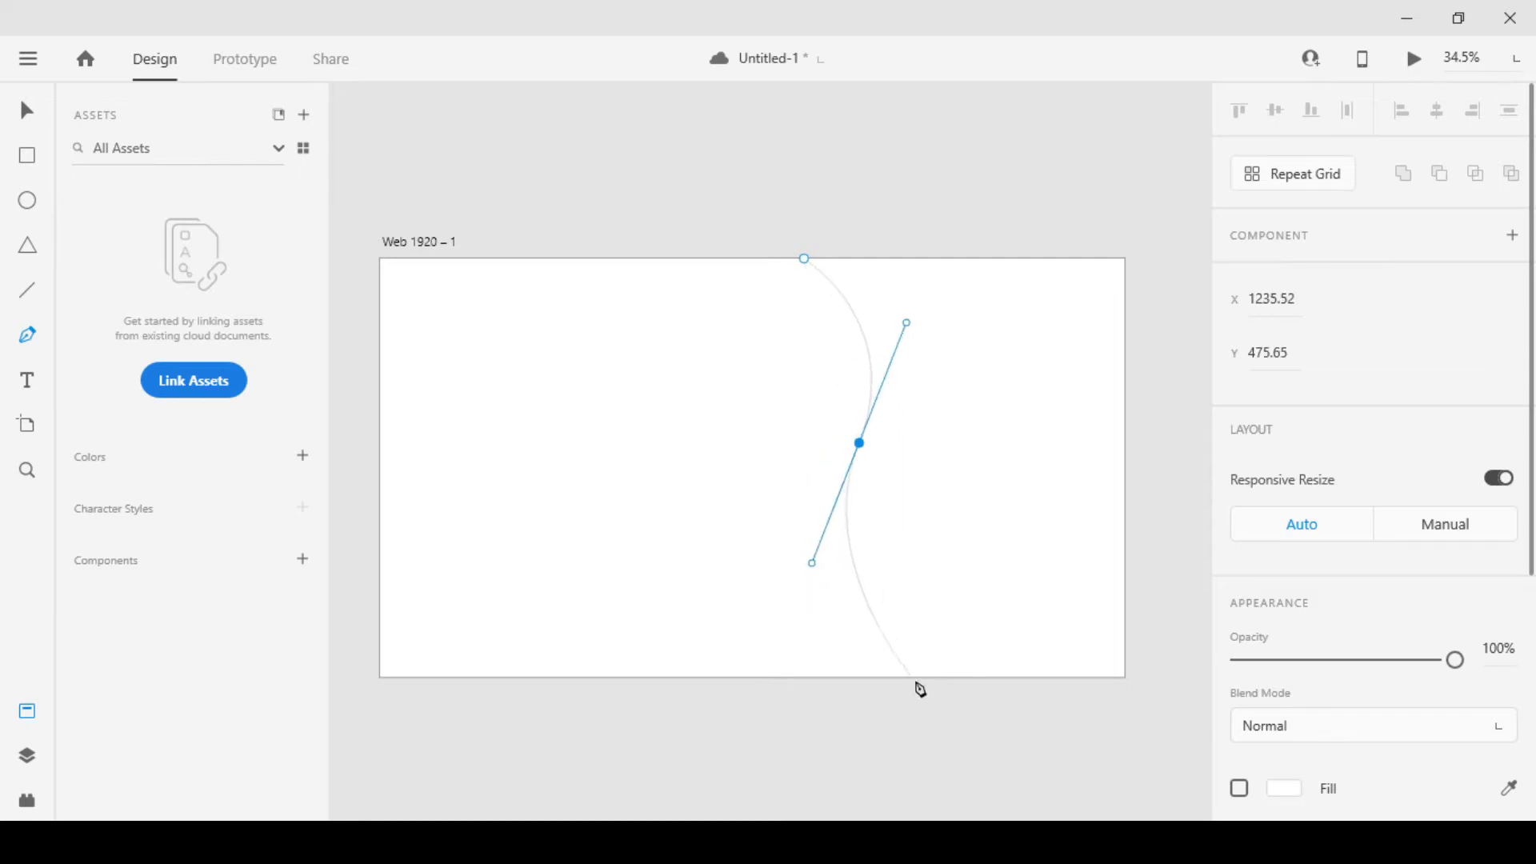
pyautogui.click(912, 682)
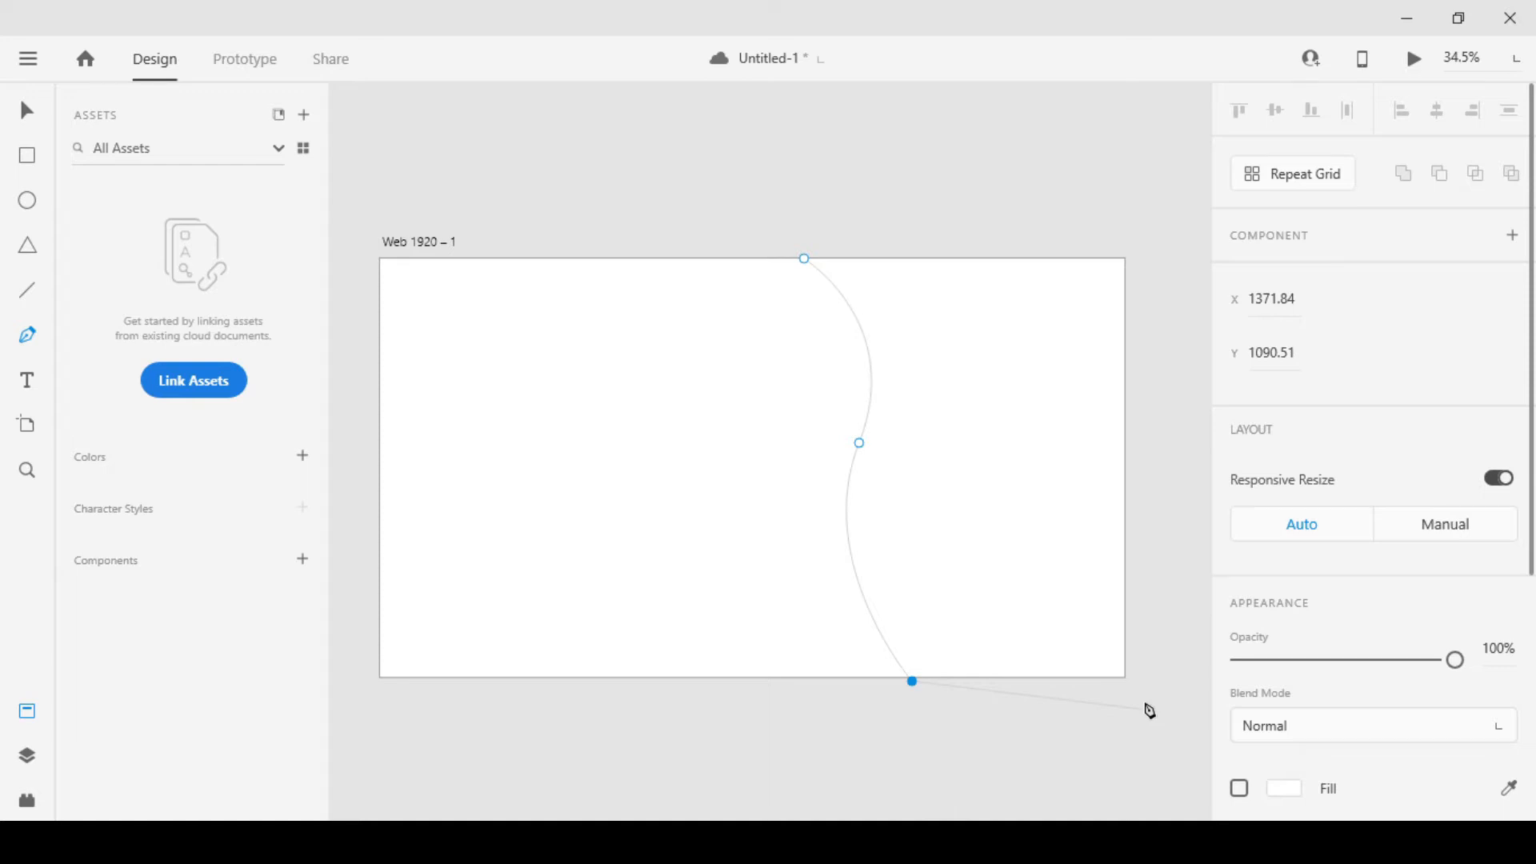
pyautogui.press('Escape')
# Give the wavy shape a linear gradient fill from muted teal at its upper edge to blue #198CFF at its lower edge
pyautogui.scroll(-5, 1360, 640)
pyautogui.click(1241, 464)
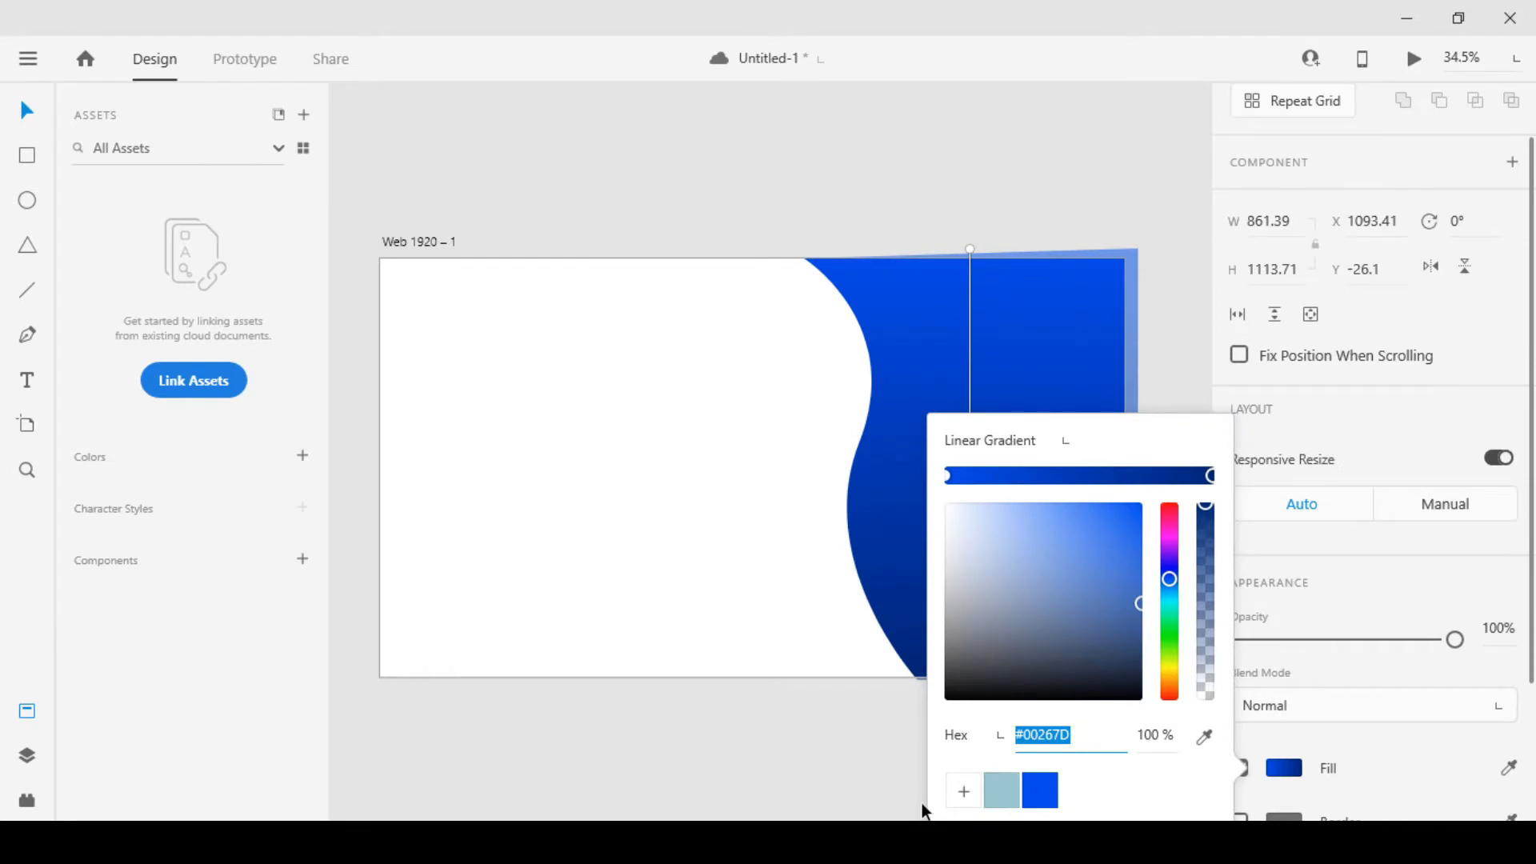
pyautogui.click(1000, 792)
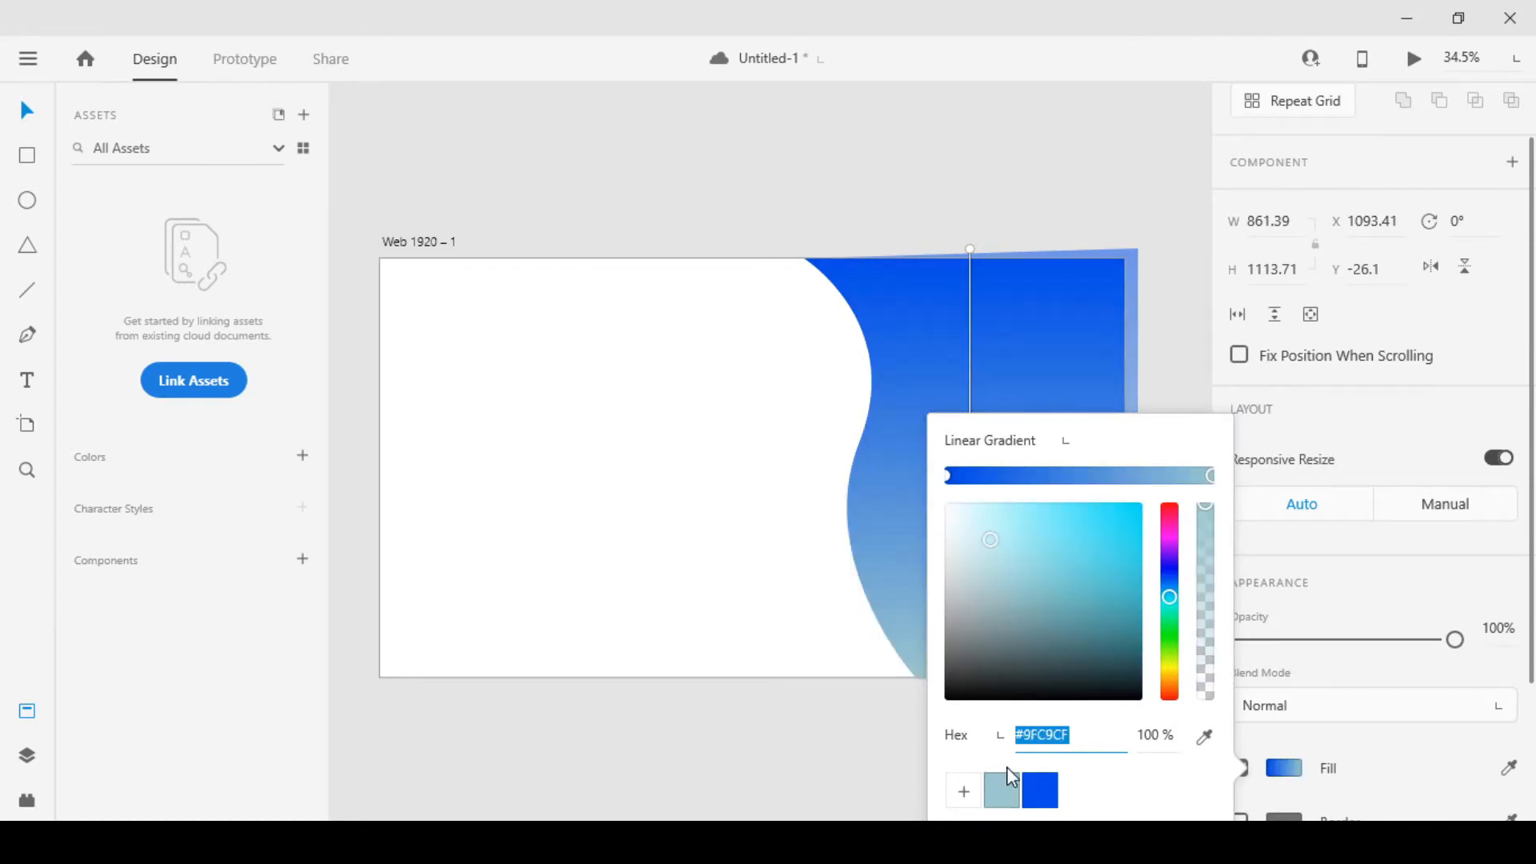
pyautogui.click(1056, 545)
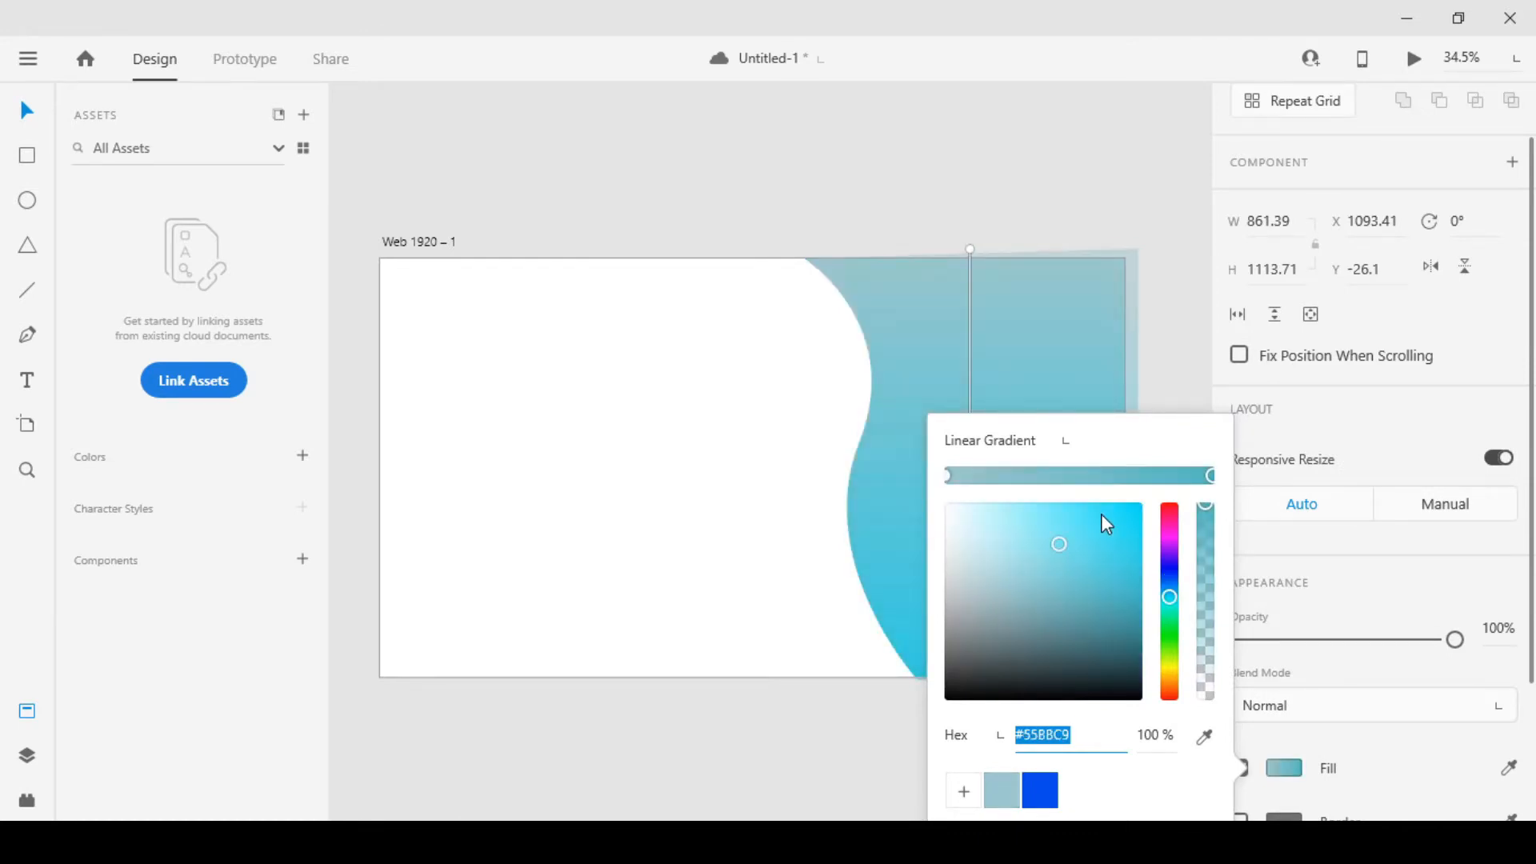
pyautogui.moveTo(1101, 514); pyautogui.dragTo(1123, 503)
pyautogui.moveTo(1167, 597); pyautogui.dragTo(1166, 586)
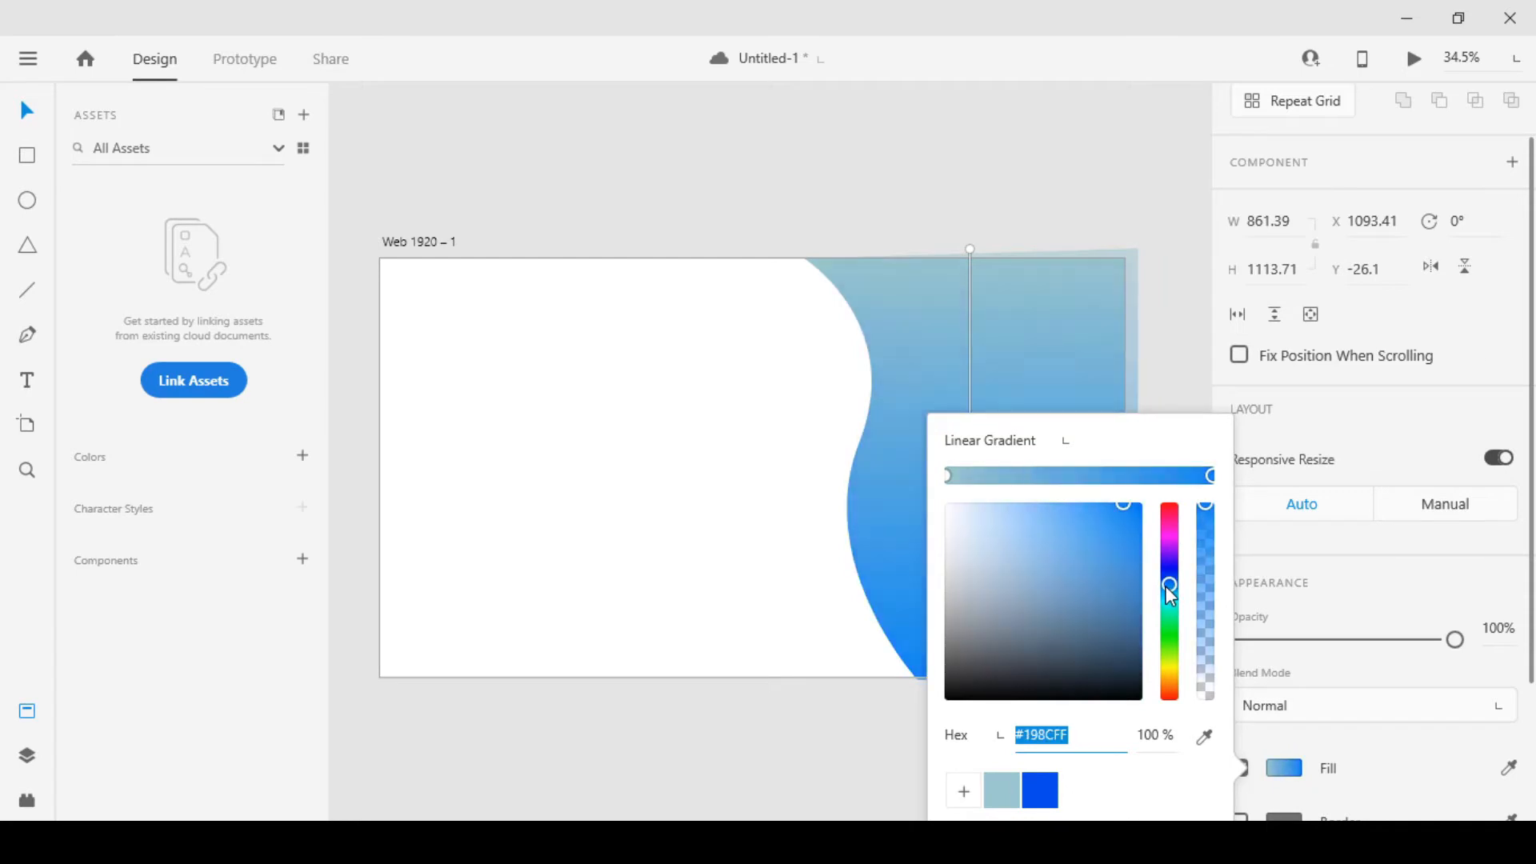
pyautogui.click(1206, 347)
# Enlarge the wavy shape to about 1057 by 1158 with a rotation of about -2°, extending it past the artboard edges
pyautogui.click(901, 597)
pyautogui.moveTo(804, 464); pyautogui.dragTo(743, 463)
pyautogui.moveTo(1141, 687); pyautogui.dragTo(1144, 674)
pyautogui.moveTo(737, 256); pyautogui.dragTo(731, 242)
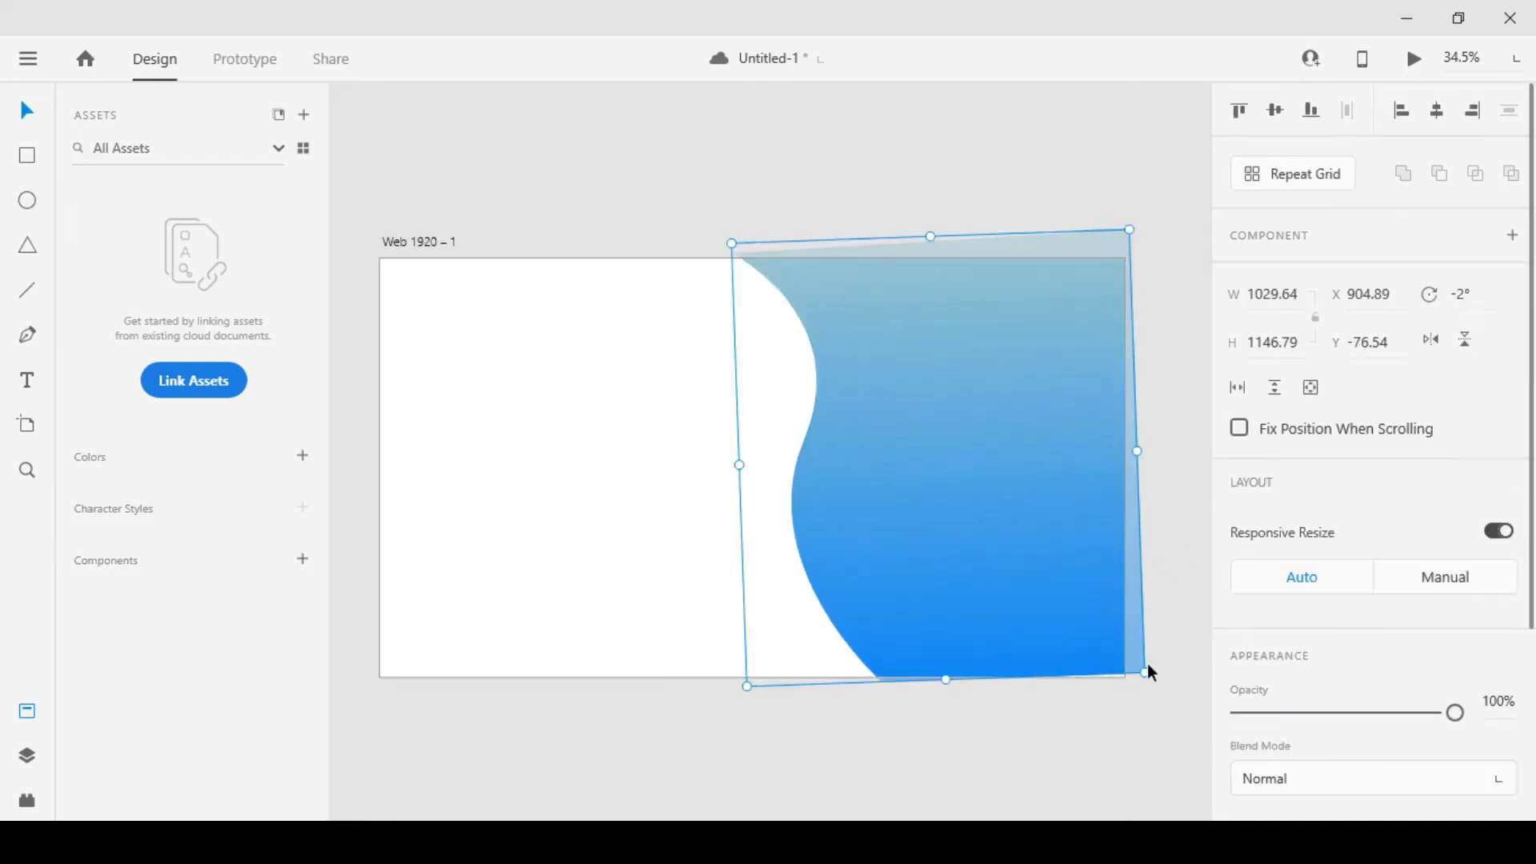
pyautogui.moveTo(1146, 674); pyautogui.dragTo(1156, 681)
pyautogui.click(1166, 509)
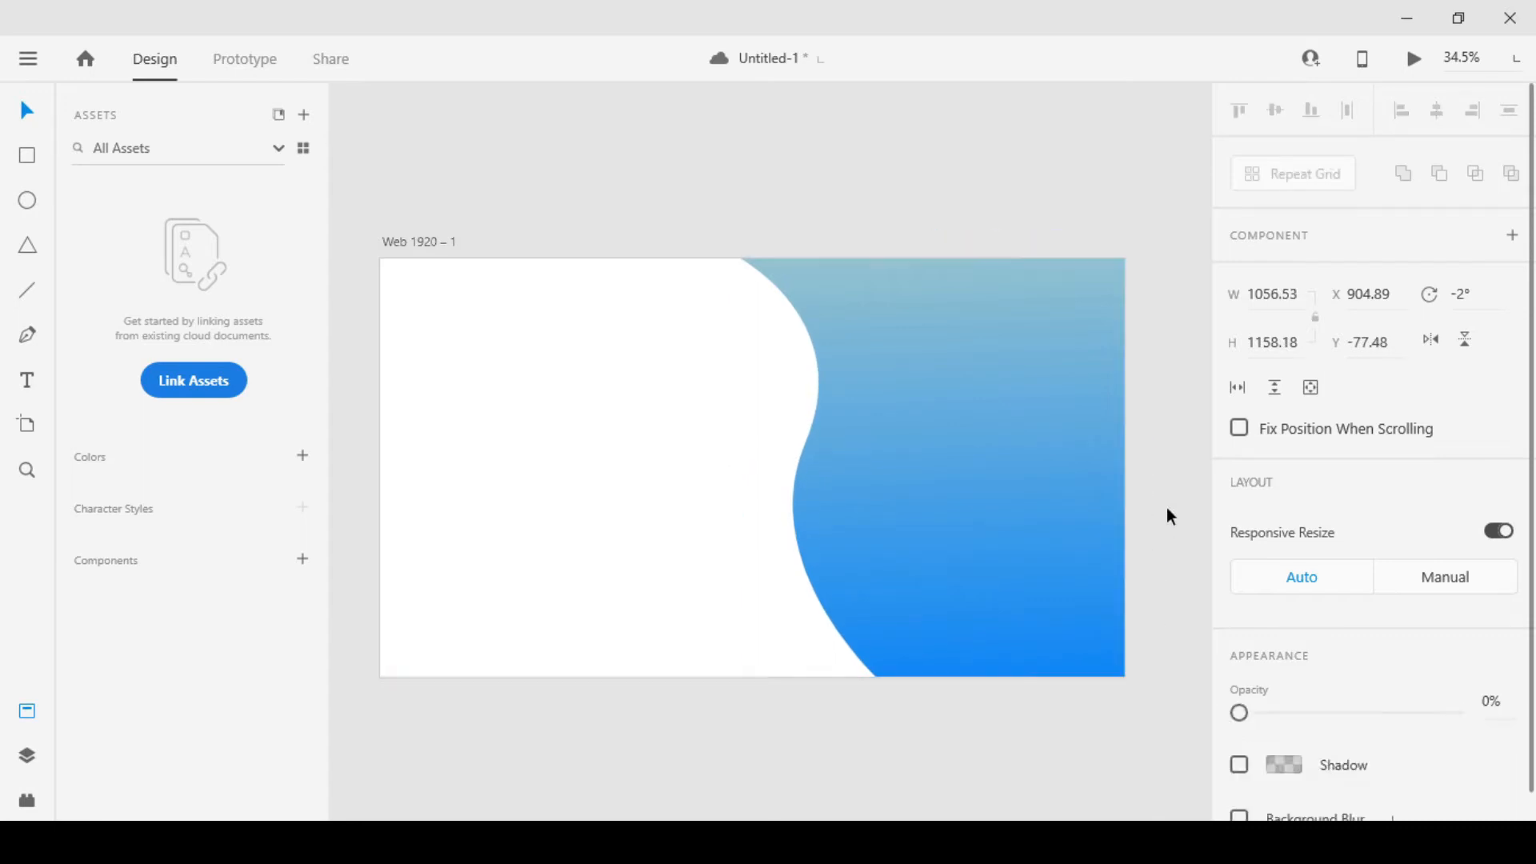
# Reselect the wavy gradient shape on the artboard
pyautogui.scroll(-1, 1102, 548)
pyautogui.scroll(1, 1100, 560)
pyautogui.scroll(1, 974, 522)
pyautogui.scroll(-1, 974, 527)
pyautogui.click(974, 525)
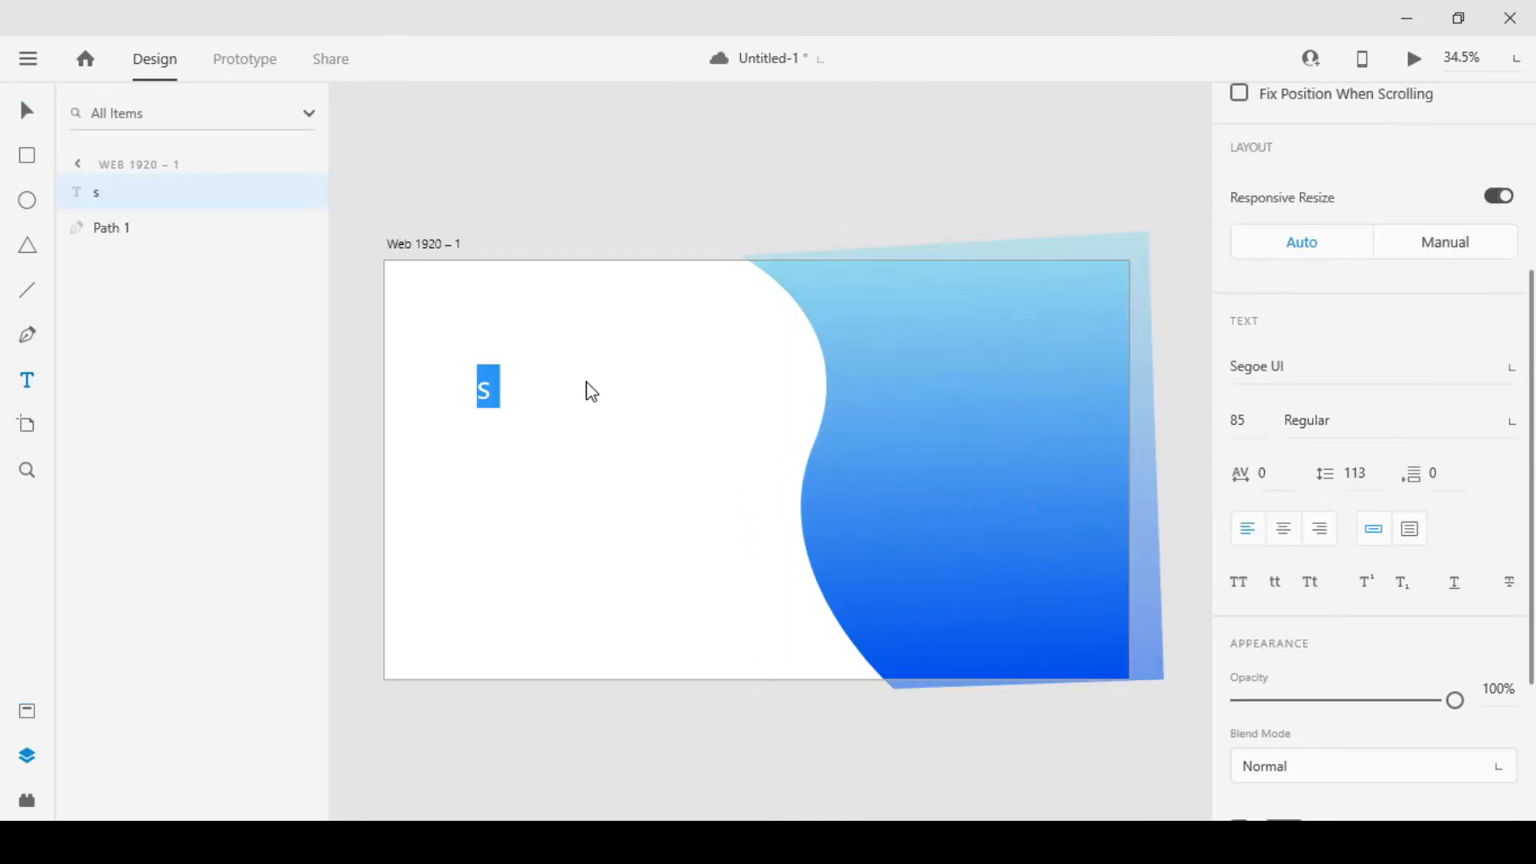
# Enter the two-line heading "Next Level" / "of Sound Mix" as text on the white area of the artboard
pyautogui.write('New')
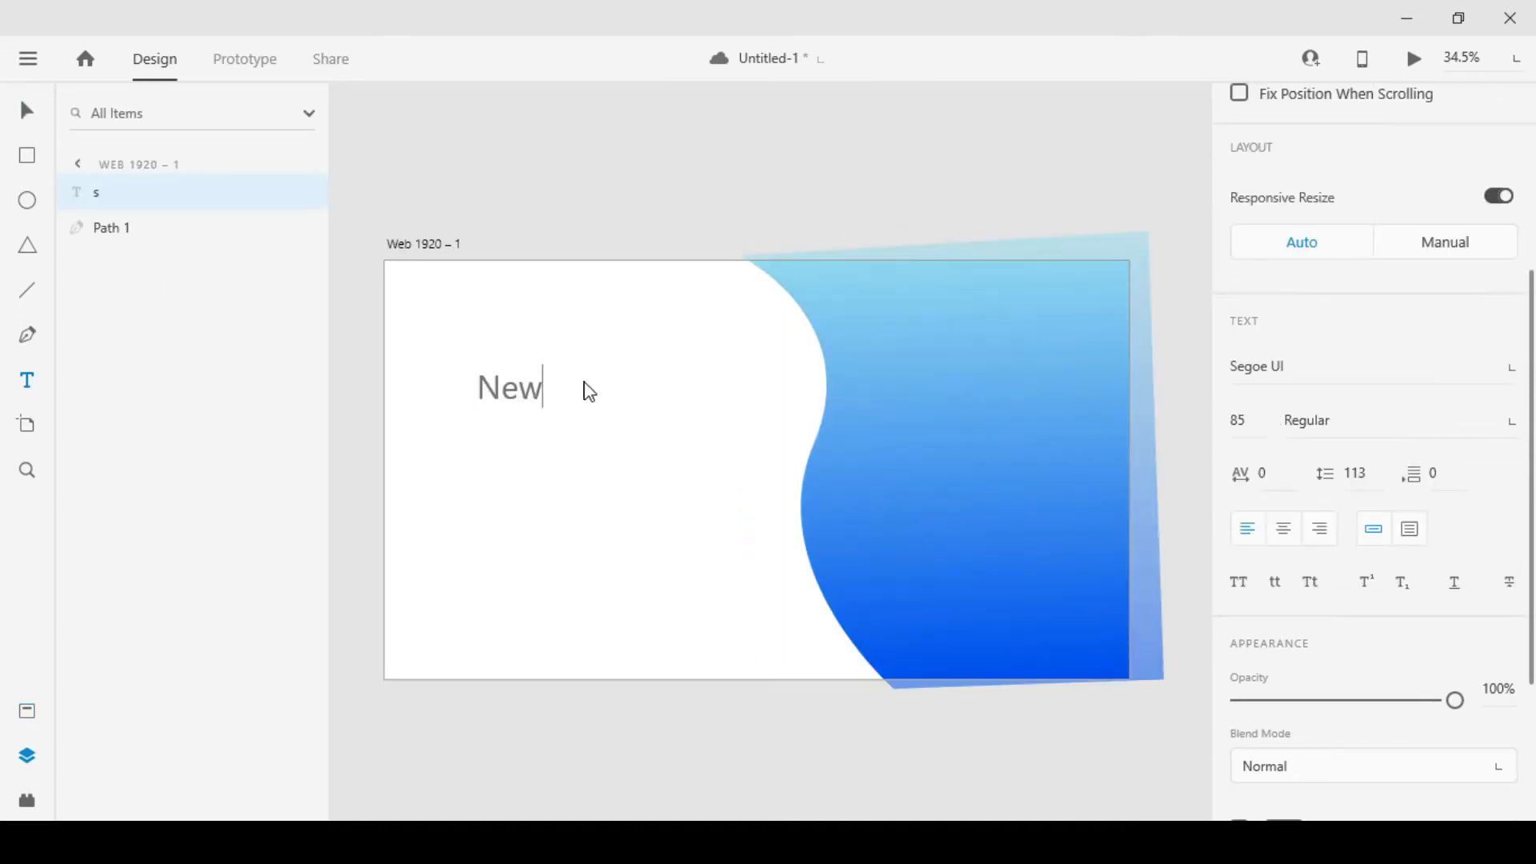
pyautogui.press('BackSpace')
pyautogui.write('xt Level')
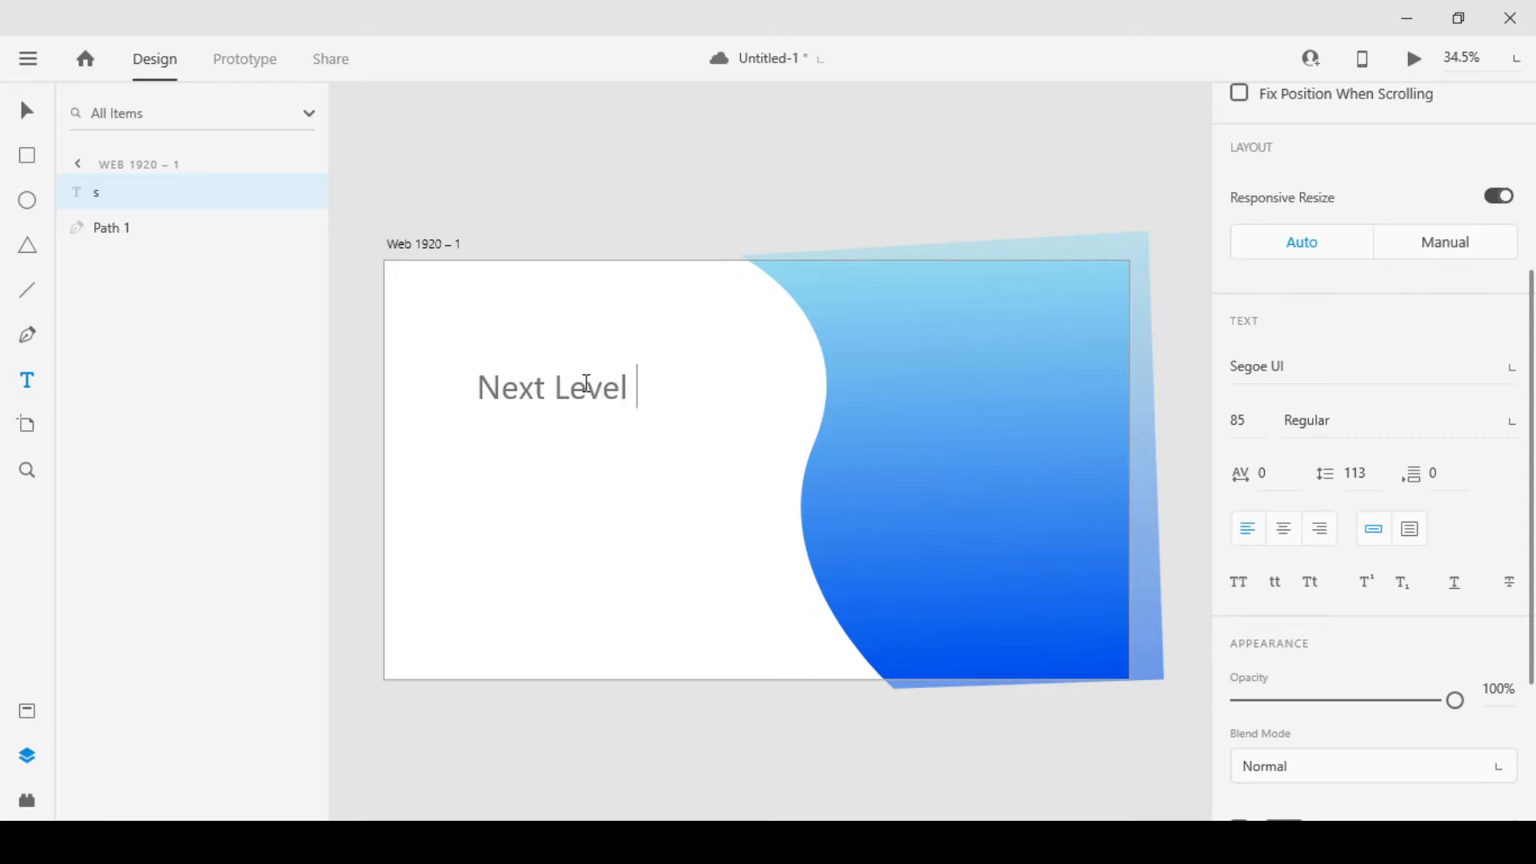
pyautogui.write('of Soun')
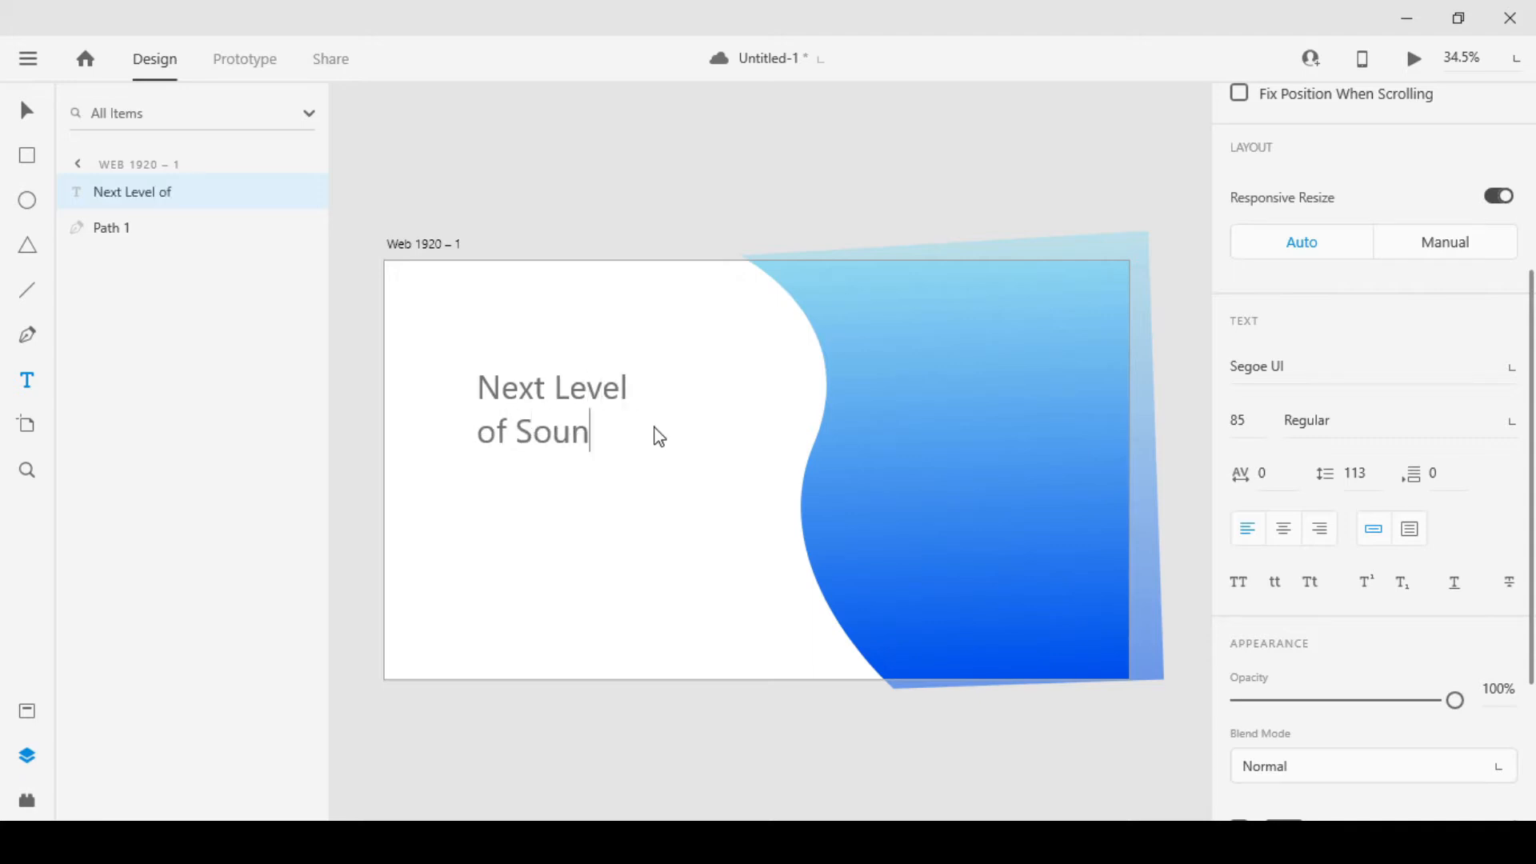
pyautogui.write('dm')
pyautogui.press('BackSpace')
pyautogui.write('Mix')
pyautogui.press('Escape')
# Set the heading's font to Open Sans Bold and move the heading to about X 157, Y 263
pyautogui.click(1320, 485)
pyautogui.write('Op')
pyautogui.press('Return')
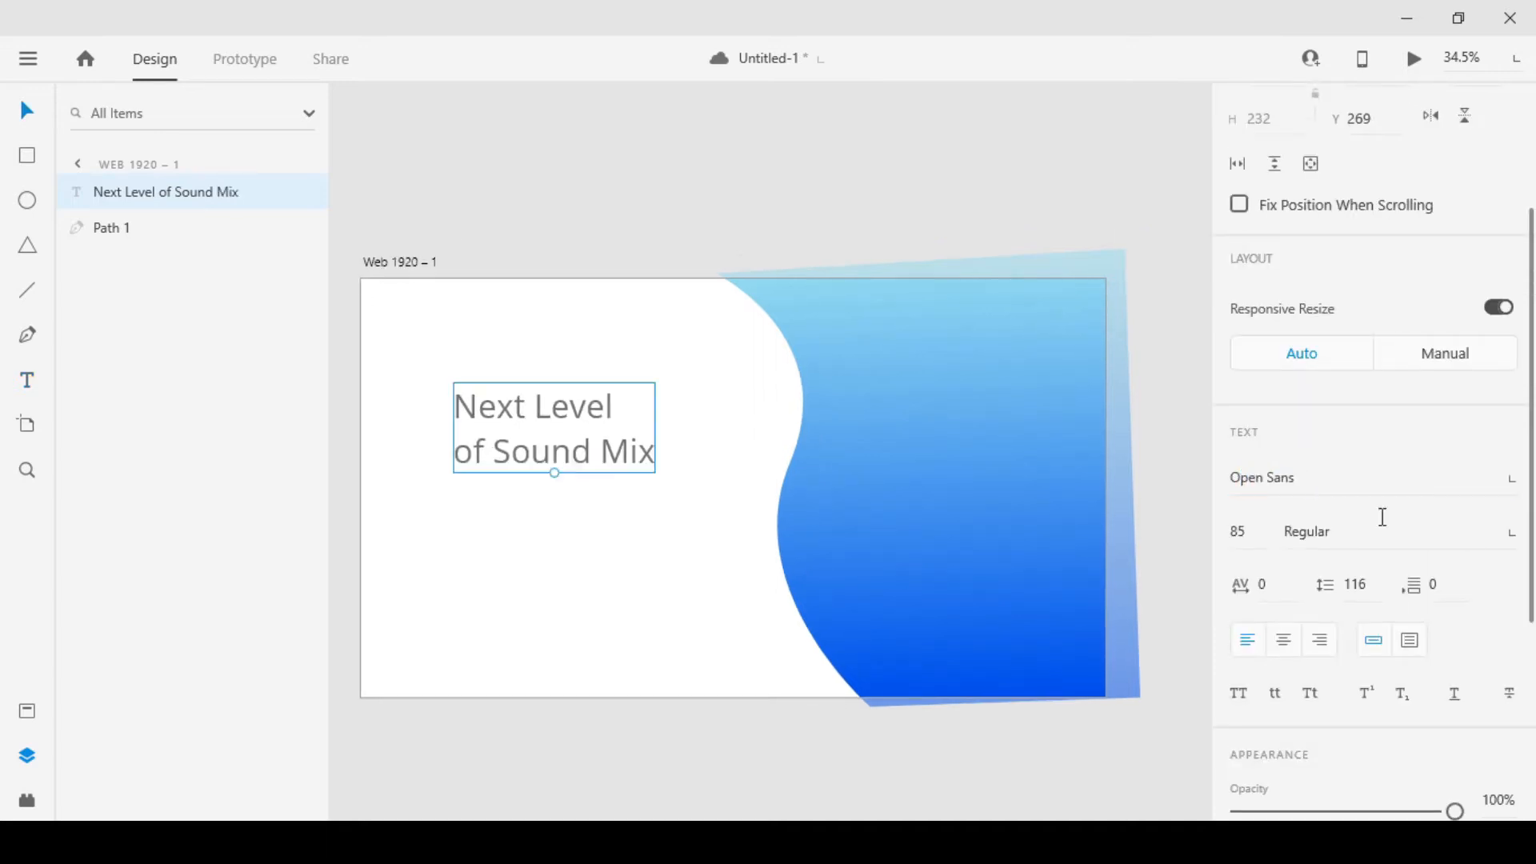
pyautogui.click(1502, 538)
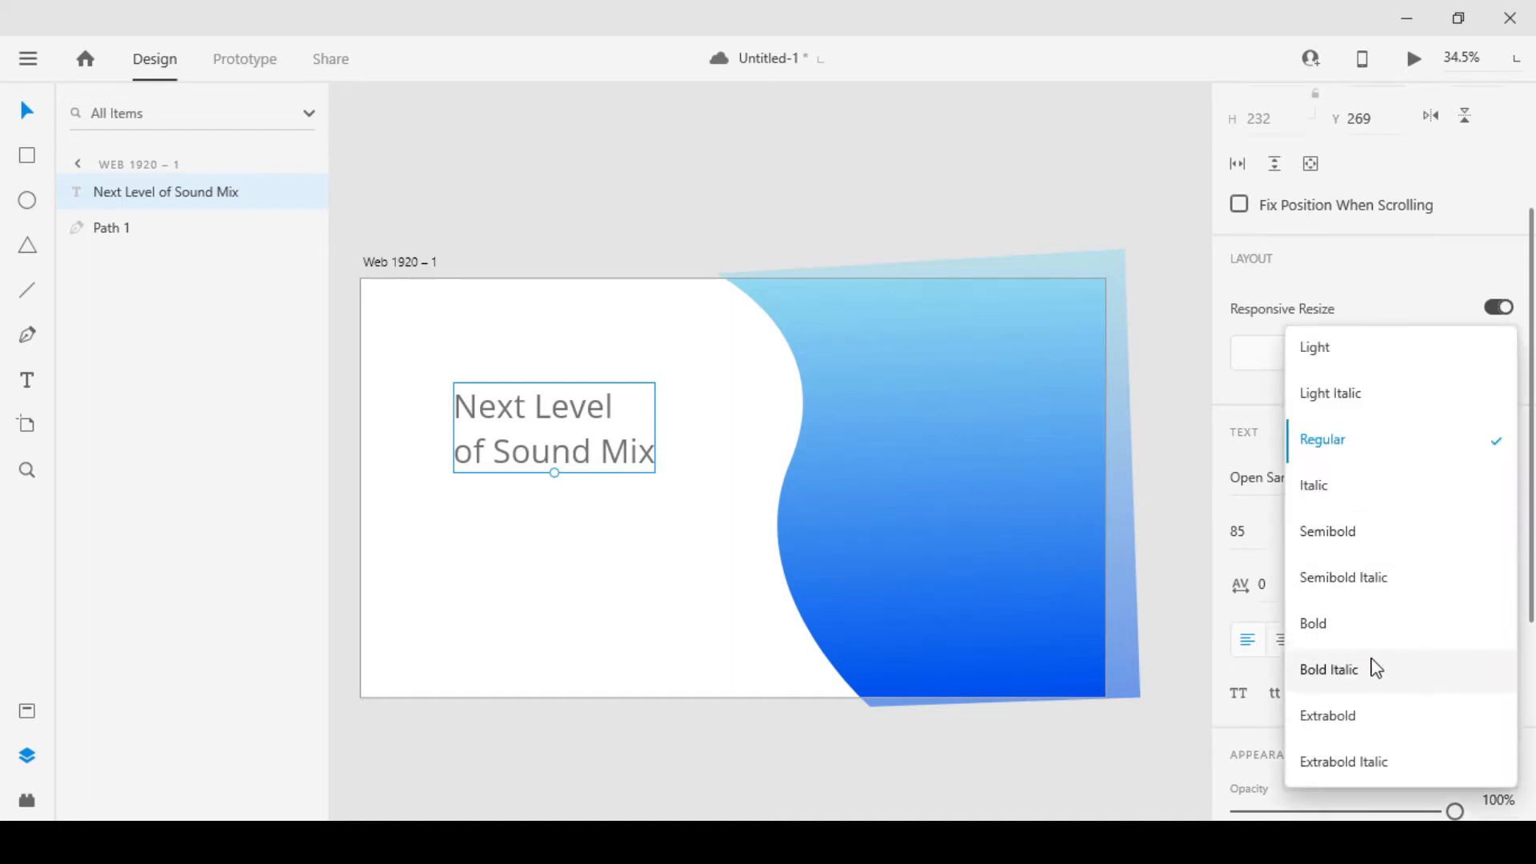
pyautogui.click(1336, 631)
pyautogui.moveTo(564, 439); pyautogui.dragTo(530, 440)
# Select only the heading's second line, "of Sound Mix", inside the text object
pyautogui.doubleClick(531, 466)
pyautogui.click(482, 450)
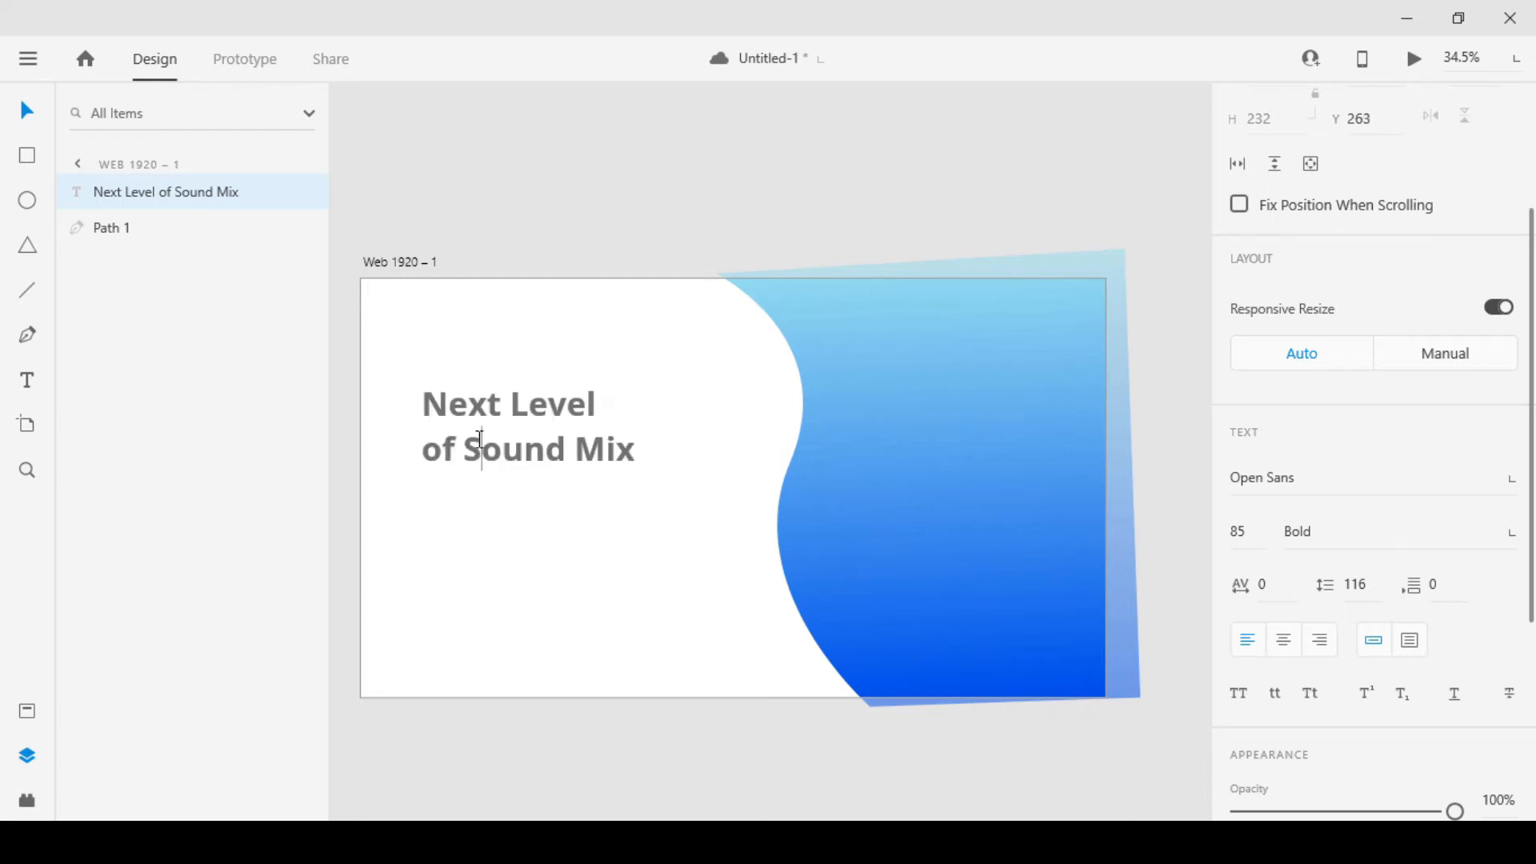
pyautogui.press('Escape')
pyautogui.doubleClick(438, 449)
pyautogui.moveTo(438, 448); pyautogui.dragTo(767, 484)
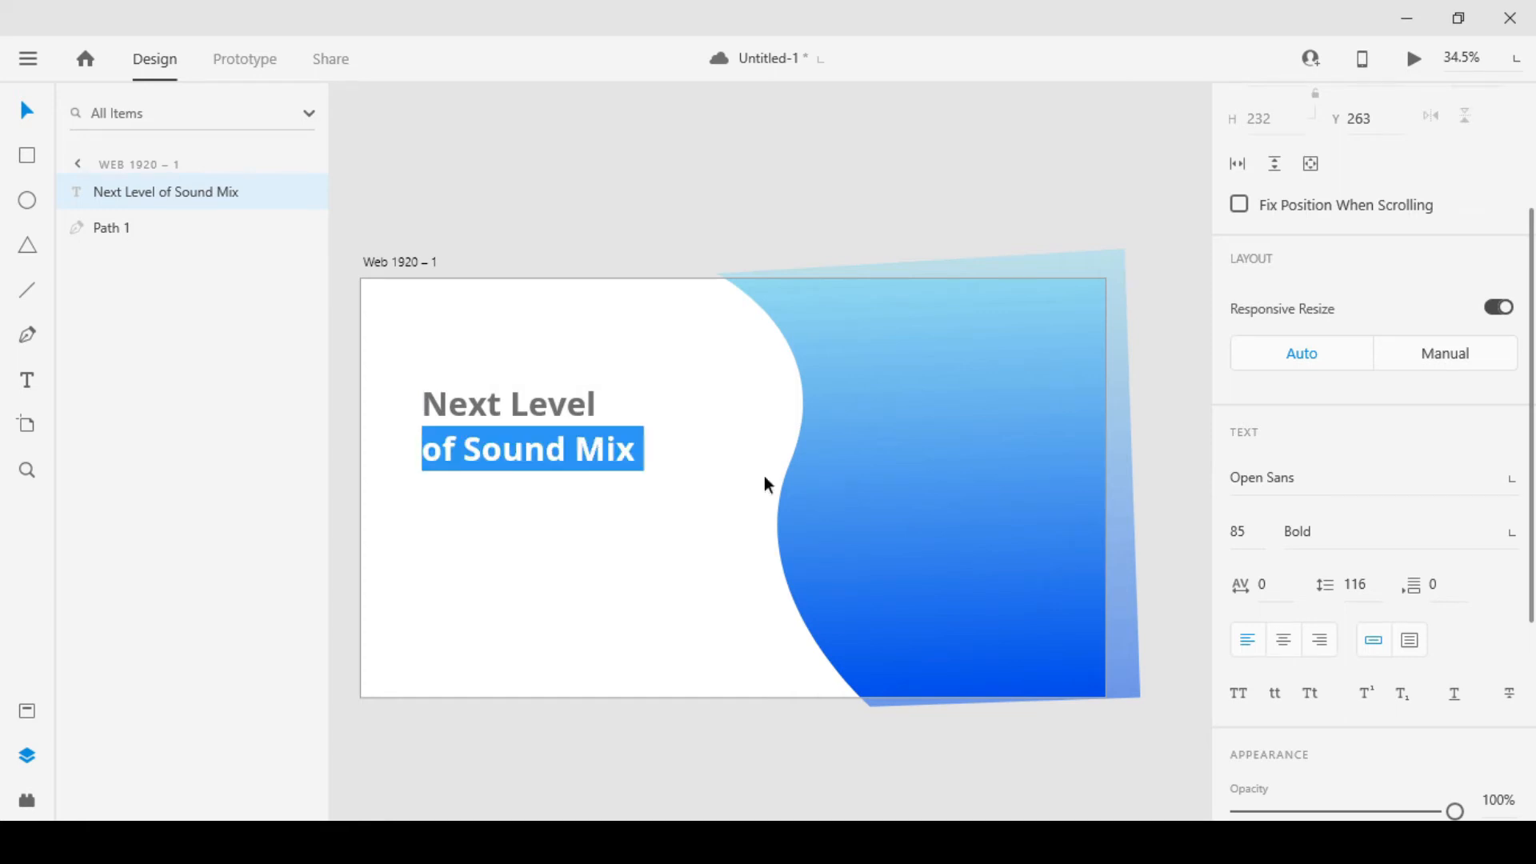
pyautogui.scroll(-4, 1384, 651)
# Try red #FB0000, blue #004BF9, pale teal #9FC9CF and teal #49A8B5 as the fill of "of Sound Mix"
pyautogui.click(1279, 603)
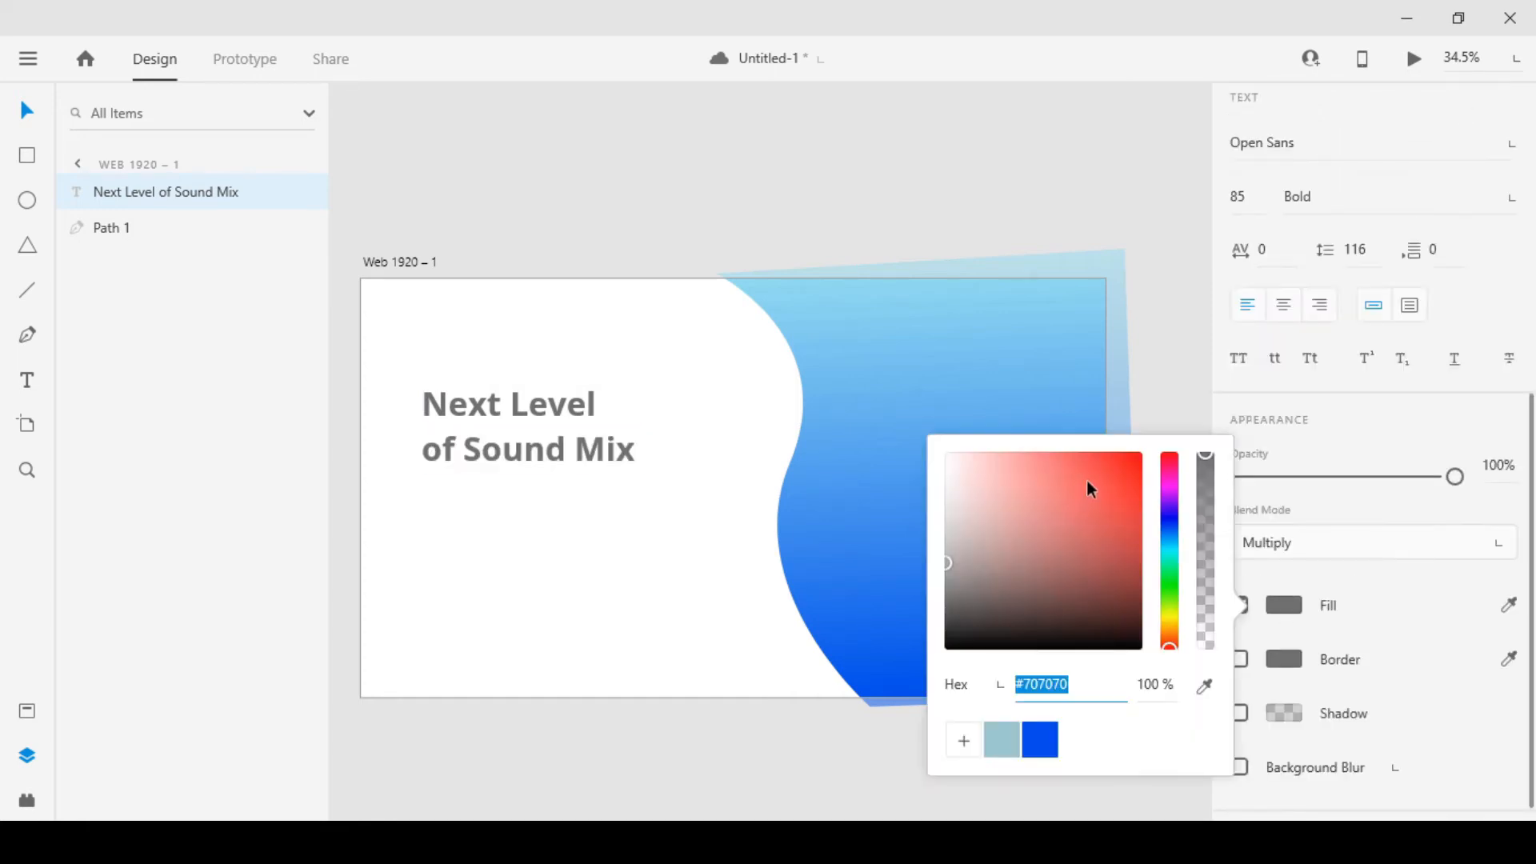
pyautogui.moveTo(1087, 480); pyautogui.dragTo(1139, 456)
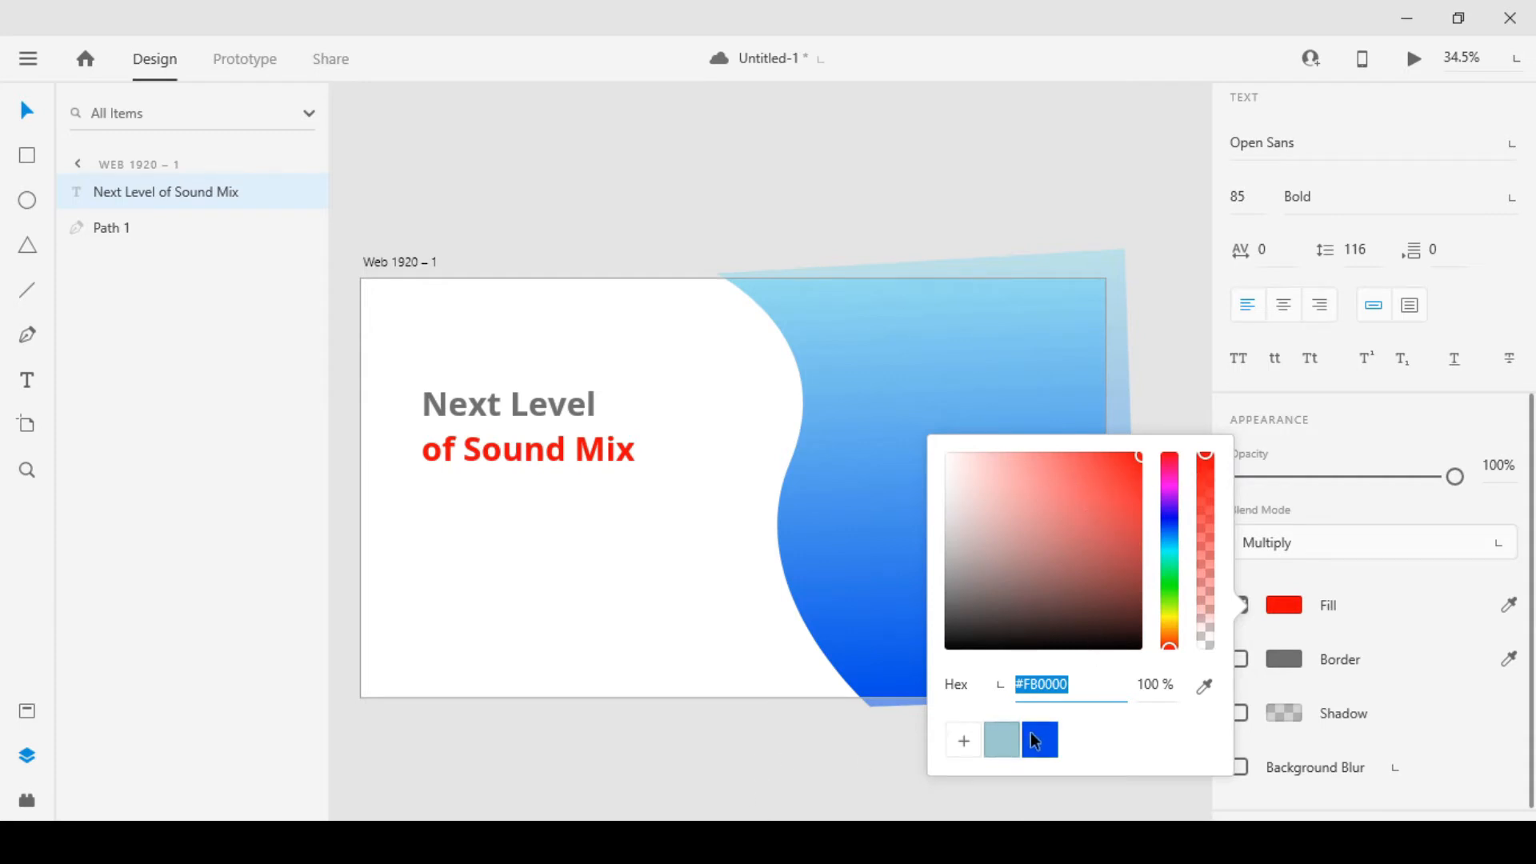
pyautogui.click(1000, 742)
pyautogui.click(1046, 748)
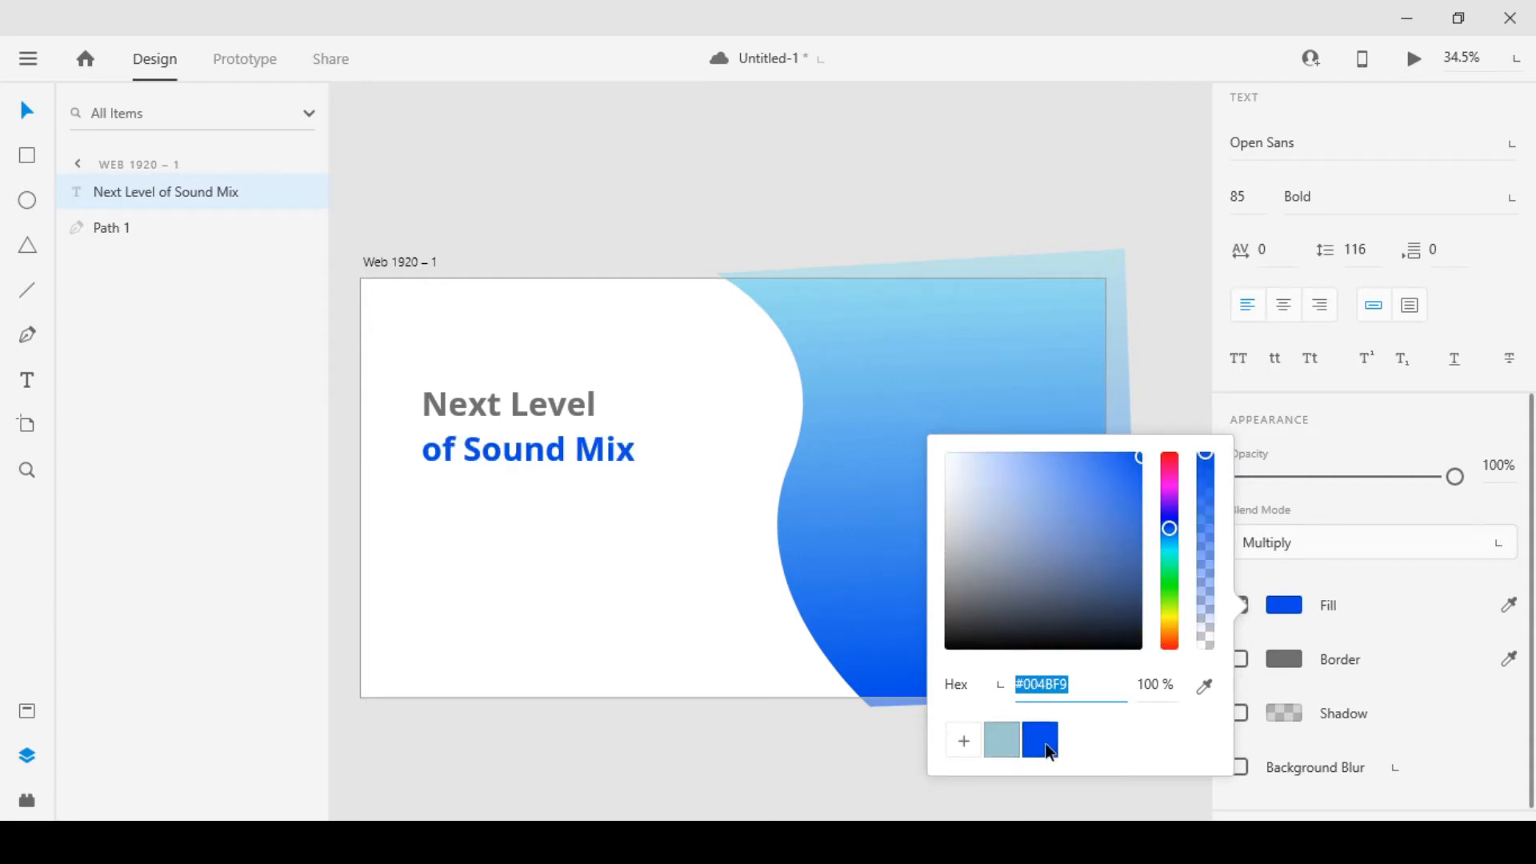
pyautogui.click(1004, 738)
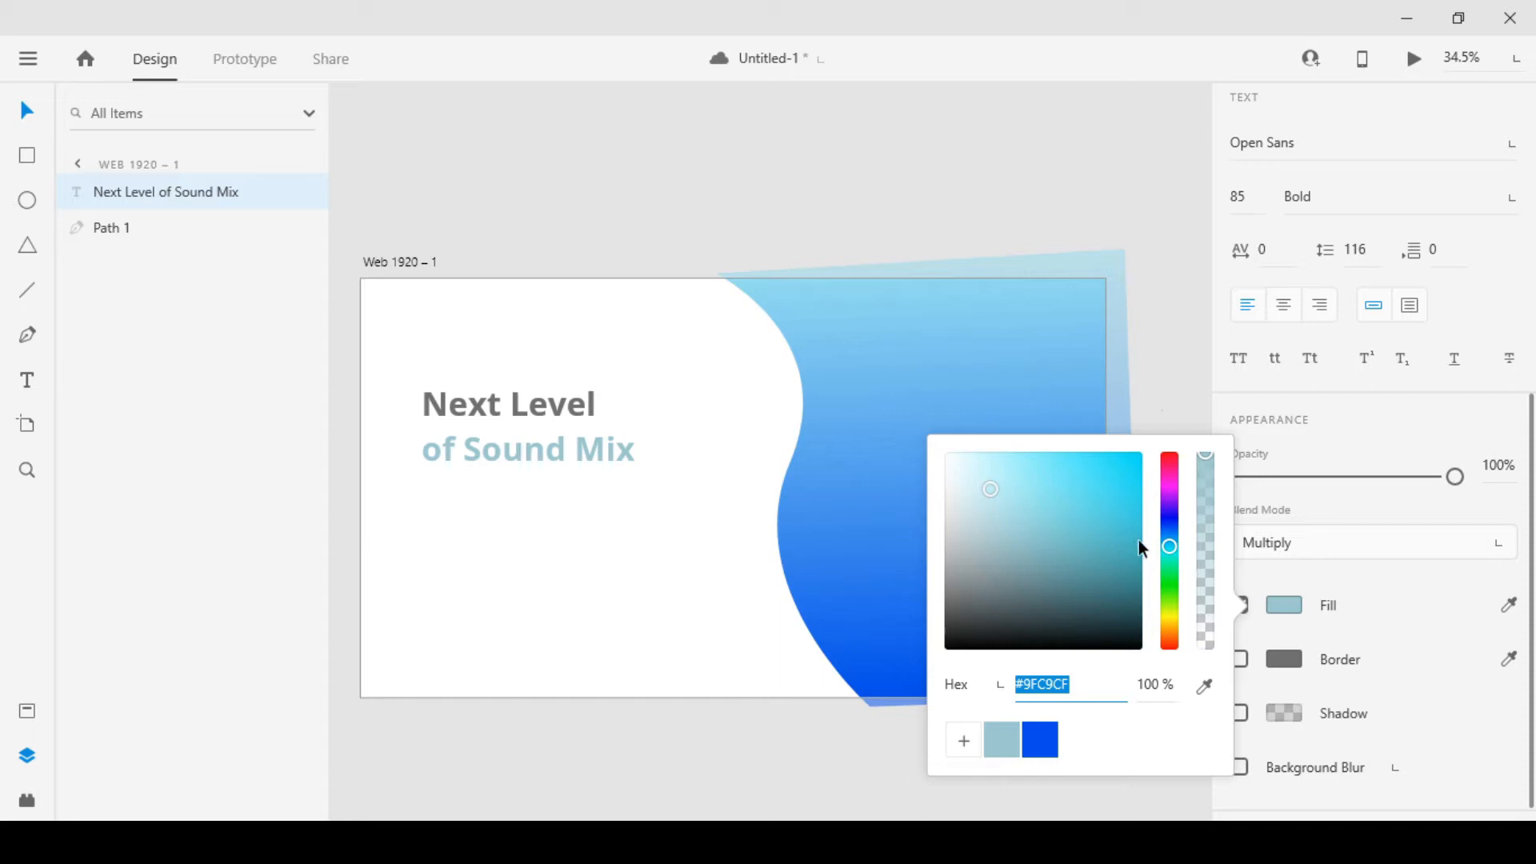
pyautogui.moveTo(1032, 491); pyautogui.dragTo(1063, 509)
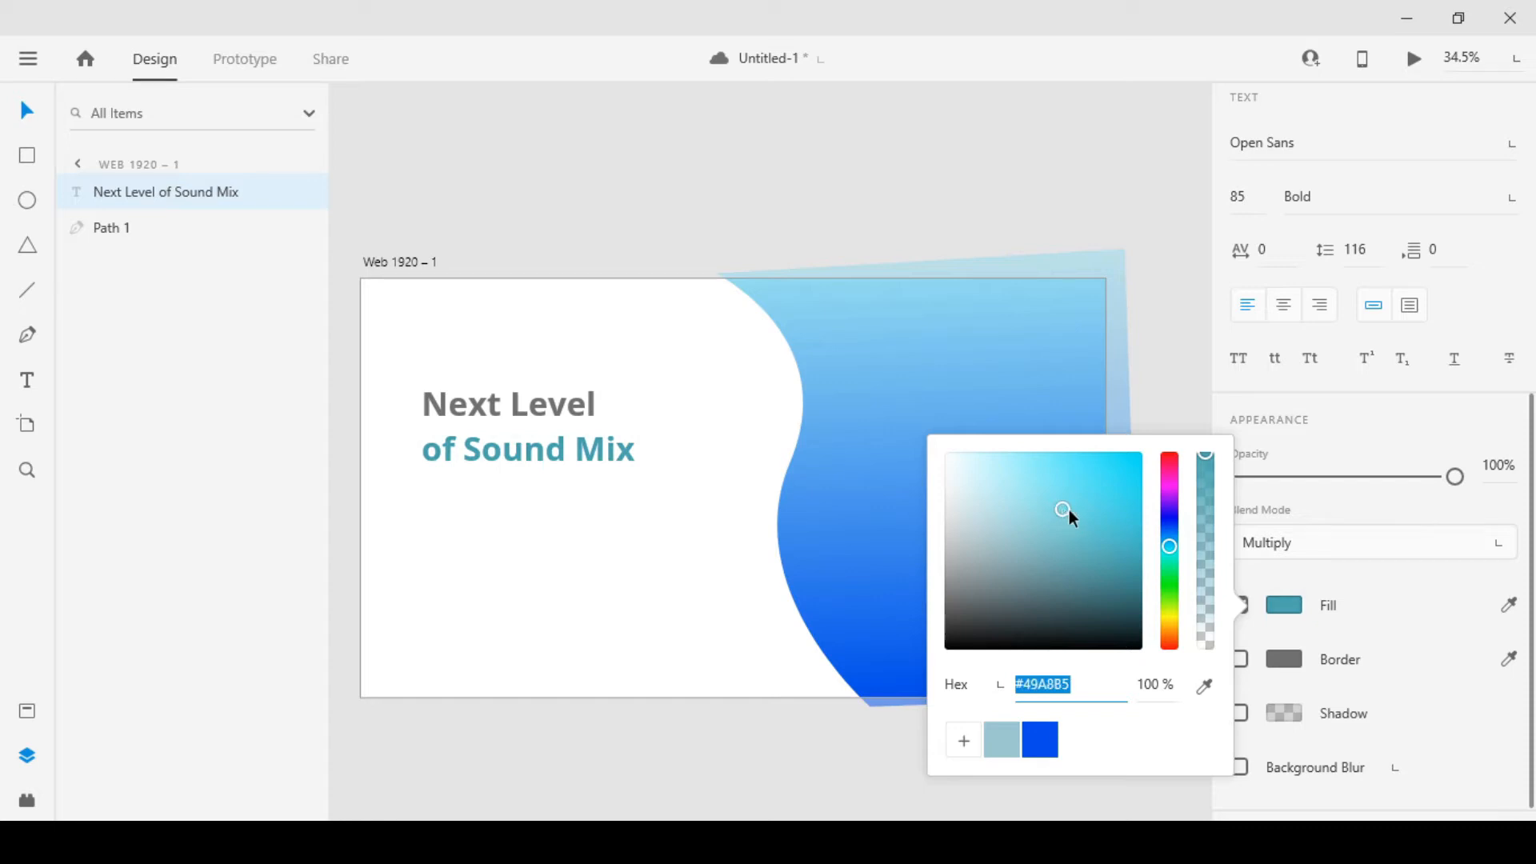
# Fill "of Sound Mix" with the deep blue sampled from the lower part of the gradient shape
pyautogui.click(1504, 612)
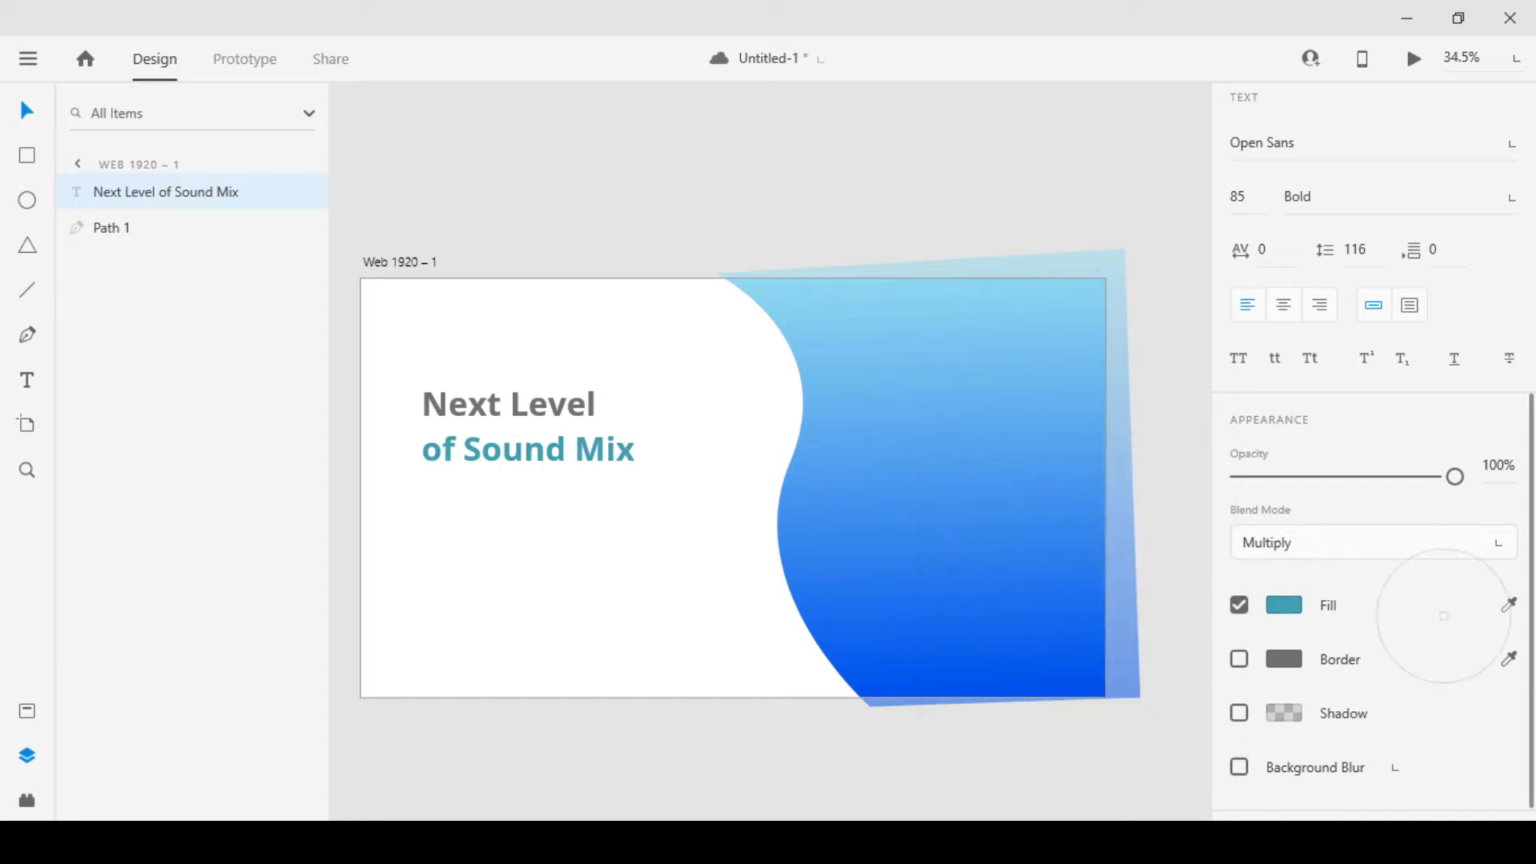
pyautogui.click(954, 626)
pyautogui.write('v')
pyautogui.hotkey('ctrl', 'z')
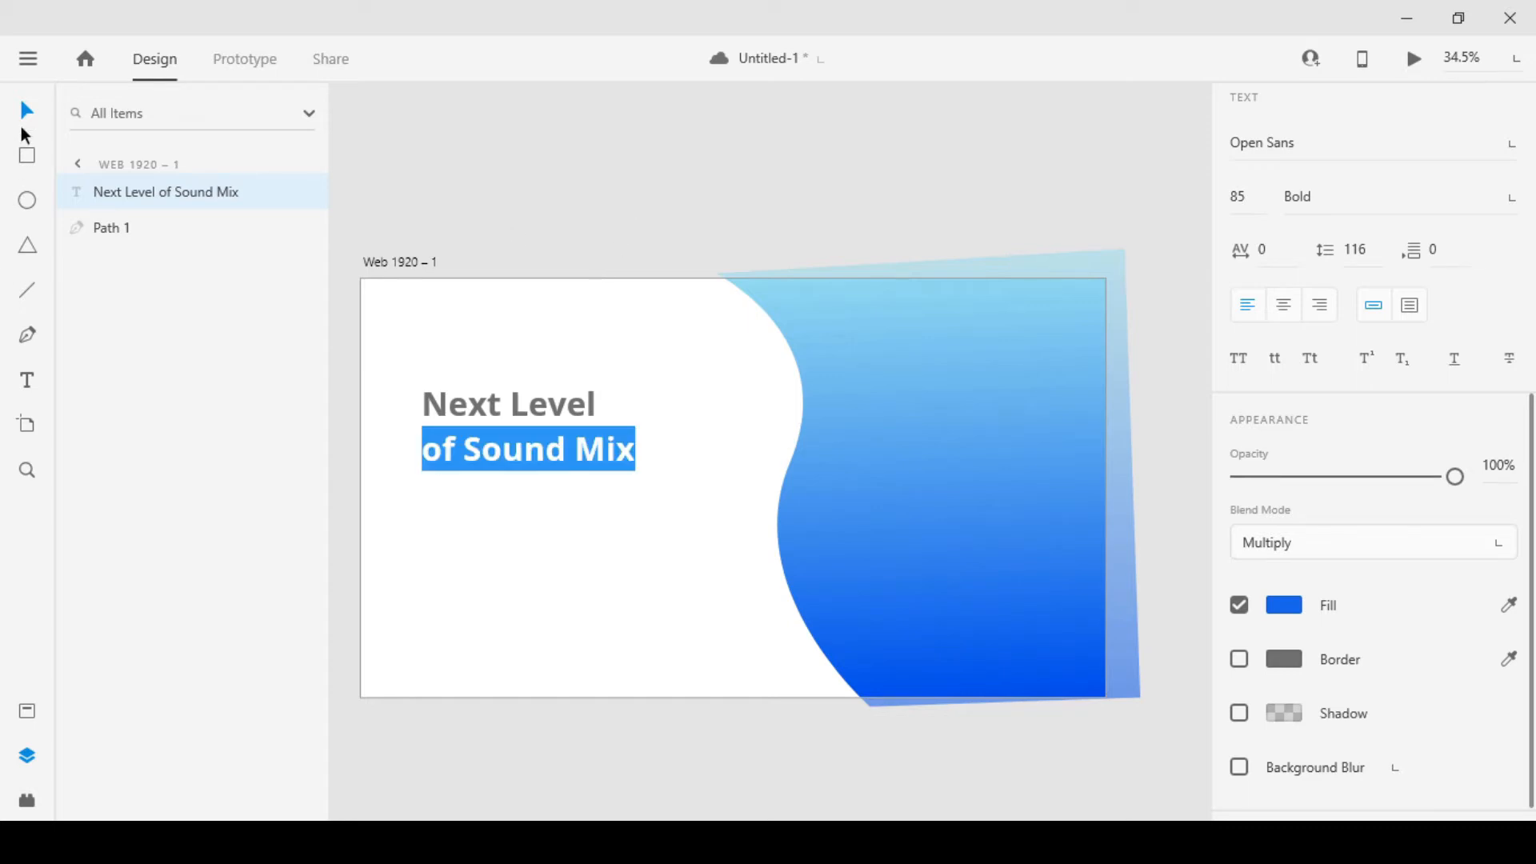
pyautogui.press('Escape')
# Darken the fill of the heading's first line, "Next Level", to a dark grey
pyautogui.doubleClick(557, 416)
pyautogui.click(465, 404)
pyautogui.moveTo(423, 404); pyautogui.dragTo(605, 404)
pyautogui.scroll(-1, 1333, 571)
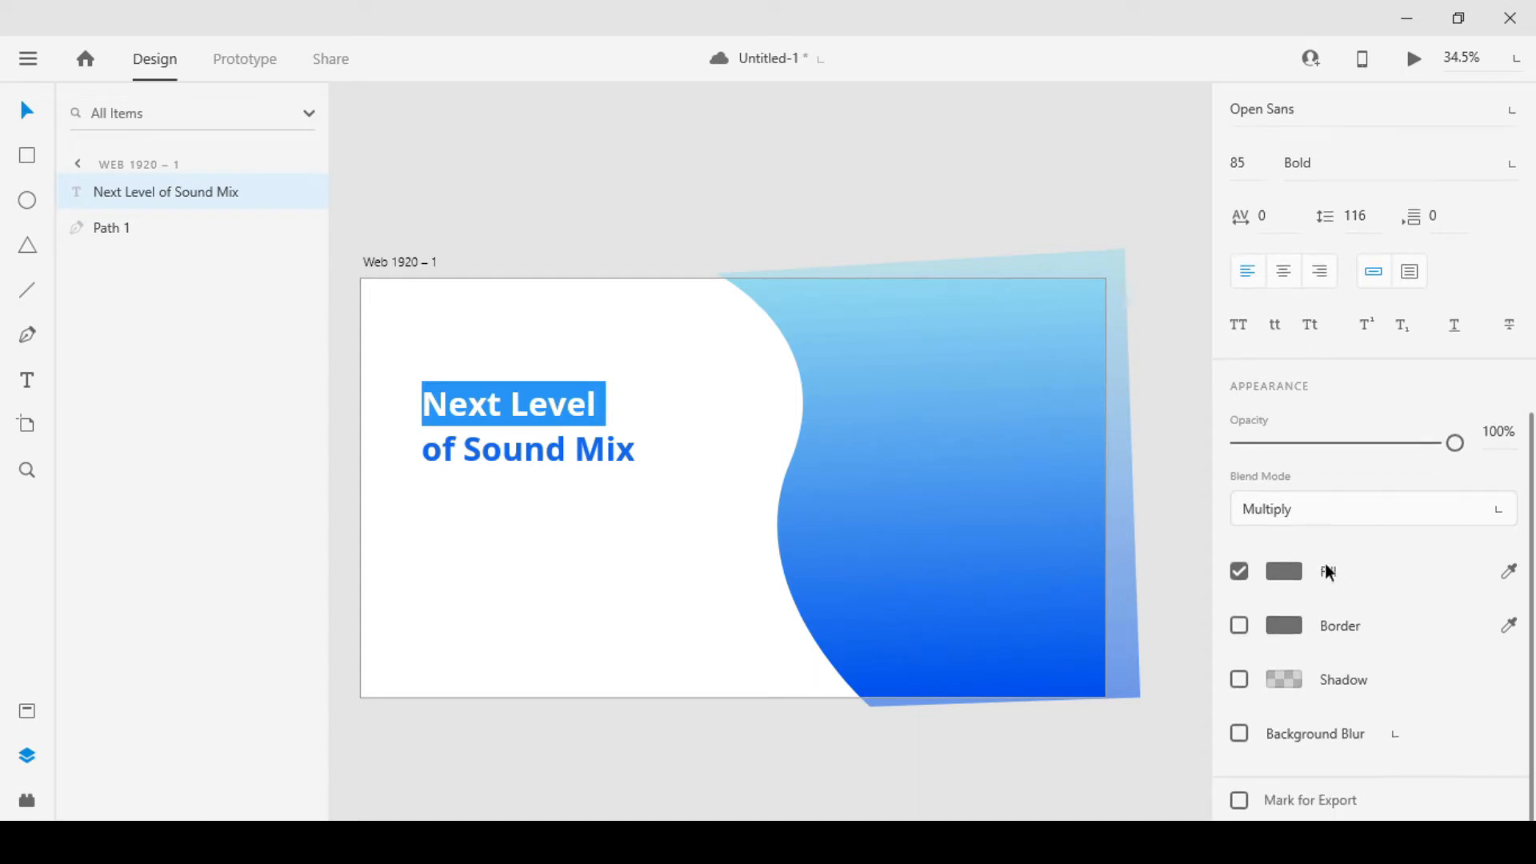
pyautogui.click(1283, 573)
pyautogui.moveTo(951, 593)
pyautogui.mouseDown()
pyautogui.moveTo(947, 613)
pyautogui.moveTo(949, 563)
pyautogui.mouseUp()
pyautogui.click(24, 105)
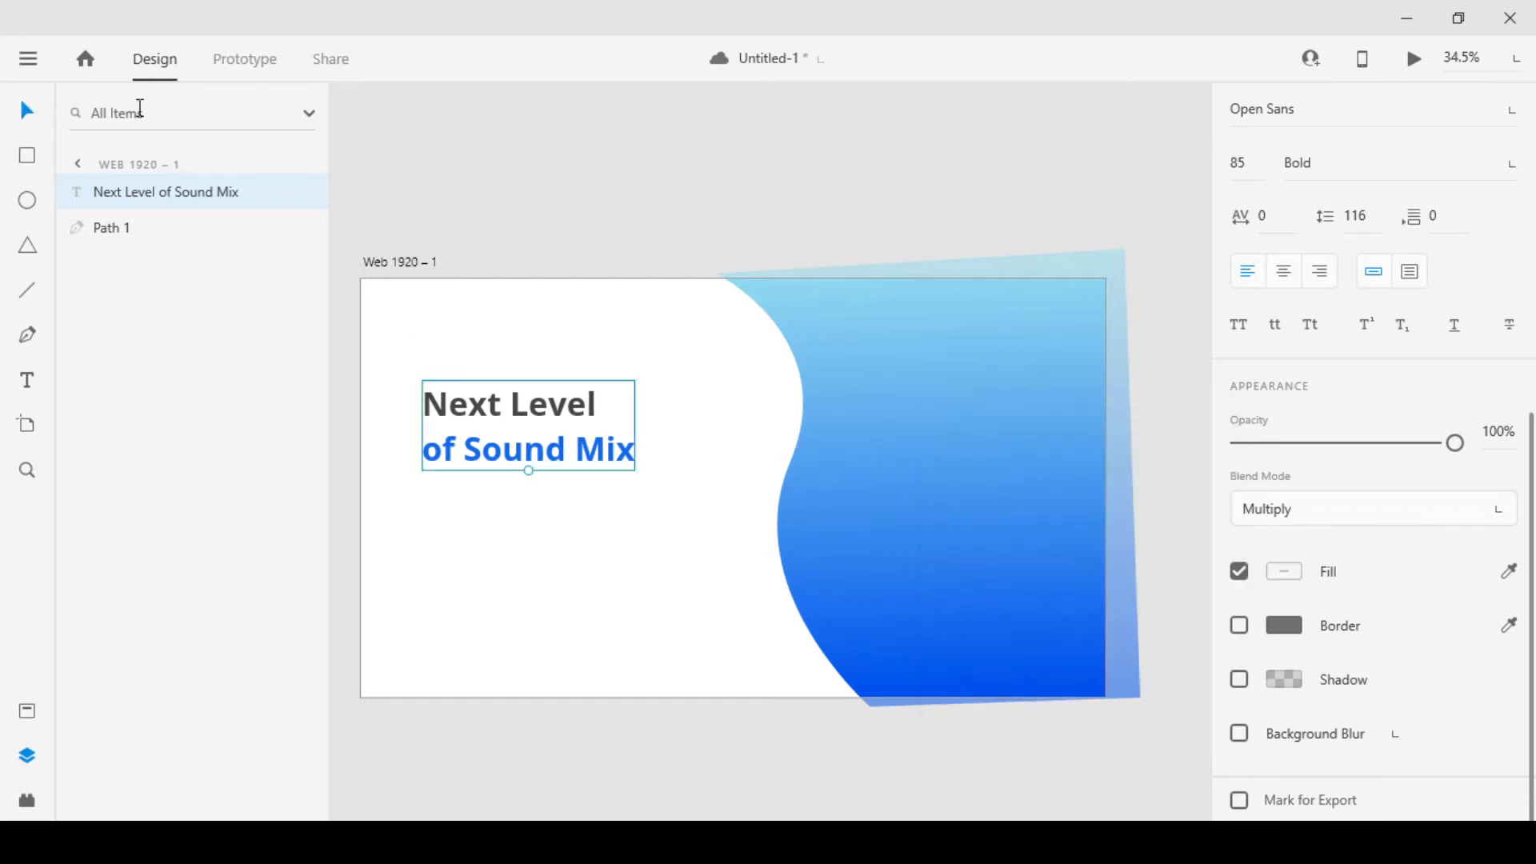
pyautogui.click(712, 199)
# Enlarge the heading to font size 93 and position it at about X 116, Y 268
pyautogui.scroll(-3, 659, 353)
pyautogui.scroll(3, 659, 354)
pyautogui.click(536, 468)
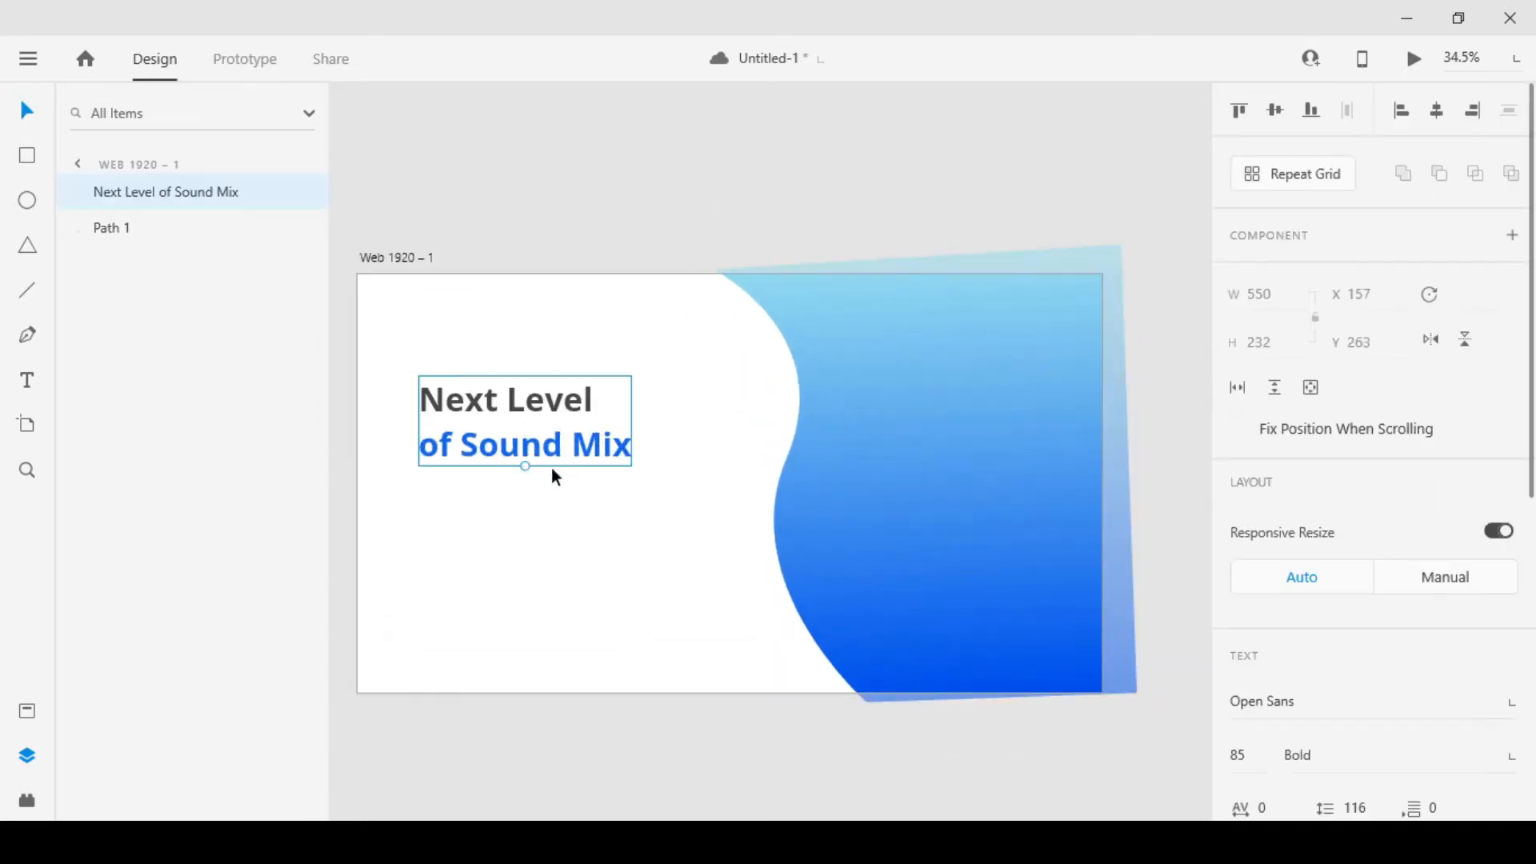
pyautogui.moveTo(537, 444); pyautogui.dragTo(524, 452)
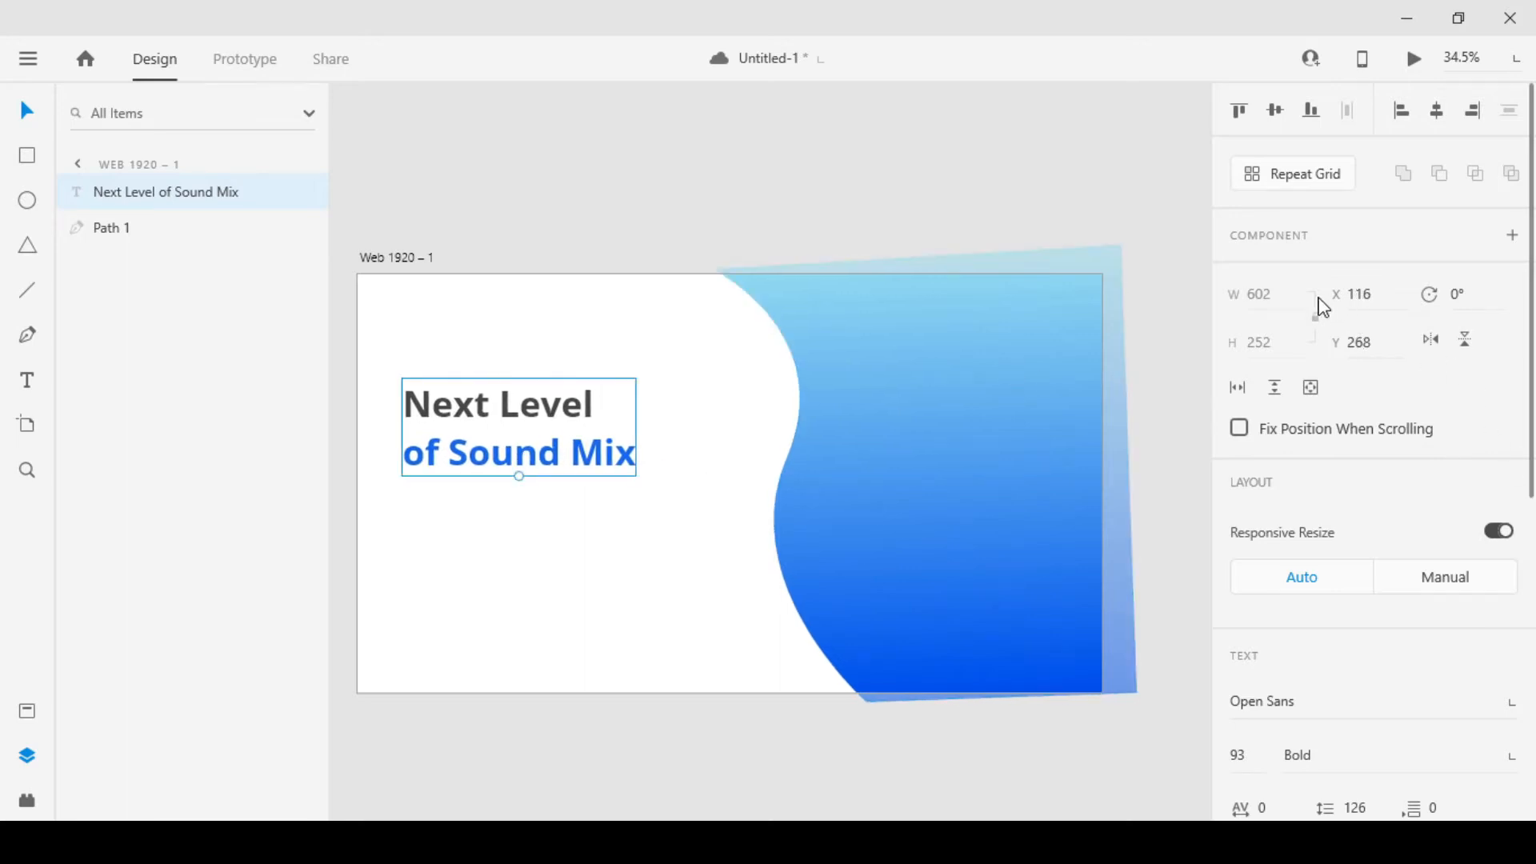
# Set the heading's line spacing to 120
pyautogui.scroll(-5, 1347, 497)
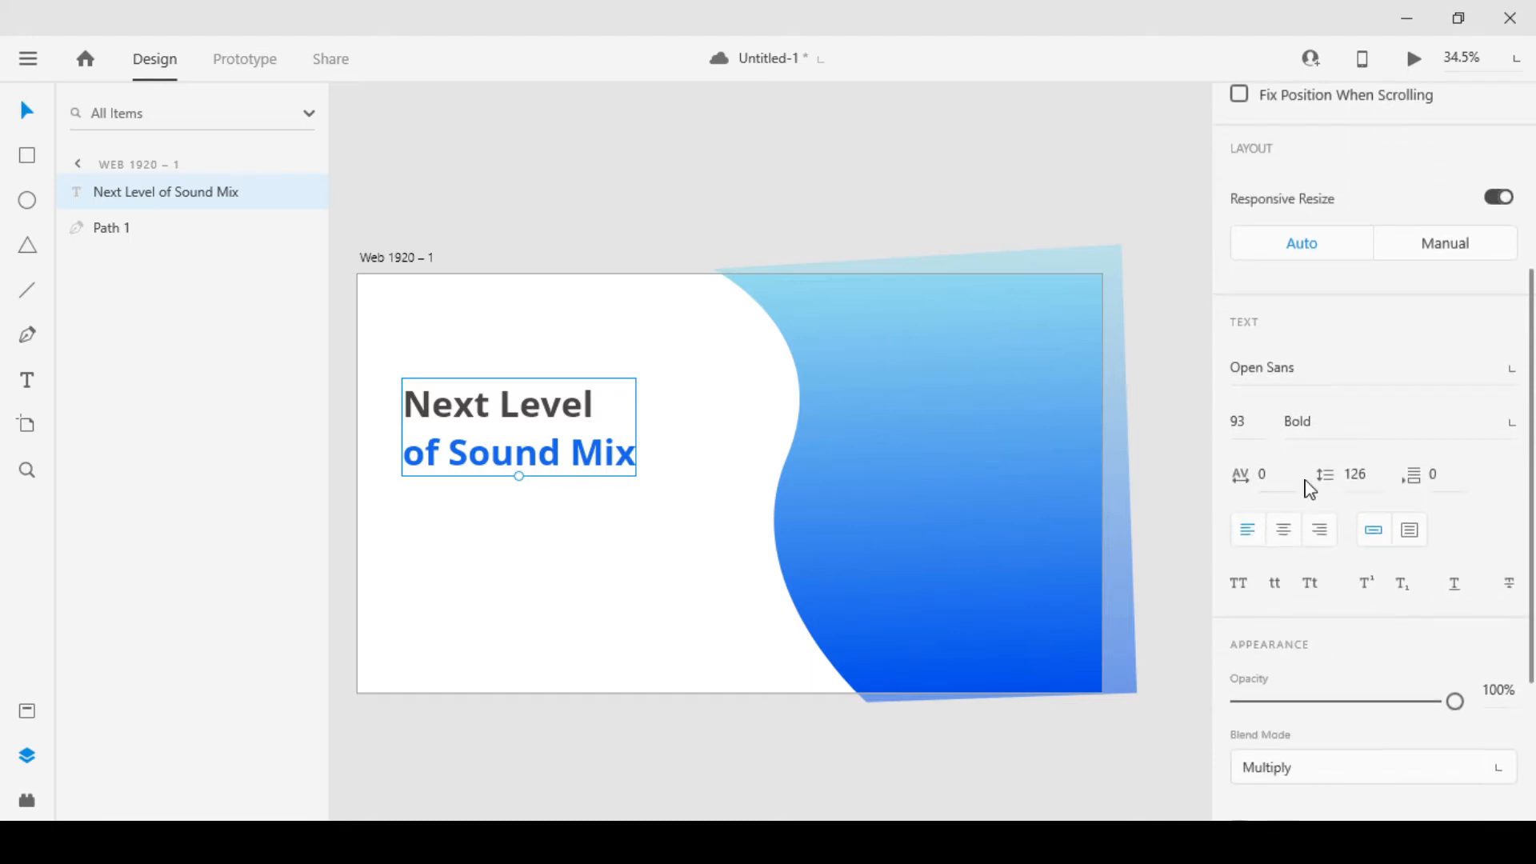
pyautogui.click(1359, 473)
pyautogui.write('124')
pyautogui.press('Return')
pyautogui.press('Down')
pyautogui.press('Down')
pyautogui.press('Down')
pyautogui.press('Down')
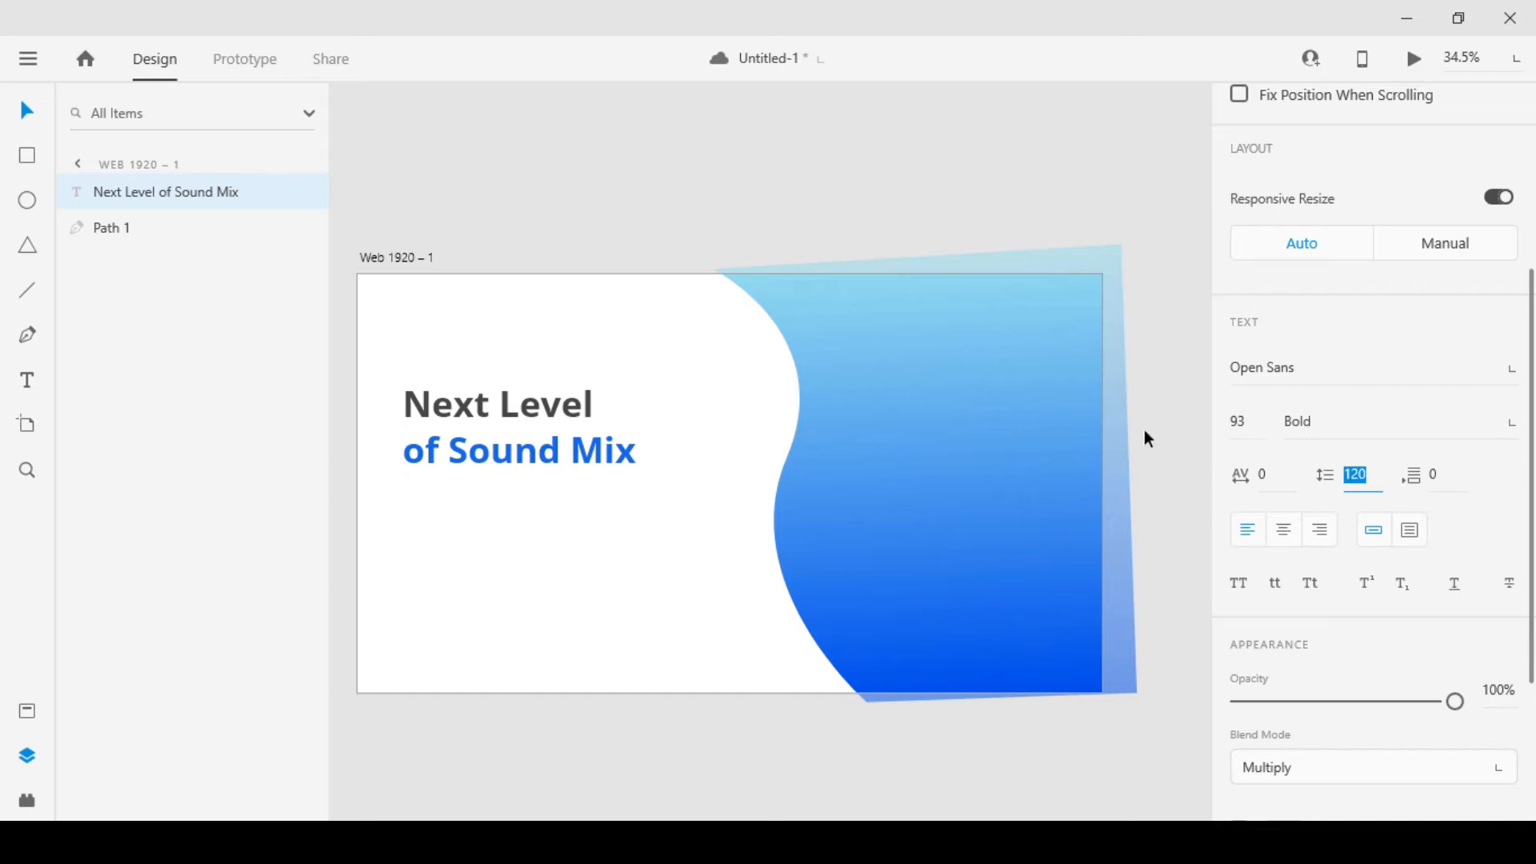
pyautogui.click(1170, 360)
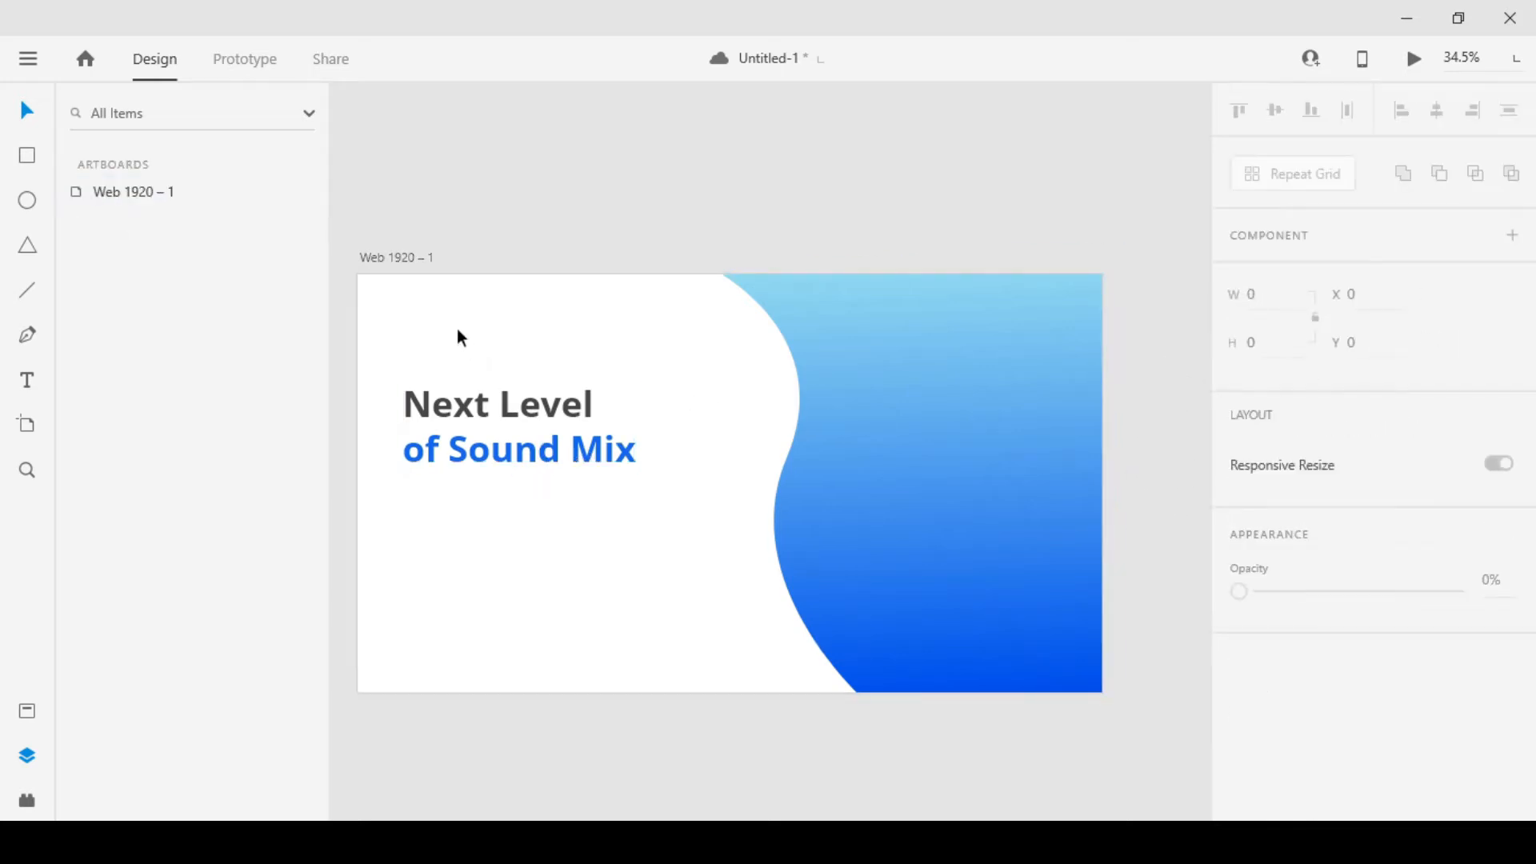
# Scale the heading down to font size 76 and place it at about X 194, Y 288
pyautogui.moveTo(520, 448)
pyautogui.mouseDown()
pyautogui.moveTo(570, 486)
pyautogui.moveTo(542, 446)
pyautogui.moveTo(528, 462)
pyautogui.mouseUp()
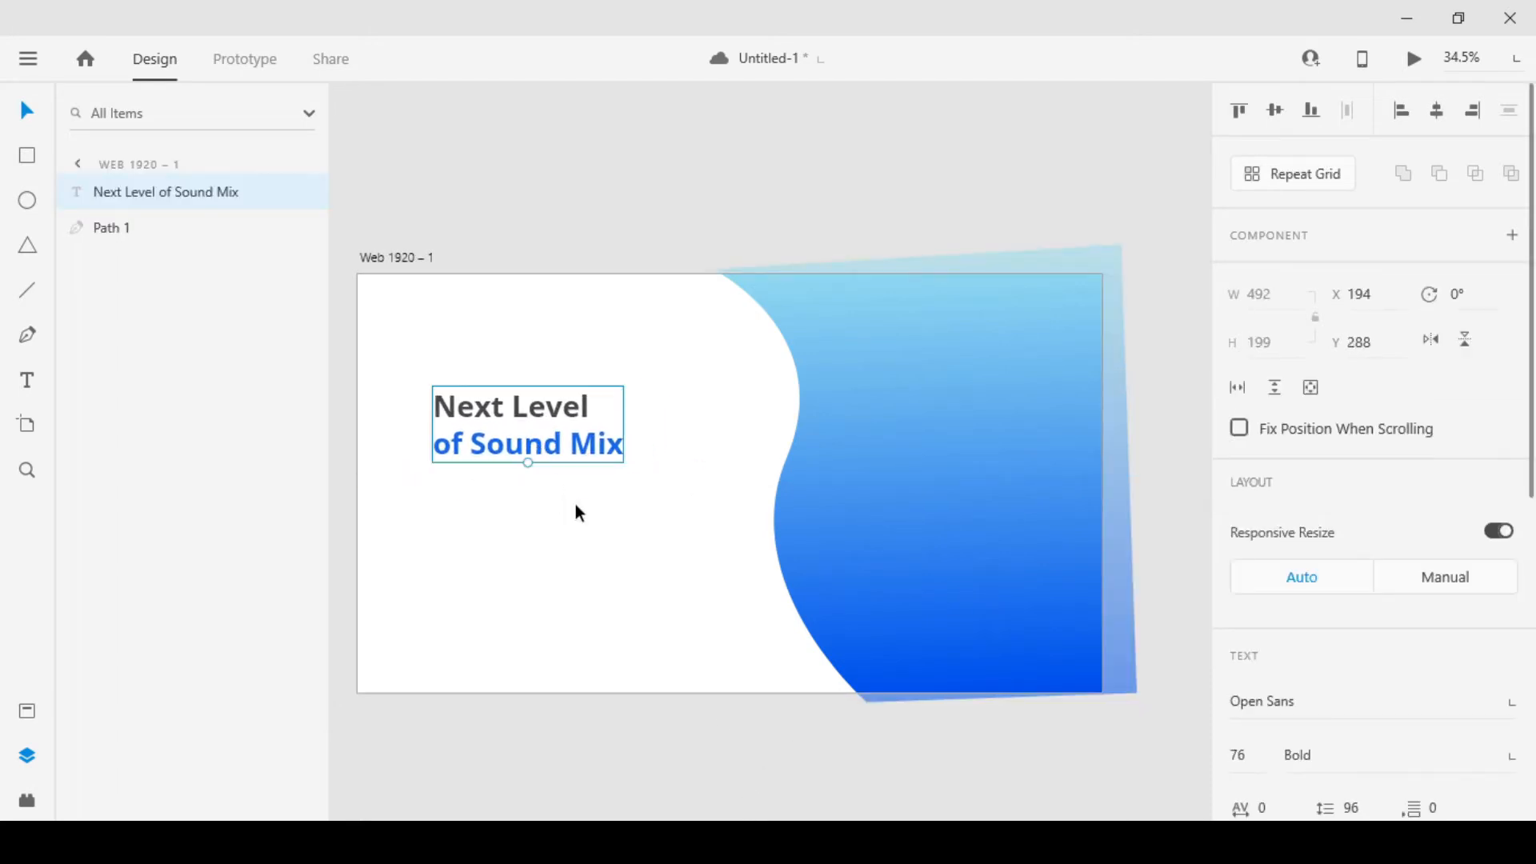
# Add a text box below the heading, paste the headphone description into it, and align it with the heading at X 194, Y 520
pyautogui.click(656, 738)
pyautogui.press('t')
pyautogui.moveTo(423, 496); pyautogui.dragTo(624, 599)
pyautogui.hotkey('ctrl', 'v')
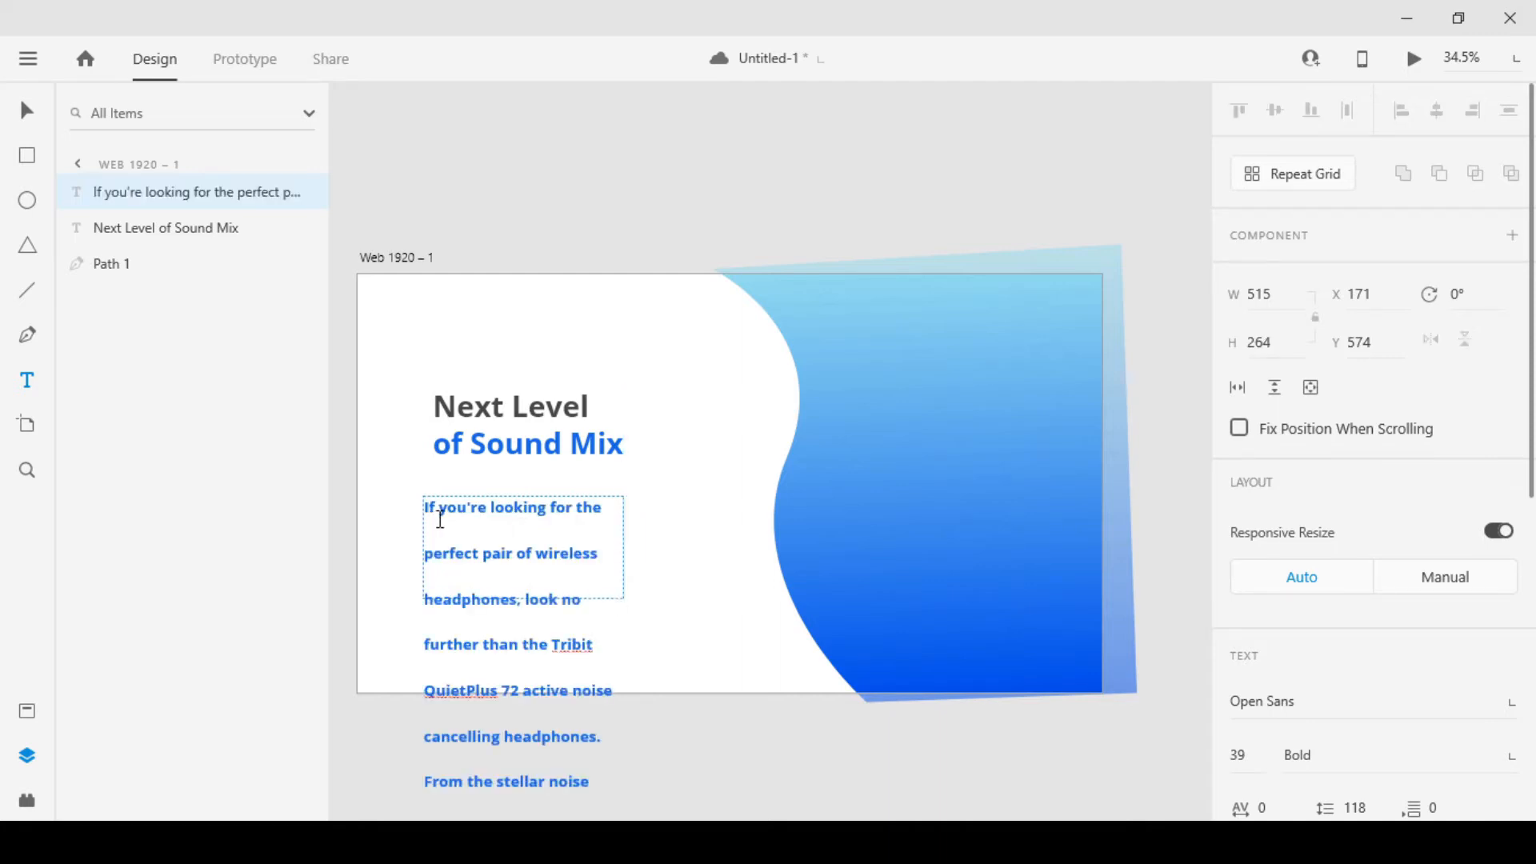
pyautogui.hotkey('ctrl', 'a')
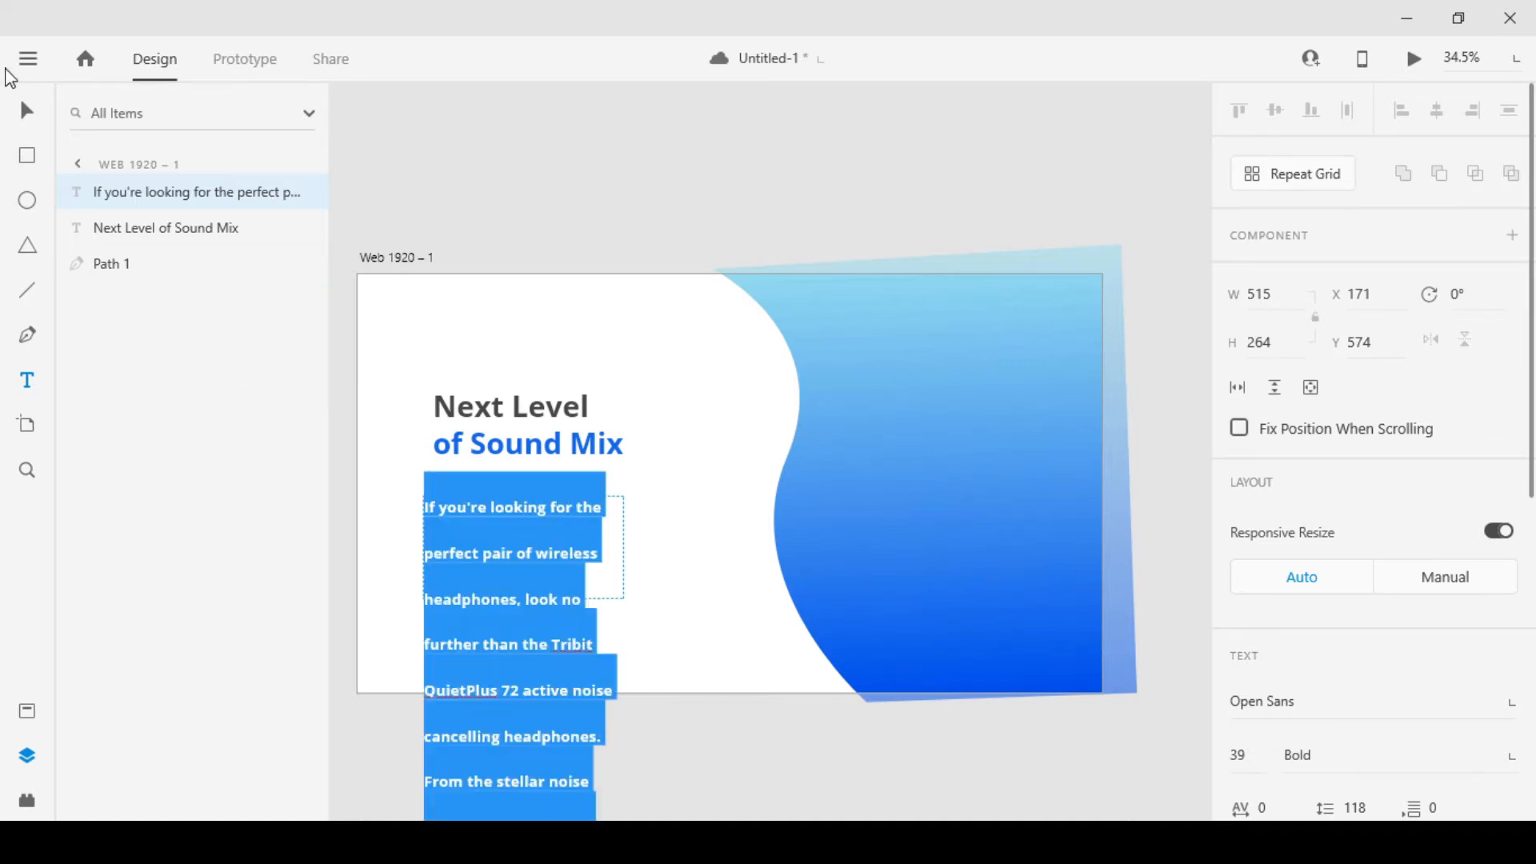
pyautogui.click(26, 110)
pyautogui.moveTo(534, 502)
pyautogui.mouseDown()
pyautogui.moveTo(534, 480)
pyautogui.moveTo(549, 489)
pyautogui.mouseUp()
# Tighten the description paragraph's line spacing to 52
pyautogui.scroll(-3, 1368, 675)
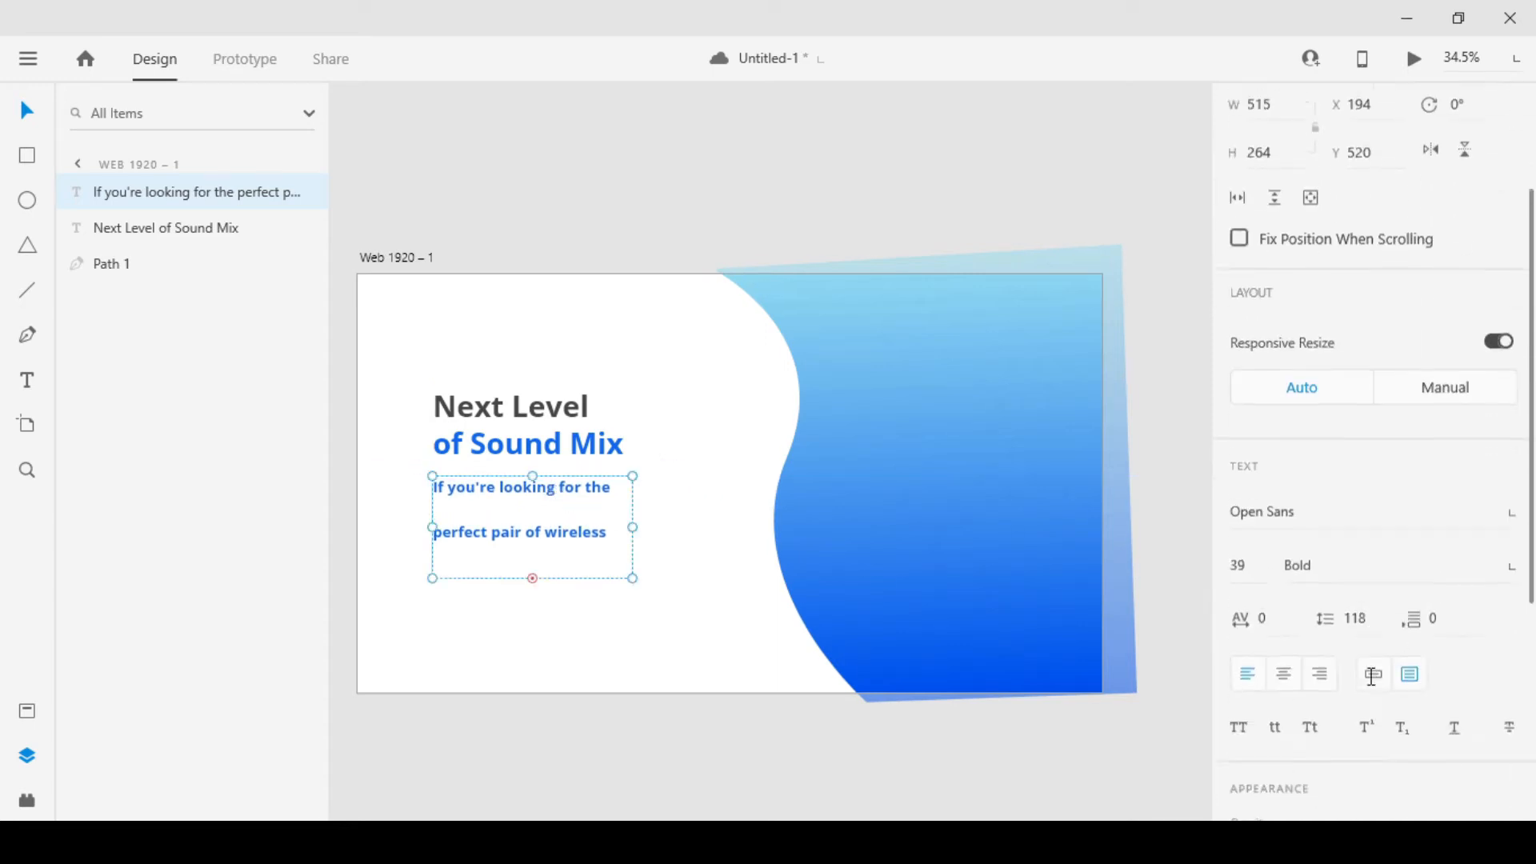
pyautogui.click(1356, 585)
pyautogui.write('39')
pyautogui.press('Return')
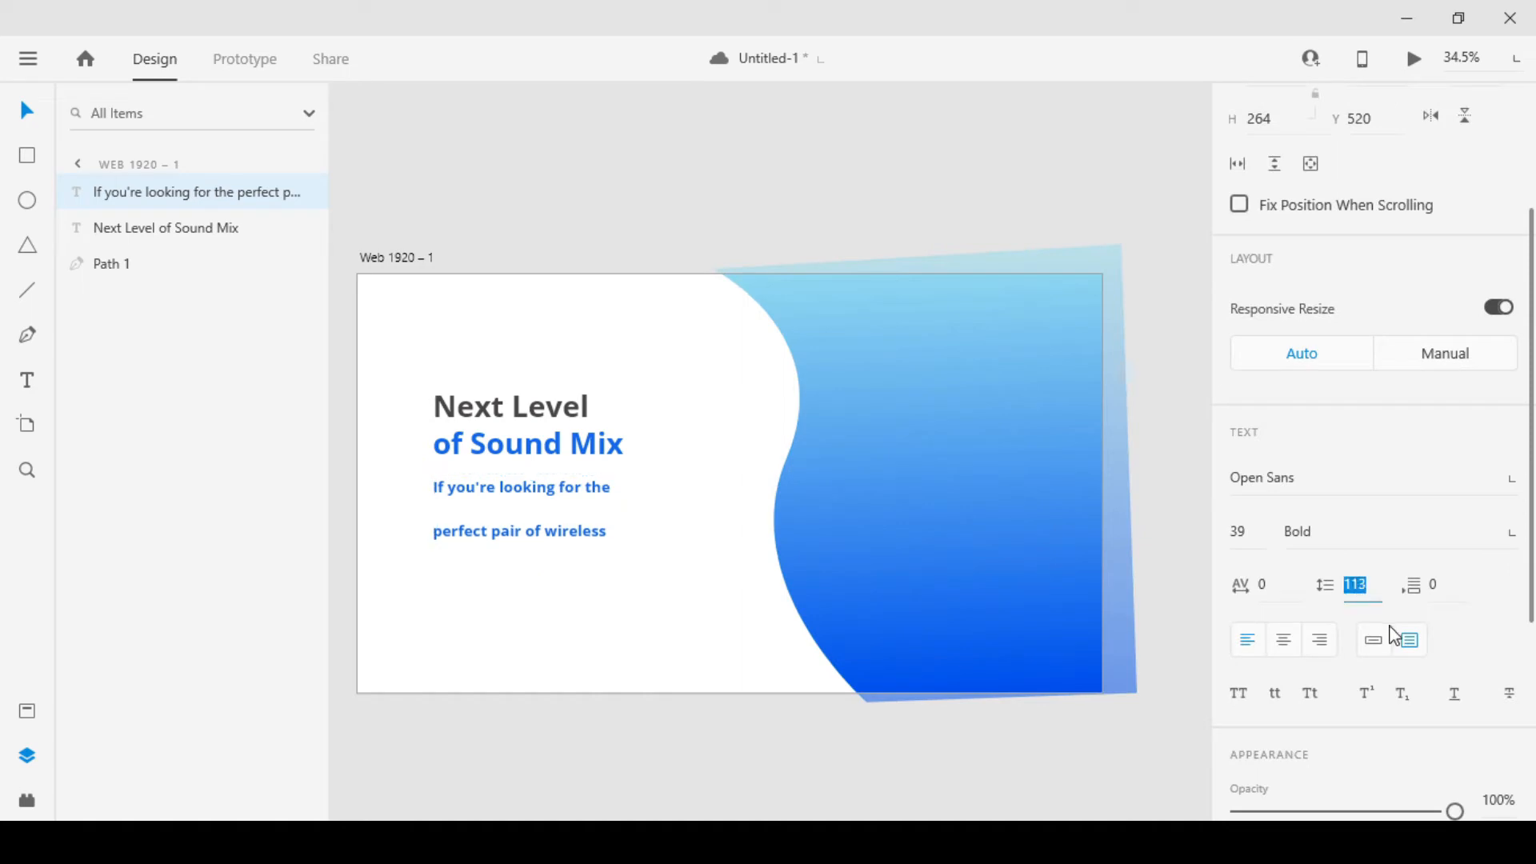
pyautogui.press('Down')
pyautogui.press('Down')
pyautogui.press('Down')
pyautogui.press('Down')
pyautogui.press('Down')
pyautogui.press('Down')
pyautogui.press('Down')
pyautogui.press('Down')
pyautogui.press('Down')
pyautogui.press('Down')
pyautogui.press('Down')
pyautogui.press('Down')
pyautogui.press('Down')
pyautogui.press('Down')
pyautogui.press('Down')
pyautogui.press('Down')
pyautogui.press('Down')
pyautogui.press('Down')
pyautogui.press('Down')
pyautogui.press('Down')
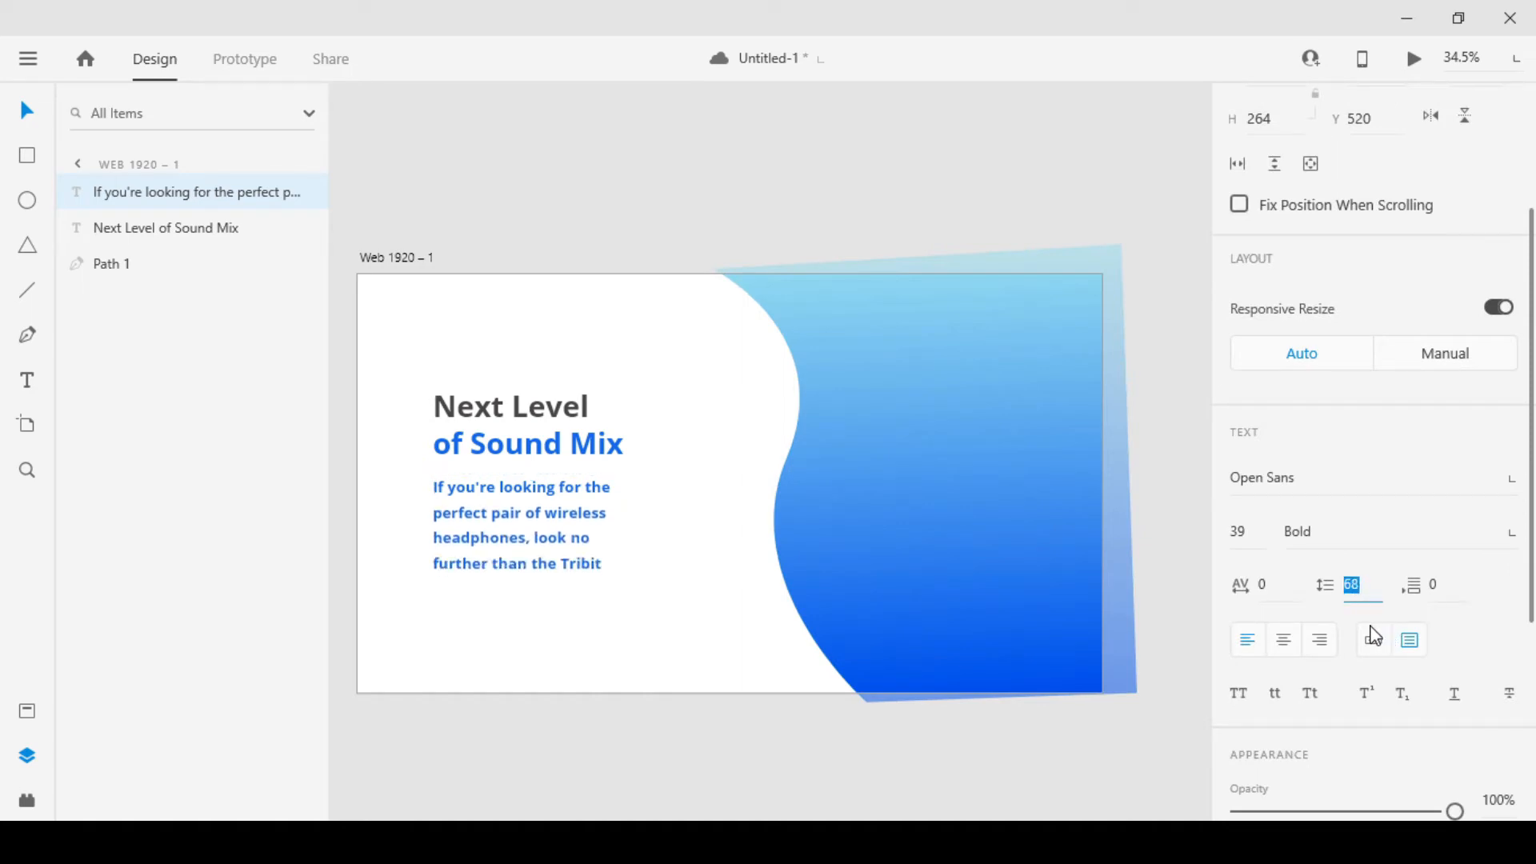
pyautogui.press('Up')
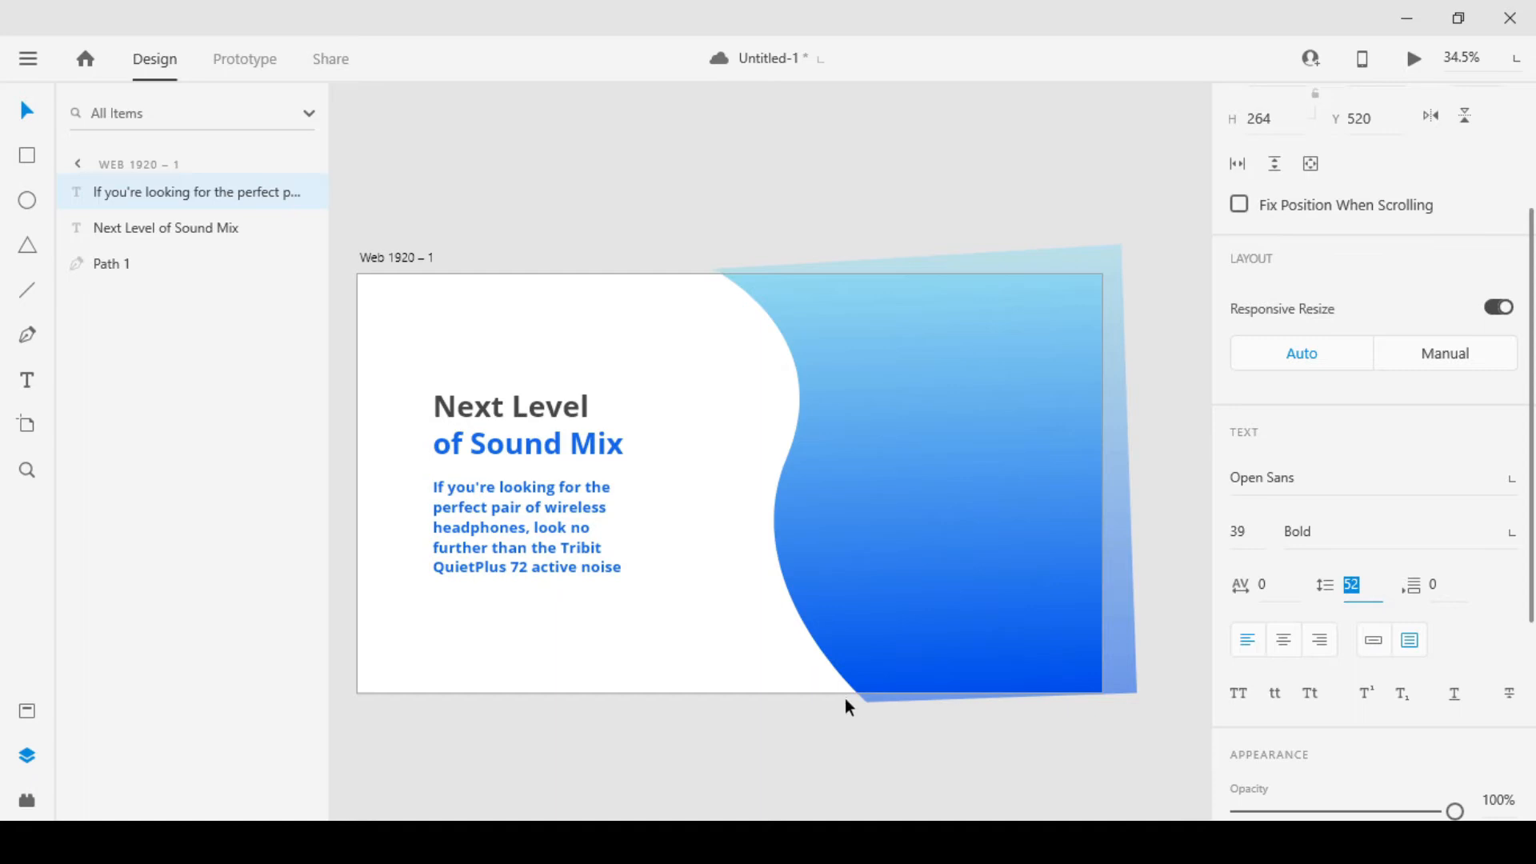
# Set the description paragraph to Regular weight and font size 32
pyautogui.click(1515, 538)
pyautogui.click(1343, 354)
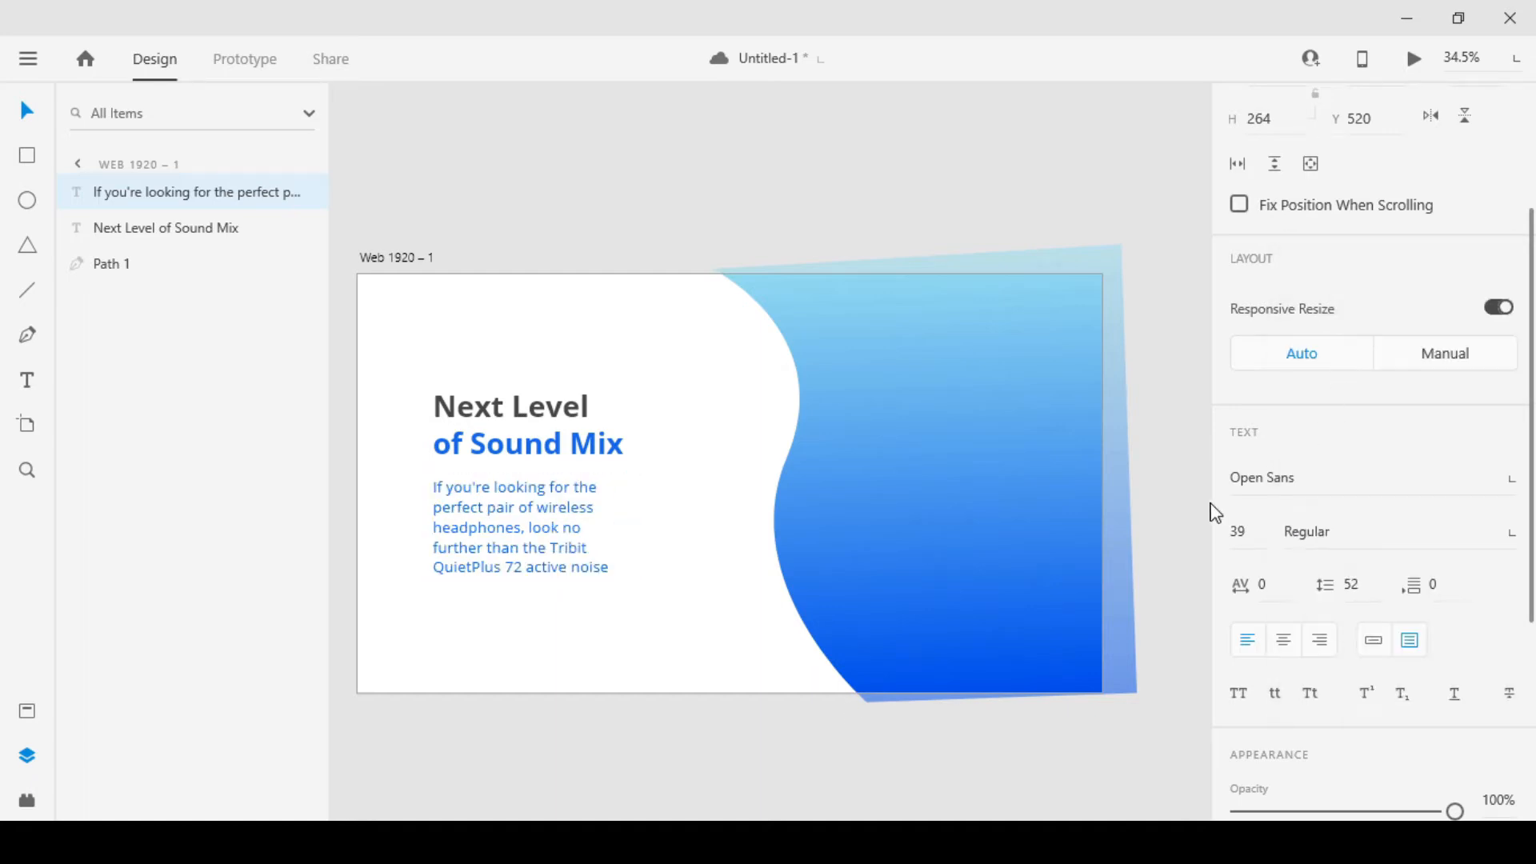
pyautogui.click(1239, 532)
pyautogui.write('32')
pyautogui.press('Return')
pyautogui.write('22')
pyautogui.press('Return')
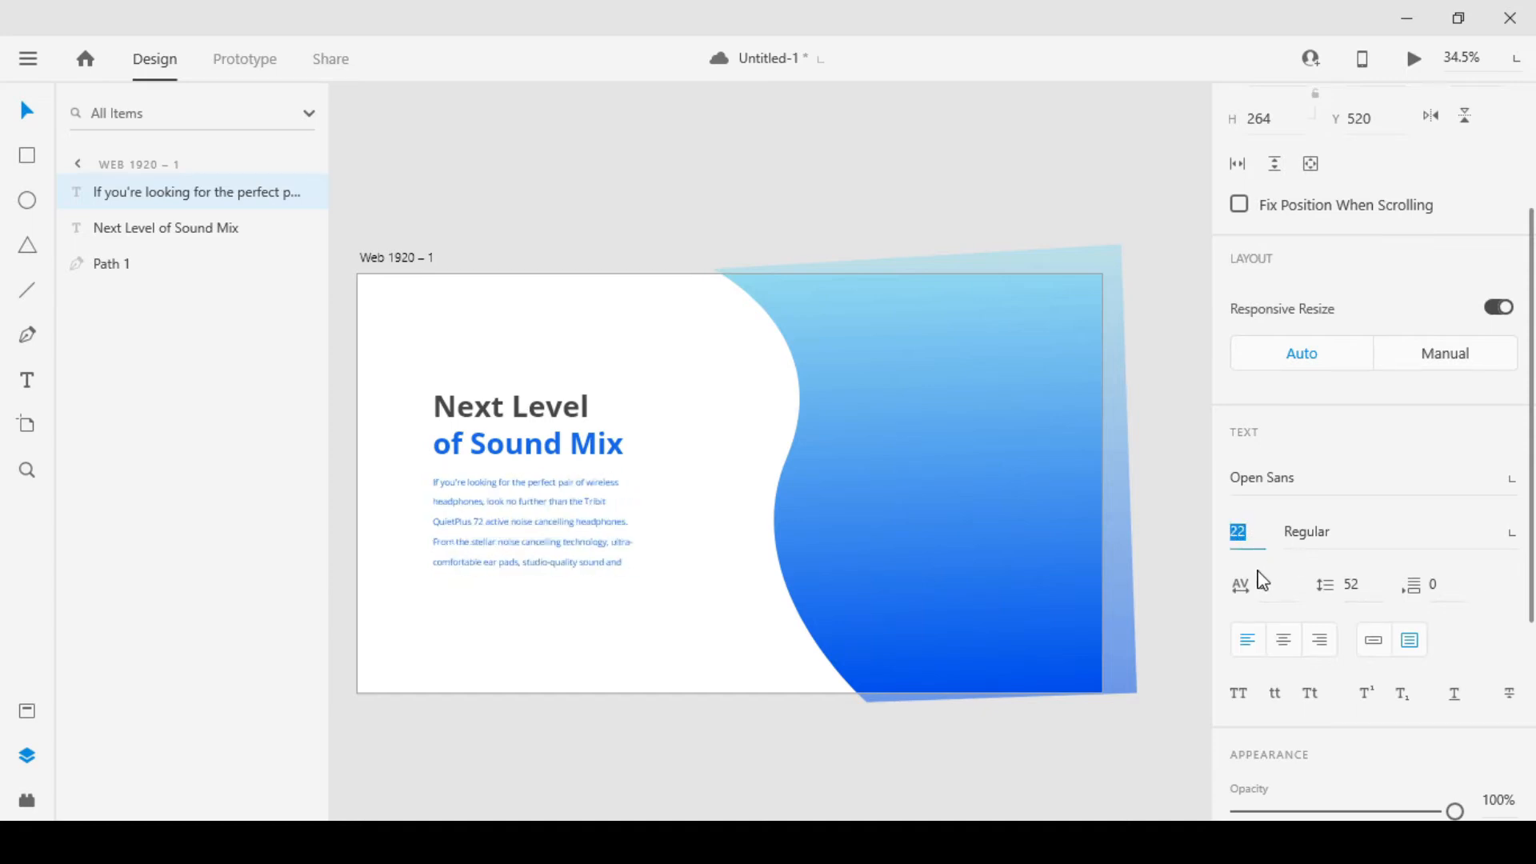
pyautogui.press('Up')
pyautogui.press('Up')
pyautogui.press('Up')
pyautogui.press('Up')
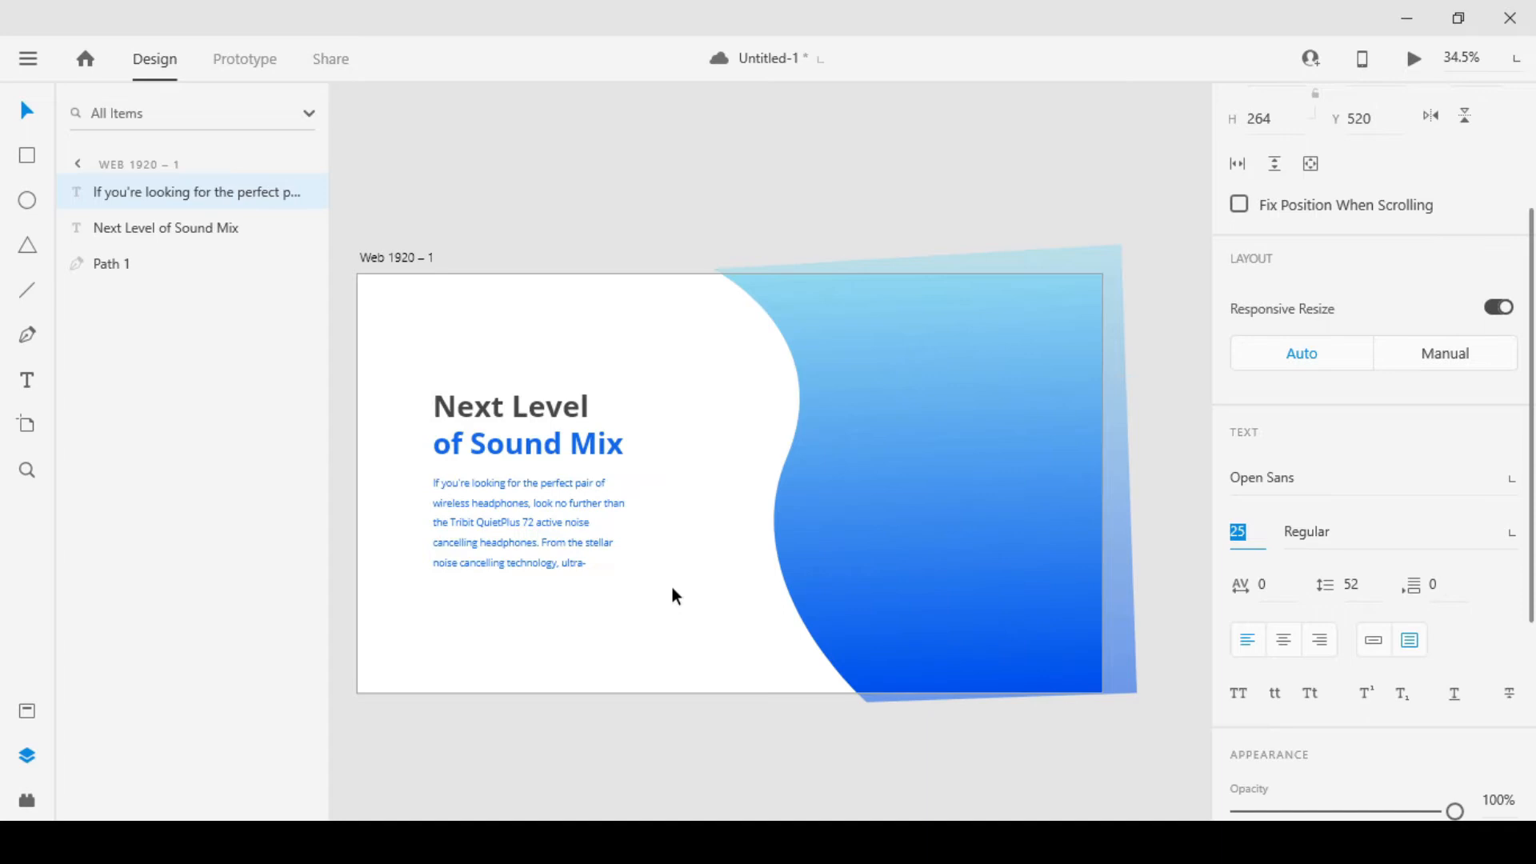
pyautogui.press('Up')
pyautogui.press('Up')
pyautogui.press('Up')
pyautogui.press('Up')
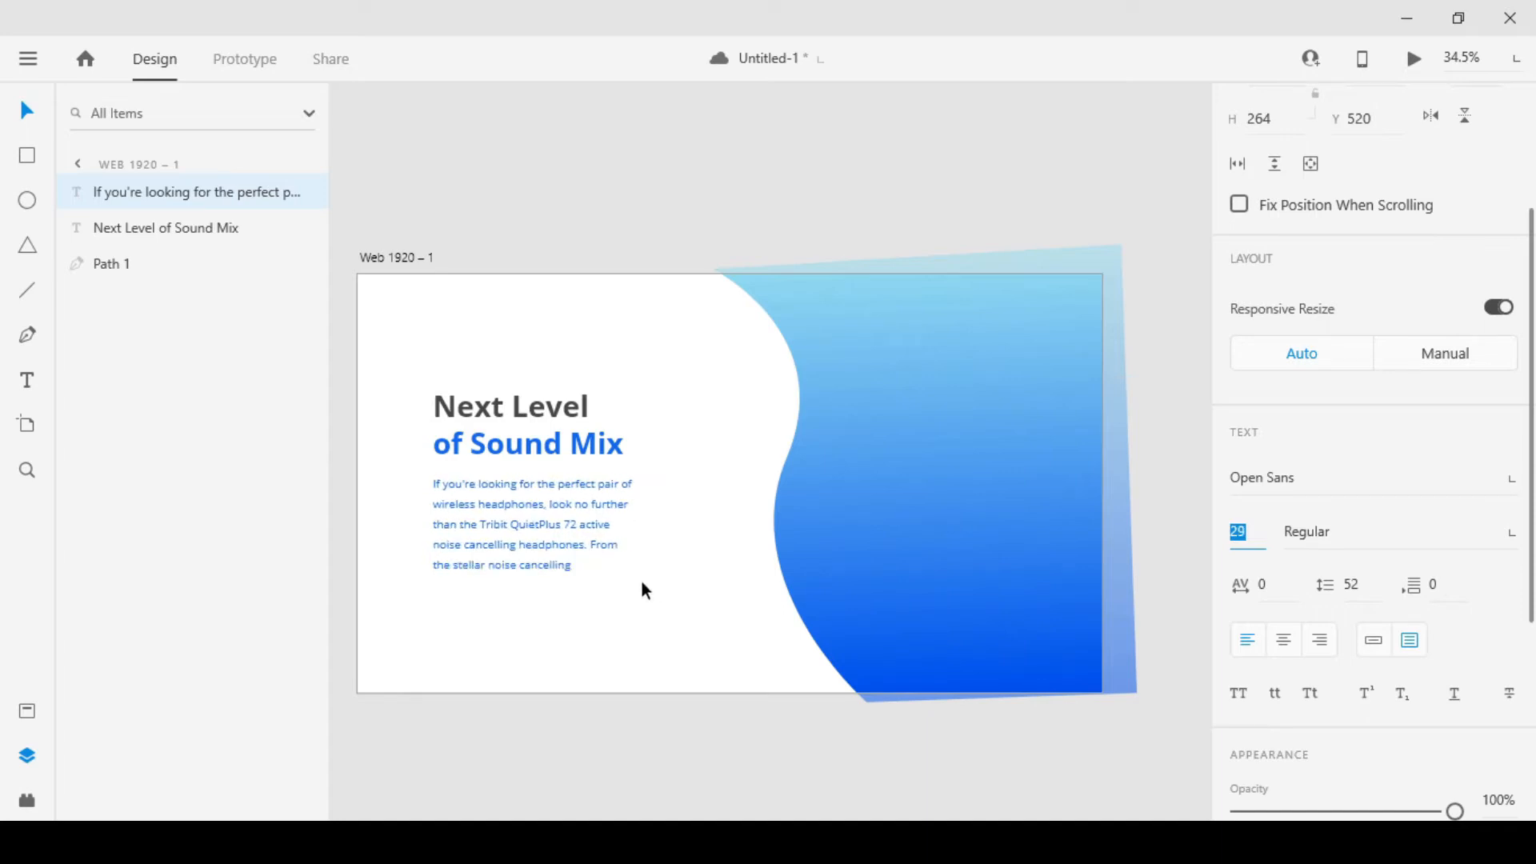
pyautogui.press('Up')
pyautogui.press('Up')
pyautogui.press('Up')
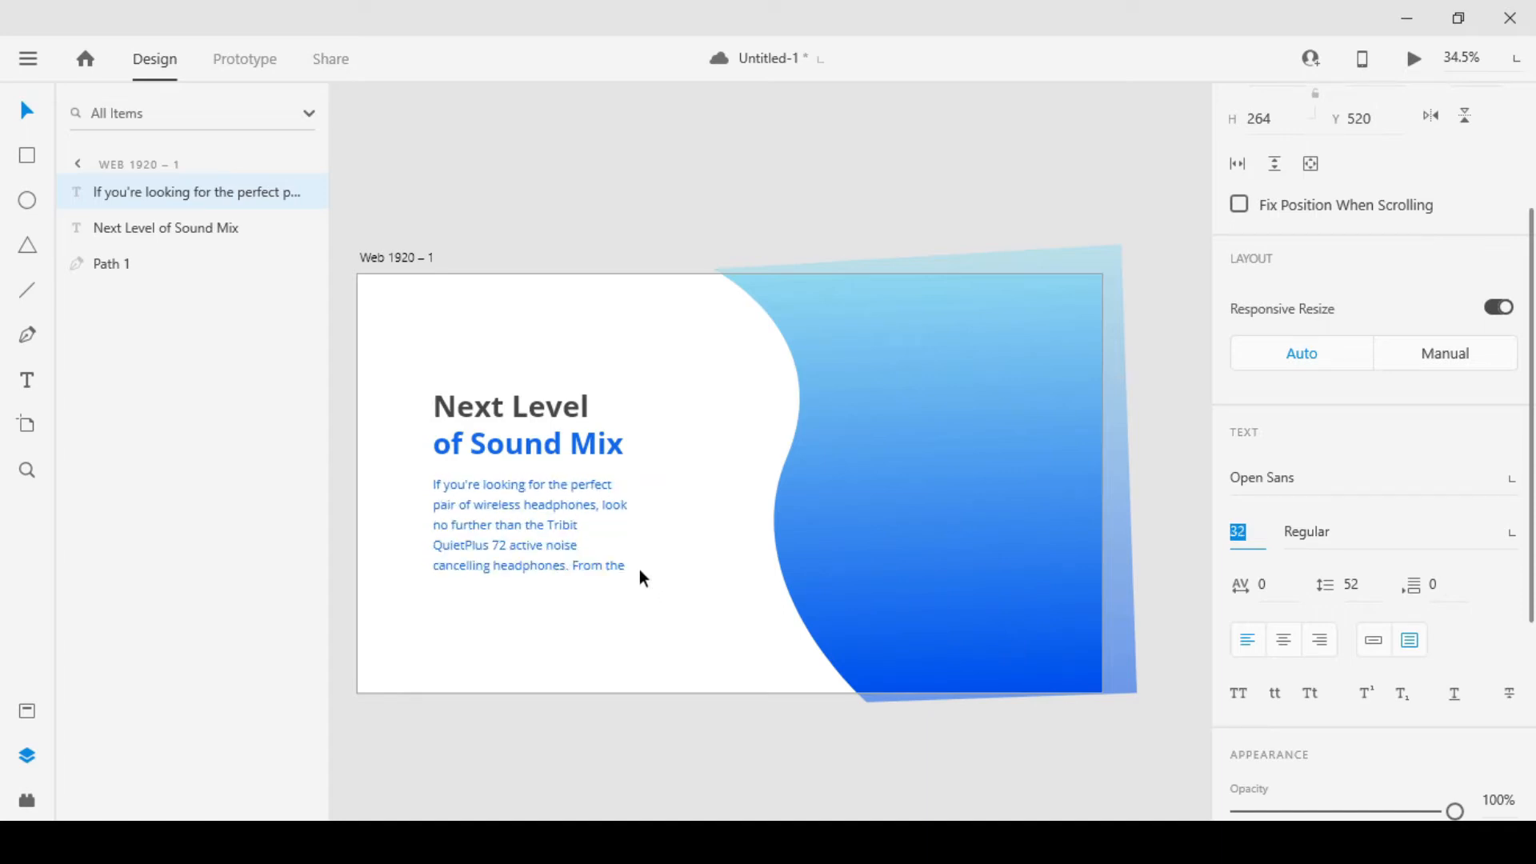
pyautogui.press('Down')
# Reduce the description paragraph's line spacing to 47
pyautogui.click(1358, 588)
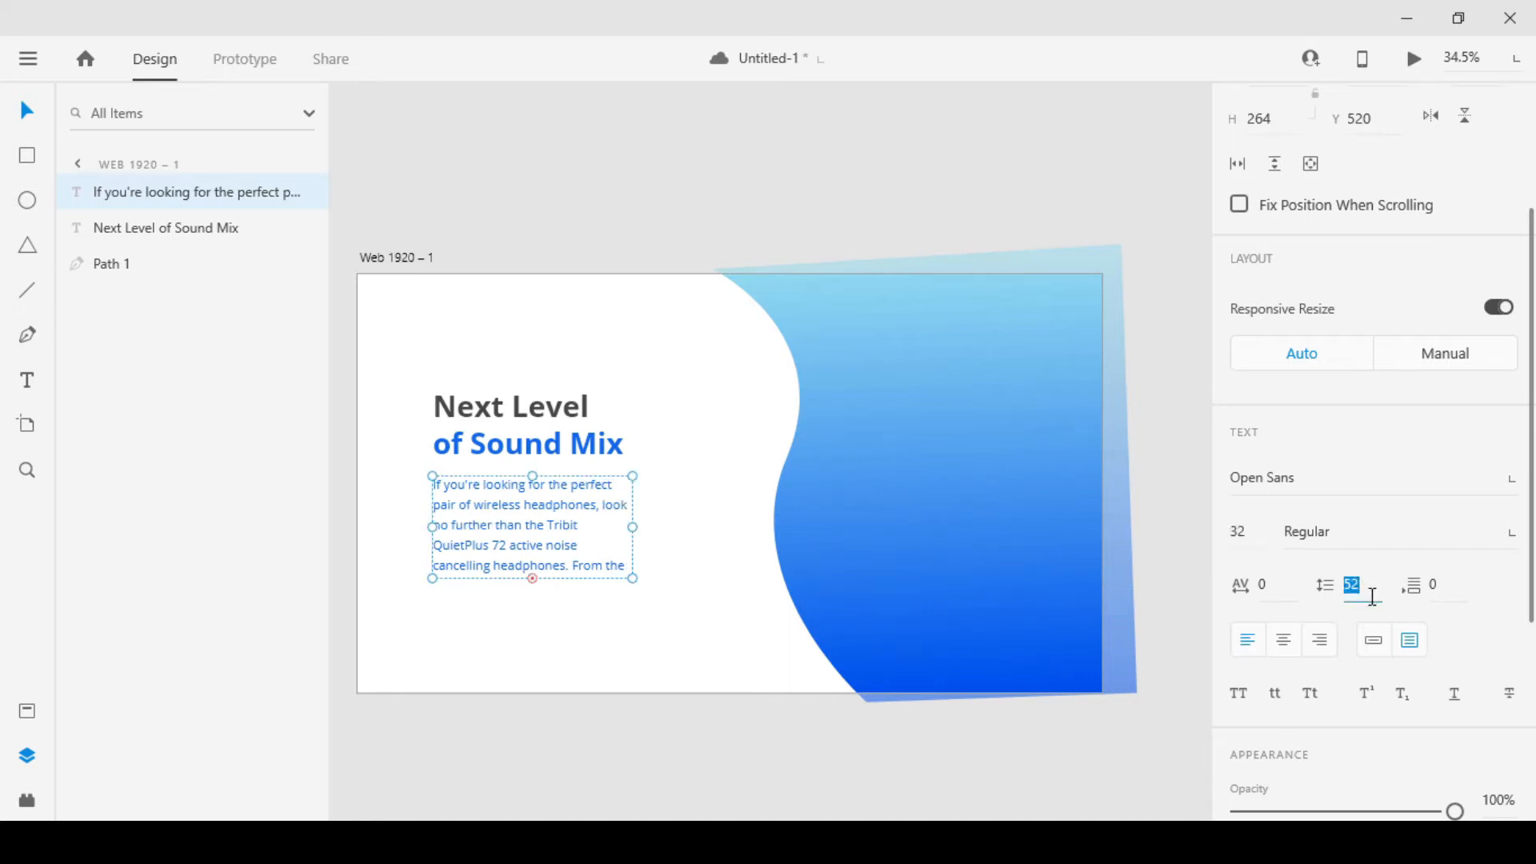
pyautogui.press('Down')
pyautogui.press('Down')
pyautogui.press('Down')
pyautogui.press('Down')
pyautogui.press('Down')
pyautogui.press('Down')
pyautogui.press('Down')
pyautogui.press('Down')
pyautogui.press('Up')
pyautogui.press('Up')
pyautogui.press('Up')
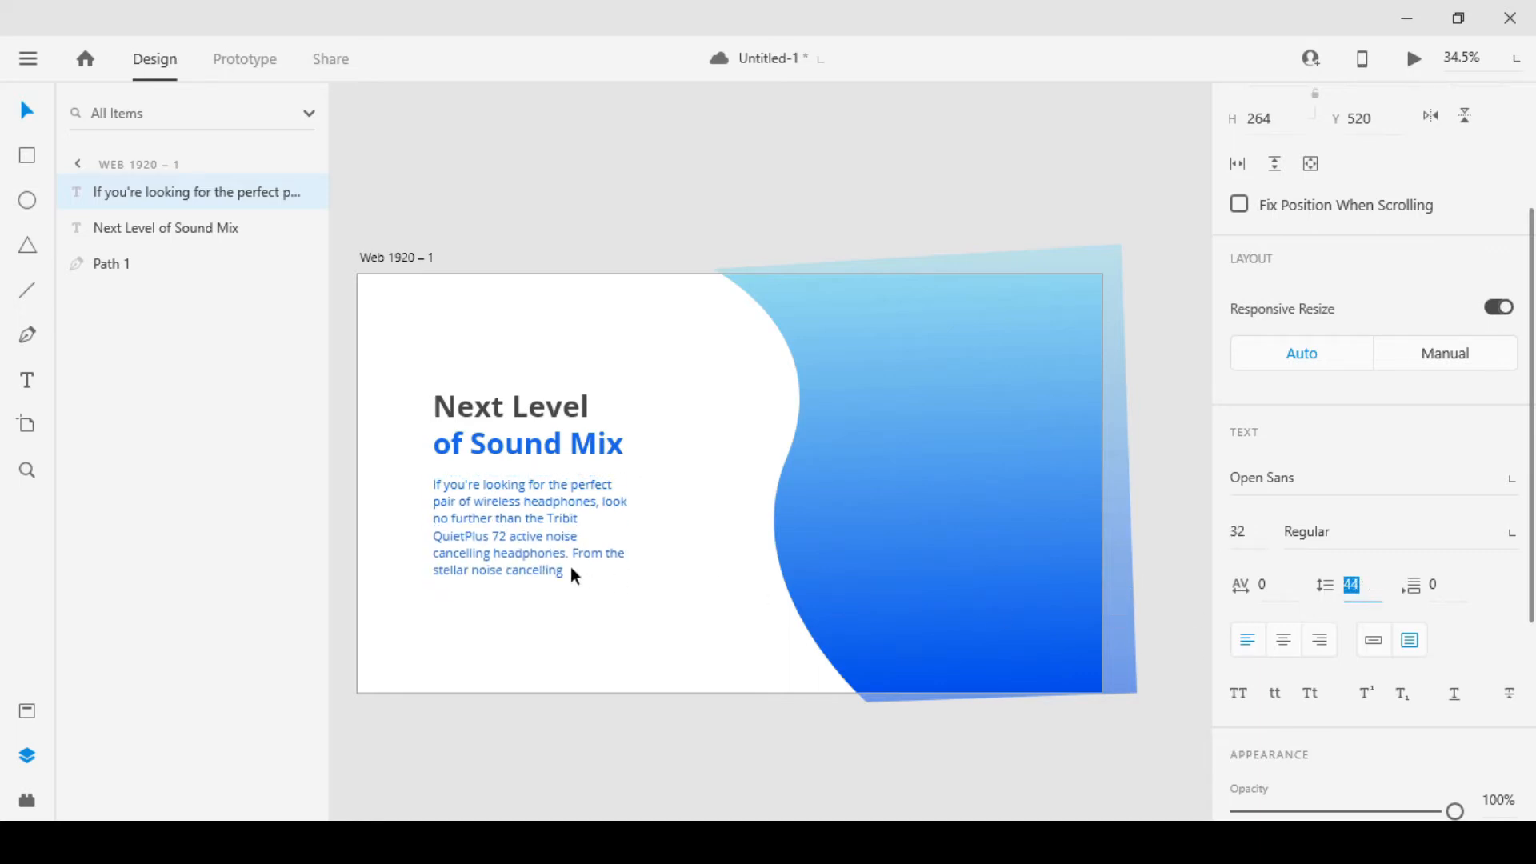
# Widen the description's text box with a height of about 249, and move it up close beneath the heading
pyautogui.click(627, 578)
pyautogui.moveTo(631, 576); pyautogui.dragTo(694, 592)
pyautogui.moveTo(680, 582); pyautogui.dragTo(678, 572)
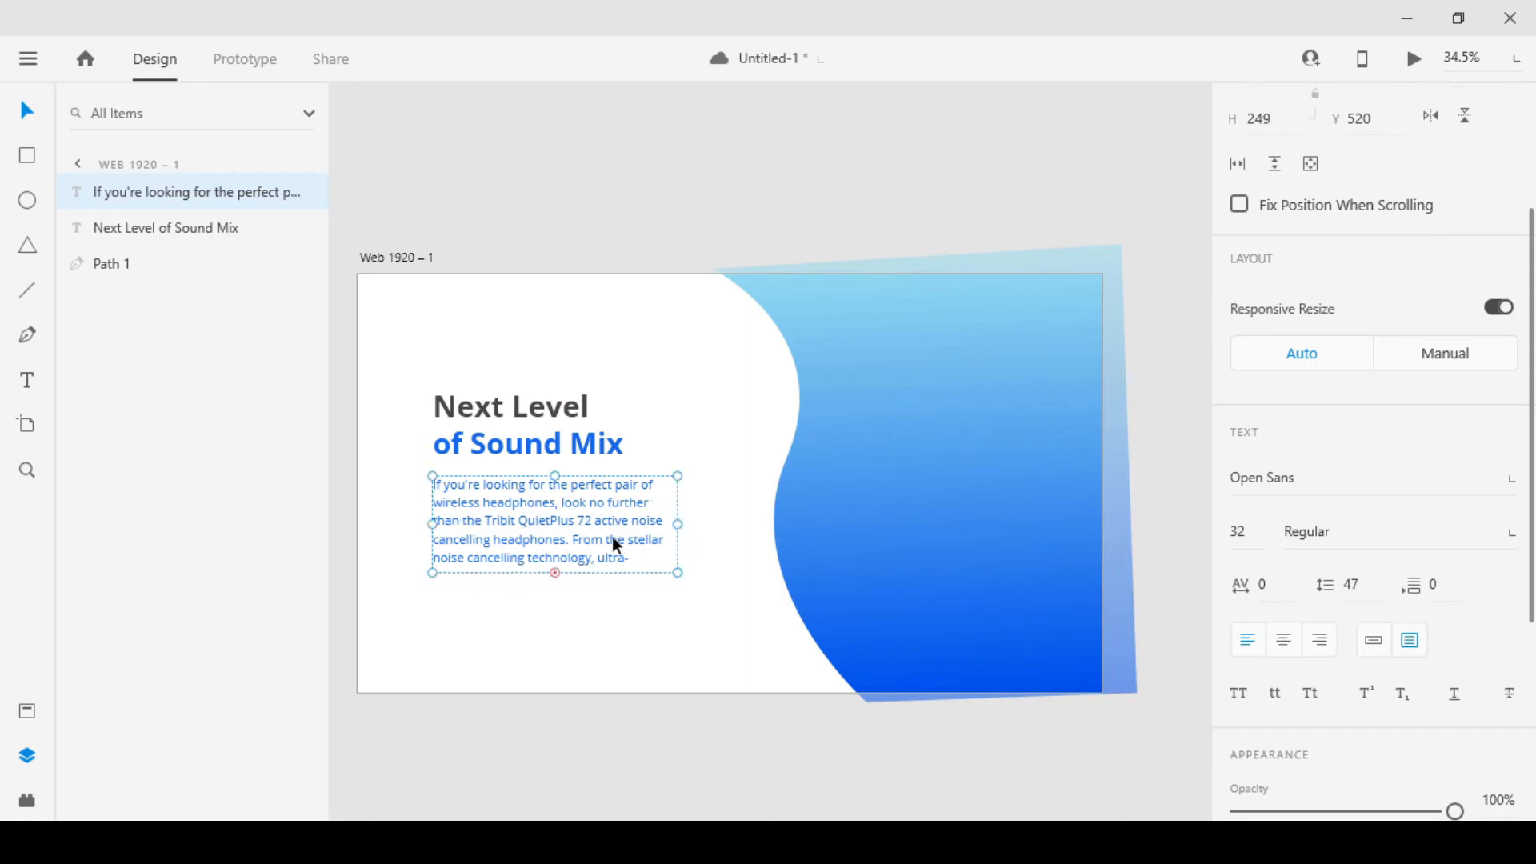
pyautogui.moveTo(609, 524); pyautogui.dragTo(650, 542)
pyautogui.click(632, 747)
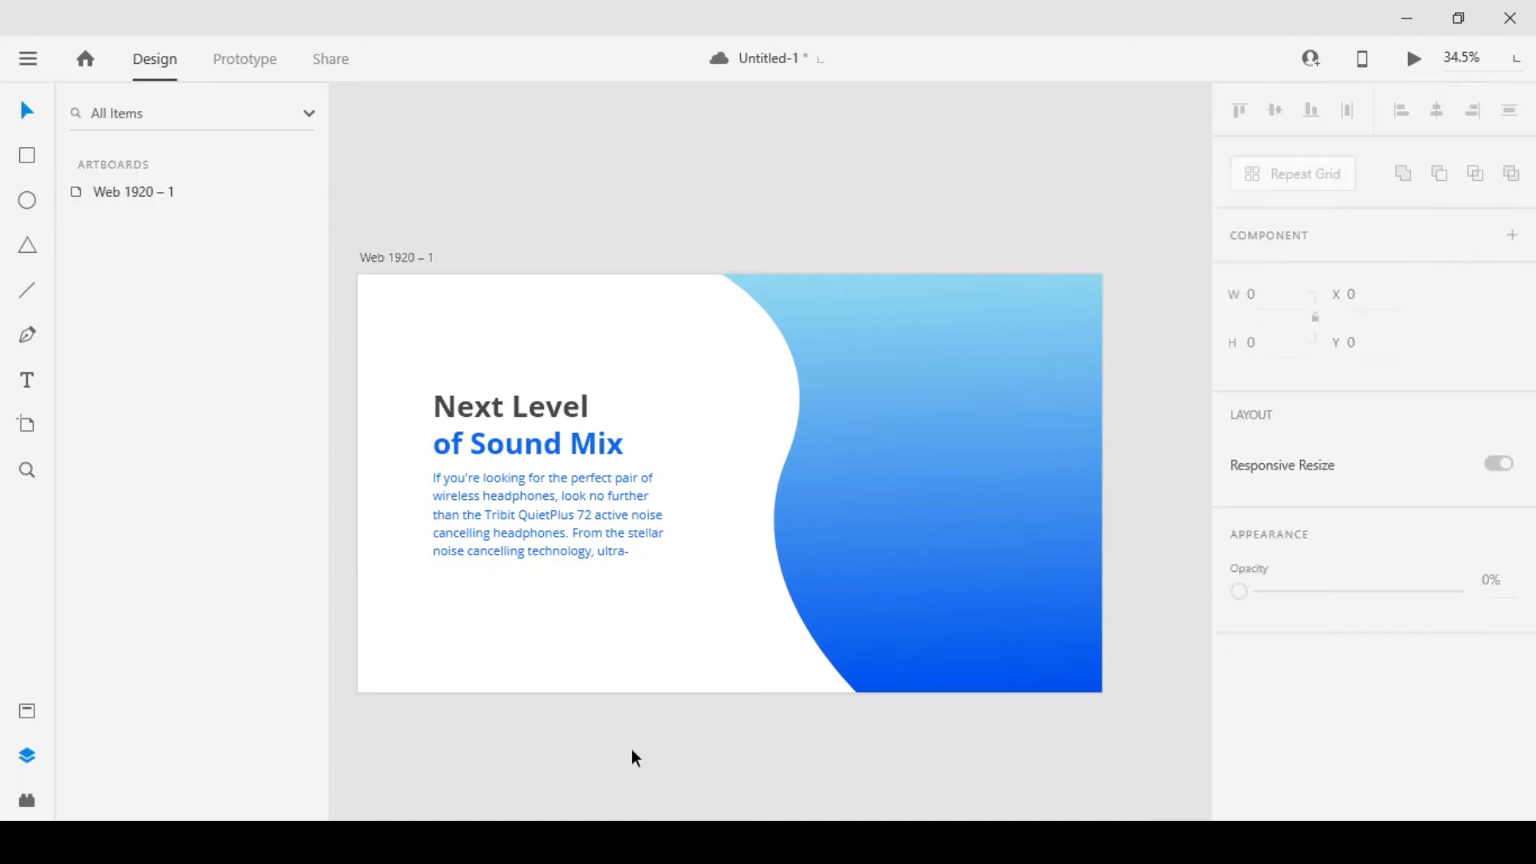
# Change the description paragraph's fill to black, #000000
pyautogui.scroll(1, 528, 513)
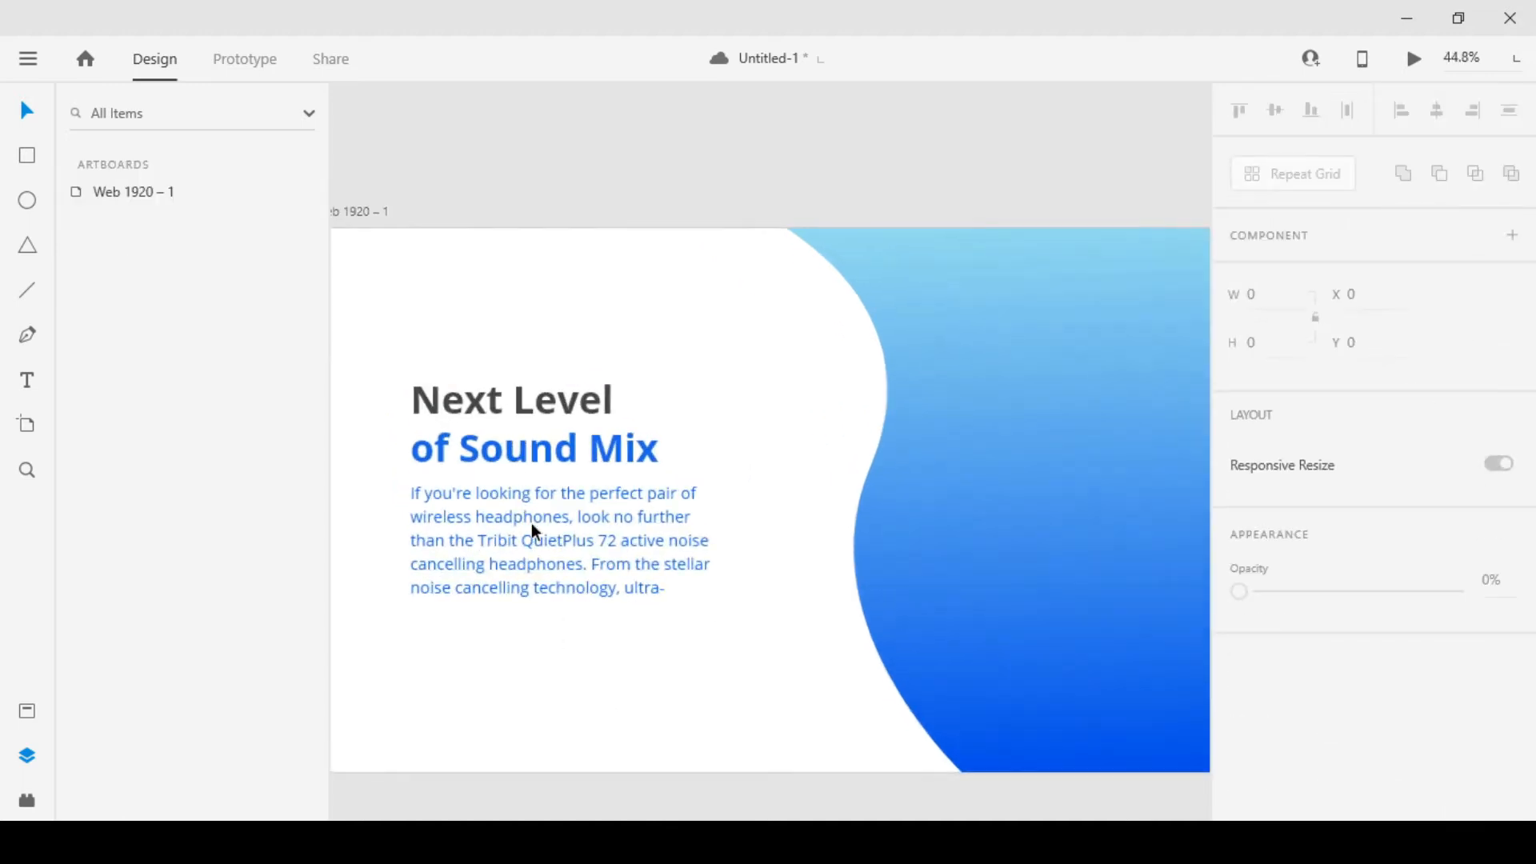
pyautogui.scroll(1, 659, 525)
pyautogui.scroll(1, 722, 518)
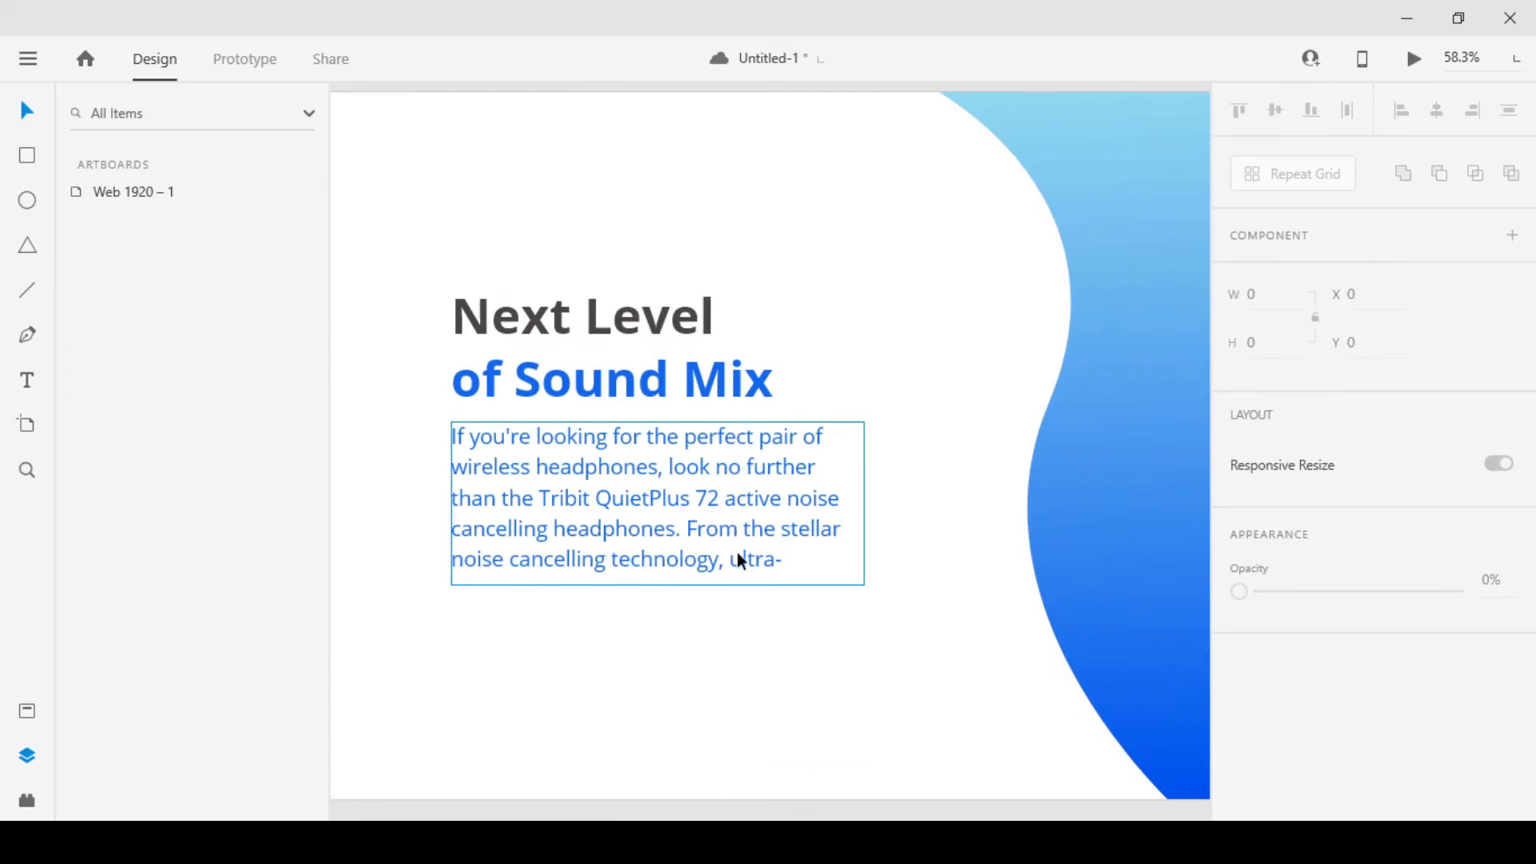
pyautogui.click(595, 436)
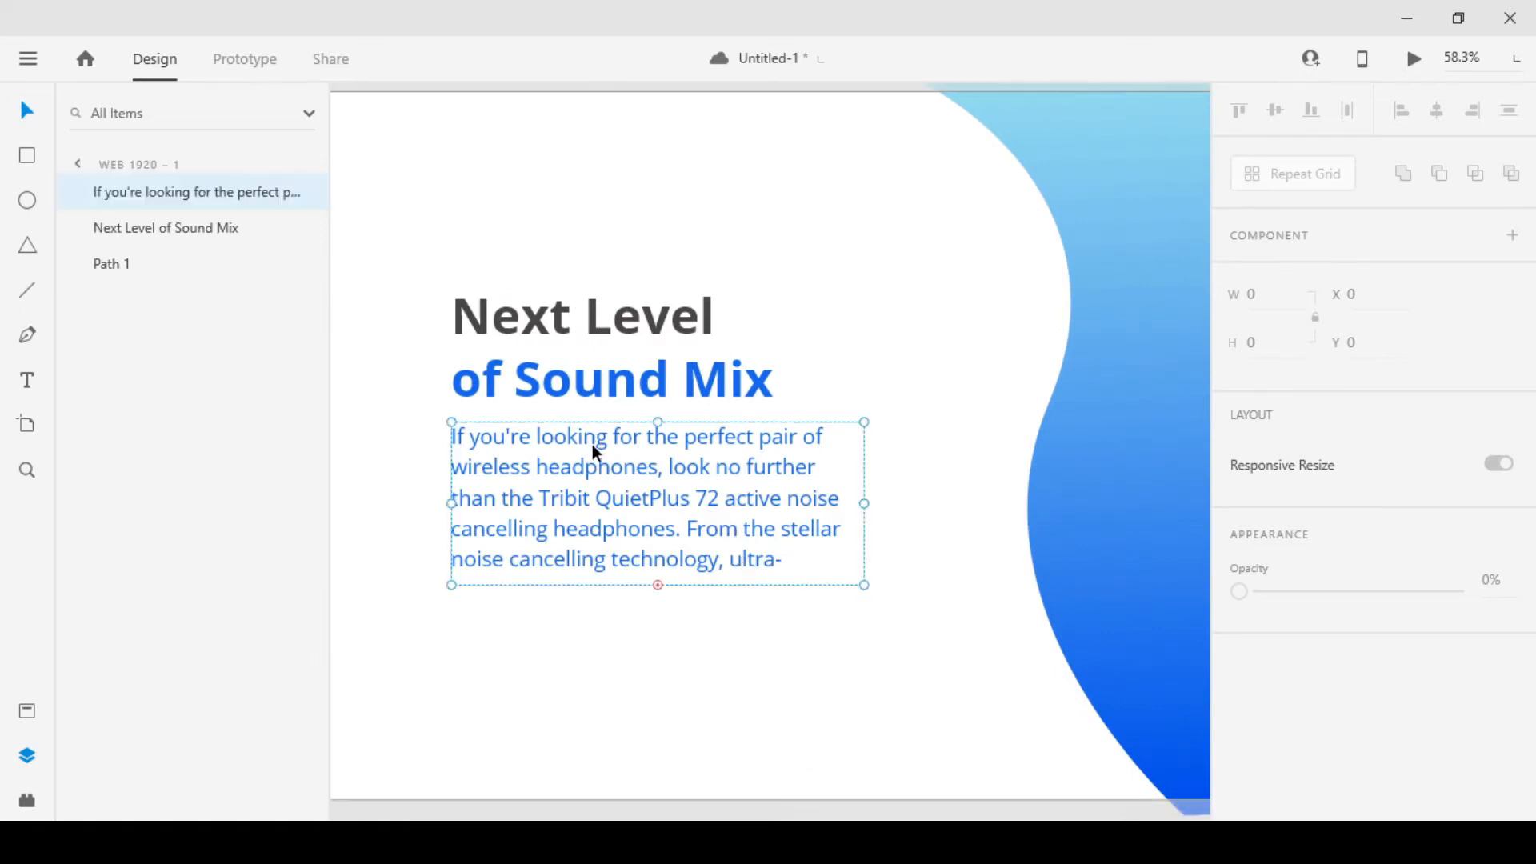
pyautogui.scroll(-3, 1384, 608)
pyautogui.scroll(-3, 1306, 662)
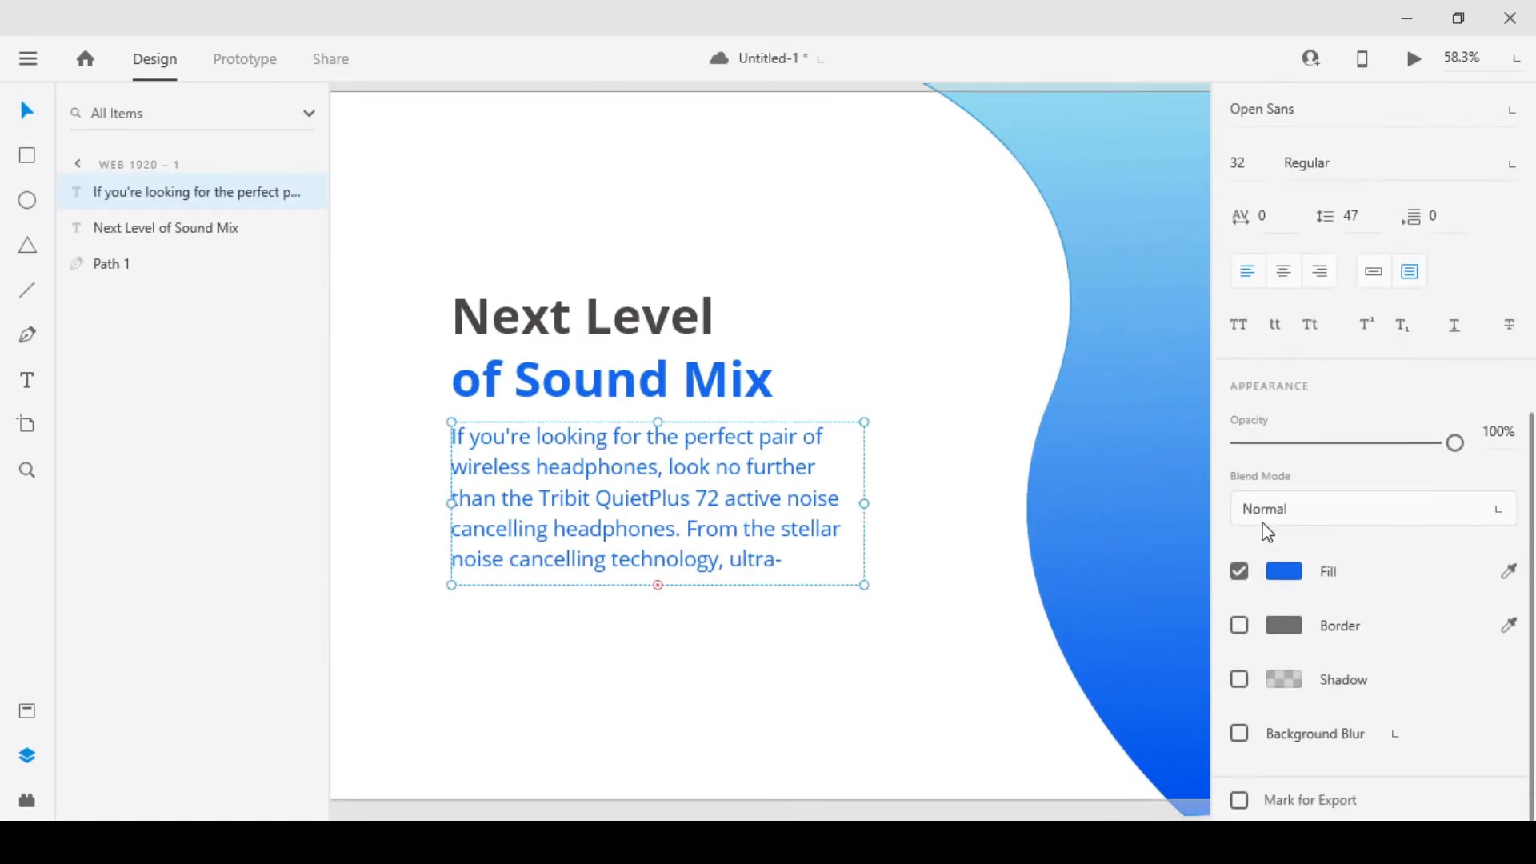
pyautogui.click(1283, 571)
pyautogui.moveTo(943, 490); pyautogui.dragTo(938, 626)
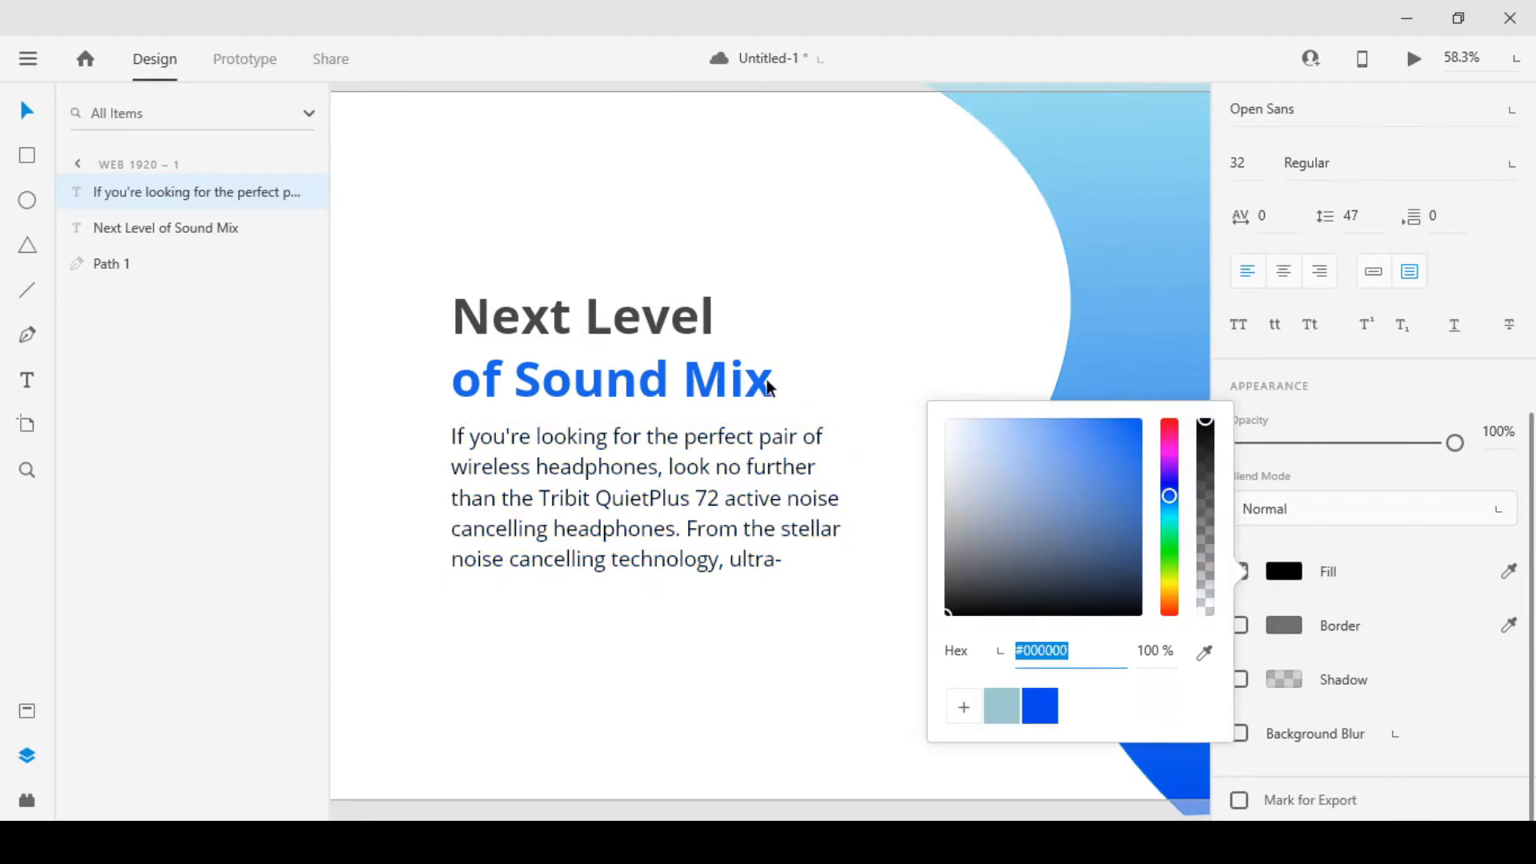
# Change the fill of the heading's first line, "Next Level", to black
pyautogui.click(657, 331)
pyautogui.doubleClick(658, 331)
pyautogui.click(526, 324)
pyautogui.moveTo(455, 316); pyautogui.dragTo(783, 314)
pyautogui.click(1280, 573)
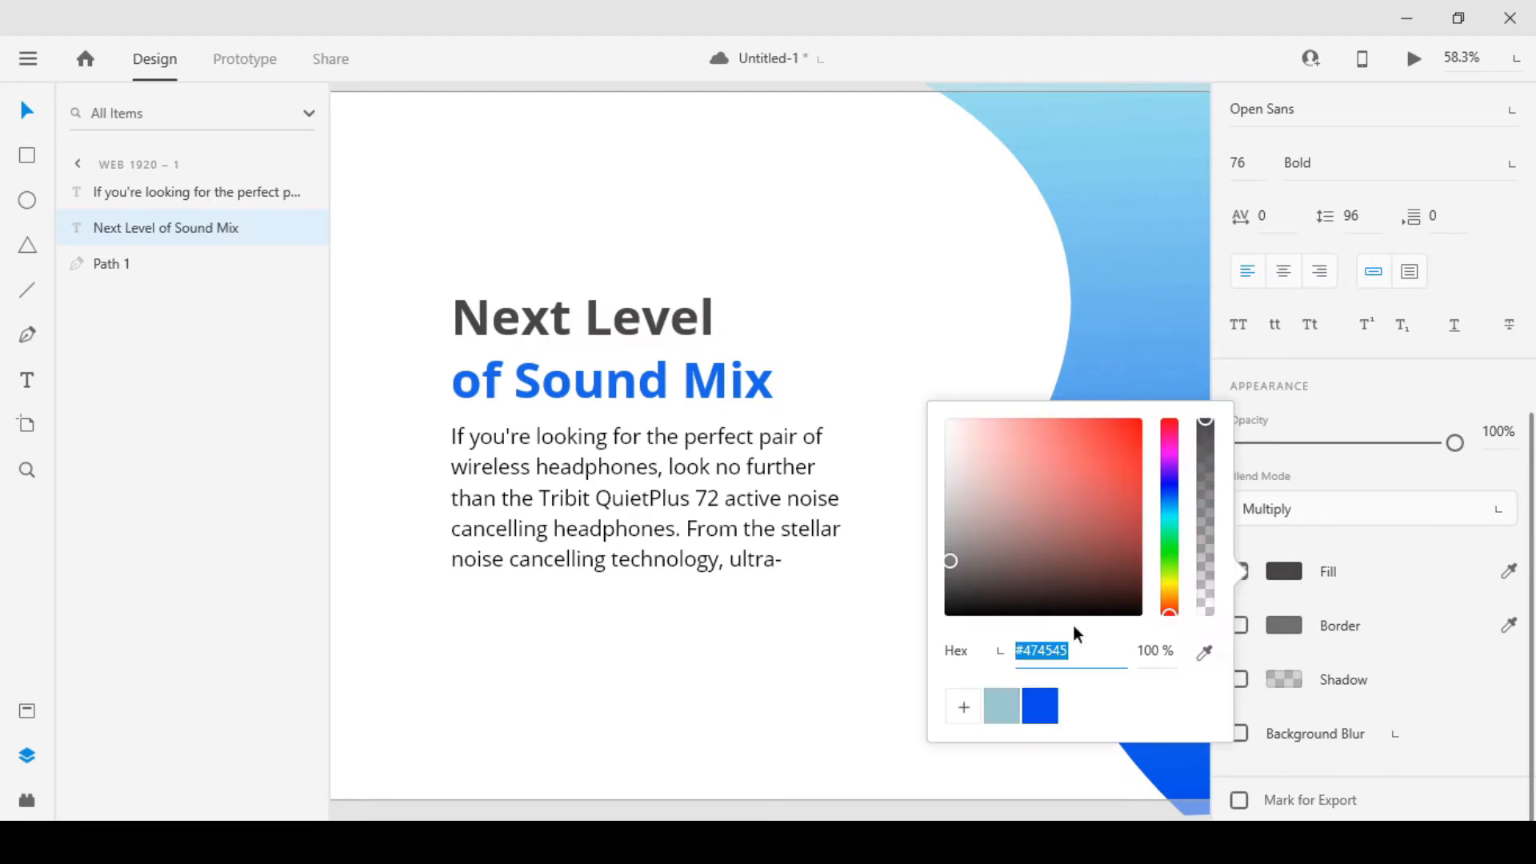
pyautogui.moveTo(967, 570); pyautogui.dragTo(889, 633)
pyautogui.click(666, 690)
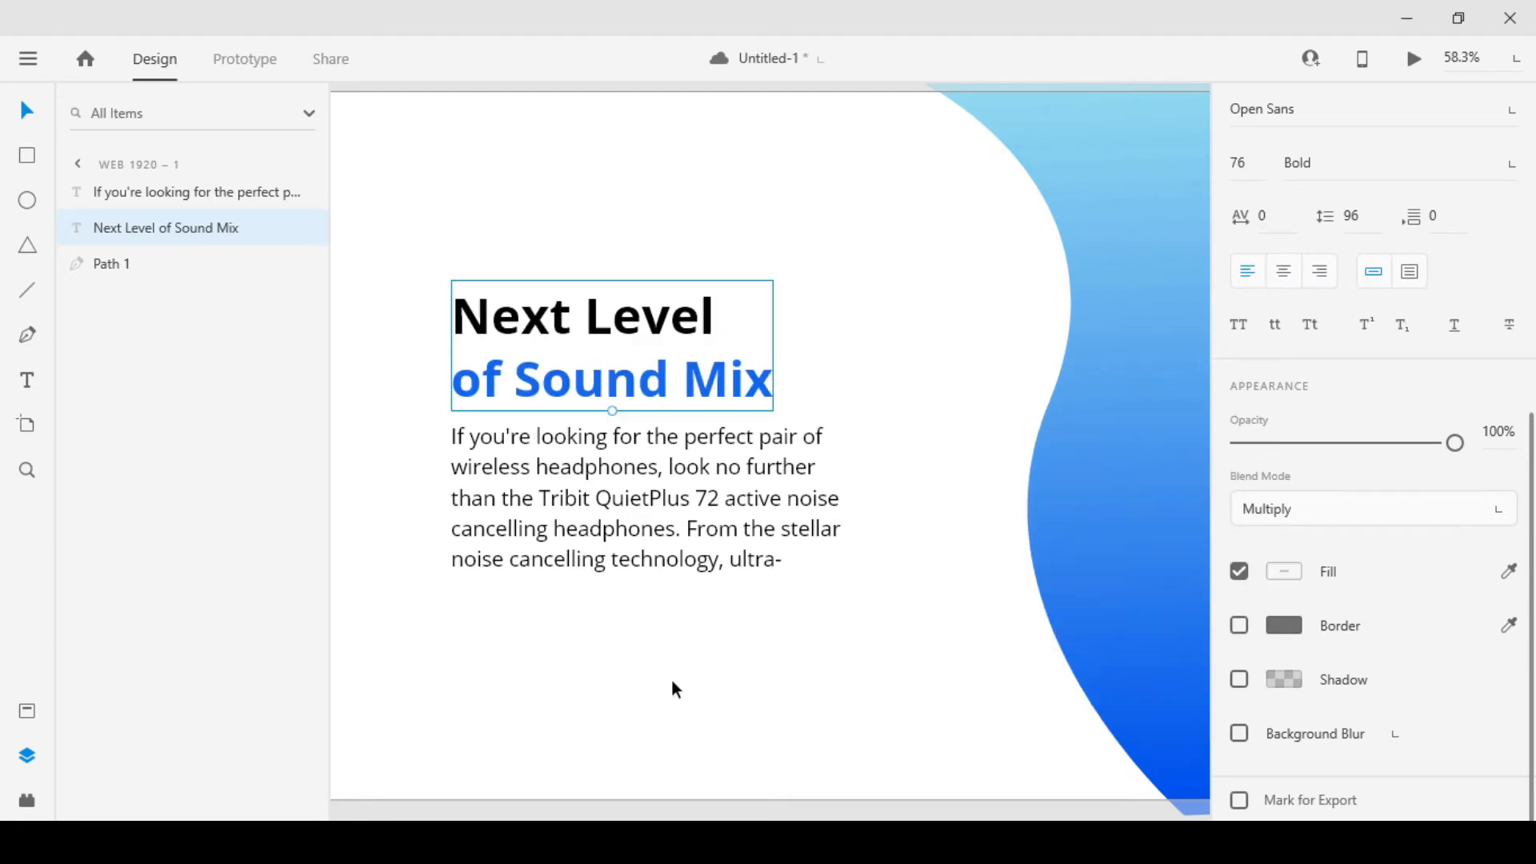
# Bring the headphone-2 image onto the artboard, placing it over the edge of the wavy gradient shape
pyautogui.click(650, 685)
pyautogui.scroll(-5, 640, 668)
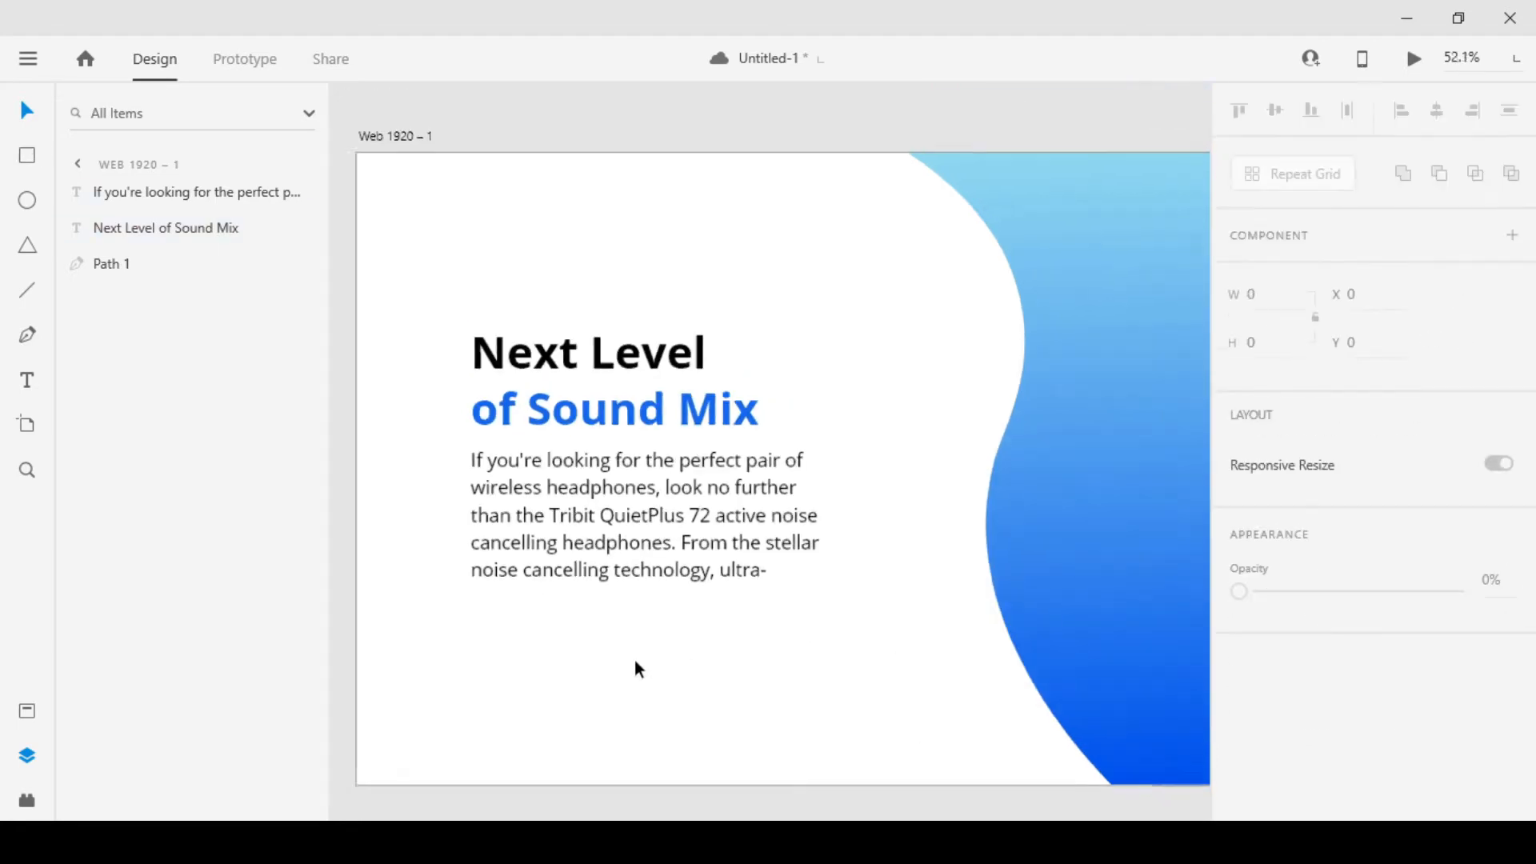
pyautogui.moveTo(864, 645); pyautogui.dragTo(769, 597)
pyautogui.moveTo(579, 583); pyautogui.dragTo(538, 663)
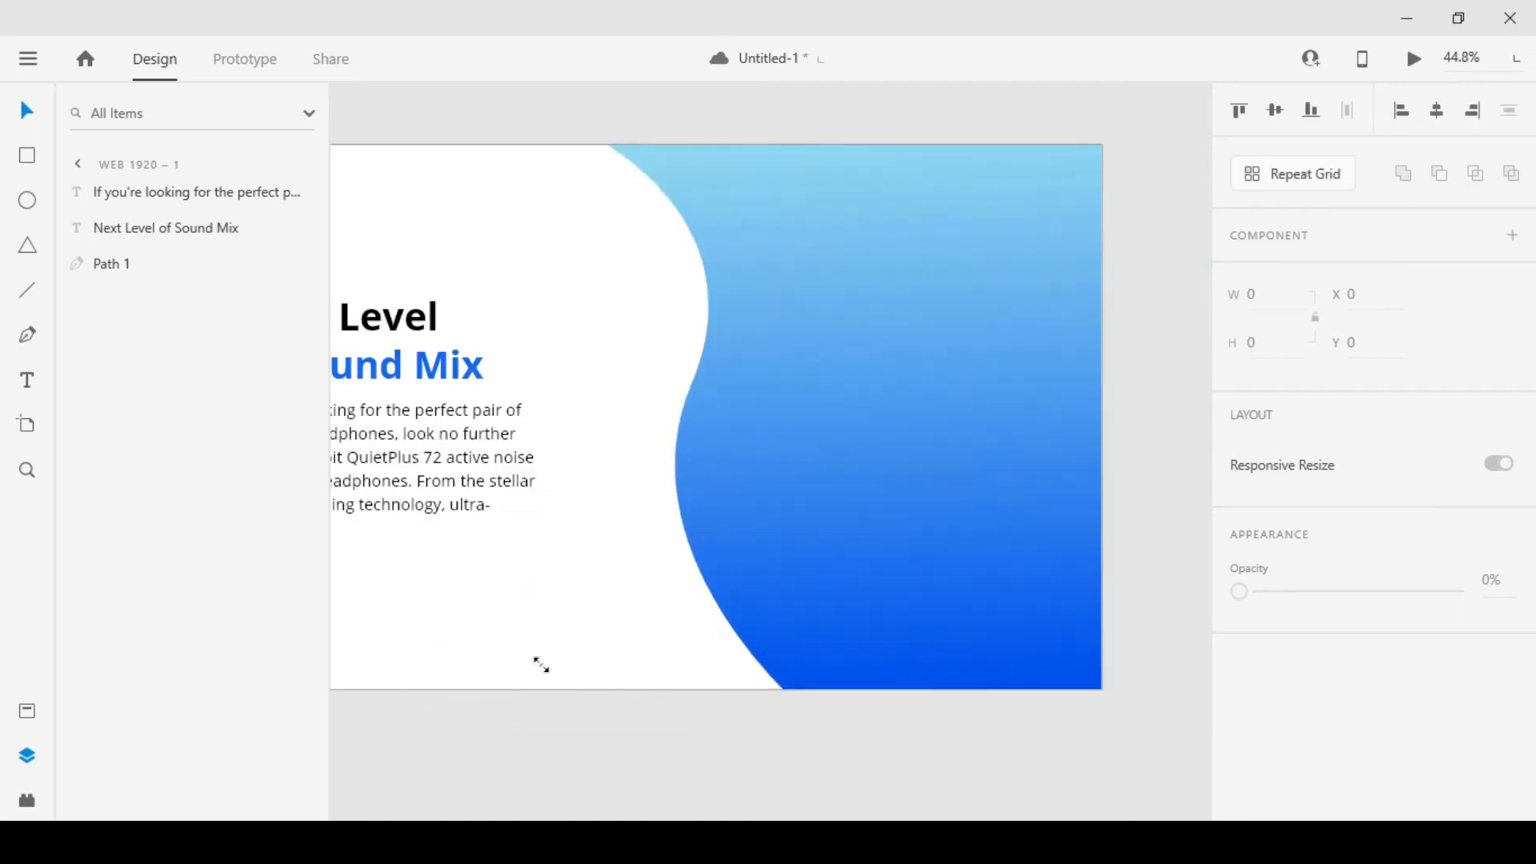
pyautogui.moveTo(748, 730); pyautogui.dragTo(833, 235)
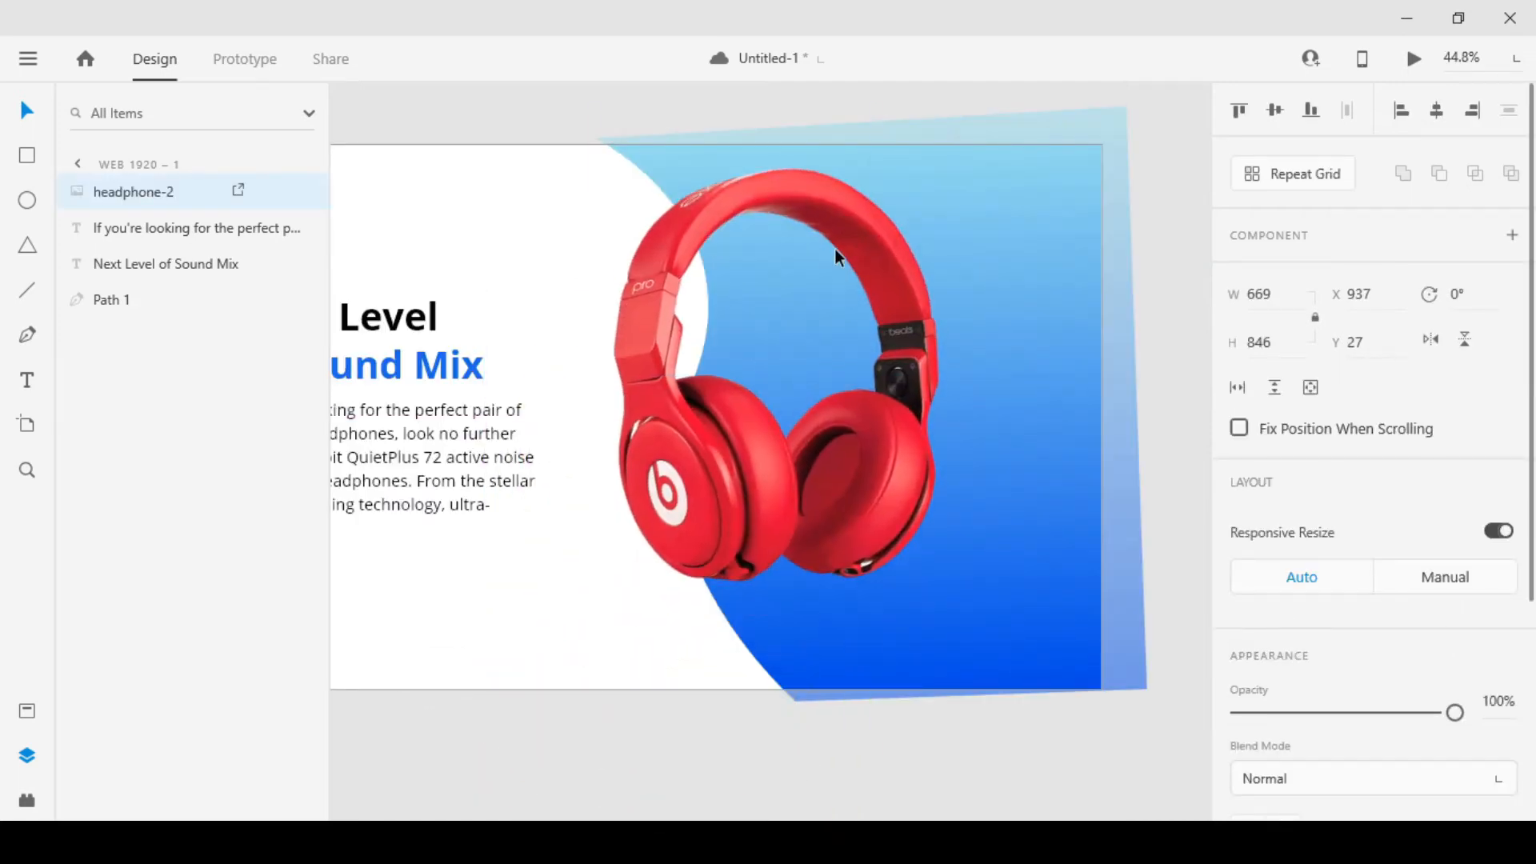
# Scale the headphone image down to about 527 × 666 and rotate it to -11°
pyautogui.scroll(-5, 806, 312)
pyautogui.scroll(3, 797, 318)
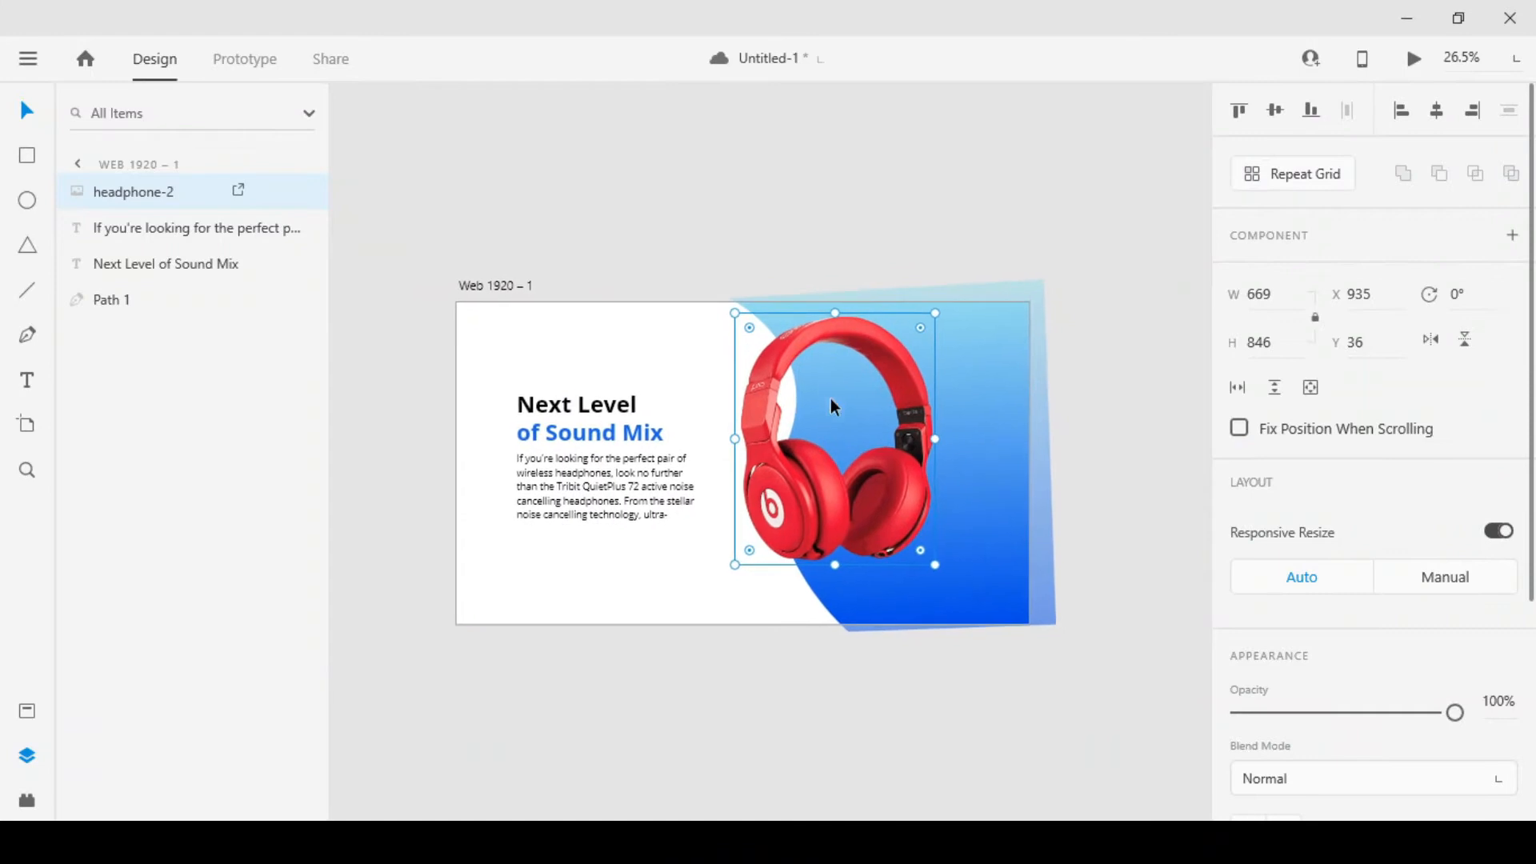
pyautogui.moveTo(934, 314); pyautogui.dragTo(892, 365)
pyautogui.moveTo(883, 412); pyautogui.dragTo(910, 410)
pyautogui.moveTo(925, 568); pyautogui.dragTo(896, 524)
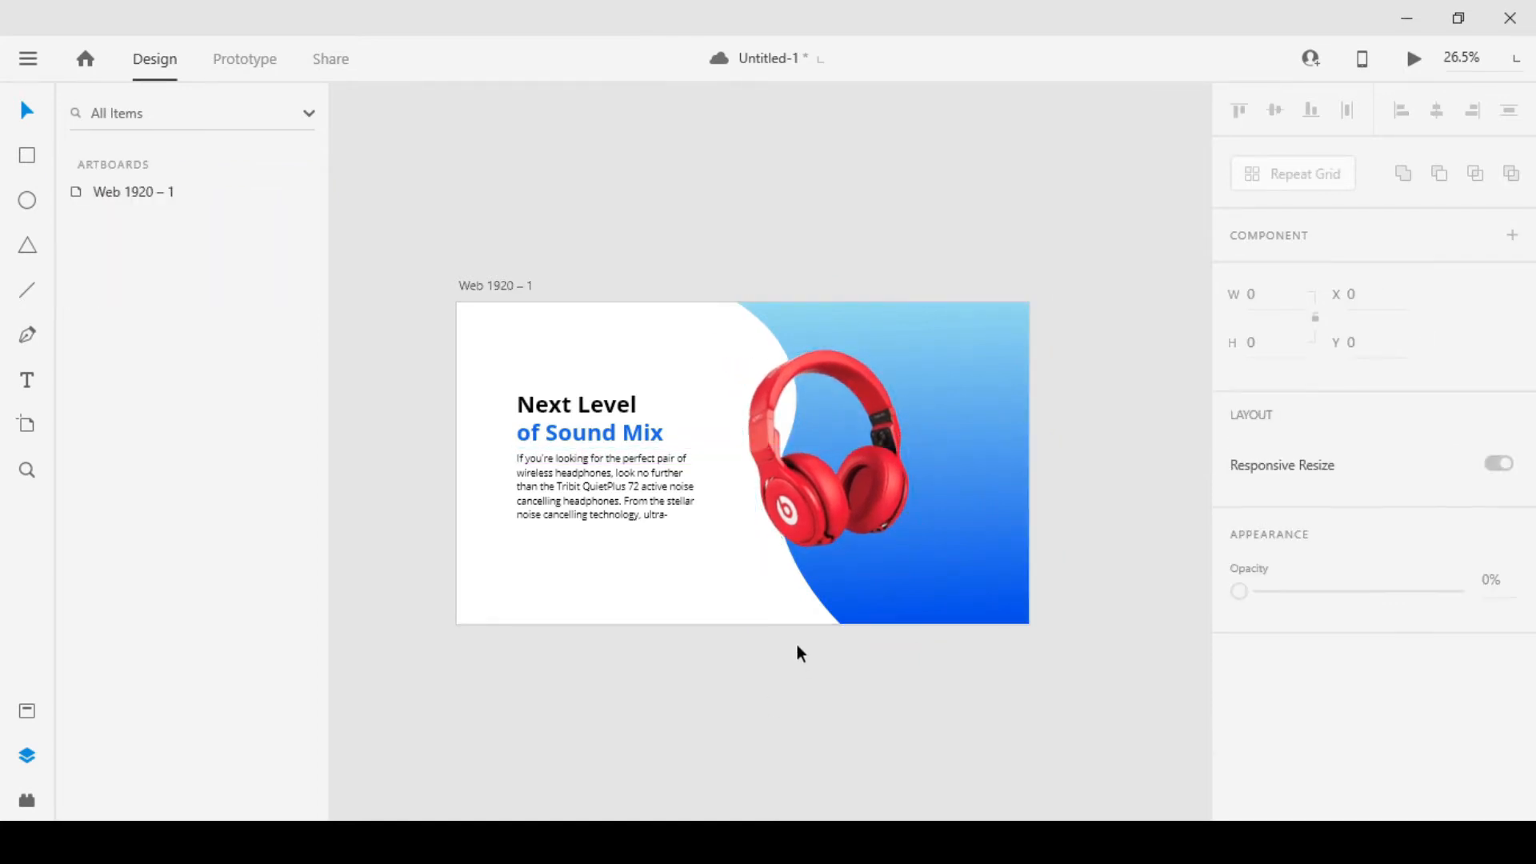
# Mirror the headphone image horizontally, tilt it to 17°, and size it to about 570 × 722 over the curve's edge
pyautogui.scroll(3, 795, 642)
pyautogui.scroll(-2, 785, 598)
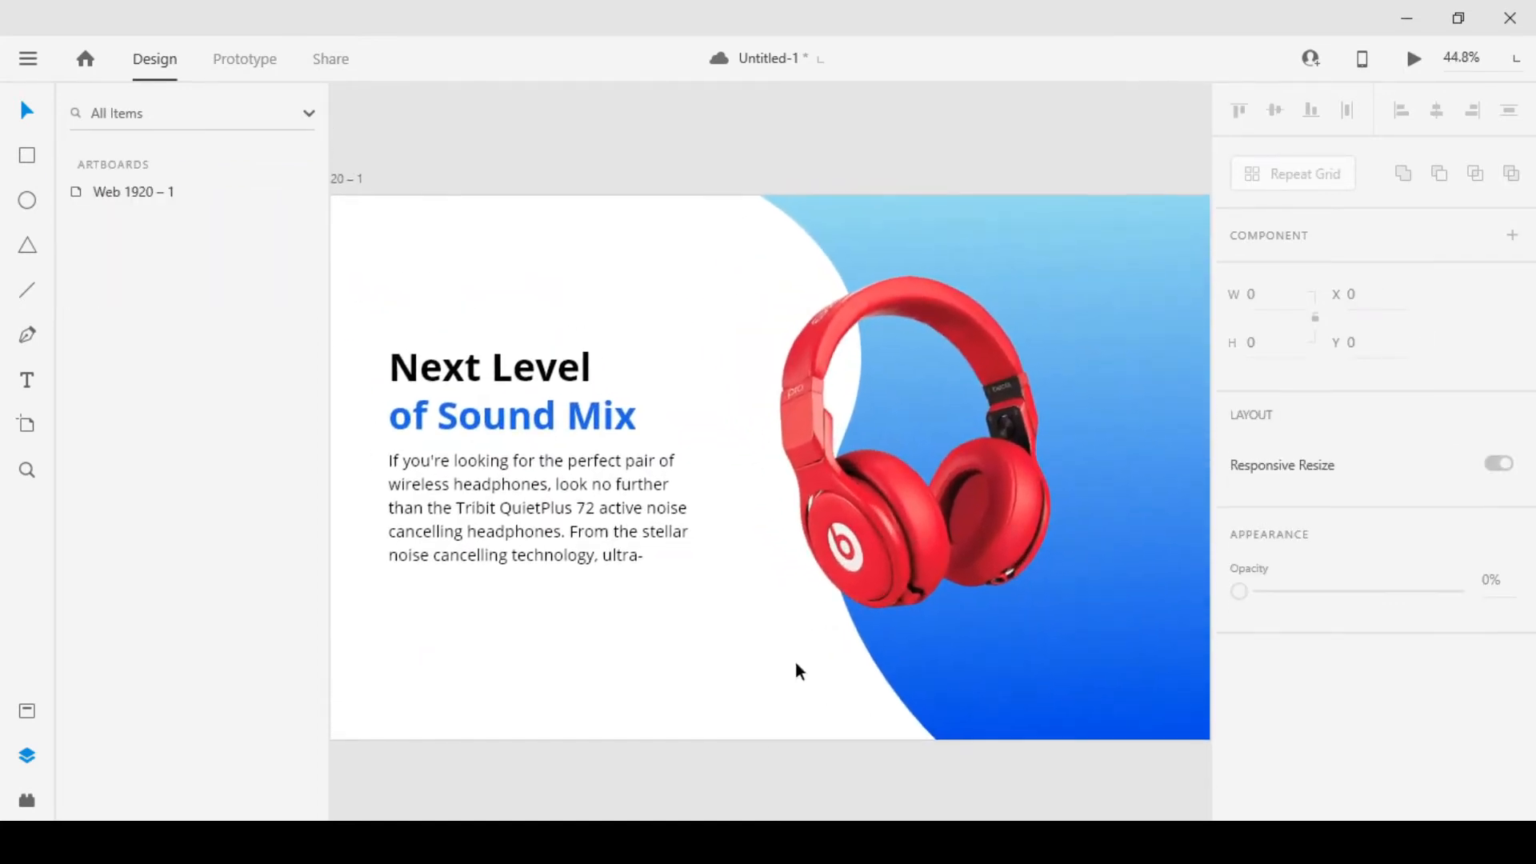
pyautogui.scroll(-2, 795, 660)
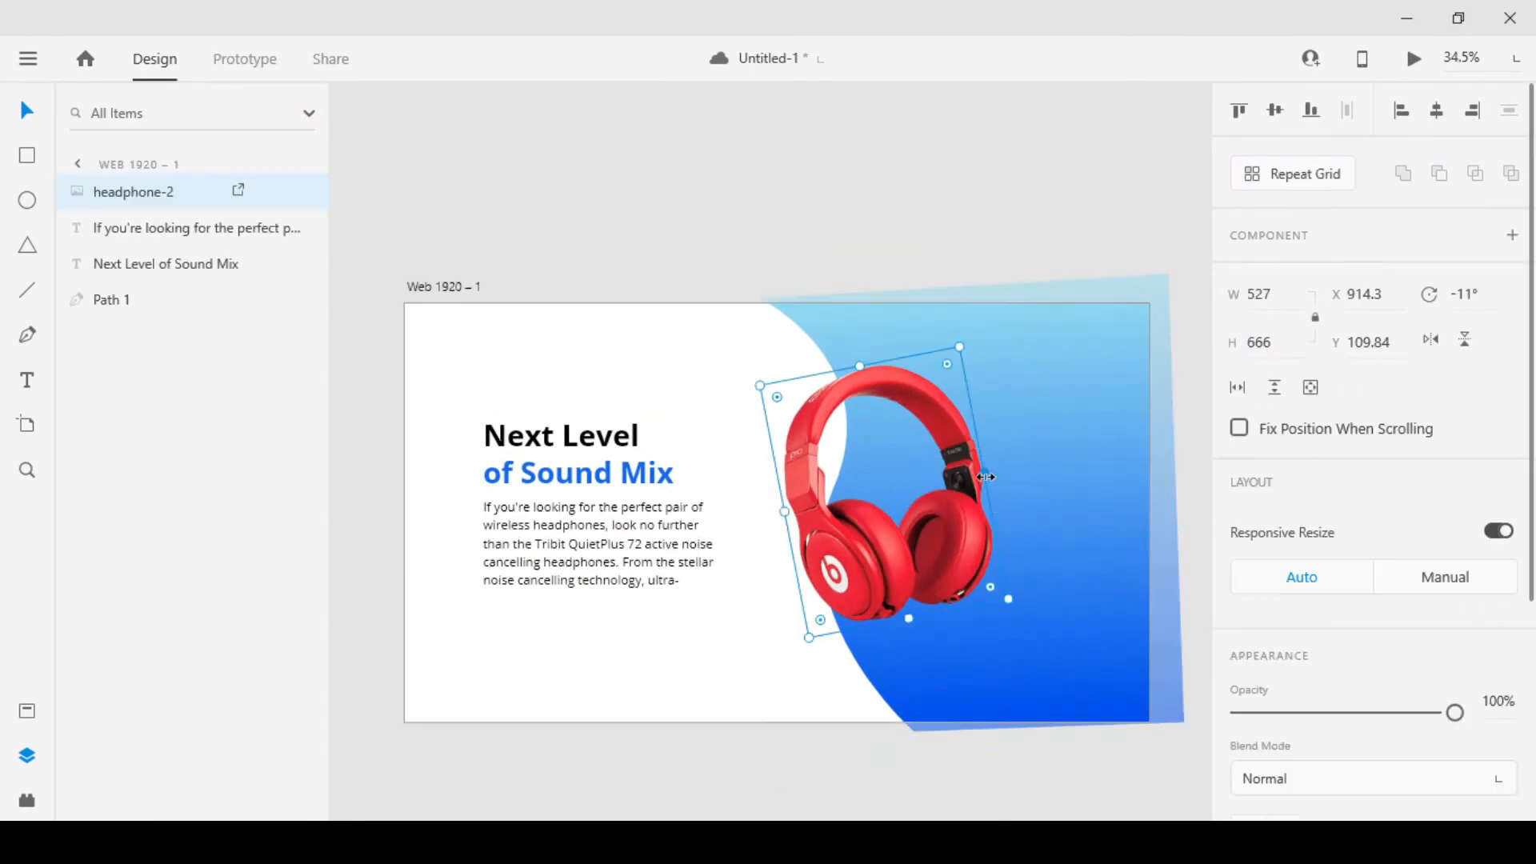
pyautogui.moveTo(986, 477); pyautogui.dragTo(568, 552)
pyautogui.moveTo(760, 535); pyautogui.dragTo(945, 512)
pyautogui.moveTo(964, 628); pyautogui.dragTo(887, 661)
pyautogui.moveTo(878, 589); pyautogui.dragTo(933, 580)
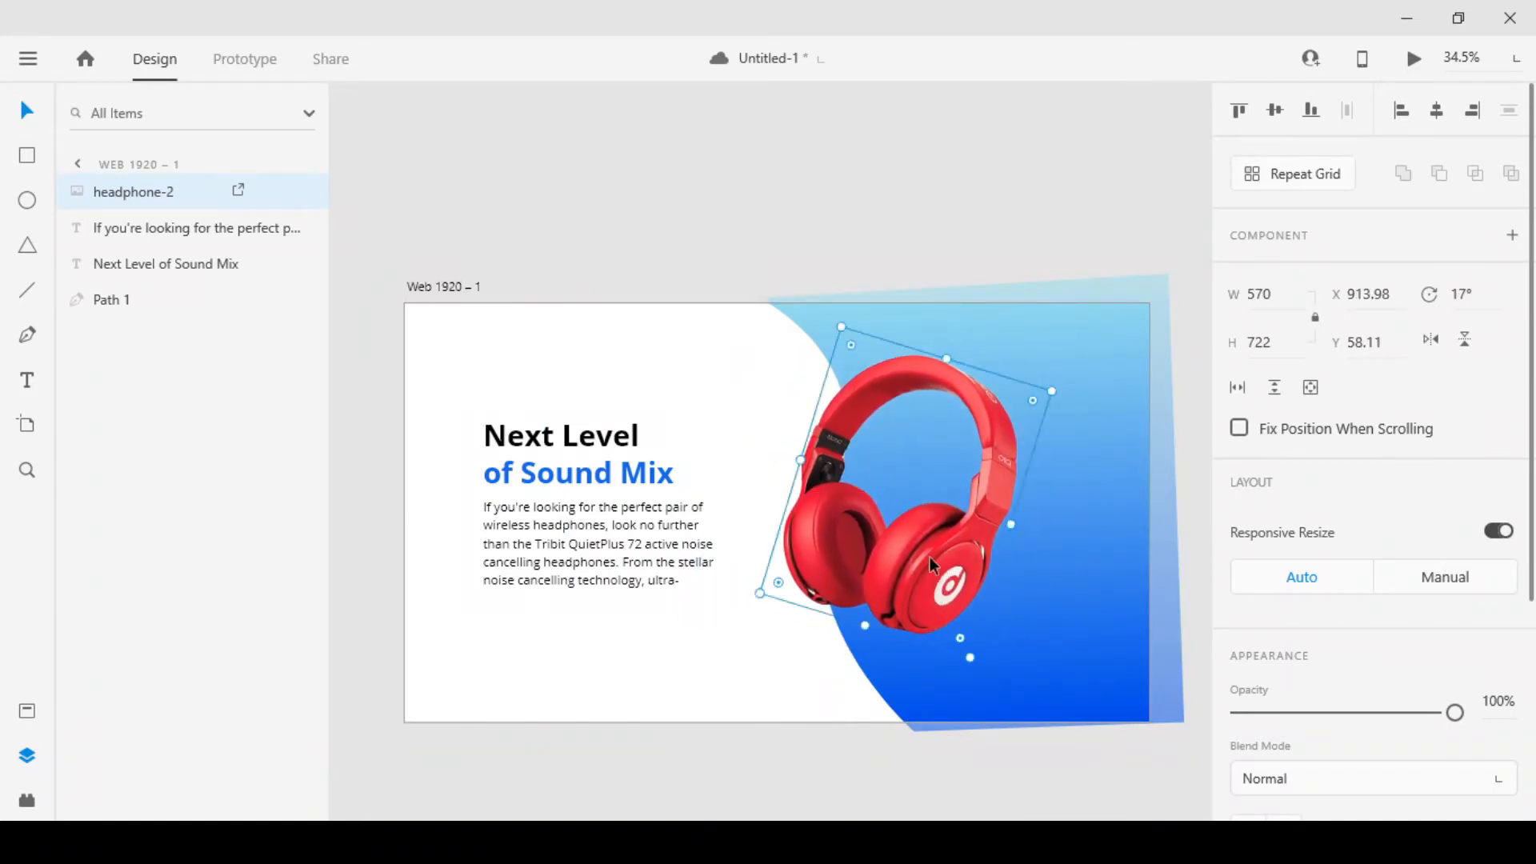
# Fine-tune the headphone image to about 576 × 728 and place it at about X 914, Y 87
pyautogui.scroll(-3, 932, 552)
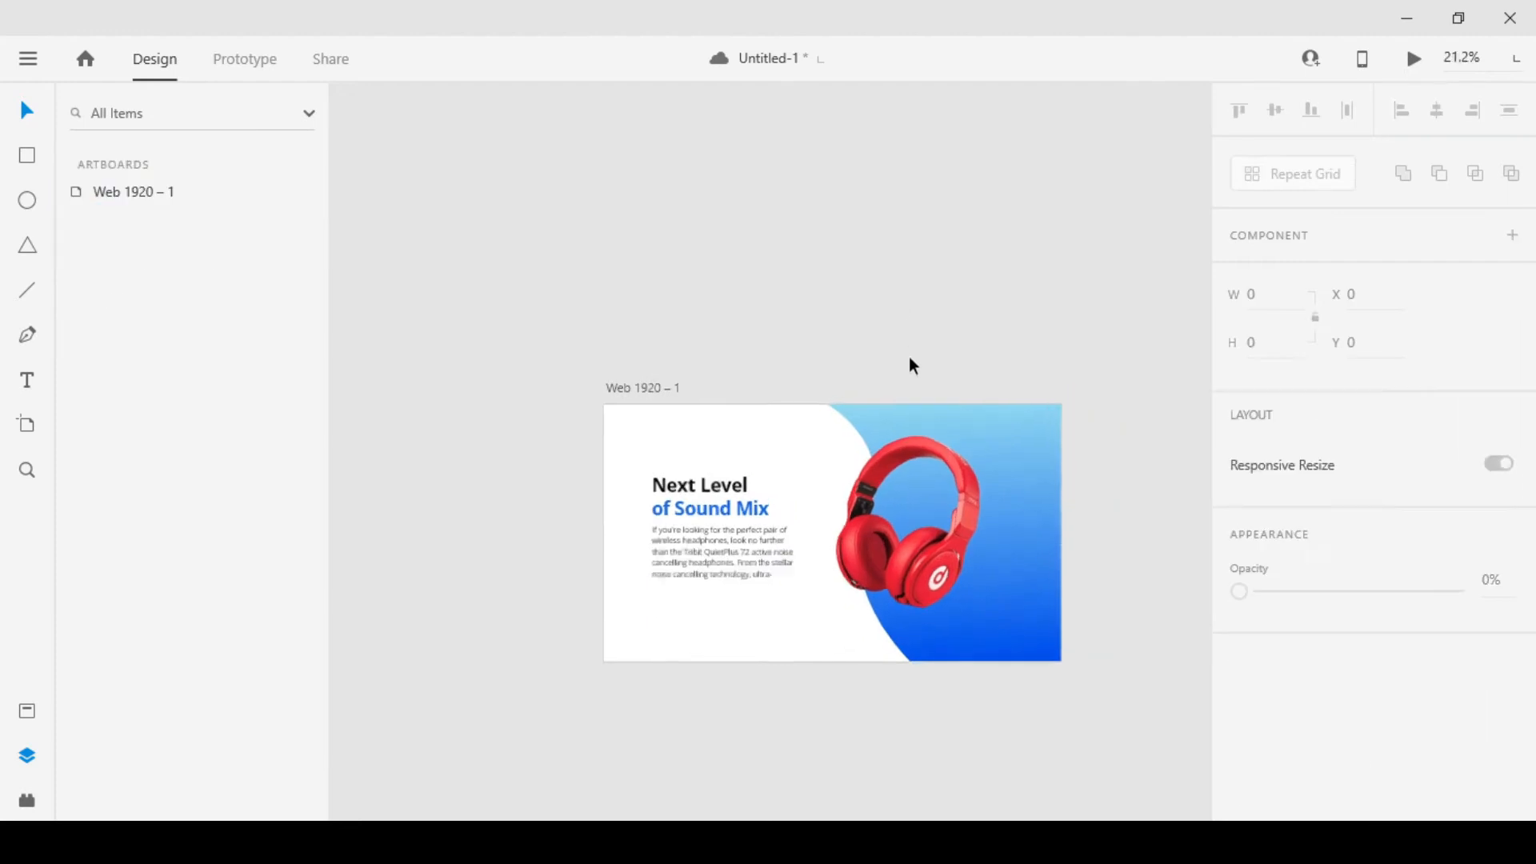
pyautogui.scroll(3, 908, 356)
pyautogui.click(1006, 627)
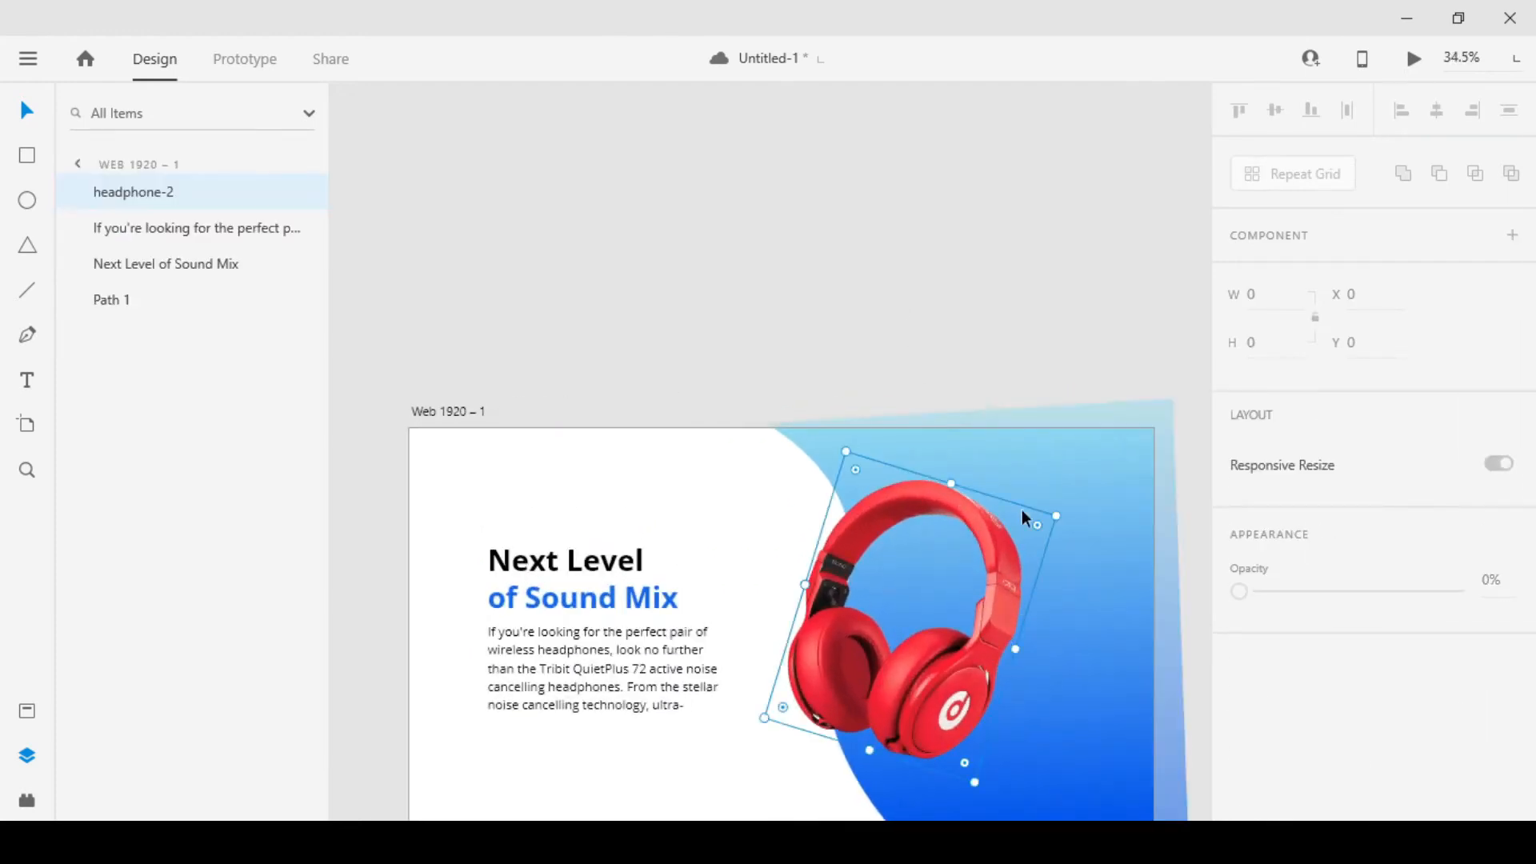
pyautogui.moveTo(1052, 510); pyautogui.dragTo(1043, 518)
pyautogui.click(947, 417)
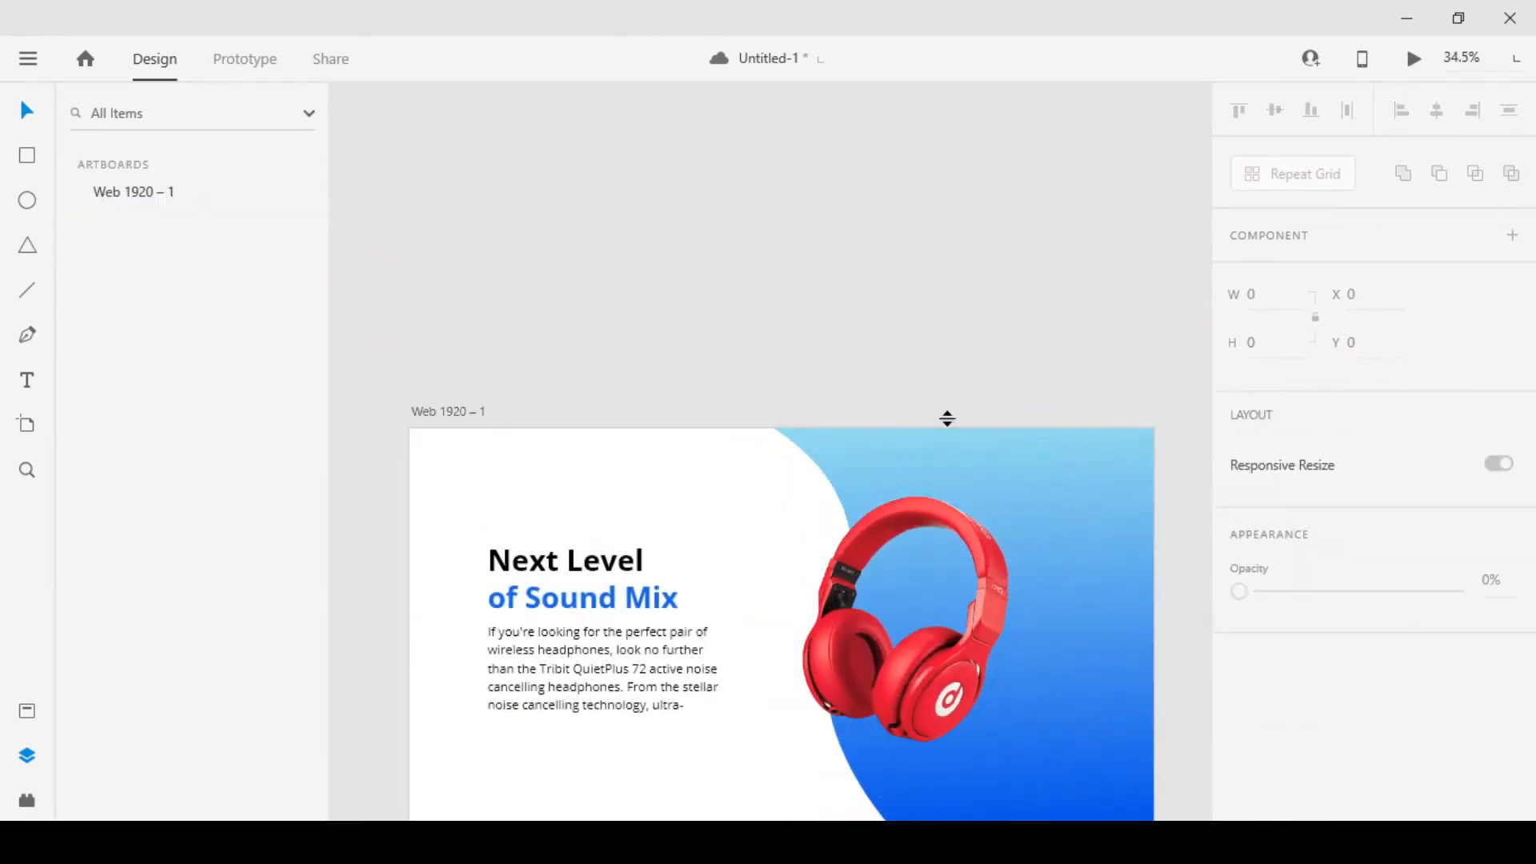
pyautogui.scroll(-1, 944, 432)
pyautogui.moveTo(971, 569); pyautogui.dragTo(984, 559)
pyautogui.moveTo(1038, 456); pyautogui.dragTo(1076, 429)
pyautogui.moveTo(1004, 505); pyautogui.dragTo(1000, 525)
pyautogui.scroll(-2, 1000, 521)
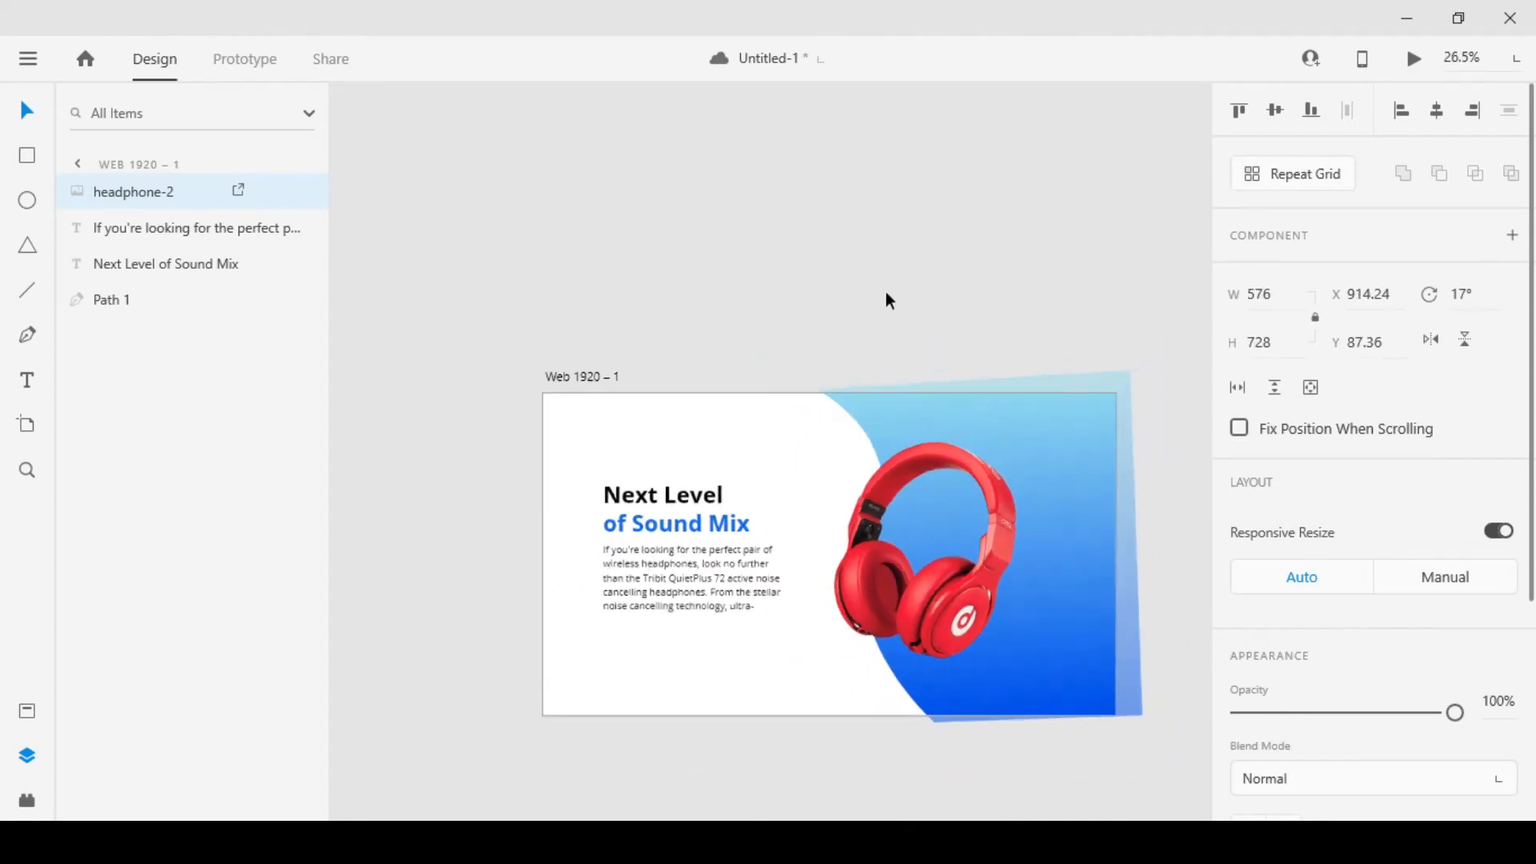
# Move the headphone image up and enlarge it to about 682 × 862 at roughly X 832, Y 0
pyautogui.click(886, 292)
pyautogui.press('space')
pyautogui.moveTo(926, 420); pyautogui.dragTo(916, 318)
pyautogui.scroll(2, 978, 493)
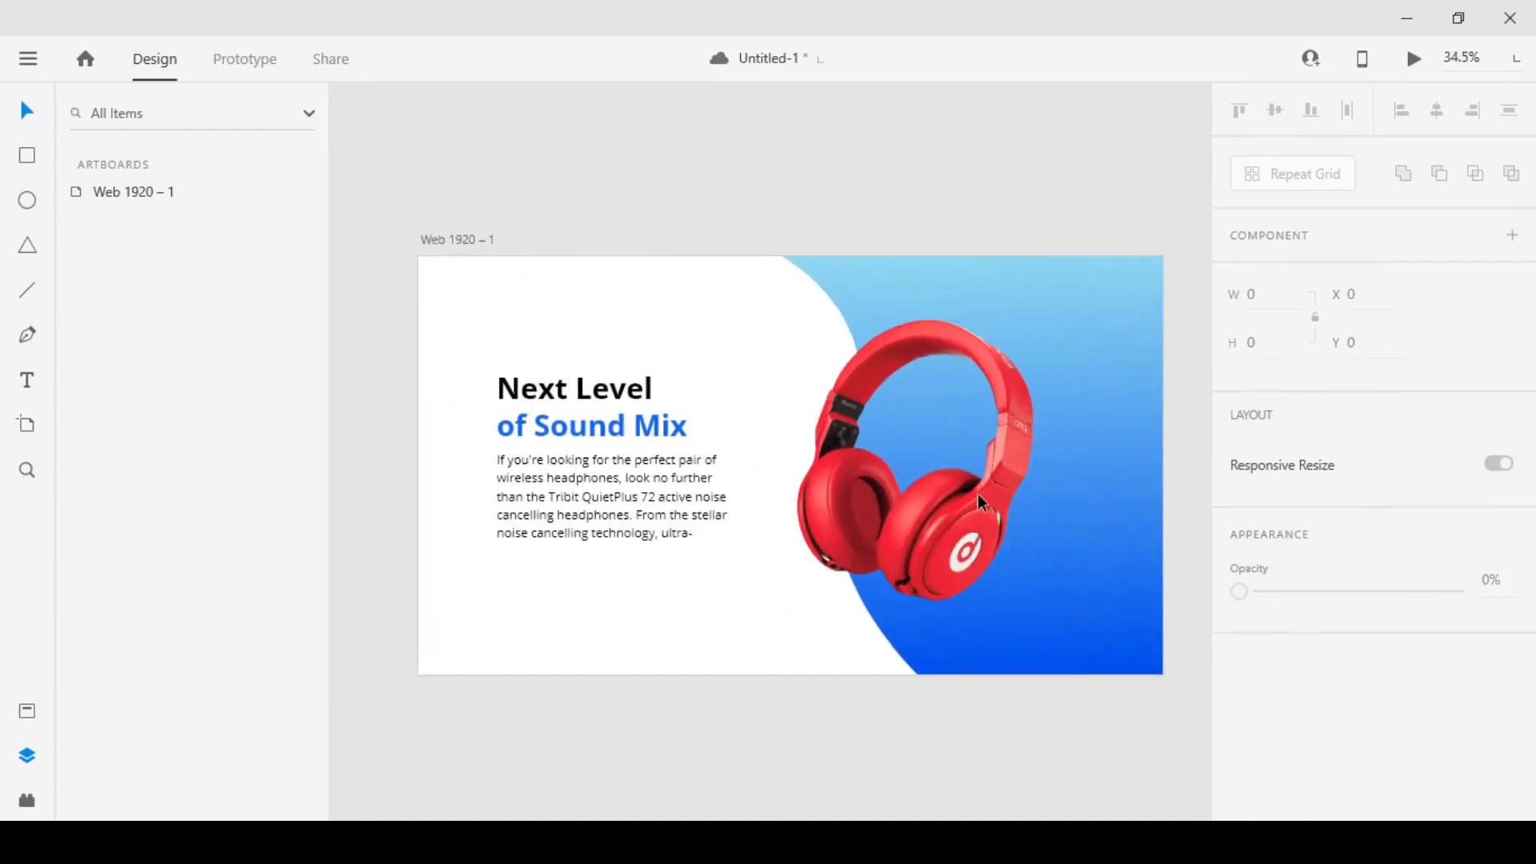
pyautogui.click(1003, 453)
pyautogui.moveTo(1003, 452); pyautogui.dragTo(1010, 444)
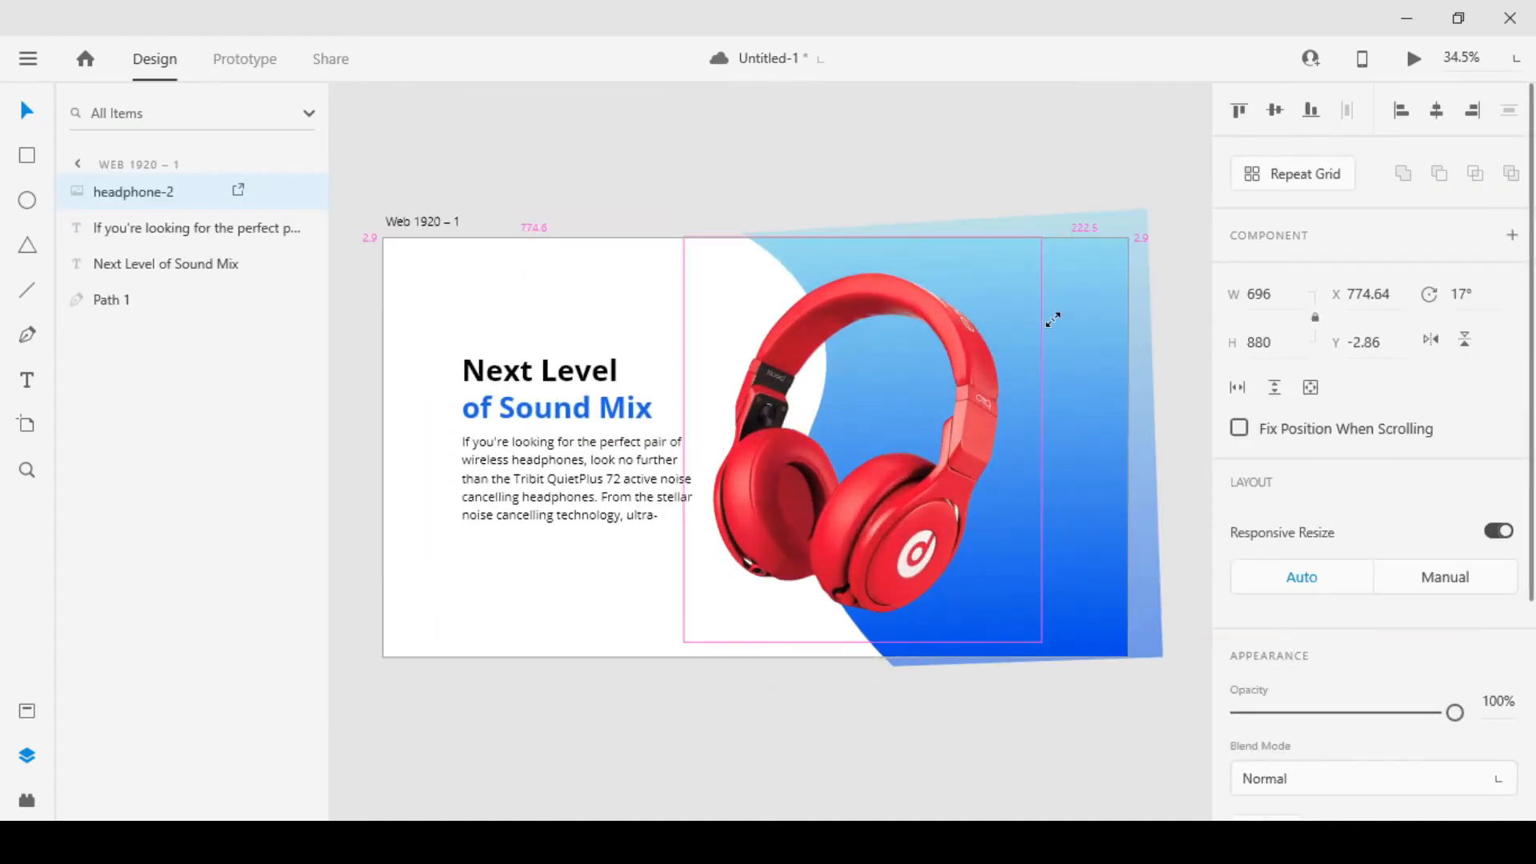
pyautogui.moveTo(1051, 318); pyautogui.dragTo(1050, 319)
pyautogui.moveTo(900, 405); pyautogui.dragTo(957, 424)
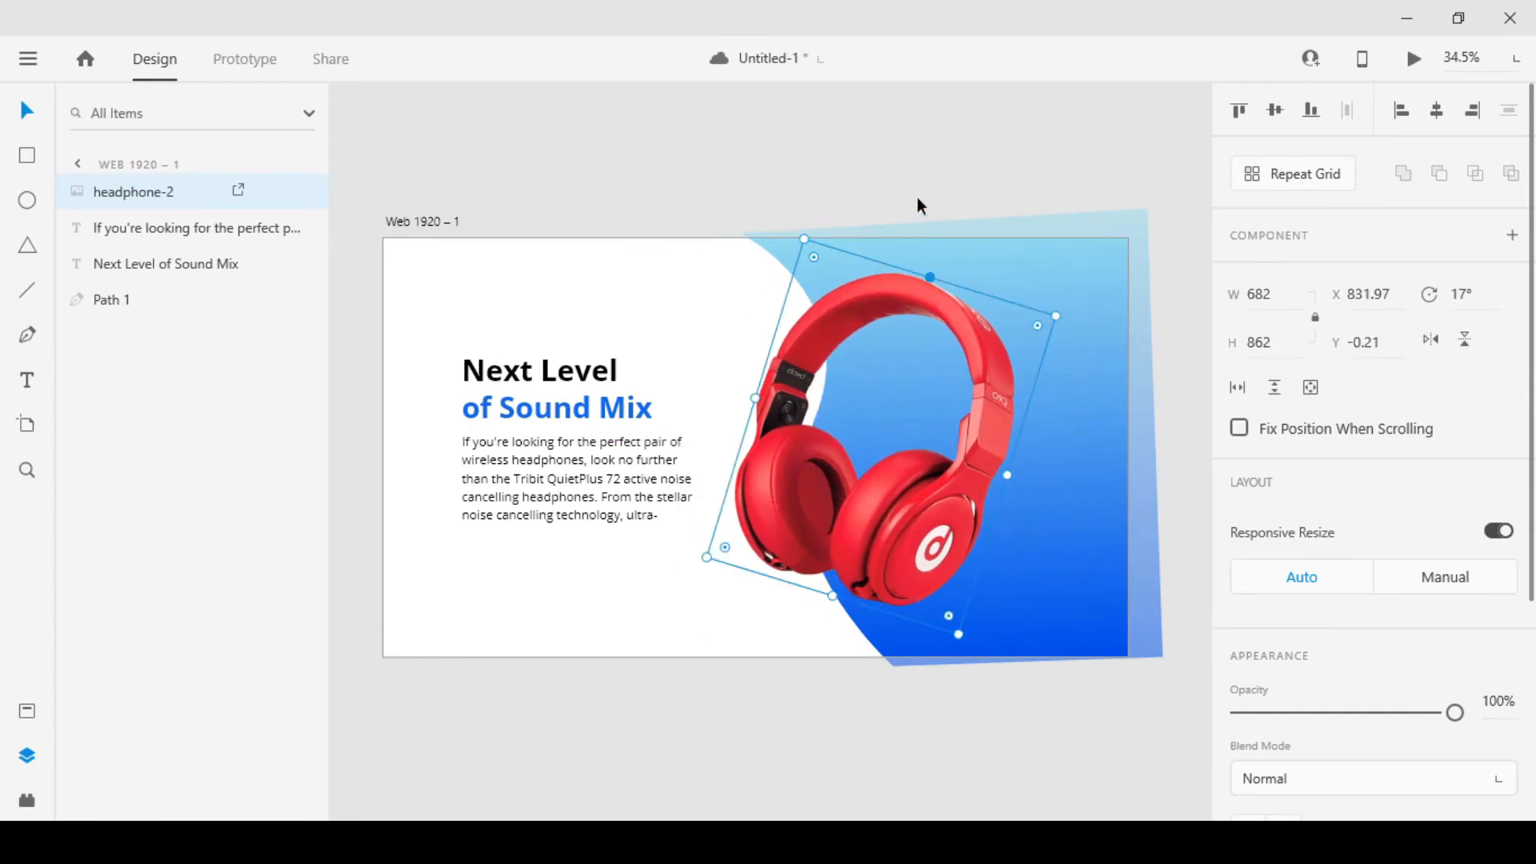
# Move the red headphone image down to about Y 28
pyautogui.moveTo(953, 367); pyautogui.dragTo(980, 376)
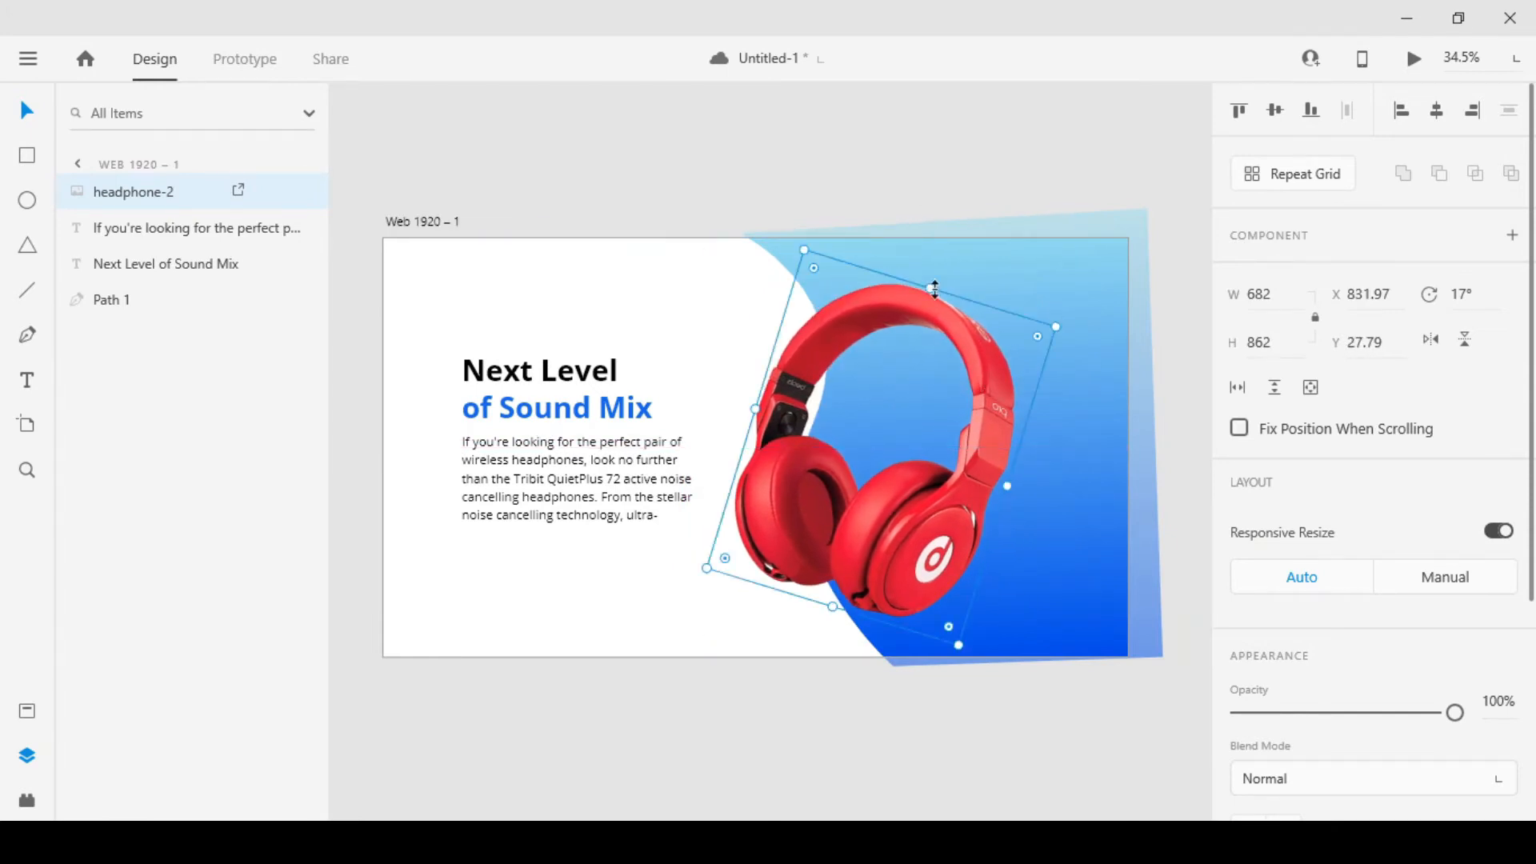
pyautogui.click(862, 180)
# Draw a card rectangle about 129 × 140 below the description and adjust it to start at about X 202, Y 836 with more height
pyautogui.scroll(1, 862, 271)
pyautogui.moveTo(640, 349); pyautogui.dragTo(708, 336)
pyautogui.scroll(-1, 708, 336)
pyautogui.moveTo(631, 668); pyautogui.dragTo(742, 590)
pyautogui.scroll(2, 551, 473)
pyautogui.scroll(1, 743, 590)
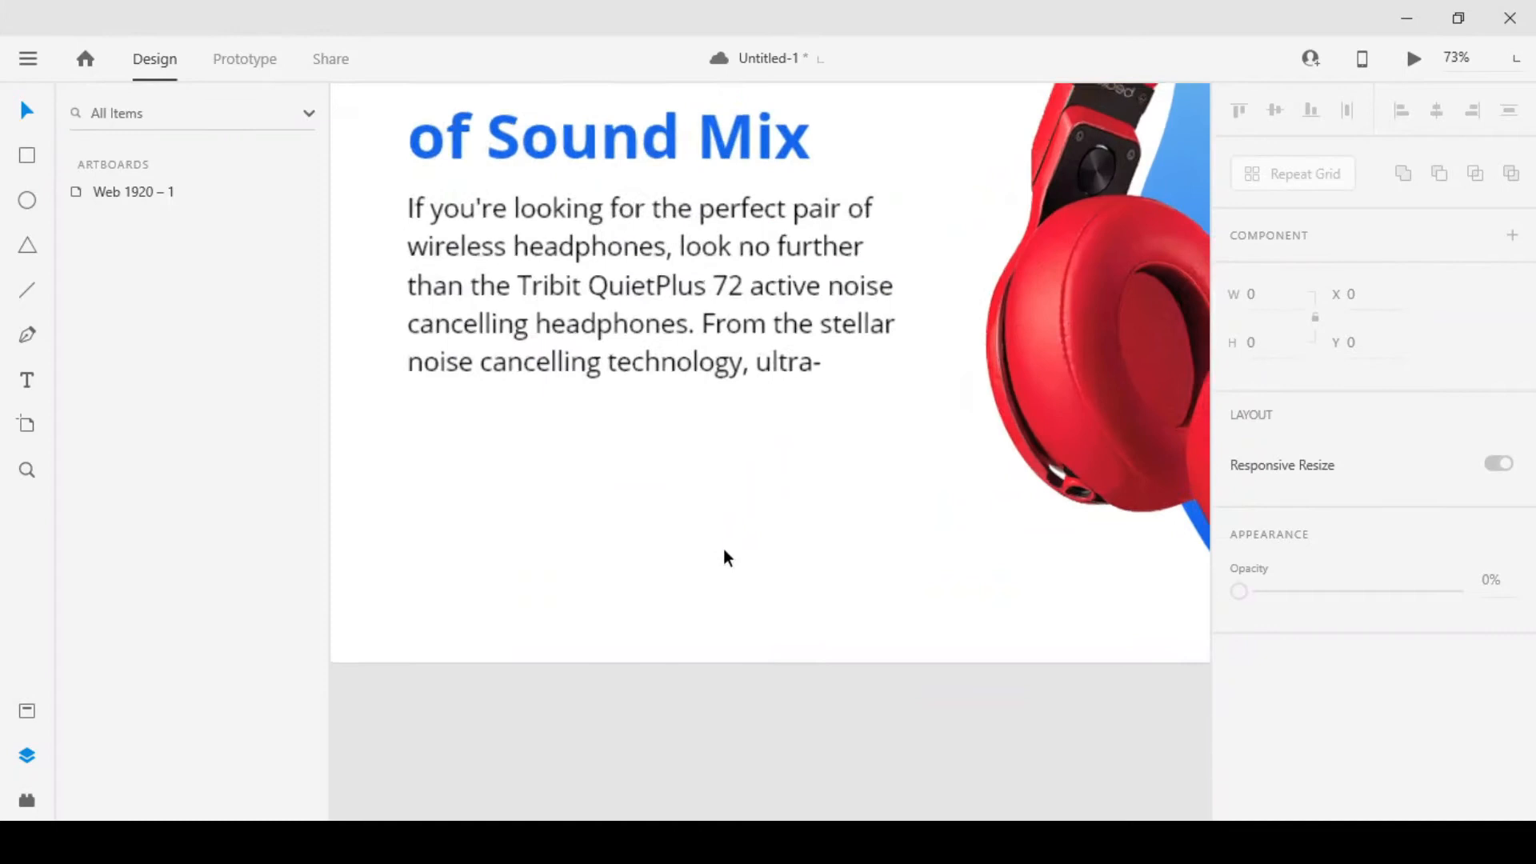
pyautogui.moveTo(565, 520); pyautogui.dragTo(618, 518)
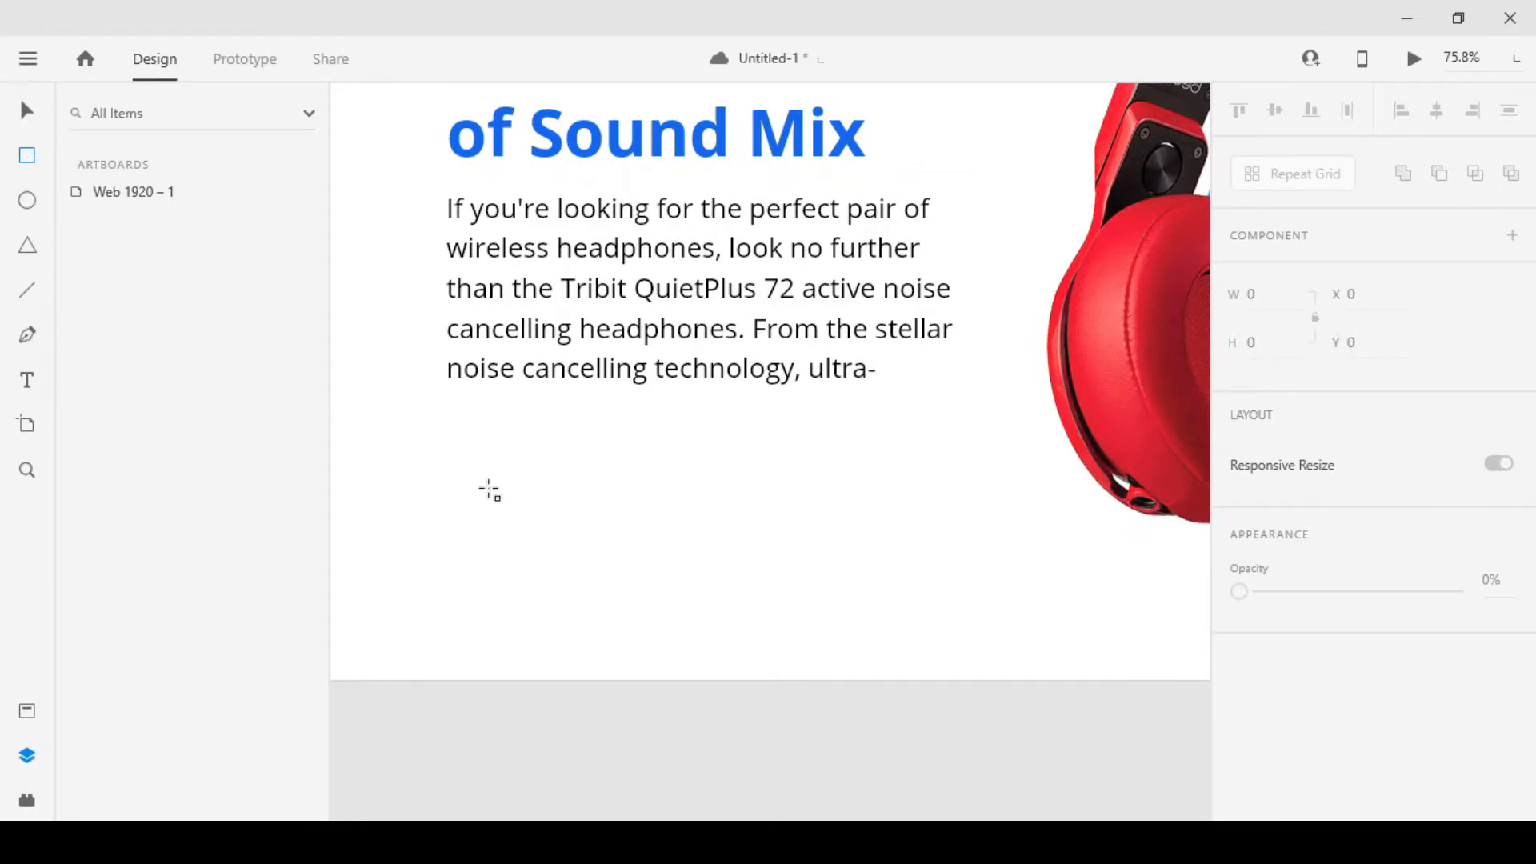
pyautogui.moveTo(462, 489)
pyautogui.mouseDown()
pyautogui.moveTo(541, 599)
pyautogui.moveTo(573, 608)
pyautogui.mouseUp()
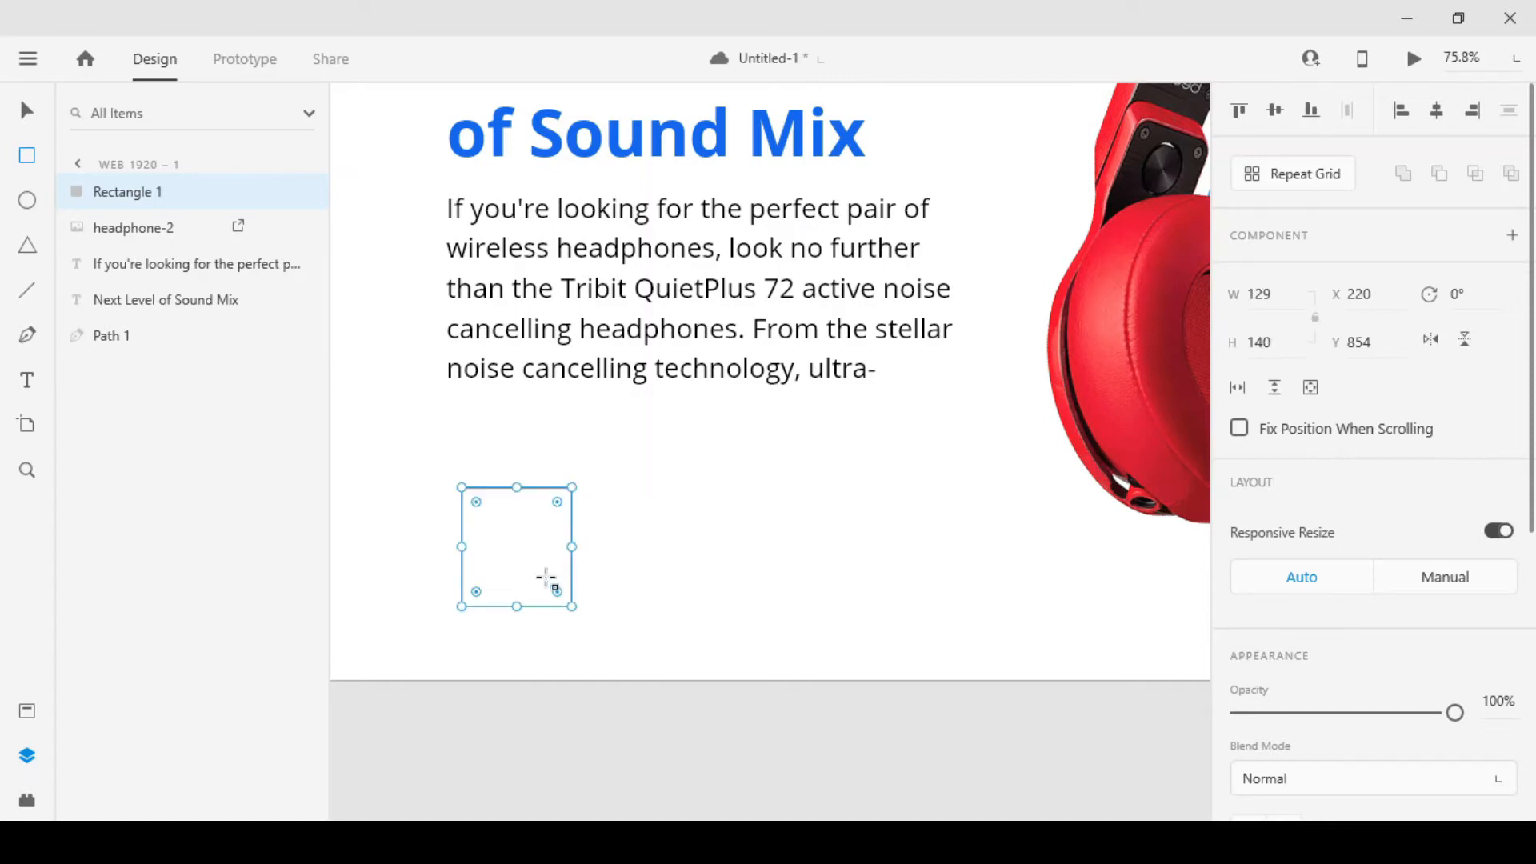
pyautogui.moveTo(517, 527); pyautogui.dragTo(506, 513)
pyautogui.moveTo(558, 596); pyautogui.dragTo(561, 606)
pyautogui.click(598, 714)
# Remove the card rectangle's border, keep its white fill, and add a black shadow at about 39% opacity
pyautogui.moveTo(509, 561); pyautogui.dragTo(574, 574)
pyautogui.click(532, 558)
pyautogui.scroll(-4, 1370, 663)
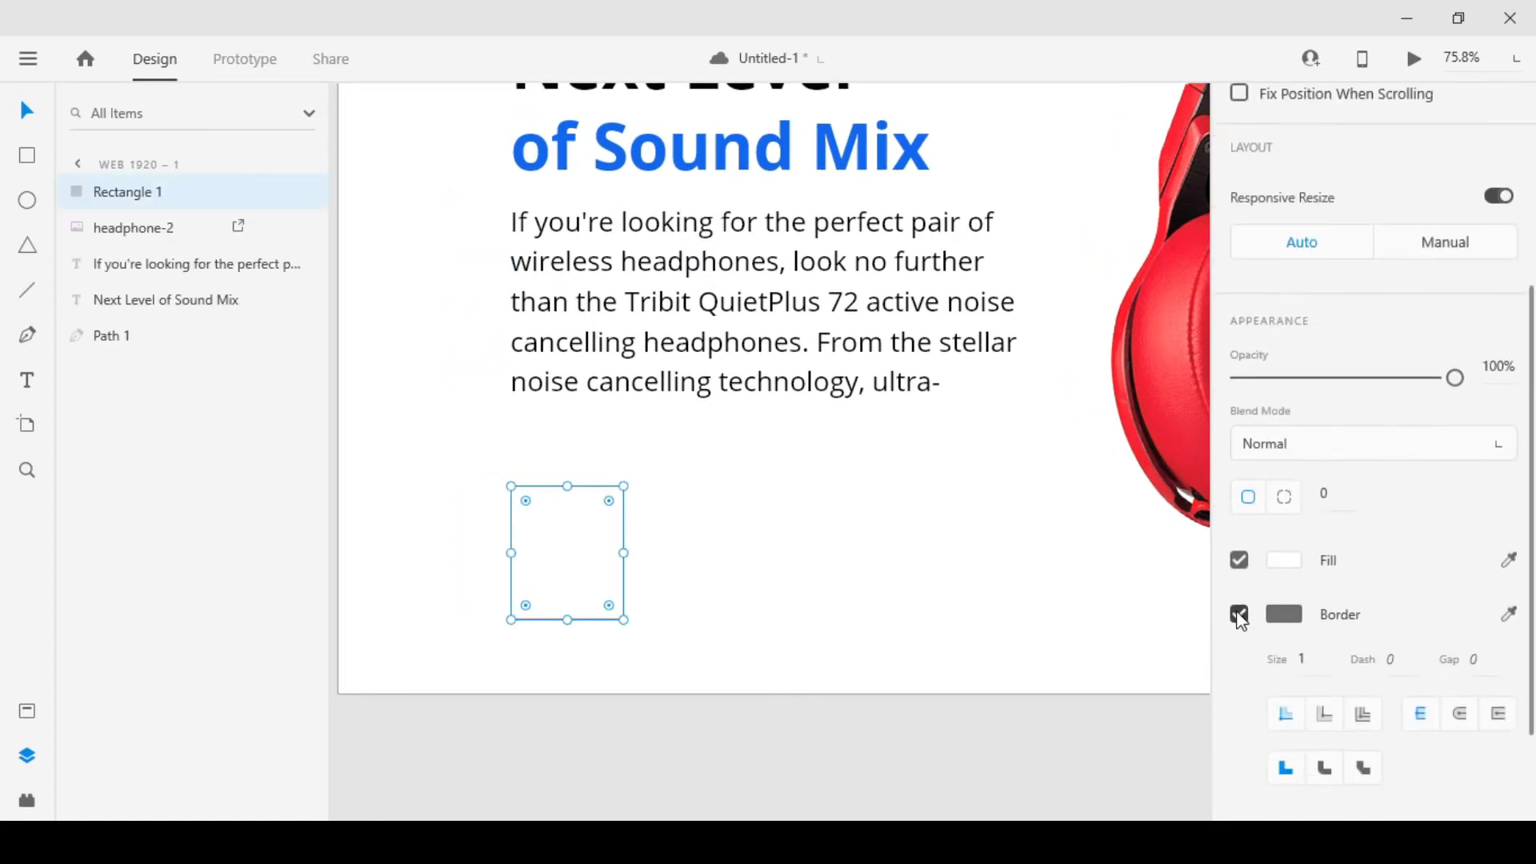
pyautogui.click(1239, 614)
pyautogui.click(1284, 560)
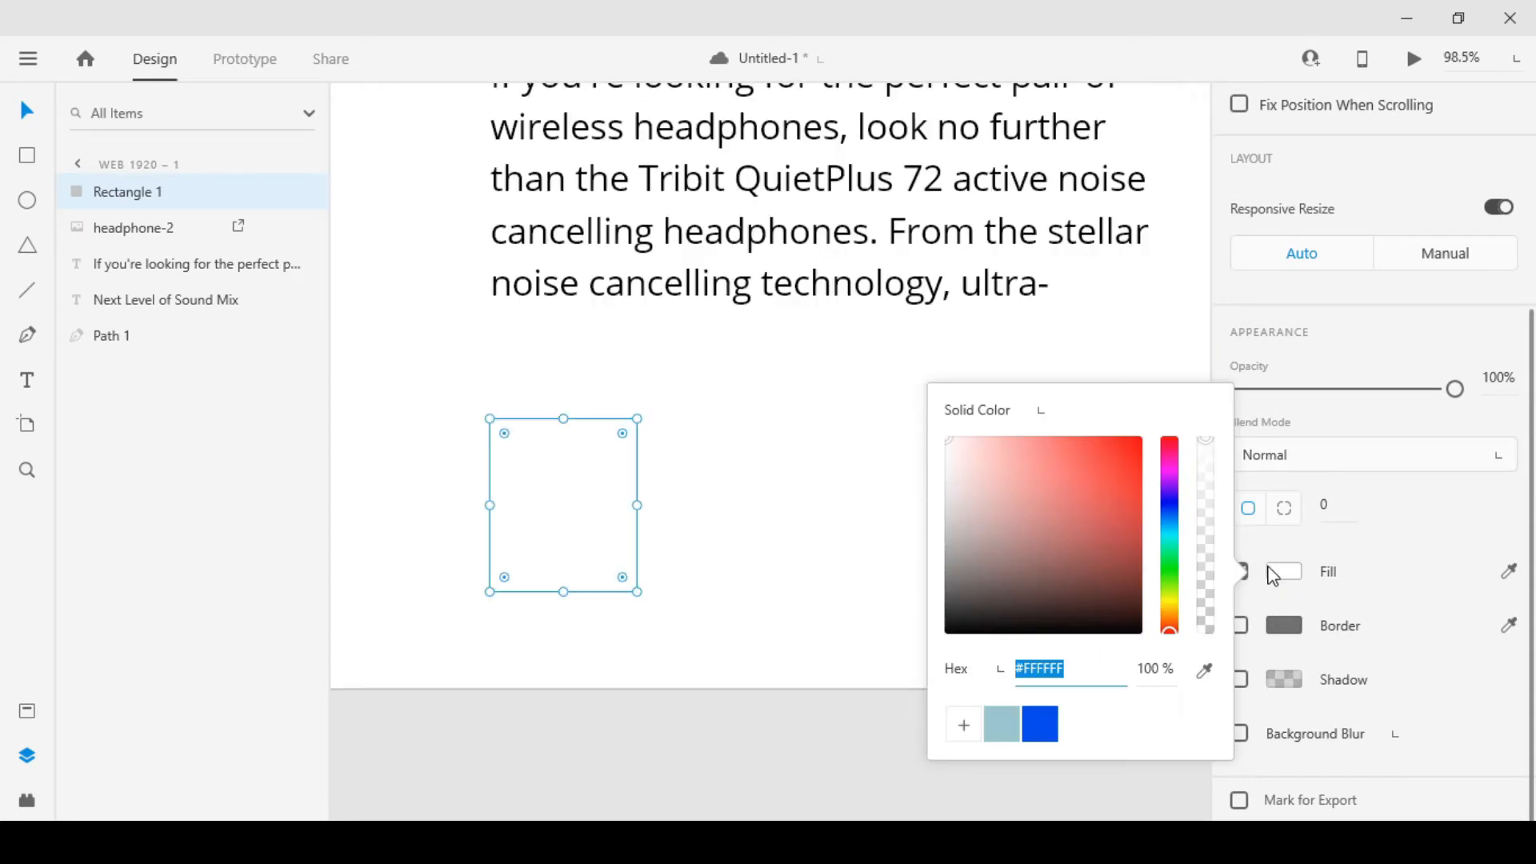
pyautogui.click(1324, 553)
pyautogui.click(1239, 681)
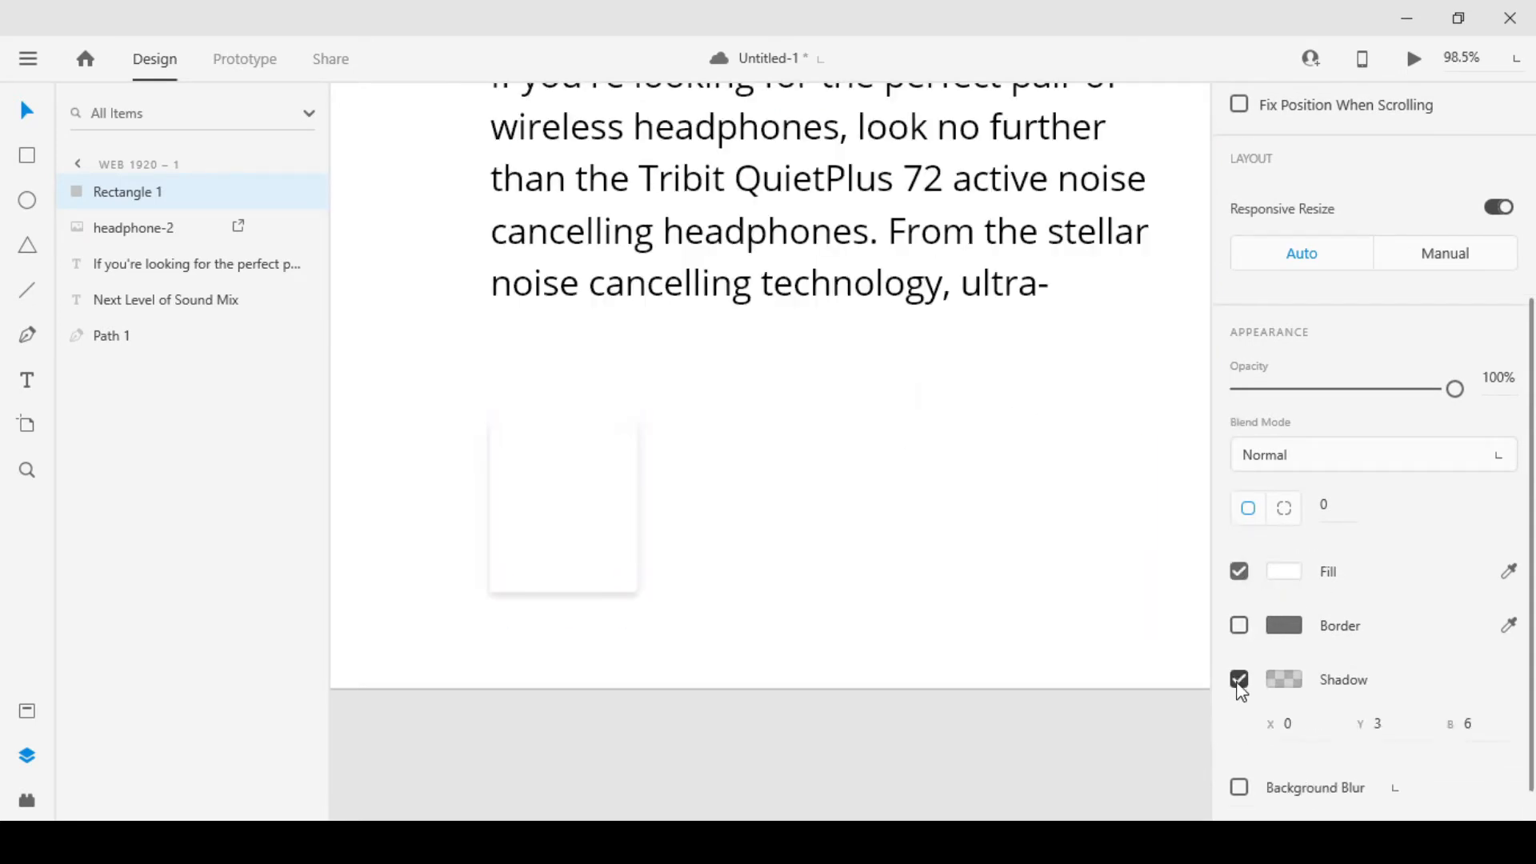
pyautogui.click(1296, 685)
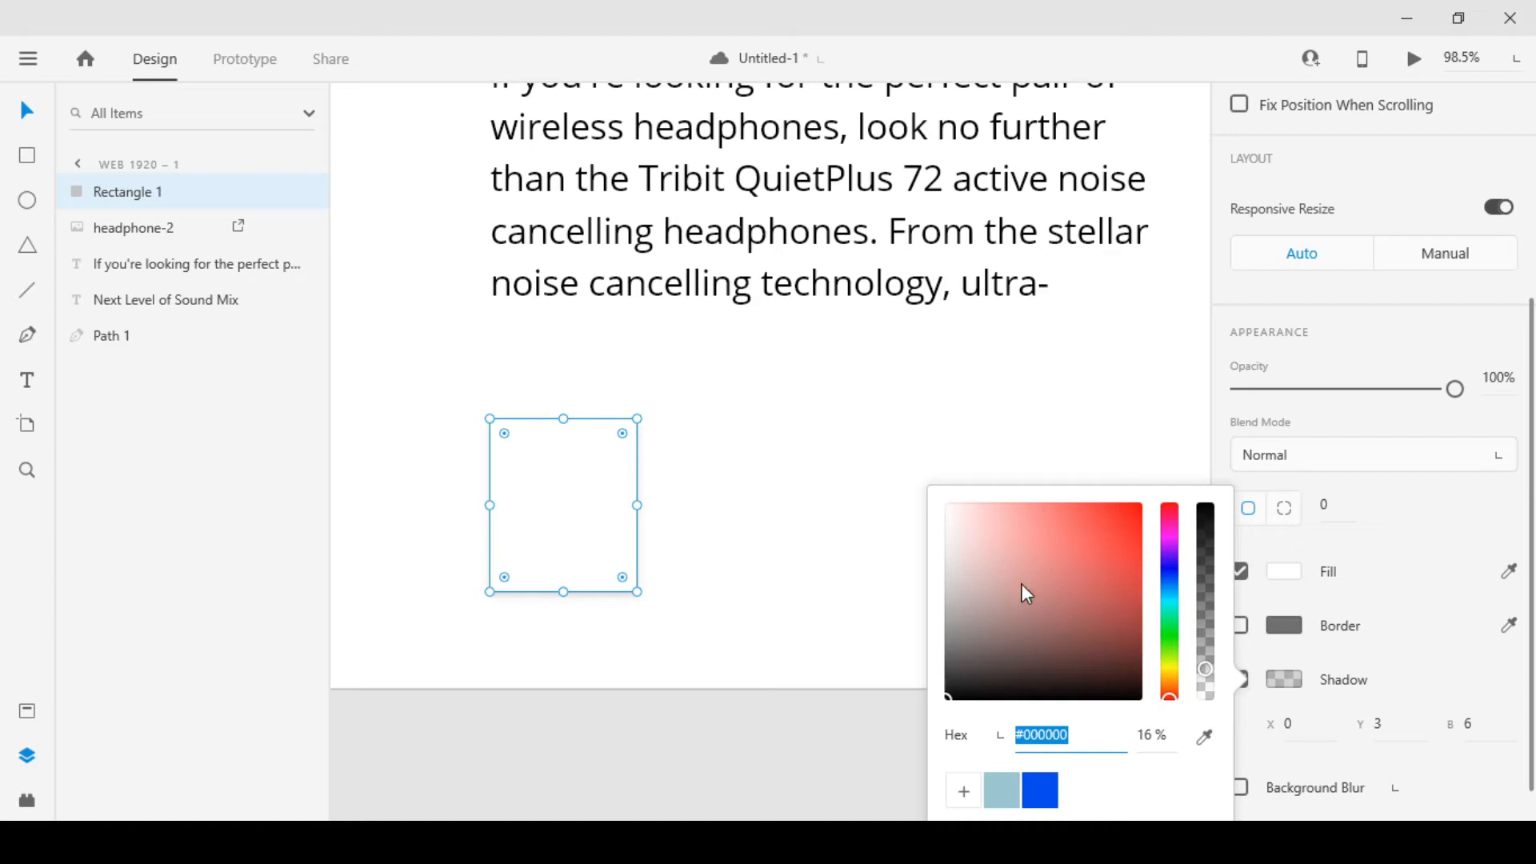
pyautogui.moveTo(1211, 676); pyautogui.dragTo(1215, 640)
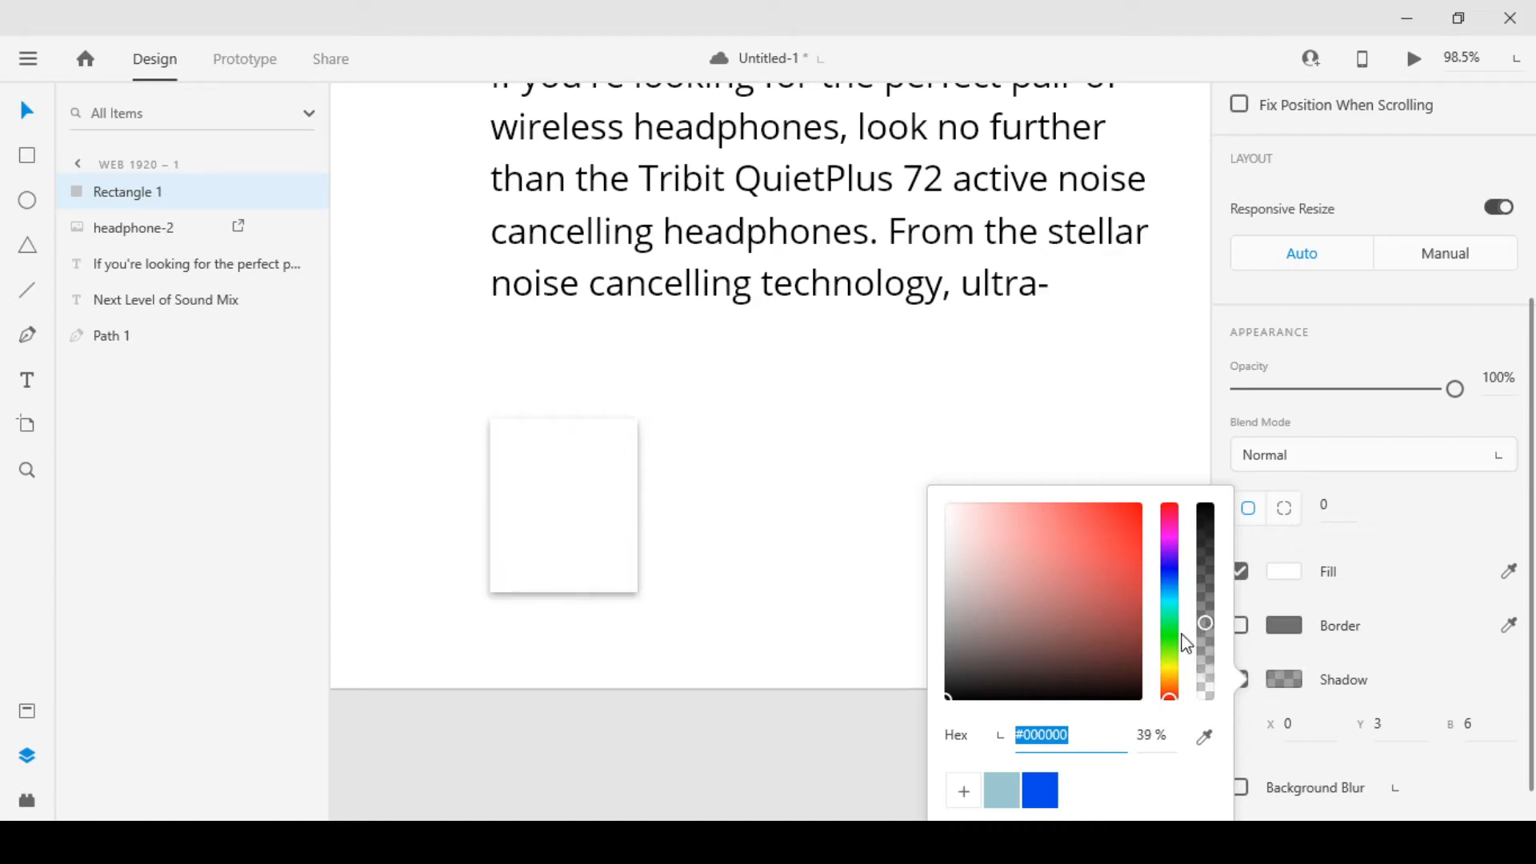
pyautogui.click(831, 740)
# Import the blue headphone-3 image and scale it down to about 53 × 72 in the upper part of the card
pyautogui.moveTo(662, 664); pyautogui.dragTo(720, 614)
pyautogui.scroll(3, 719, 506)
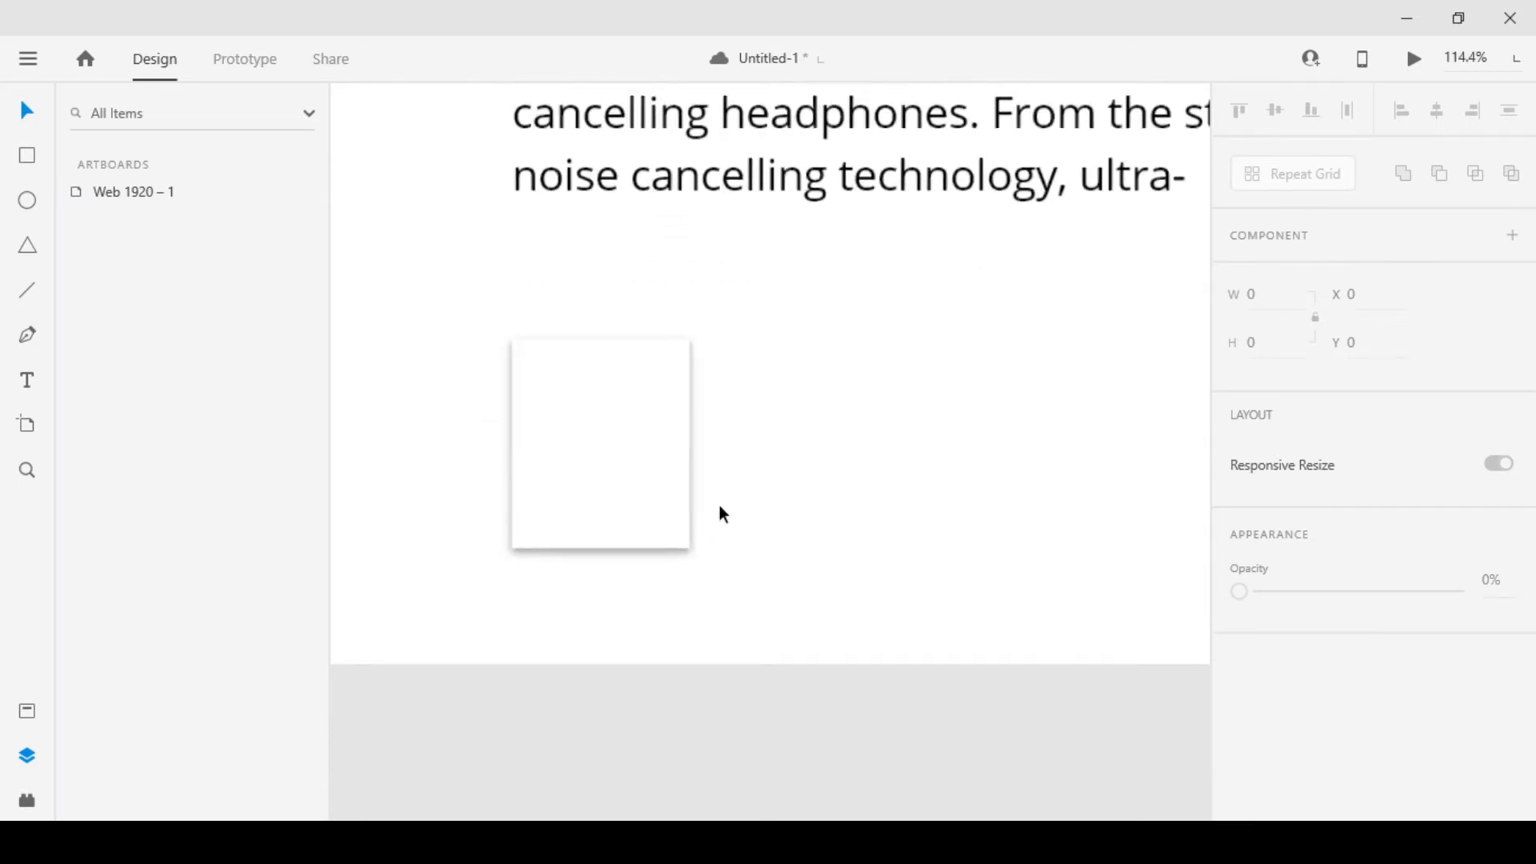
pyautogui.moveTo(810, 522); pyautogui.dragTo(771, 525)
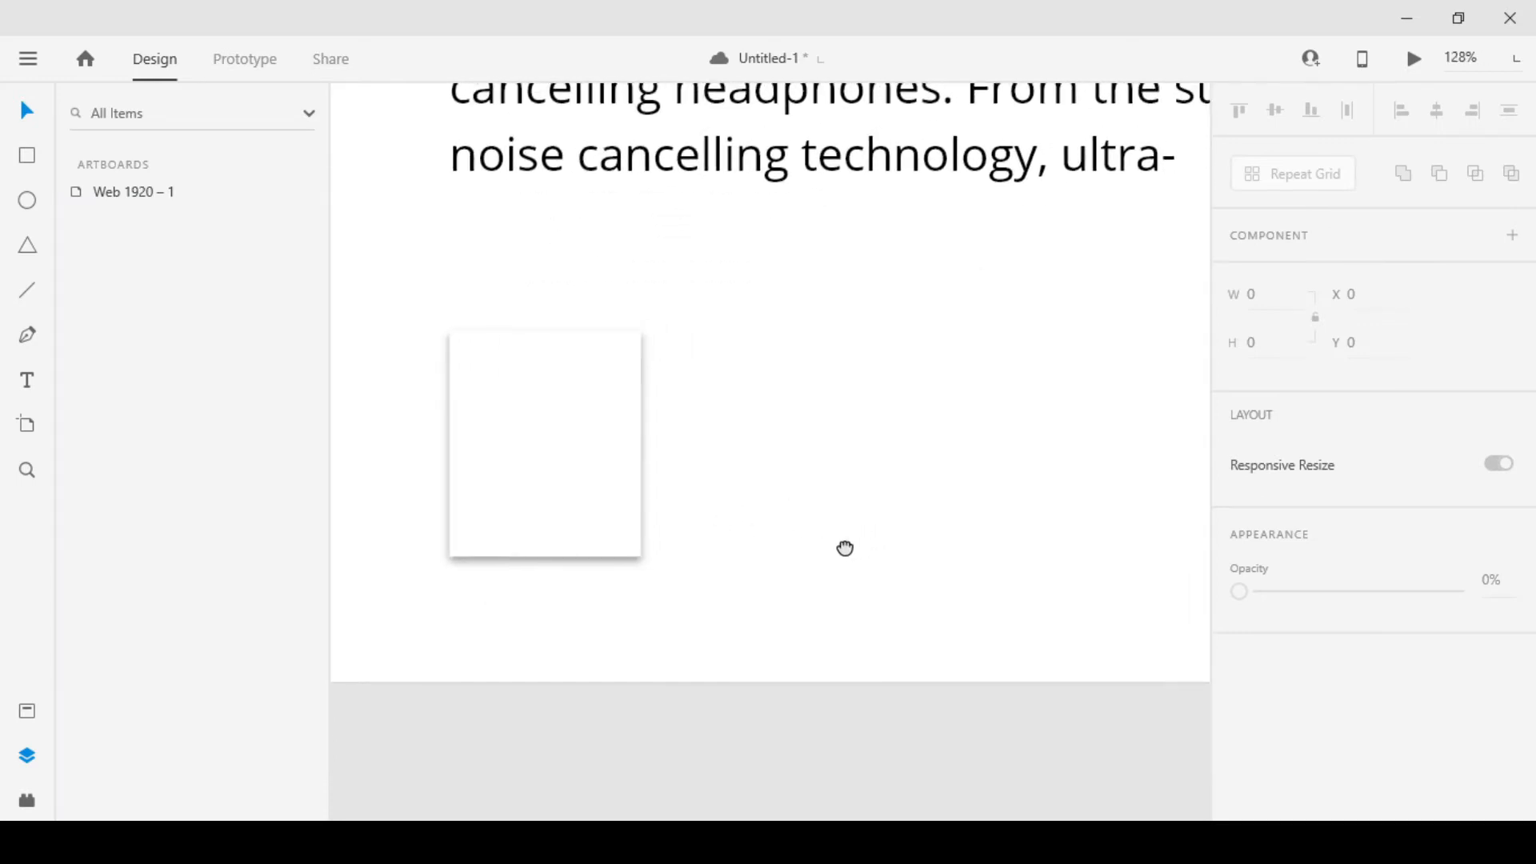
pyautogui.moveTo(456, 655); pyautogui.dragTo(556, 680)
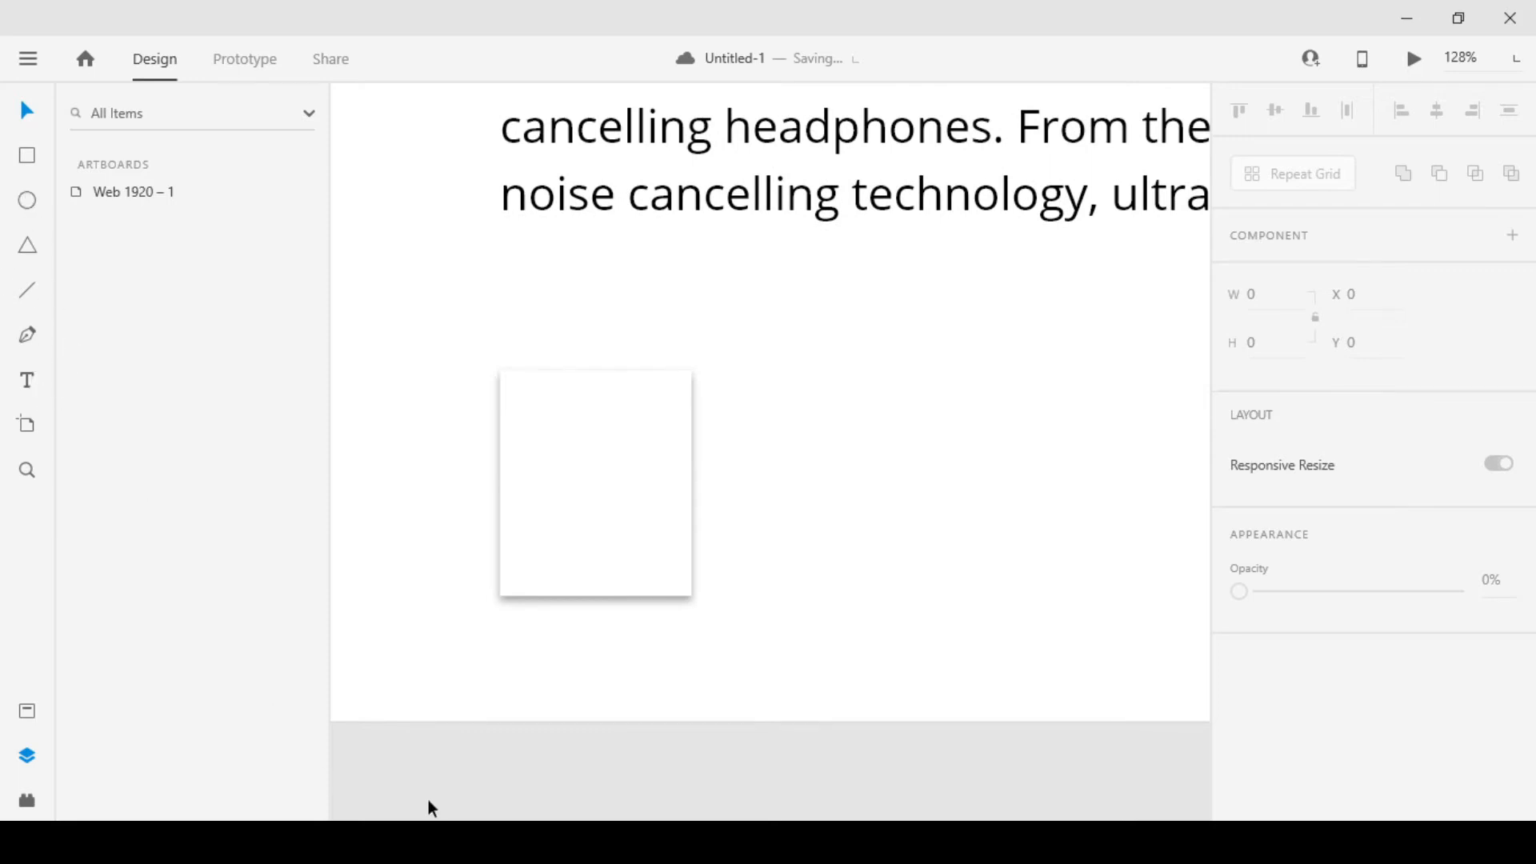
pyautogui.moveTo(583, 622); pyautogui.dragTo(582, 616)
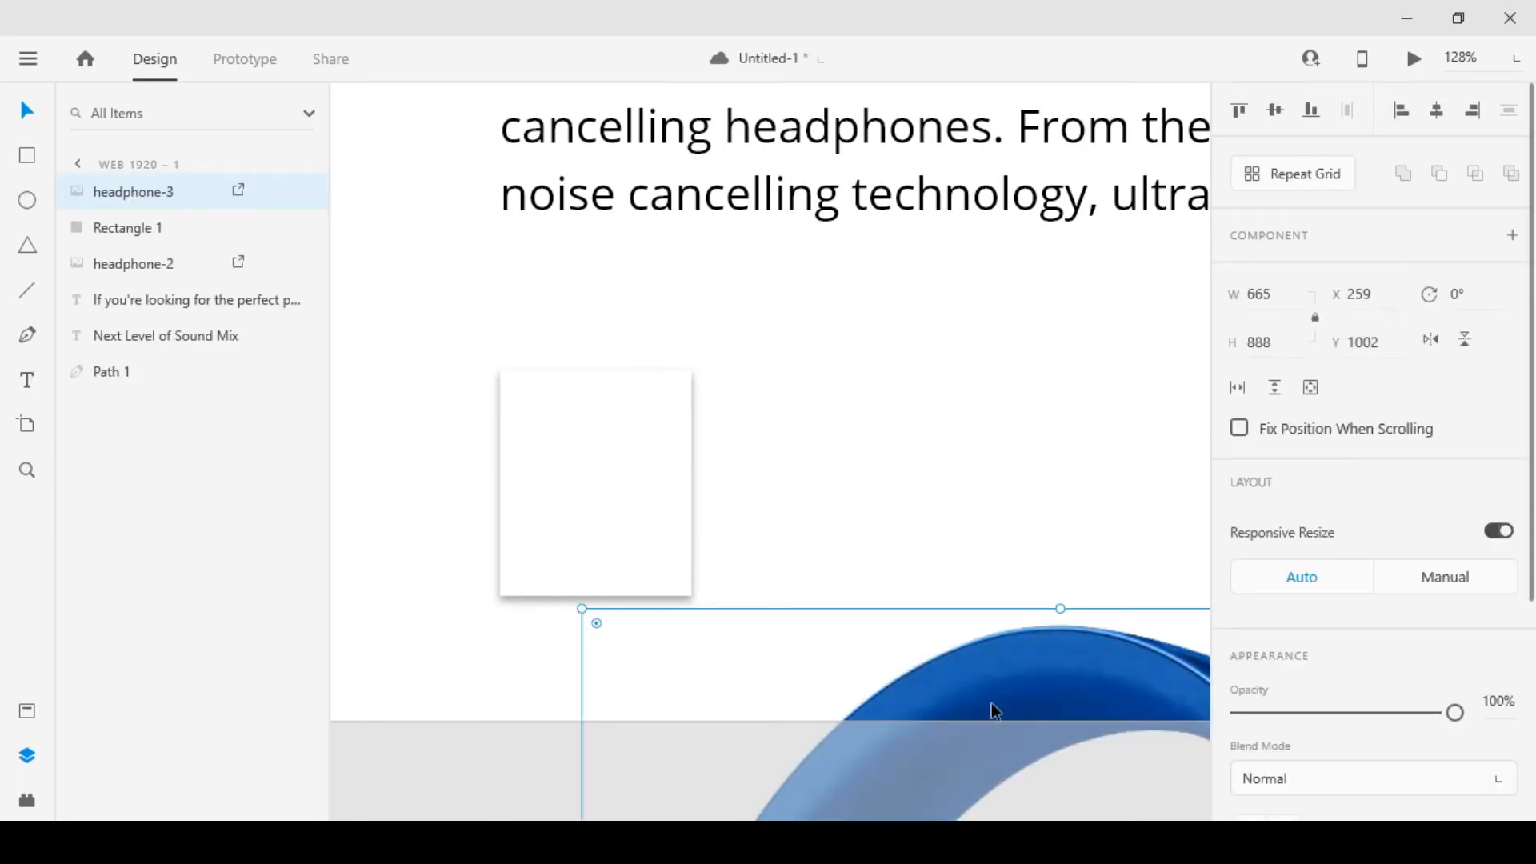
pyautogui.moveTo(938, 740); pyautogui.dragTo(696, 399)
pyautogui.moveTo(340, 266); pyautogui.dragTo(542, 269)
pyautogui.scroll(-3, 850, 780)
pyautogui.scroll(2, 646, 357)
pyautogui.scroll(3, 646, 356)
pyautogui.moveTo(494, 442); pyautogui.dragTo(595, 458)
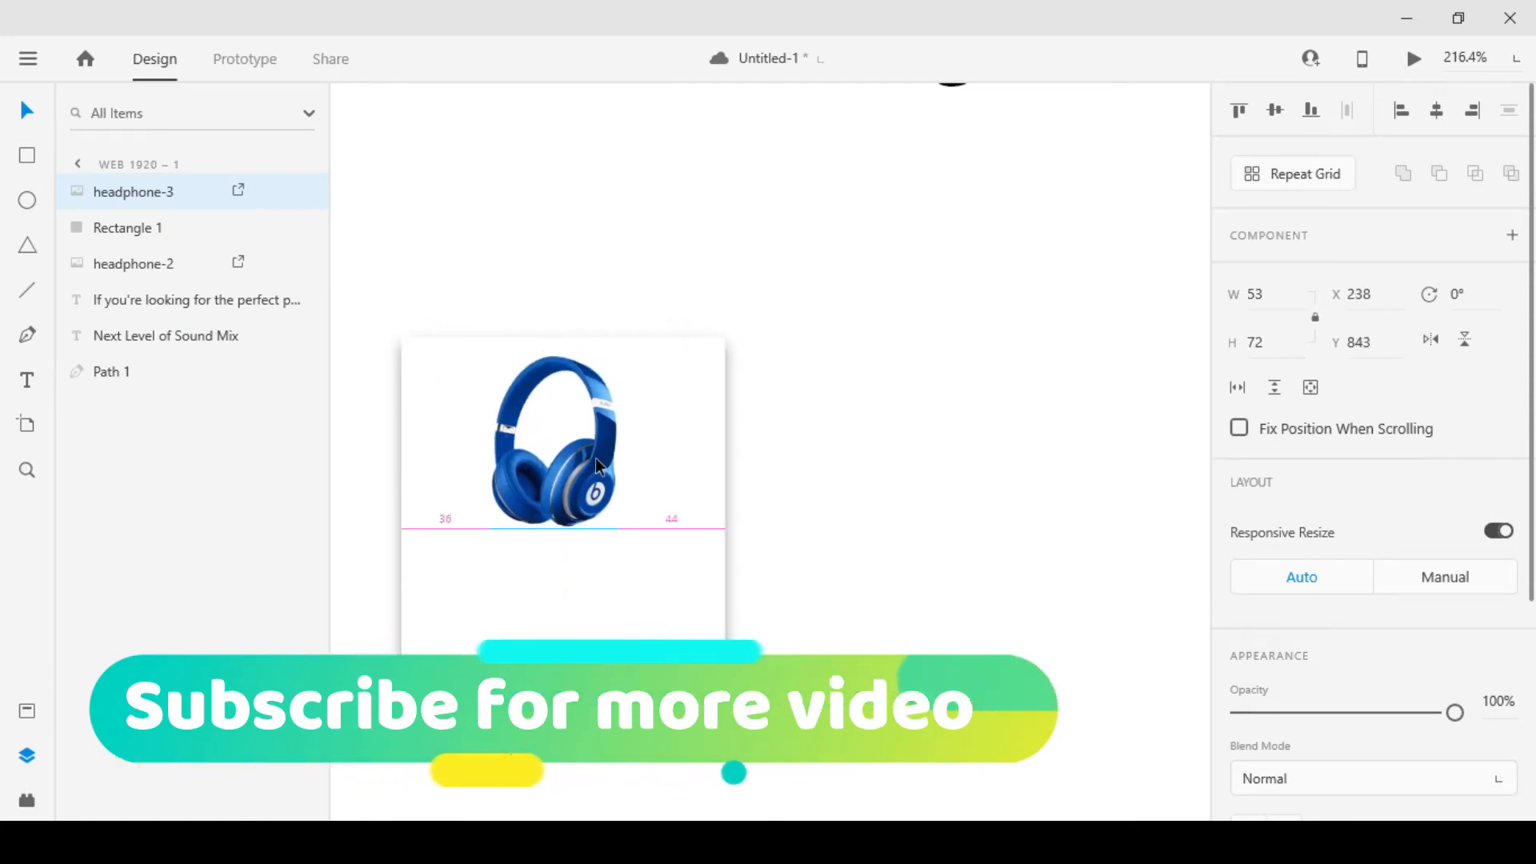
# Enlarge the blue headphone image to about 61 × 82 and centre it horizontally with the card rectangle
pyautogui.click(725, 487)
pyautogui.moveTo(591, 595); pyautogui.dragTo(710, 554)
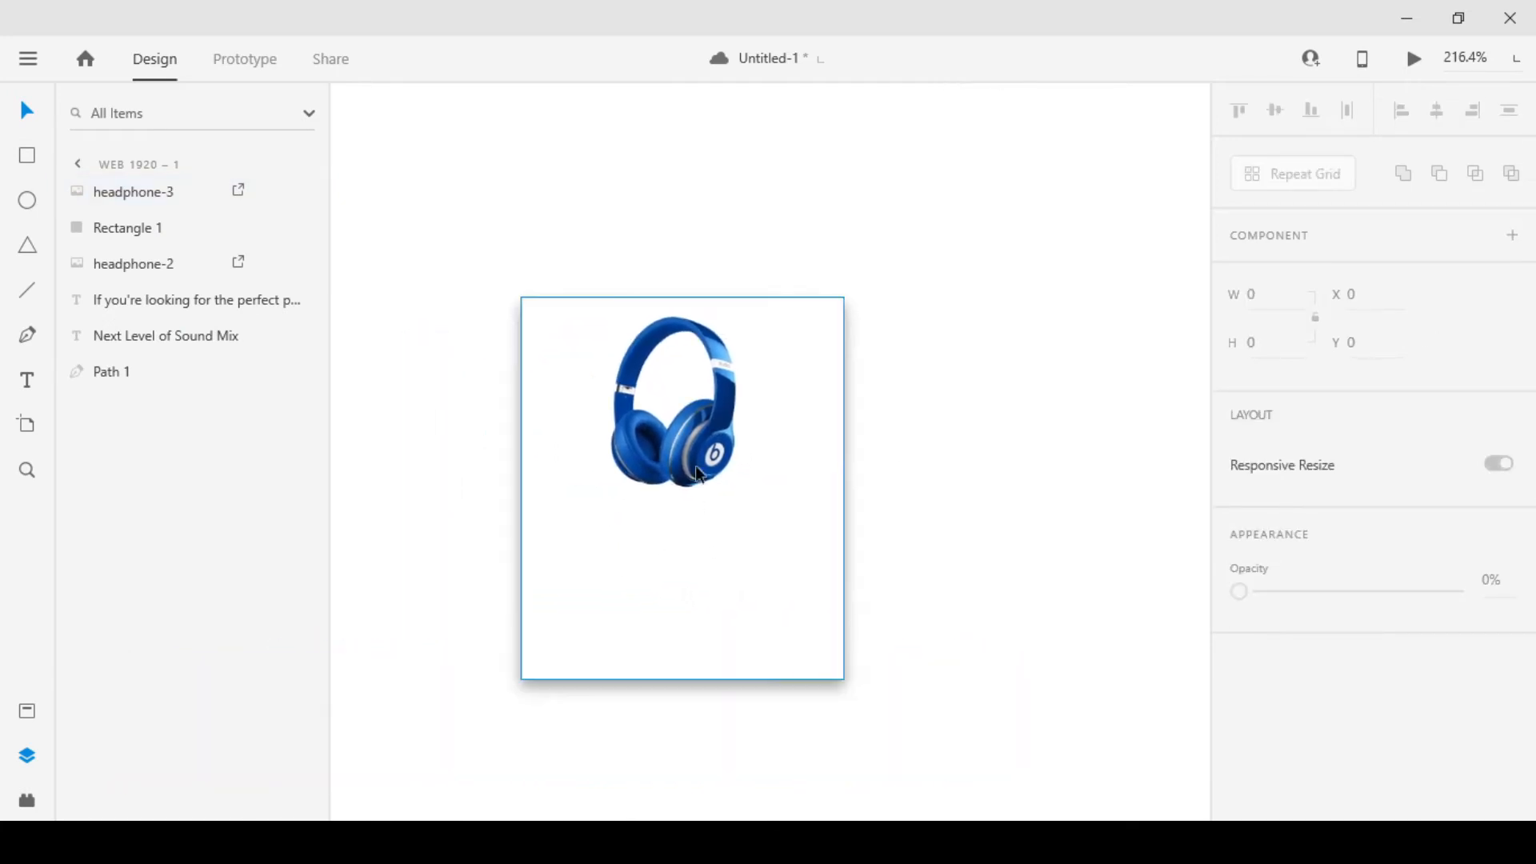
pyautogui.click(700, 448)
pyautogui.moveTo(730, 482); pyautogui.dragTo(748, 502)
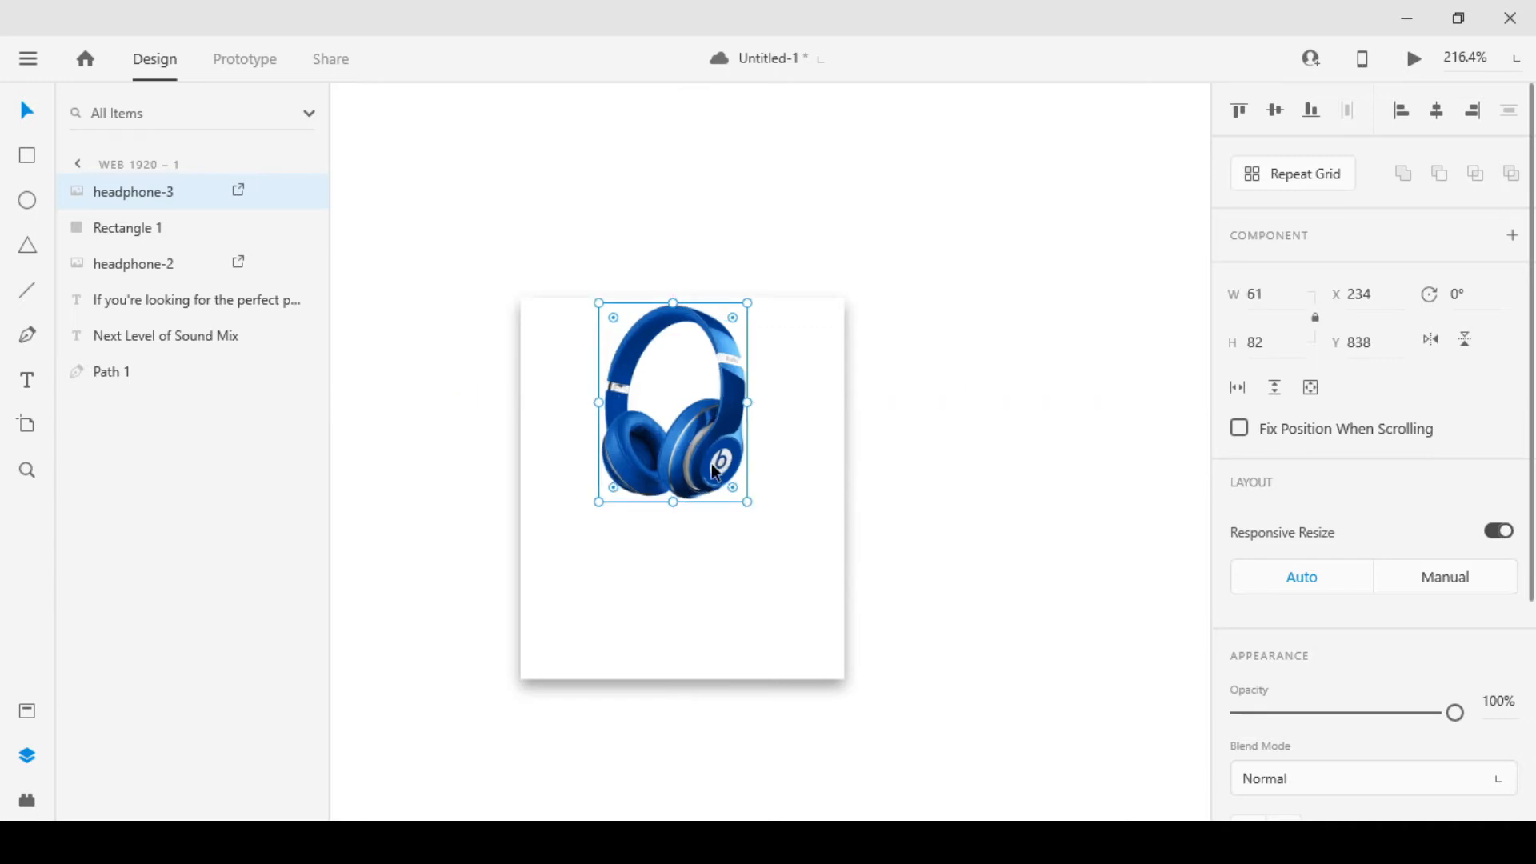
pyautogui.click(911, 587)
pyautogui.moveTo(911, 587); pyautogui.dragTo(861, 569)
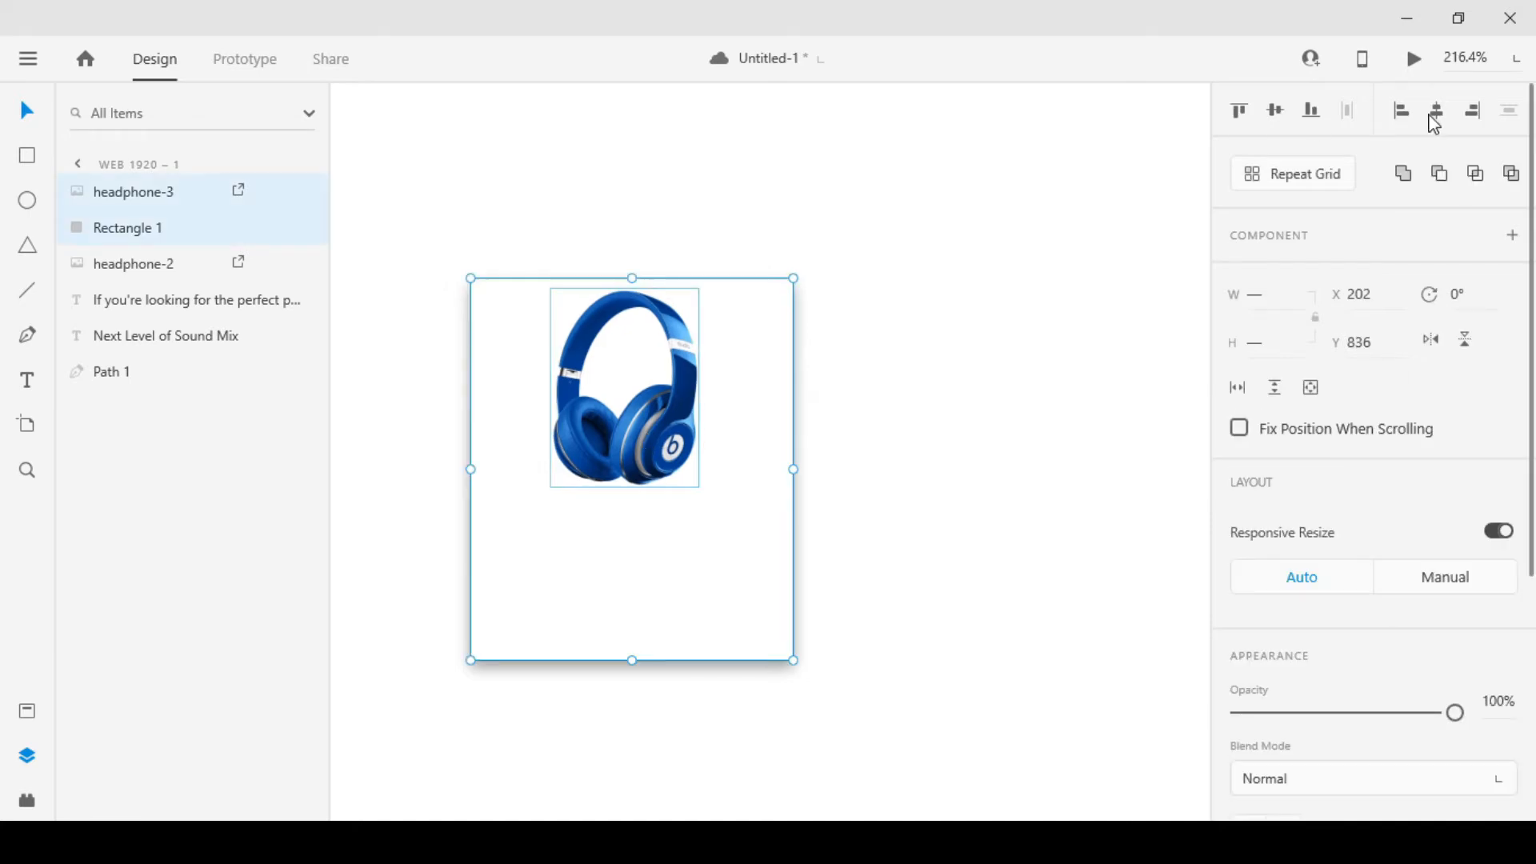
pyautogui.click(1434, 118)
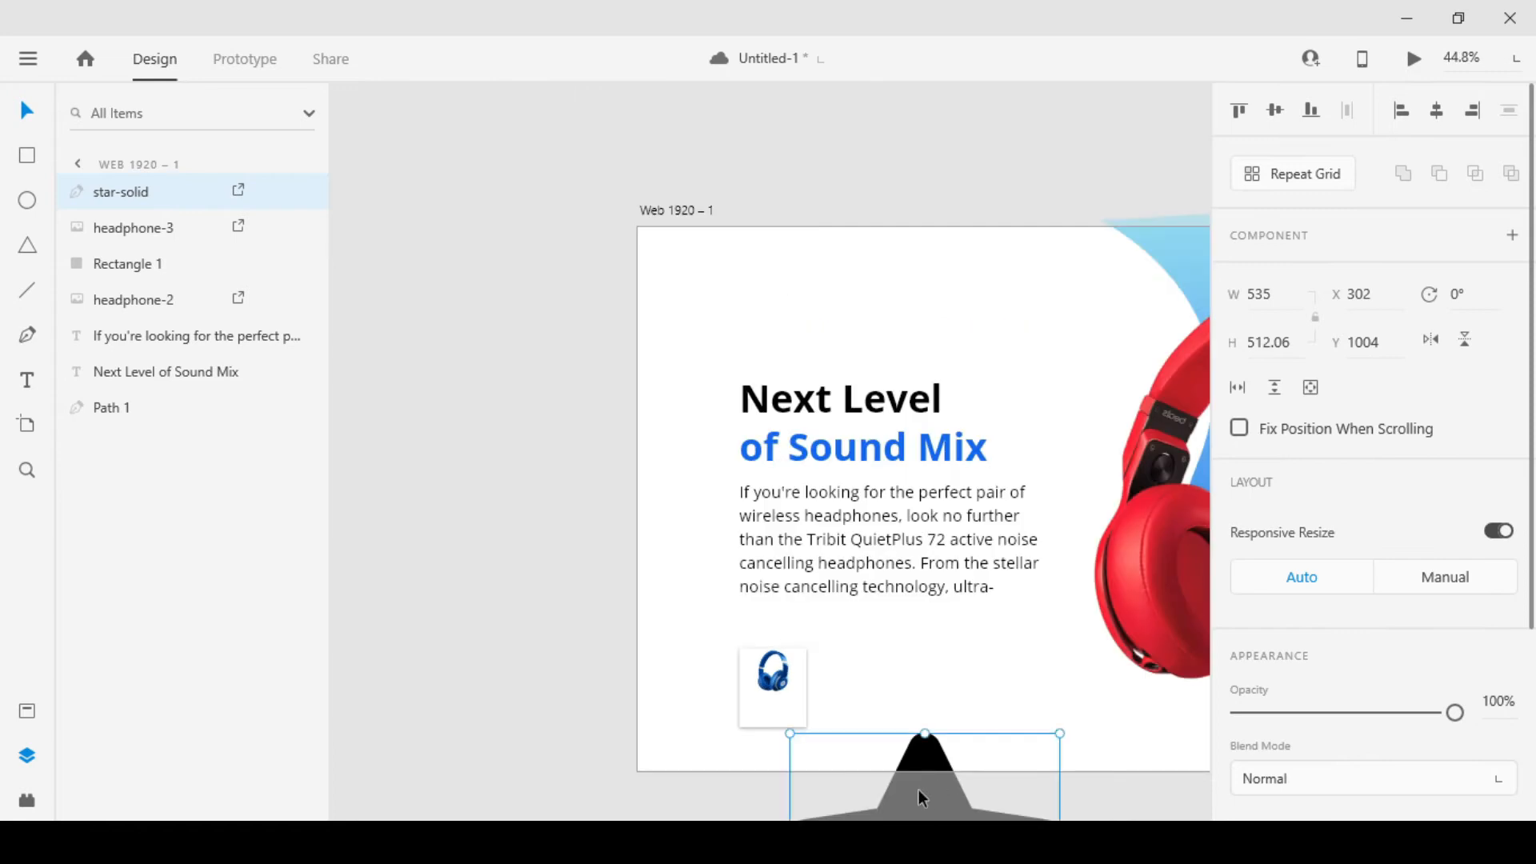
pyautogui.moveTo(923, 763); pyautogui.dragTo(792, 534)
pyautogui.moveTo(928, 504); pyautogui.dragTo(807, 625)
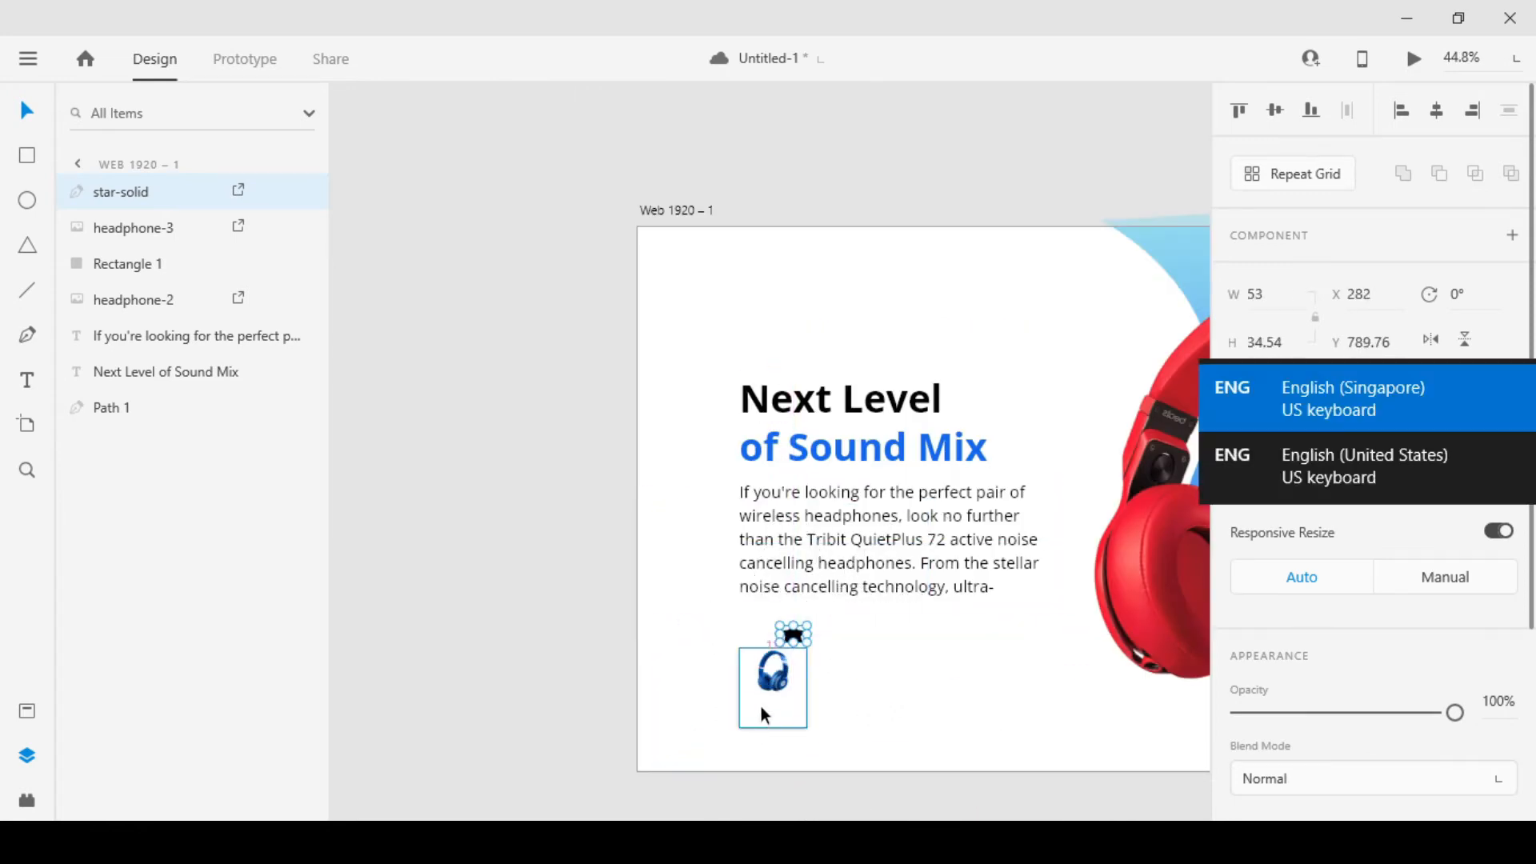
pyautogui.scroll(5, 762, 706)
pyautogui.hotkey('ctrl', 'z')
# Scale the star icon proportionally to about 12 × 12 and place it below the blue headphones near the card's left edge
pyautogui.scroll(-4, 849, 506)
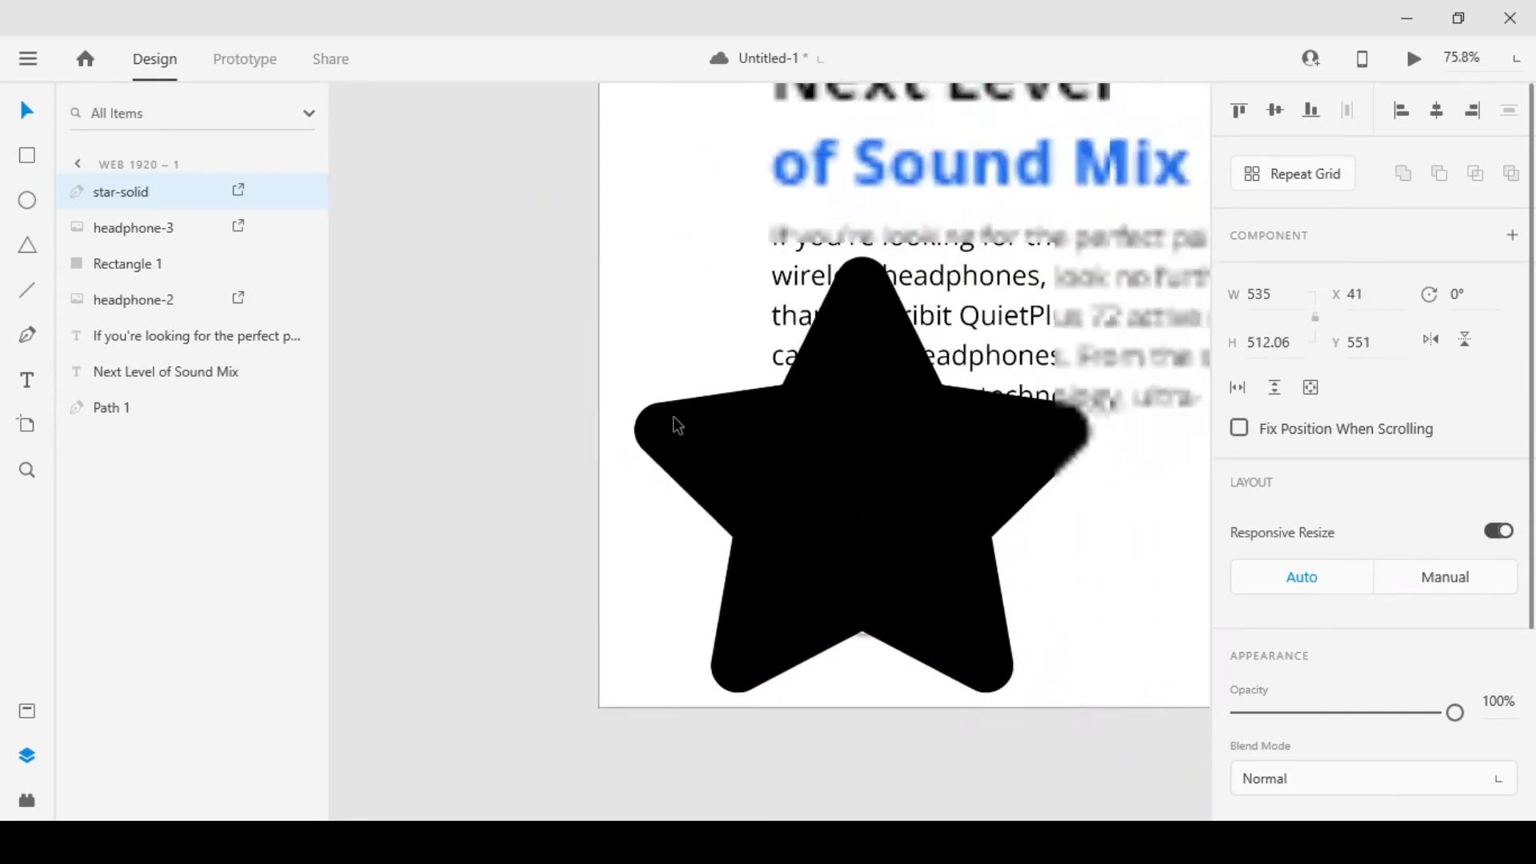
pyautogui.press('alt')
pyautogui.moveTo(633, 258); pyautogui.dragTo(853, 455)
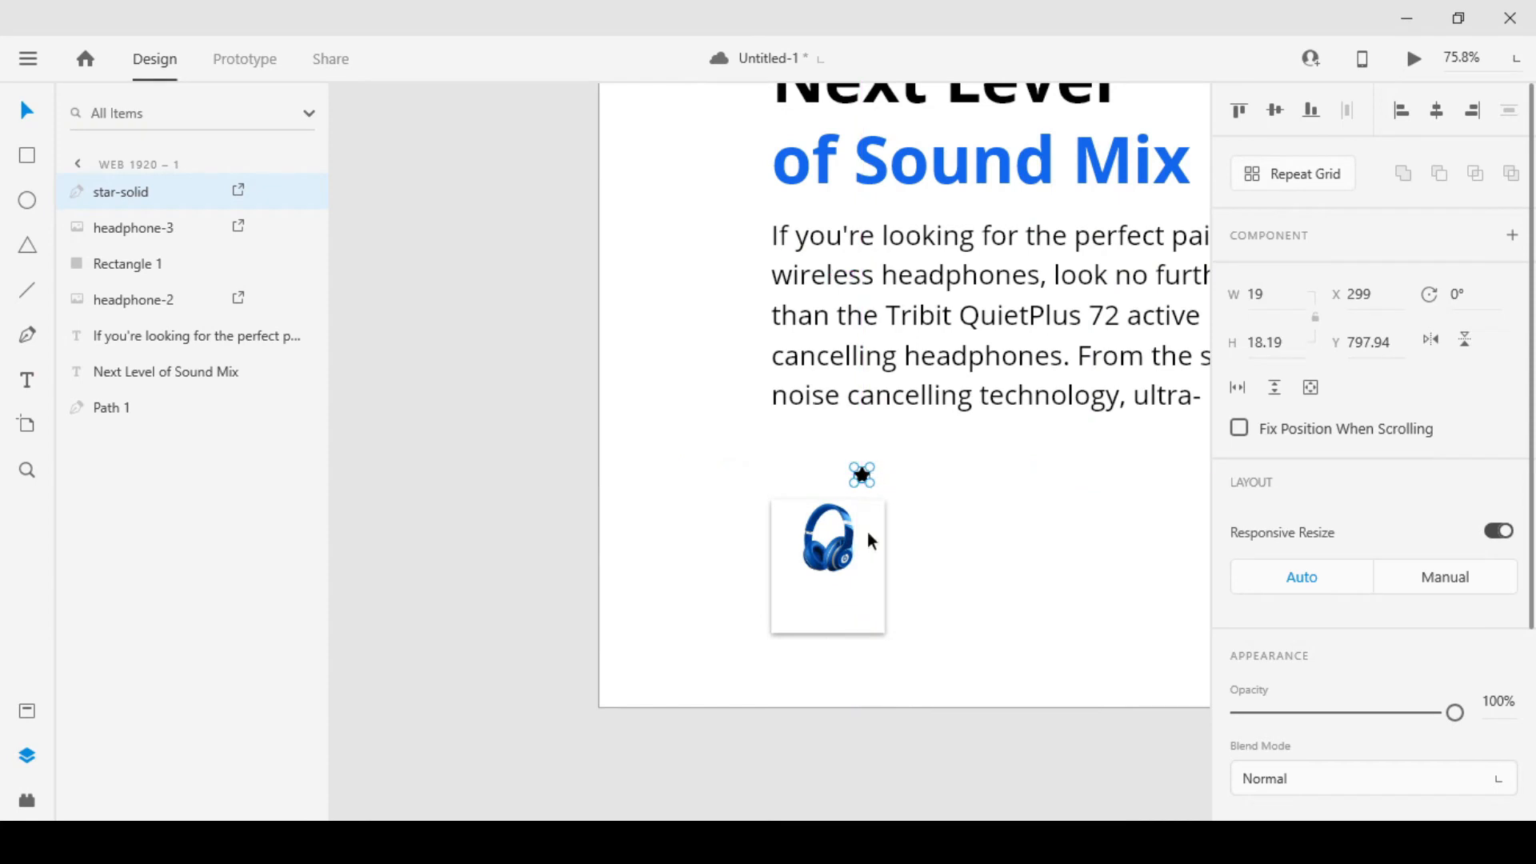
pyautogui.scroll(5, 852, 552)
pyautogui.moveTo(883, 270); pyautogui.dragTo(619, 680)
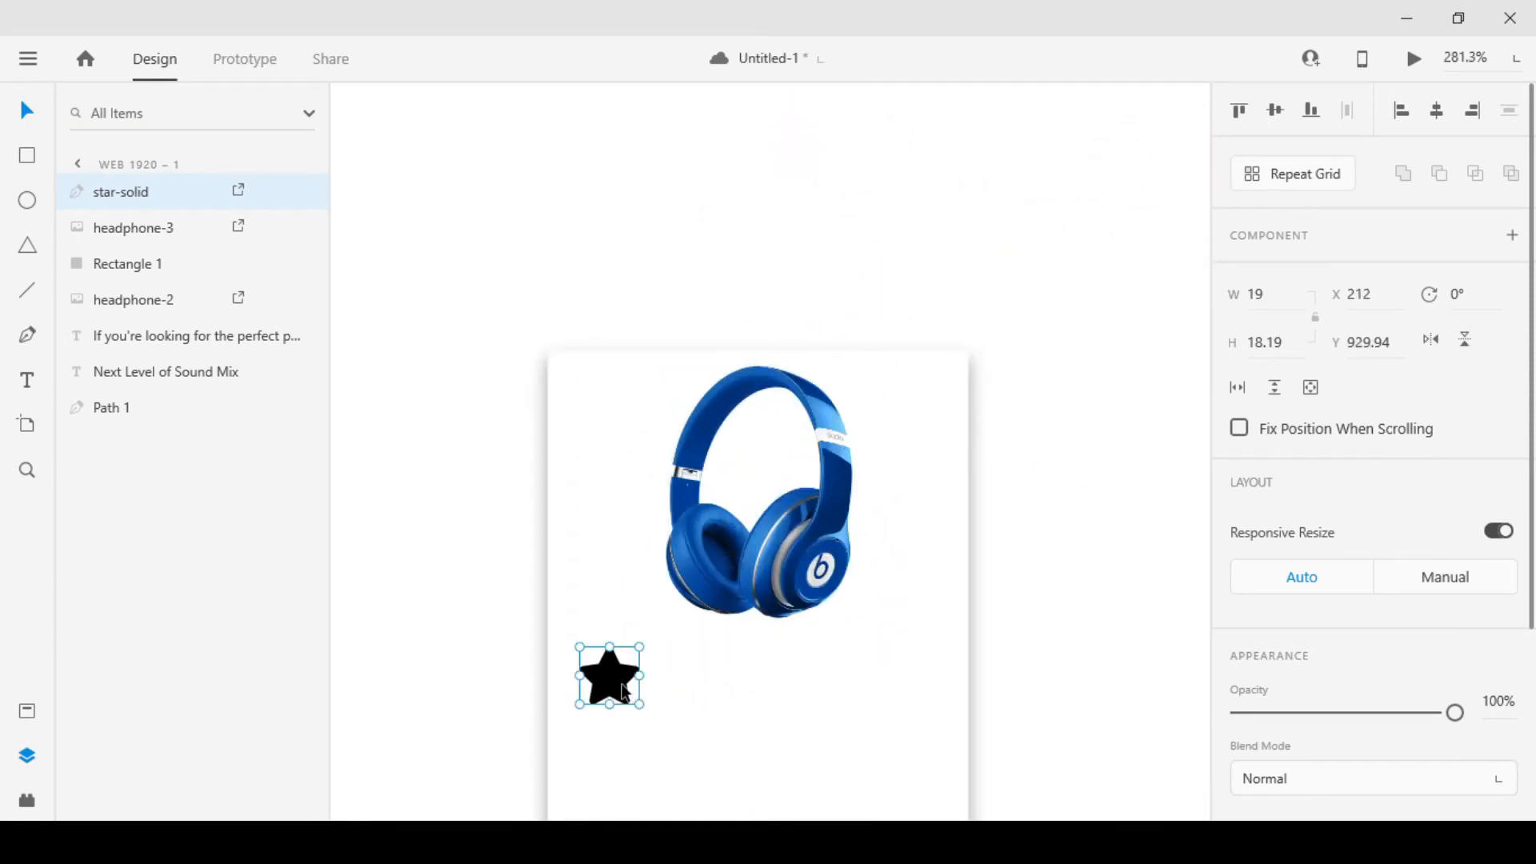
pyautogui.moveTo(768, 706); pyautogui.dragTo(699, 595)
pyautogui.moveTo(571, 590); pyautogui.dragTo(532, 554)
# Fill the star with #FFB800 and duplicate it into an evenly spaced row of five below the blue headphones
pyautogui.scroll(-5, 1395, 631)
pyautogui.click(1282, 573)
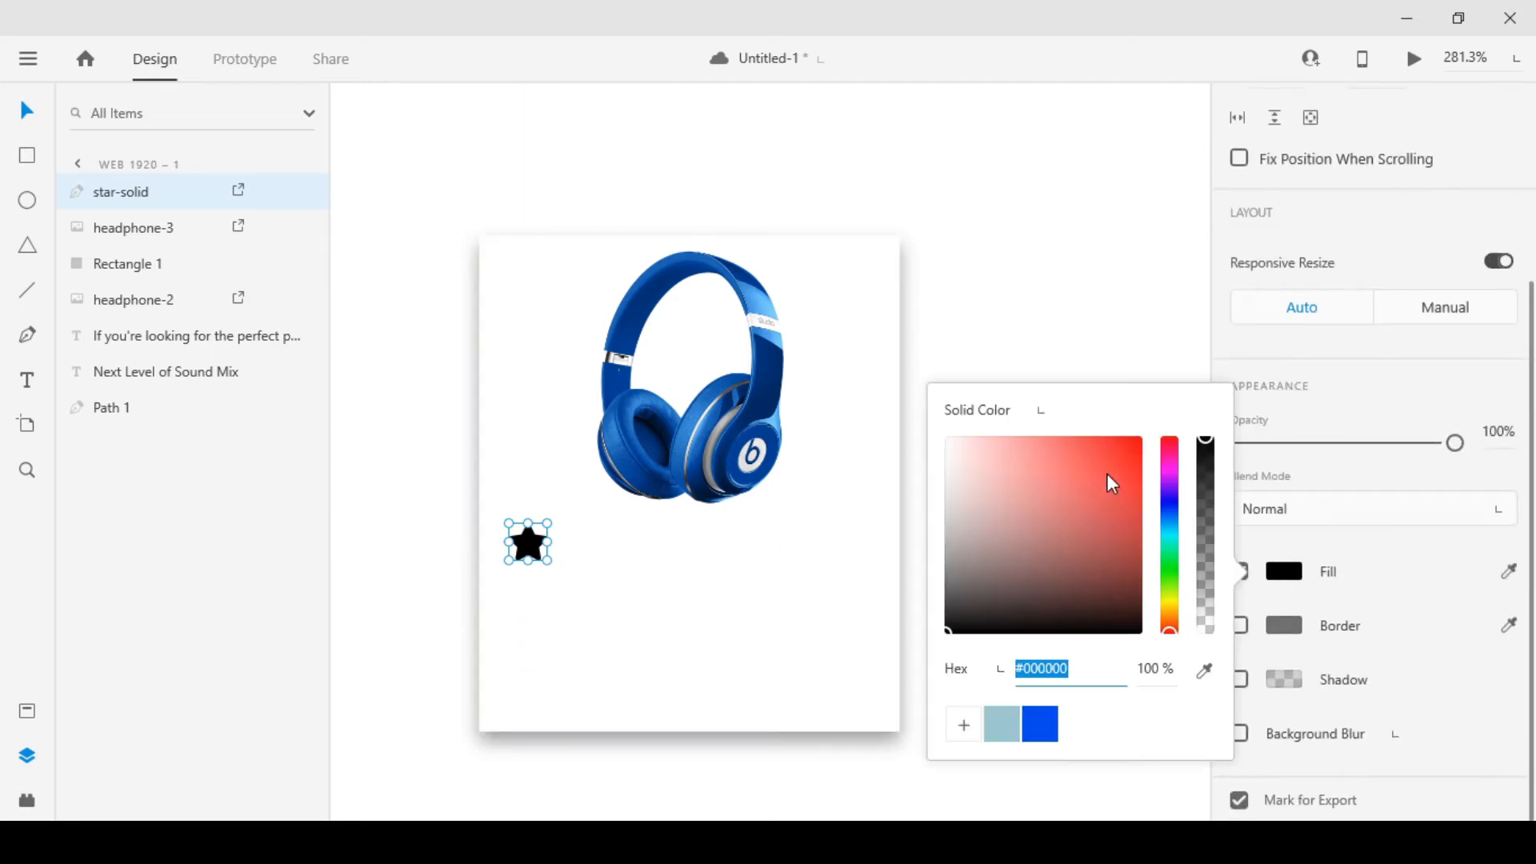
pyautogui.click(1169, 605)
pyautogui.click(1101, 441)
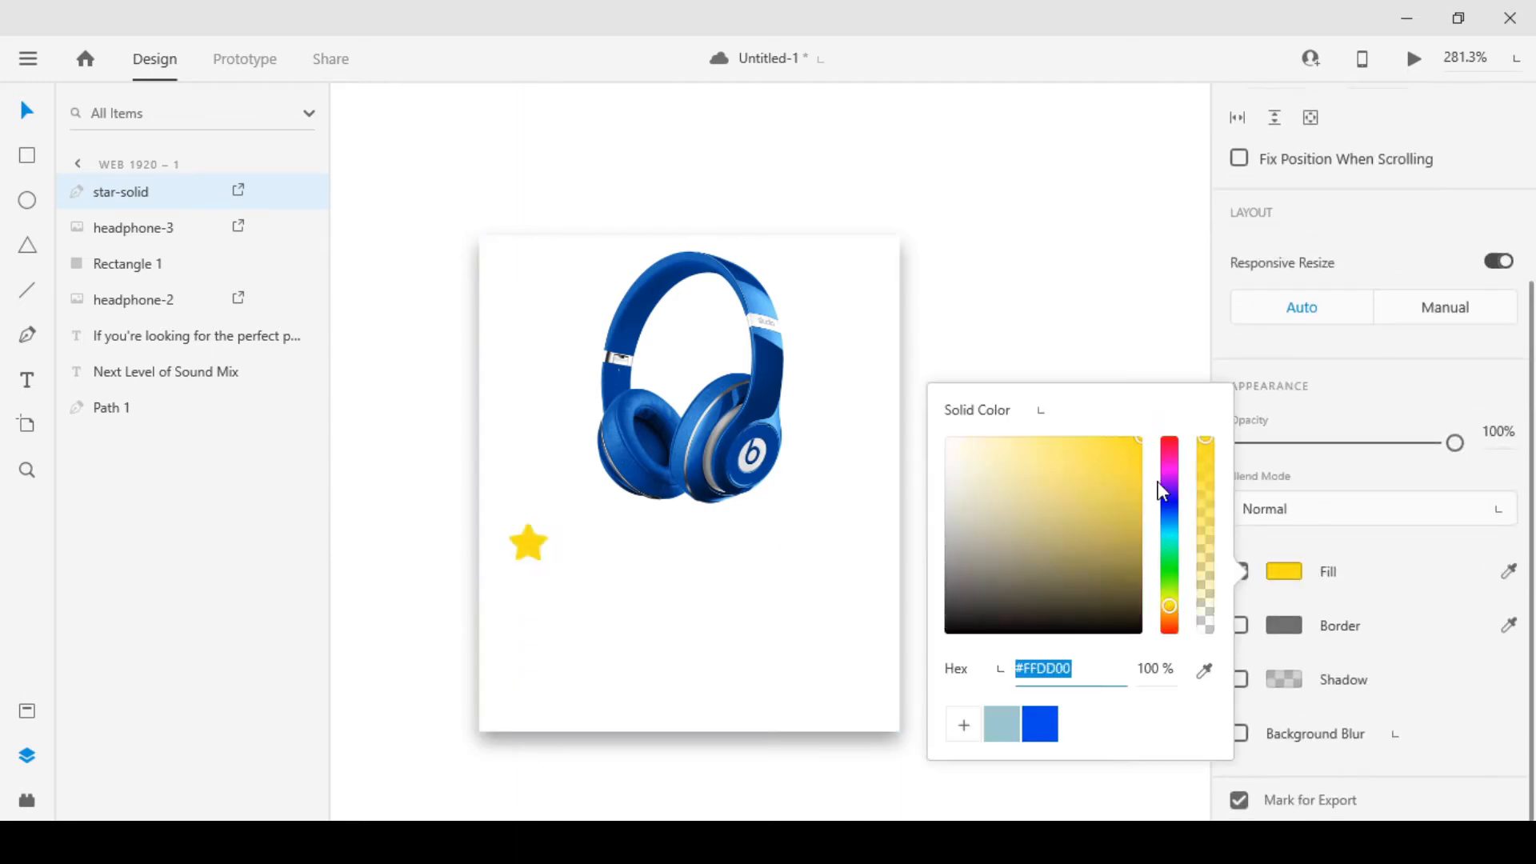
pyautogui.click(1171, 613)
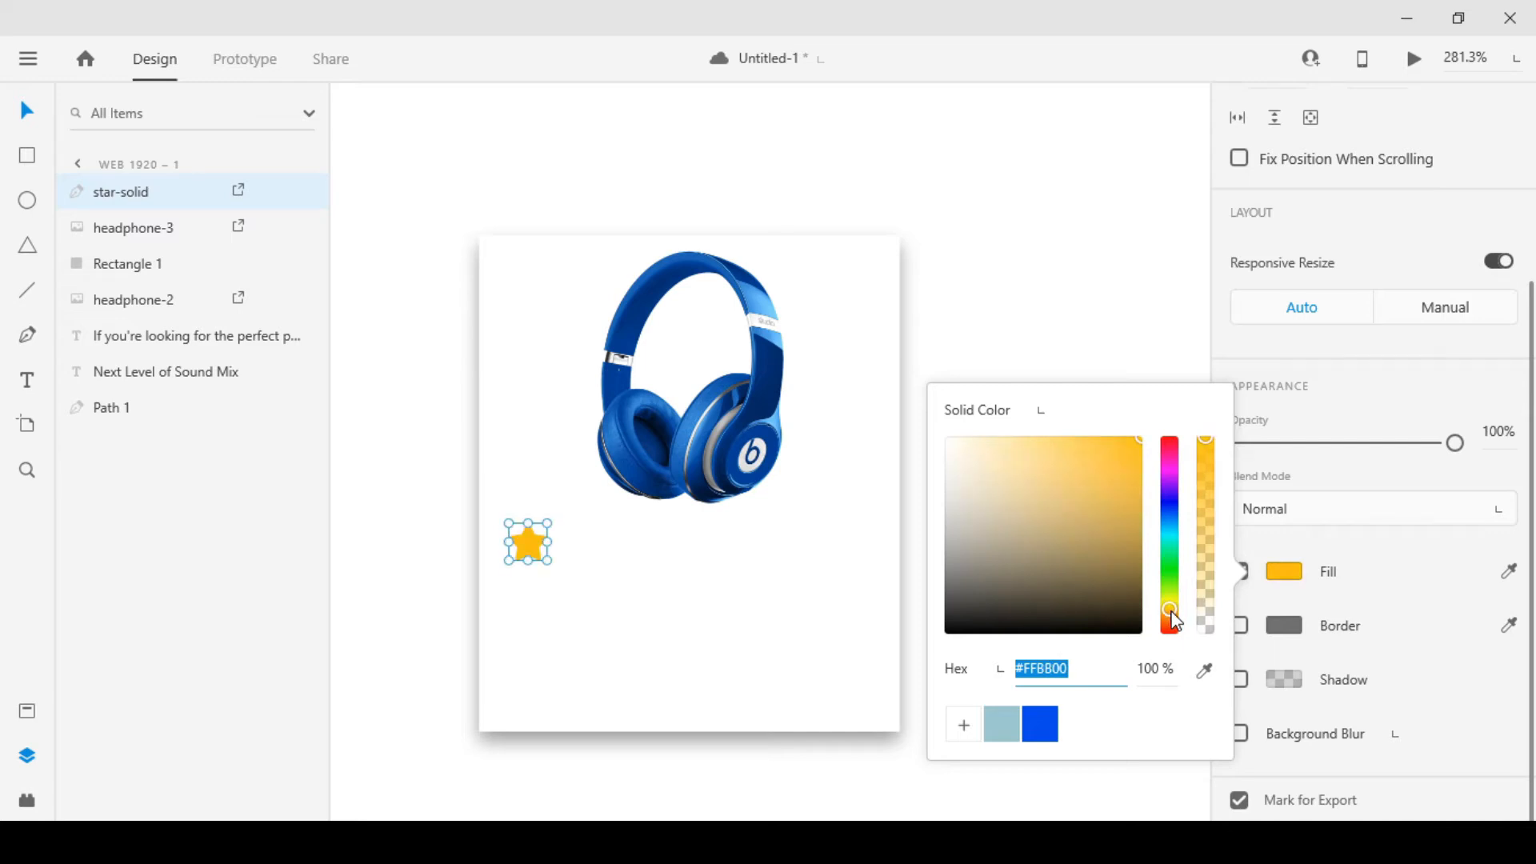
pyautogui.click(1019, 328)
pyautogui.moveTo(520, 546); pyautogui.dragTo(802, 542)
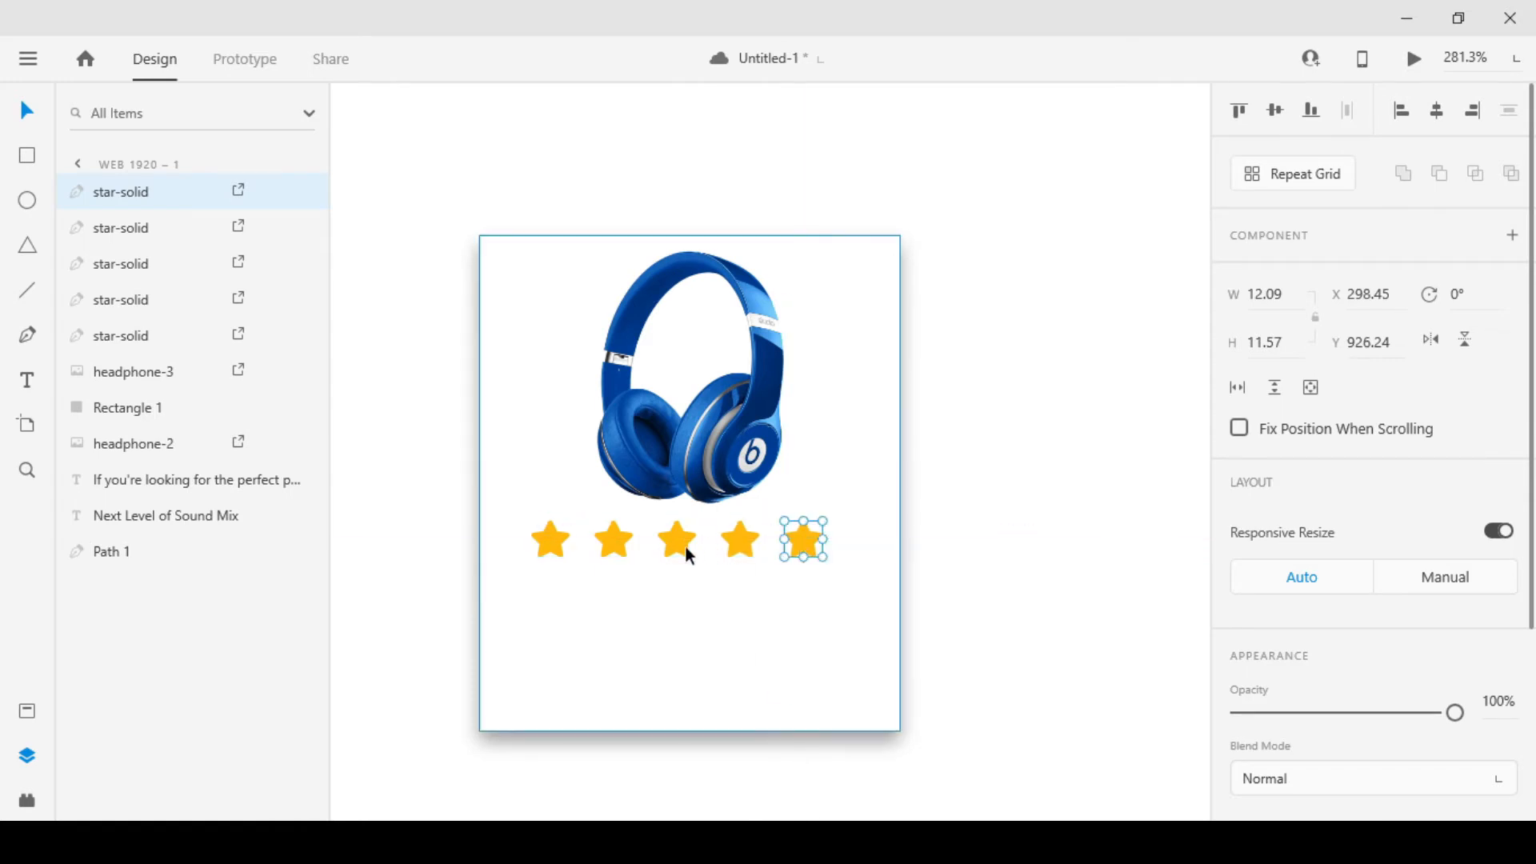
# Turn the fifth star into an outline with no fill and a #FFFF00 border of size 2
pyautogui.scroll(-5, 1425, 756)
pyautogui.click(1239, 672)
pyautogui.click(1239, 618)
pyautogui.click(1284, 672)
pyautogui.moveTo(1043, 566); pyautogui.dragTo(1187, 503)
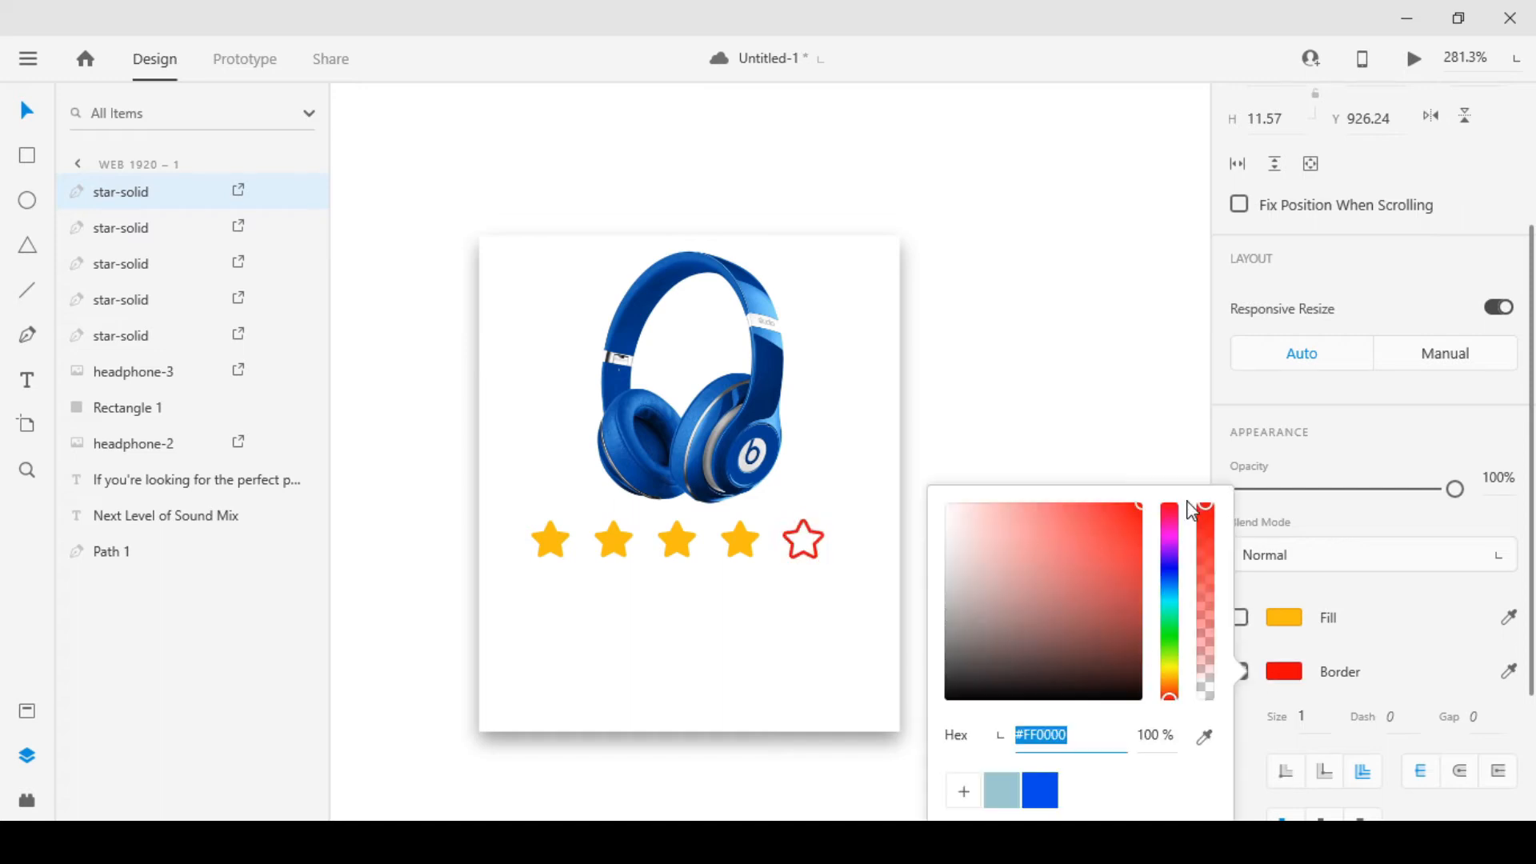
pyautogui.moveTo(1168, 686); pyautogui.dragTo(1169, 666)
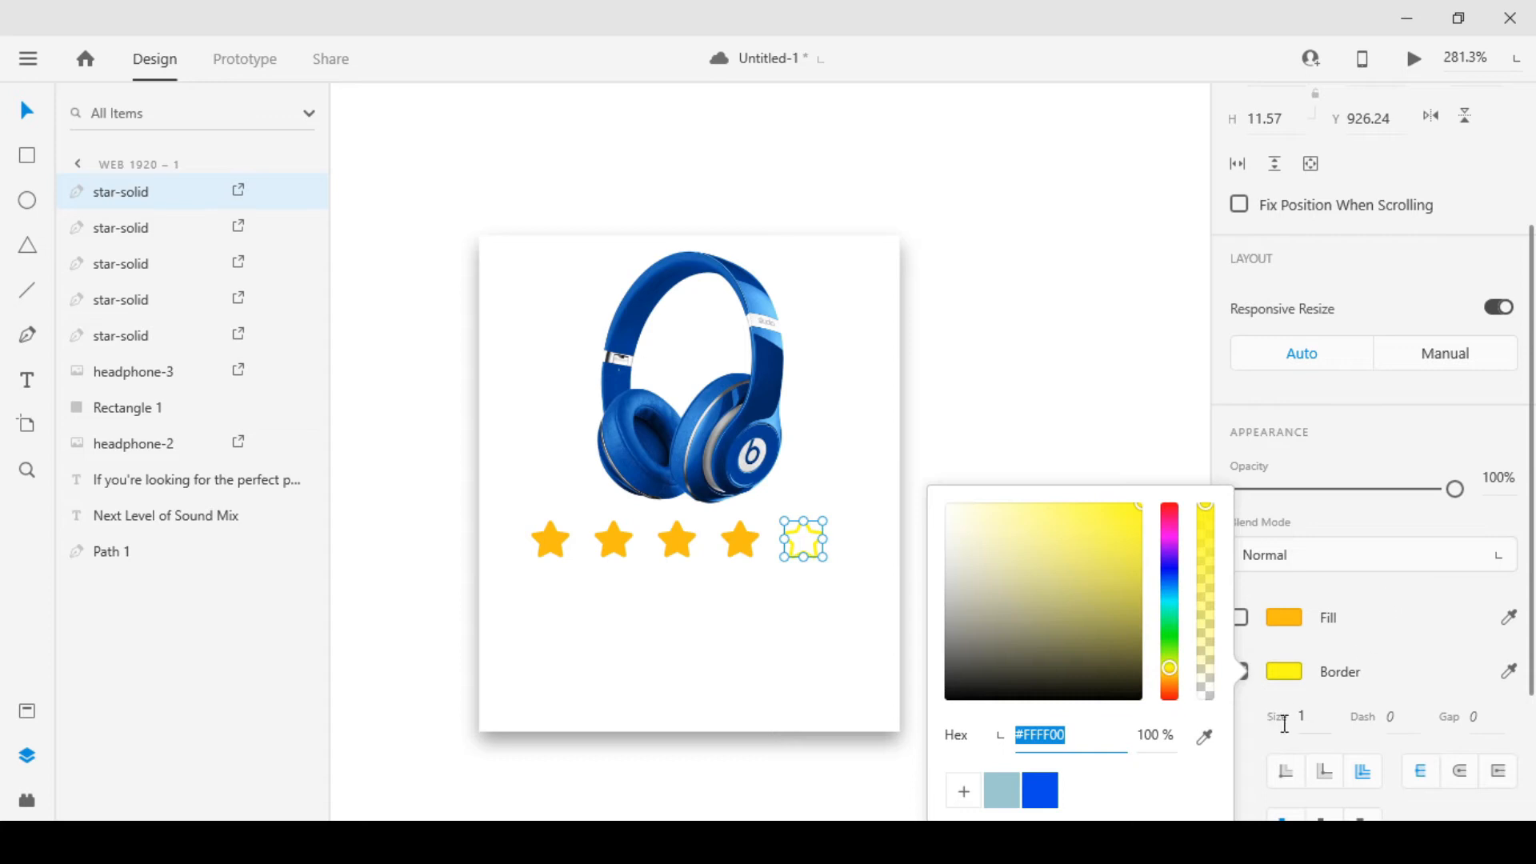
pyautogui.click(1327, 717)
pyautogui.write('2')
pyautogui.press('Return')
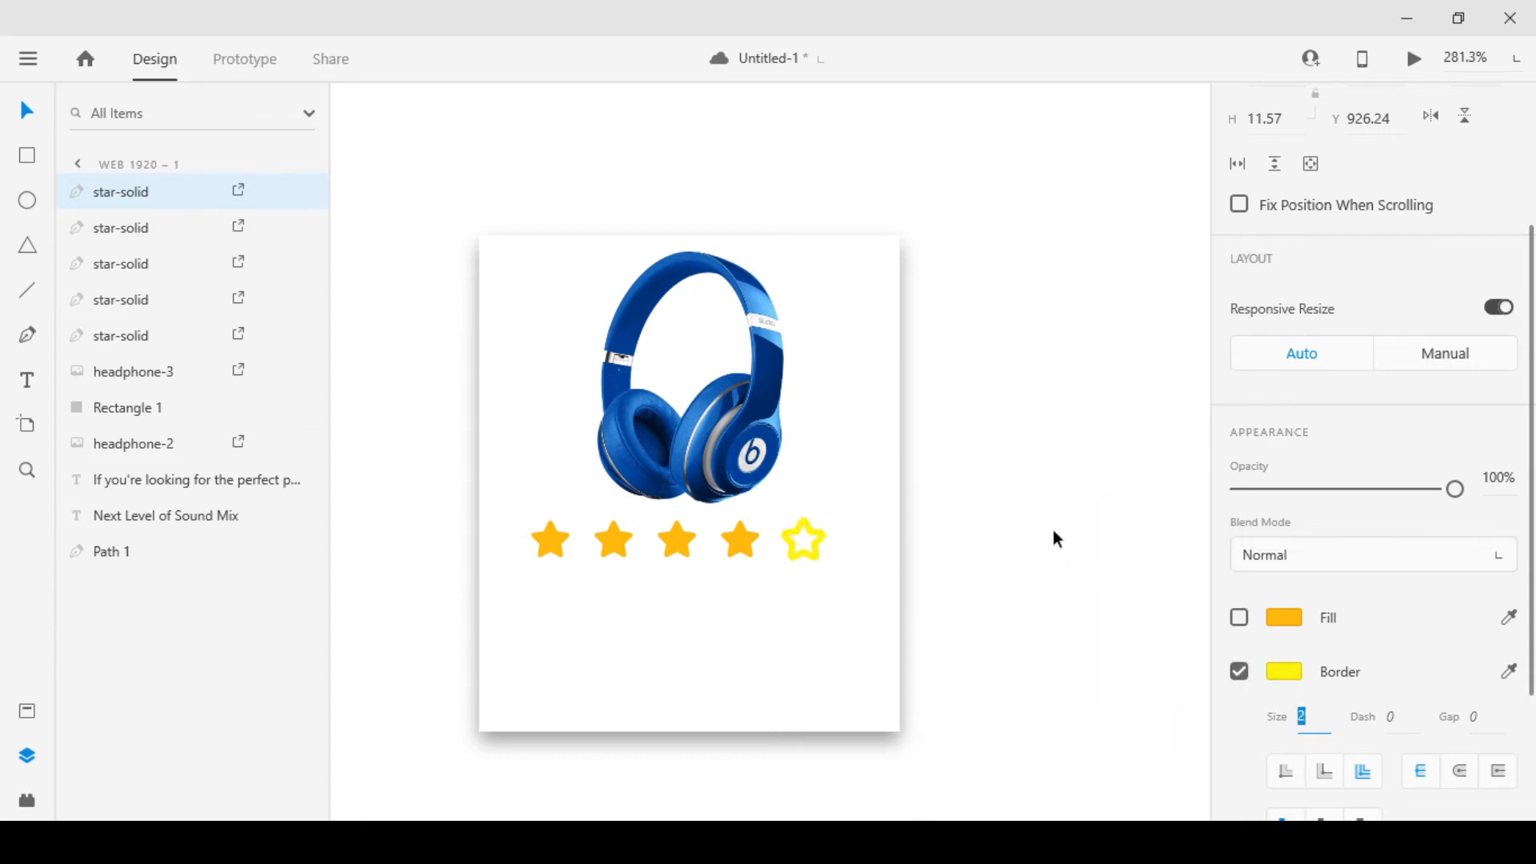
pyautogui.click(1021, 504)
pyautogui.scroll(3, 828, 552)
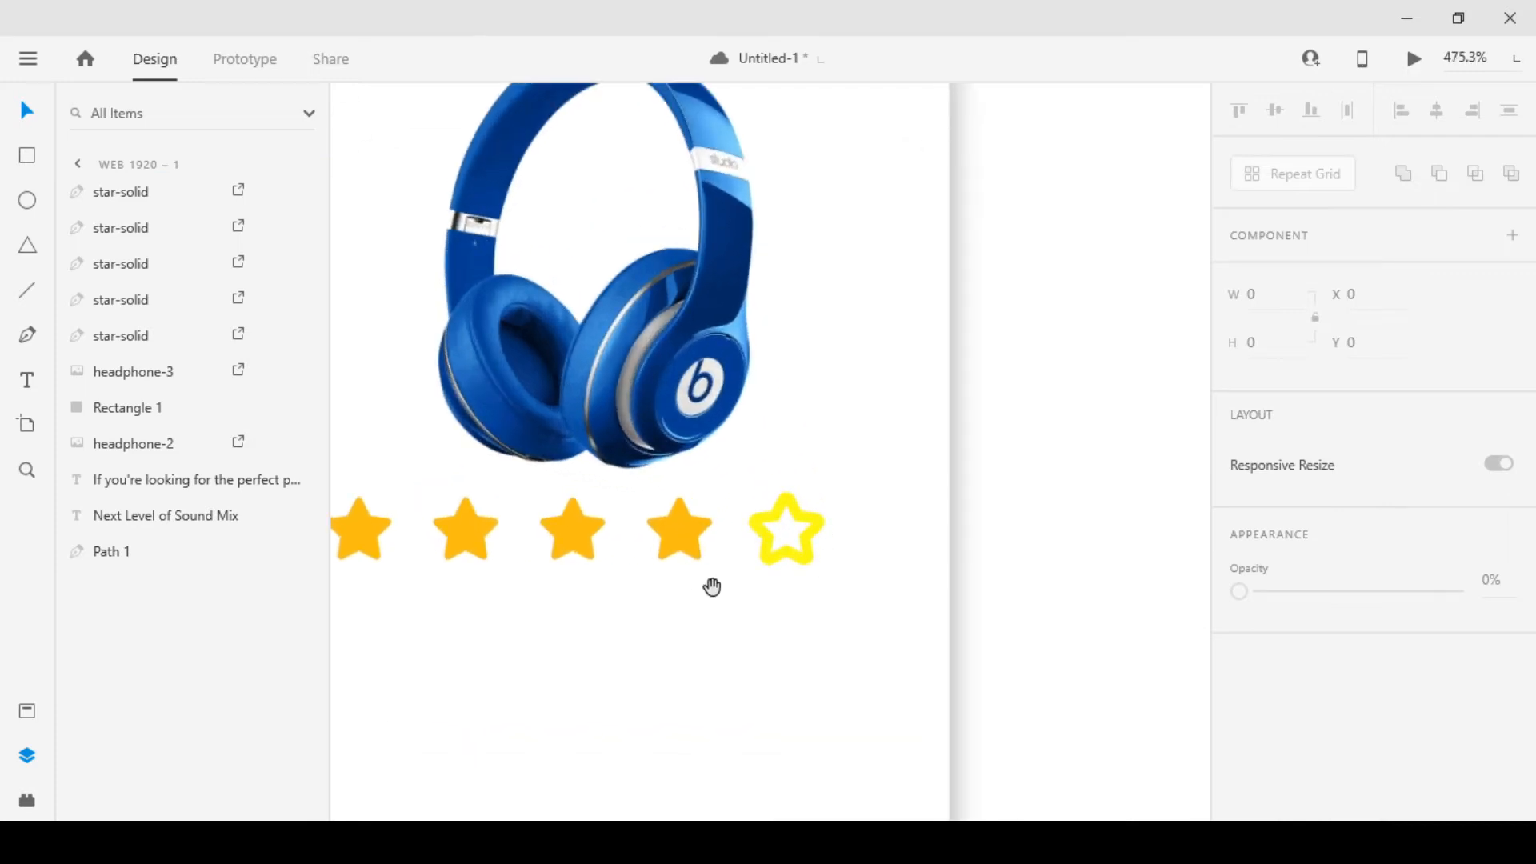
pyautogui.moveTo(712, 586); pyautogui.dragTo(812, 571)
pyautogui.click(891, 539)
pyautogui.moveTo(921, 544); pyautogui.dragTo(924, 548)
pyautogui.click(1078, 514)
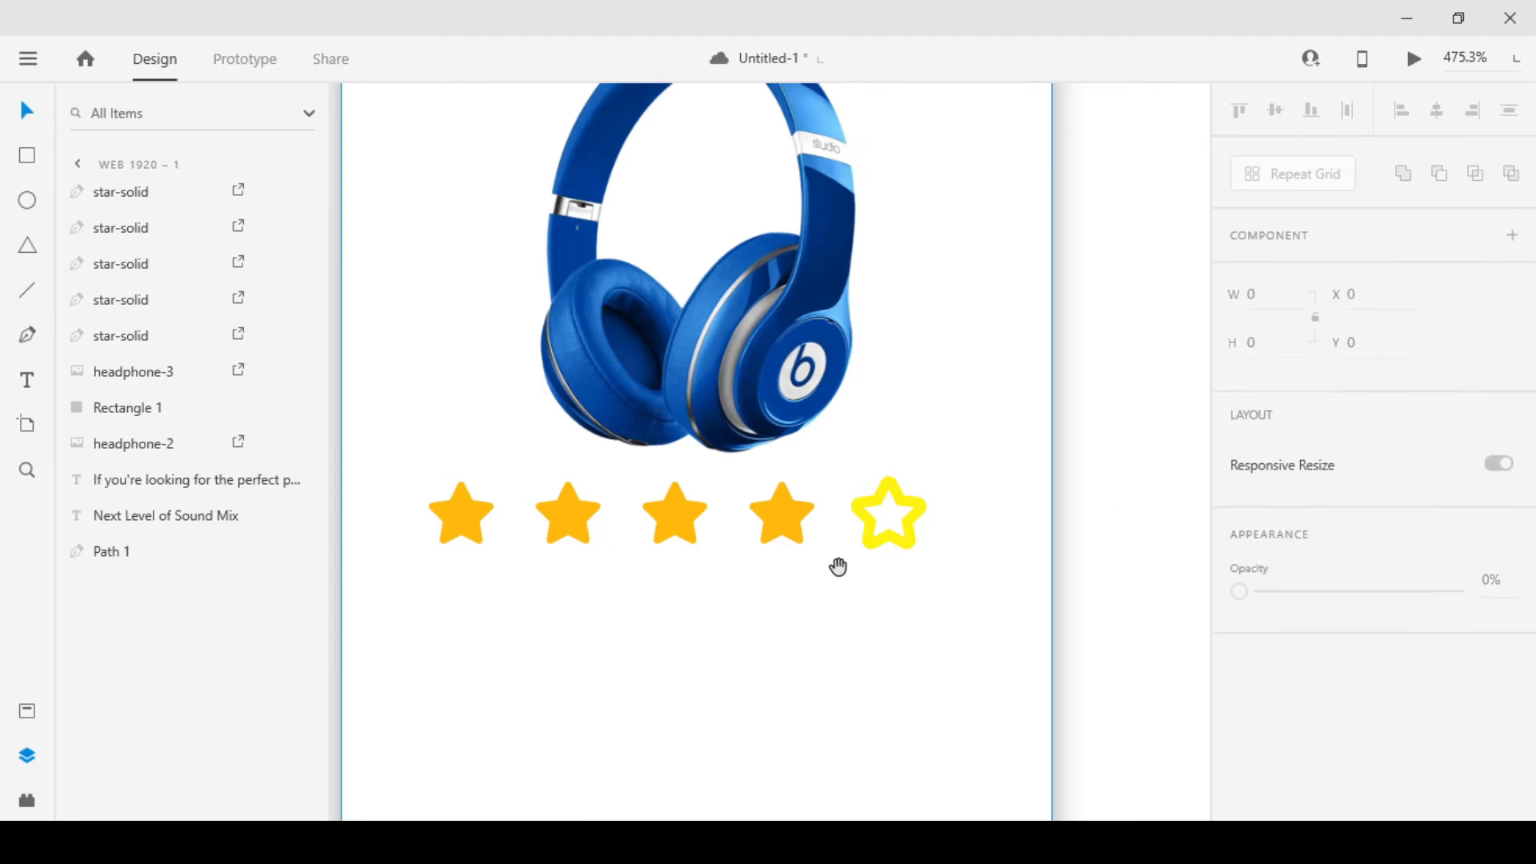
pyautogui.moveTo(836, 566); pyautogui.dragTo(925, 554)
pyautogui.click(977, 530)
pyautogui.click(981, 526)
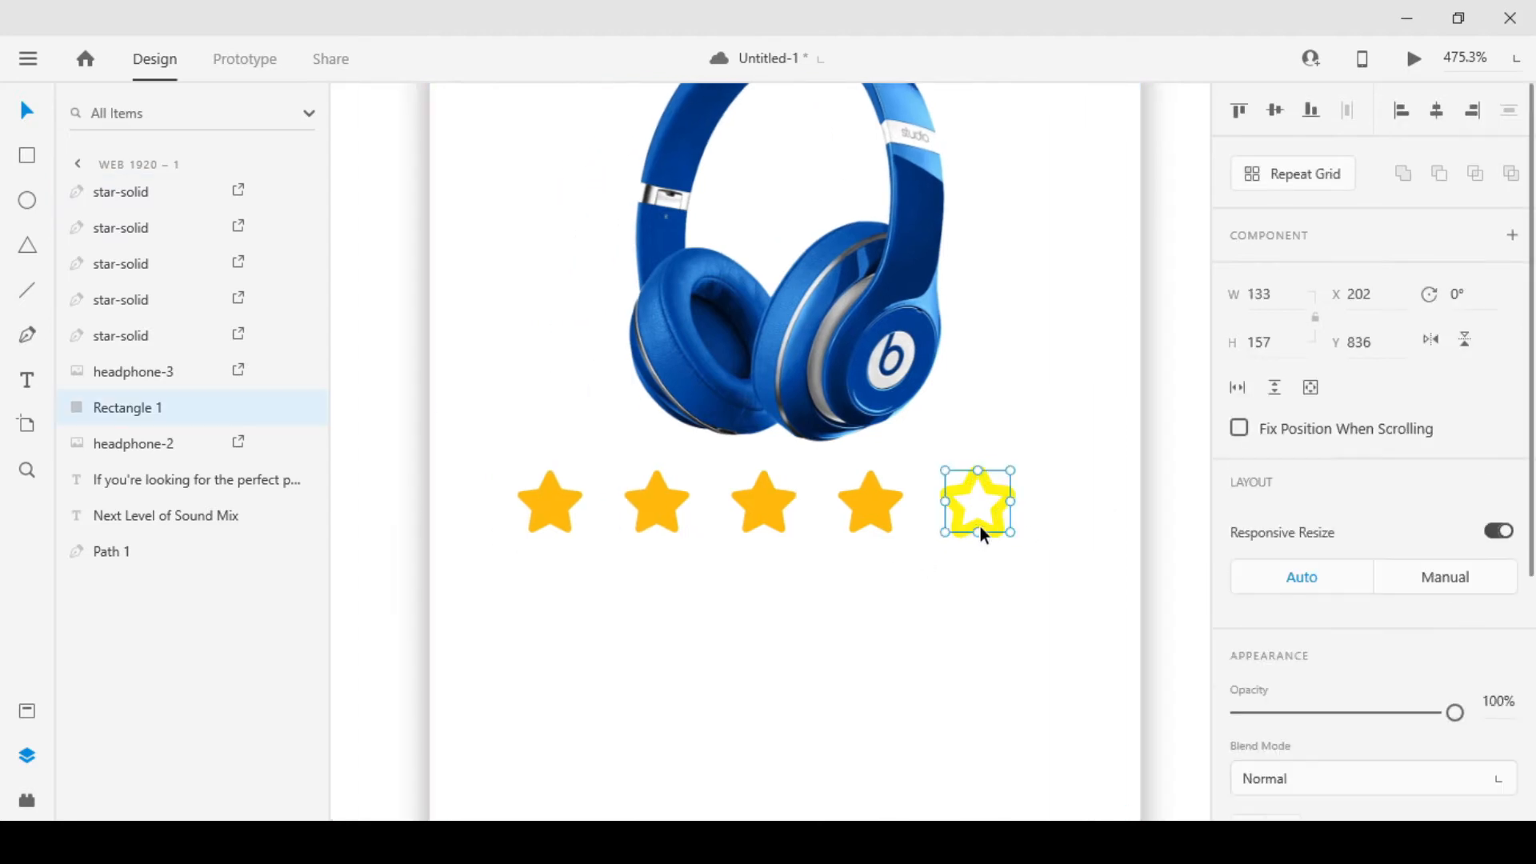
pyautogui.keyDown('shift'); pyautogui.click(863, 528); pyautogui.keyUp('shift')
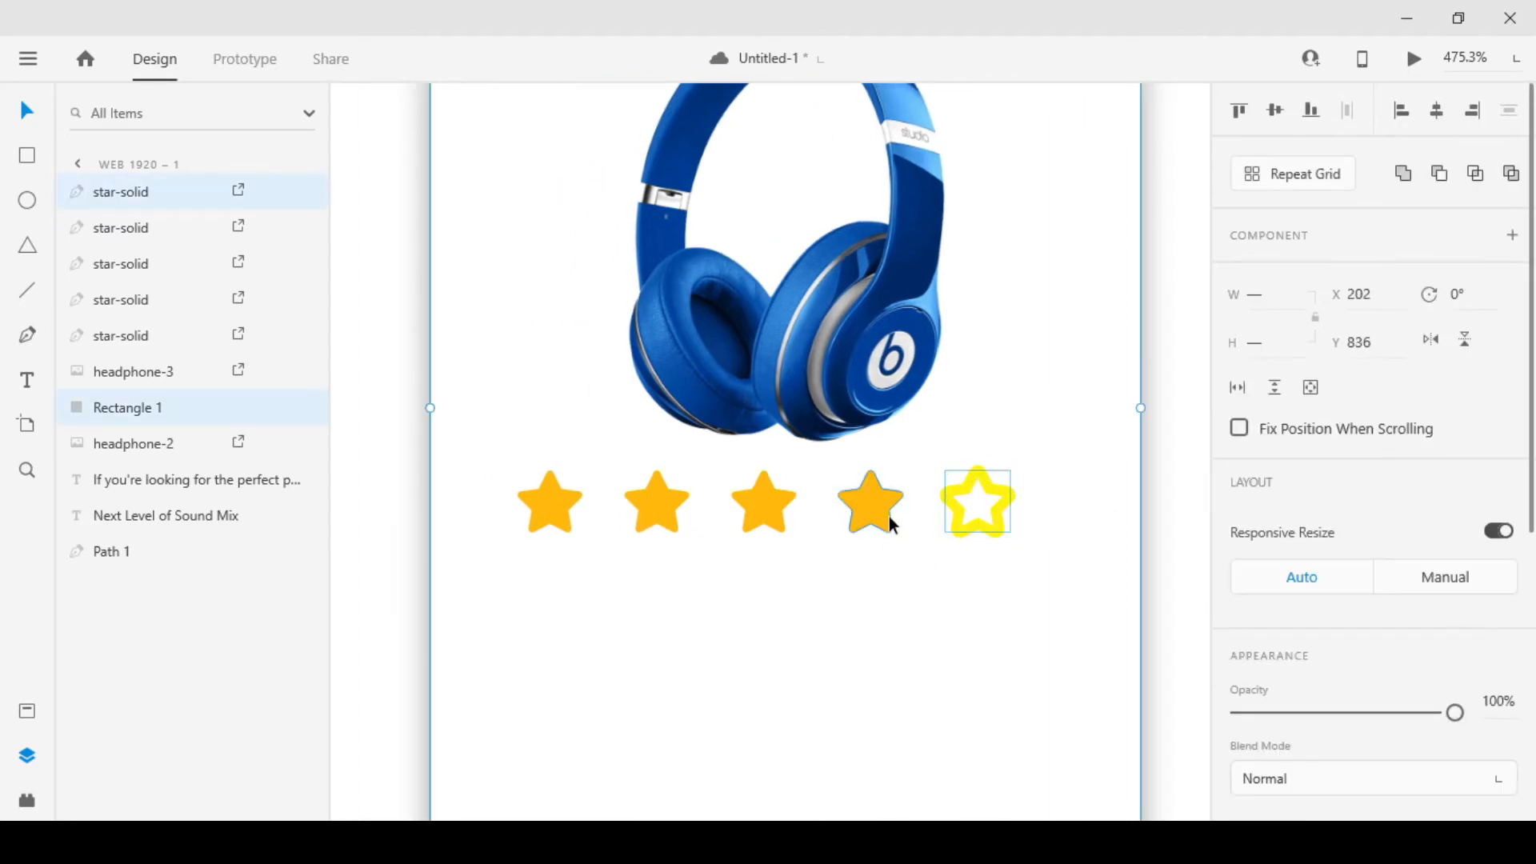
pyautogui.click(1202, 502)
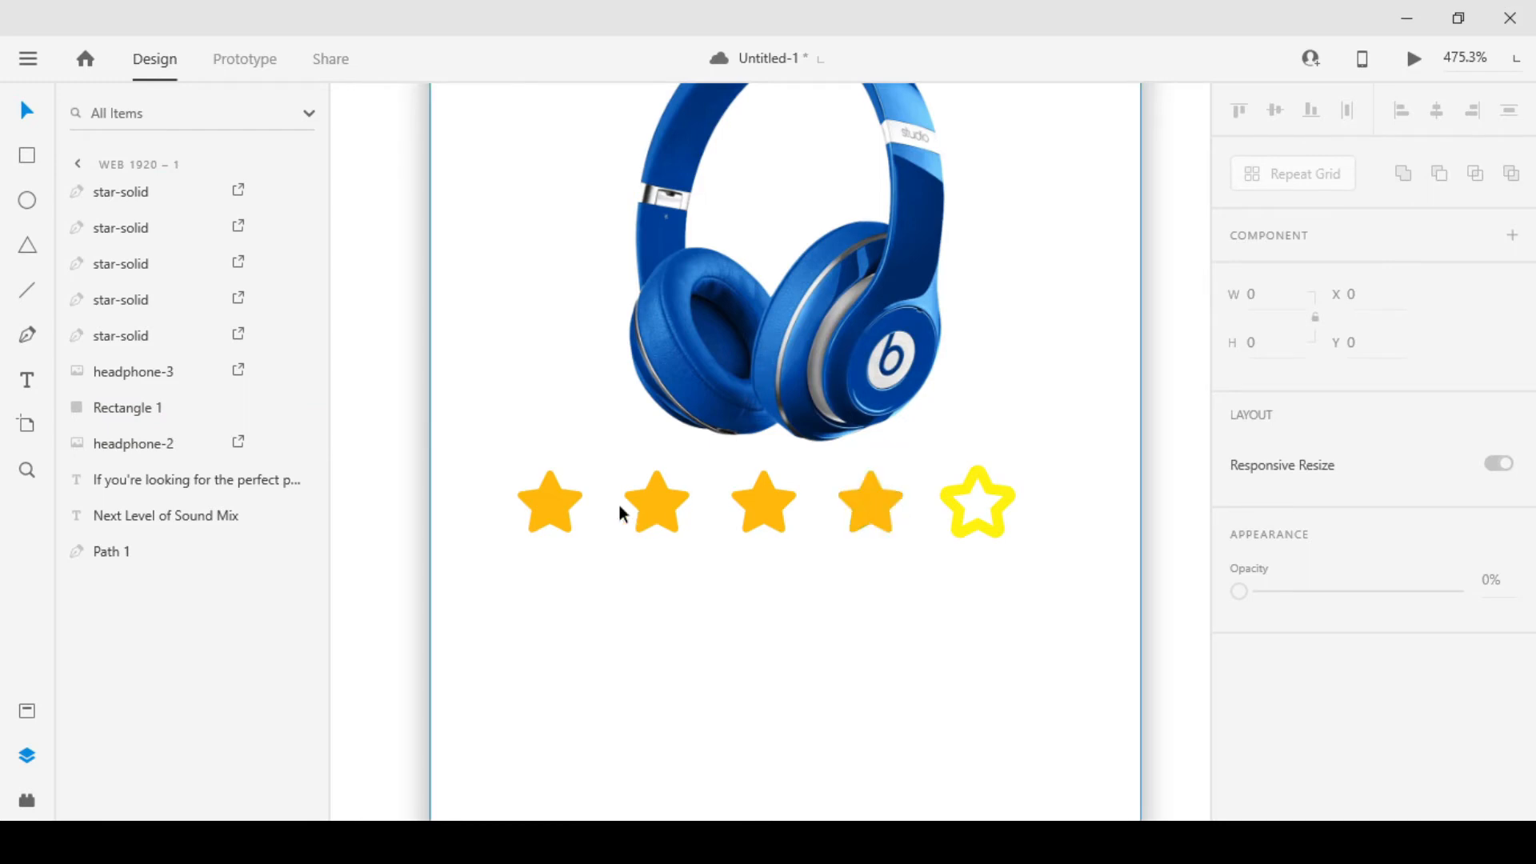
# Nudge the second star closer to the first, to X 236.45
pyautogui.click(651, 506)
pyautogui.press('Left')
# Nudge the third star closer to the second star, to X 254.45
pyautogui.press('Left')
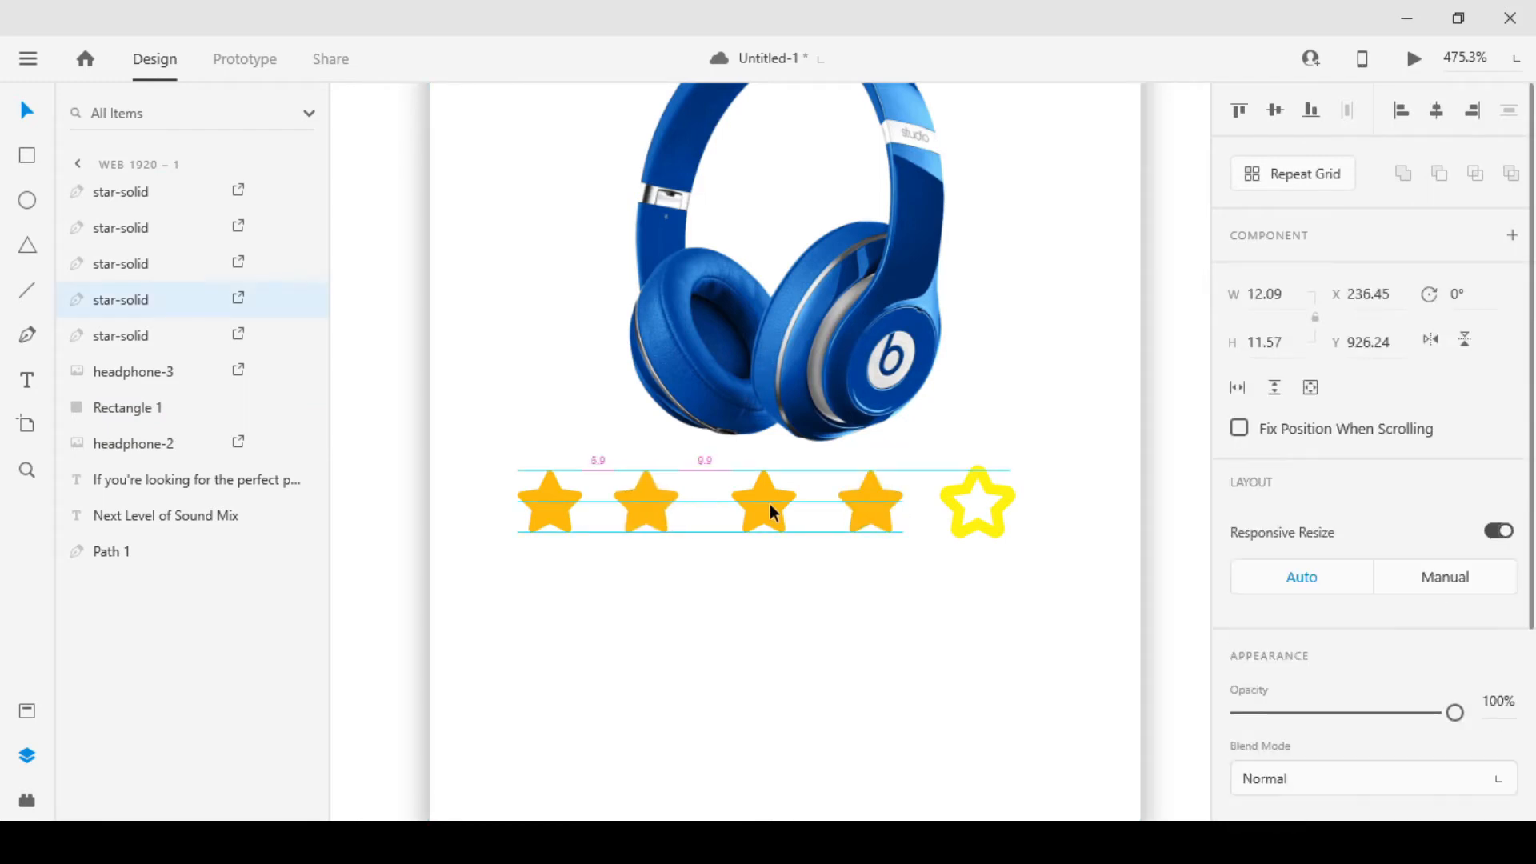
pyautogui.click(774, 504)
pyautogui.press('Left')
pyautogui.press('Left')
pyautogui.press('Left')
pyautogui.press('Left')
# Nudge the second star to X 235.45 and move the third star closer to it with a matching 4.9 gap
pyautogui.press('Left')
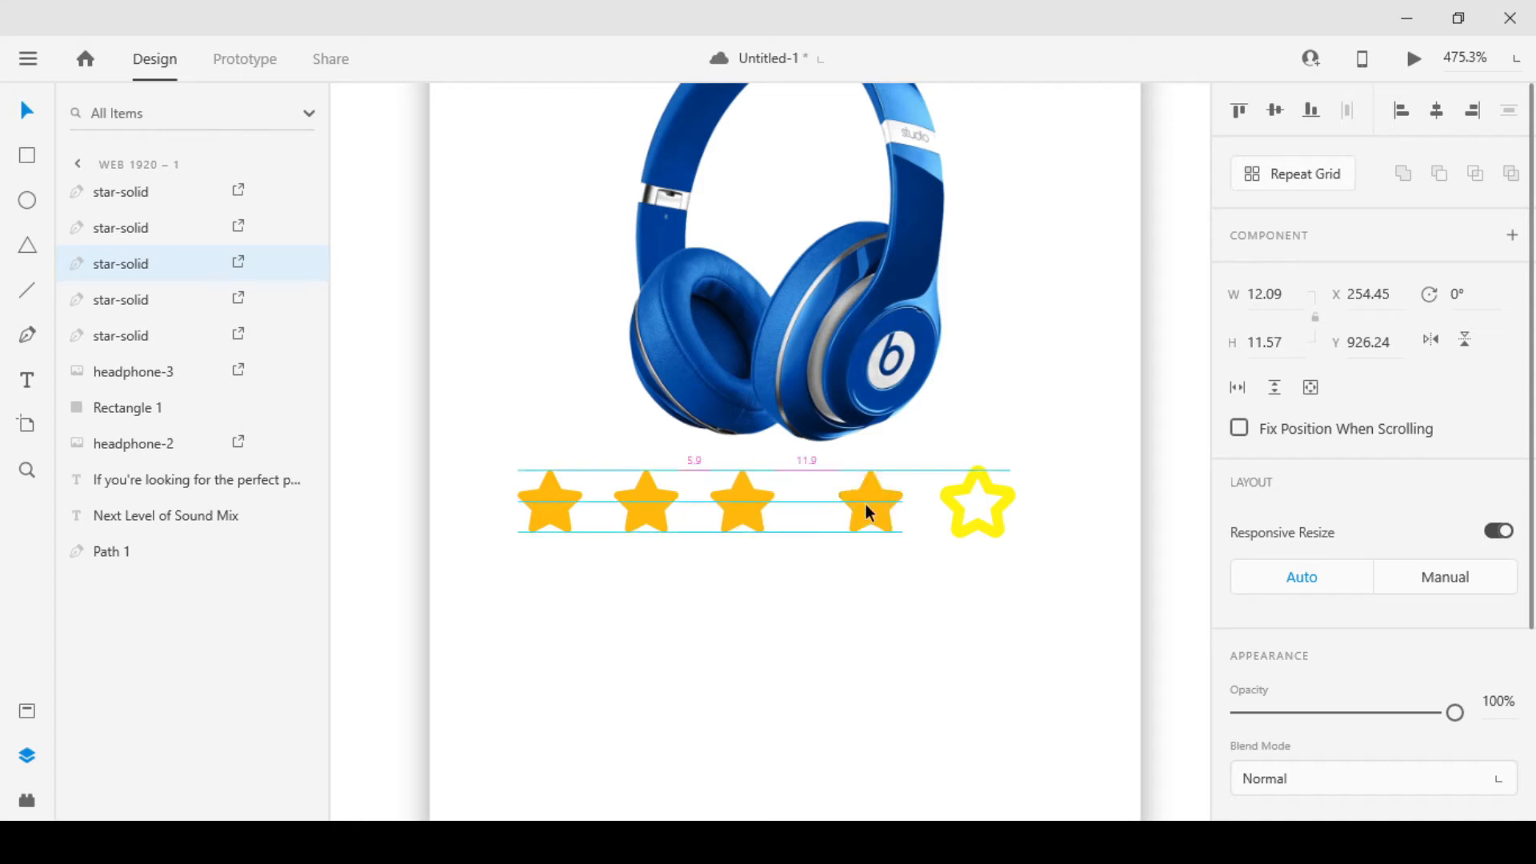
pyautogui.click(642, 499)
pyautogui.press('Left')
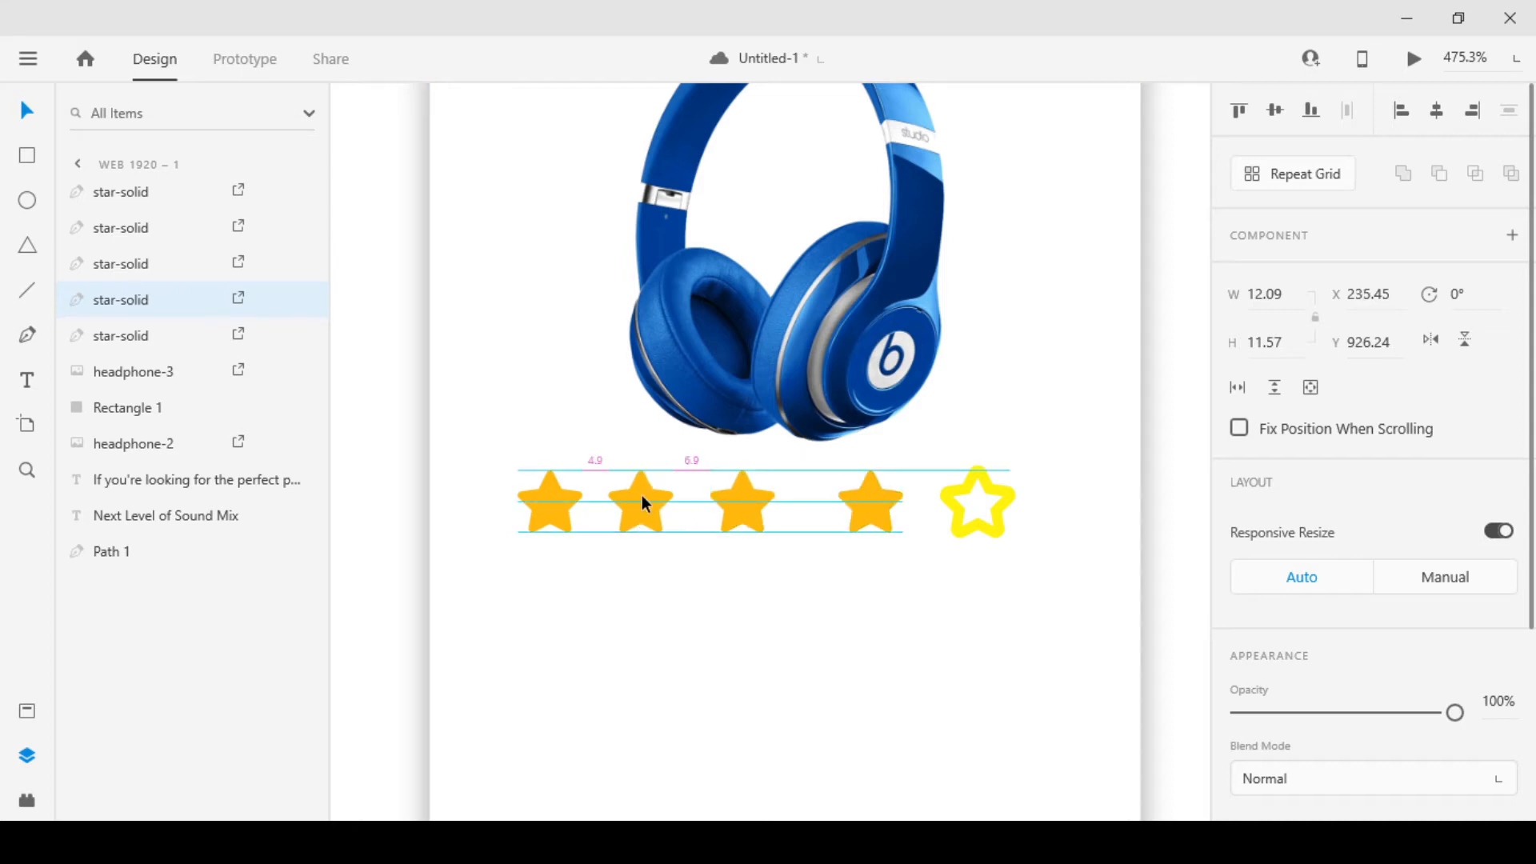
pyautogui.click(754, 500)
# Nudge the fourth star to X 269.45, leaving a 4.9 gap after the third star
pyautogui.press('Left')
pyautogui.click(872, 509)
pyautogui.press('Left')
pyautogui.press('Left')
pyautogui.press('Left')
pyautogui.press('Left')
pyautogui.press('Left')
pyautogui.press('Left')
pyautogui.press('Left')
pyautogui.press('Left')
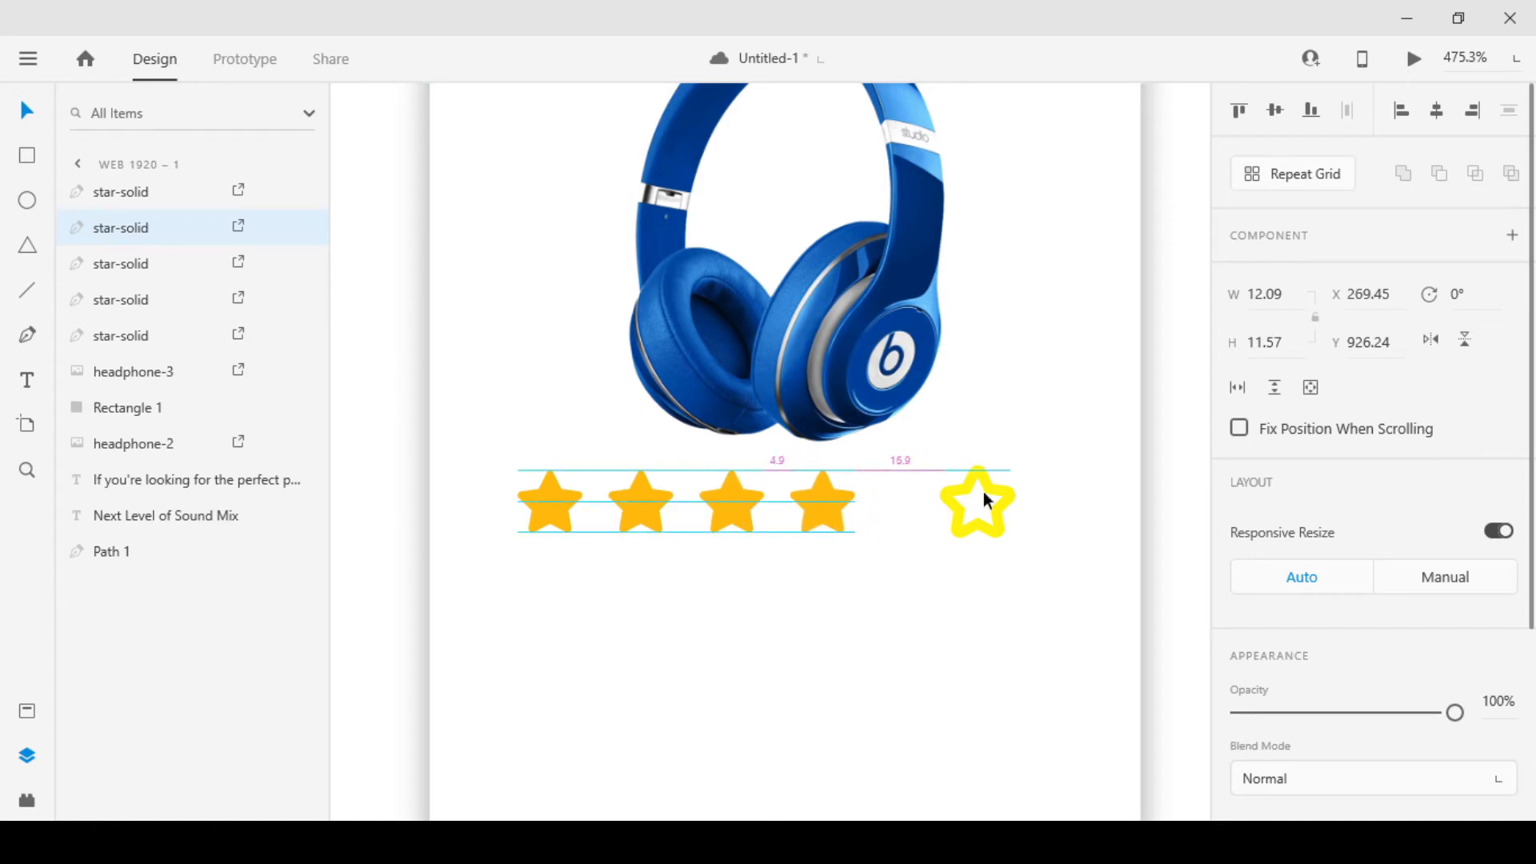
# Nudge the outlined fifth star closer to the fourth star, to X 286.45
pyautogui.click(1006, 494)
pyautogui.press('Left')
pyautogui.press('Left')
pyautogui.press('Left')
pyautogui.press('Left')
pyautogui.press('Left')
pyautogui.press('Left')
pyautogui.press('Left')
pyautogui.press('Left')
pyautogui.press('Left')
pyautogui.press('Left')
pyautogui.press('Left')
pyautogui.press('Left')
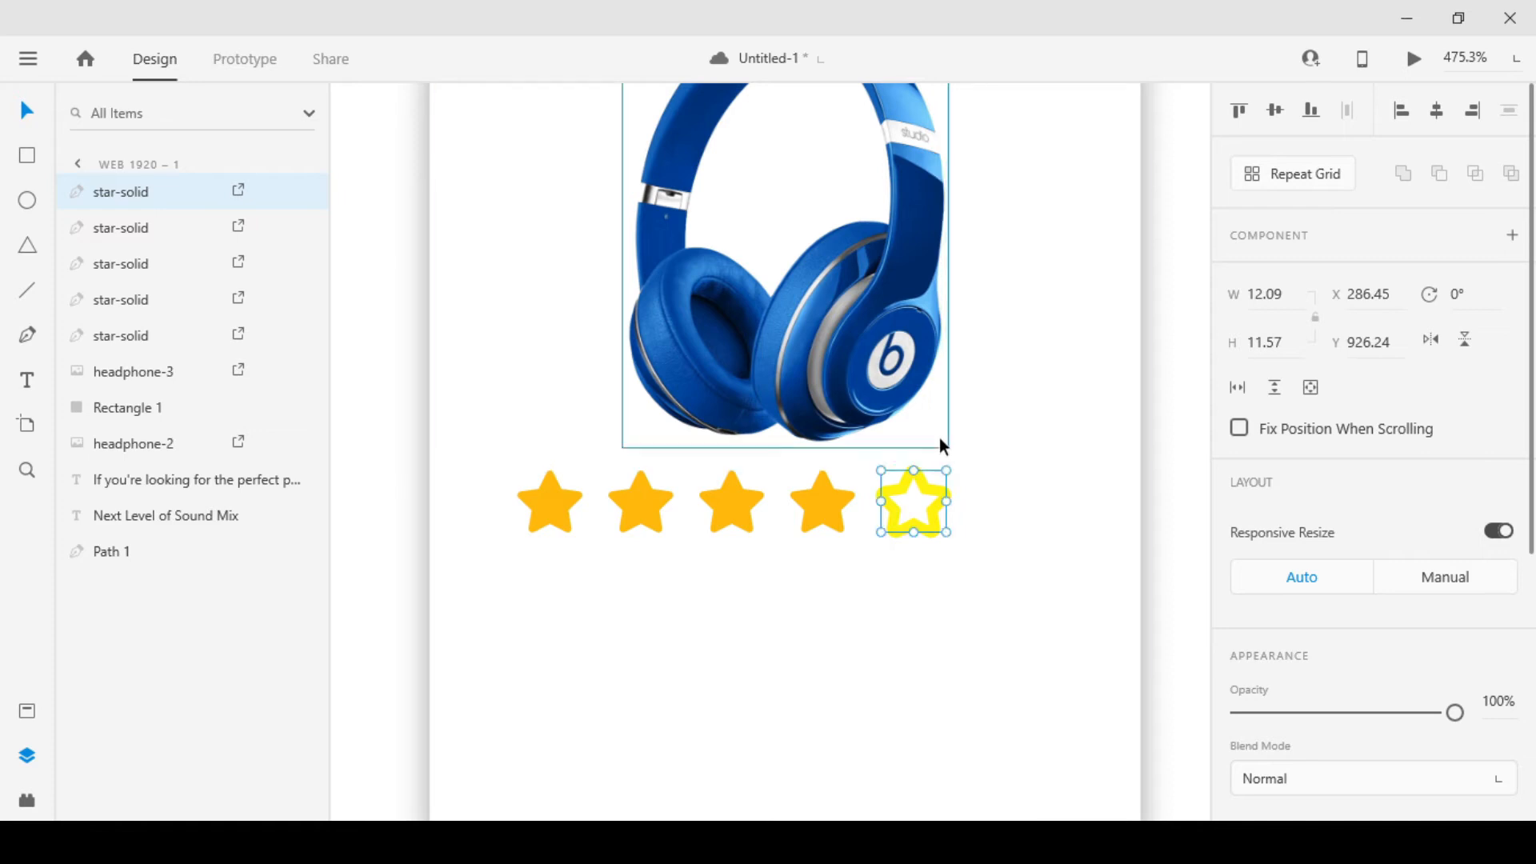
# Group all five rating stars into one object
pyautogui.keyDown('ctrl'); pyautogui.scroll(-4, 942, 472); pyautogui.keyUp('ctrl')
pyautogui.keyDown('shift'); pyautogui.click(894, 477); pyautogui.keyUp('shift')
pyautogui.keyDown('shift'); pyautogui.click(844, 480); pyautogui.keyUp('shift')
pyautogui.keyDown('shift'); pyautogui.click(805, 480); pyautogui.keyUp('shift')
pyautogui.keyDown('shift'); pyautogui.click(761, 479); pyautogui.keyUp('shift')
pyautogui.hotkey('ctrl', 'g')
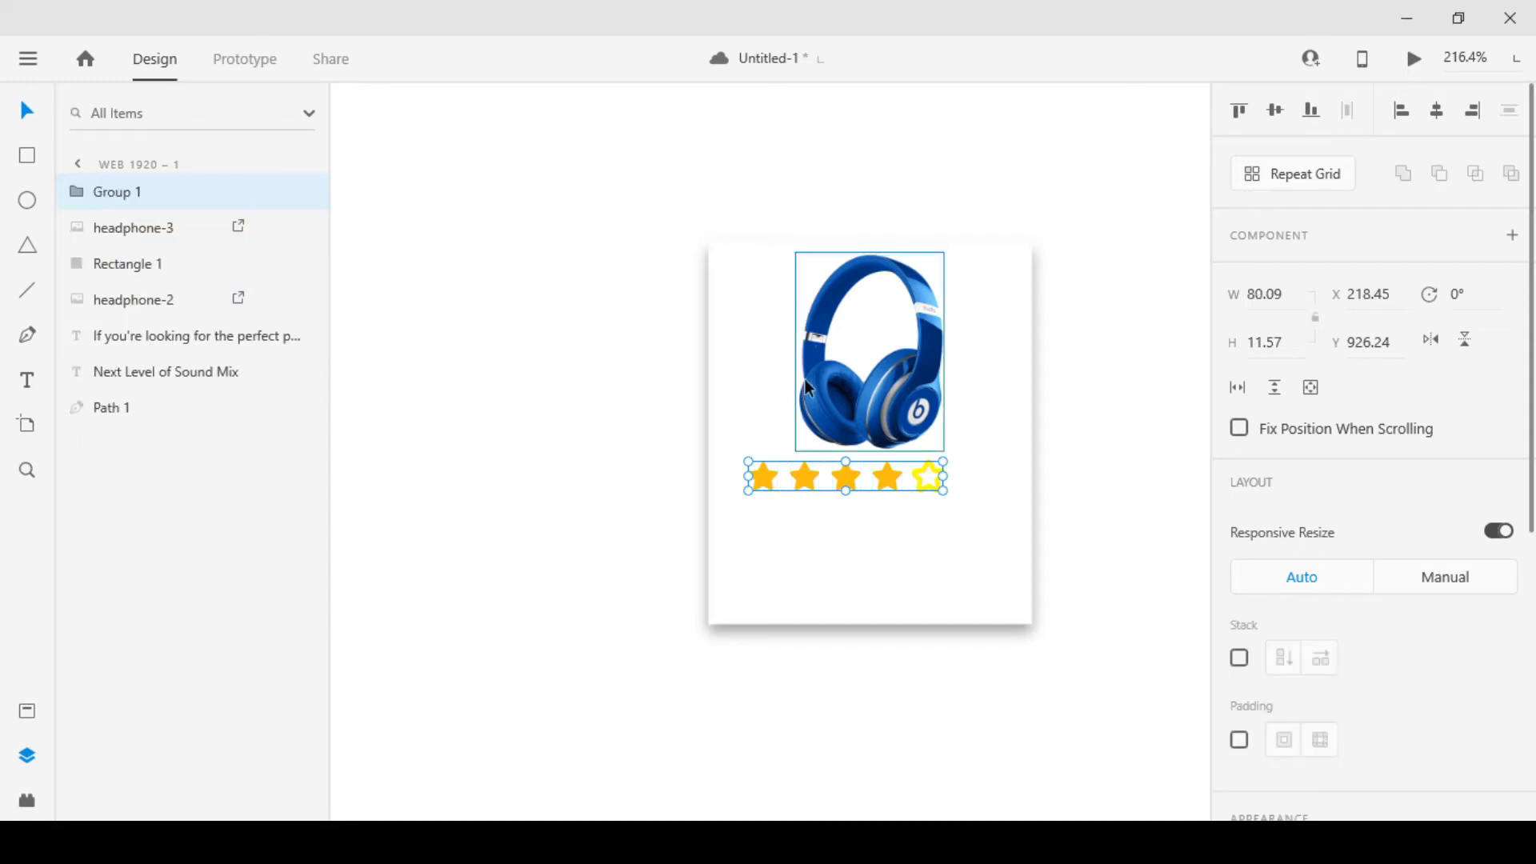
# Centre the star group horizontally on the white card
pyautogui.keyDown('shift'); pyautogui.click(990, 388); pyautogui.keyUp('shift')
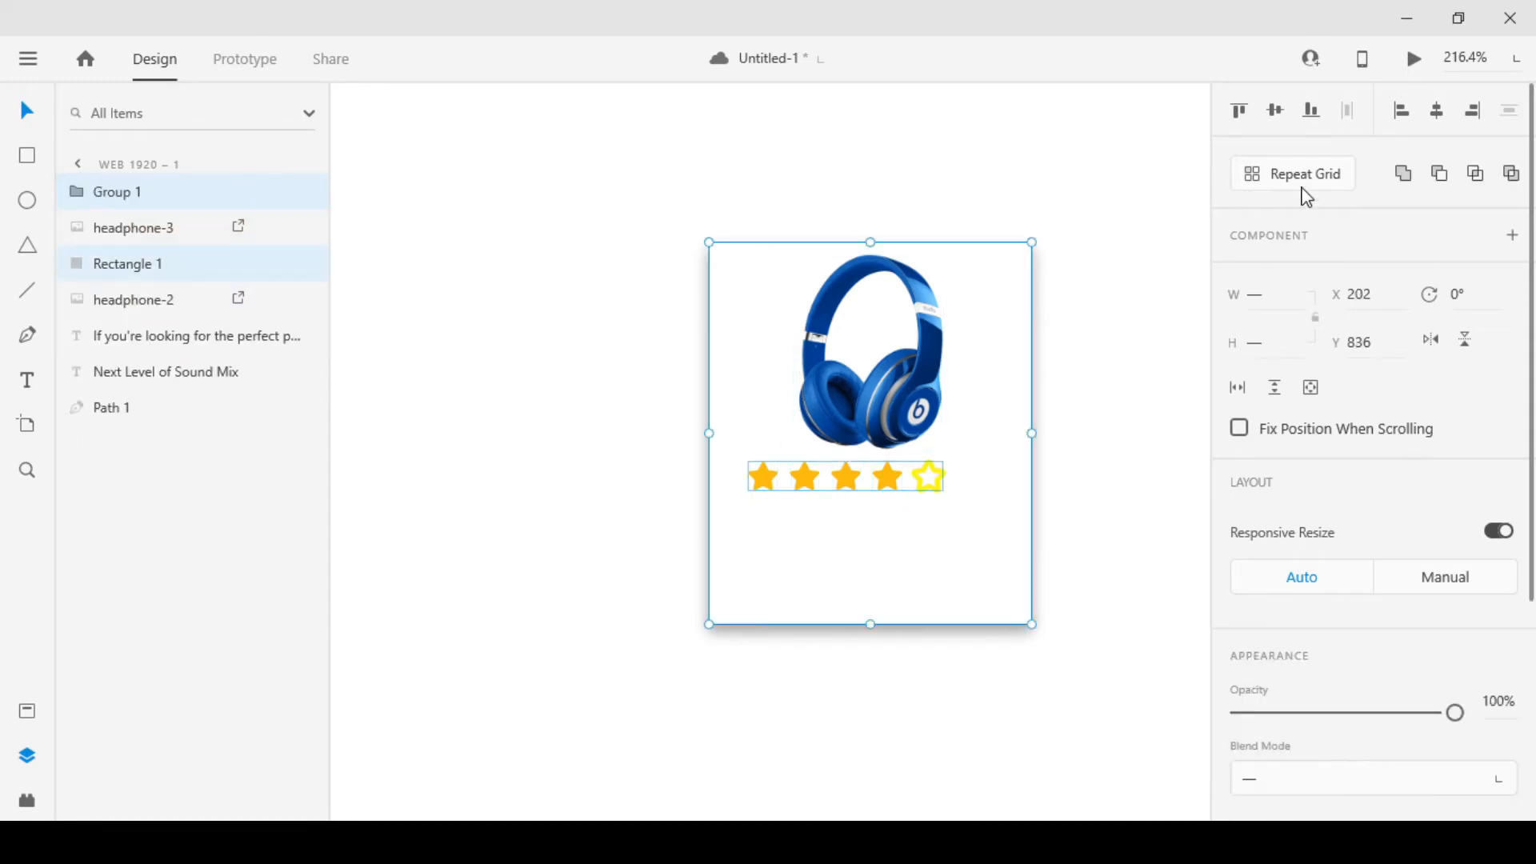
pyautogui.click(1437, 112)
pyautogui.click(1048, 329)
# Nudge the star group down below the headphones to Y 929.24
pyautogui.hscroll(2, 1001, 453)
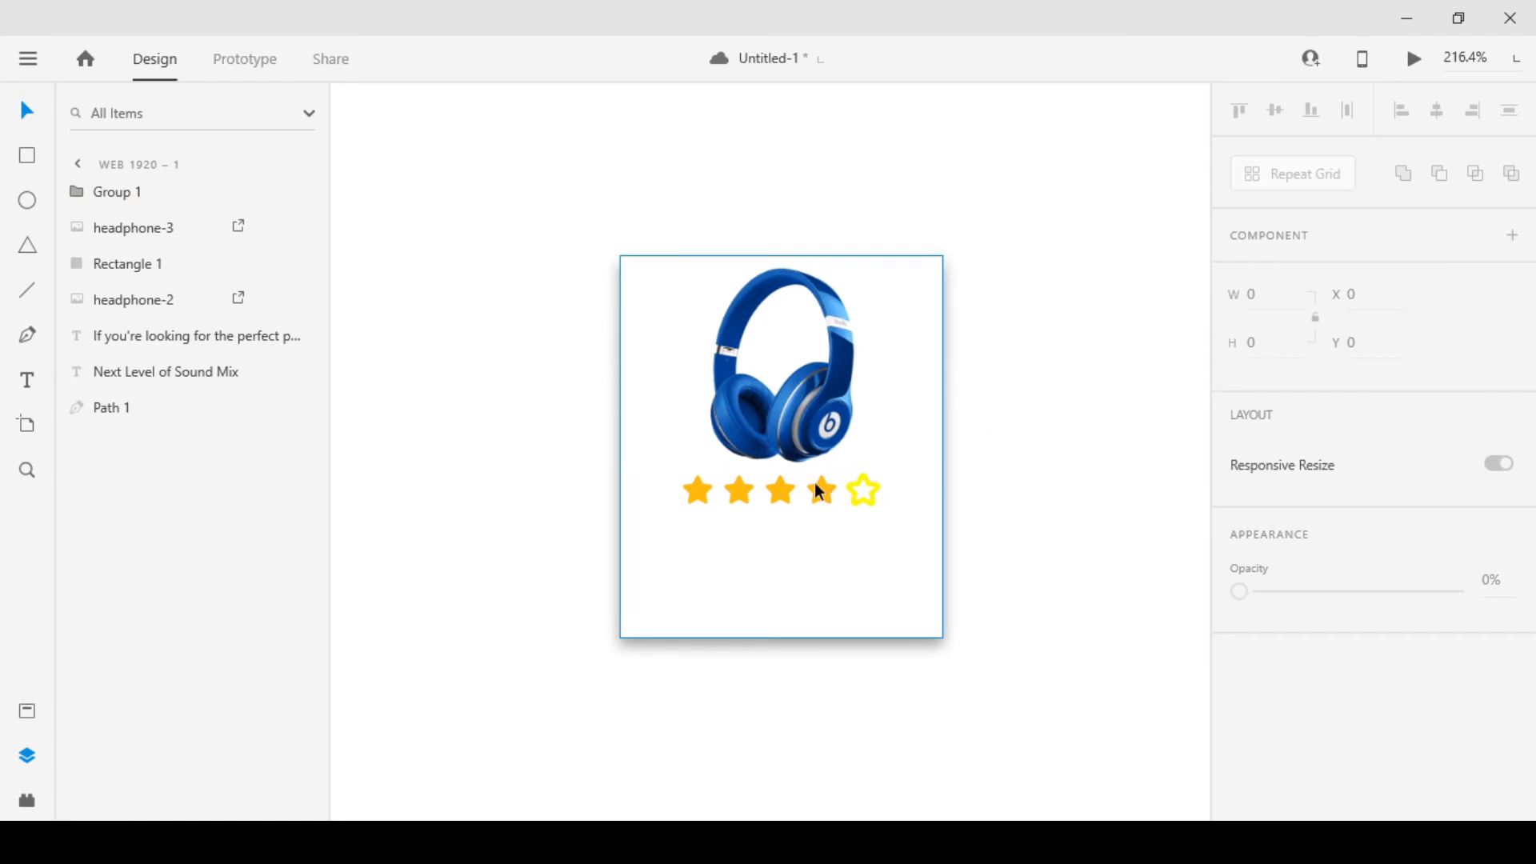
pyautogui.scroll(-5, 848, 504)
pyautogui.scroll(5, 963, 516)
pyautogui.scroll(-1, 632, 512)
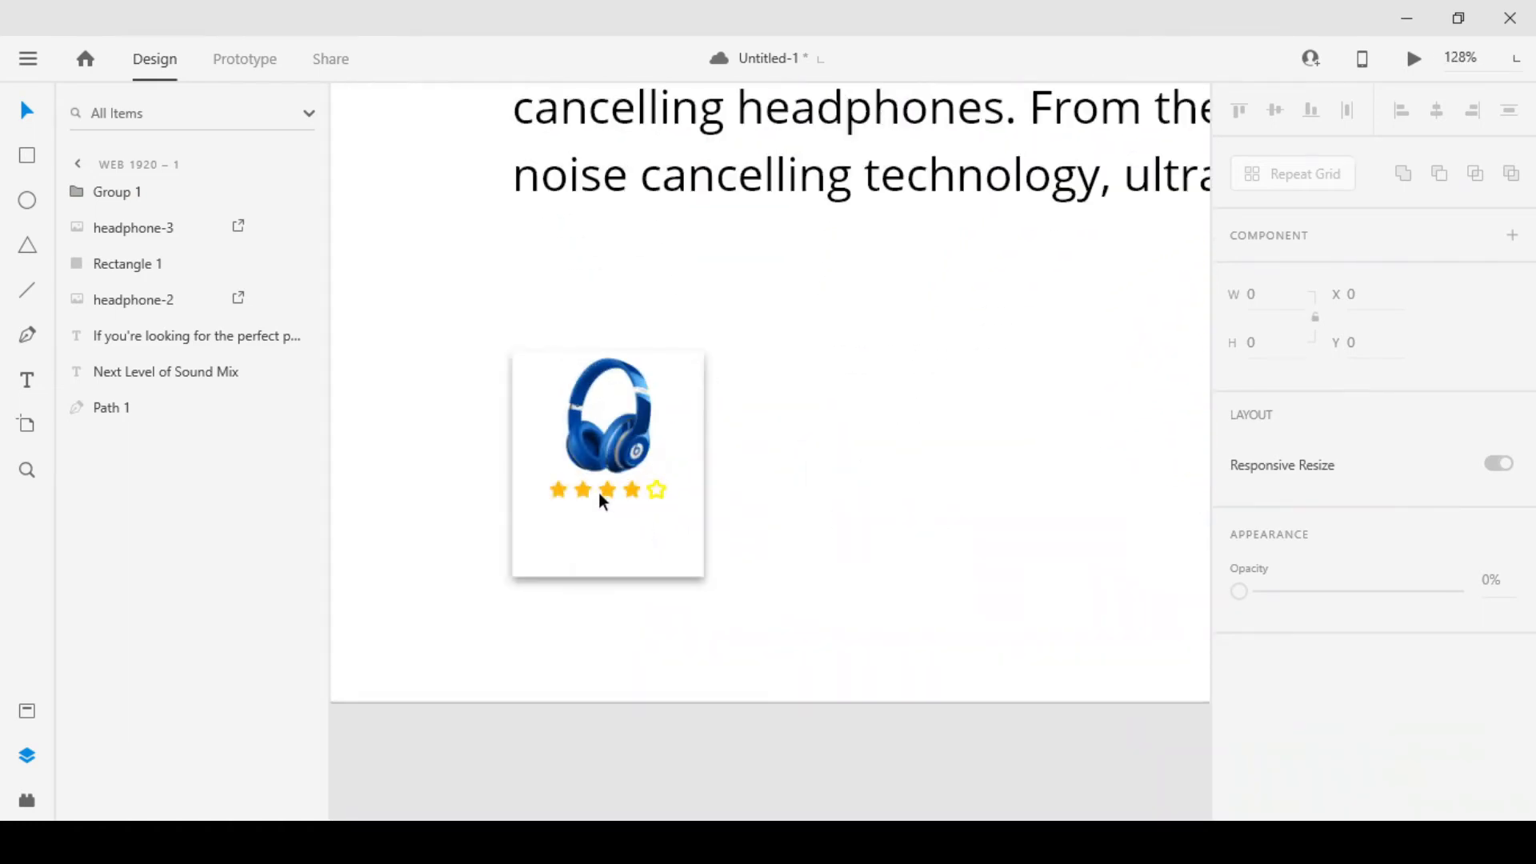
pyautogui.scroll(2, 604, 496)
pyautogui.click(648, 481)
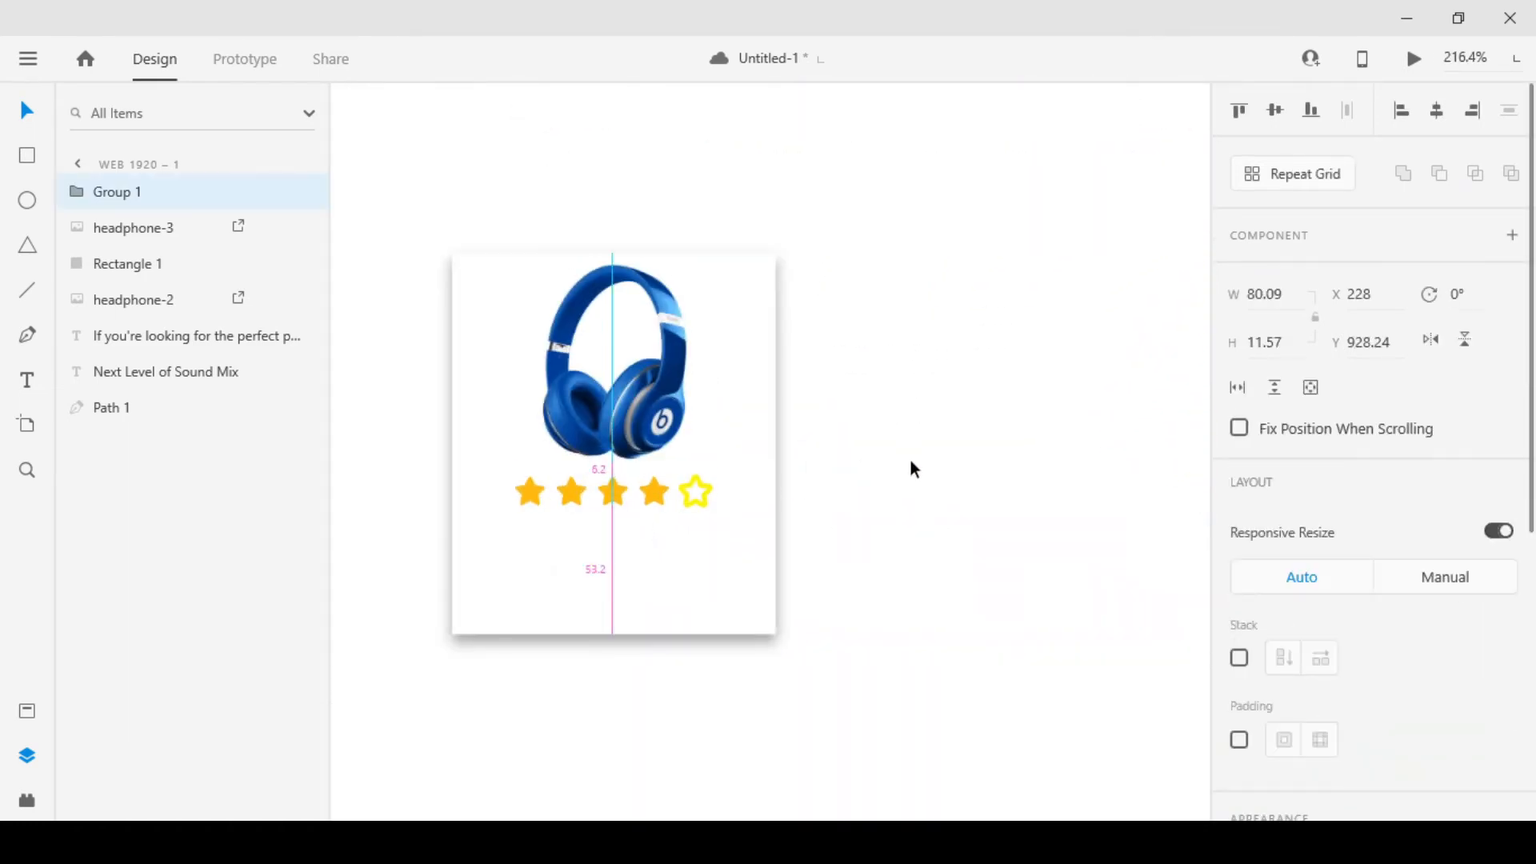
pyautogui.press('Down')
pyautogui.click(843, 480)
pyautogui.moveTo(578, 566); pyautogui.dragTo(658, 528)
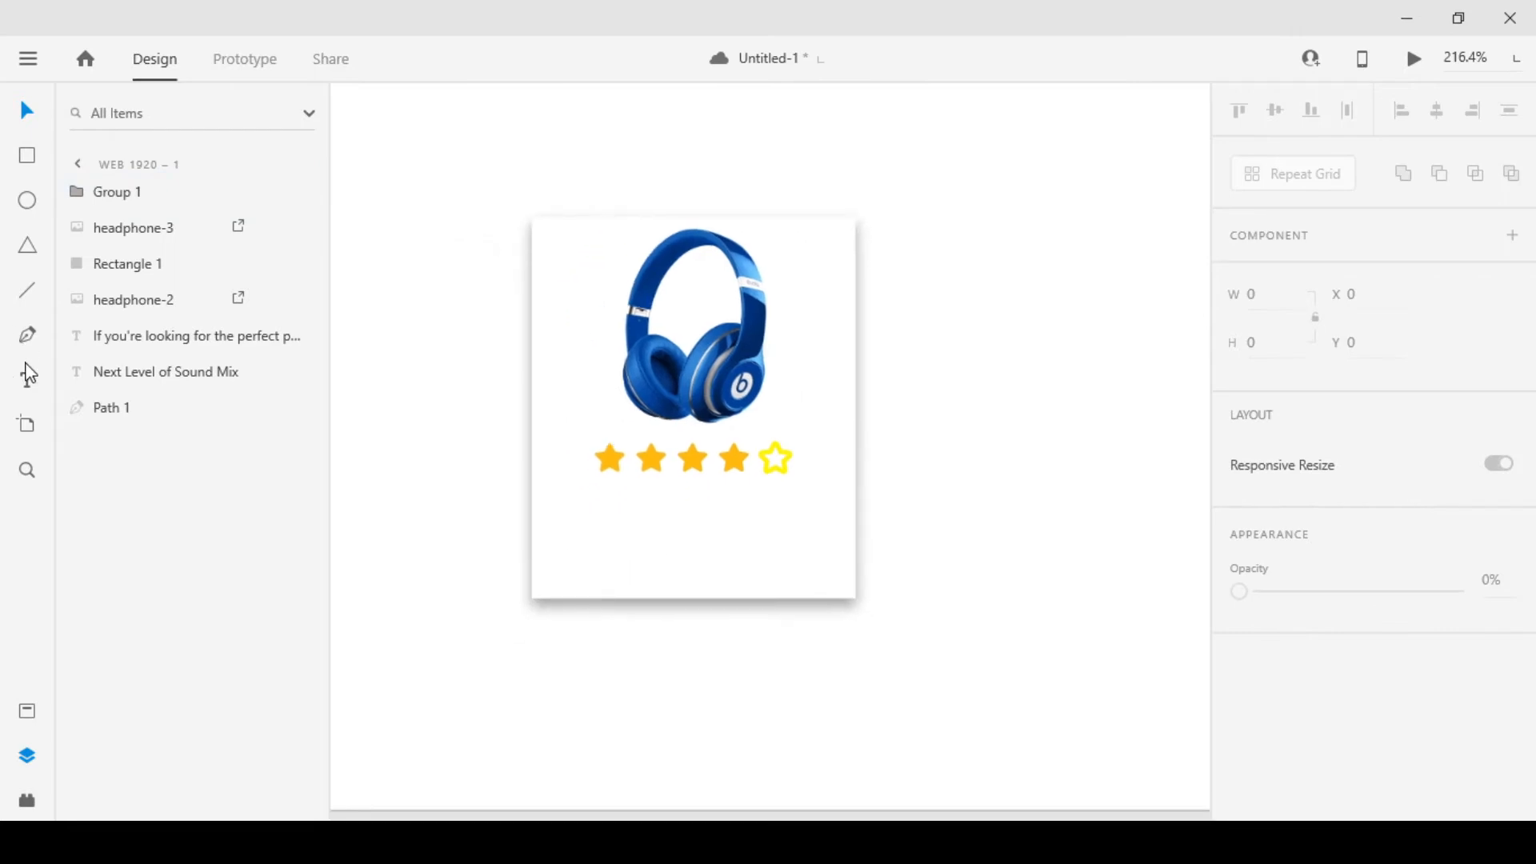
pyautogui.click(591, 547)
pyautogui.scroll(-2, 1329, 623)
pyautogui.click(1240, 644)
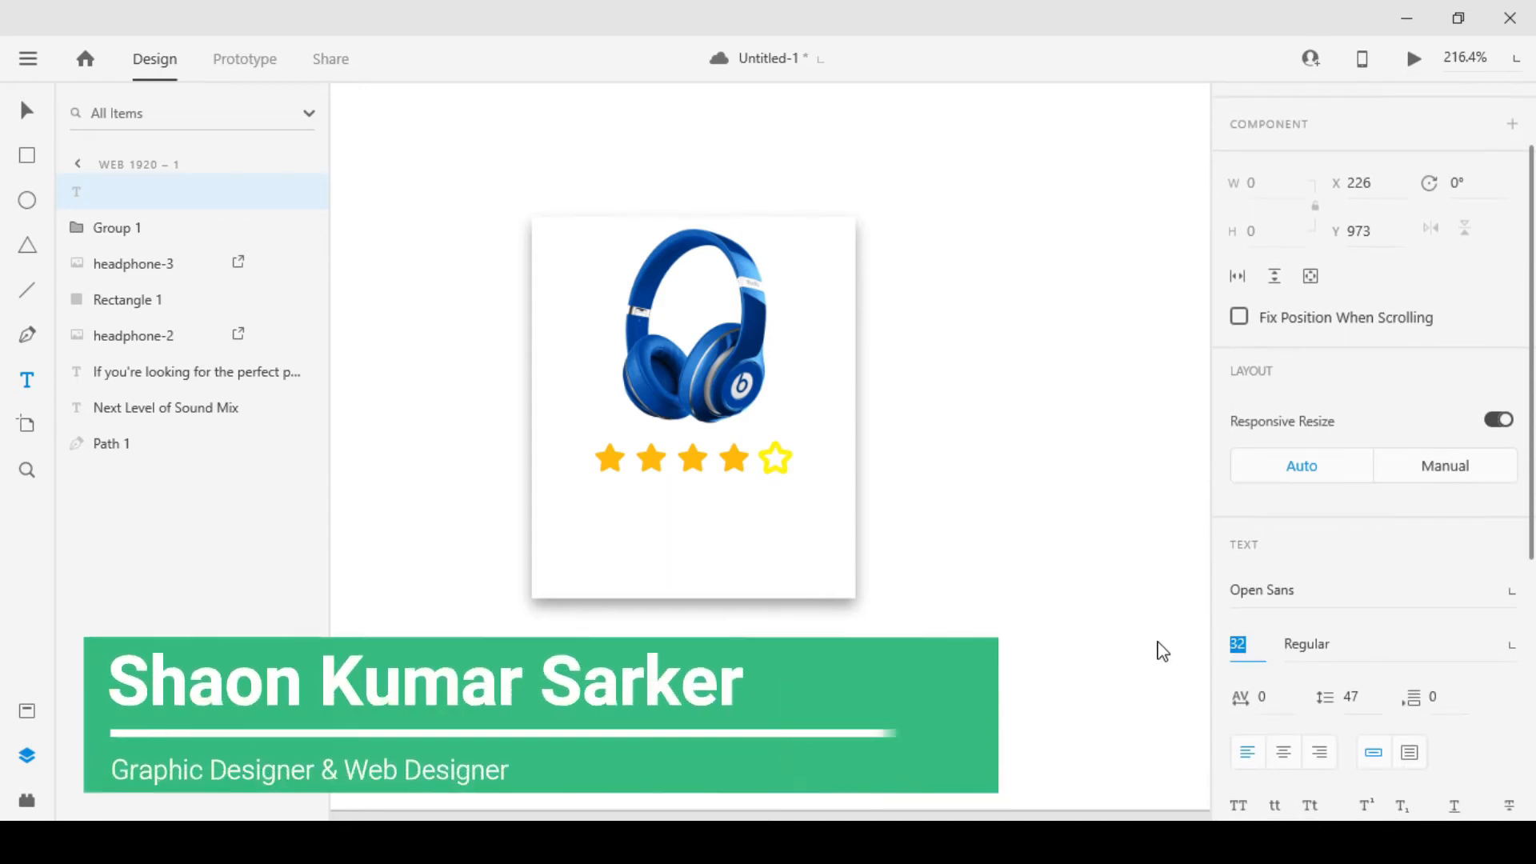
pyautogui.write('2')
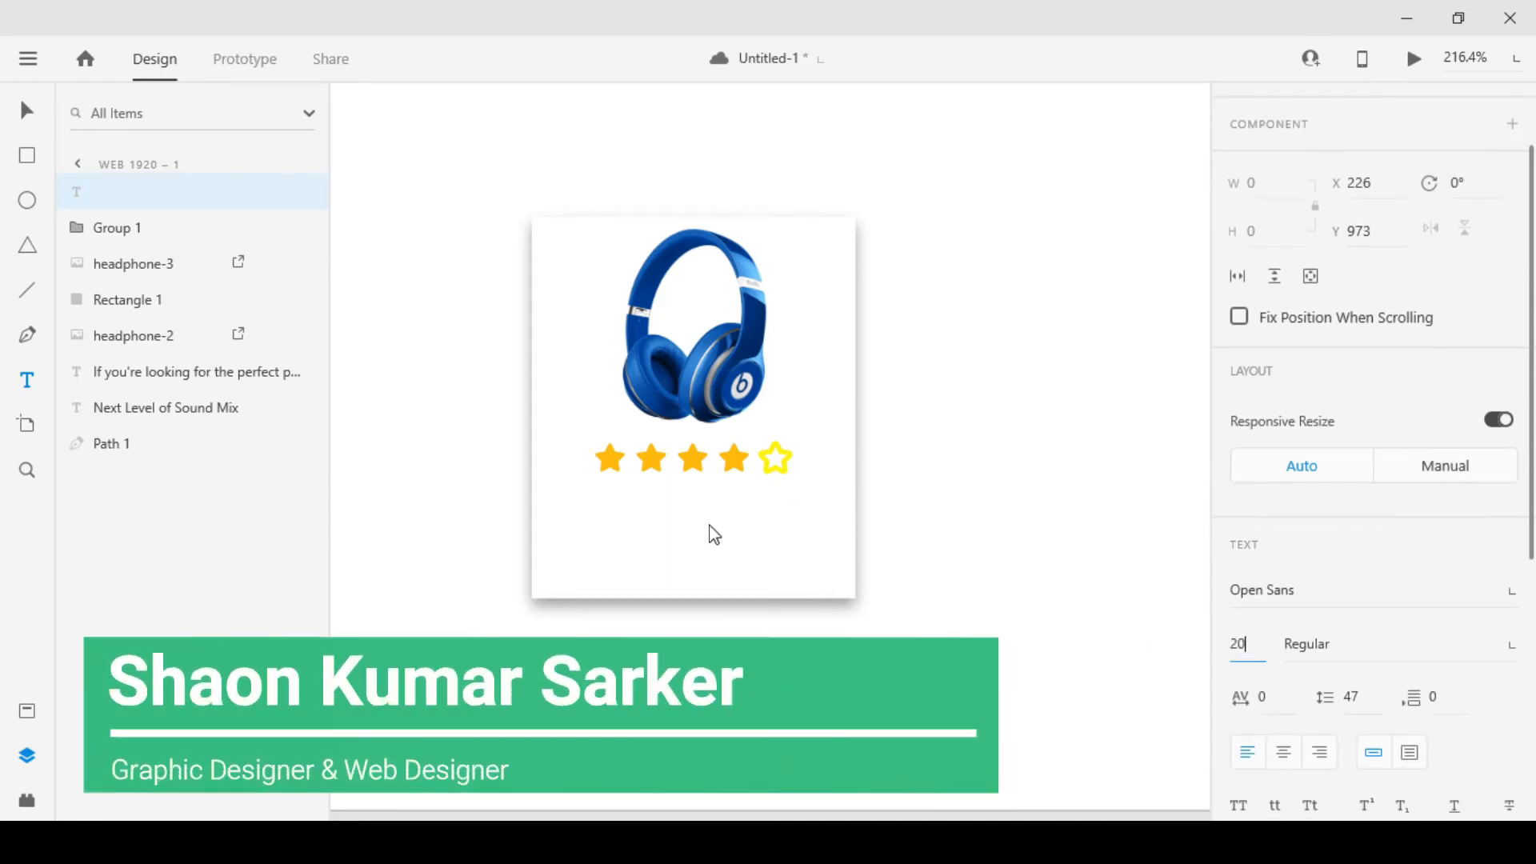
pyautogui.click(637, 526)
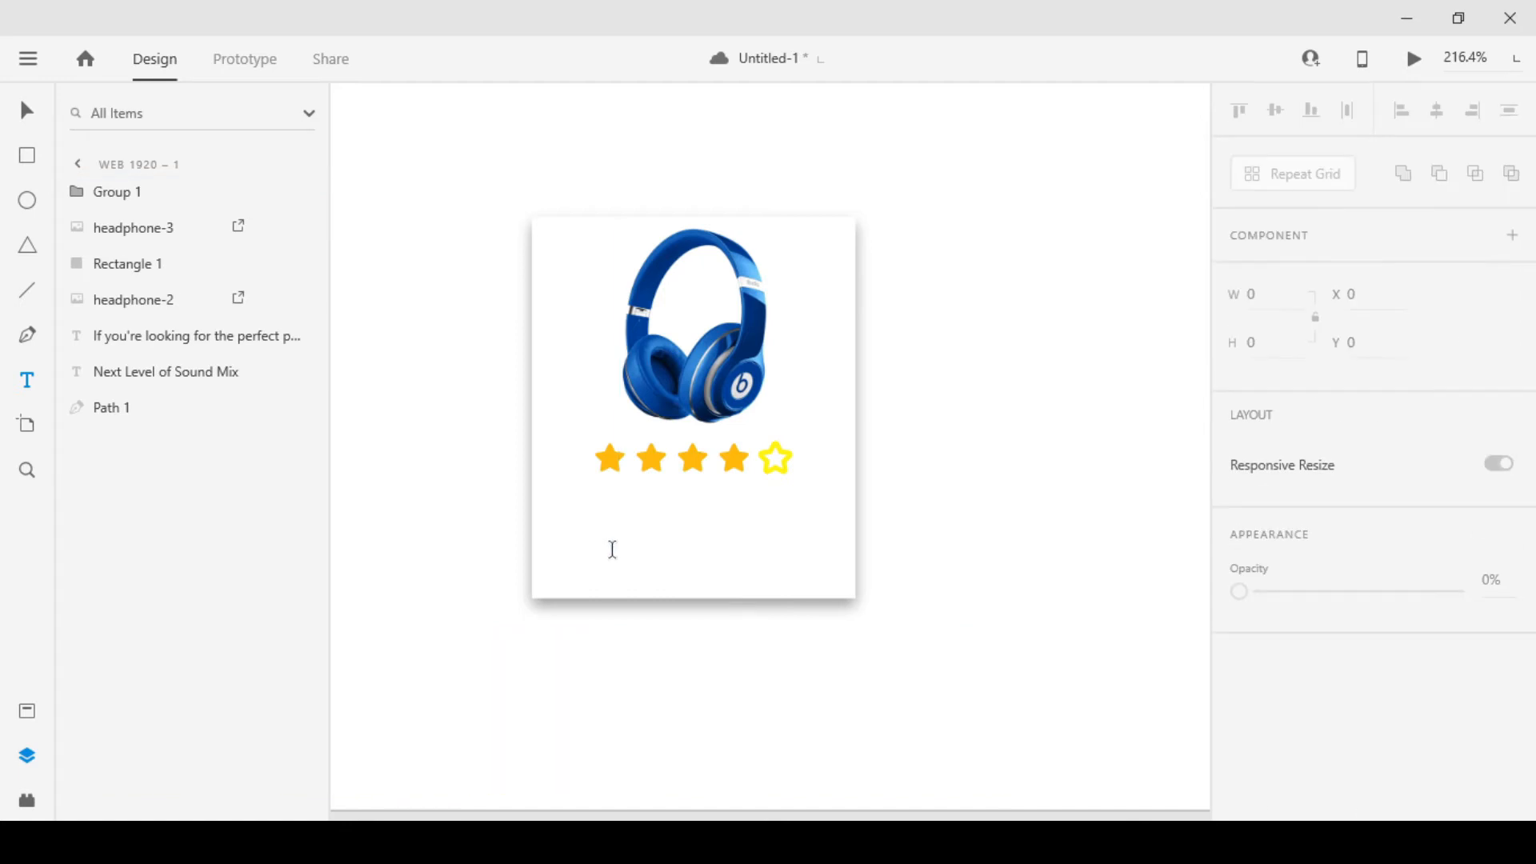
# Add the text "Beast solos" below the star row and scale it down to size 18
pyautogui.click(610, 550)
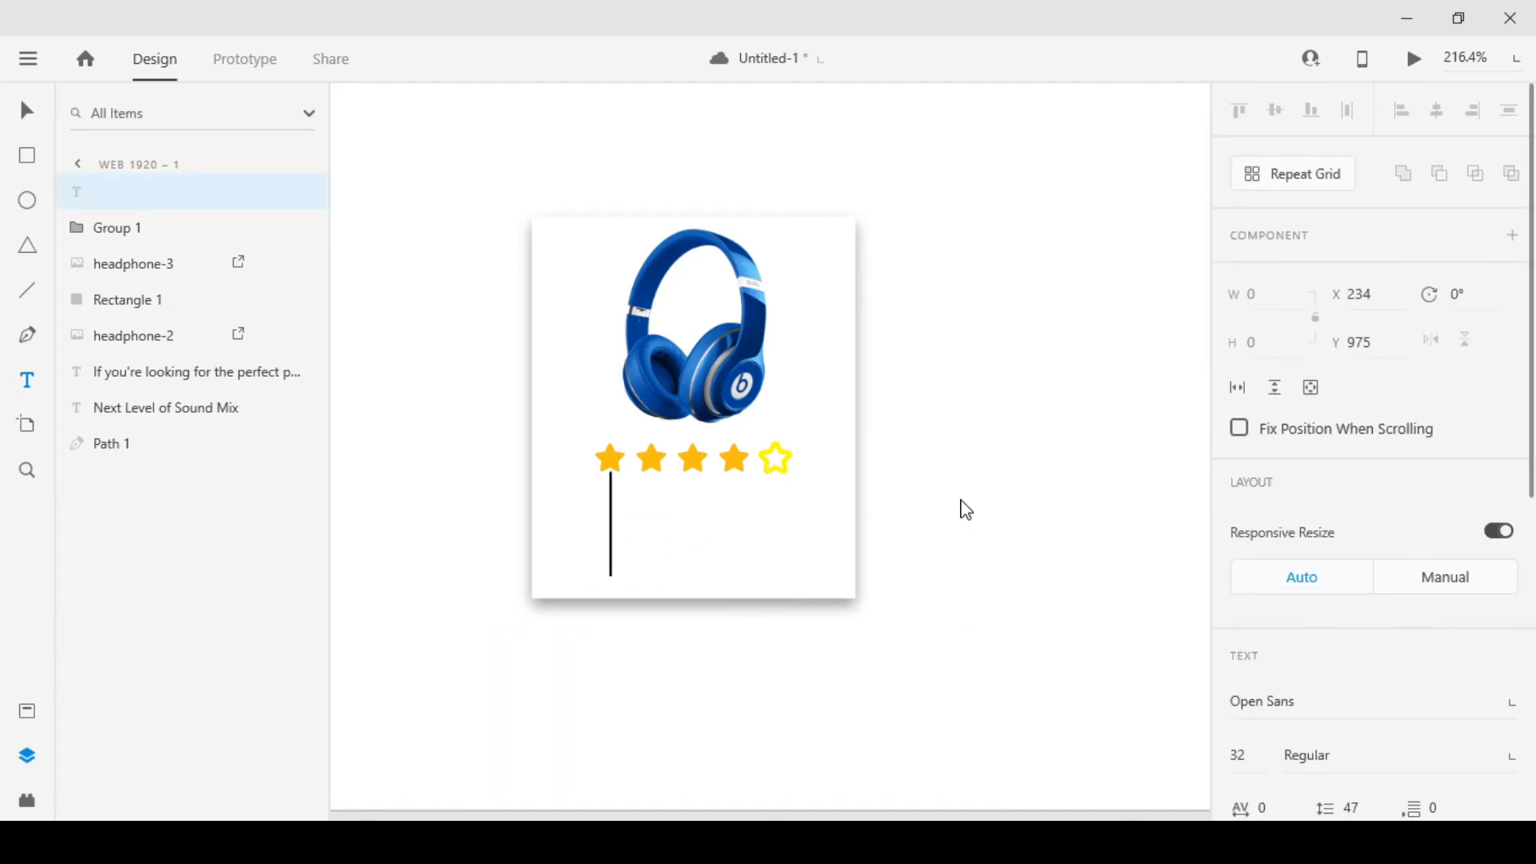
pyautogui.write('S')
pyautogui.press('BackSpace')
pyautogui.write('Bw')
pyautogui.press('BackSpace')
pyautogui.write('eas')
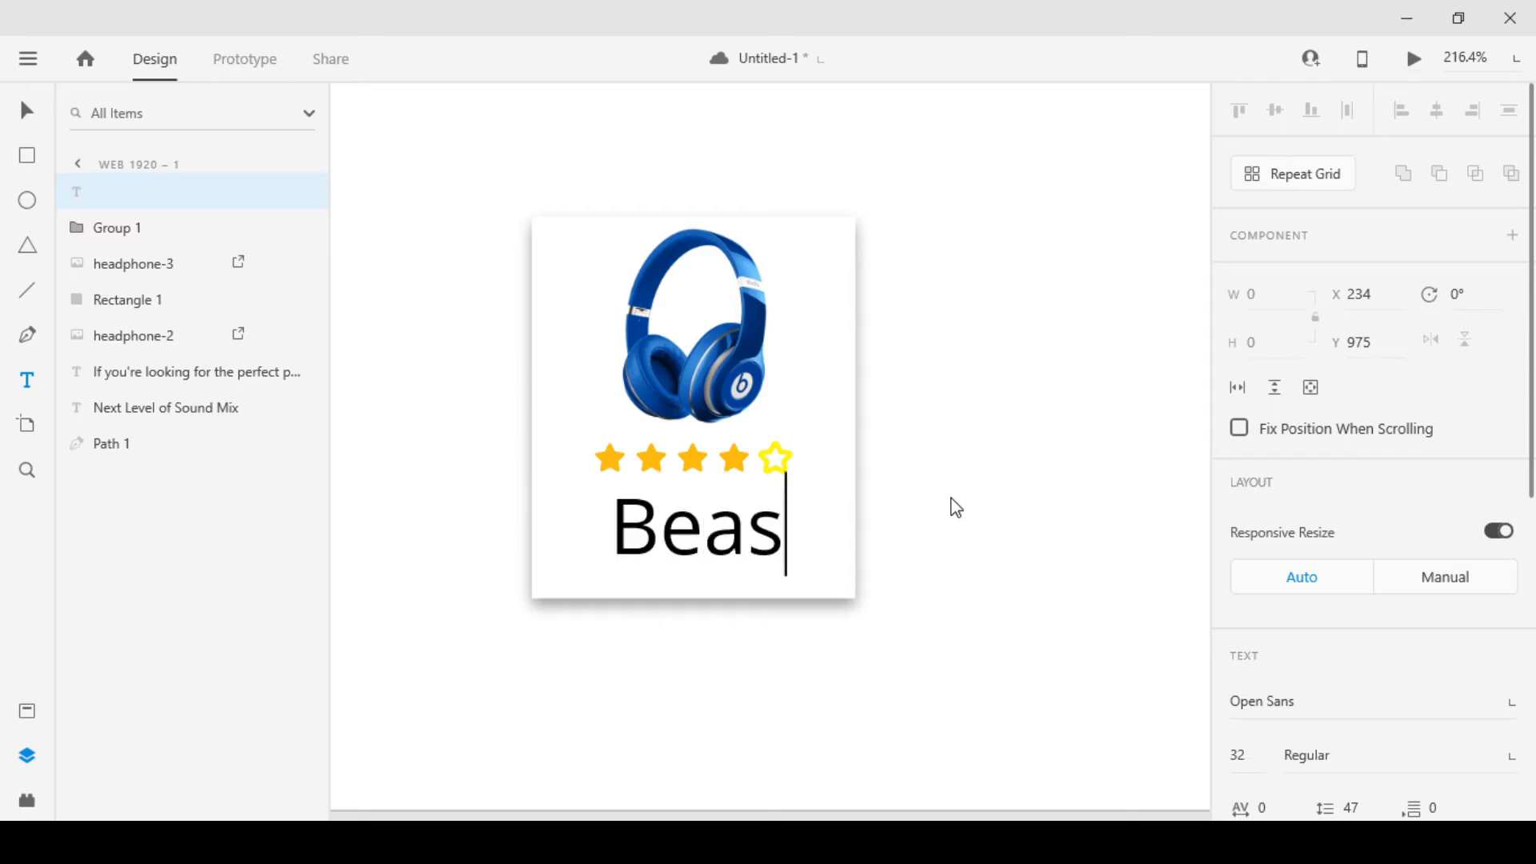
pyautogui.write('t so')
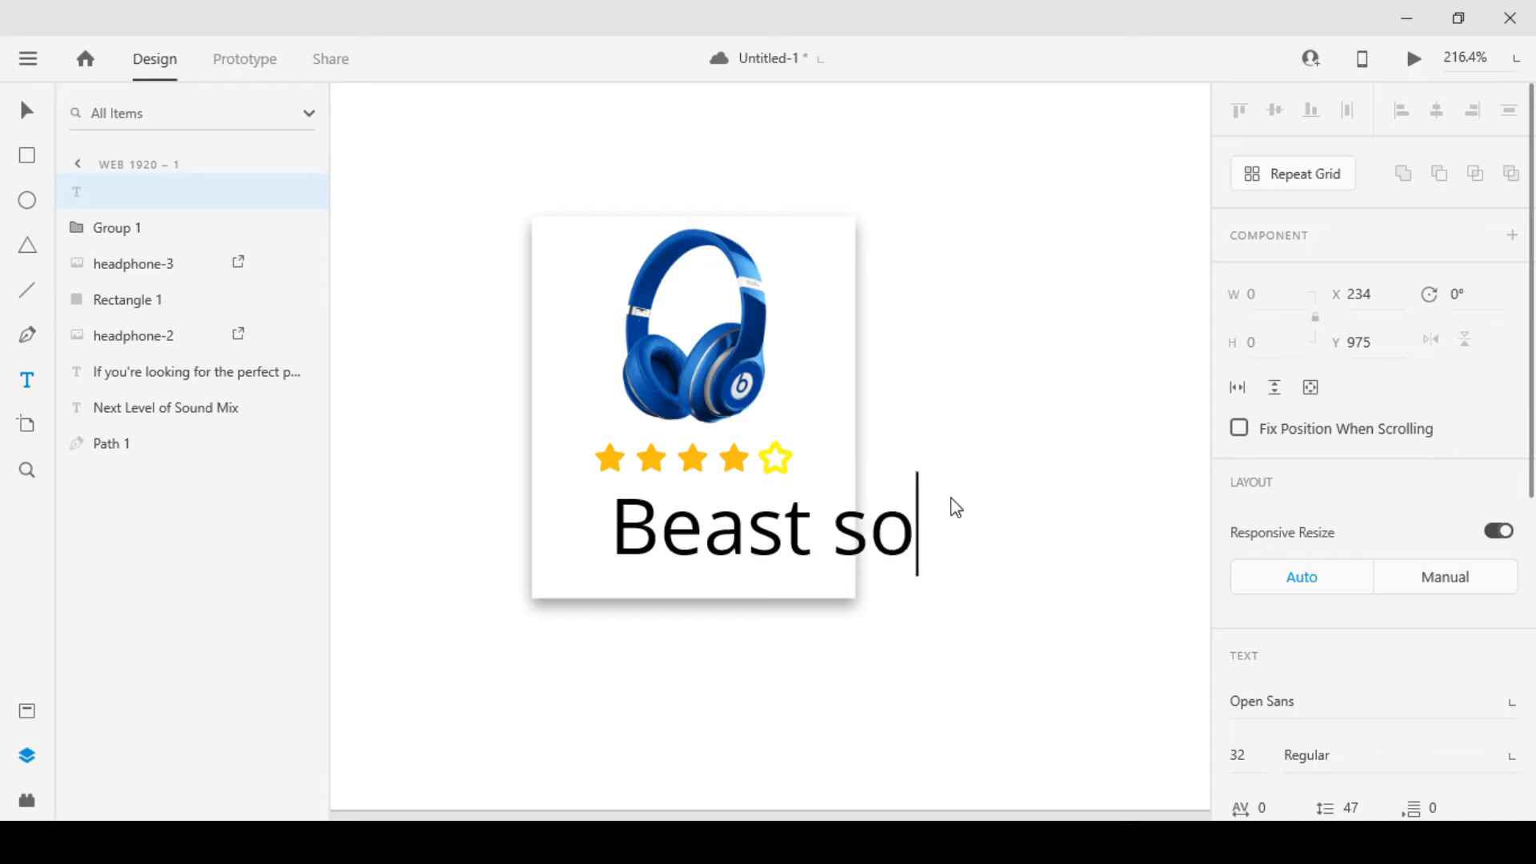
pyautogui.write('los')
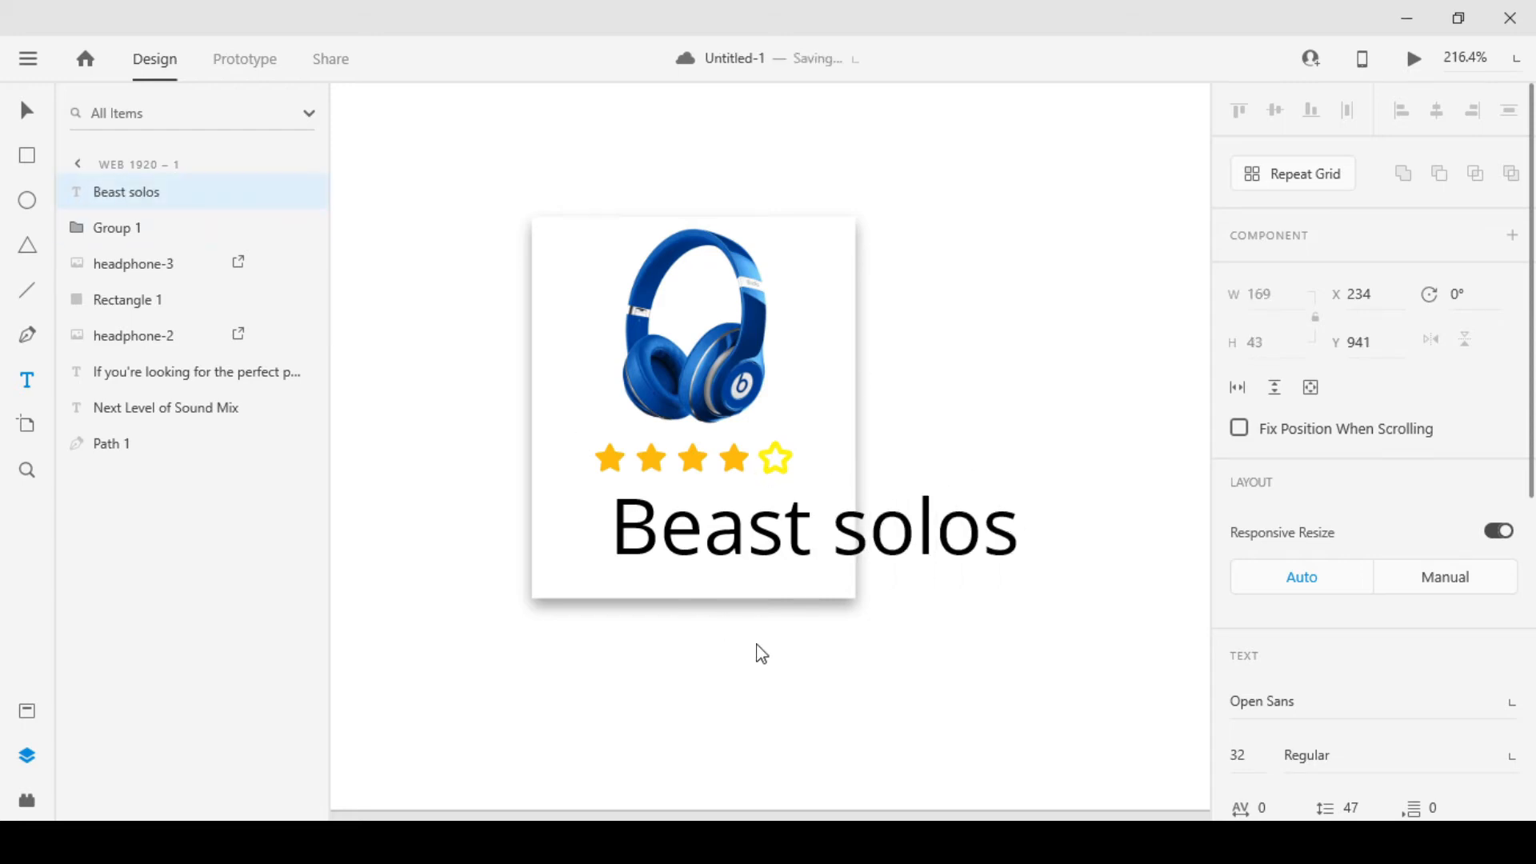
pyautogui.press('Escape')
pyautogui.moveTo(814, 578); pyautogui.dragTo(729, 530)
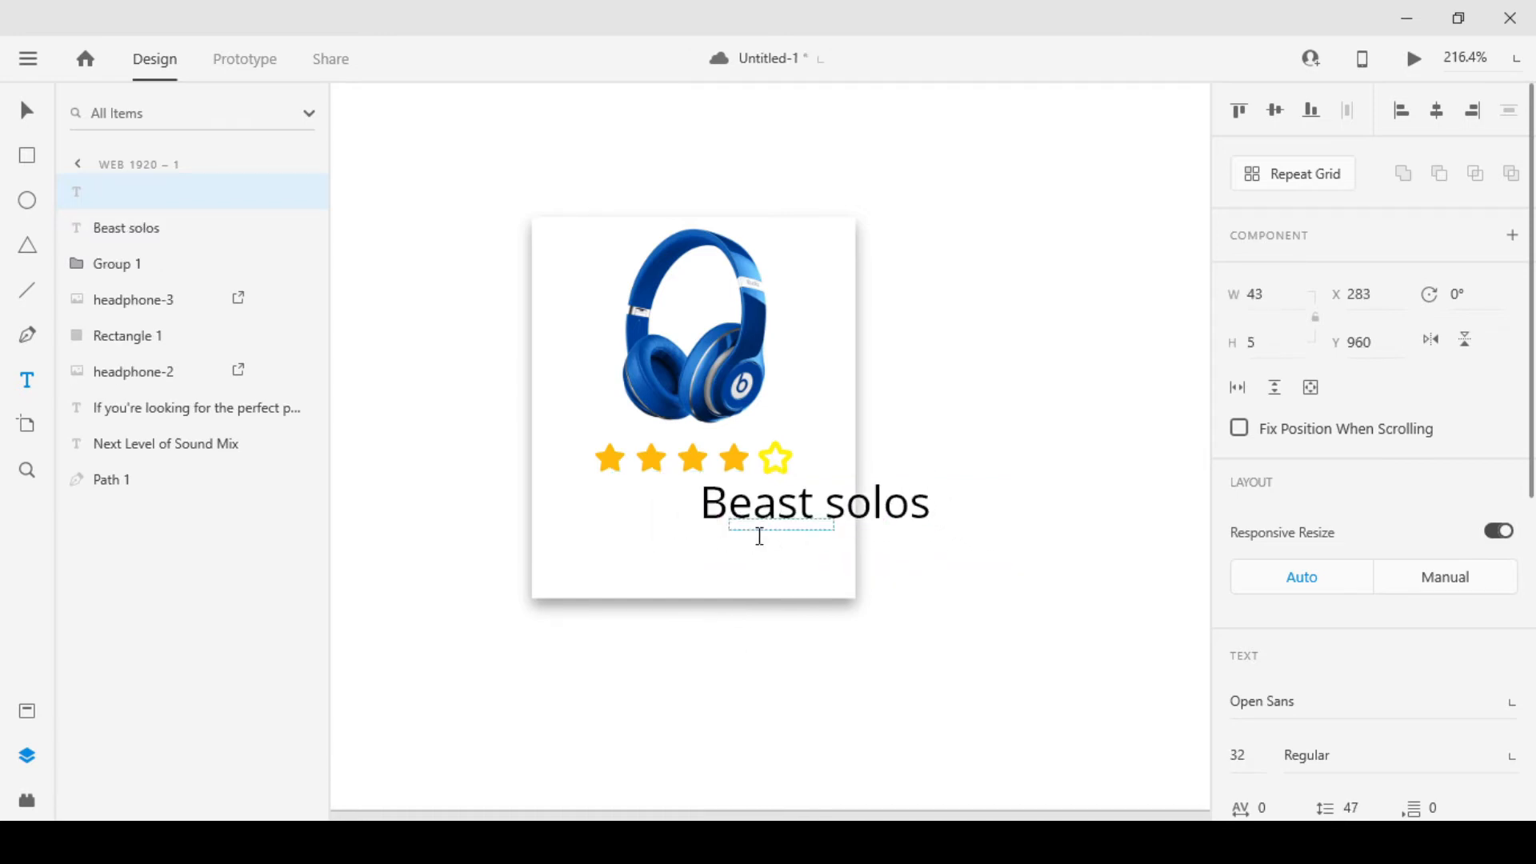
# Move the "Beast solos" text inside the card beneath the stars, to X 221, Y 948
pyautogui.write('V')
pyautogui.press('BackSpace')
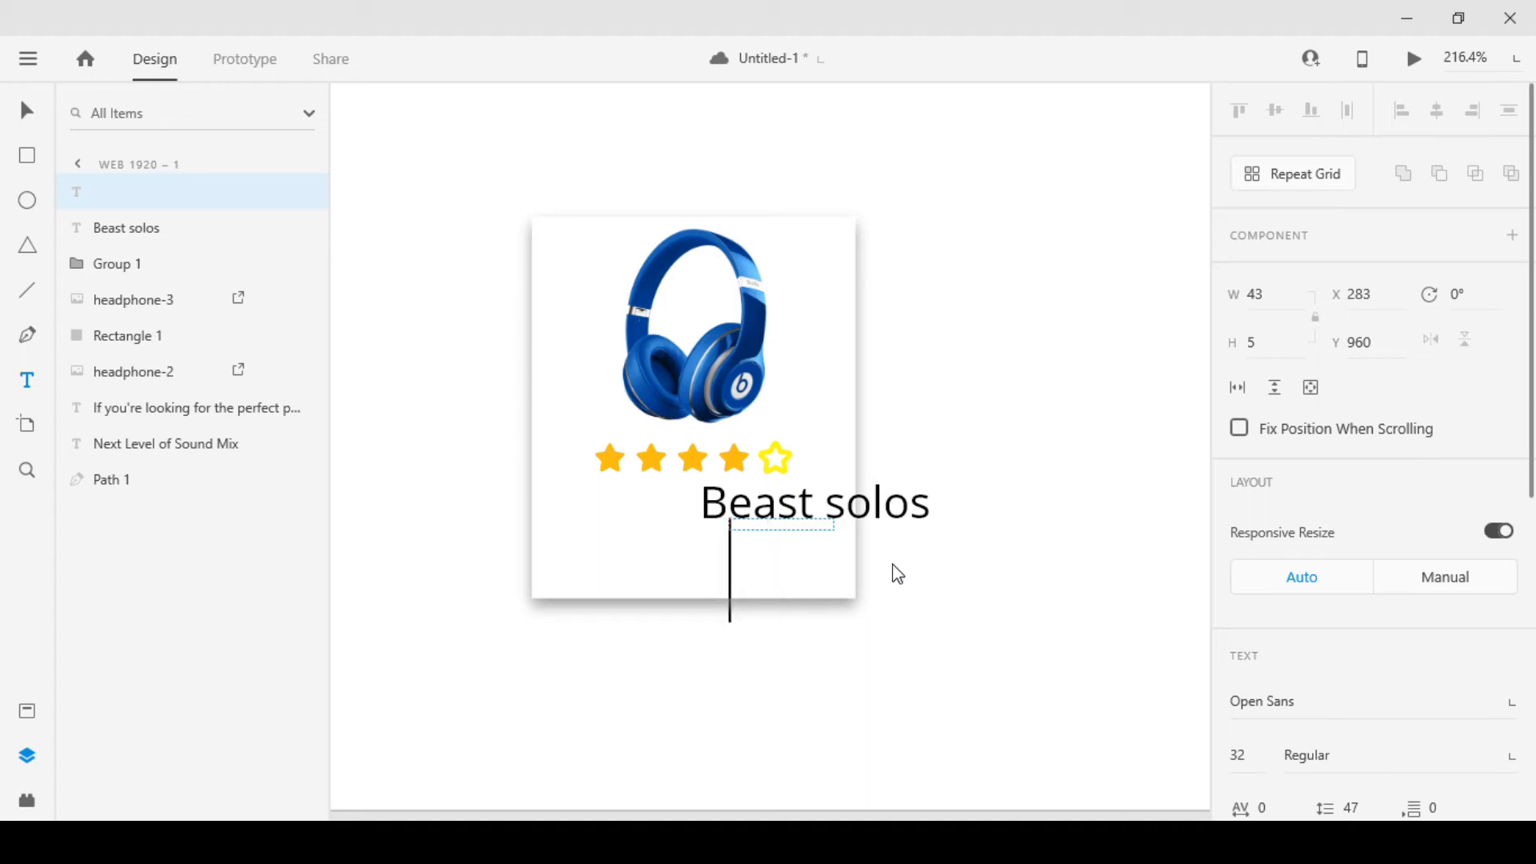
pyautogui.click(26, 111)
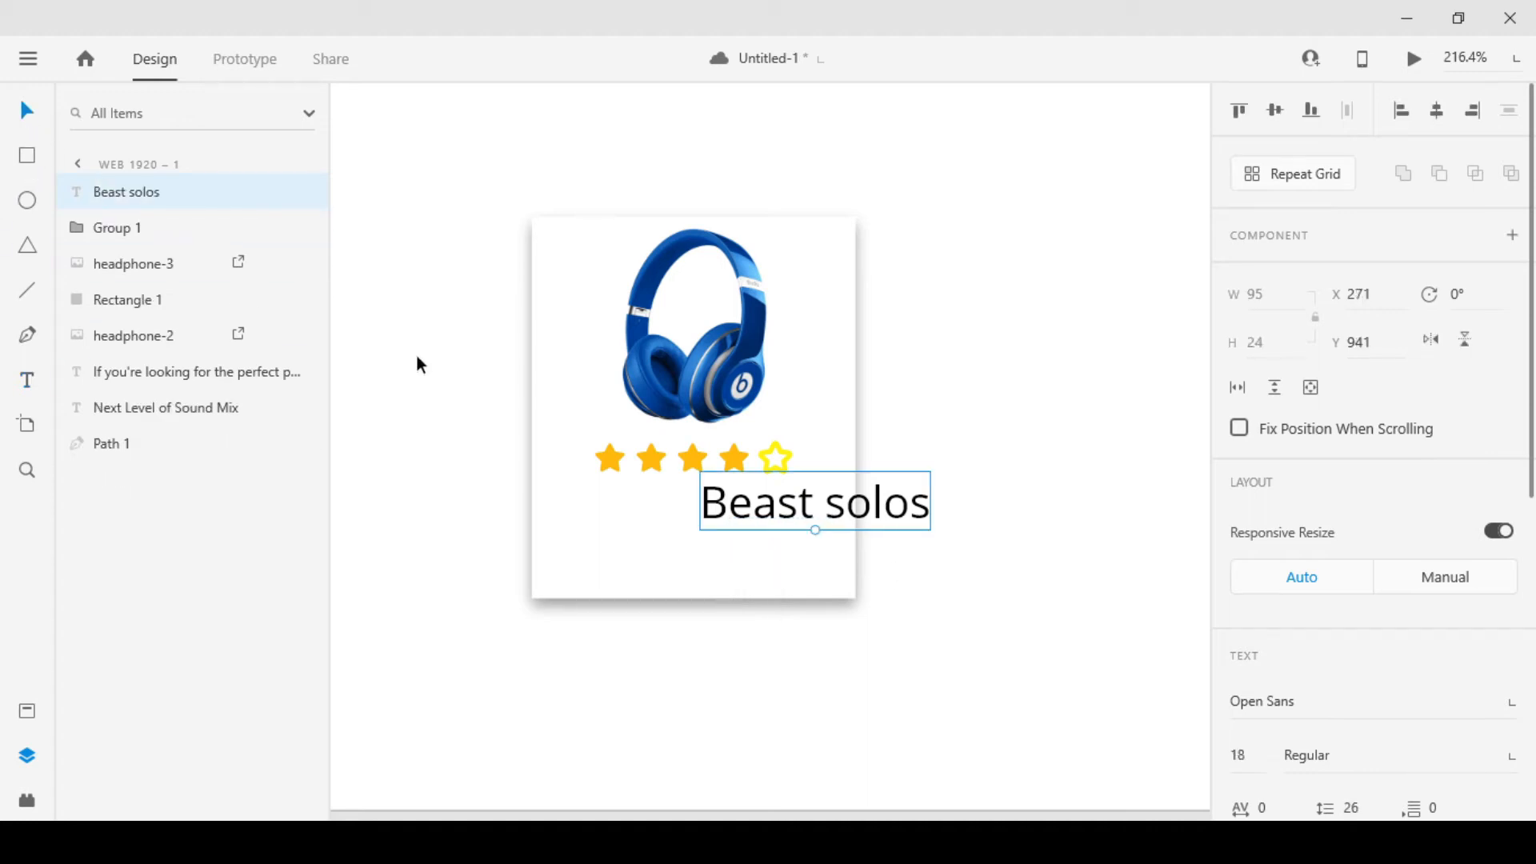
pyautogui.moveTo(813, 521); pyautogui.dragTo(702, 521)
pyautogui.click(830, 448)
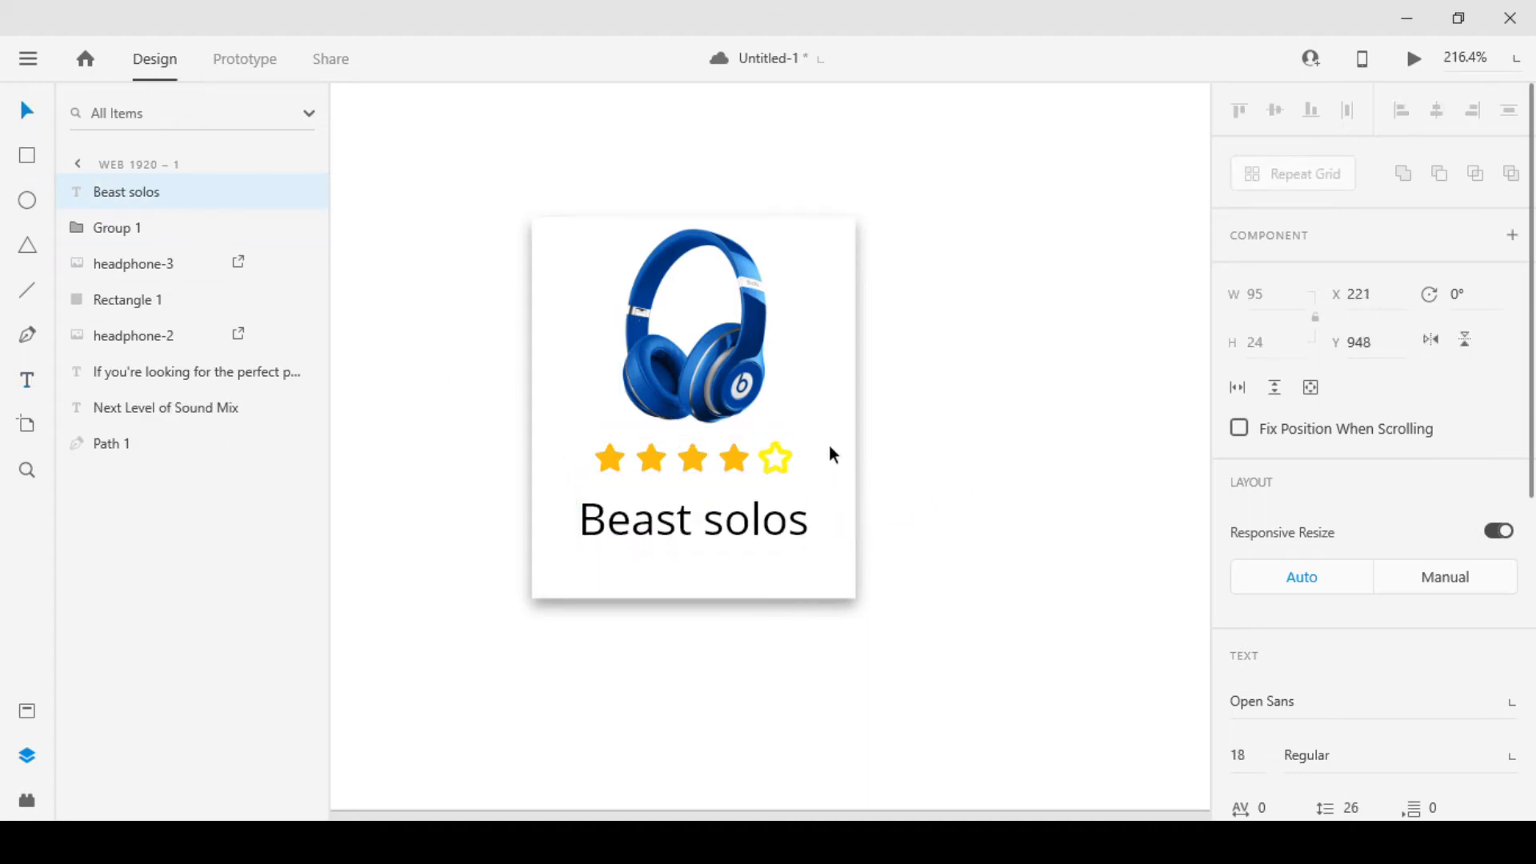
# Scale the star group down proportionally to about 57.35 × 8.29
pyautogui.scroll(3, 719, 476)
pyautogui.click(724, 486)
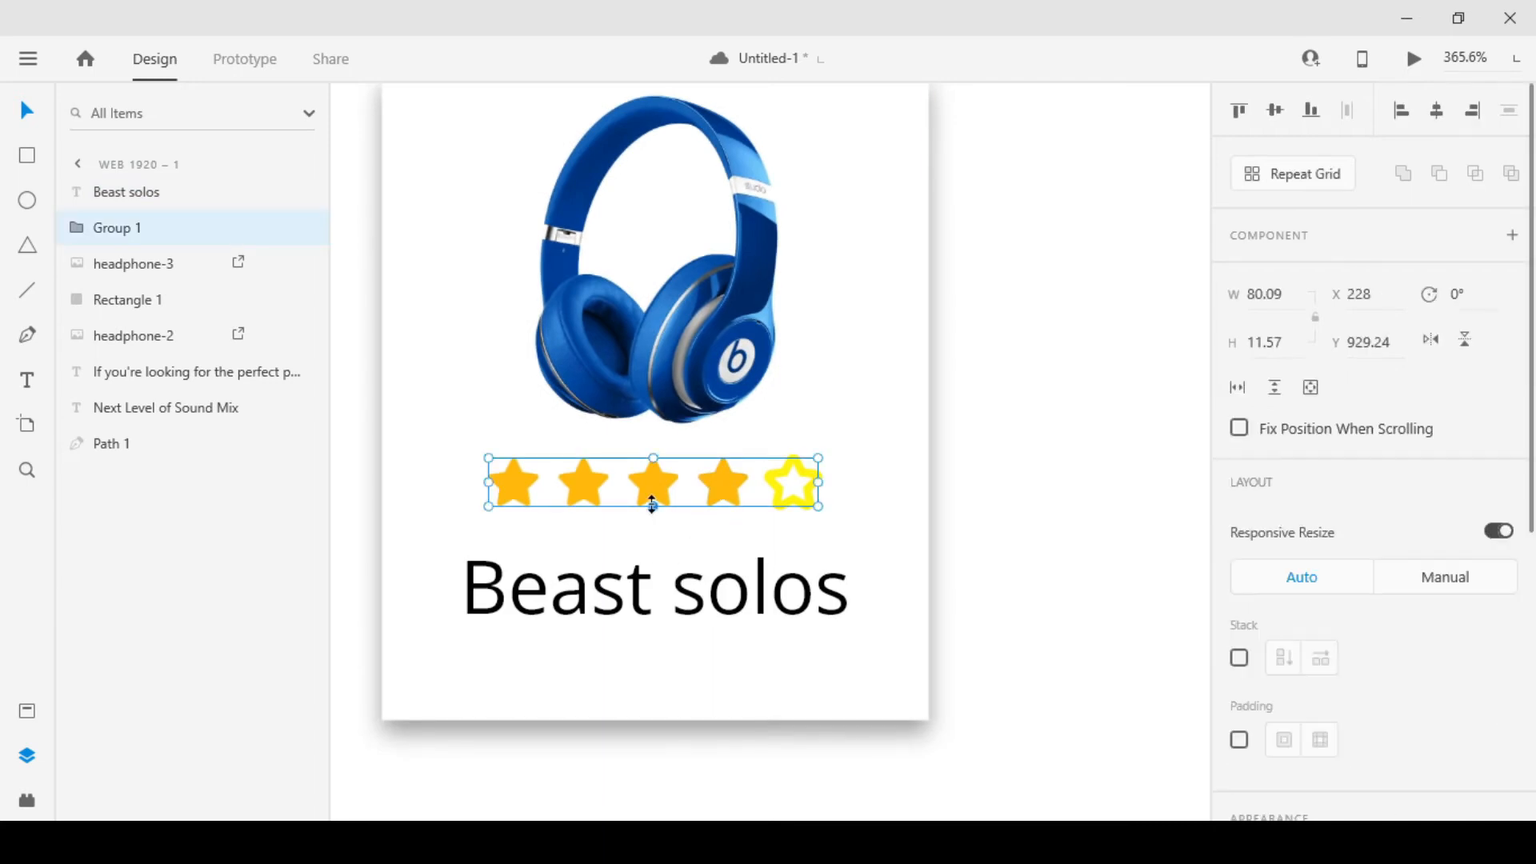
pyautogui.moveTo(648, 499); pyautogui.dragTo(647, 509)
pyautogui.moveTo(816, 505); pyautogui.dragTo(771, 505)
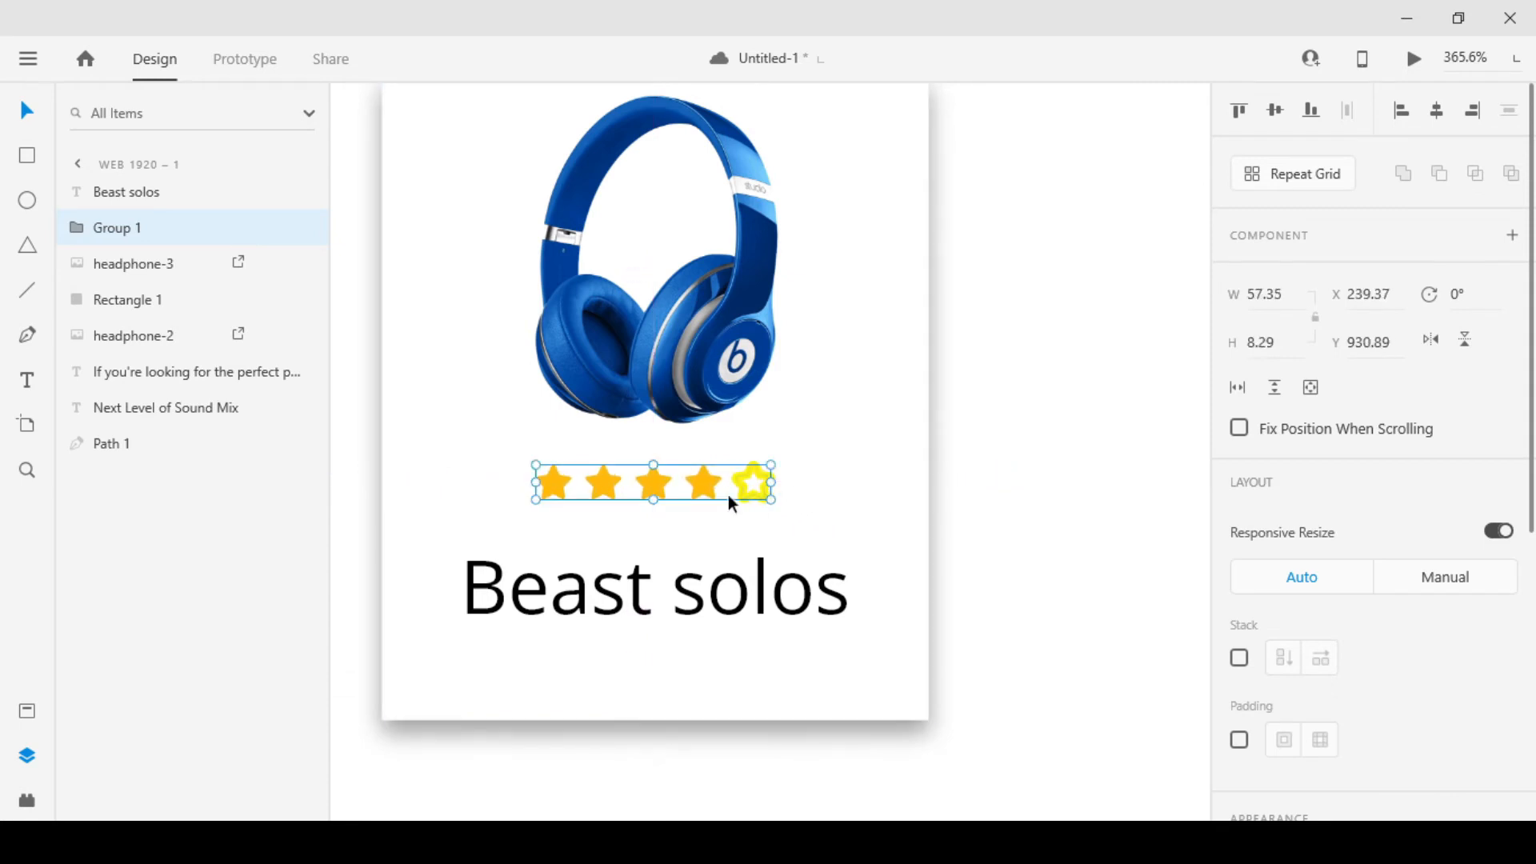
# Set the border size of the outlined fifth star to 1
pyautogui.doubleClick(736, 496)
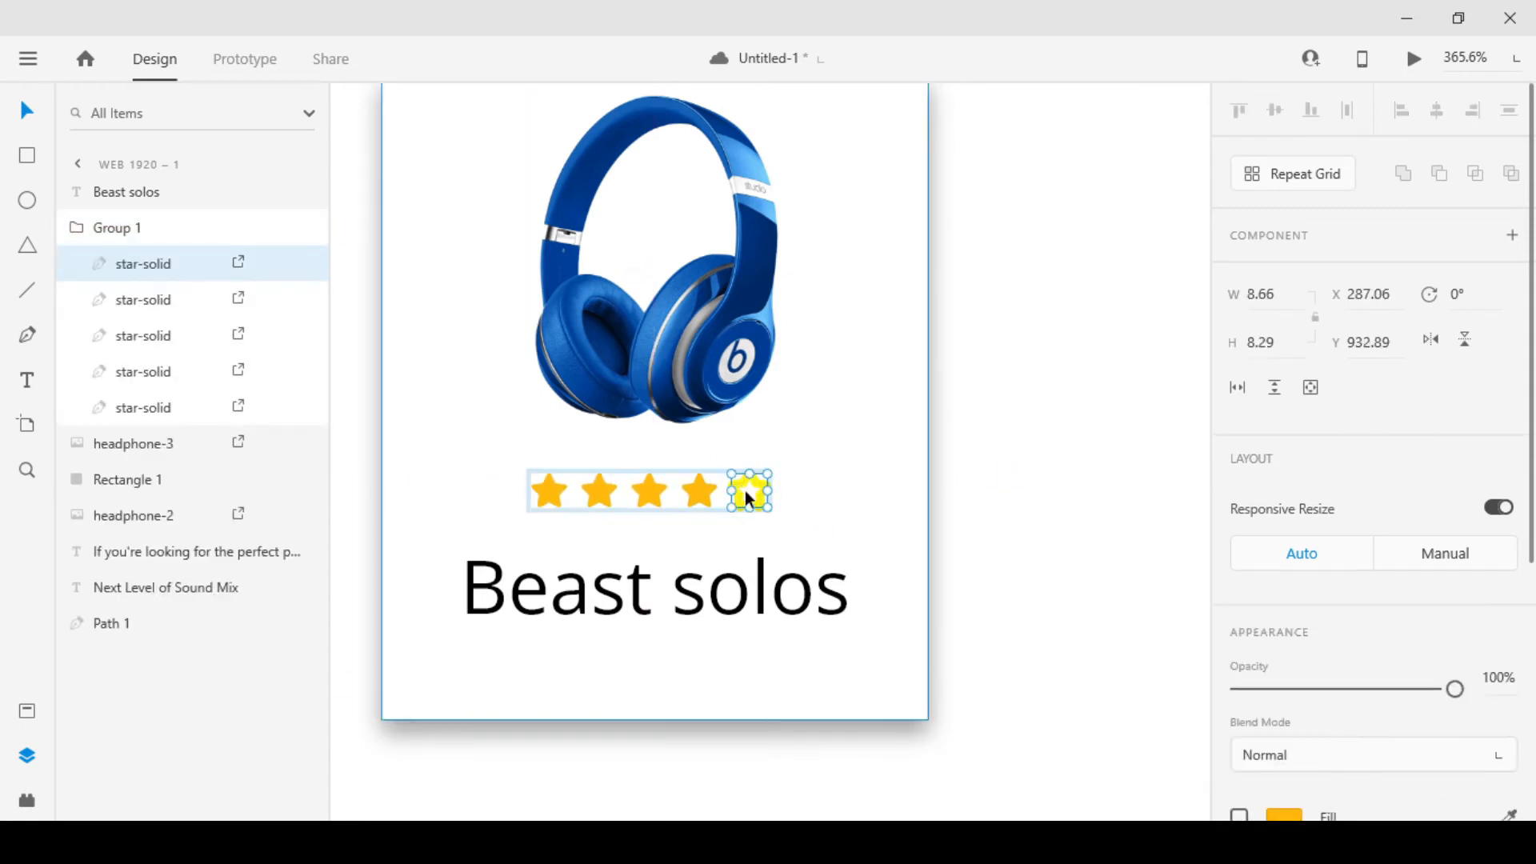
pyautogui.scroll(-5, 1278, 584)
pyautogui.press('Down')
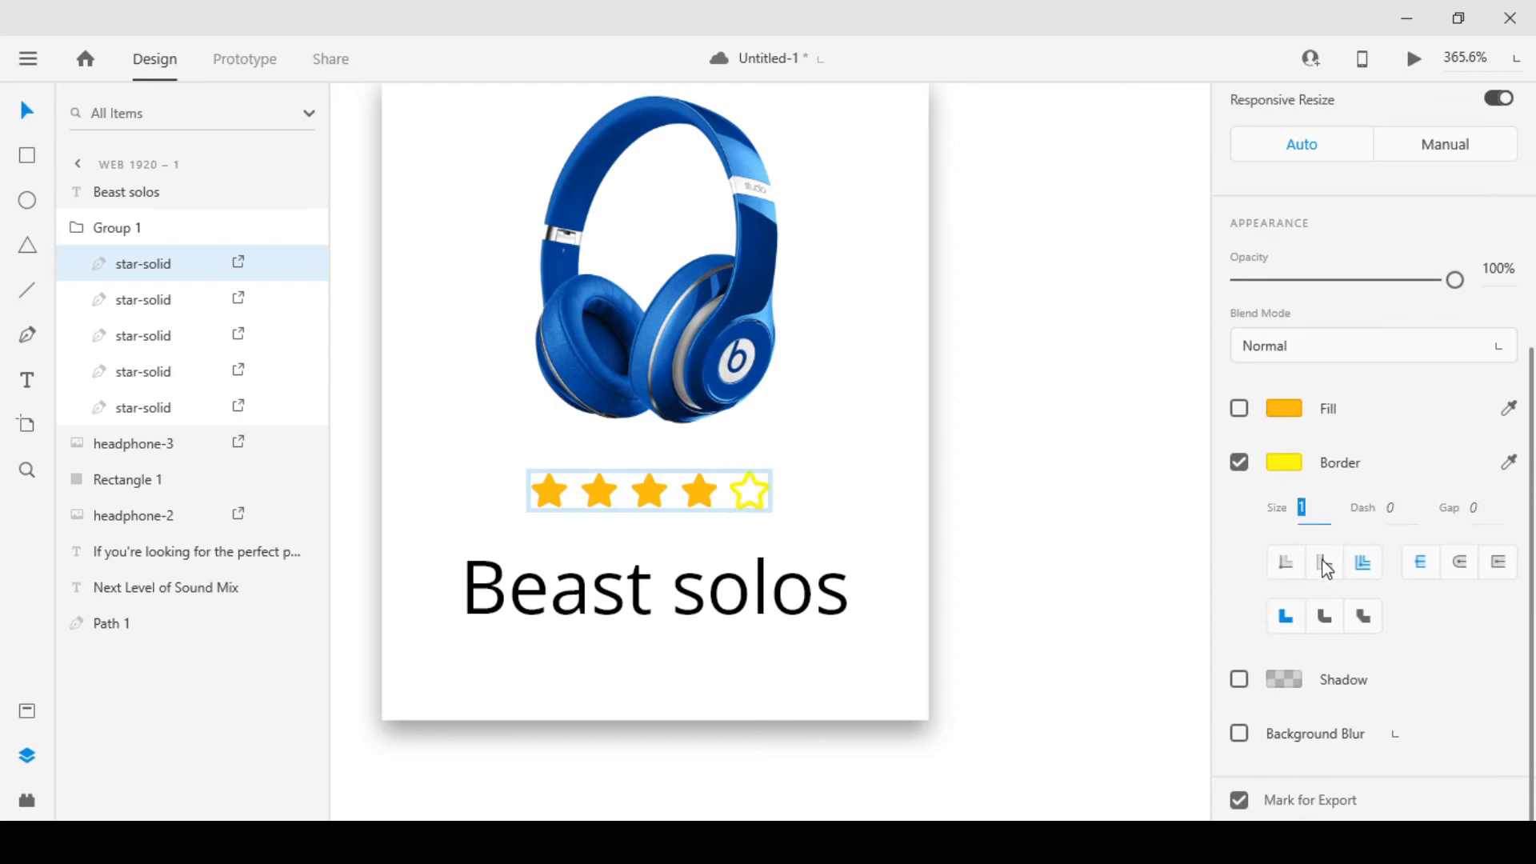
pyautogui.click(1008, 530)
# Shrink the star group slightly, then scale the "Beast solos" text to size 15 and place it at X 229, Y 944
pyautogui.click(690, 498)
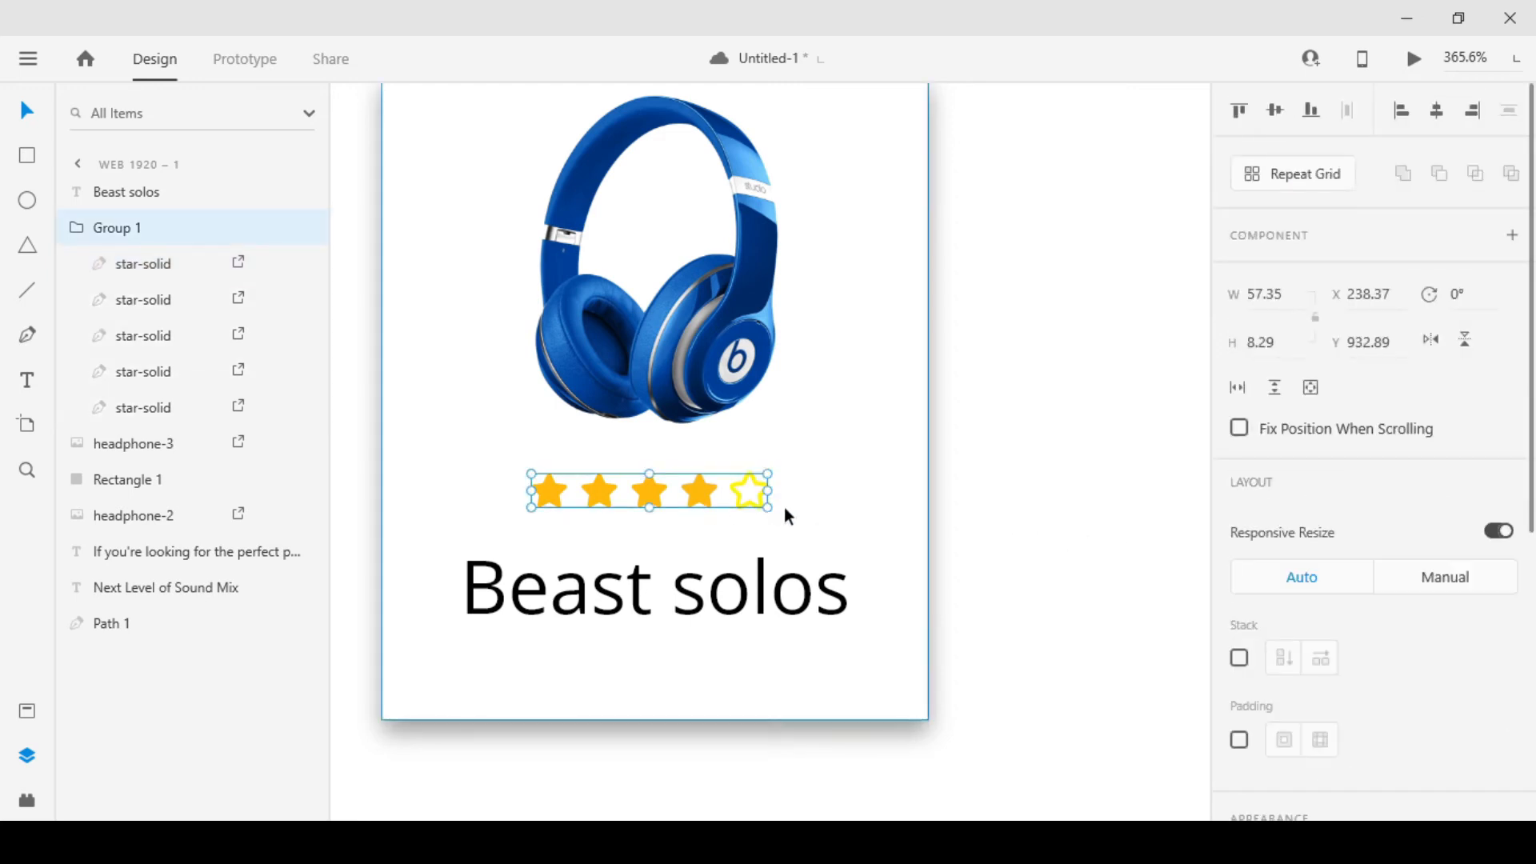
pyautogui.moveTo(767, 508); pyautogui.dragTo(755, 506)
pyautogui.moveTo(751, 605); pyautogui.dragTo(750, 570)
pyautogui.moveTo(652, 601); pyautogui.dragTo(723, 576)
# Centre the resized star group horizontally on the card rectangle
pyautogui.click(745, 497)
pyautogui.click(745, 498)
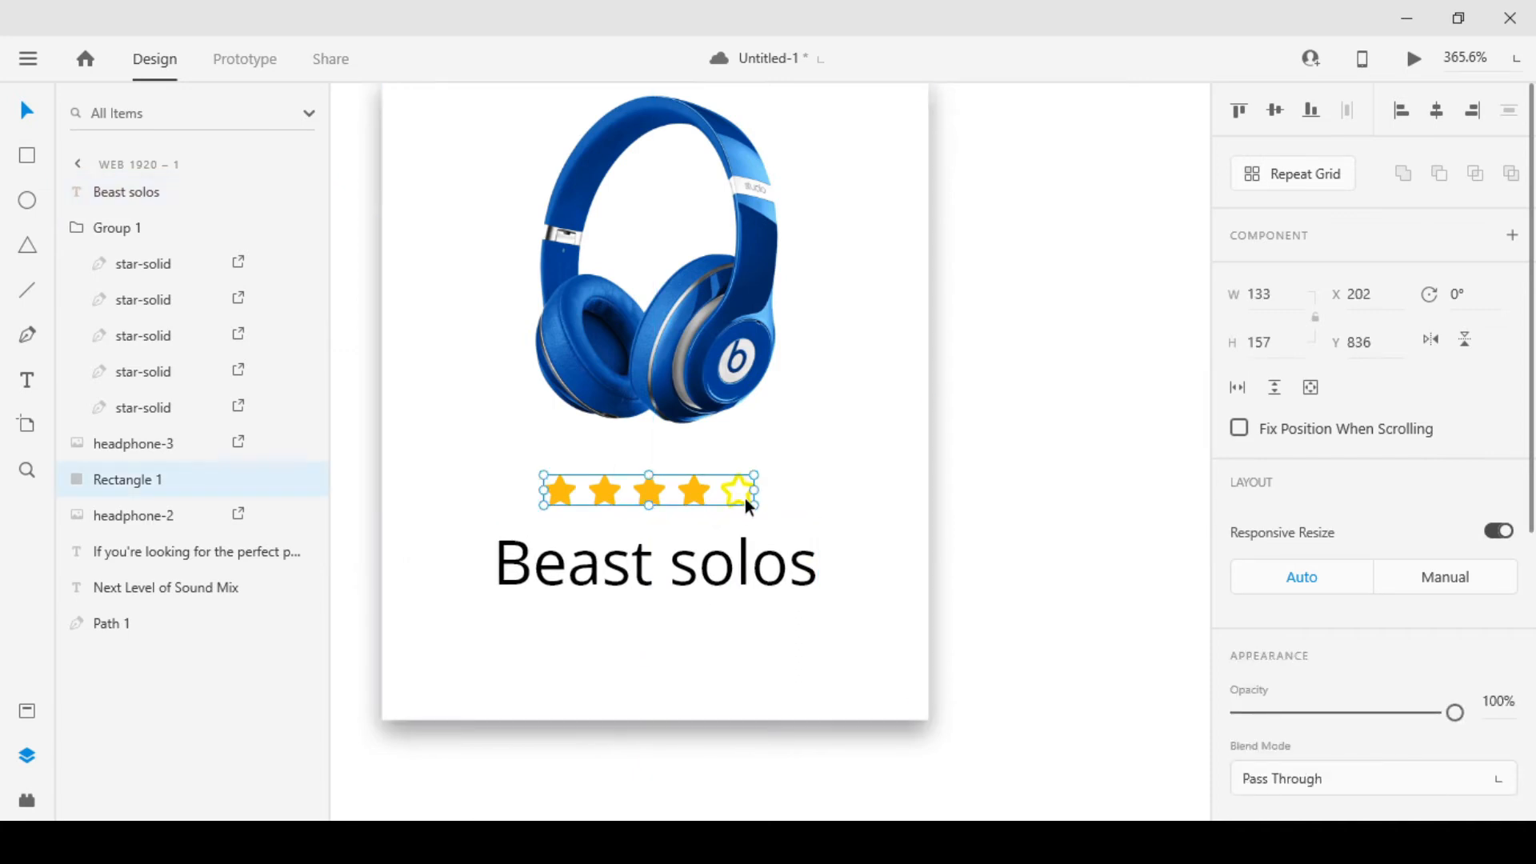
pyautogui.keyDown('shift'); pyautogui.click(837, 491); pyautogui.keyUp('shift')
pyautogui.click(1445, 115)
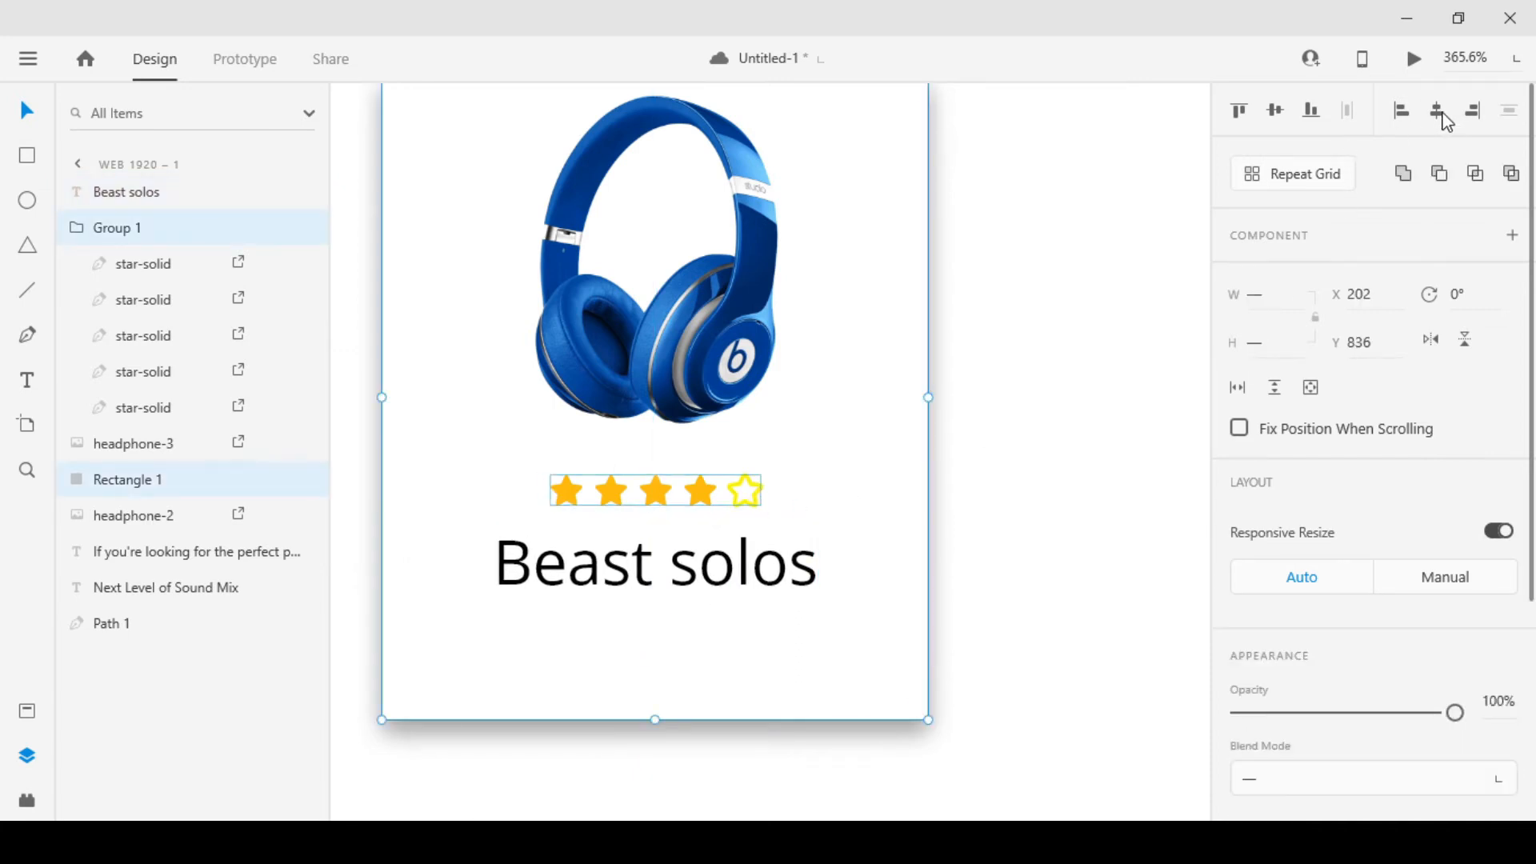
pyautogui.click(1090, 336)
# Change the "Beast solos" text weight to Semibold
pyautogui.click(742, 576)
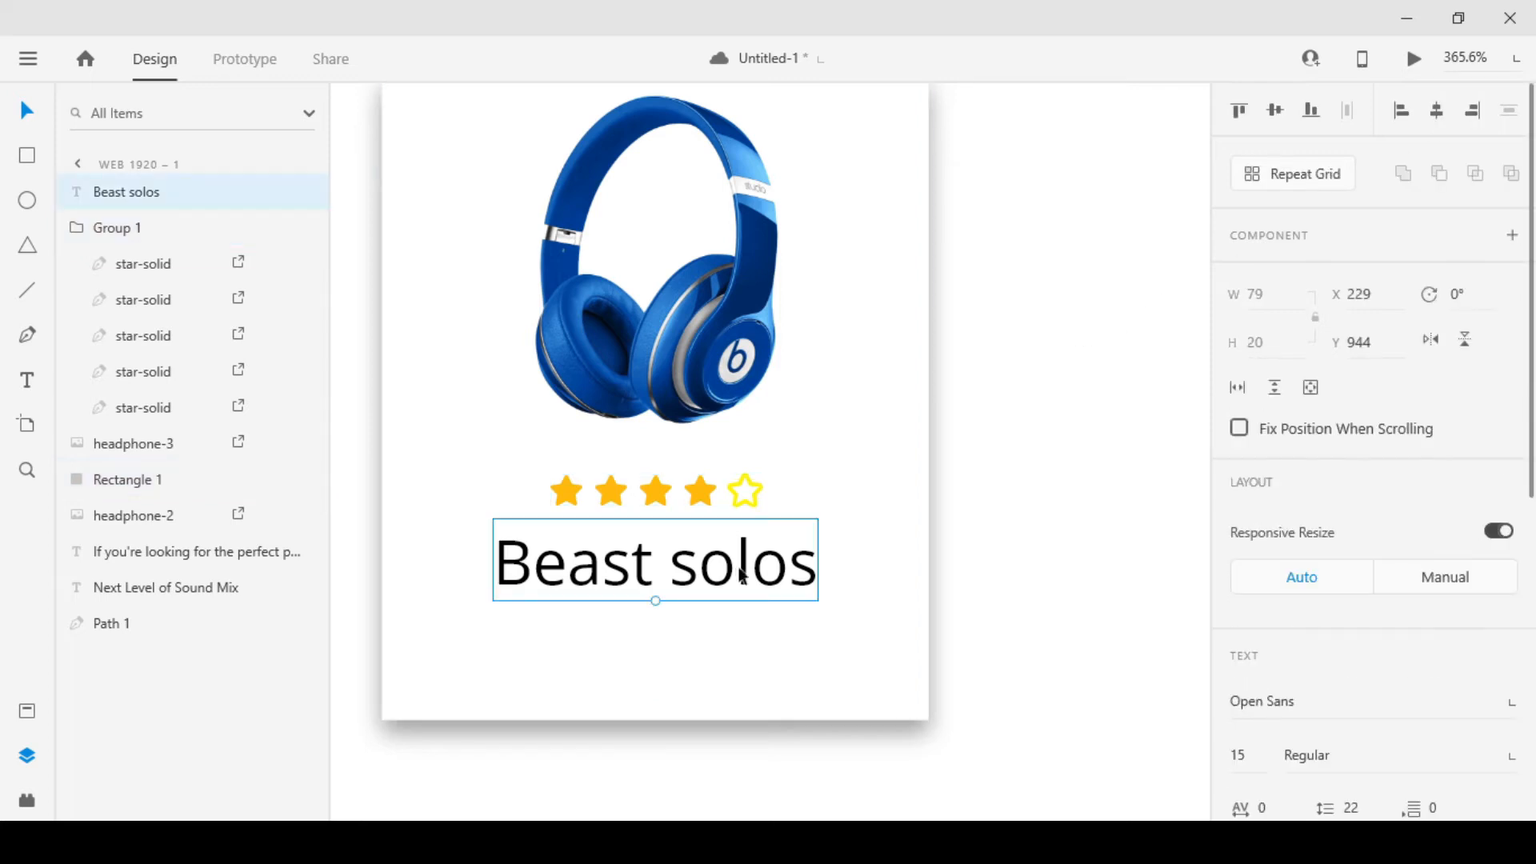
pyautogui.scroll(-4, 1509, 426)
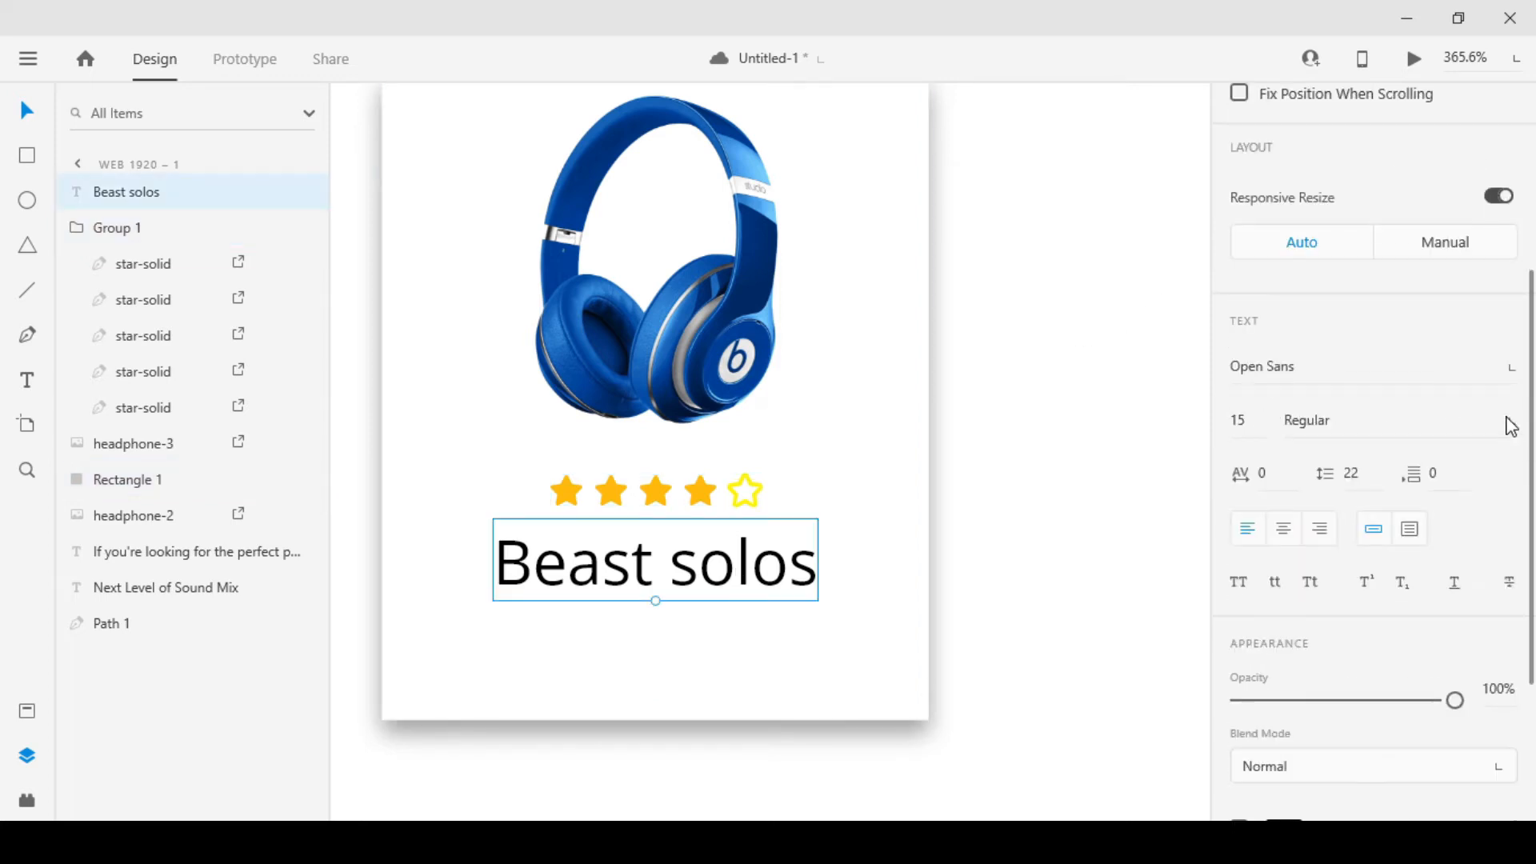
pyautogui.click(1509, 426)
pyautogui.click(1345, 422)
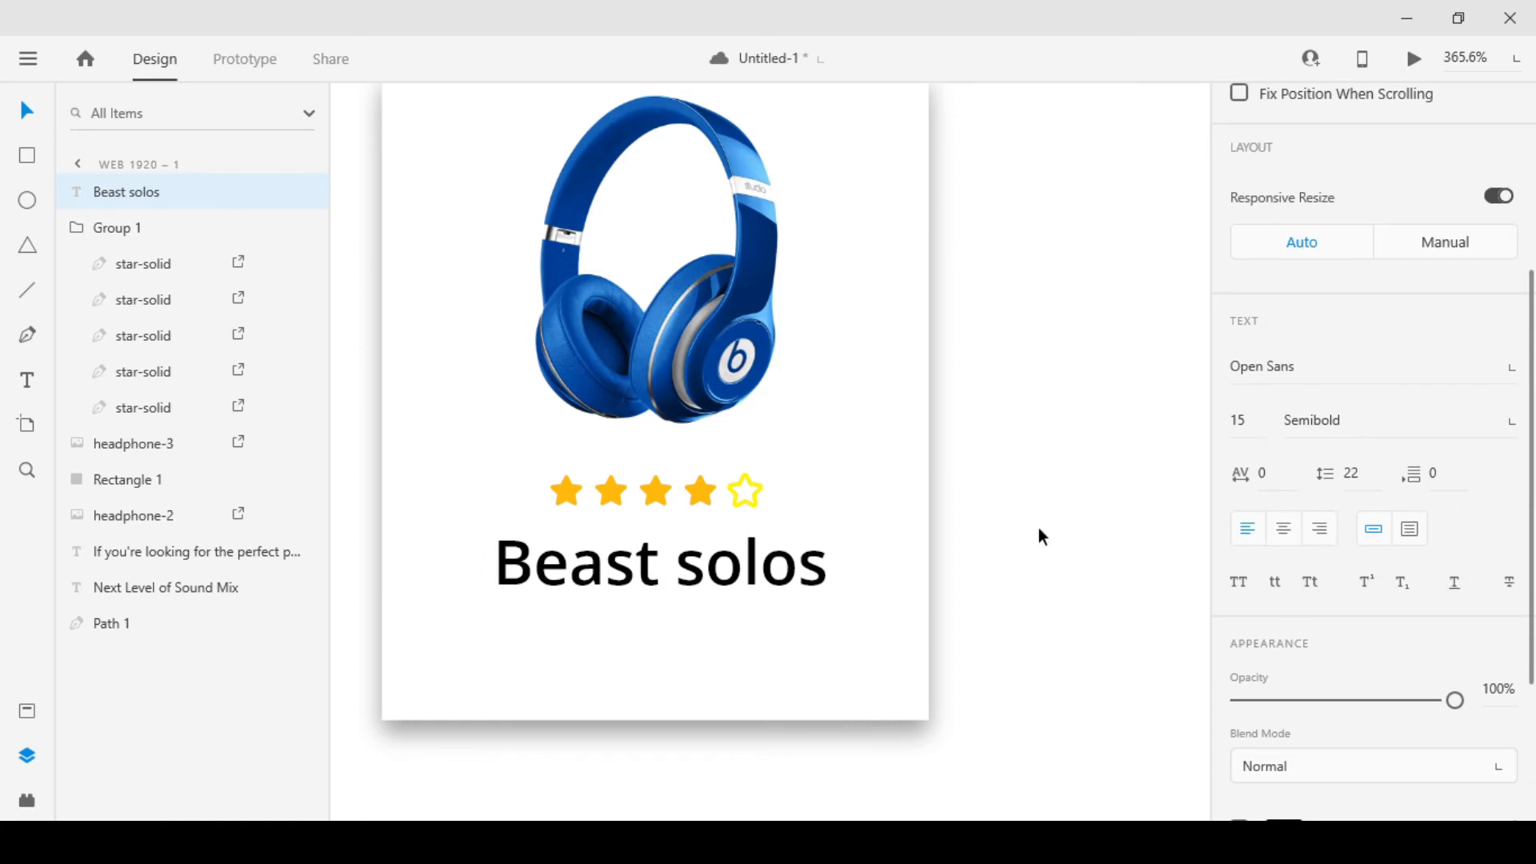
pyautogui.click(1040, 530)
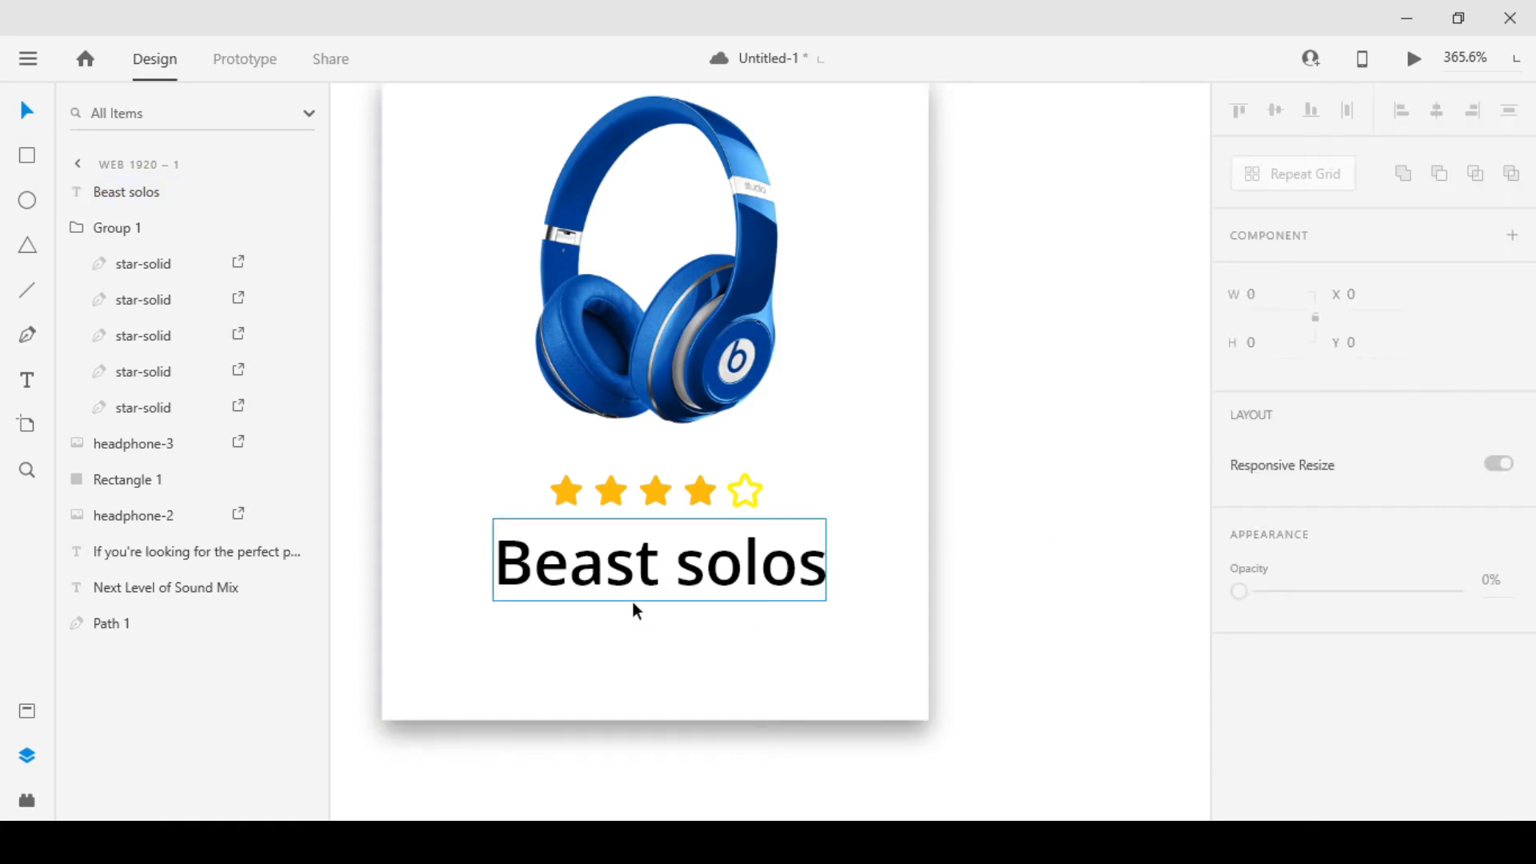
# Duplicate the "Beast solos" text directly below itself and nudge the original up to Y 941
pyautogui.scroll(-1, 632, 602)
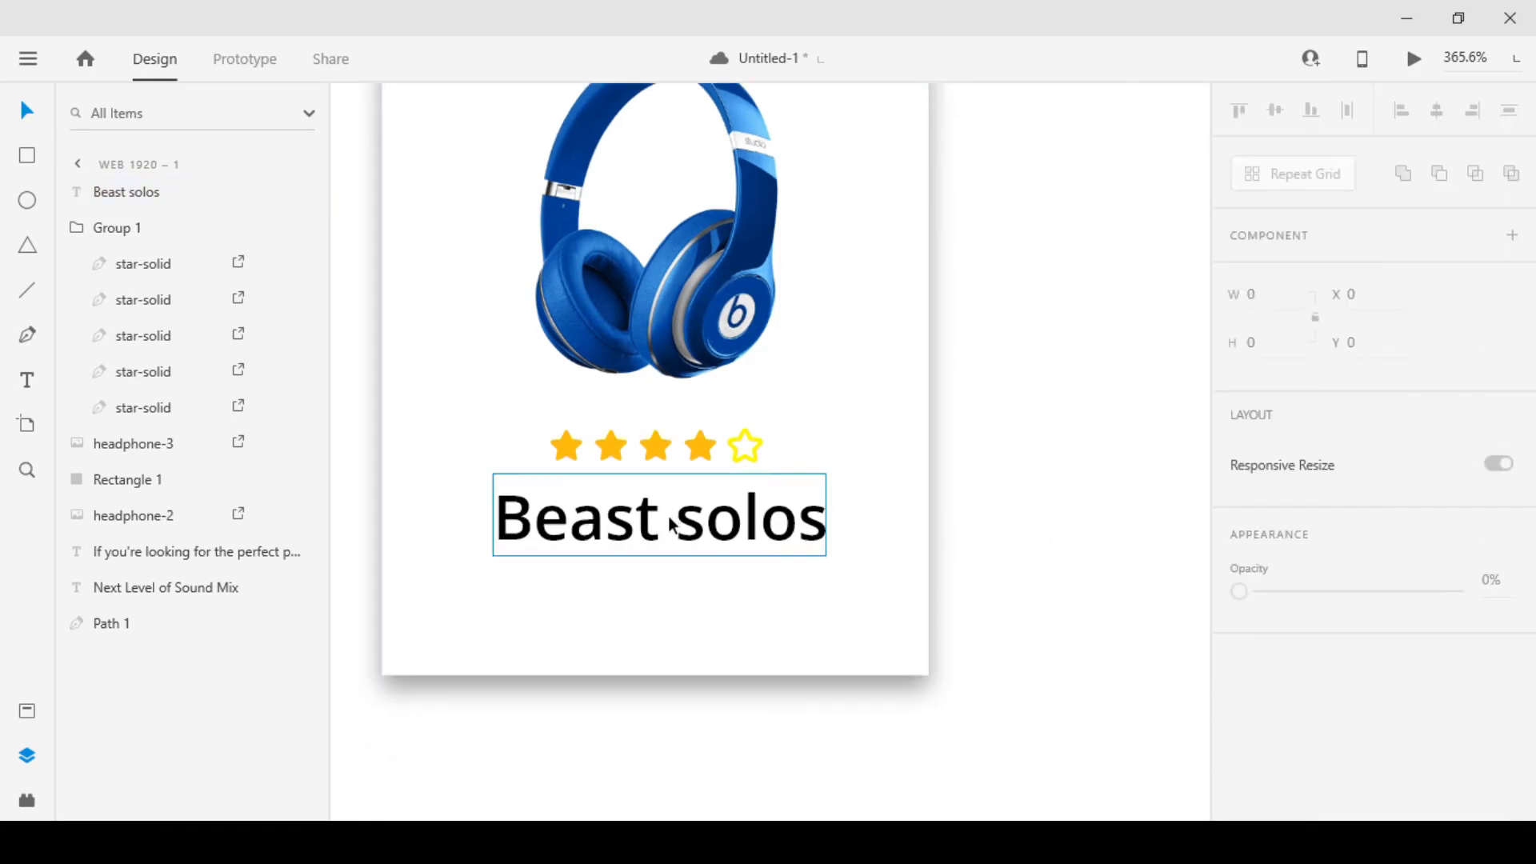
pyautogui.moveTo(670, 526); pyautogui.dragTo(656, 582)
pyautogui.click(689, 534)
pyautogui.press('Up')
pyautogui.press('Up')
pyautogui.press('Up')
pyautogui.press('Down')
pyautogui.press('Up')
pyautogui.press('Down')
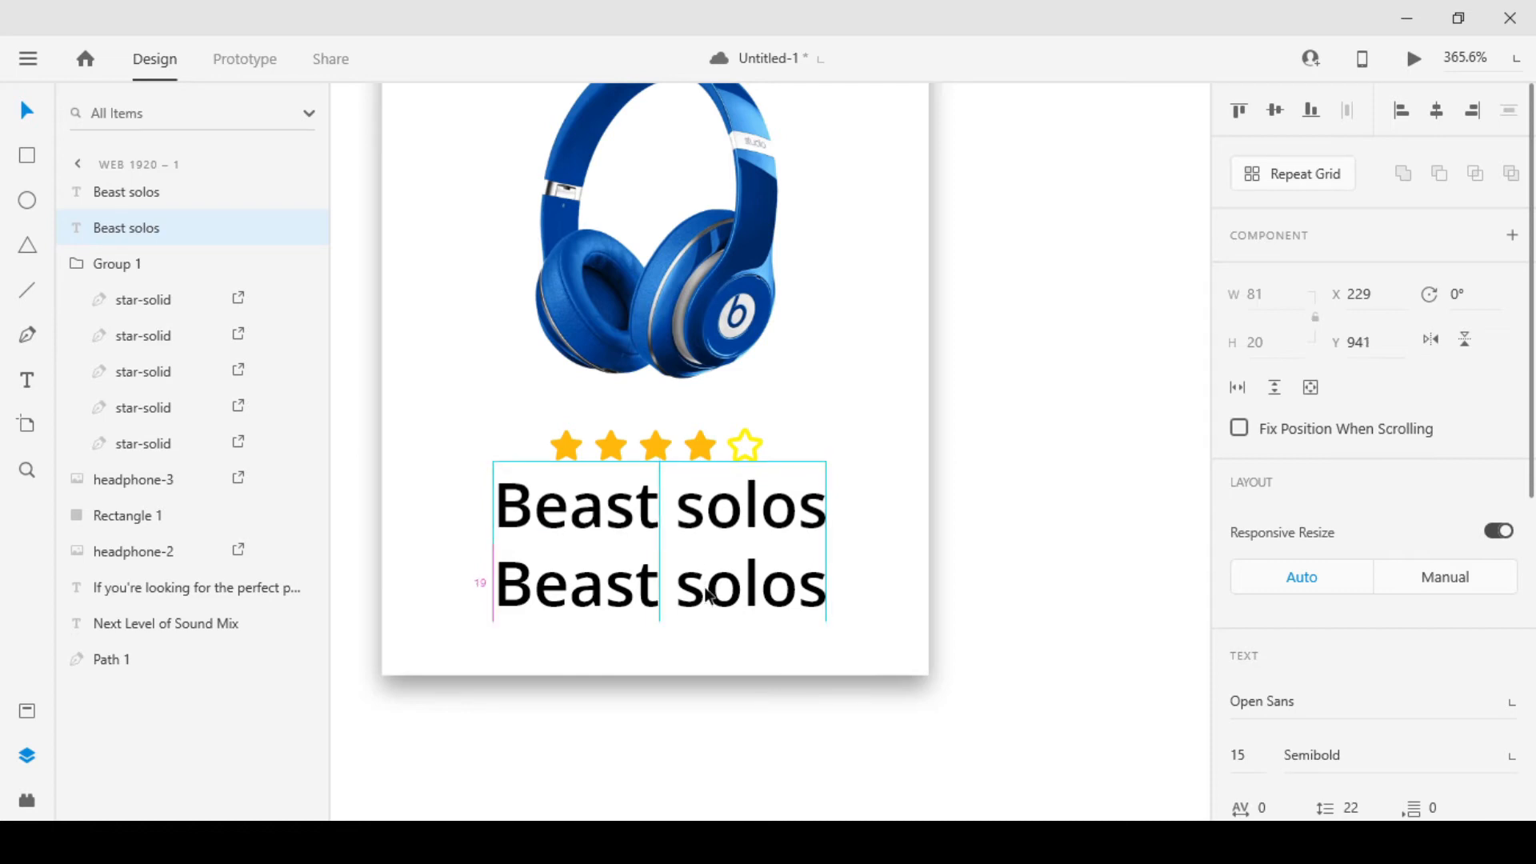
# Nudge the lower copy of the "Beast solos" text up to Y 958
pyautogui.click(705, 589)
pyautogui.press('Up')
pyautogui.press('Up')
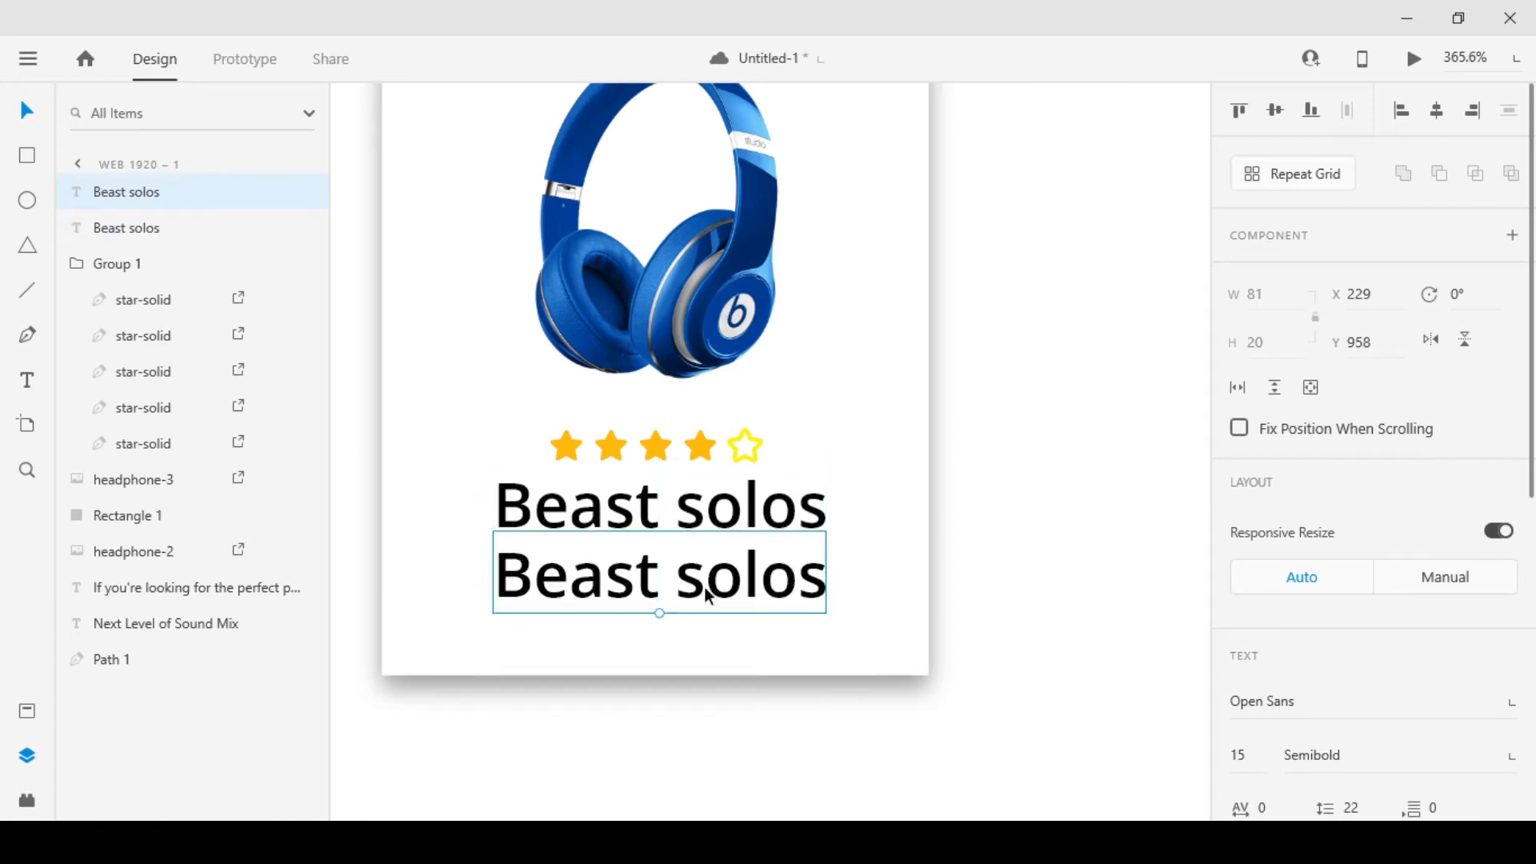
# Replace the lower "Beast solos" copy with "$199.00" and shrink it to text size 8 at X 255
pyautogui.doubleClick(707, 590)
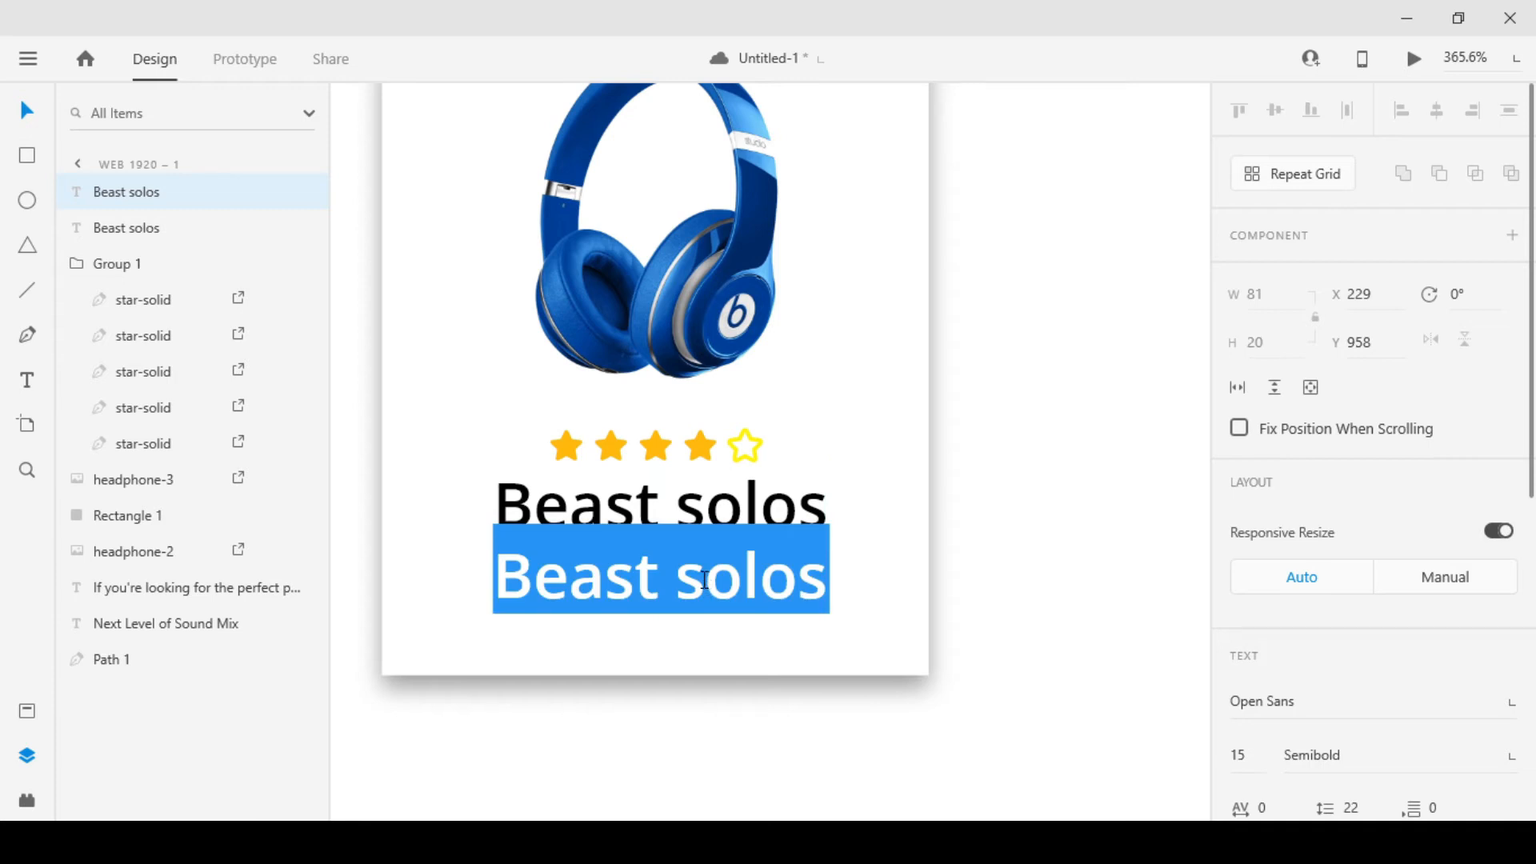
pyautogui.write('$1')
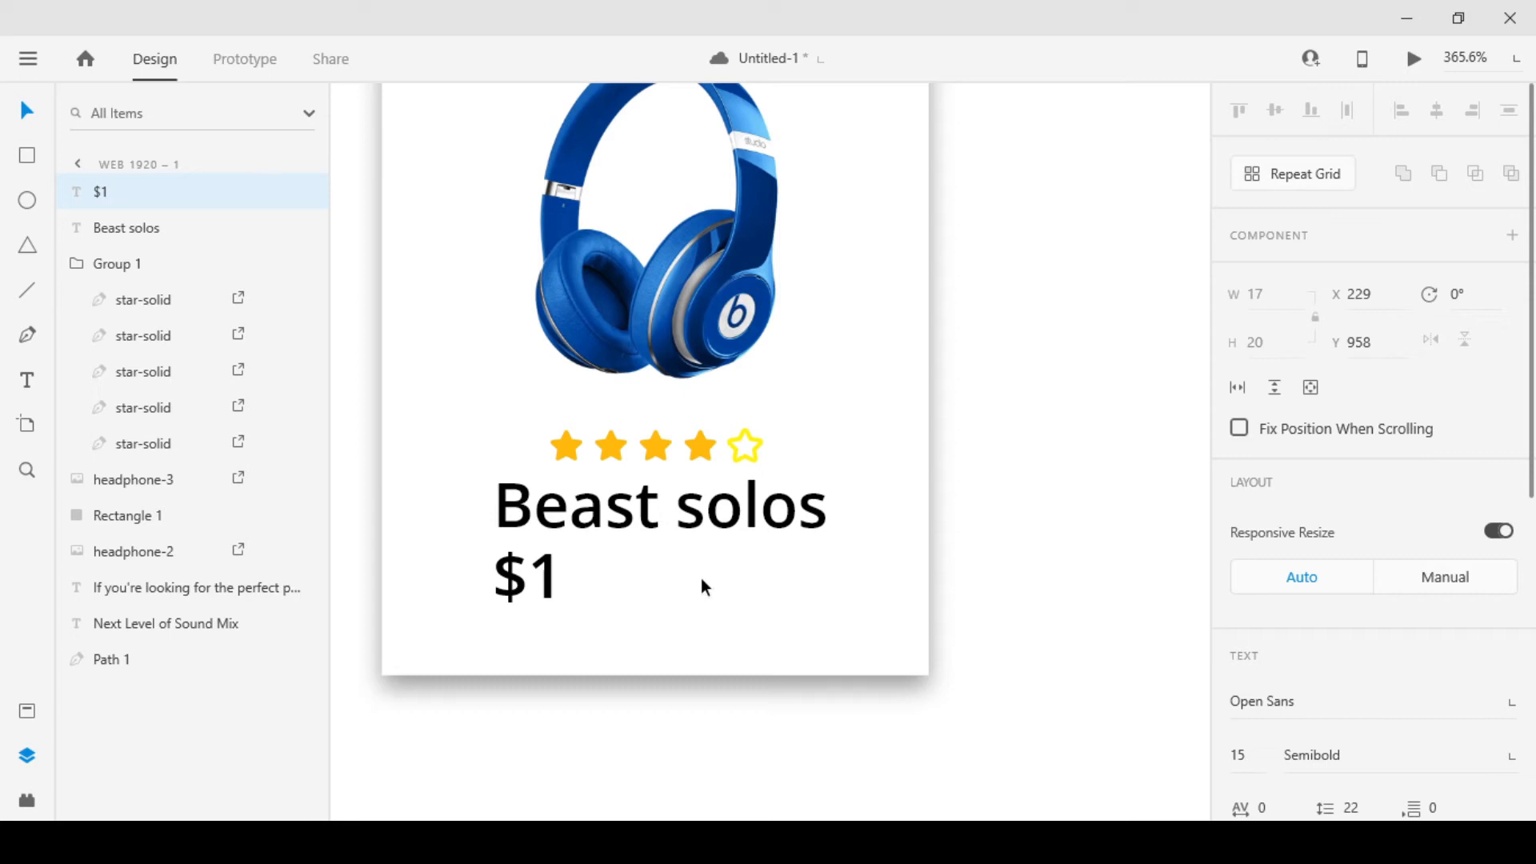
pyautogui.write('99.00')
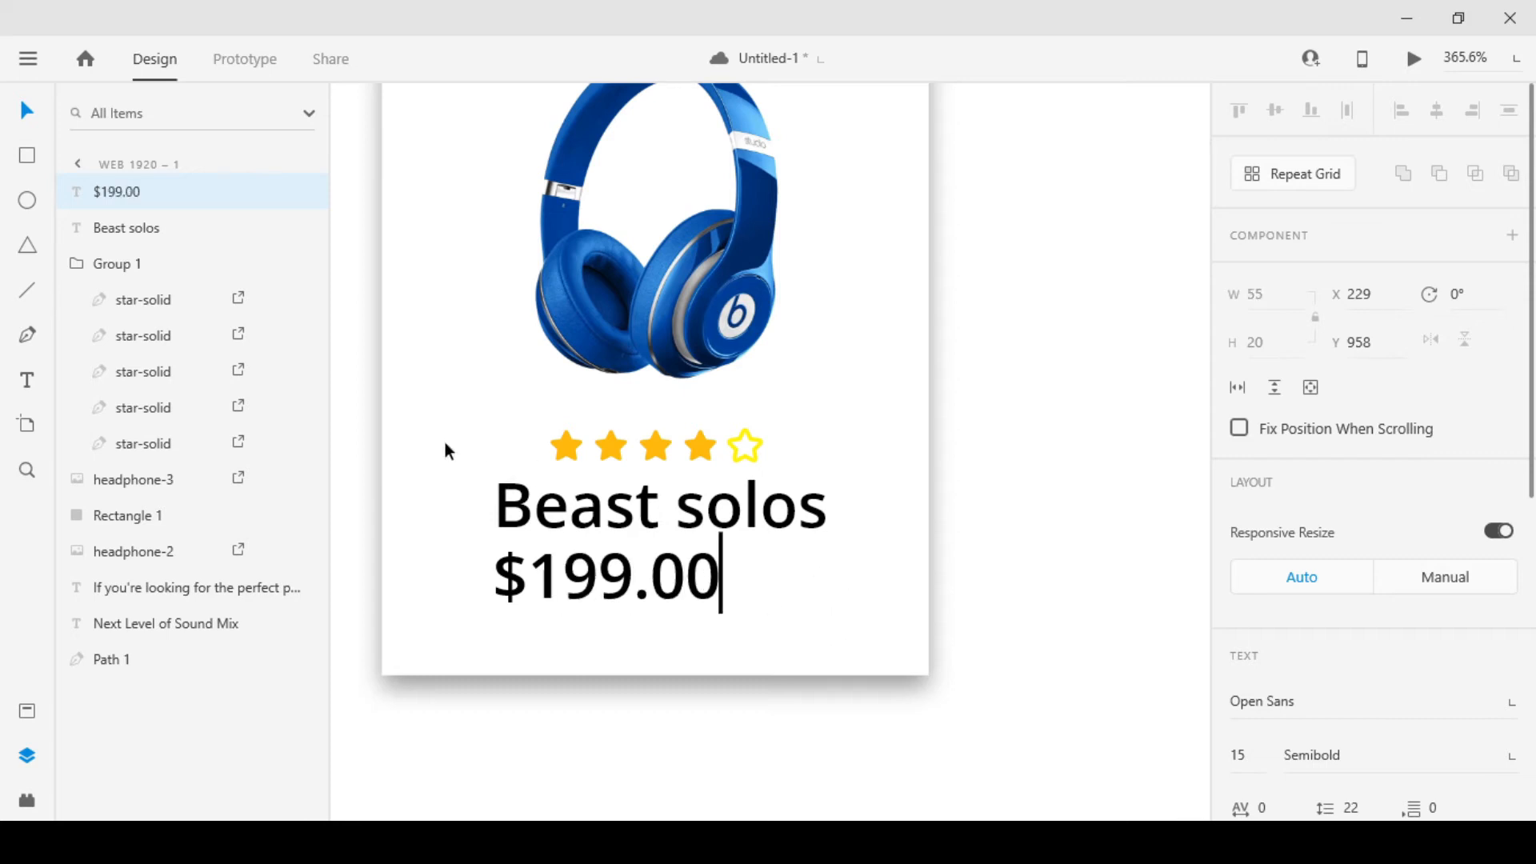
pyautogui.press('Escape')
pyautogui.moveTo(623, 599); pyautogui.dragTo(676, 574)
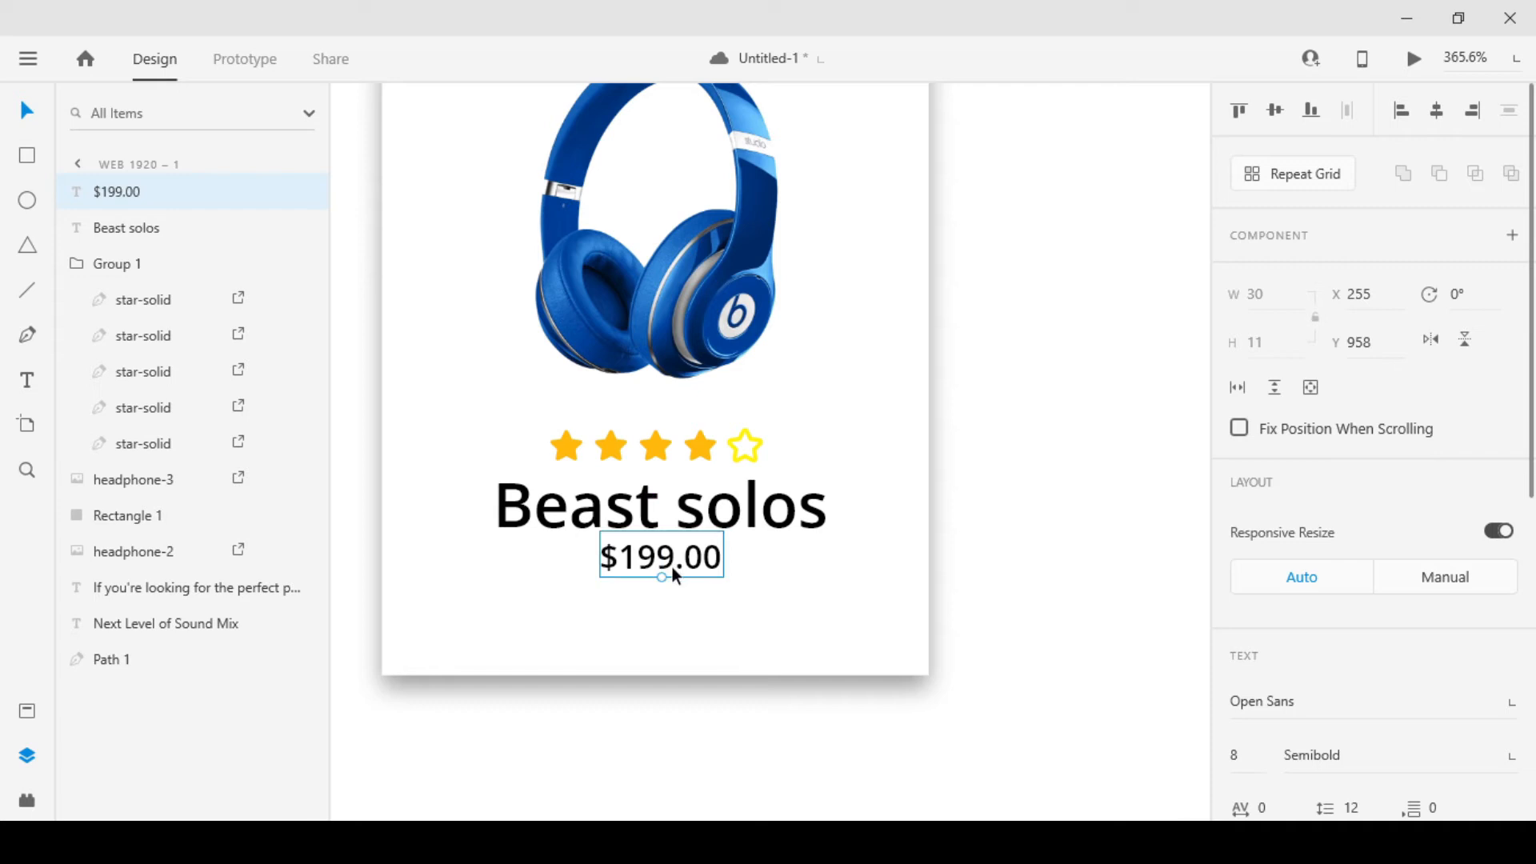
# Fill the "$199.00" text with the dark blue sampled from the headphone image
pyautogui.scroll(-7, 1399, 589)
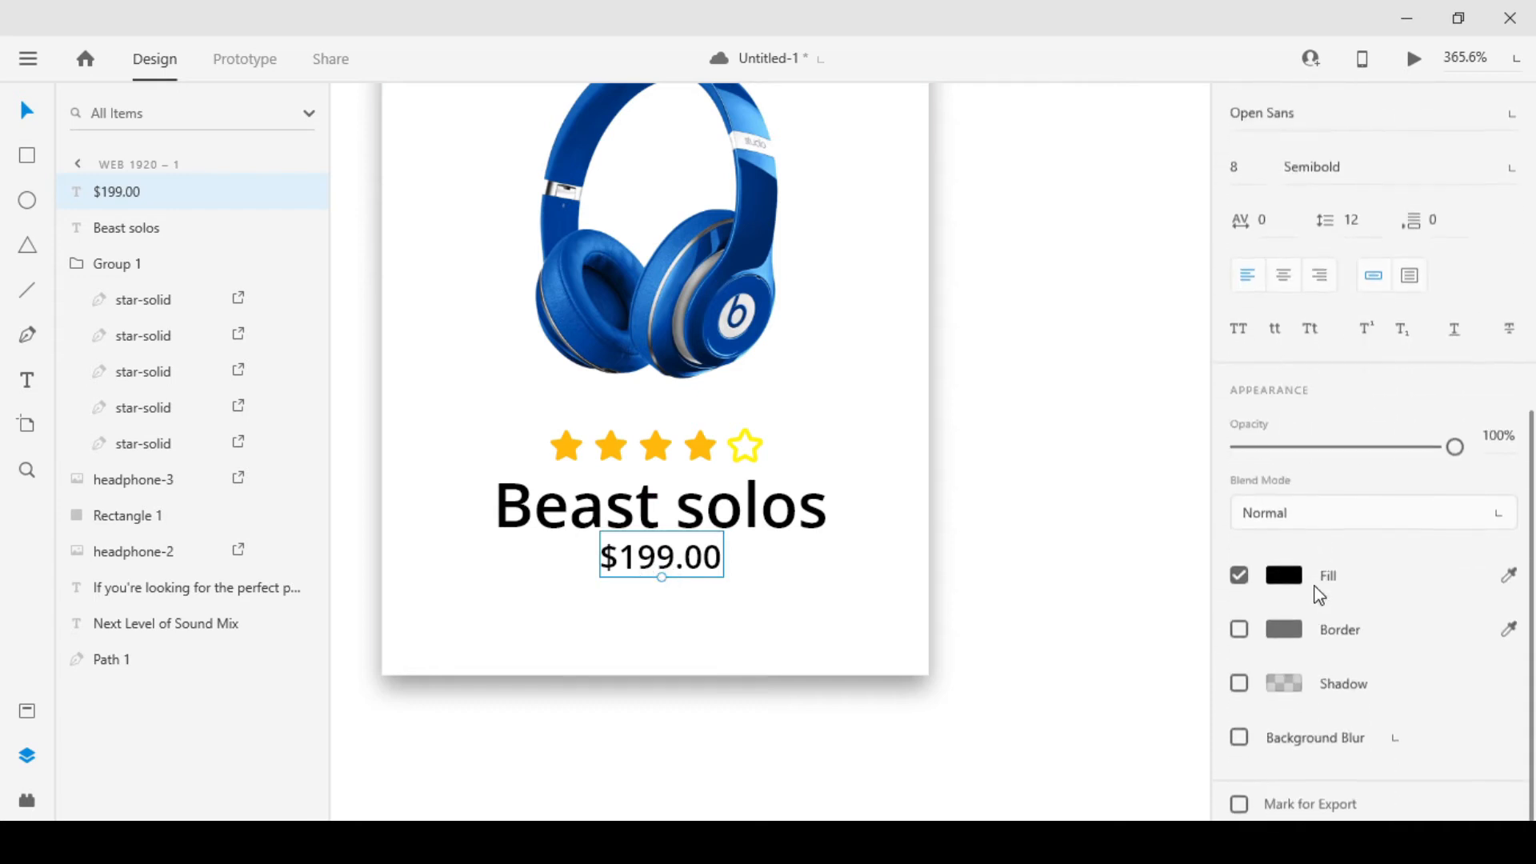
pyautogui.click(1282, 573)
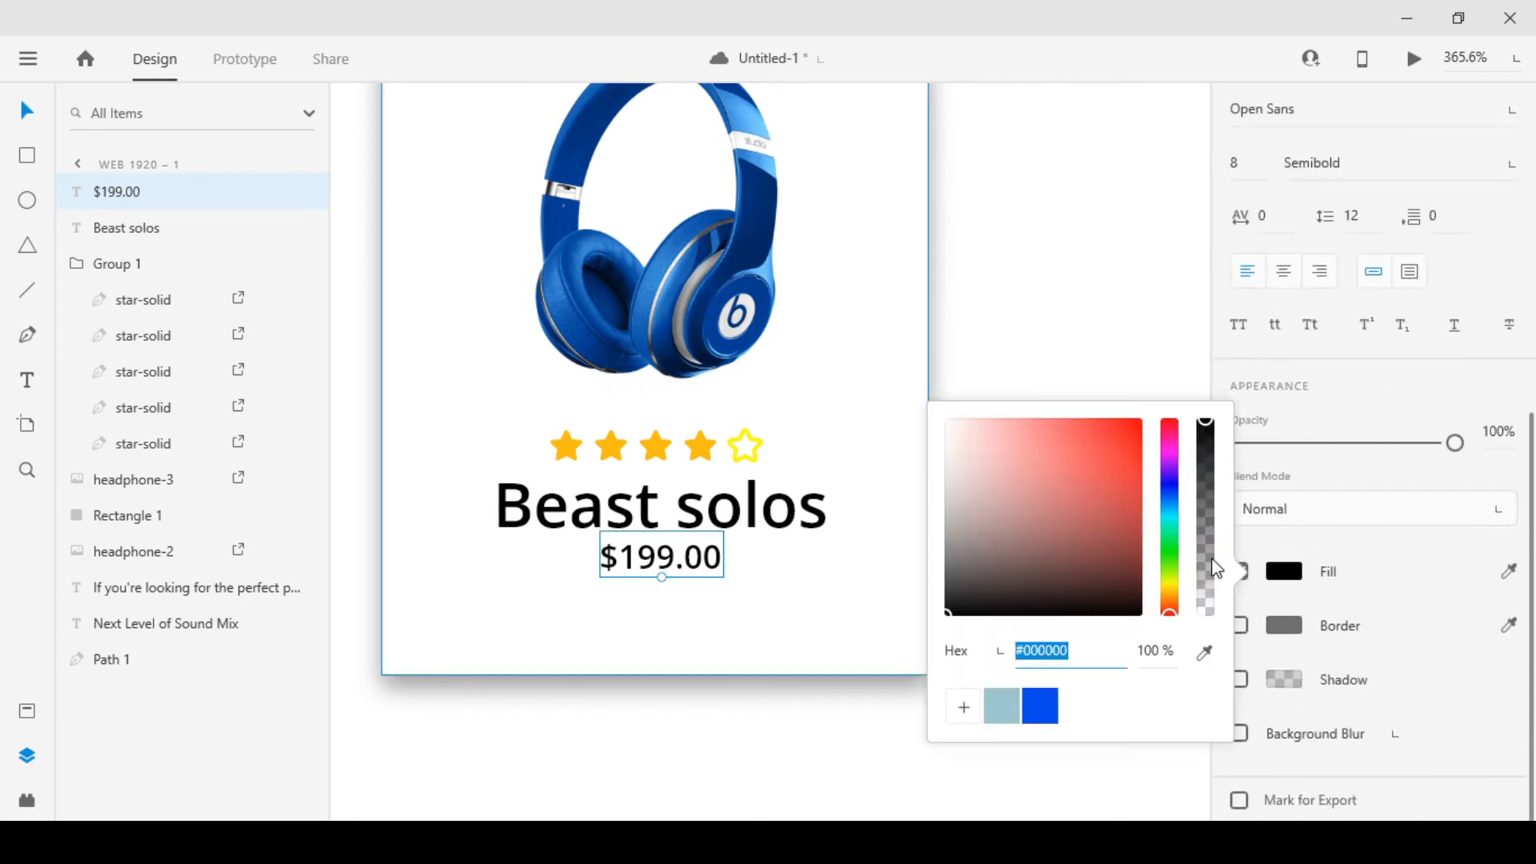
pyautogui.click(1509, 571)
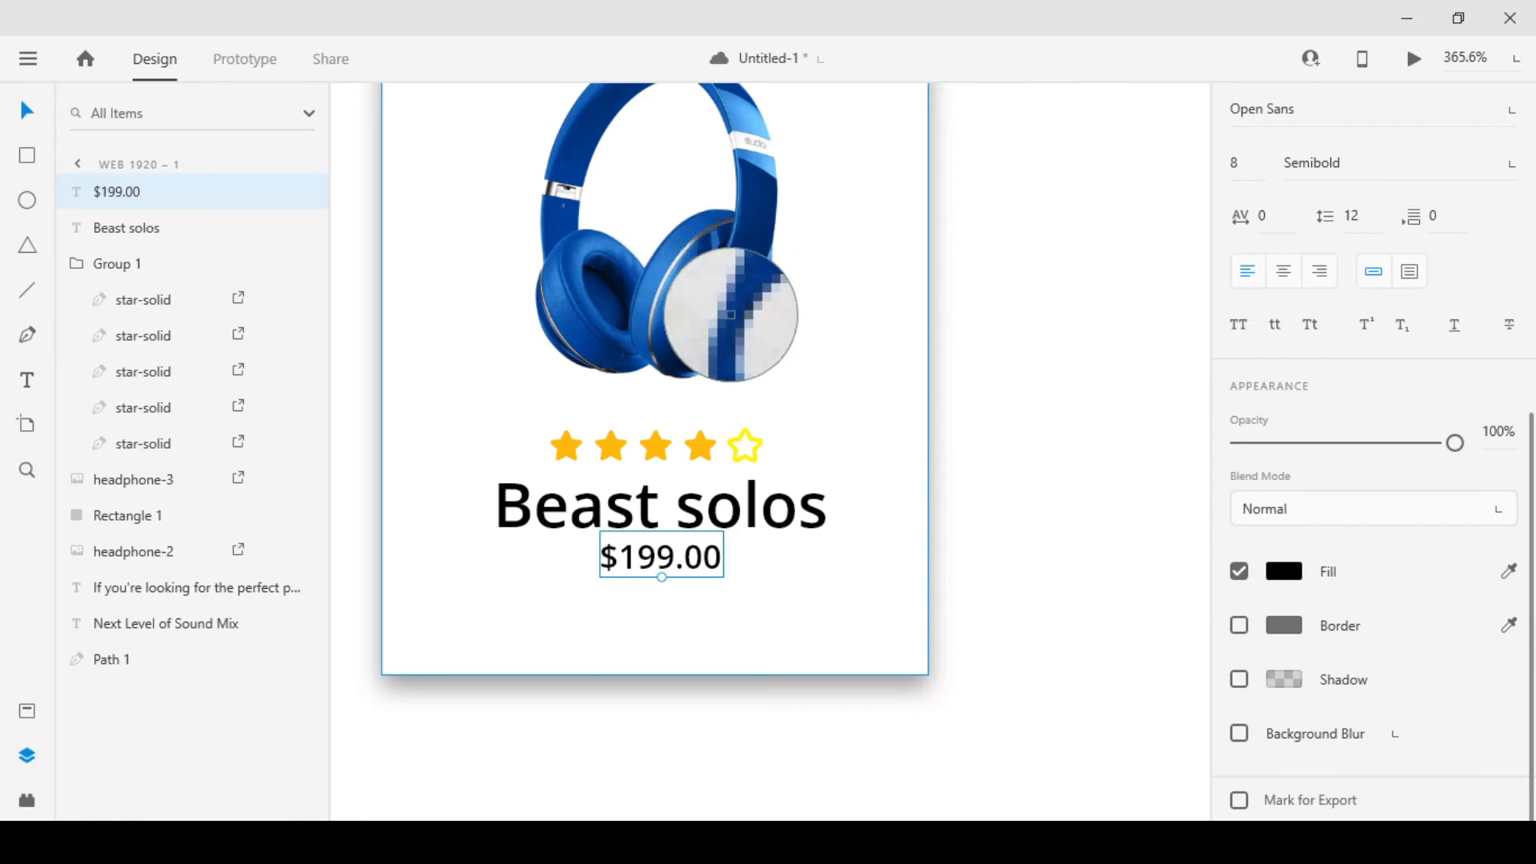
pyautogui.click(722, 302)
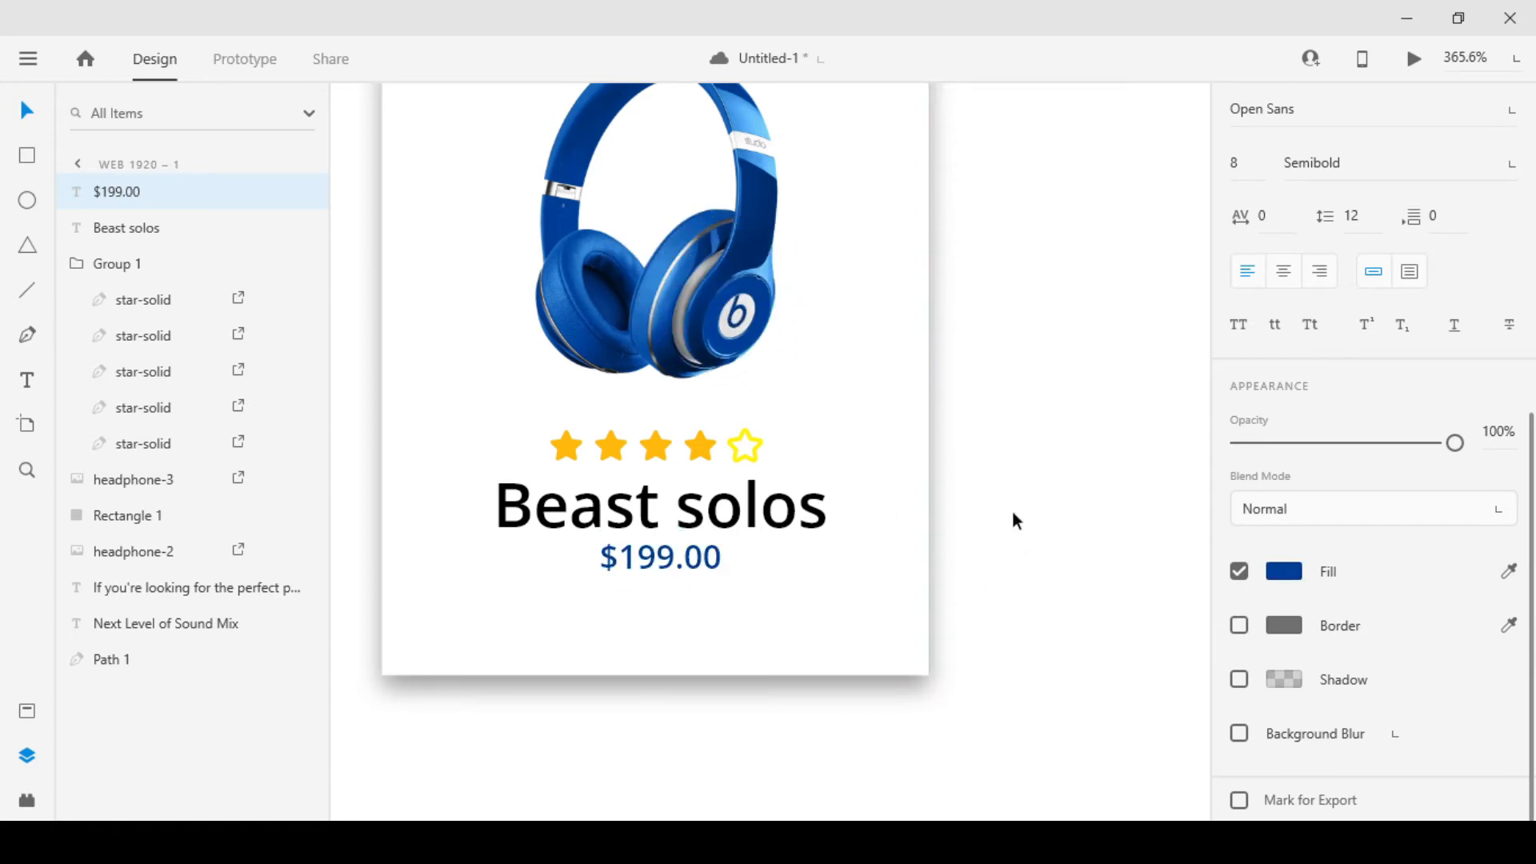
pyautogui.click(1002, 467)
# Move the "$199.00" price slightly further below the "Beast solos" name
pyautogui.scroll(-3, 824, 480)
pyautogui.scroll(3, 759, 520)
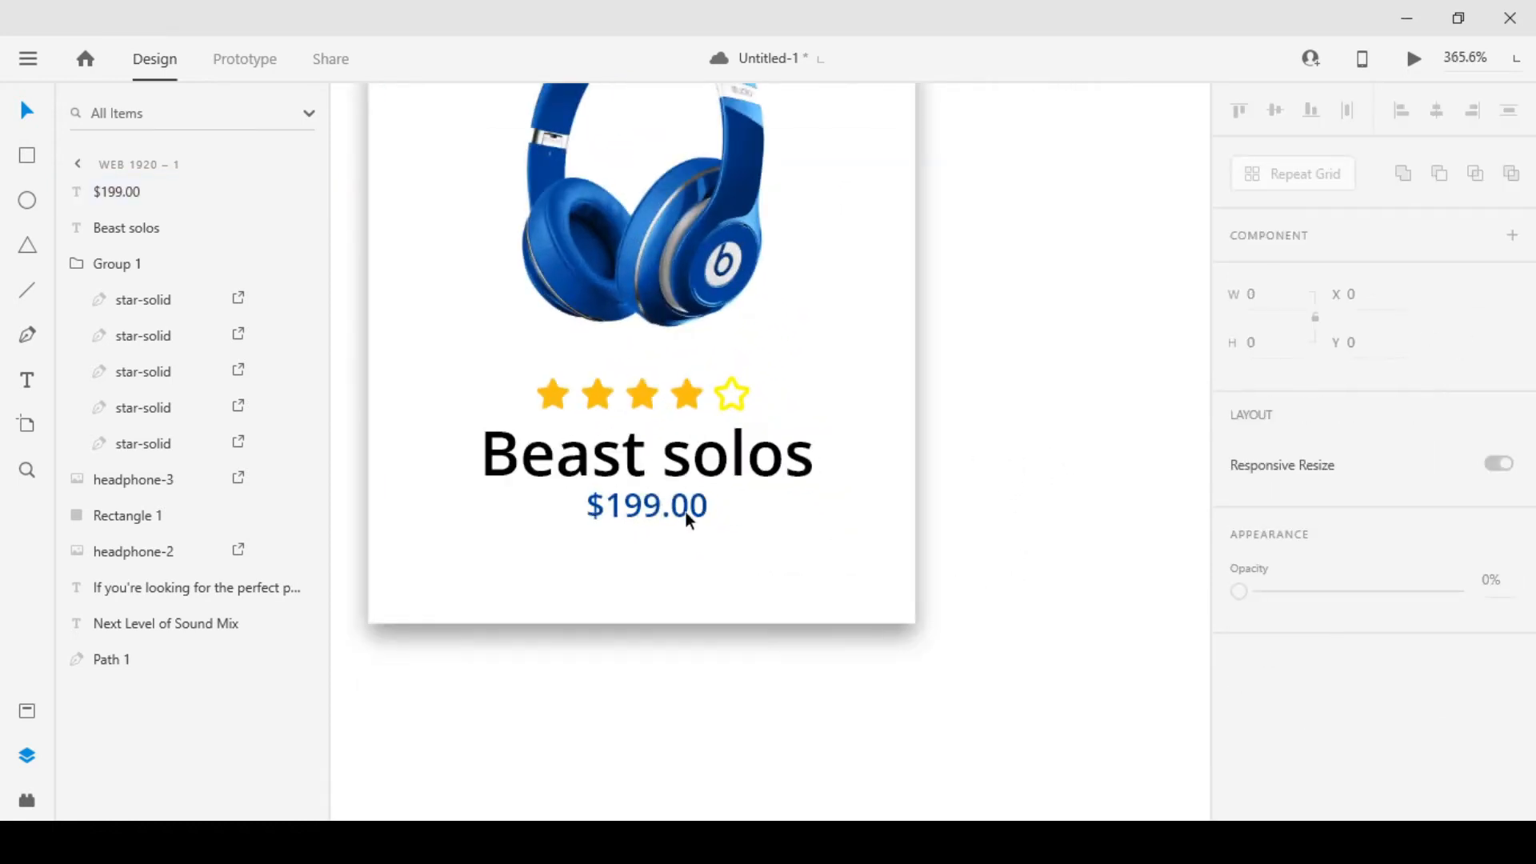
pyautogui.click(680, 516)
pyautogui.moveTo(684, 524); pyautogui.dragTo(685, 536)
# Change the "Beast solos" text to Bold and its font to Poppins
pyautogui.click(693, 482)
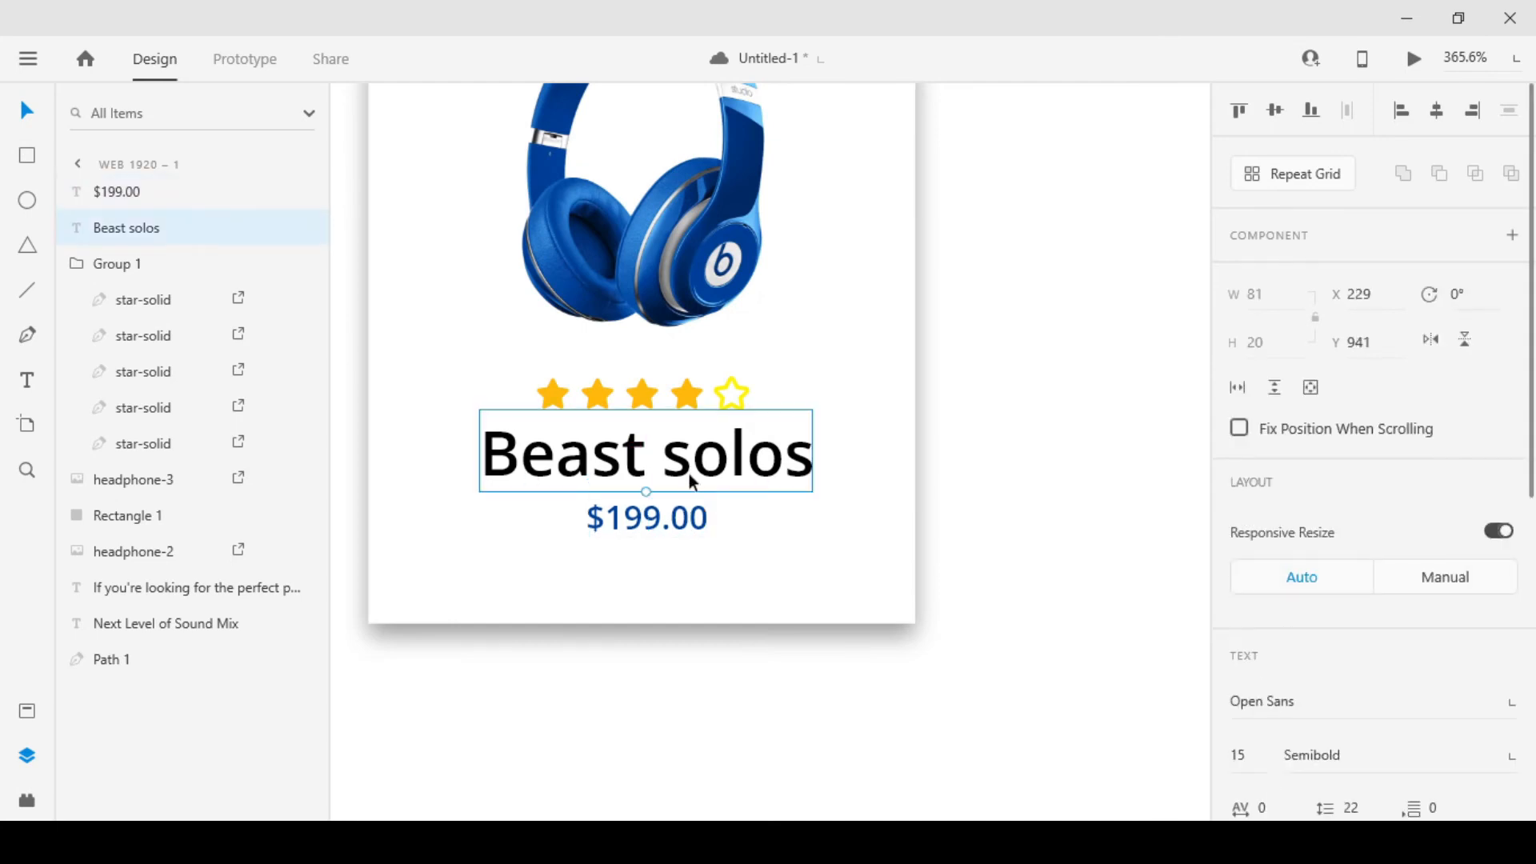
pyautogui.scroll(-2, 1440, 627)
pyautogui.click(1502, 650)
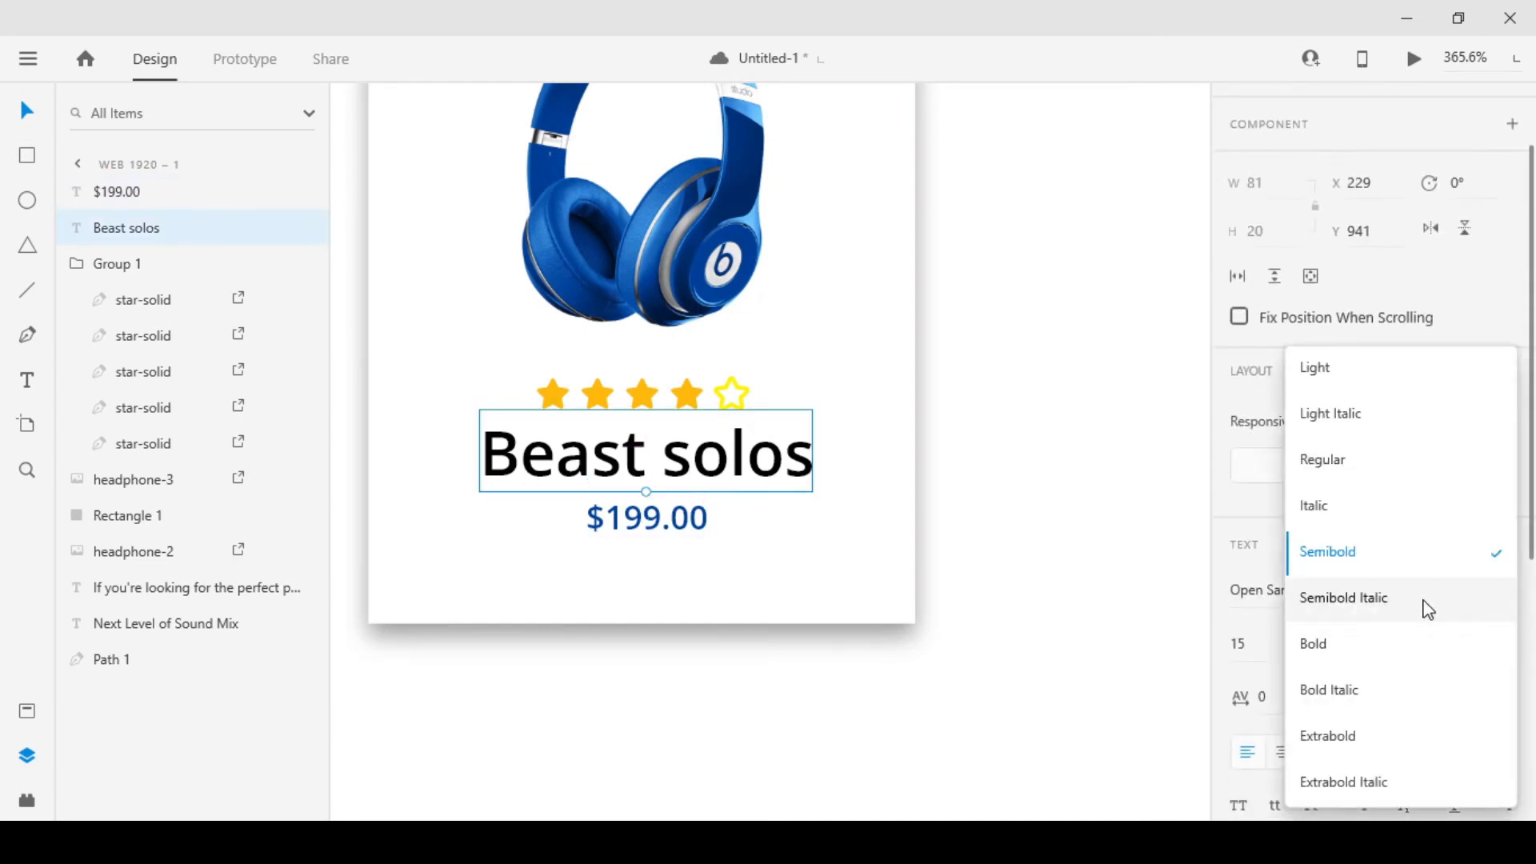
pyautogui.click(1357, 640)
pyautogui.click(1302, 591)
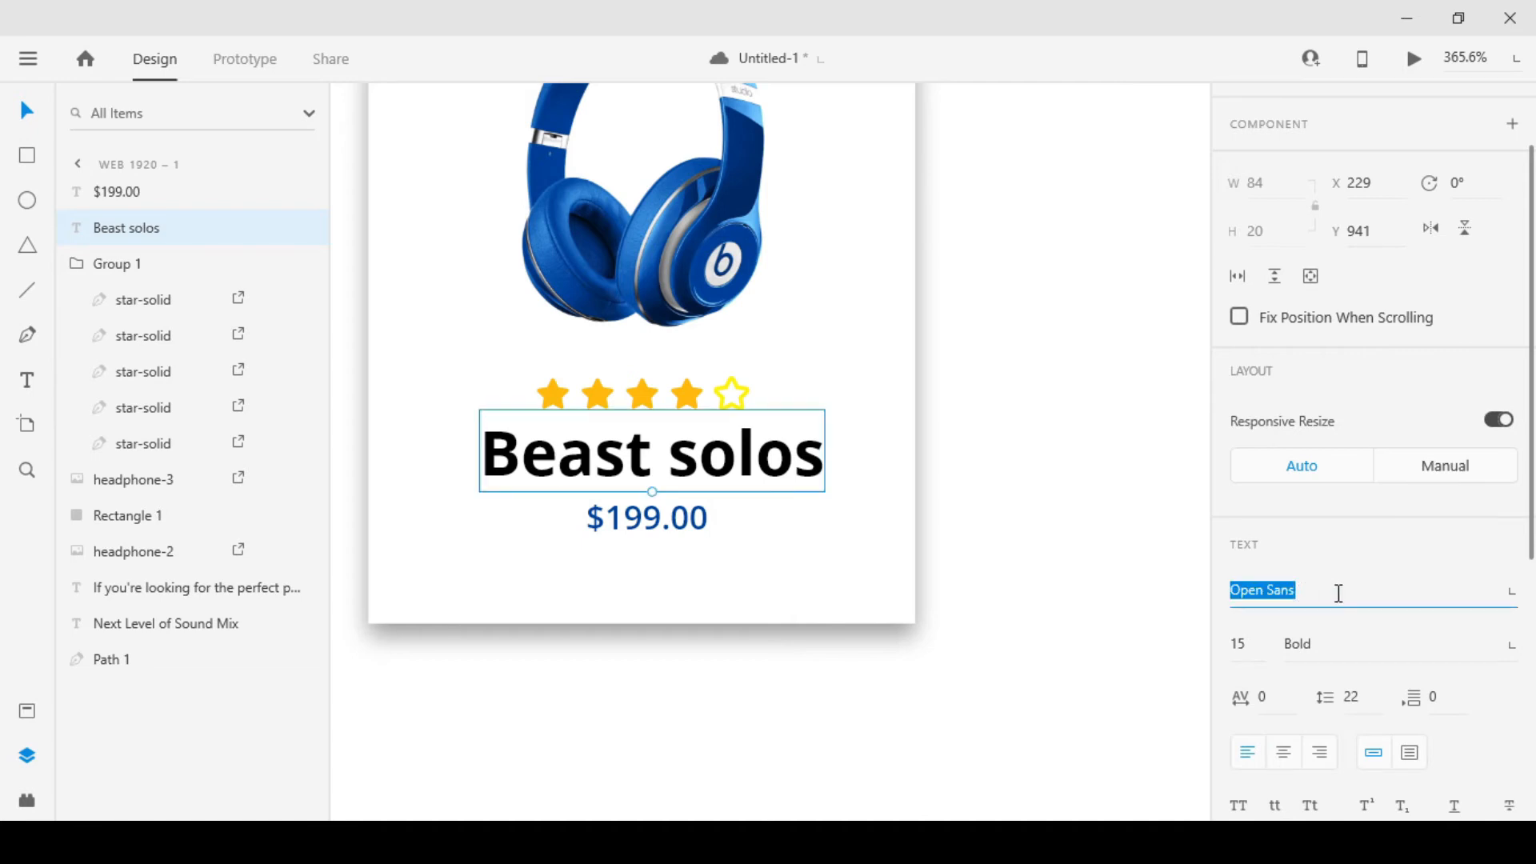
pyautogui.write('Poppins')
pyautogui.press('Return')
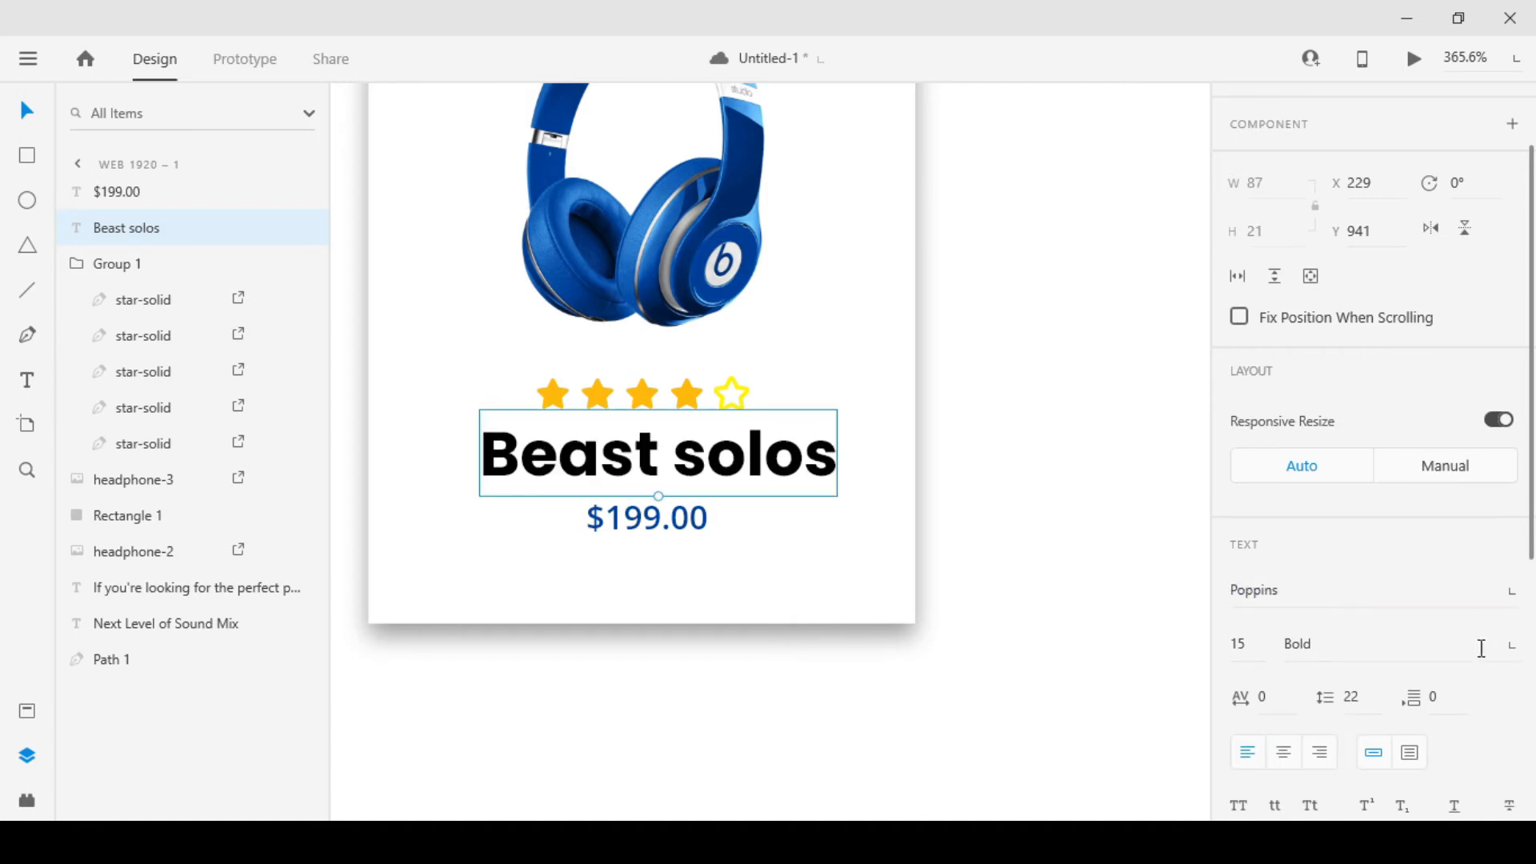
# Set the "Beast solos" text weight to Medium
pyautogui.click(1504, 661)
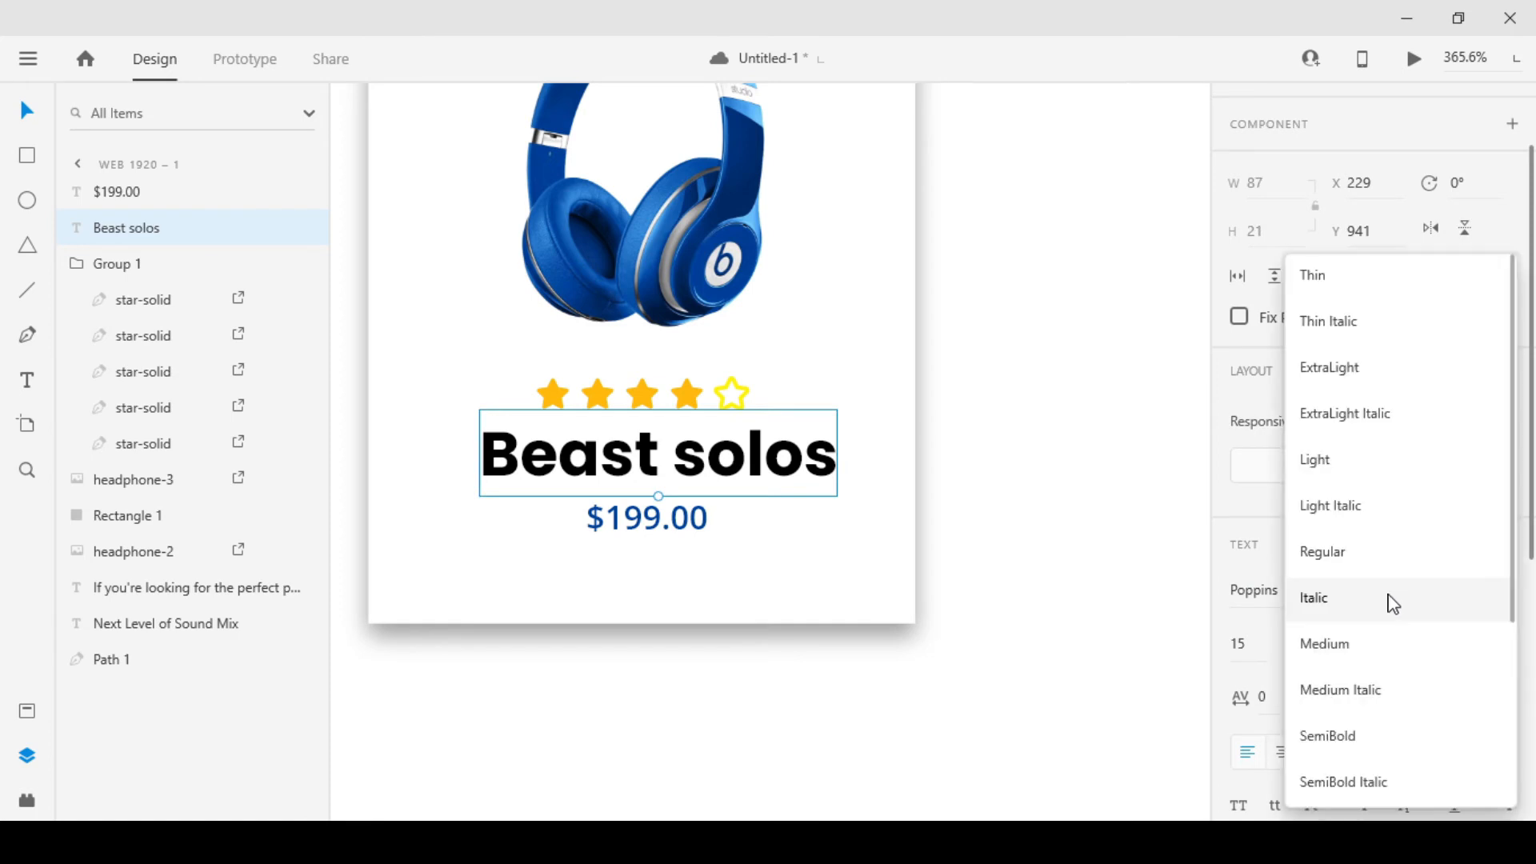
pyautogui.click(1361, 640)
pyautogui.click(1052, 580)
# Round the card rectangle's corners to a radius of about 17
pyautogui.scroll(-6, 856, 591)
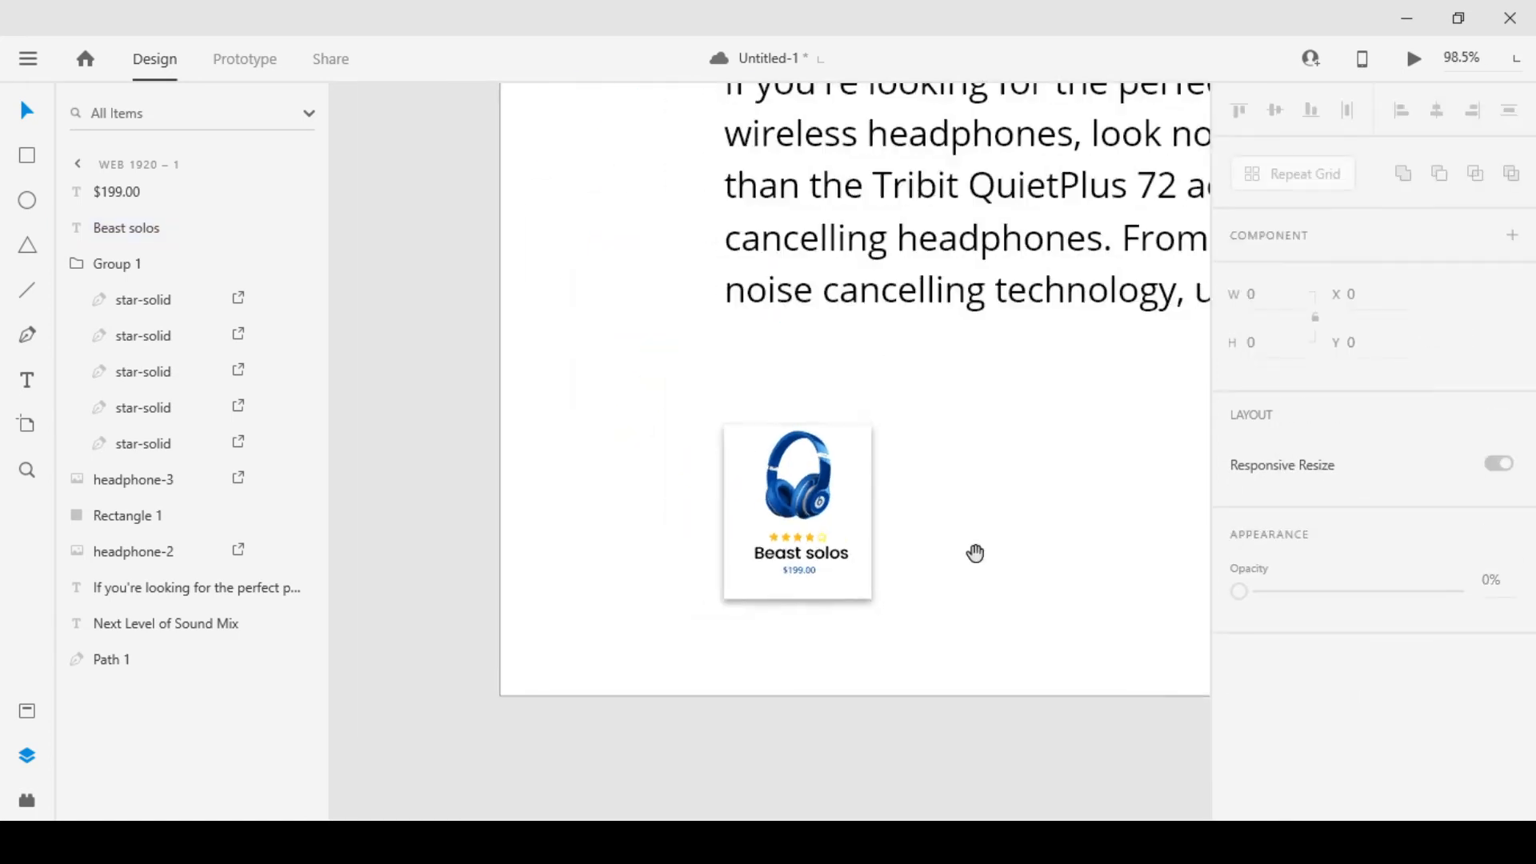
pyautogui.moveTo(974, 552); pyautogui.dragTo(813, 559)
pyautogui.scroll(6, 620, 569)
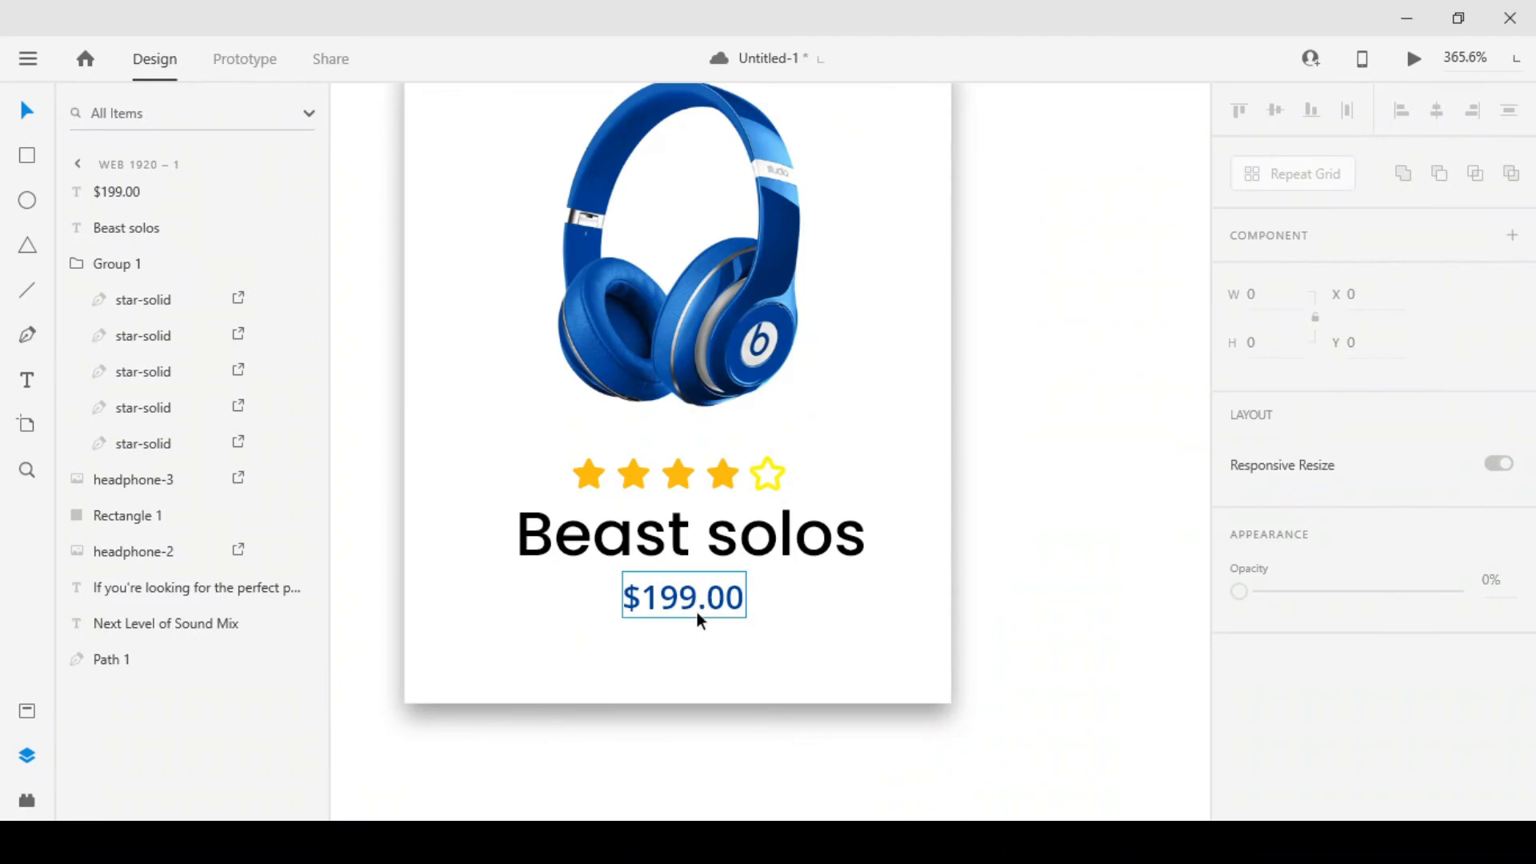
pyautogui.click(861, 680)
pyautogui.moveTo(936, 688); pyautogui.dragTo(881, 632)
pyautogui.click(1050, 569)
# Move the headphone image on the card up to Y 839
pyautogui.scroll(-2, 987, 579)
pyautogui.scroll(1, 1005, 565)
pyautogui.hscroll(1, 1005, 566)
pyautogui.click(737, 397)
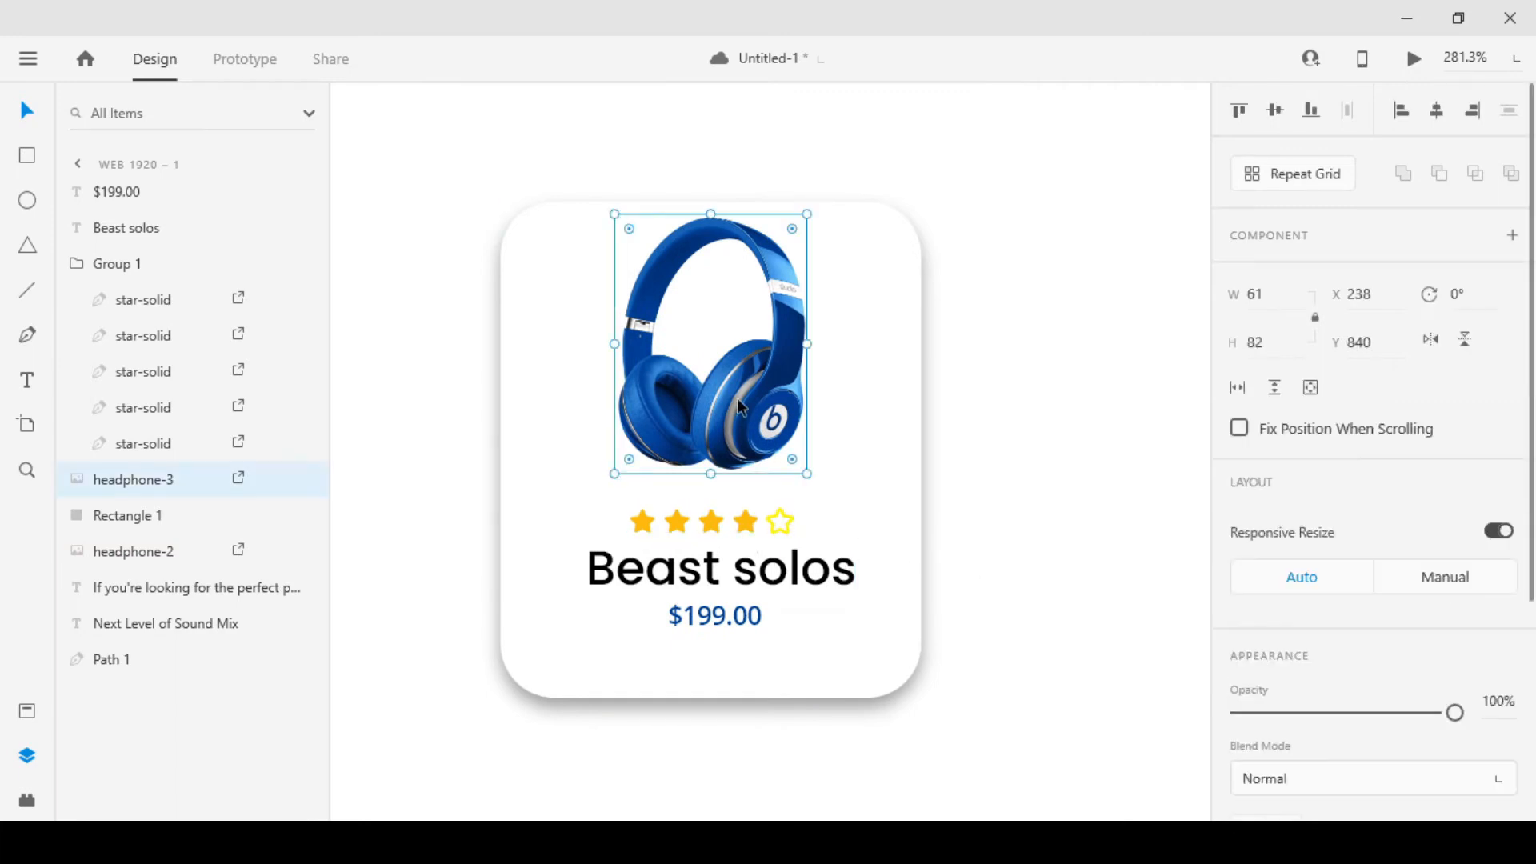
pyautogui.moveTo(736, 406); pyautogui.dragTo(739, 411)
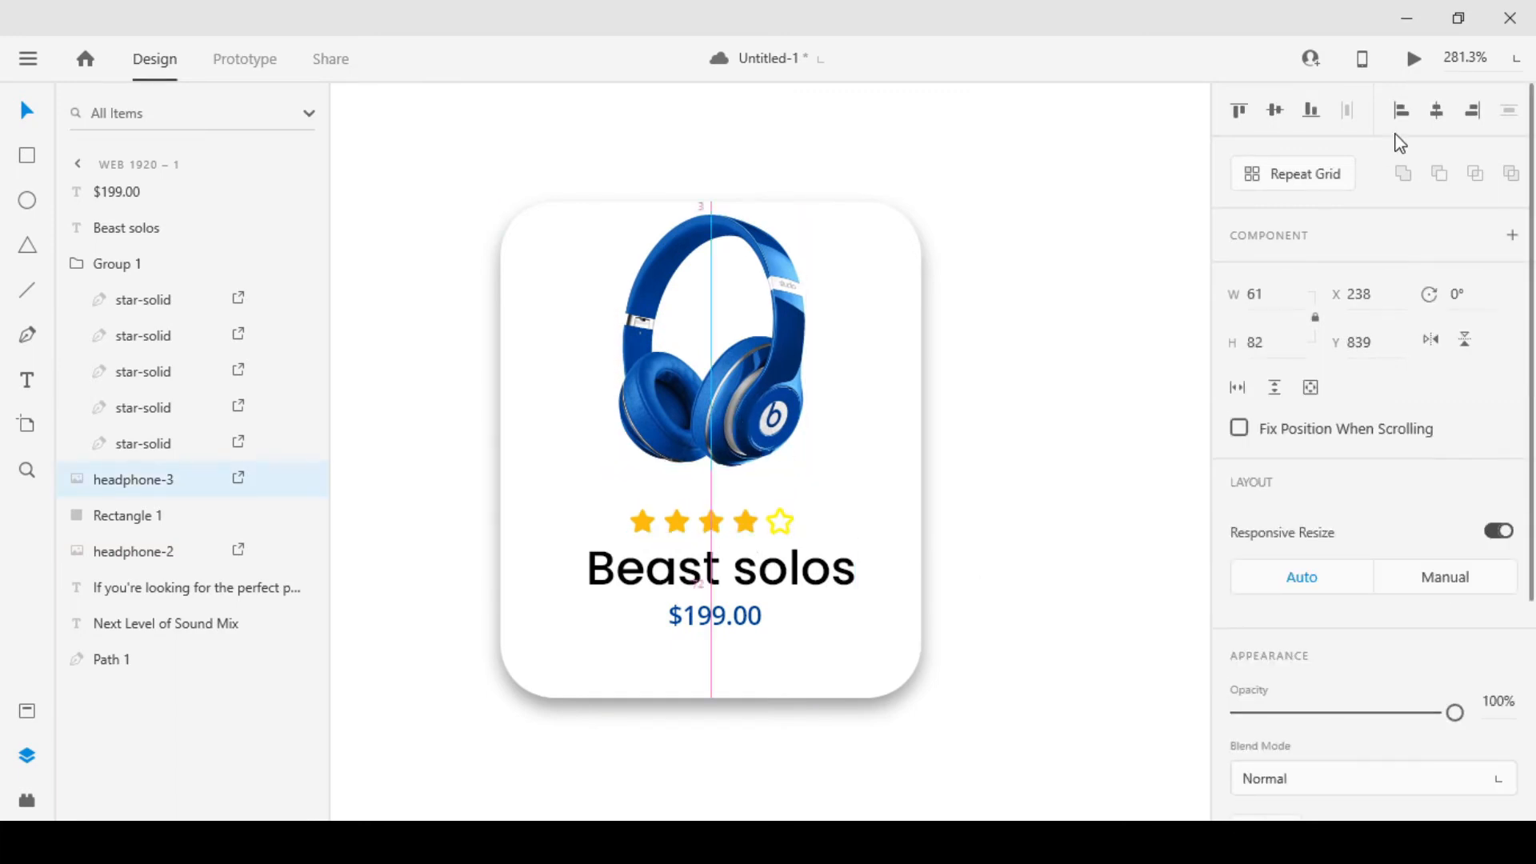
pyautogui.keyDown('shift'); pyautogui.click(896, 408); pyautogui.keyUp('shift')
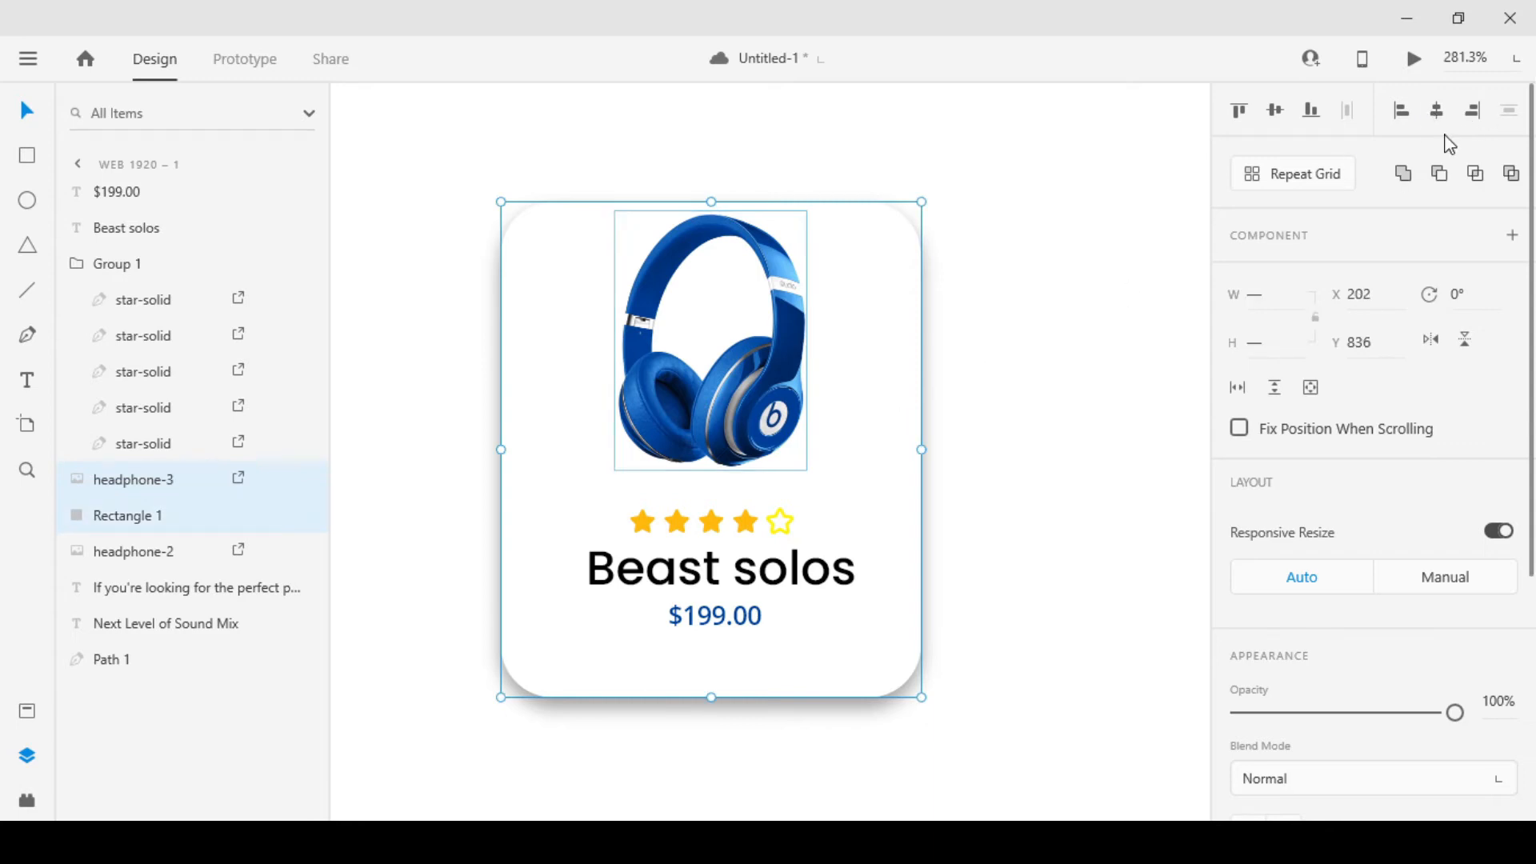
pyautogui.click(982, 307)
pyautogui.click(832, 392)
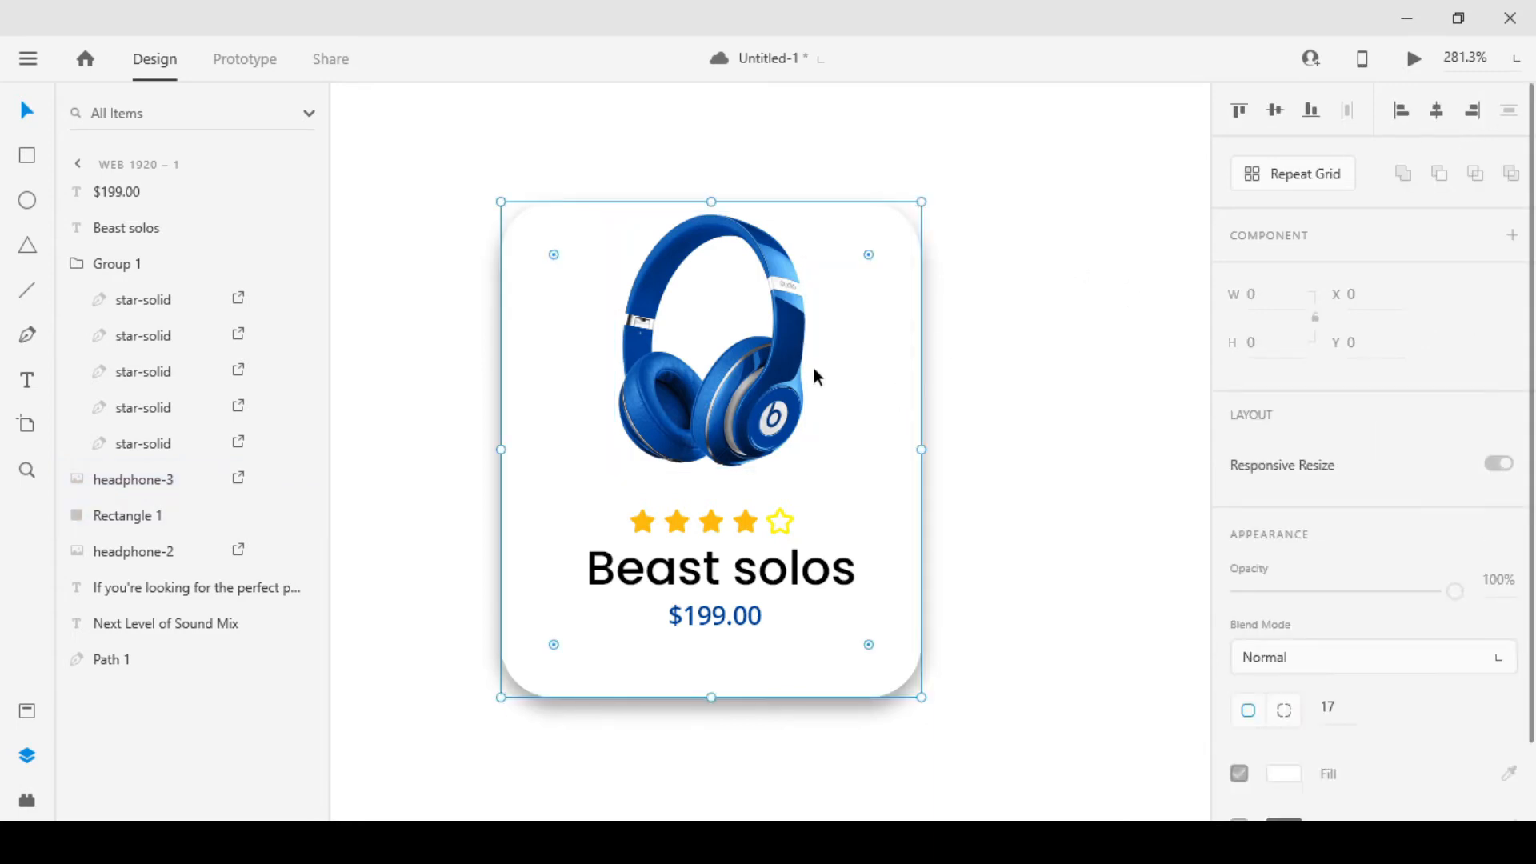
pyautogui.keyDown('shift'); pyautogui.click(772, 352); pyautogui.keyUp('shift')
pyautogui.click(1032, 295)
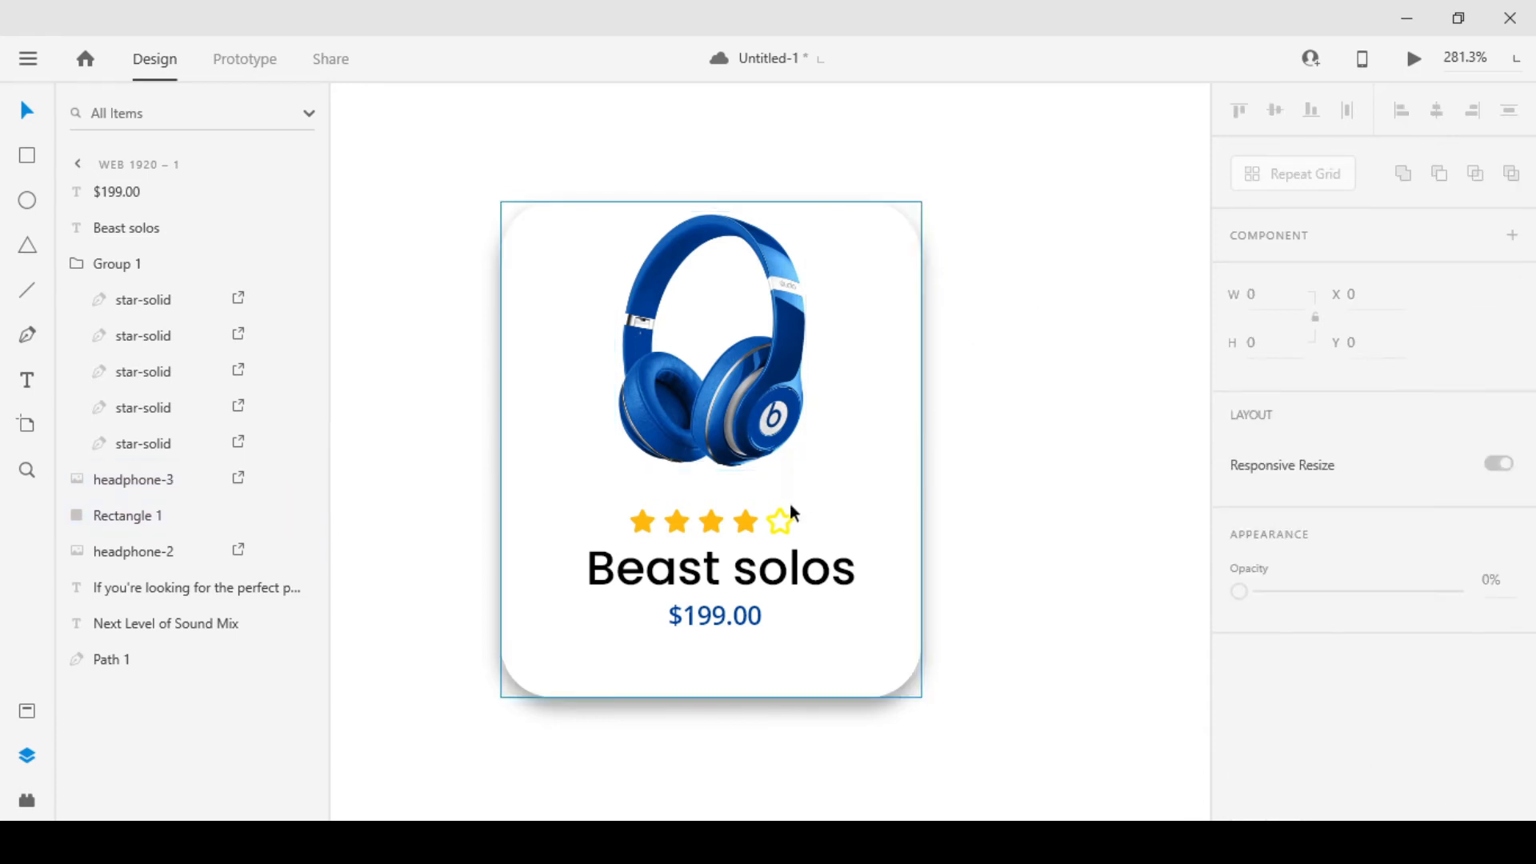
pyautogui.click(767, 528)
pyautogui.click(771, 520)
pyautogui.moveTo(771, 519); pyautogui.dragTo(770, 518)
# Move the "$199.00" price down to Y 964 and centre it horizontally on the card rectangle
pyautogui.moveTo(733, 614); pyautogui.dragTo(737, 624)
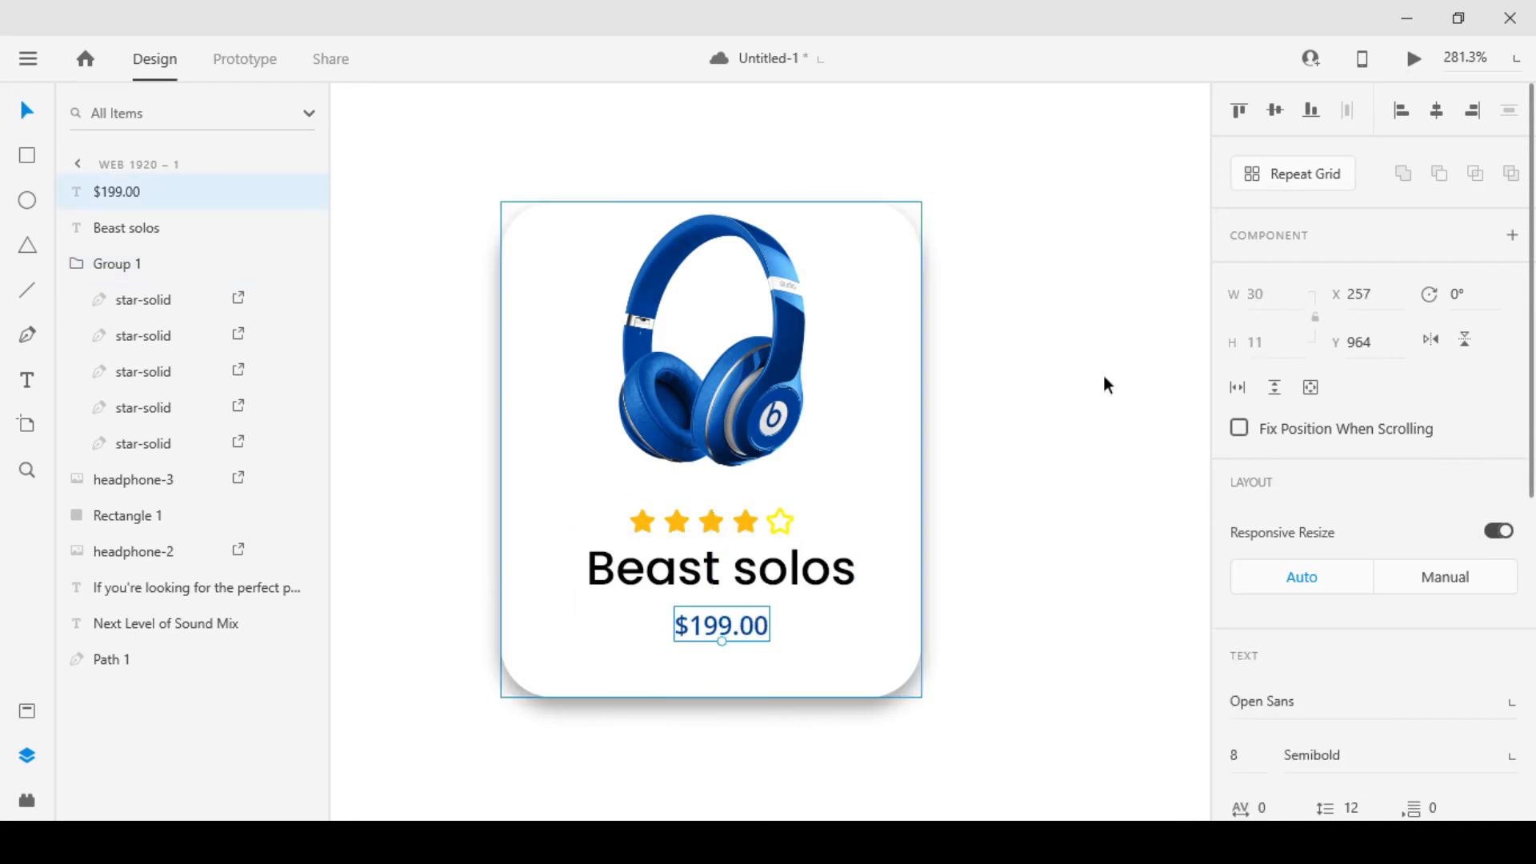
pyautogui.keyDown('shift'); pyautogui.click(910, 434); pyautogui.keyUp('shift')
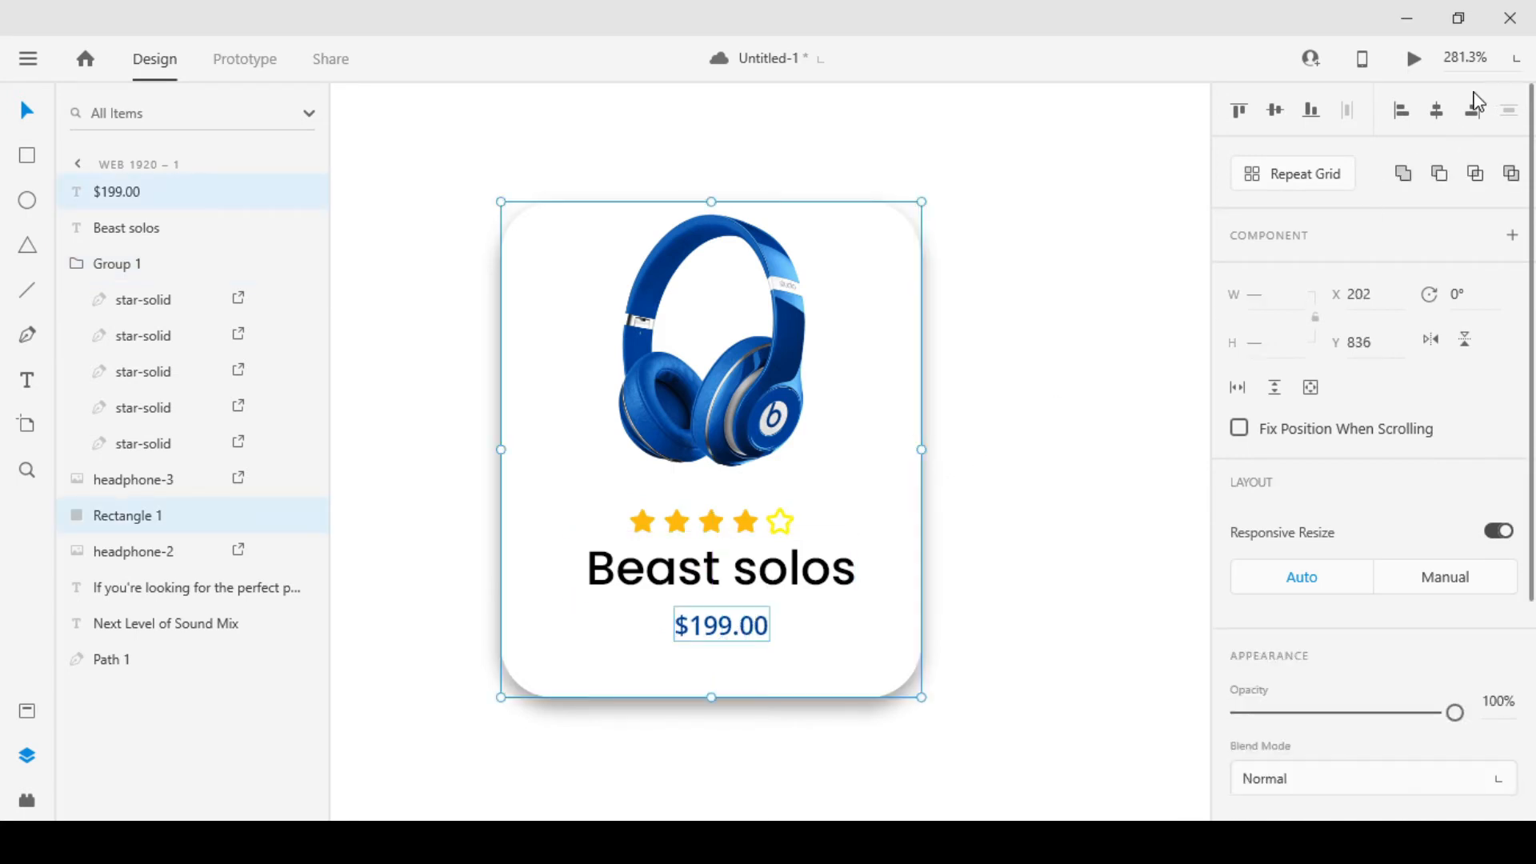
pyautogui.click(1437, 116)
pyautogui.click(959, 398)
# Centre the "Beast solos" text horizontally on the card rectangle
pyautogui.click(836, 548)
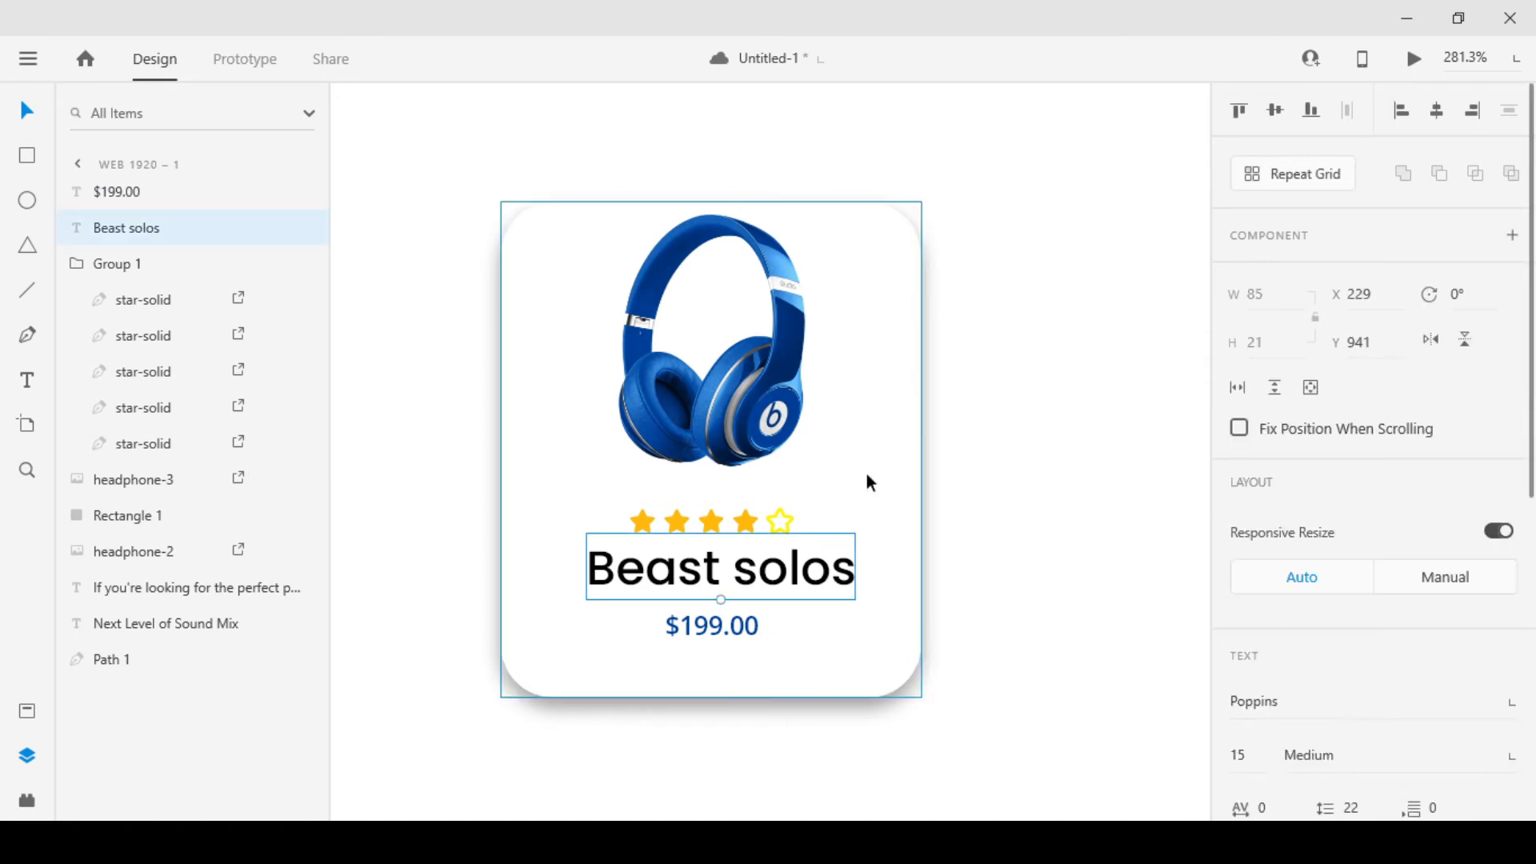
pyautogui.keyDown('shift'); pyautogui.click(867, 476); pyautogui.keyUp('shift')
pyautogui.click(1443, 109)
pyautogui.click(1009, 439)
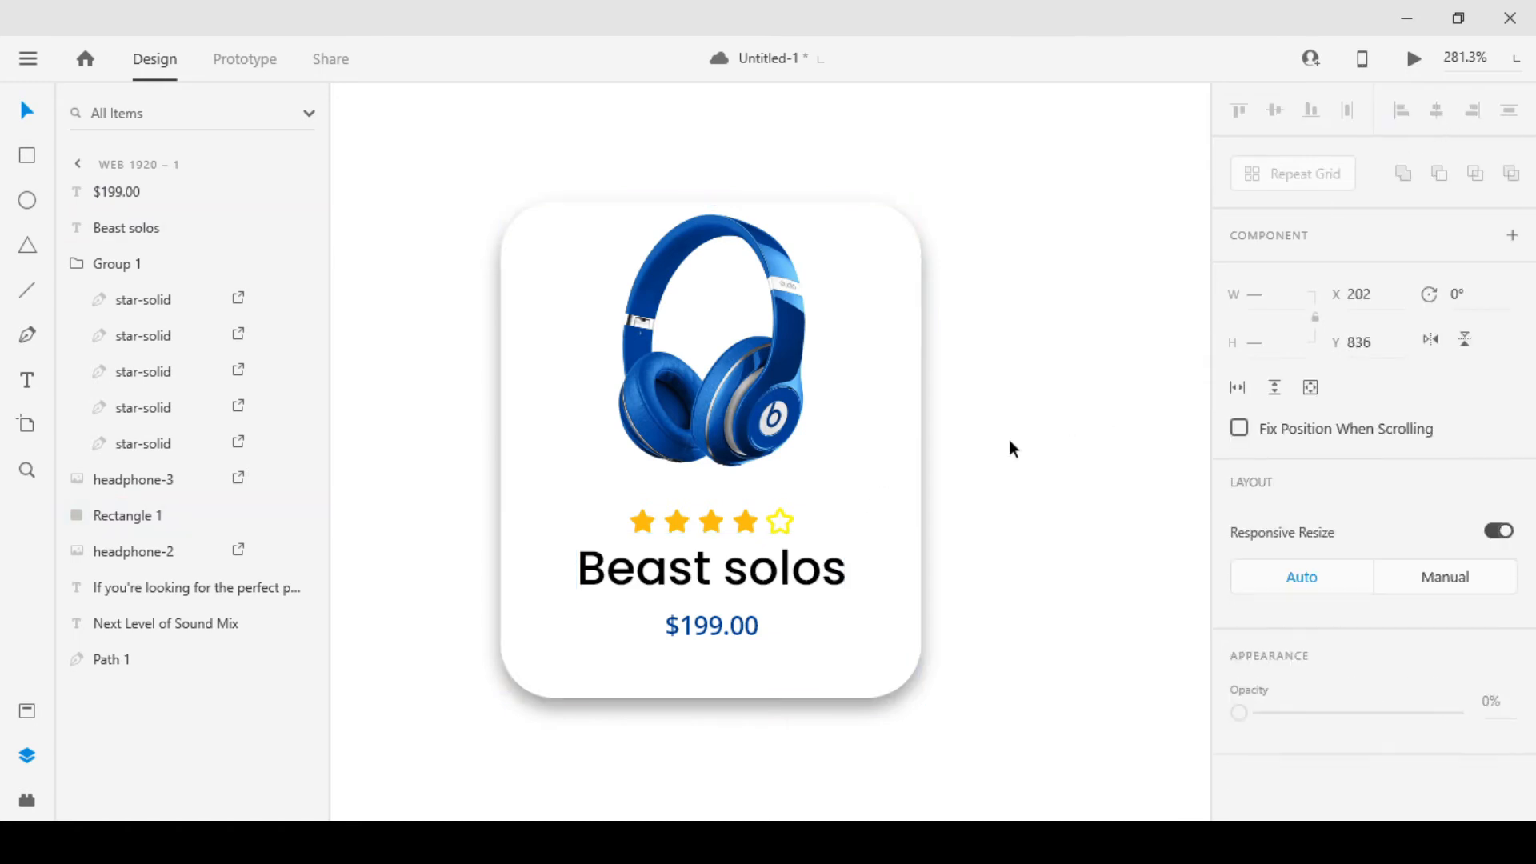
# Distribute the star group, "Beast solos" name and "$199.00" price evenly in vertical direction
pyautogui.scroll(-3, 750, 510)
pyautogui.moveTo(975, 544); pyautogui.dragTo(851, 545)
pyautogui.scroll(-5, 851, 536)
pyautogui.scroll(5, 851, 524)
pyautogui.click(714, 528)
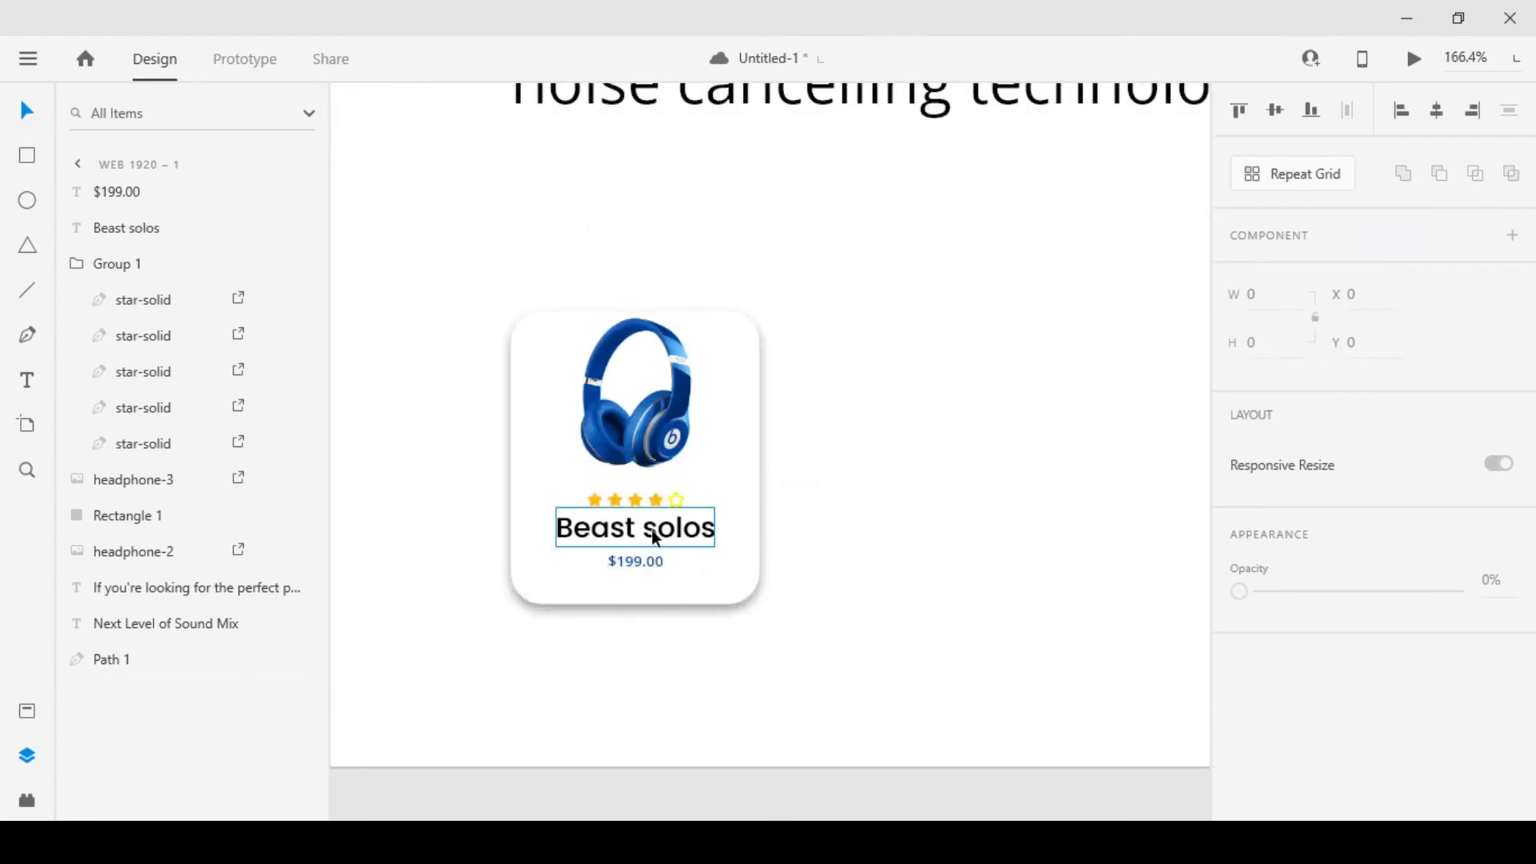
pyautogui.keyDown('shift'); pyautogui.click(650, 563); pyautogui.keyUp('shift')
pyautogui.keyDown('shift'); pyautogui.click(659, 498); pyautogui.keyUp('shift')
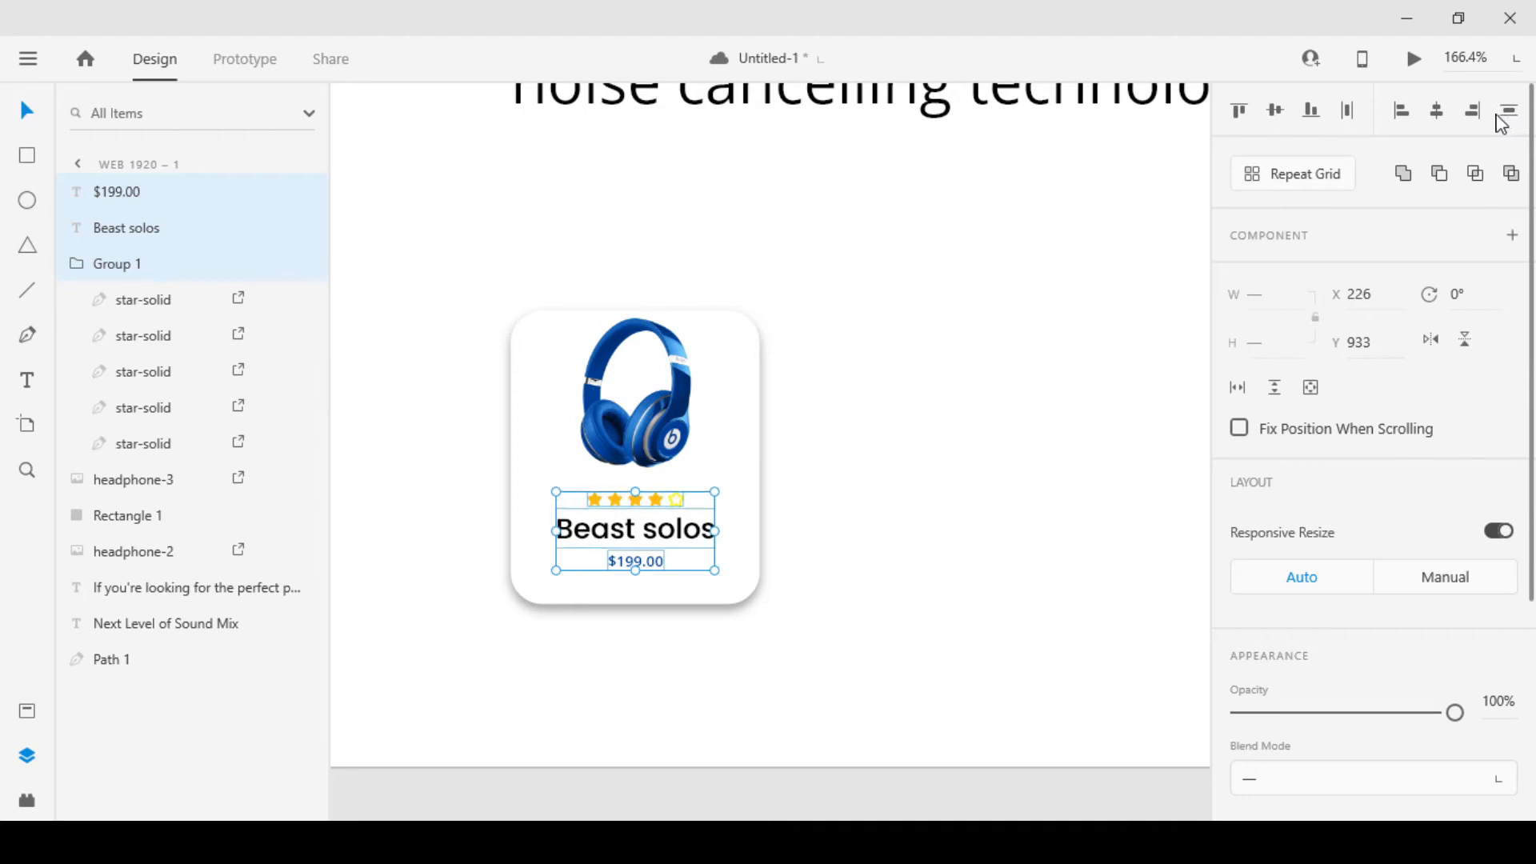
pyautogui.click(903, 405)
# Resize the card rectangle to 127 wide and 168 high
pyautogui.click(722, 587)
pyautogui.moveTo(631, 604); pyautogui.dragTo(631, 627)
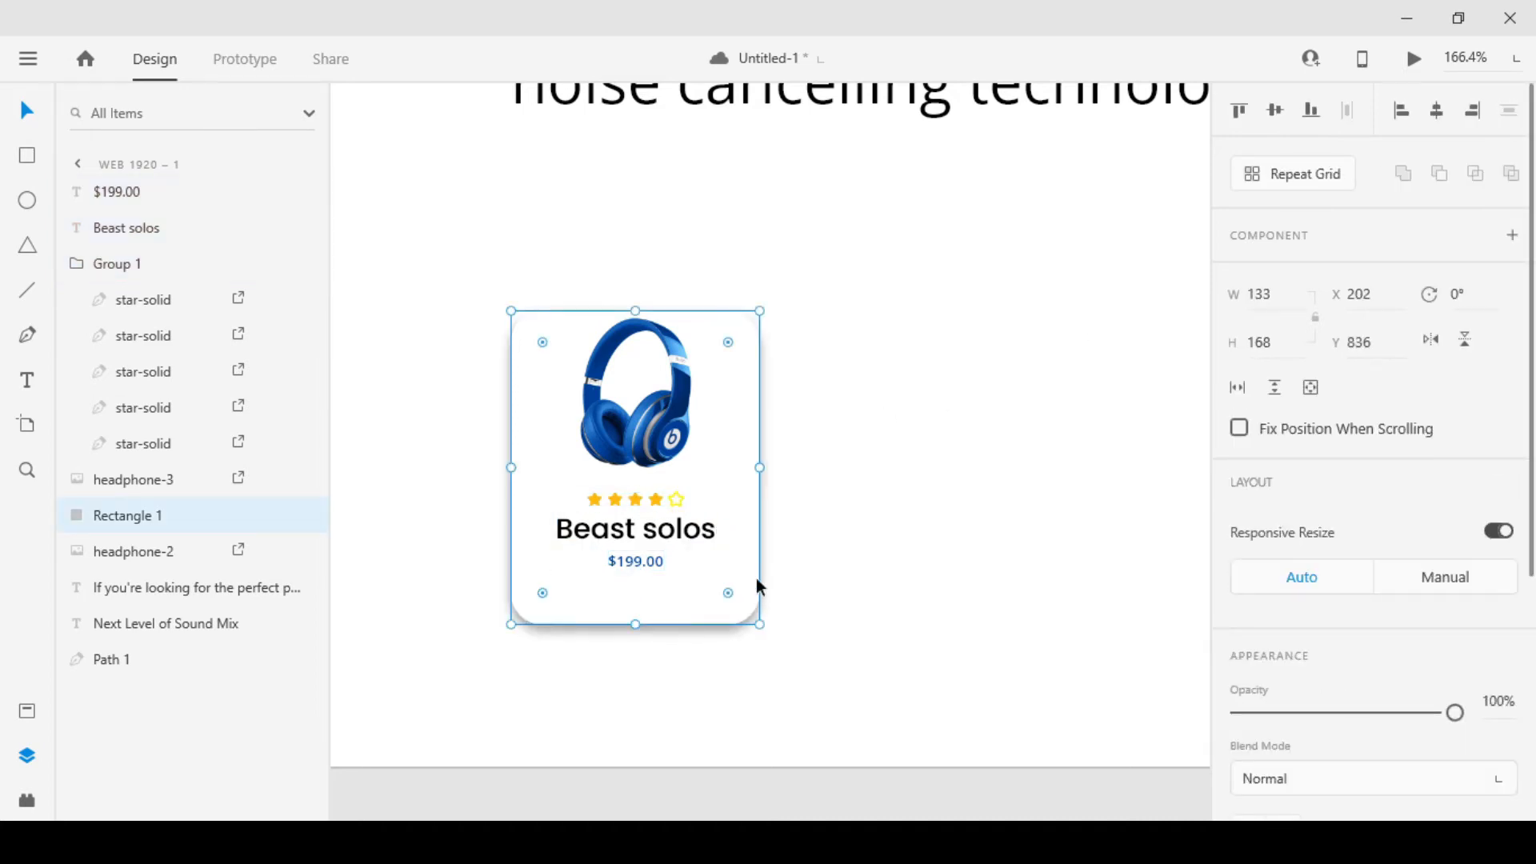
pyautogui.moveTo(760, 465); pyautogui.dragTo(750, 465)
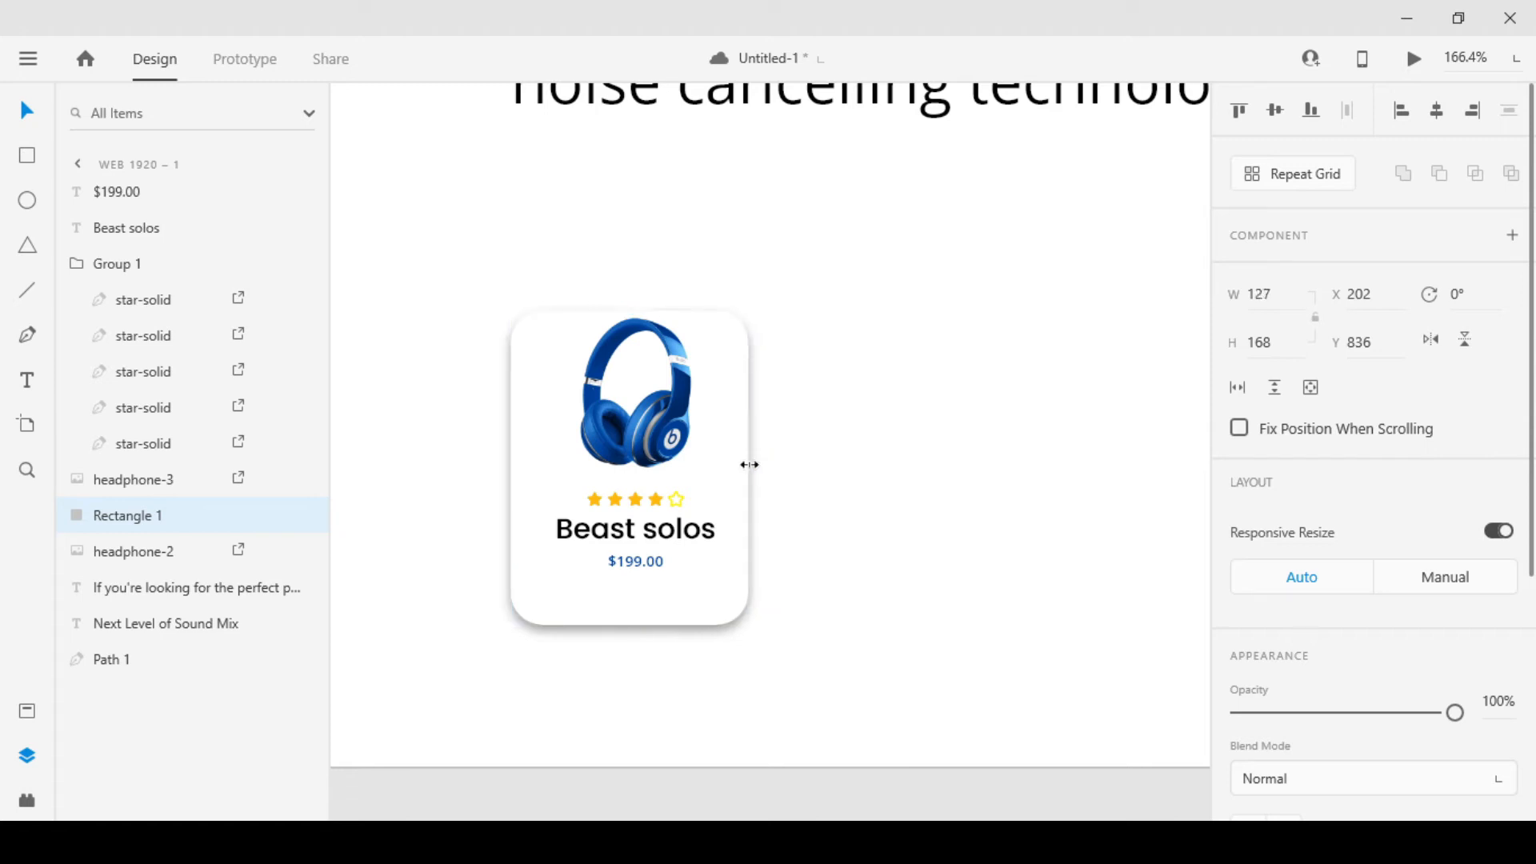
pyautogui.click(795, 477)
# Centre the headphone image, star group, name and price horizontally on the resized card rectangle
pyautogui.click(652, 562)
pyautogui.keyDown('shift'); pyautogui.click(640, 528); pyautogui.keyUp('shift')
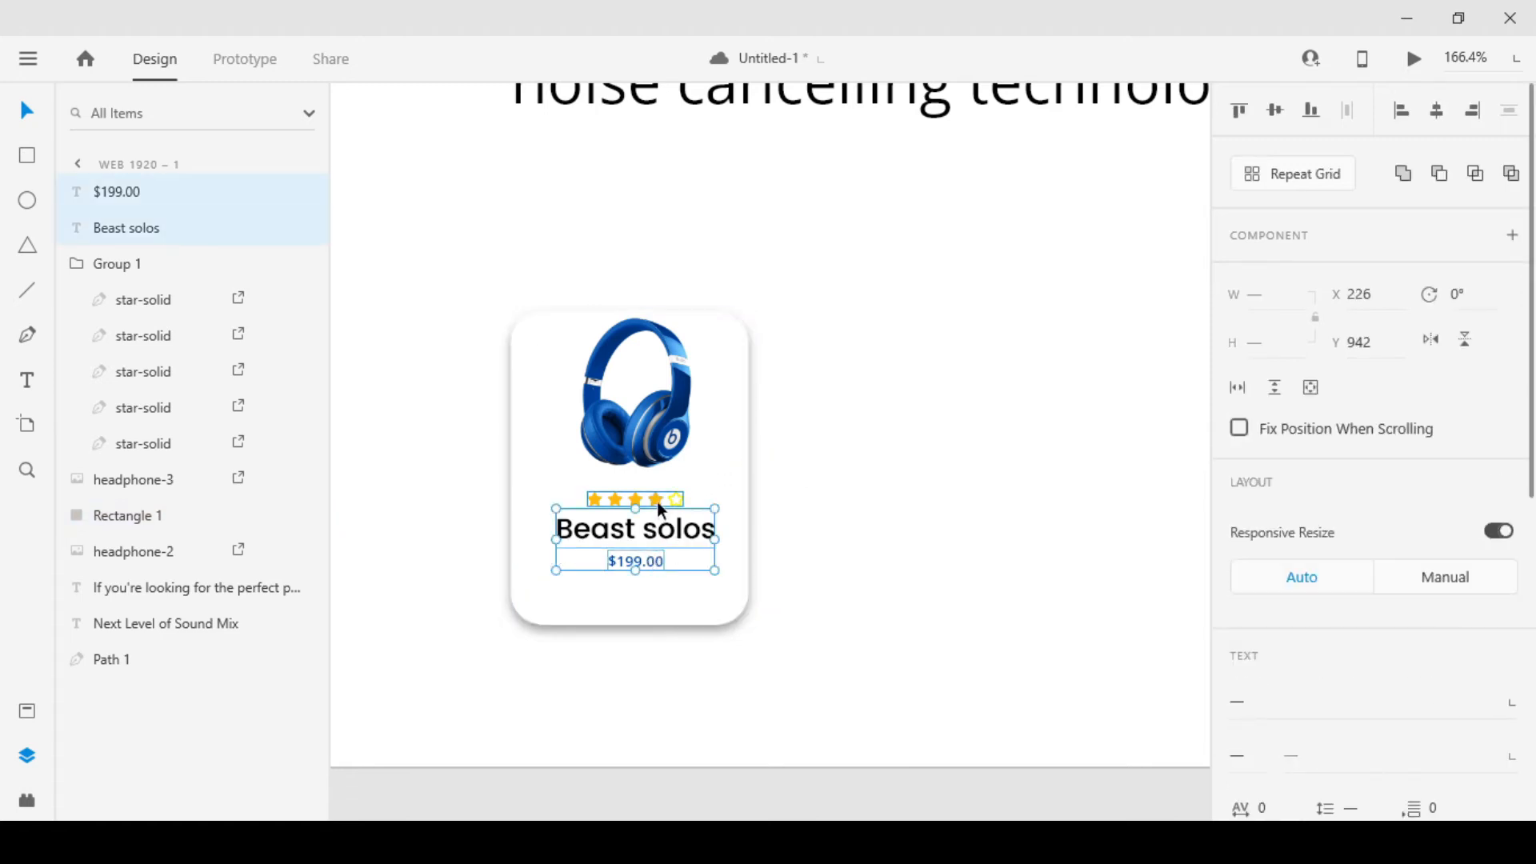
pyautogui.keyDown('shift'); pyautogui.click(656, 502); pyautogui.keyUp('shift')
pyautogui.keyDown('shift'); pyautogui.click(656, 464); pyautogui.keyUp('shift')
pyautogui.keyDown('shift'); pyautogui.click(736, 432); pyautogui.keyUp('shift')
pyautogui.click(1434, 120)
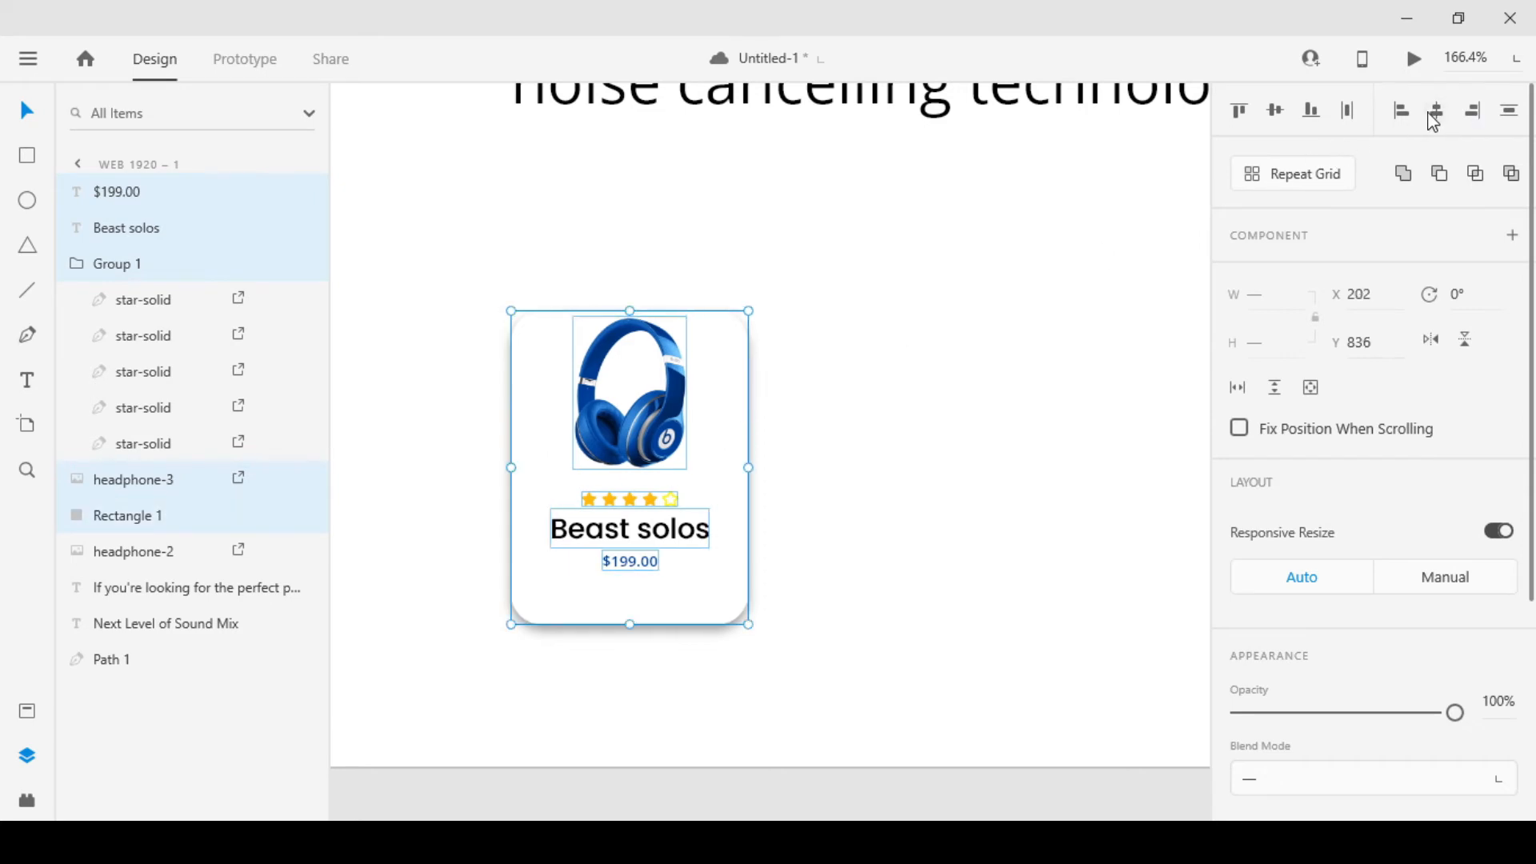
pyautogui.click(760, 511)
pyautogui.hscroll(3, 840, 590)
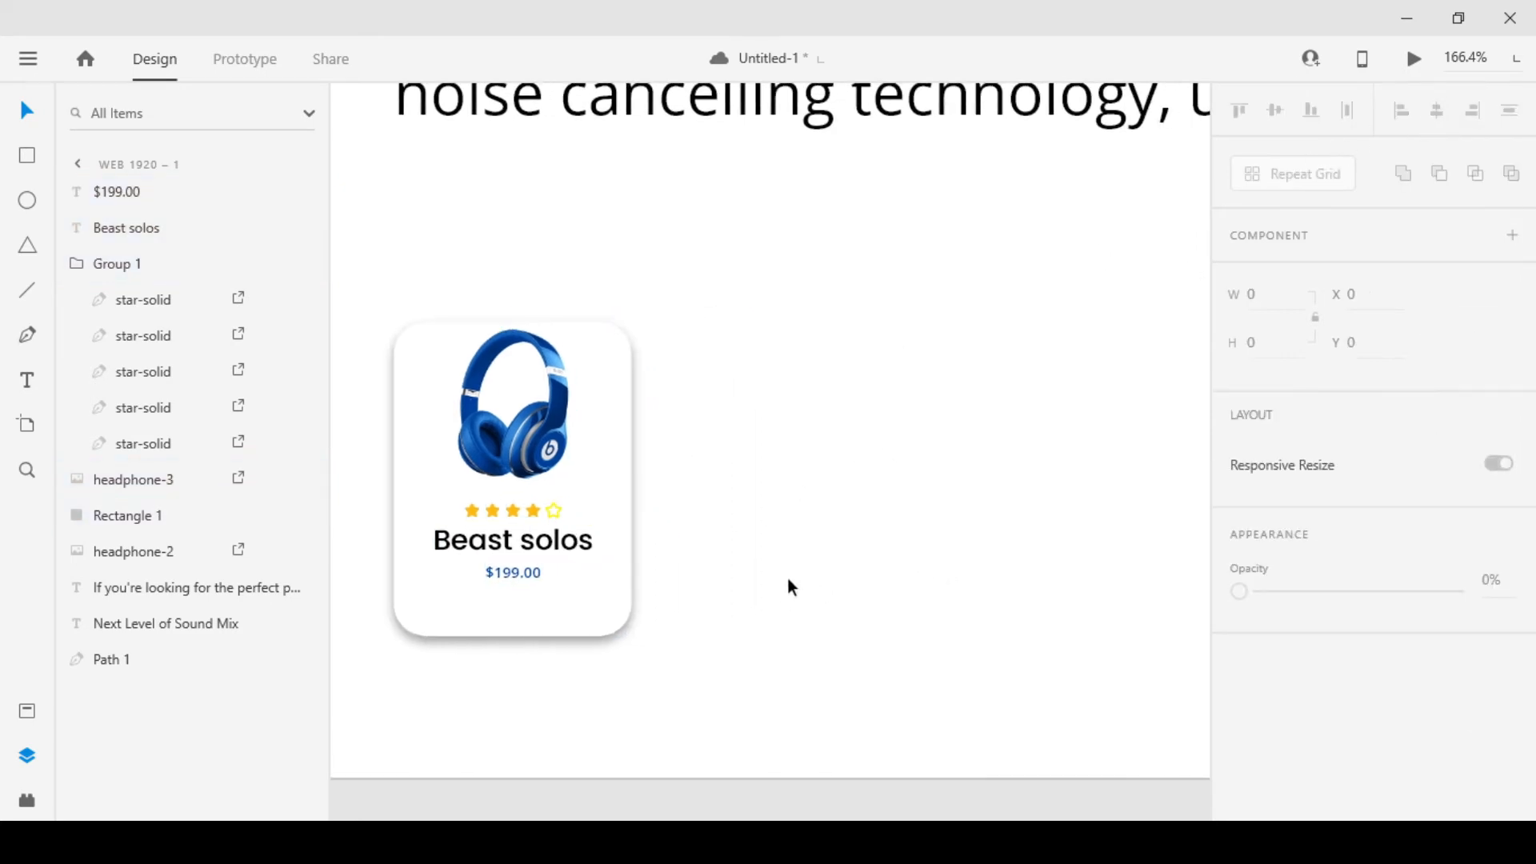
pyautogui.scroll(5, 521, 560)
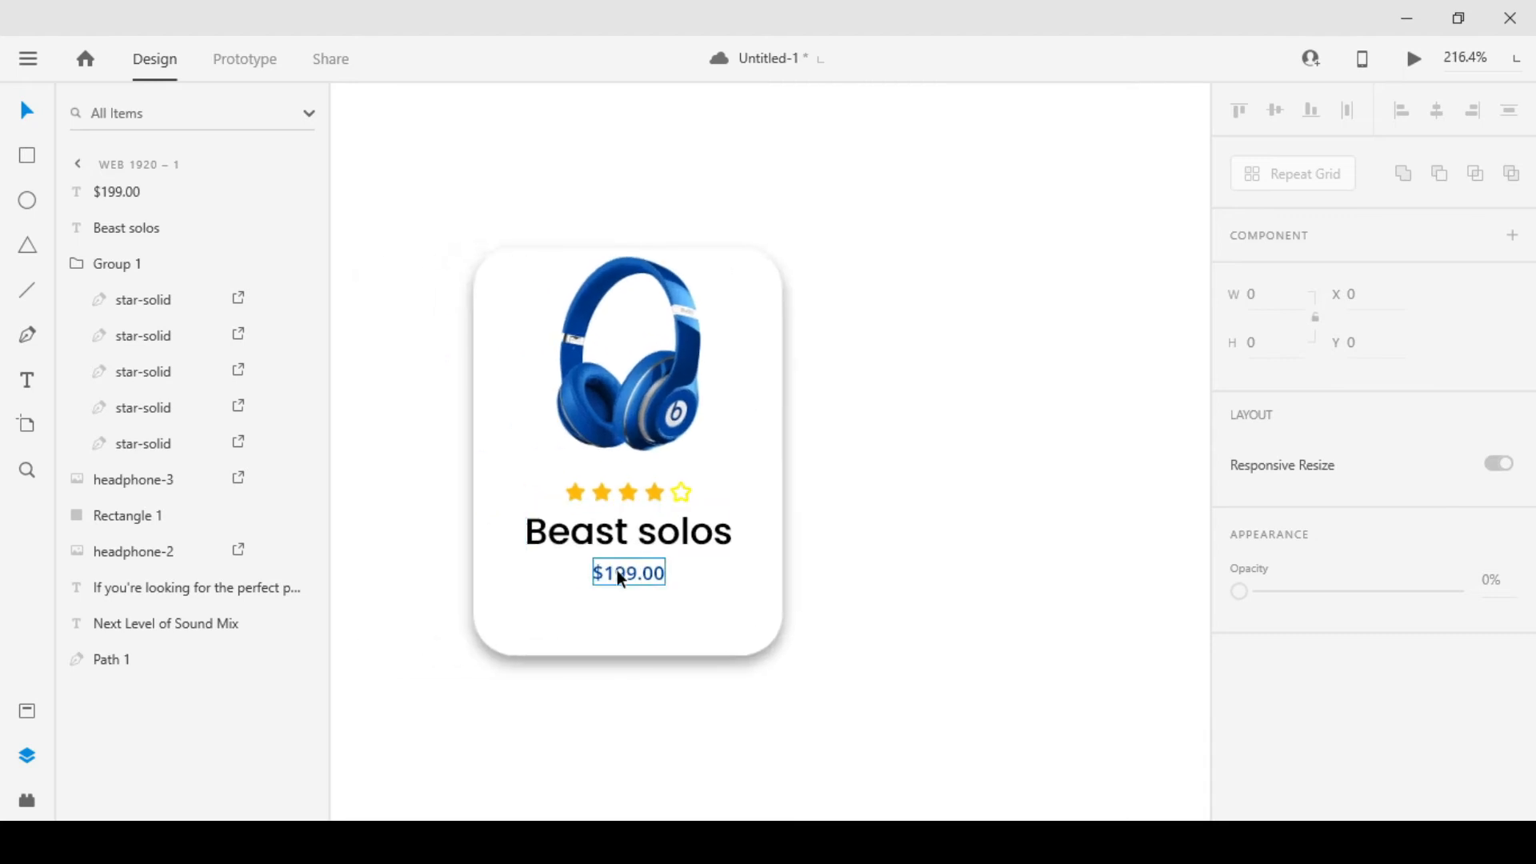
pyautogui.click(618, 571)
pyautogui.keyDown('shift'); pyautogui.click(645, 542); pyautogui.keyUp('shift')
pyautogui.keyDown('shift'); pyautogui.click(646, 485); pyautogui.keyUp('shift')
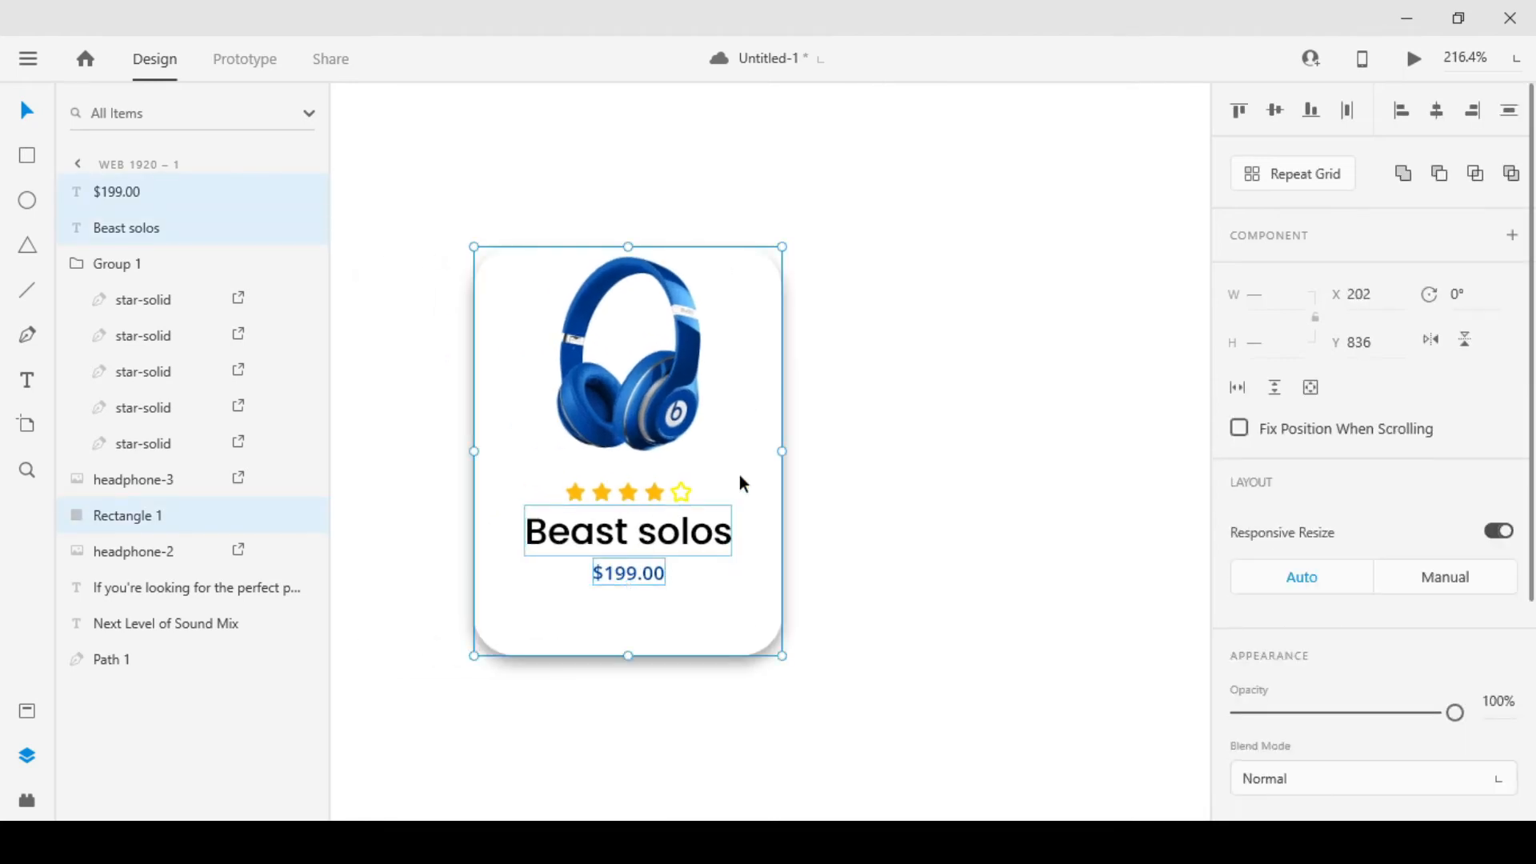
pyautogui.press('Escape')
# Move the headphone image, star group, name and price down together so they sit vertically centred on the card
pyautogui.click(654, 493)
pyautogui.keyDown('shift'); pyautogui.click(648, 535); pyautogui.keyUp('shift')
pyautogui.keyDown('shift'); pyautogui.click(640, 576); pyautogui.keyUp('shift')
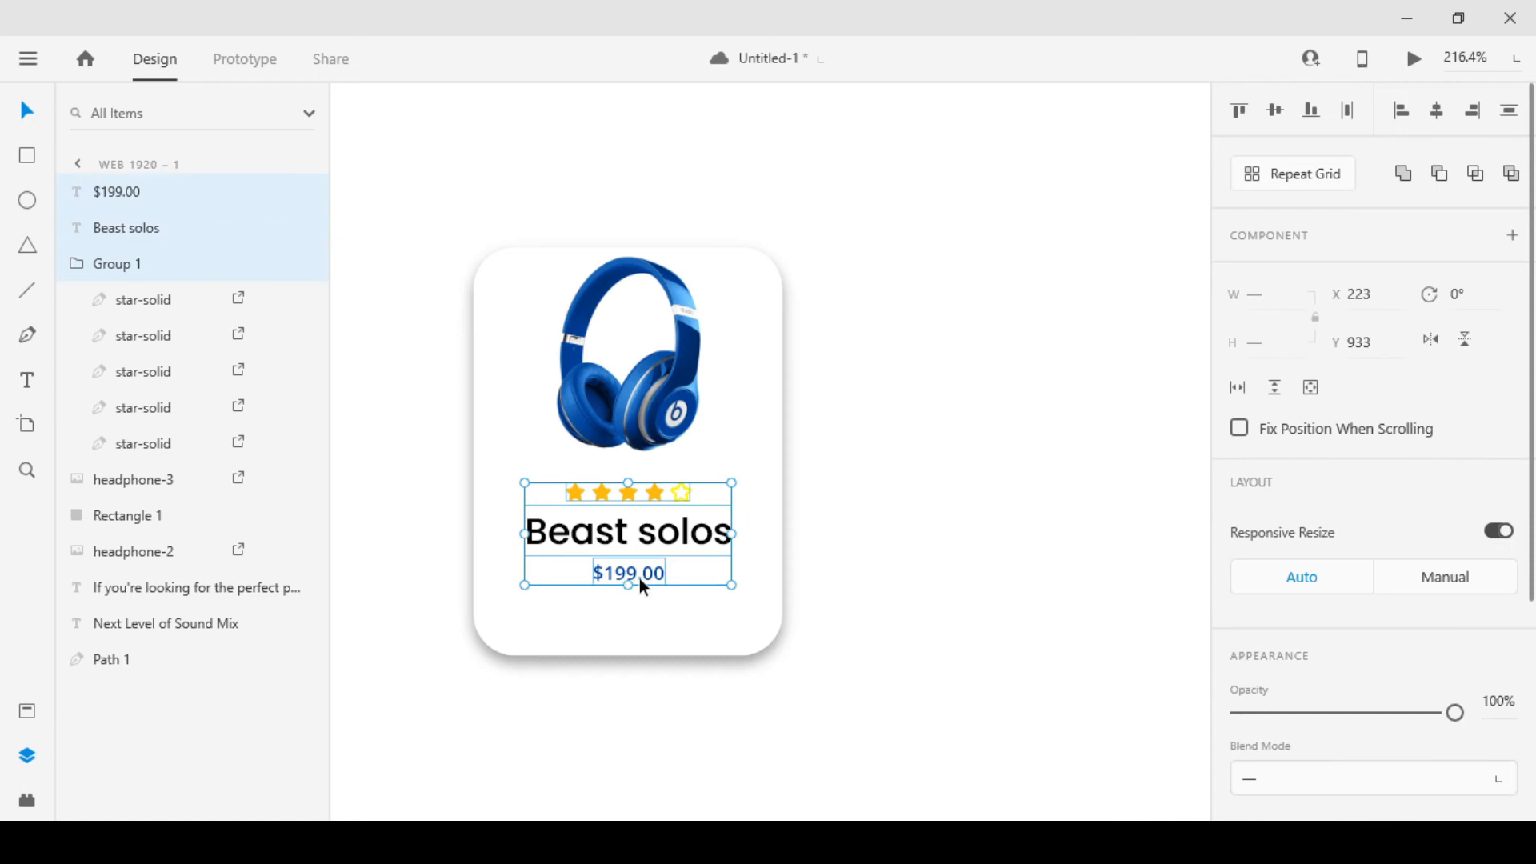
pyautogui.keyDown('shift'); pyautogui.click(670, 404); pyautogui.keyUp('shift')
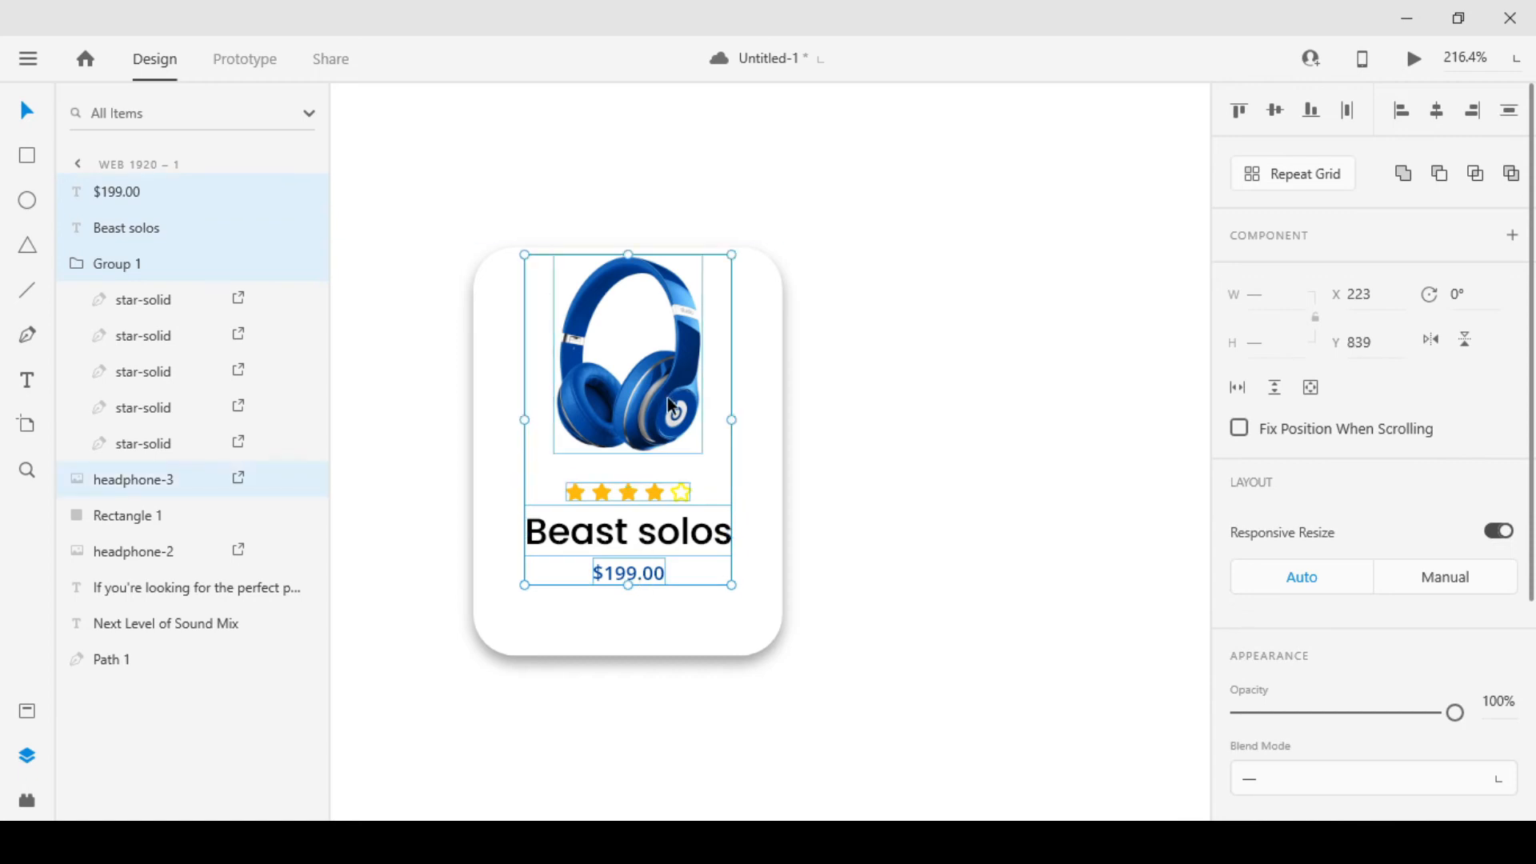
pyautogui.click(1509, 112)
pyautogui.hotkey('ctrl', 'z')
pyautogui.moveTo(657, 405); pyautogui.dragTo(656, 433)
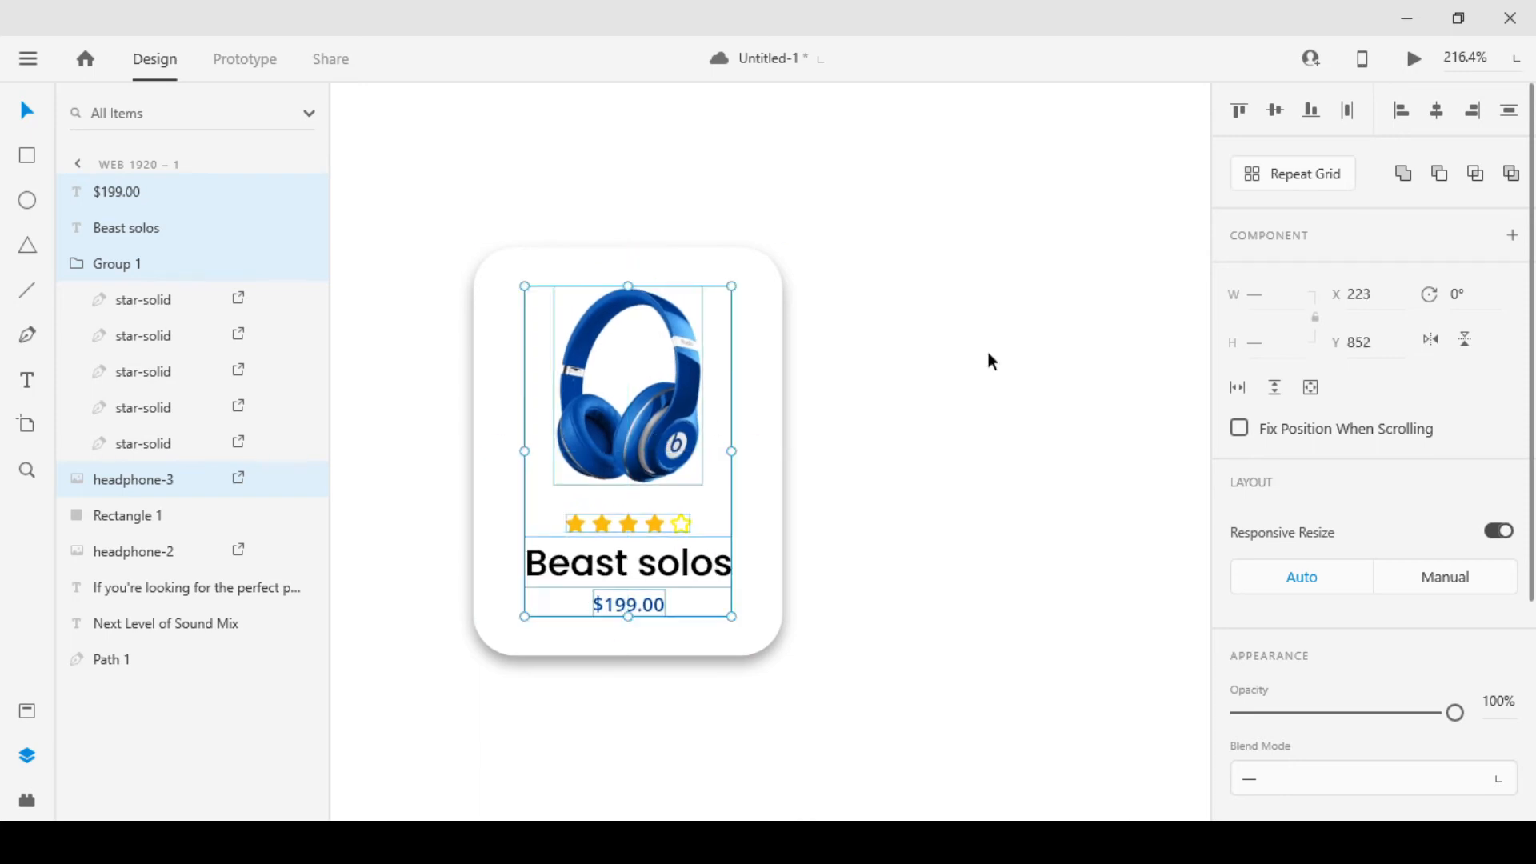
pyautogui.keyDown('shift'); pyautogui.click(780, 410); pyautogui.keyUp('shift')
pyautogui.click(824, 414)
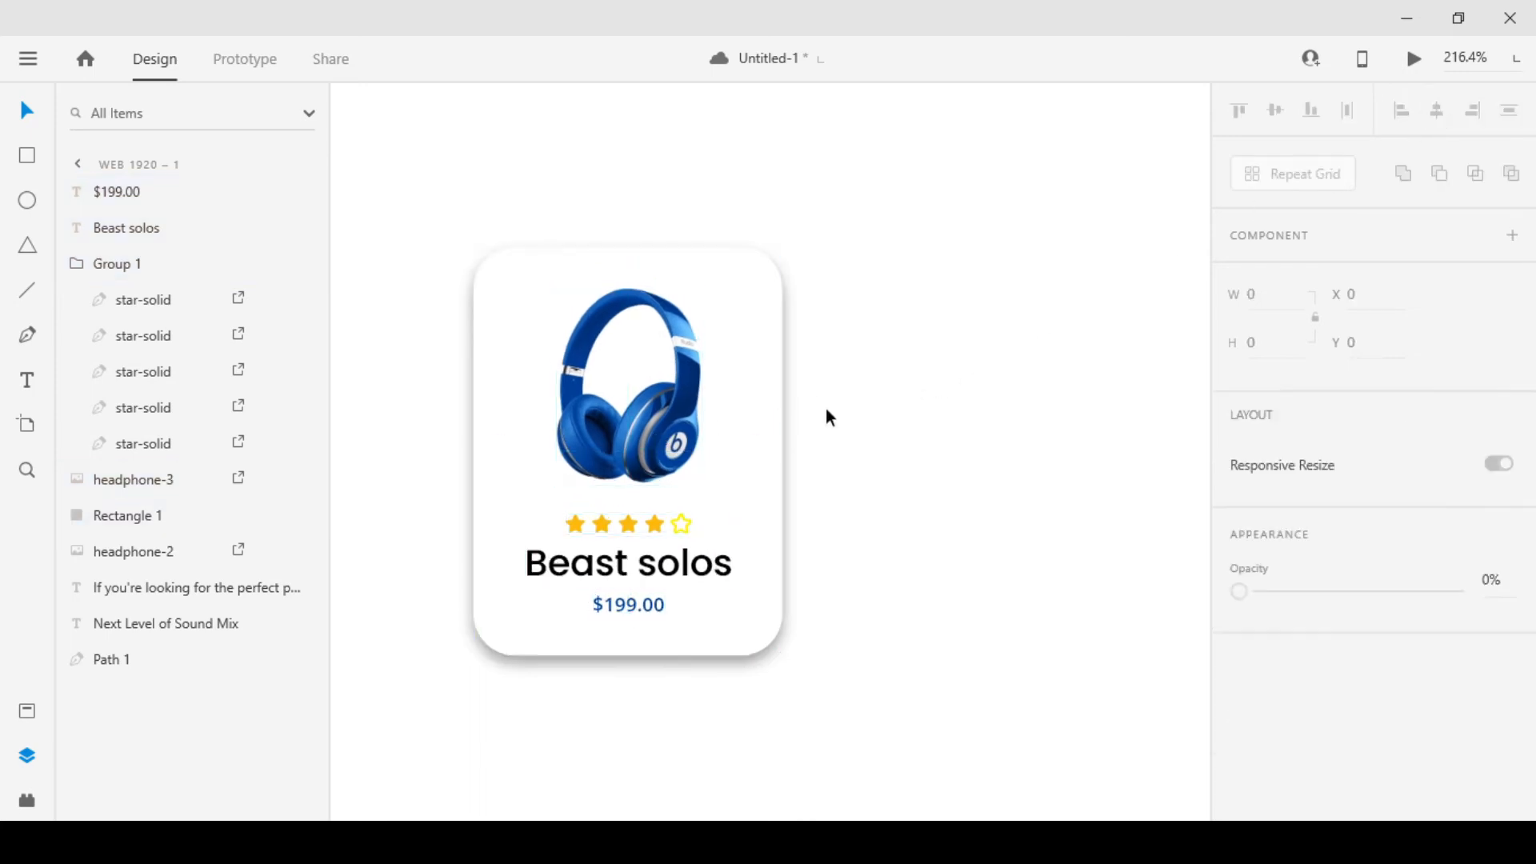
# Duplicate the whole Beast solos card and place the copy beside it at X 379, Y 836
pyautogui.scroll(-5, 689, 490)
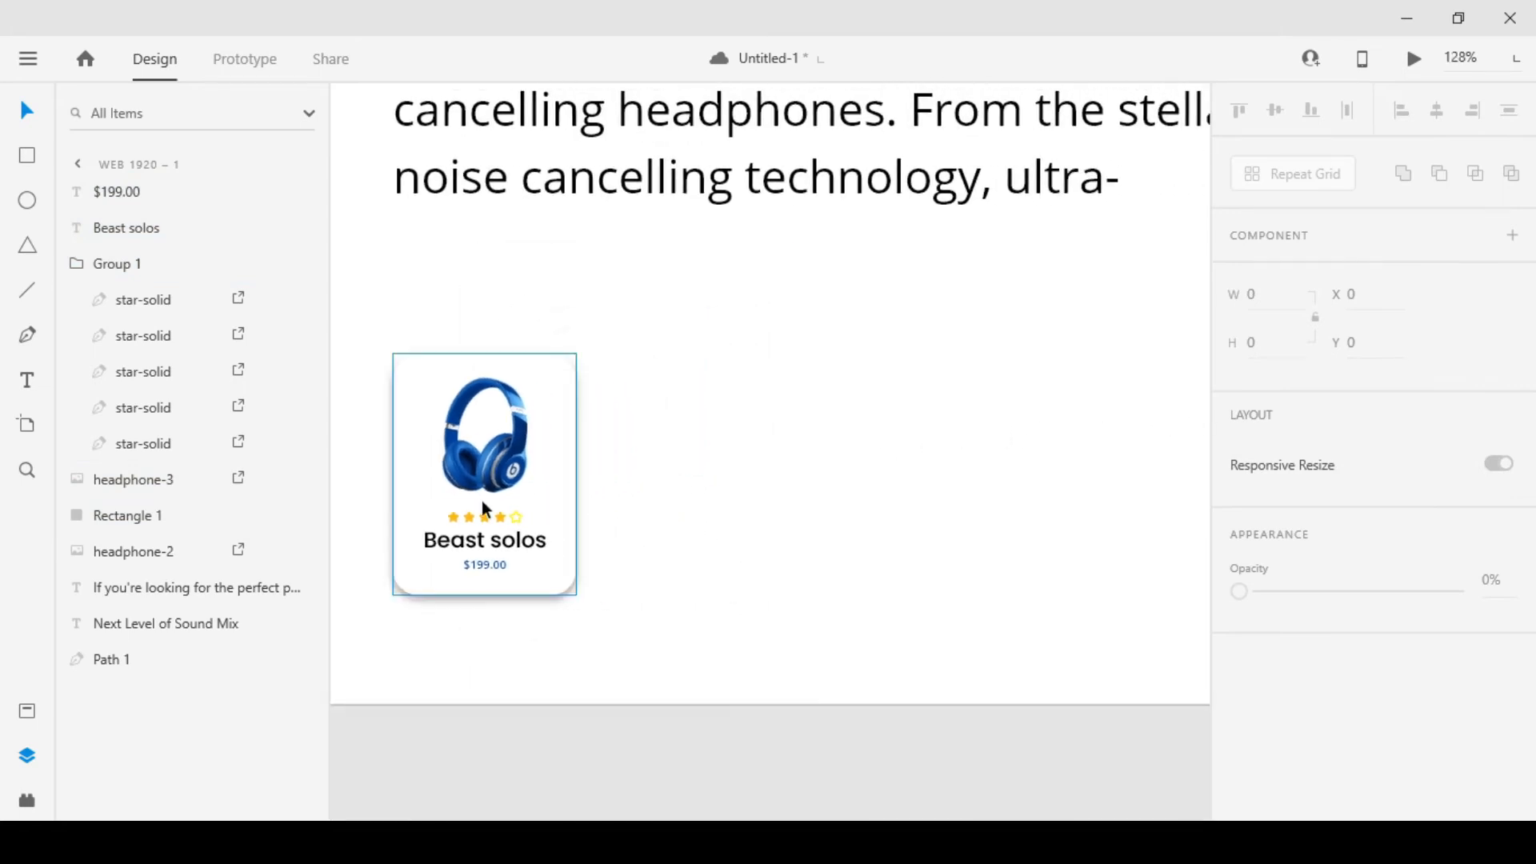
pyautogui.hscroll(-3, 696, 640)
pyautogui.scroll(-1, 696, 640)
pyautogui.moveTo(752, 643); pyautogui.dragTo(806, 469)
pyautogui.hscroll(2, 782, 463)
pyautogui.moveTo(980, 462); pyautogui.dragTo(906, 468)
pyautogui.scroll(-5, 862, 471)
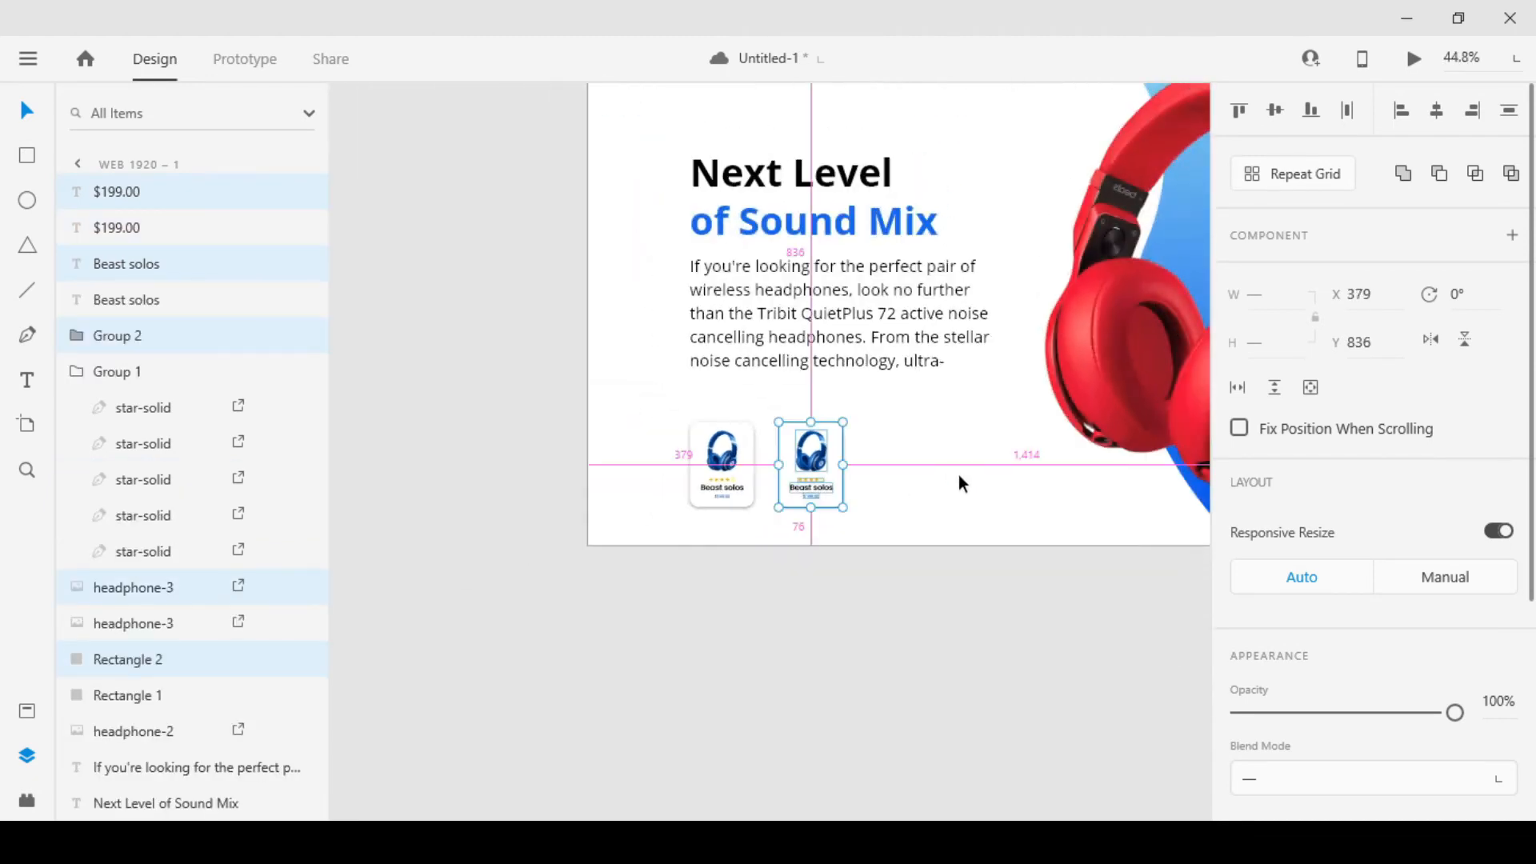
# Change the price on the duplicated card to $252.00
pyautogui.scroll(5, 920, 479)
pyautogui.click(733, 656)
pyautogui.scroll(10, 749, 479)
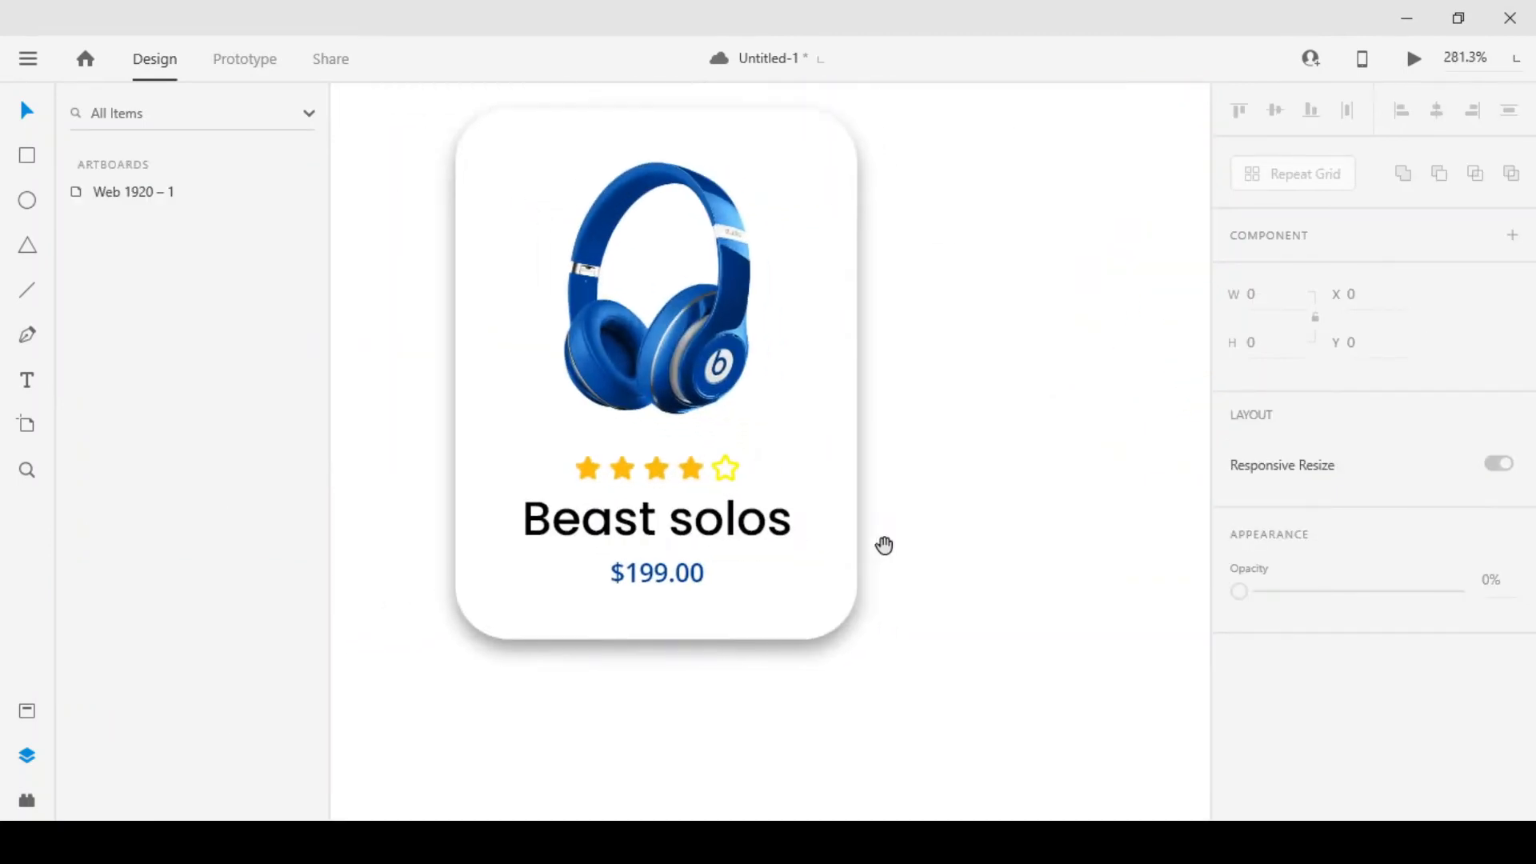
pyautogui.click(664, 573)
pyautogui.doubleClick(665, 573)
pyautogui.click(669, 570)
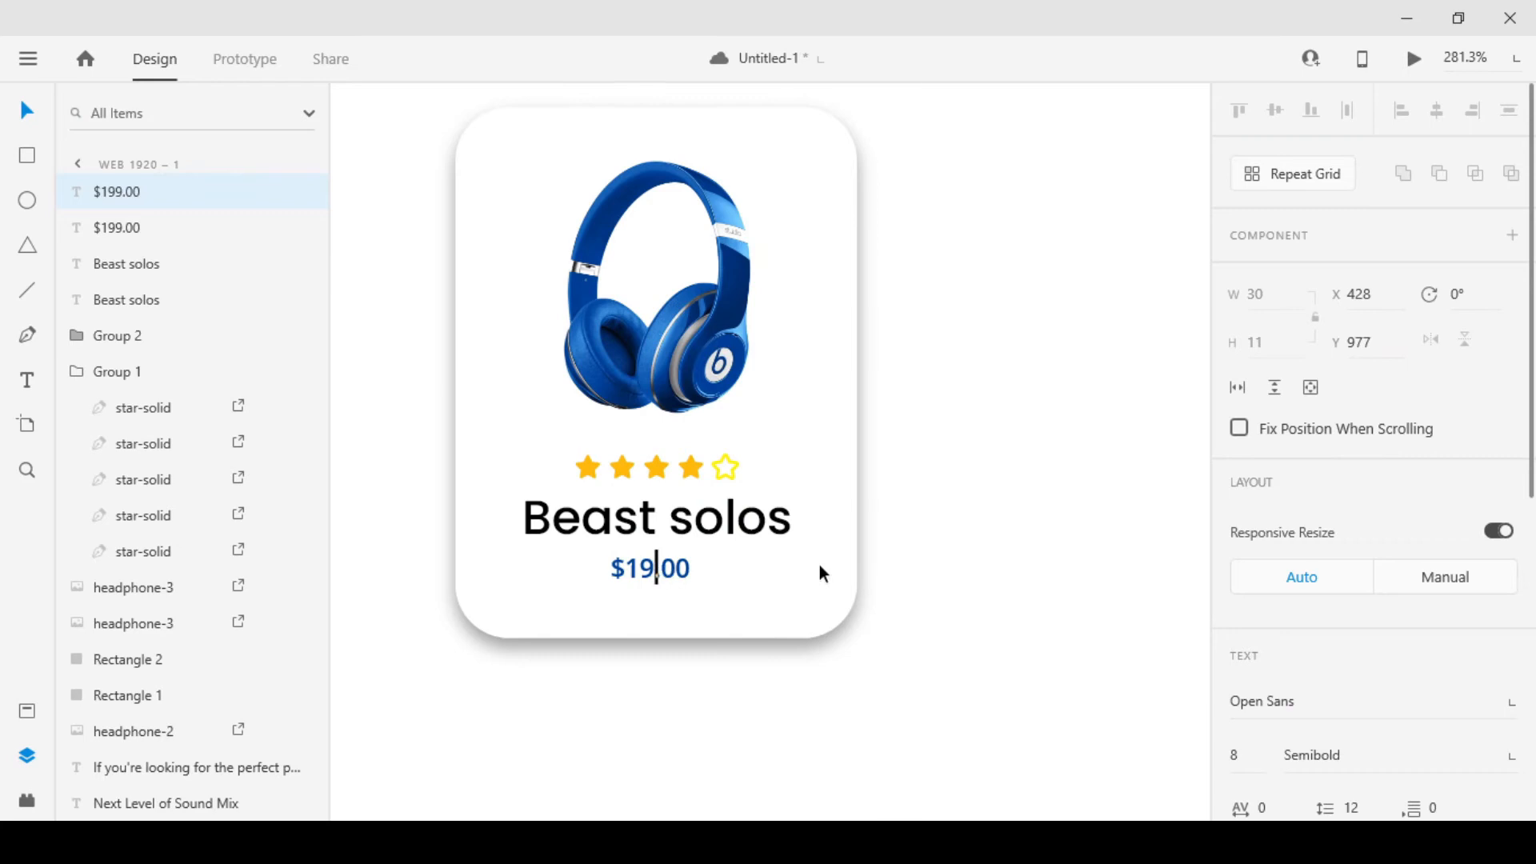
pyautogui.press('BackSpace')
pyautogui.press('BackSpace')
pyautogui.write('200.')
pyautogui.press('BackSpace')
pyautogui.press('BackSpace')
pyautogui.write('52')
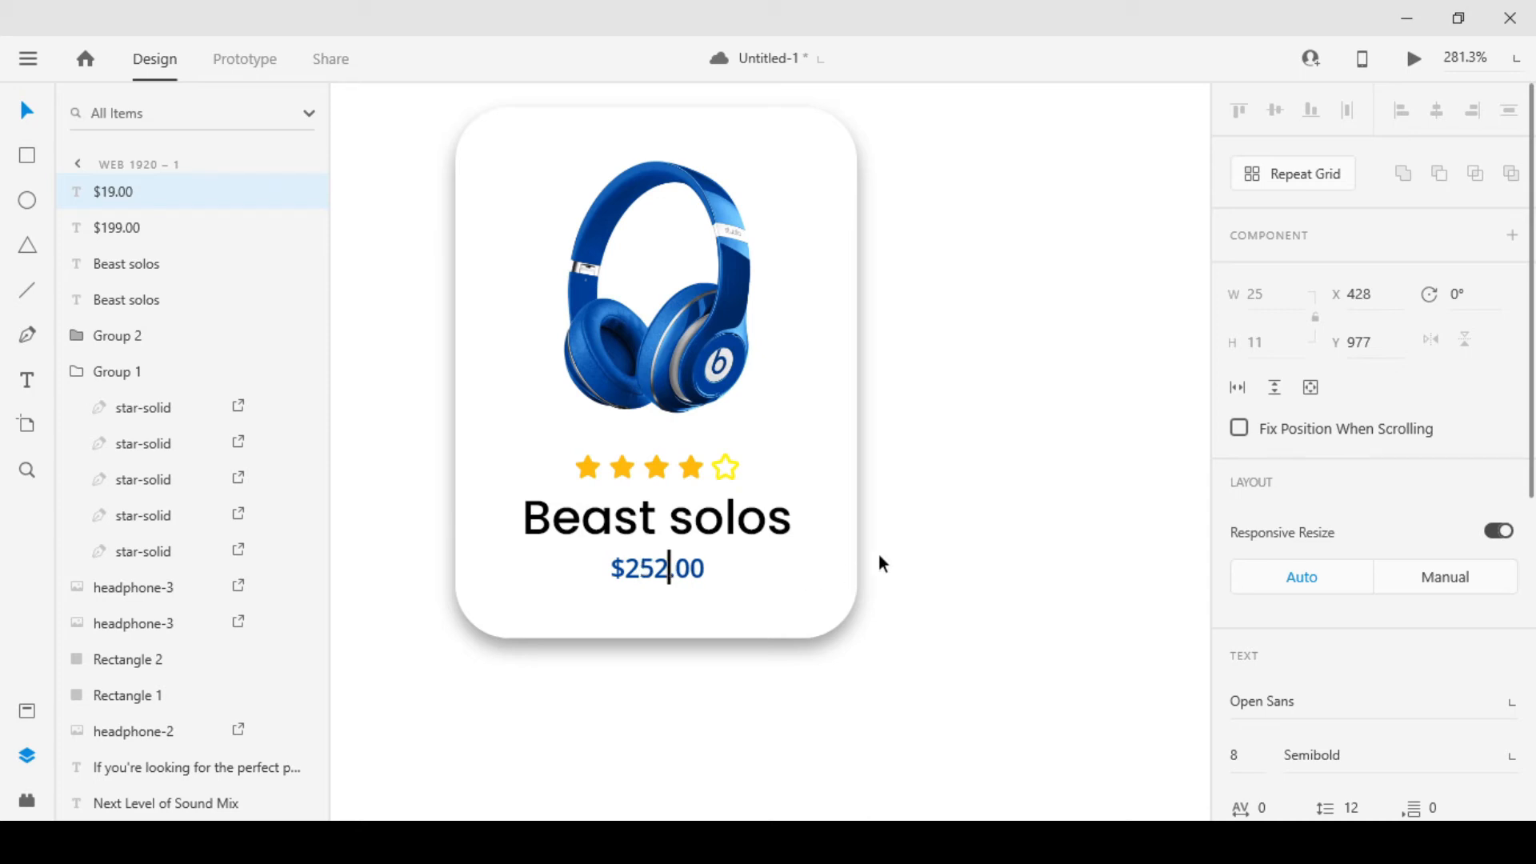
pyautogui.press('Escape')
# Replace the product name on the duplicated card with "Sony MDR"
pyautogui.click(737, 524)
pyautogui.doubleClick(660, 525)
pyautogui.tripleClick(660, 516)
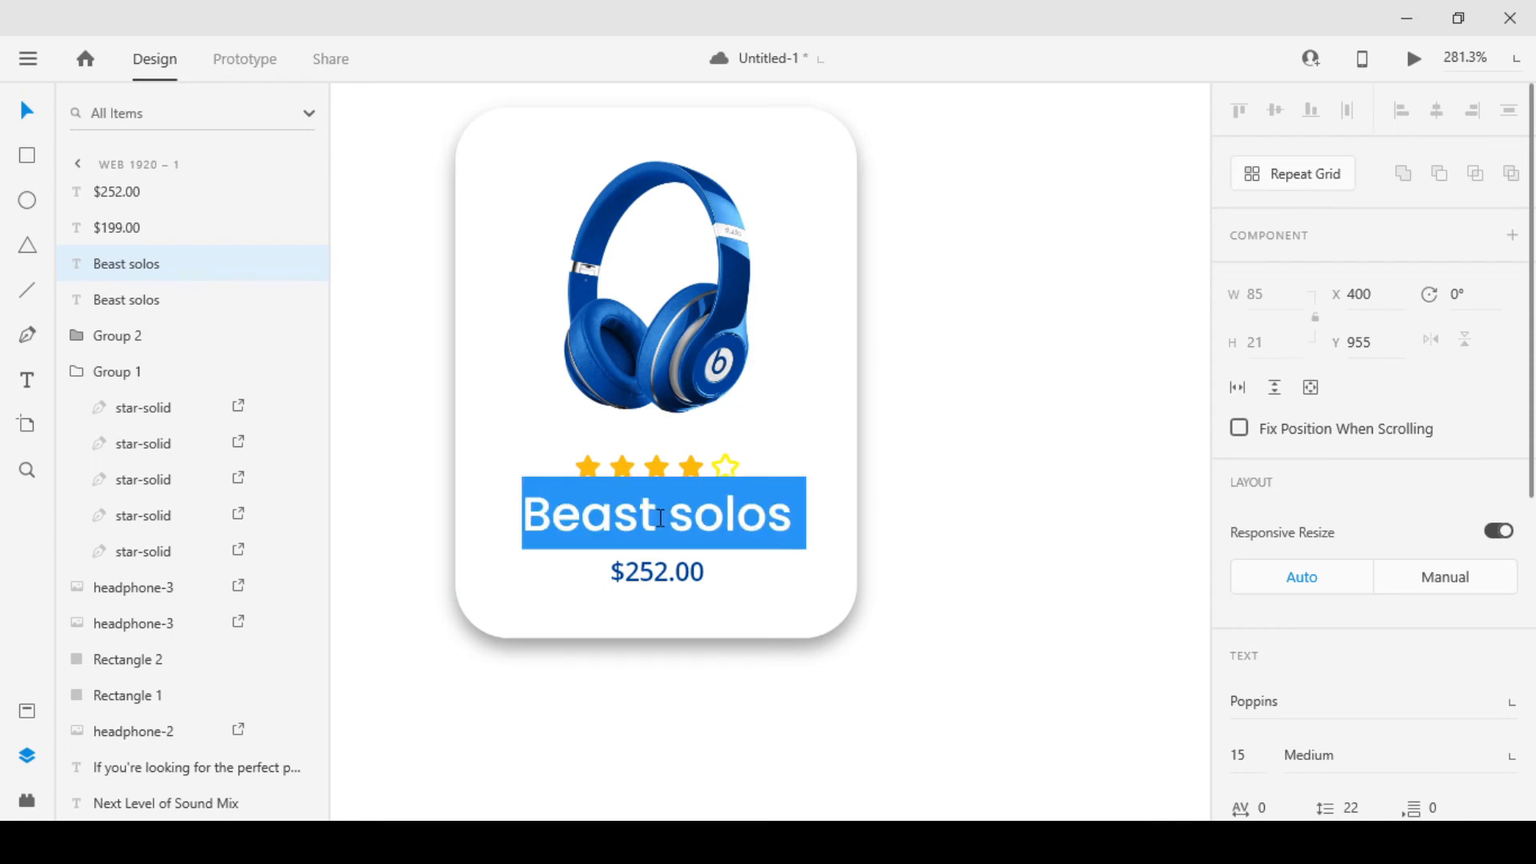
pyautogui.write('S')
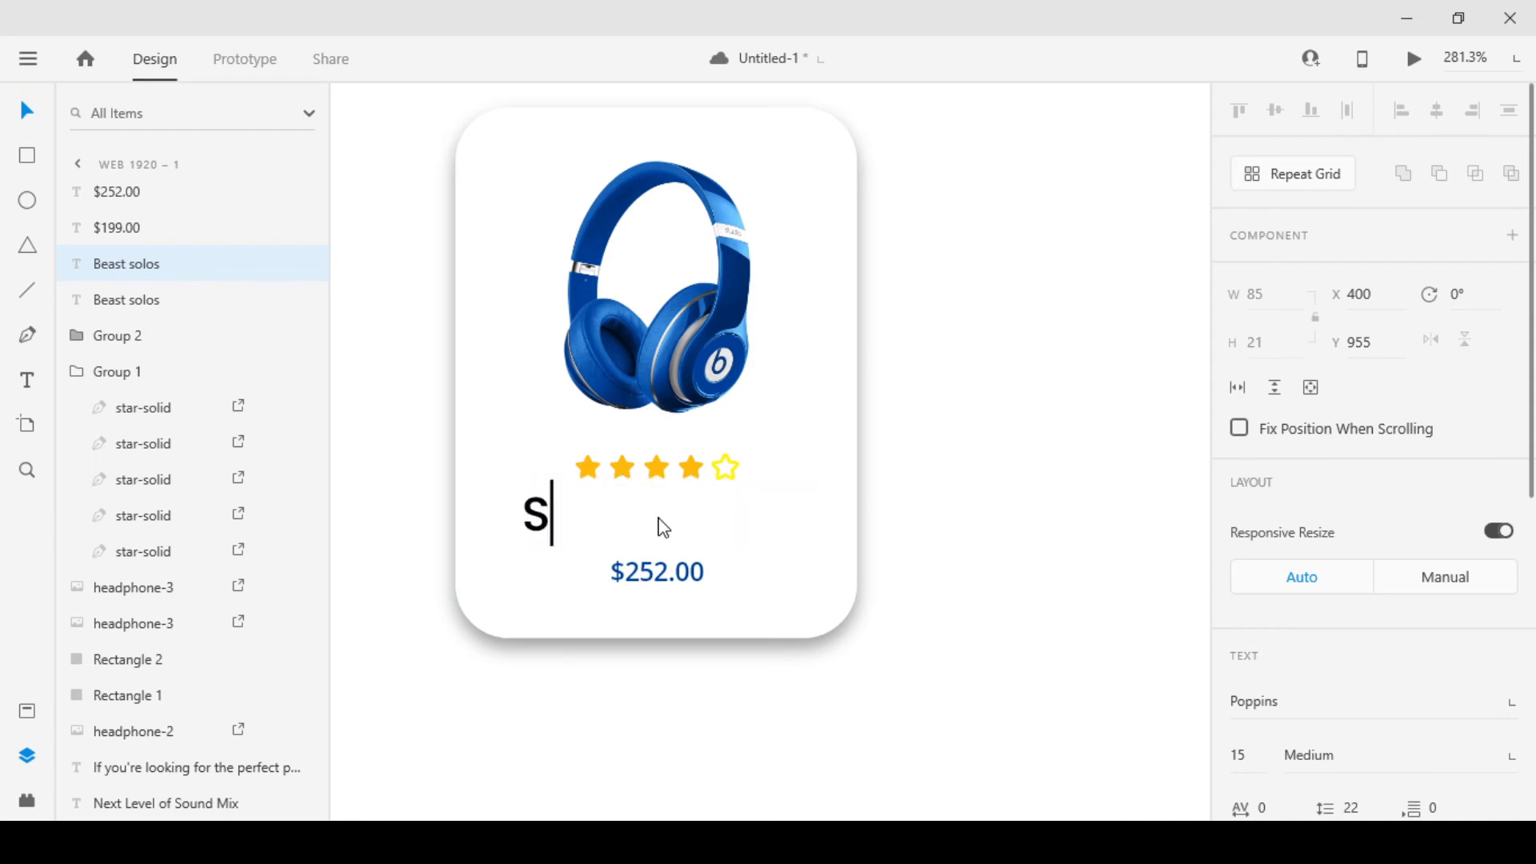
pyautogui.write('ony MDR')
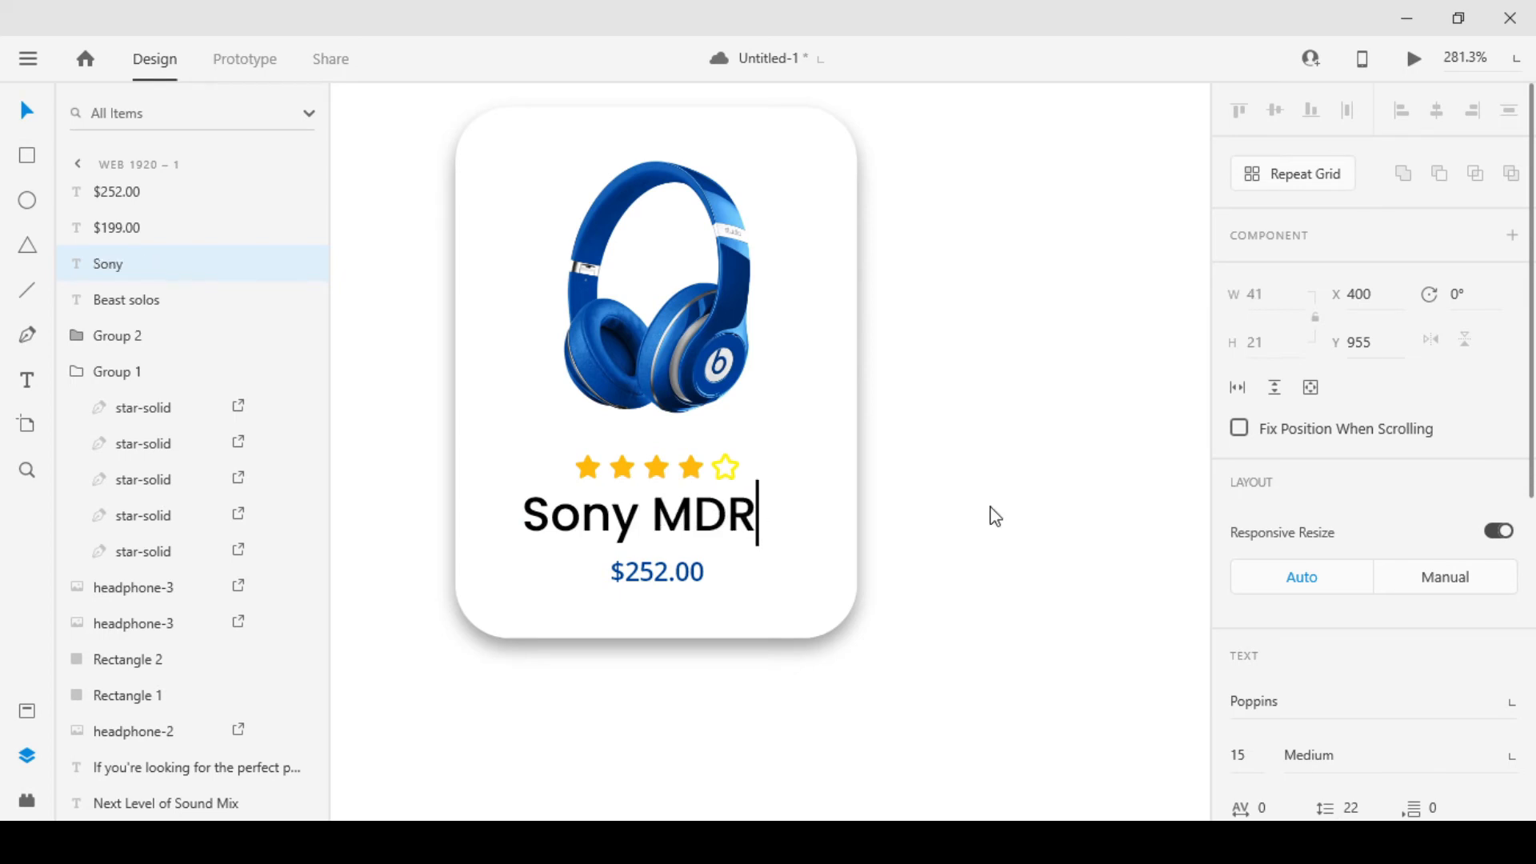
pyautogui.press('Escape')
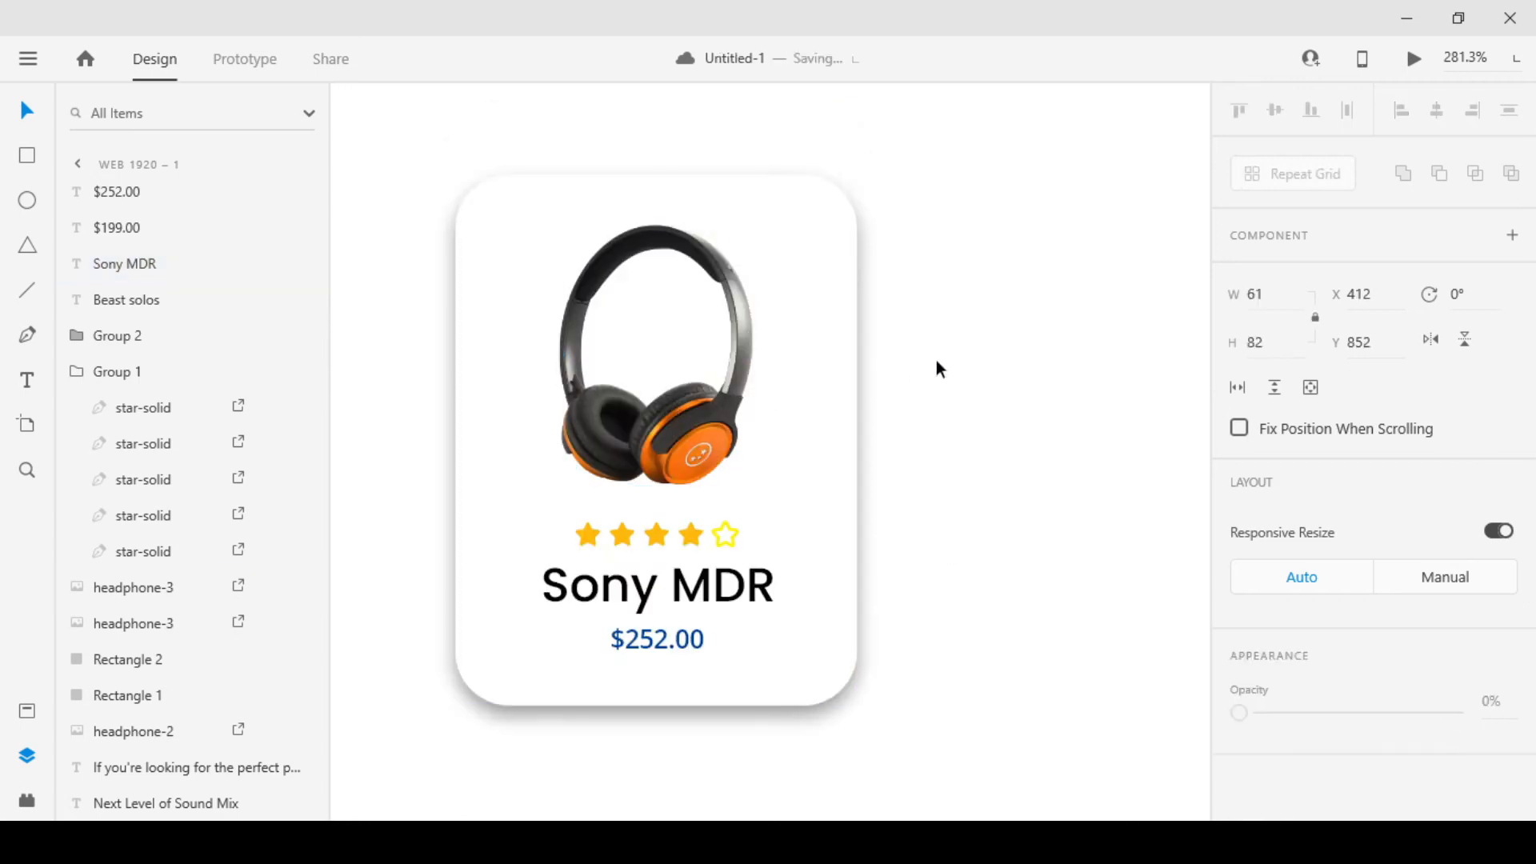
# Move the complete Sony MDR card slightly closer to the Beast solos card, keeping both cards level
pyautogui.scroll(-5, 776, 372)
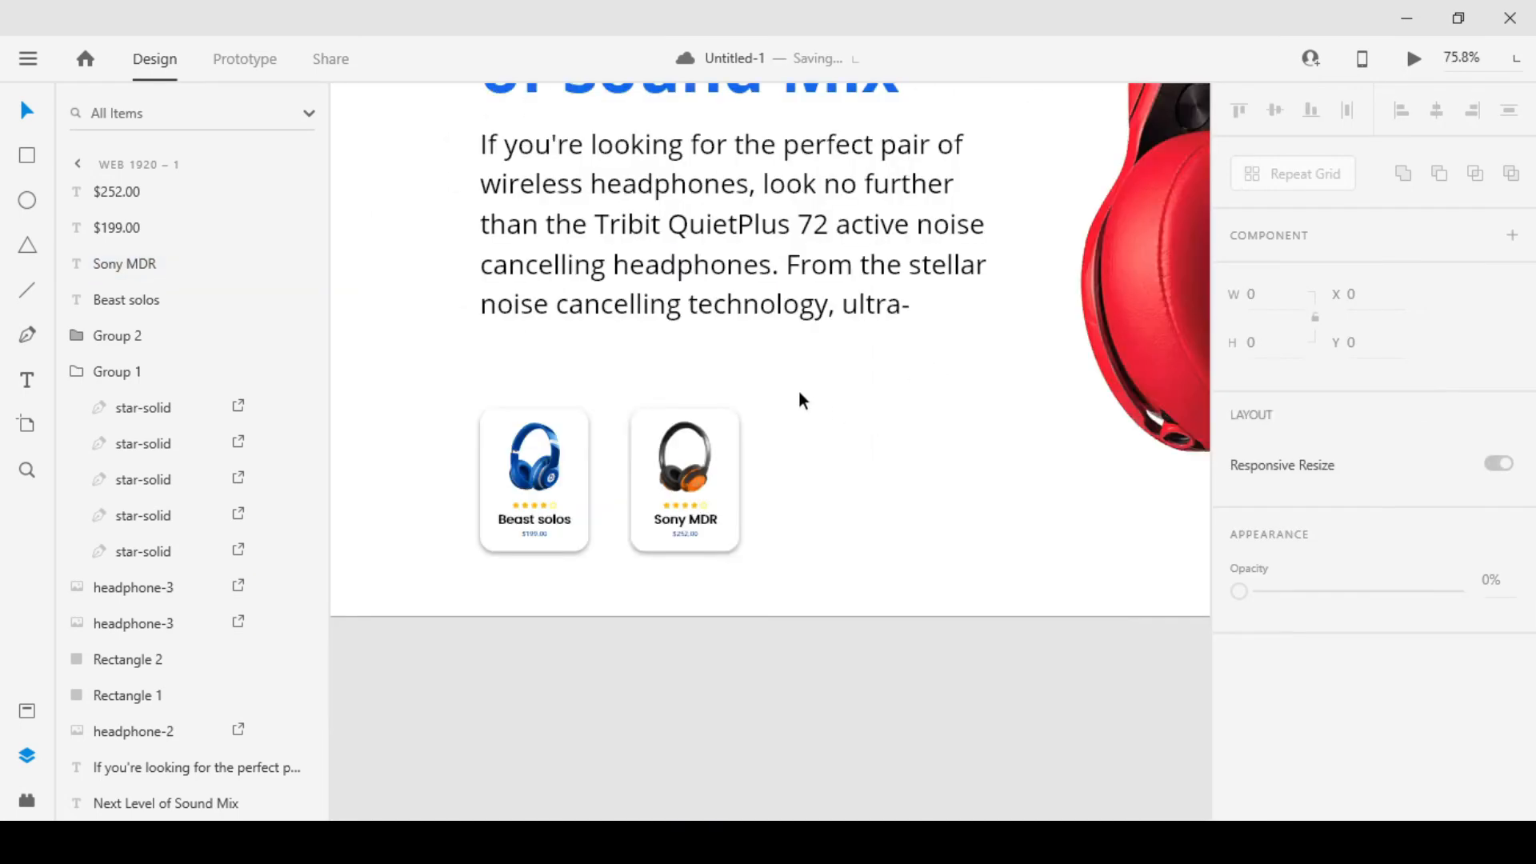
pyautogui.scroll(-4, 792, 389)
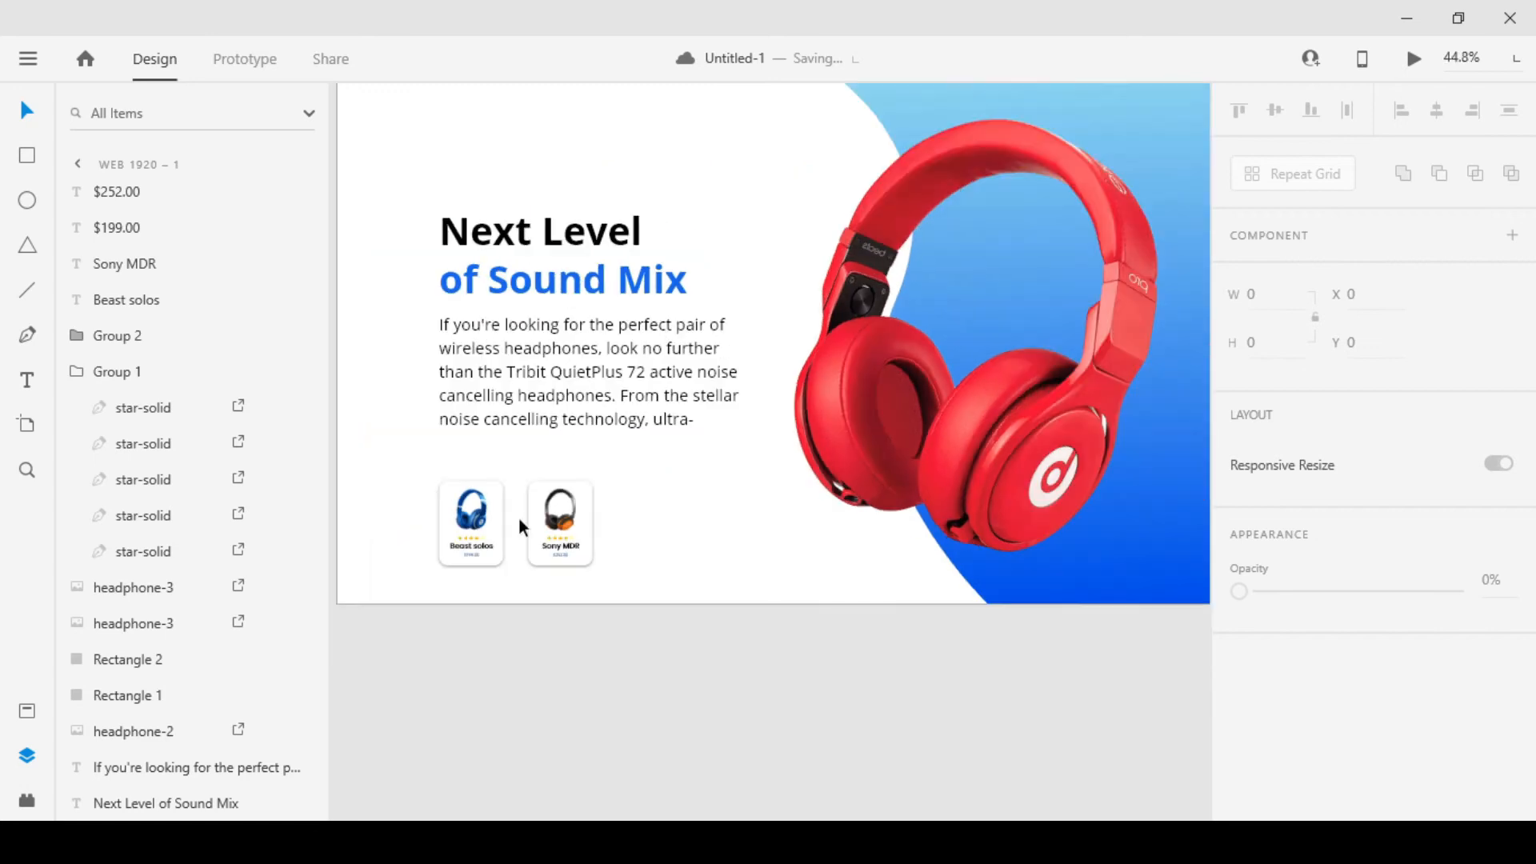
pyautogui.scroll(6, 520, 522)
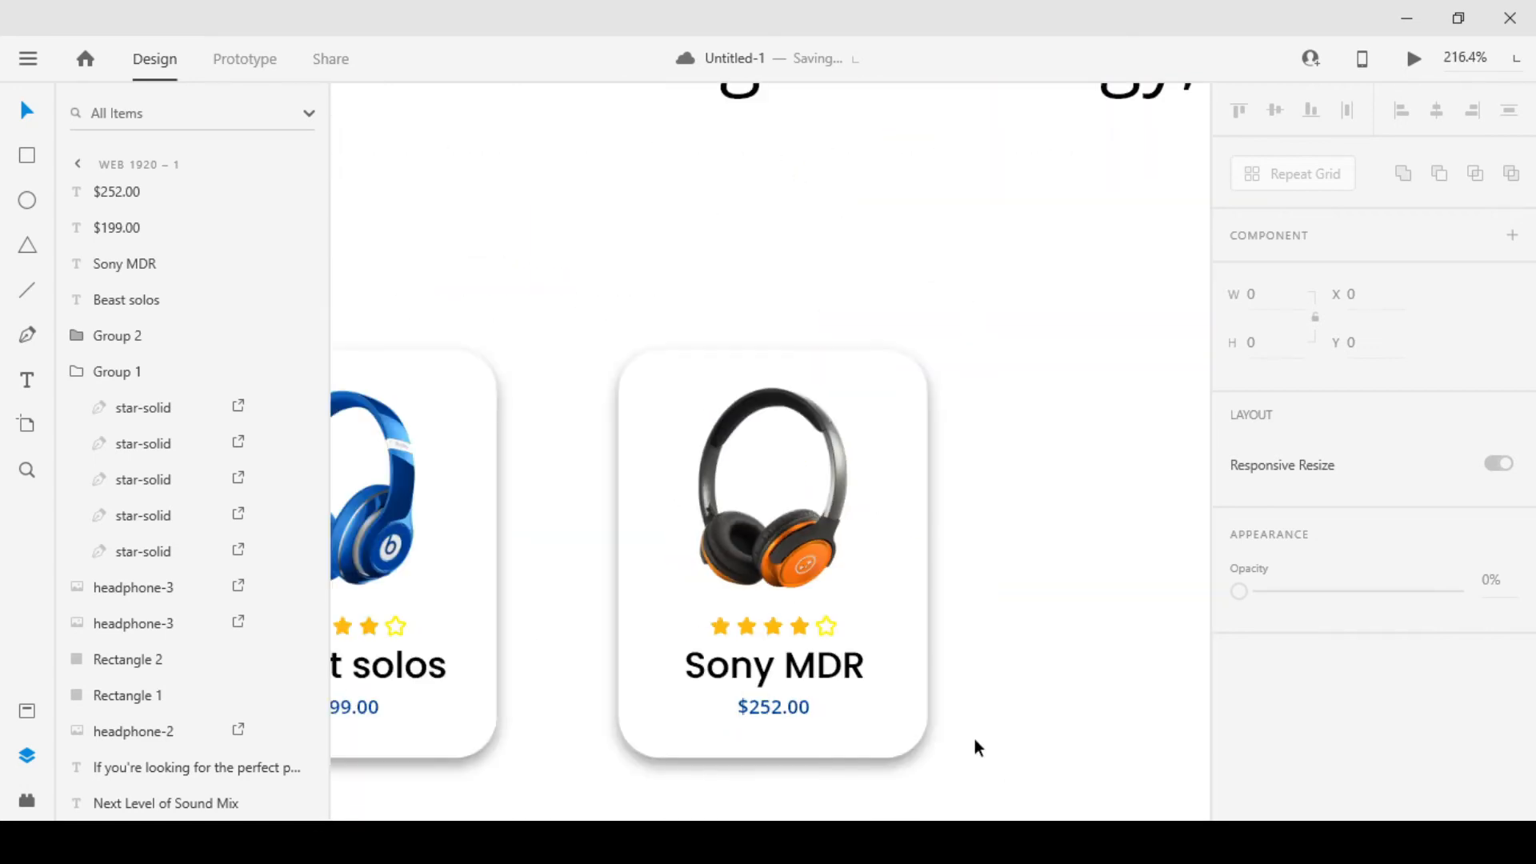
pyautogui.moveTo(975, 740); pyautogui.dragTo(722, 506)
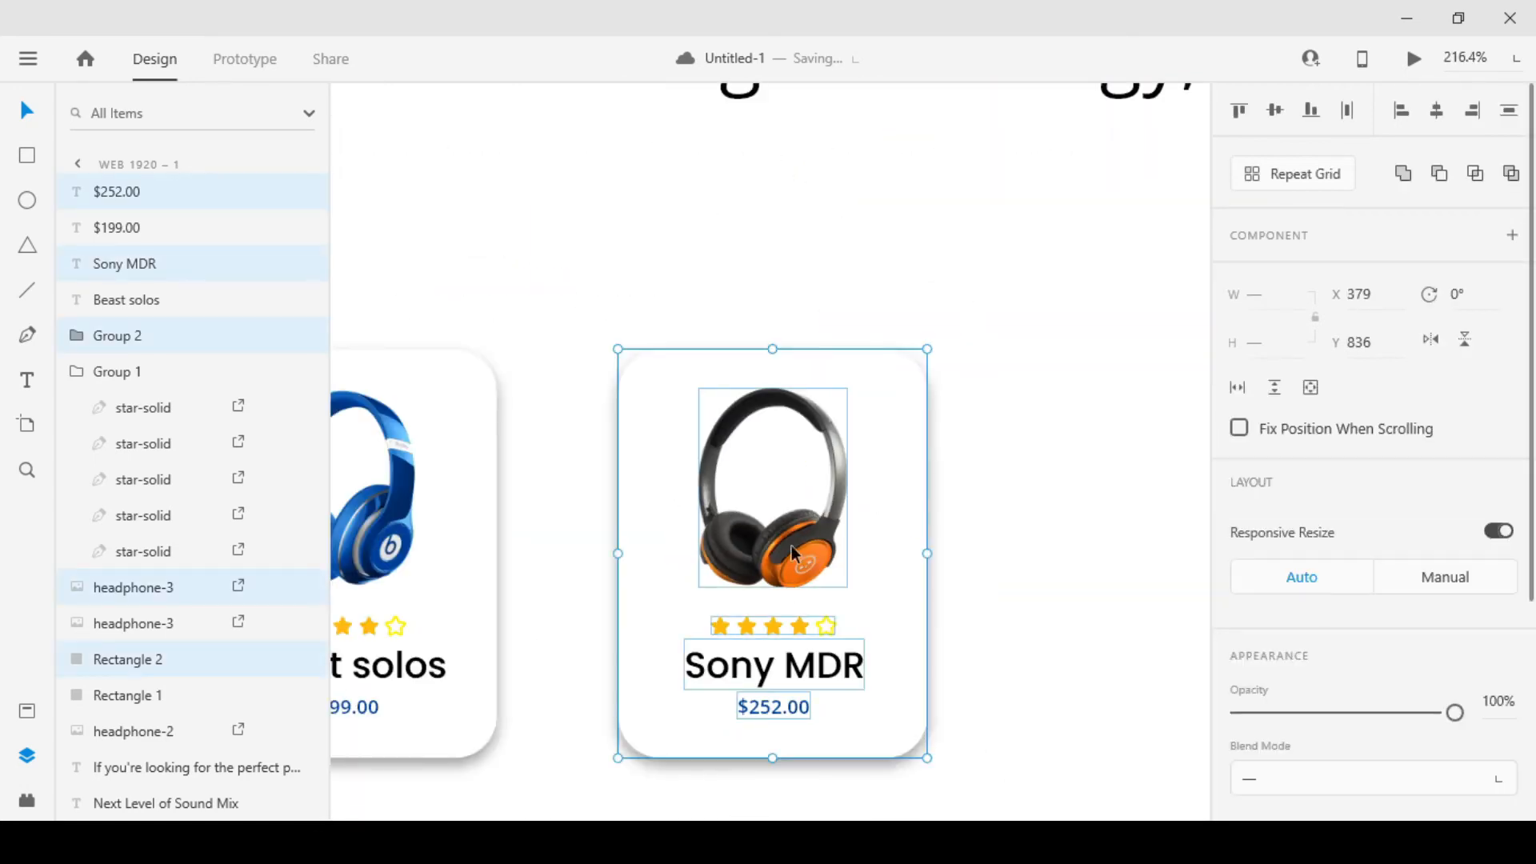
pyautogui.moveTo(792, 546); pyautogui.dragTo(764, 546)
pyautogui.click(928, 492)
pyautogui.scroll(-5, 876, 498)
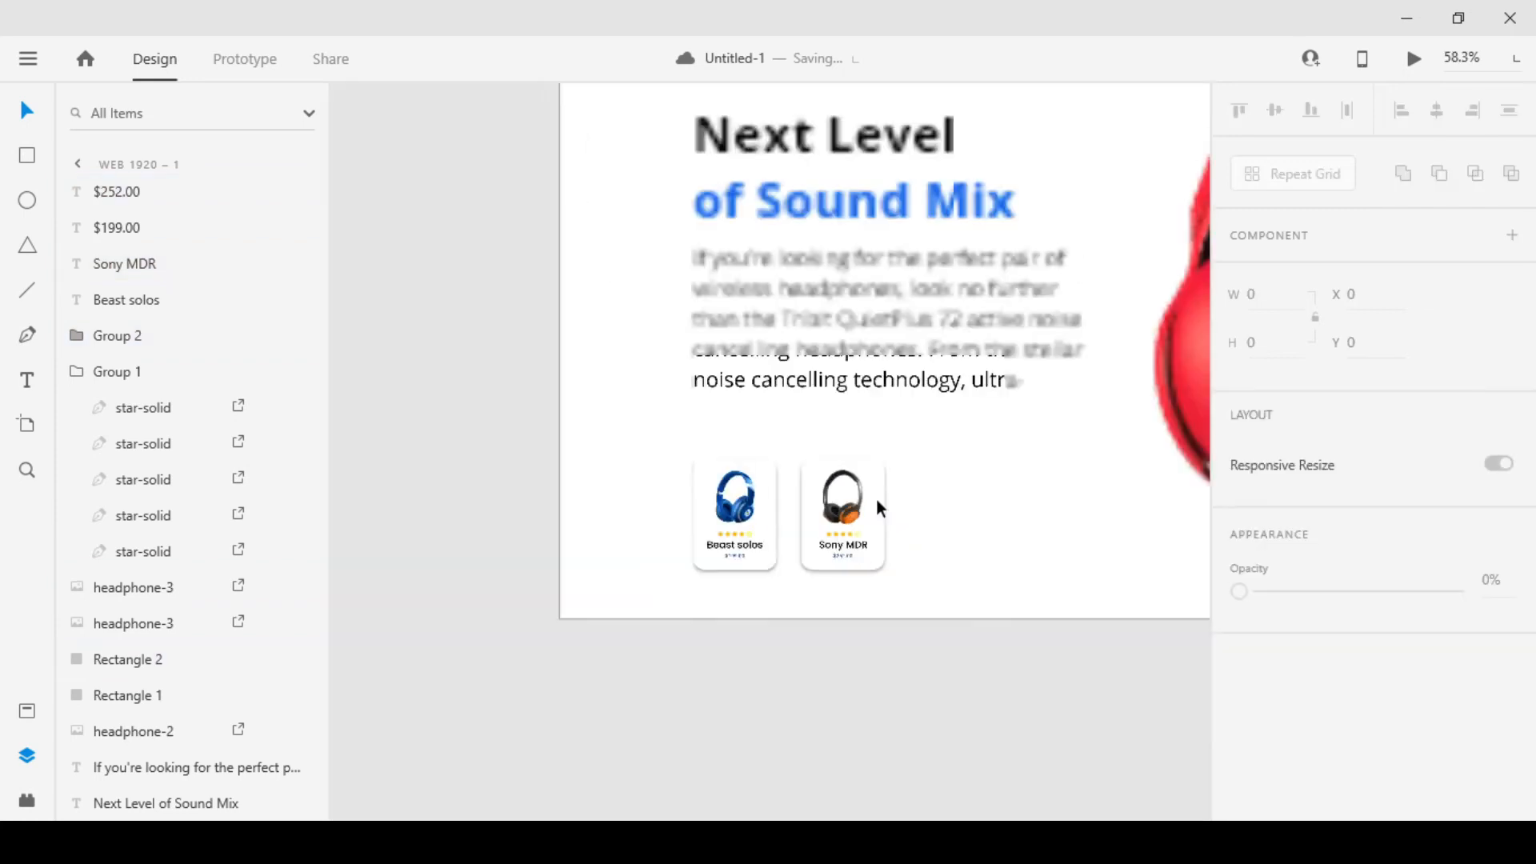
# Add the JBL logo to the artboard and place it above the heading near the upper-left corner
pyautogui.scroll(-4, 1055, 466)
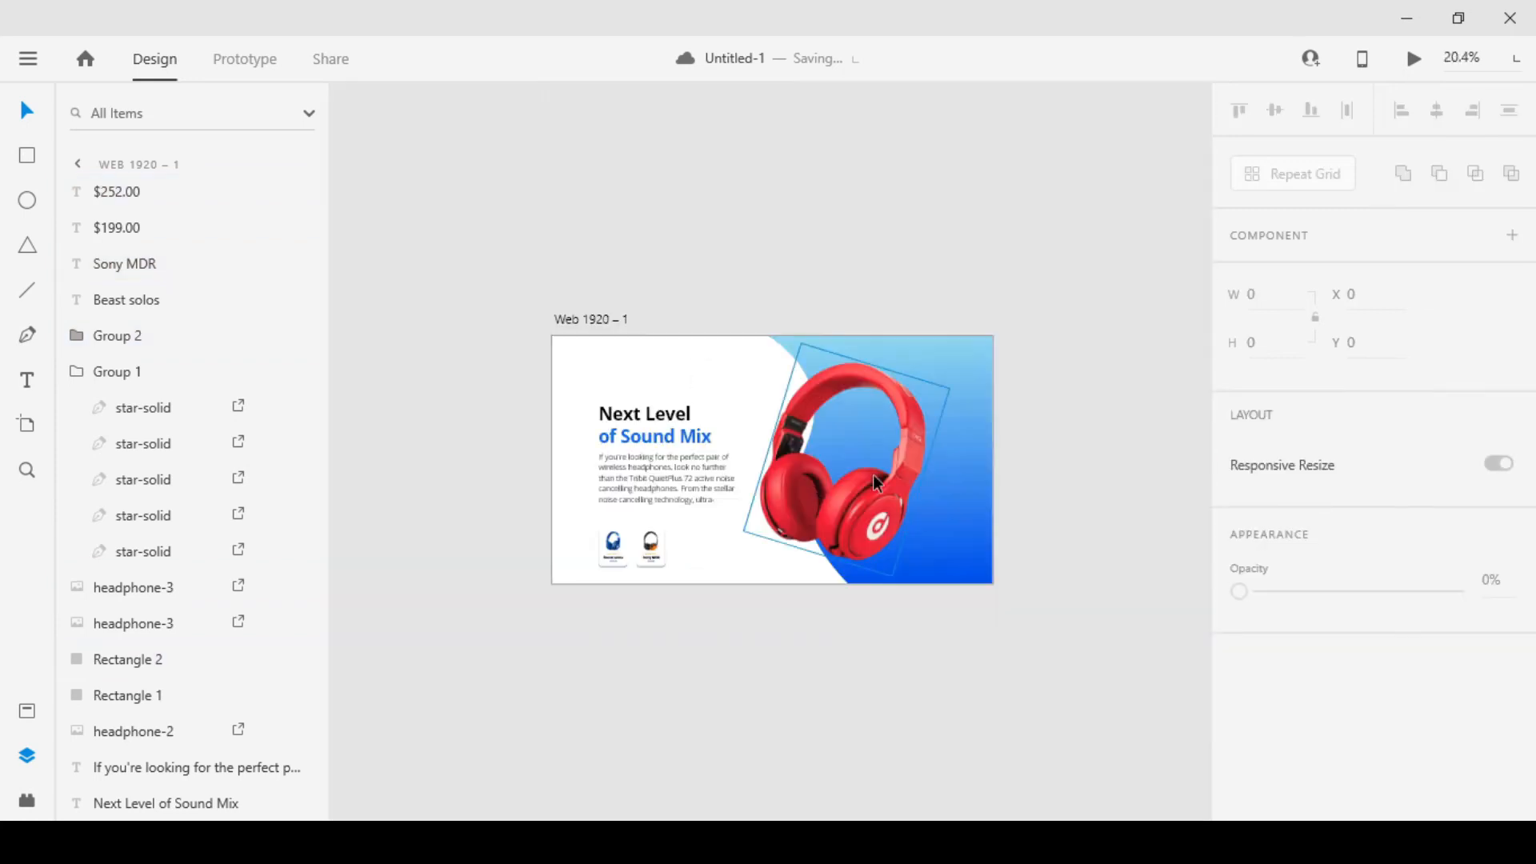
pyautogui.scroll(2, 872, 474)
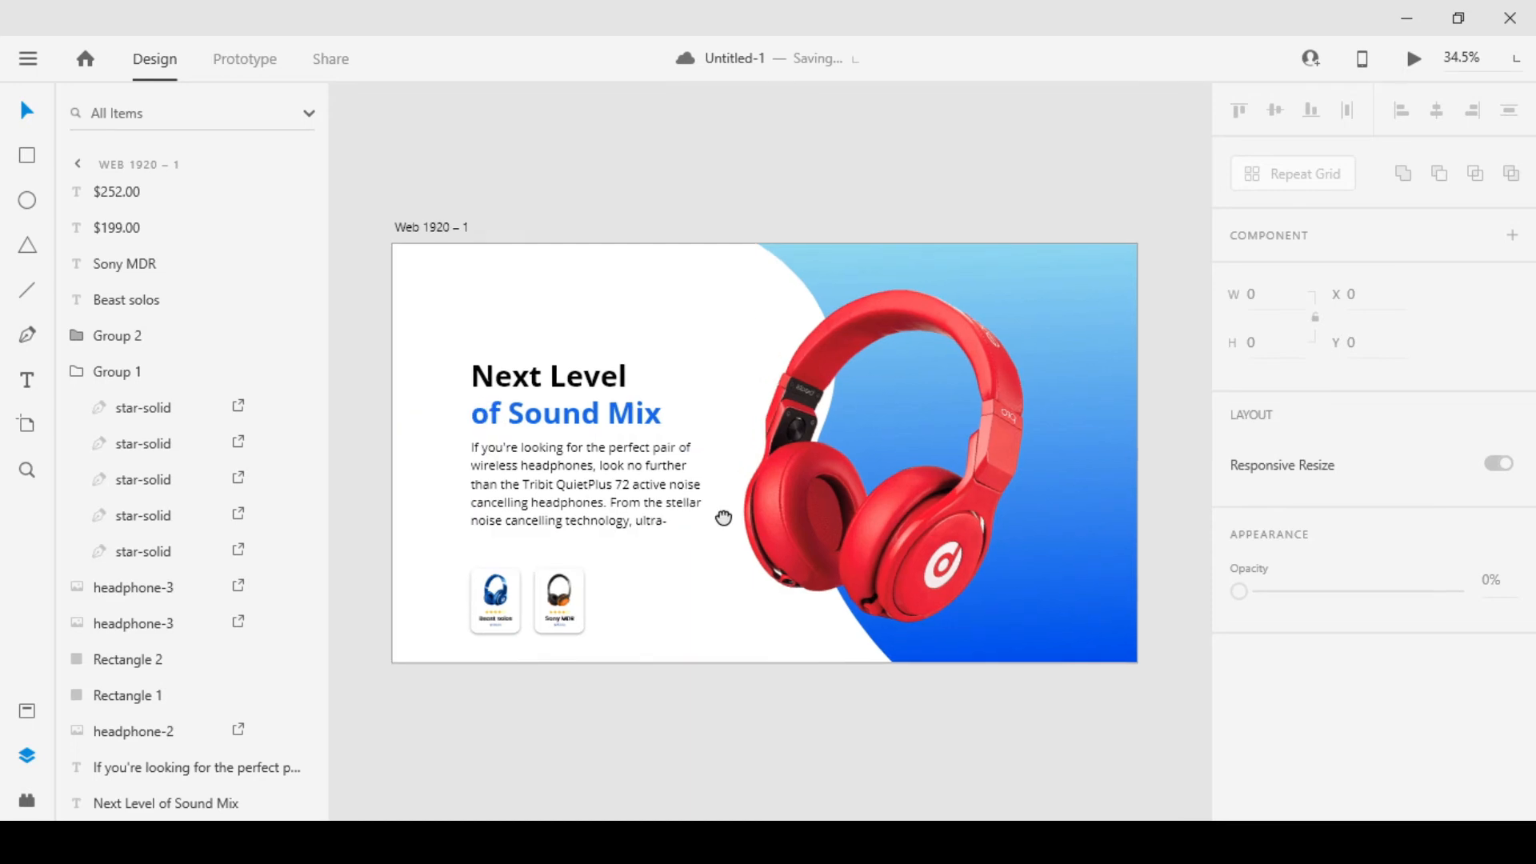
pyautogui.scroll(3, 464, 261)
pyautogui.moveTo(470, 278); pyautogui.dragTo(583, 415)
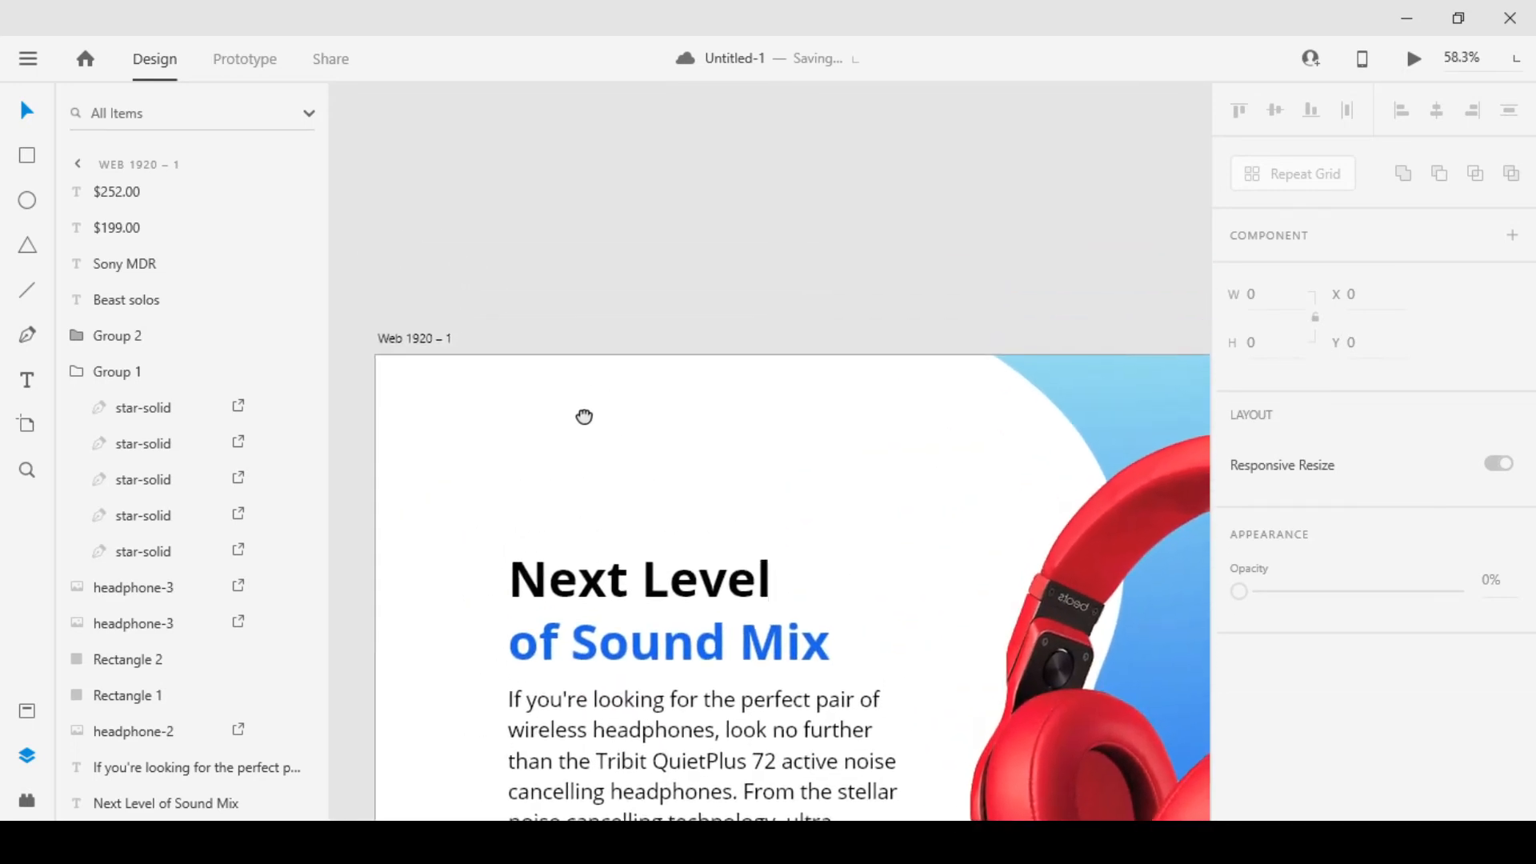
pyautogui.scroll(2, 501, 348)
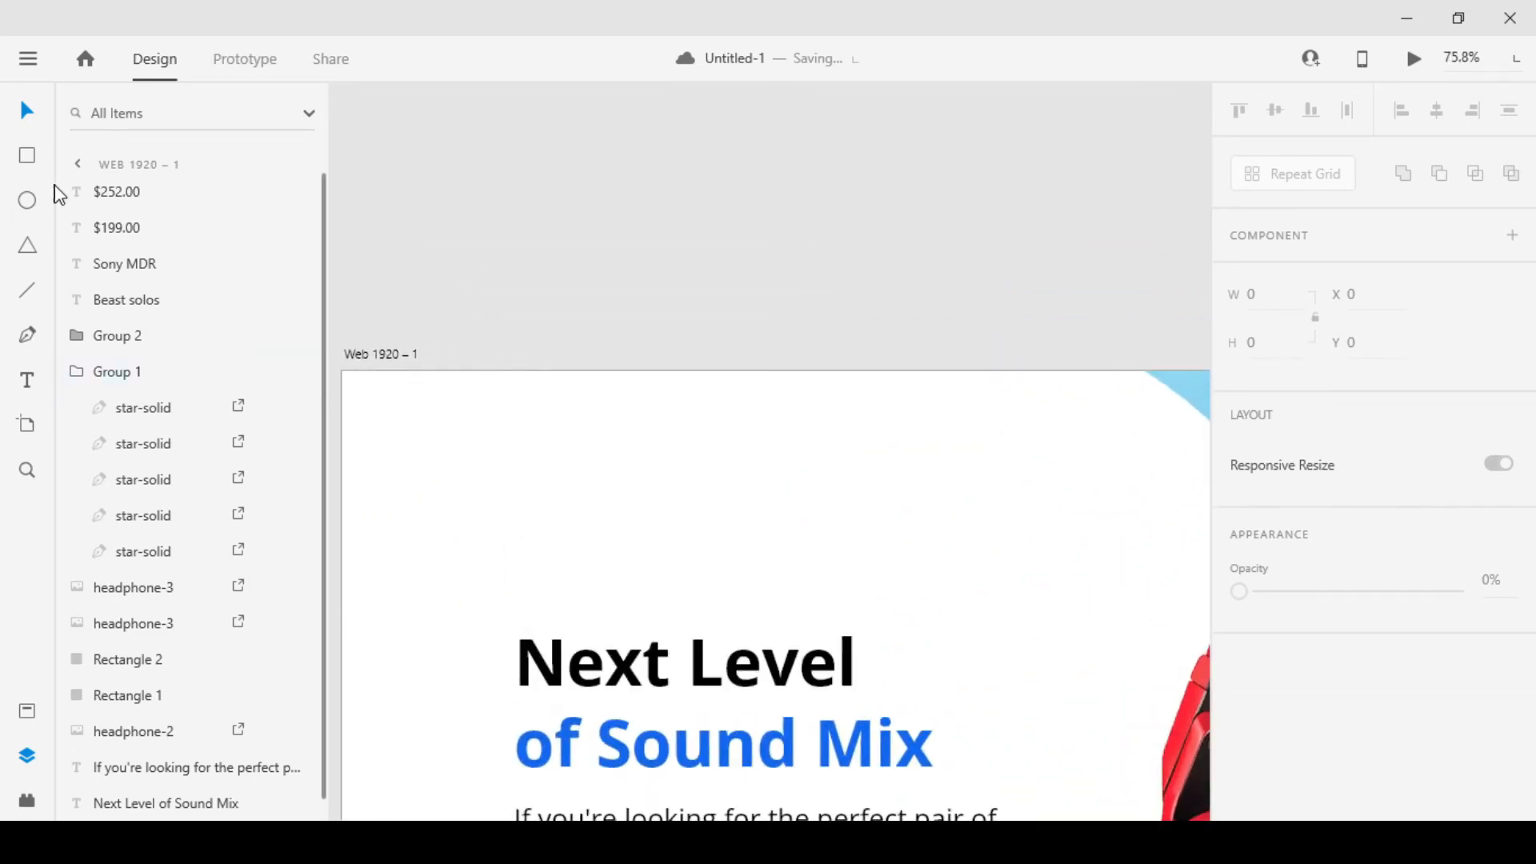
pyautogui.click(27, 714)
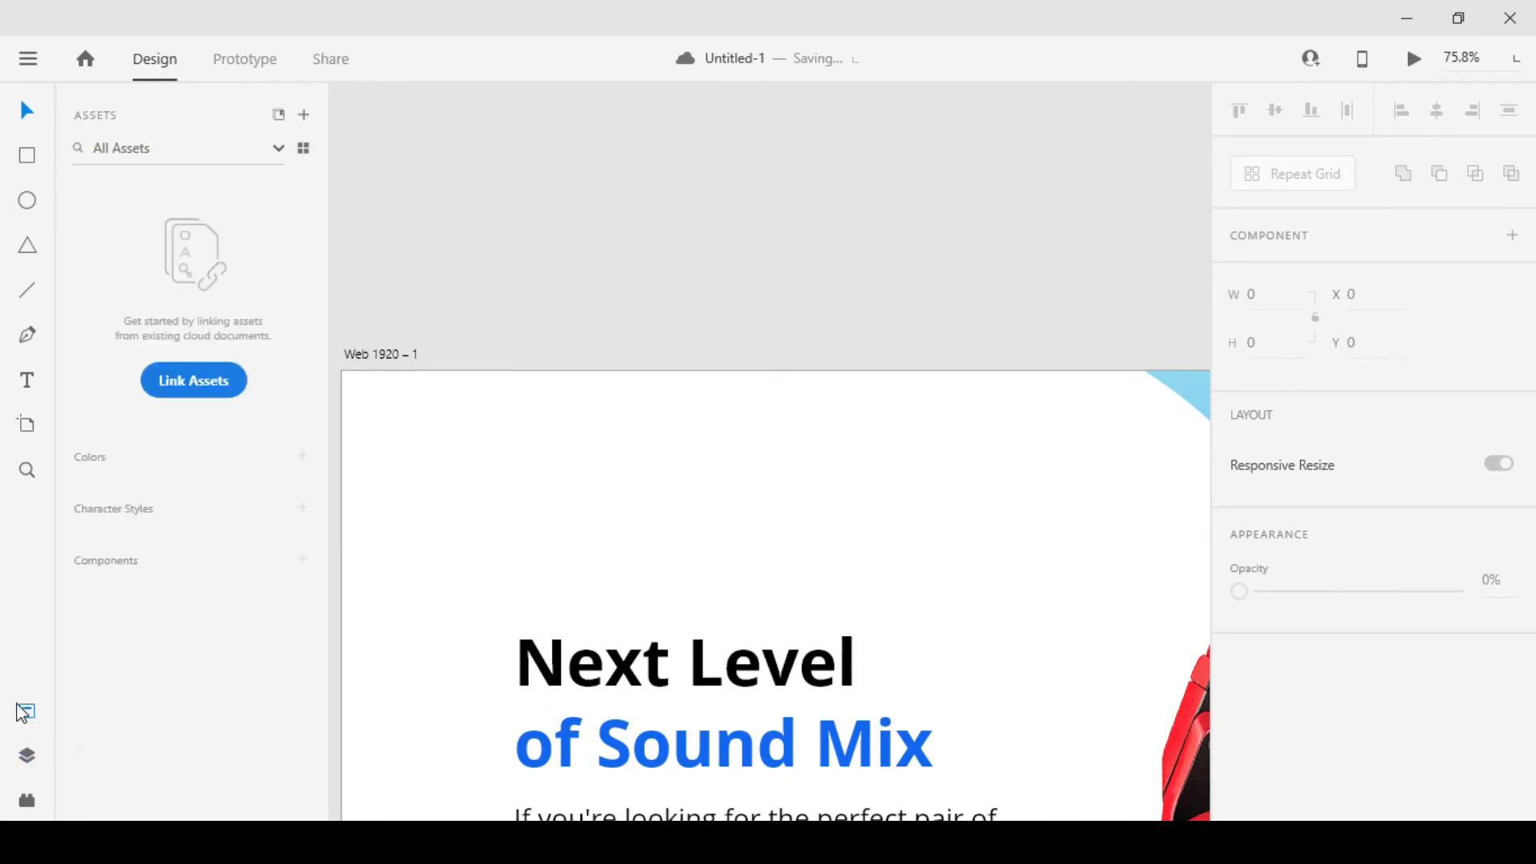
pyautogui.moveTo(660, 534); pyautogui.dragTo(707, 454)
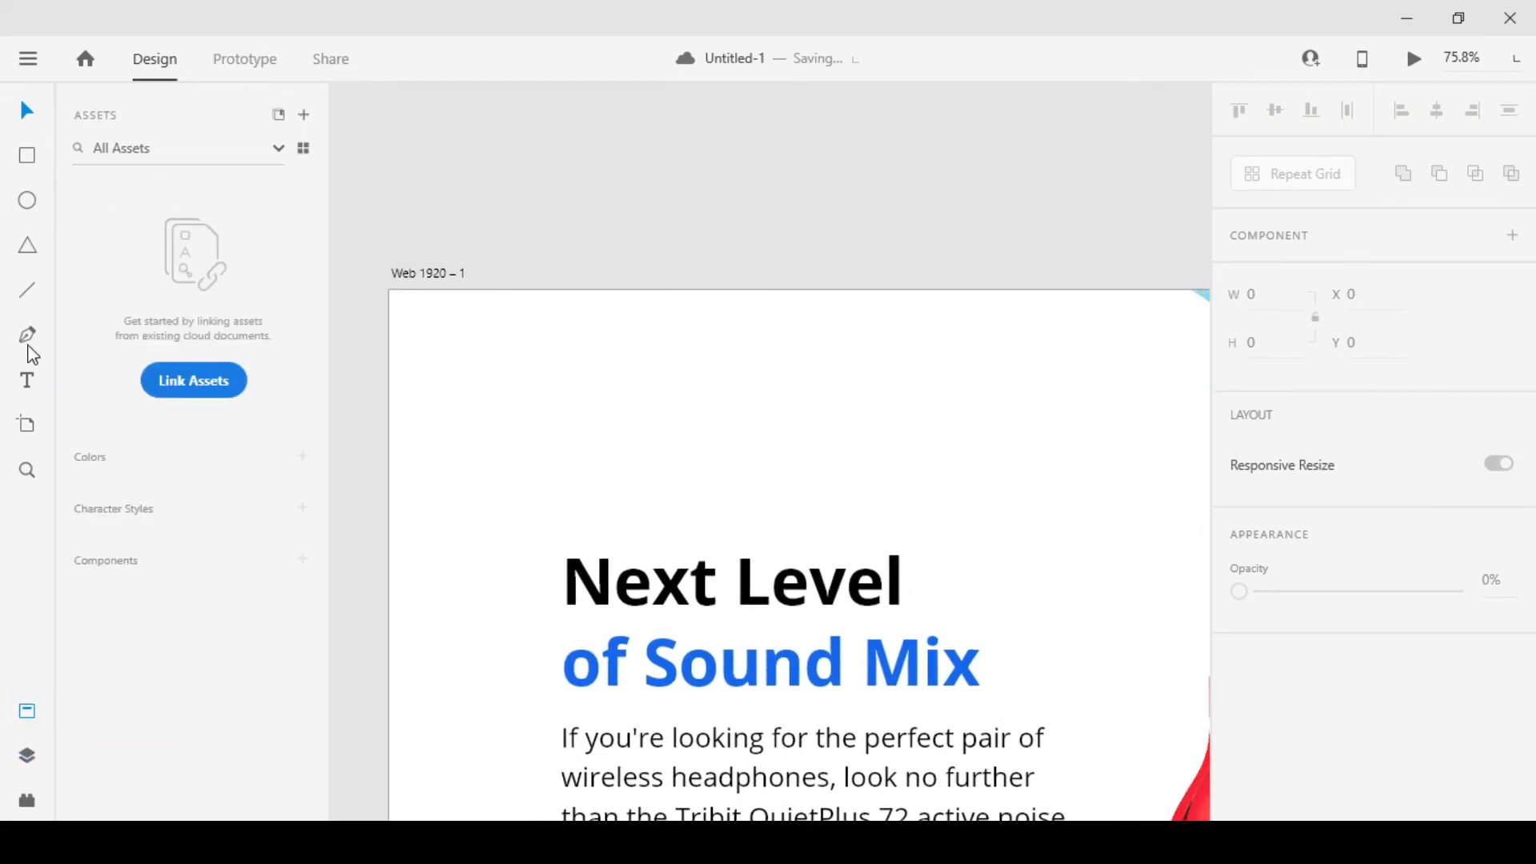
pyautogui.hotkey('ctrl', 'v')
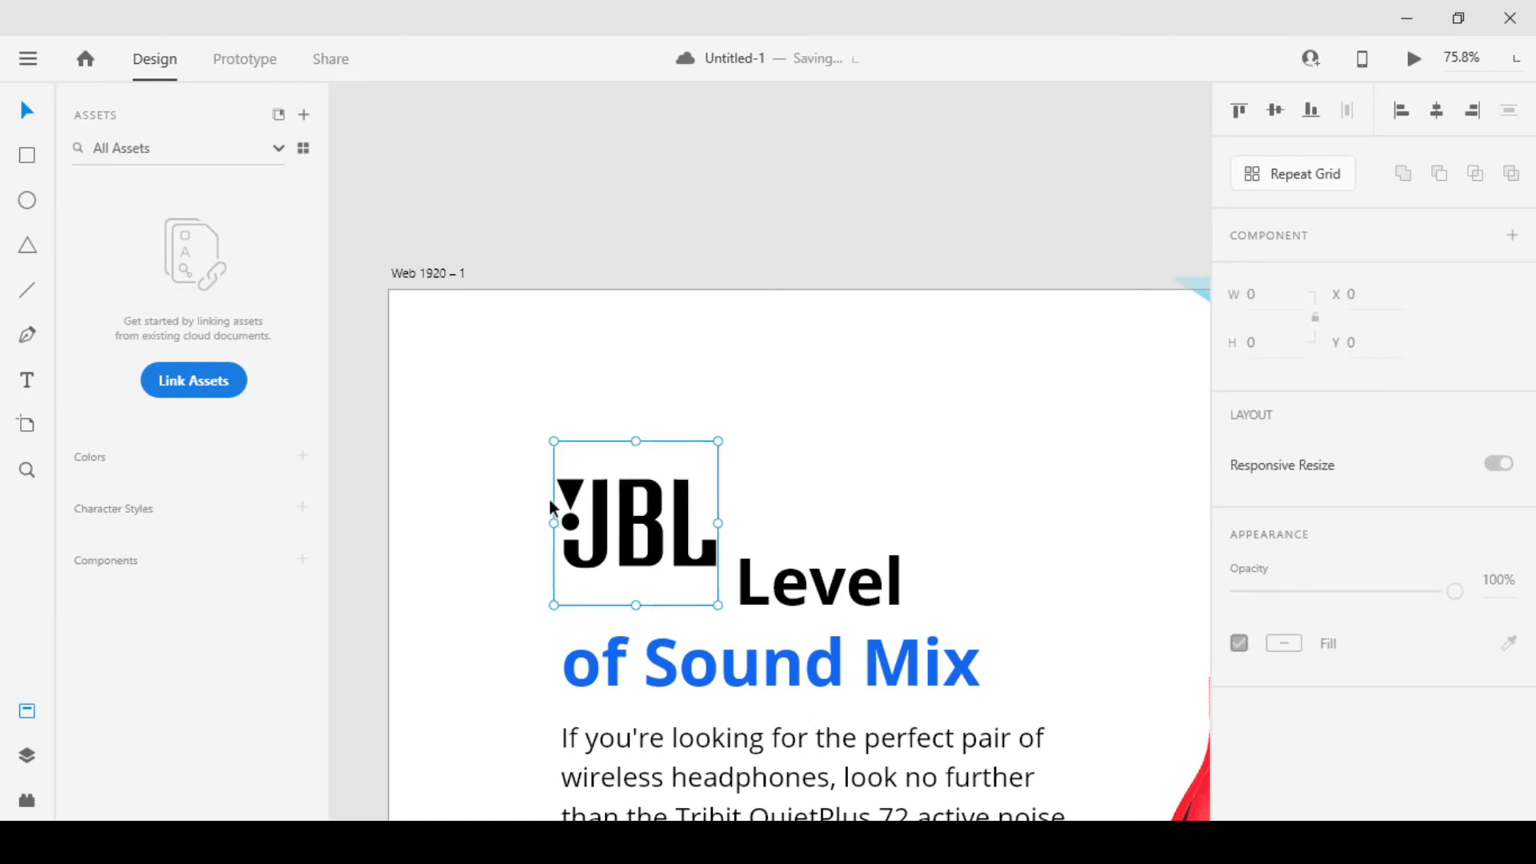
pyautogui.moveTo(692, 504); pyautogui.dragTo(595, 357)
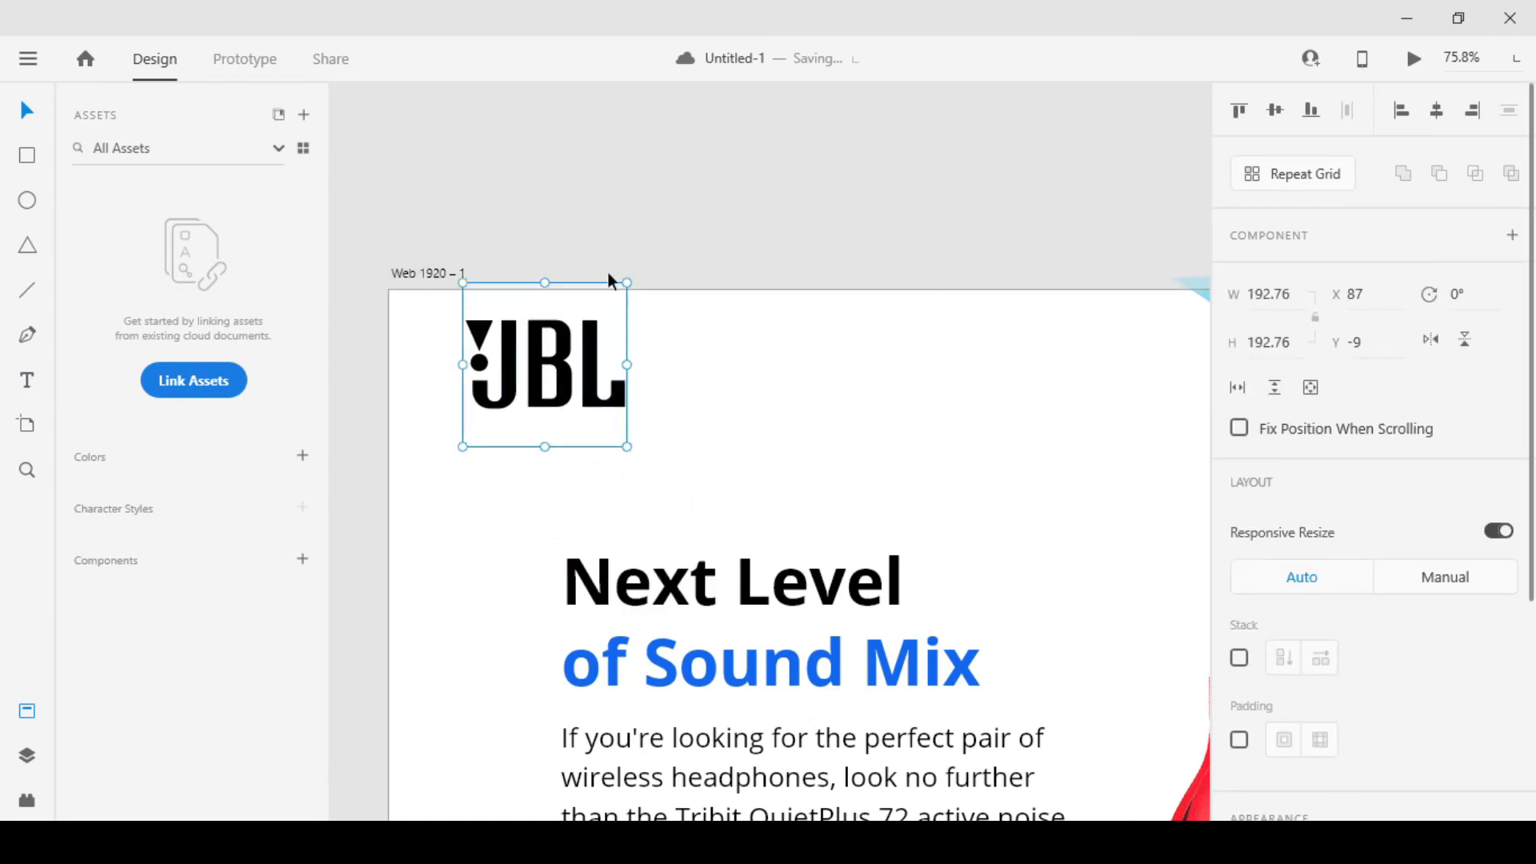
pyautogui.click(608, 270)
# Shift the JBL logo to X 88, Y 0 so its frame meets the artboard's top edge
pyautogui.scroll(-3, 627, 318)
pyautogui.moveTo(813, 396); pyautogui.dragTo(659, 391)
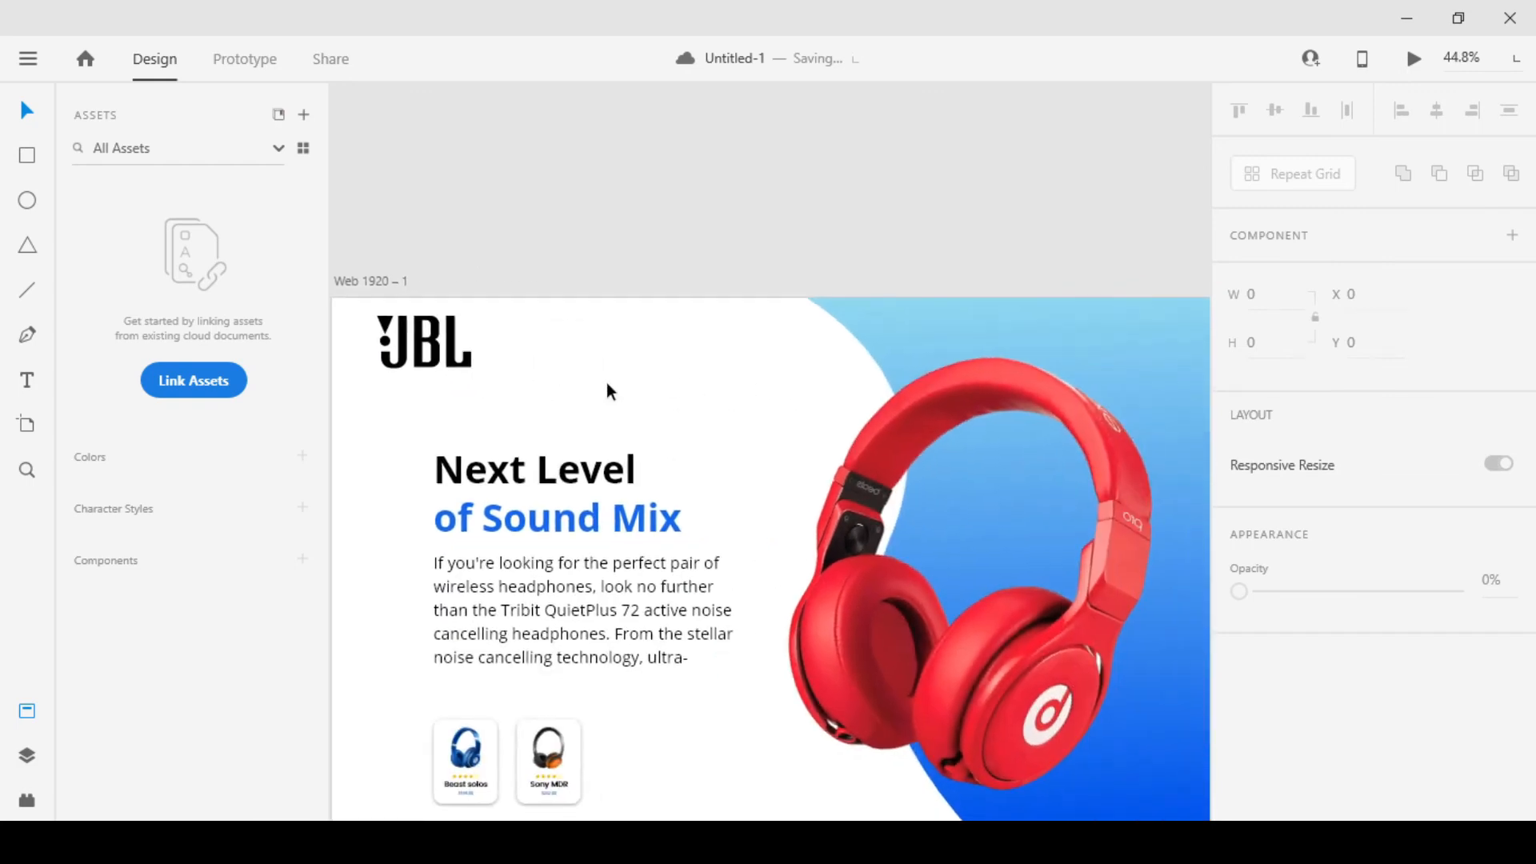
pyautogui.click(431, 361)
pyautogui.scroll(-3, 480, 372)
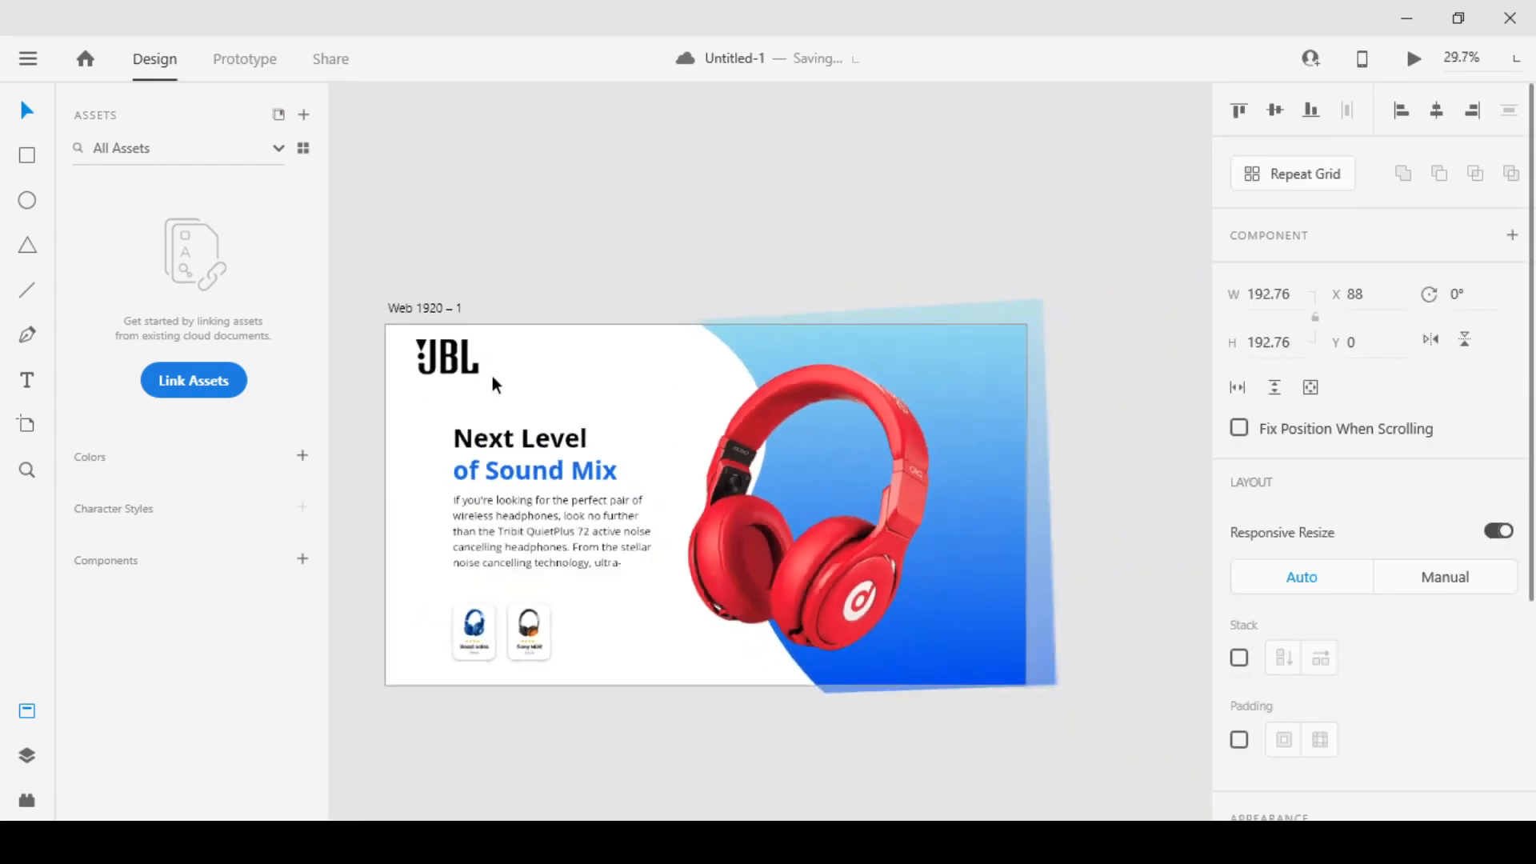
pyautogui.click(612, 306)
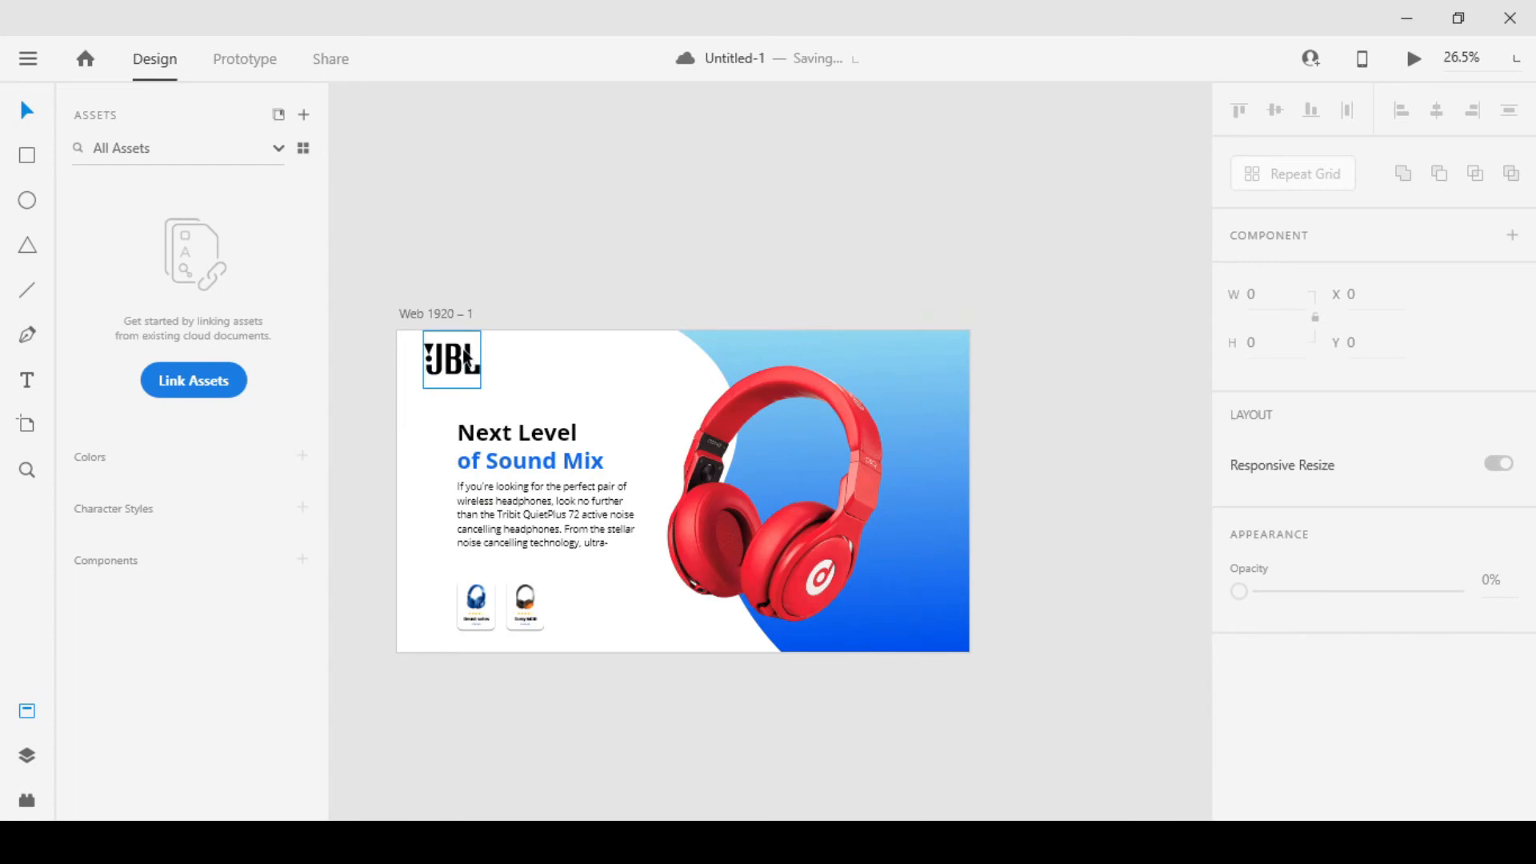
# Scale the JBL logo down slightly, keeping it near the artboard's upper-left corner
pyautogui.scroll(6, 406, 318)
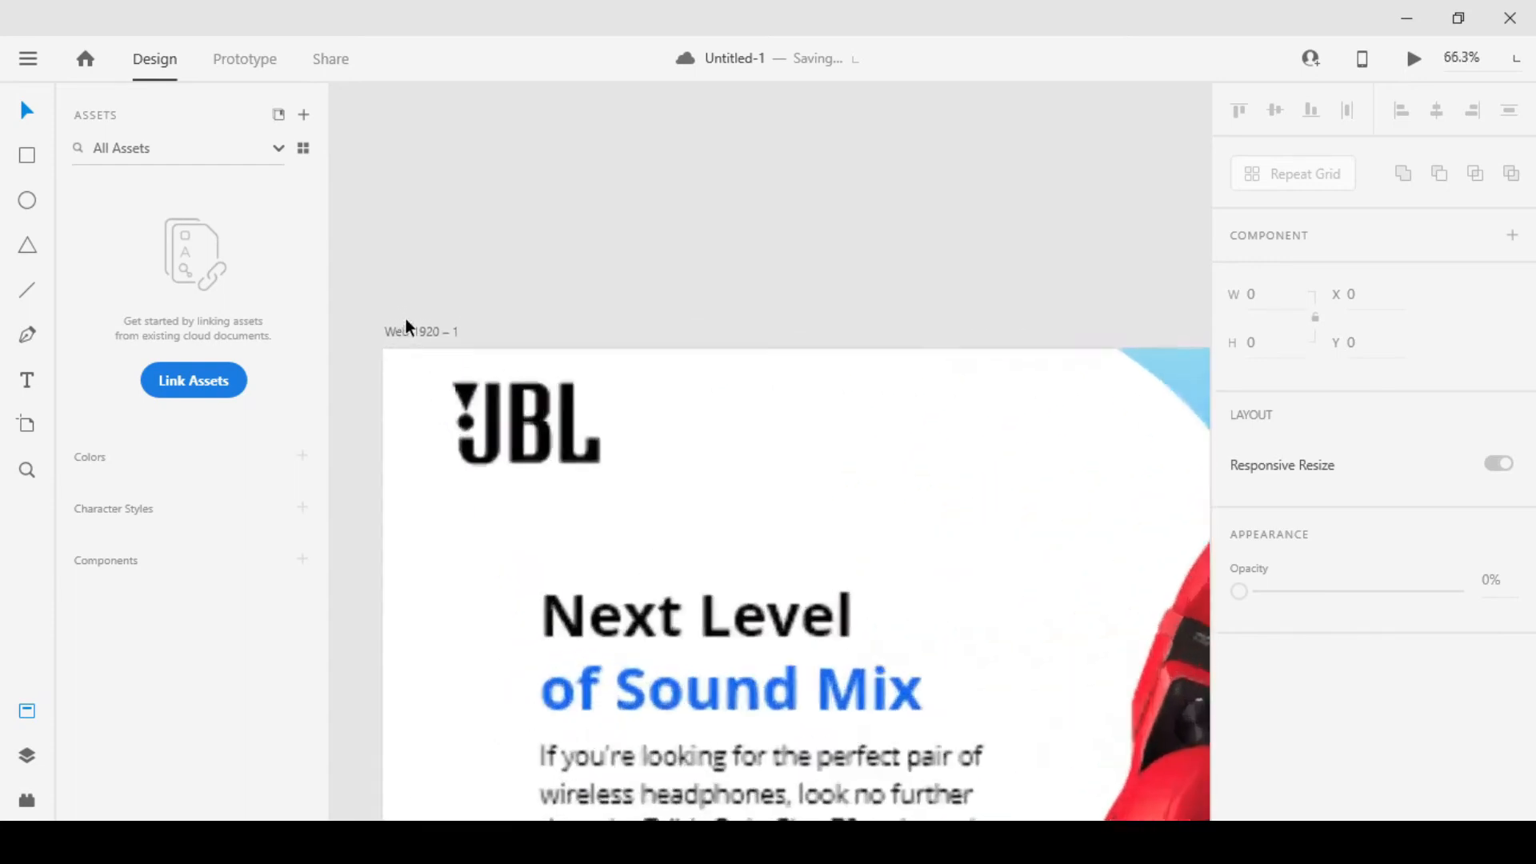
pyautogui.moveTo(501, 349); pyautogui.dragTo(593, 341)
pyautogui.click(602, 448)
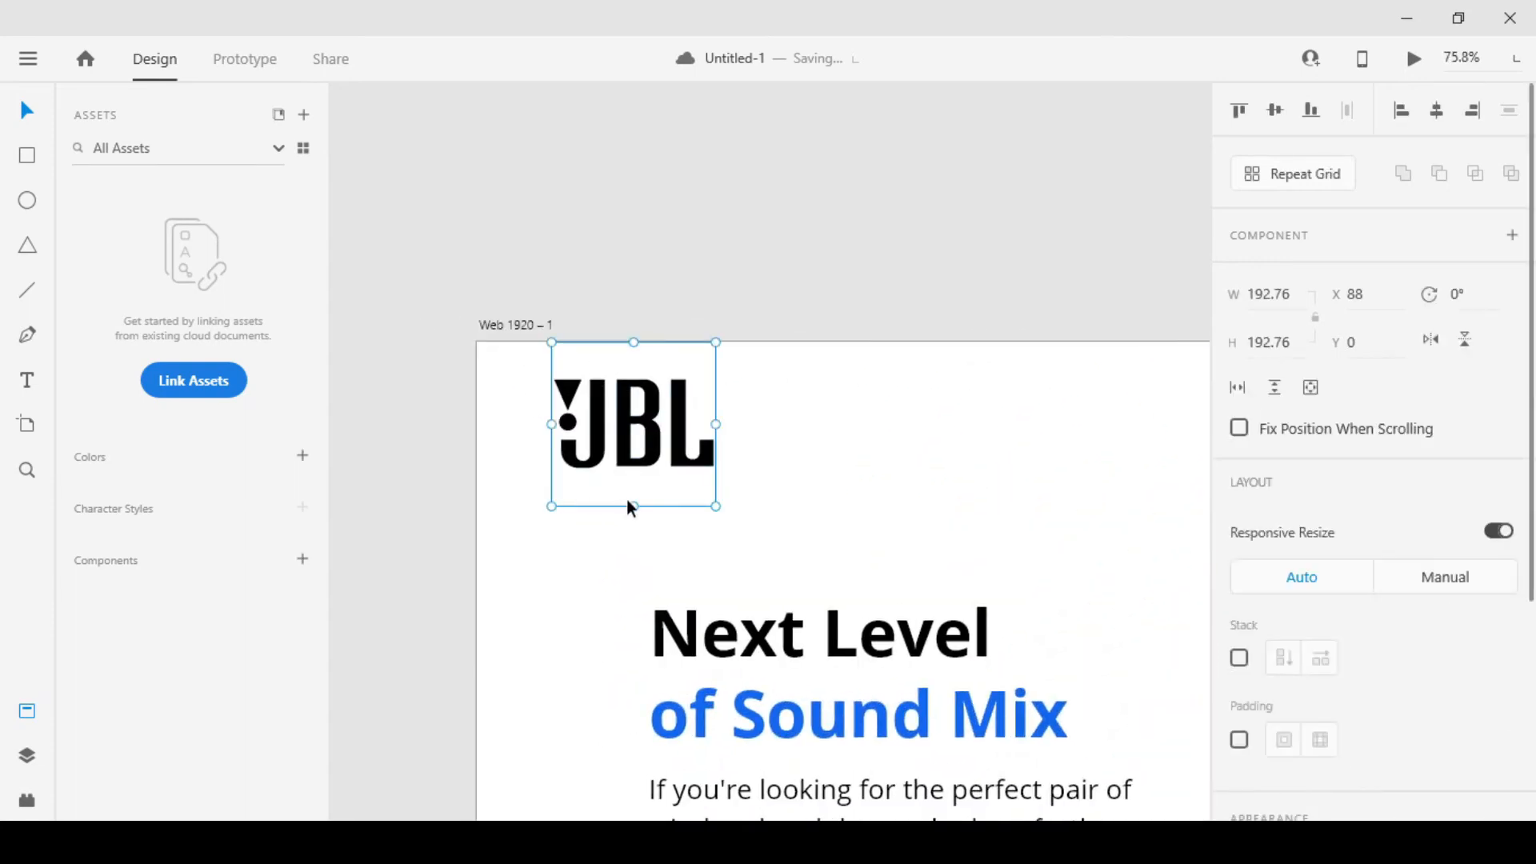
pyautogui.moveTo(632, 505); pyautogui.dragTo(654, 464)
pyautogui.click(659, 261)
pyautogui.scroll(-4, 528, 332)
pyautogui.moveTo(650, 368); pyautogui.dragTo(616, 343)
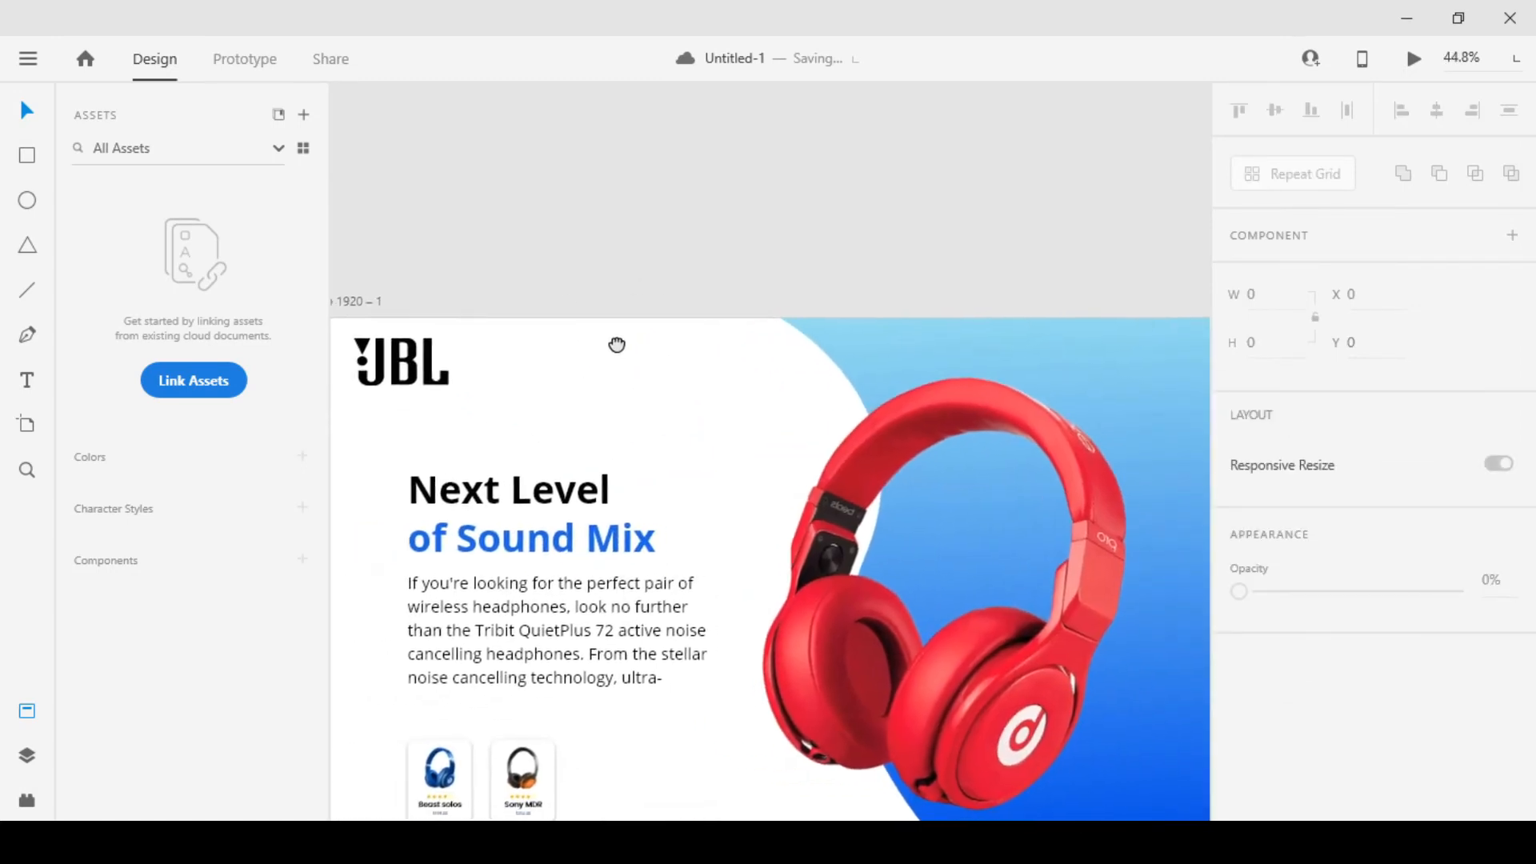
# Import the shopping bag and person icons near the artboard's upper-right corner
pyautogui.scroll(-5, 621, 337)
pyautogui.scroll(2, 943, 338)
pyautogui.scroll(-2, 930, 319)
pyautogui.scroll(4, 1039, 277)
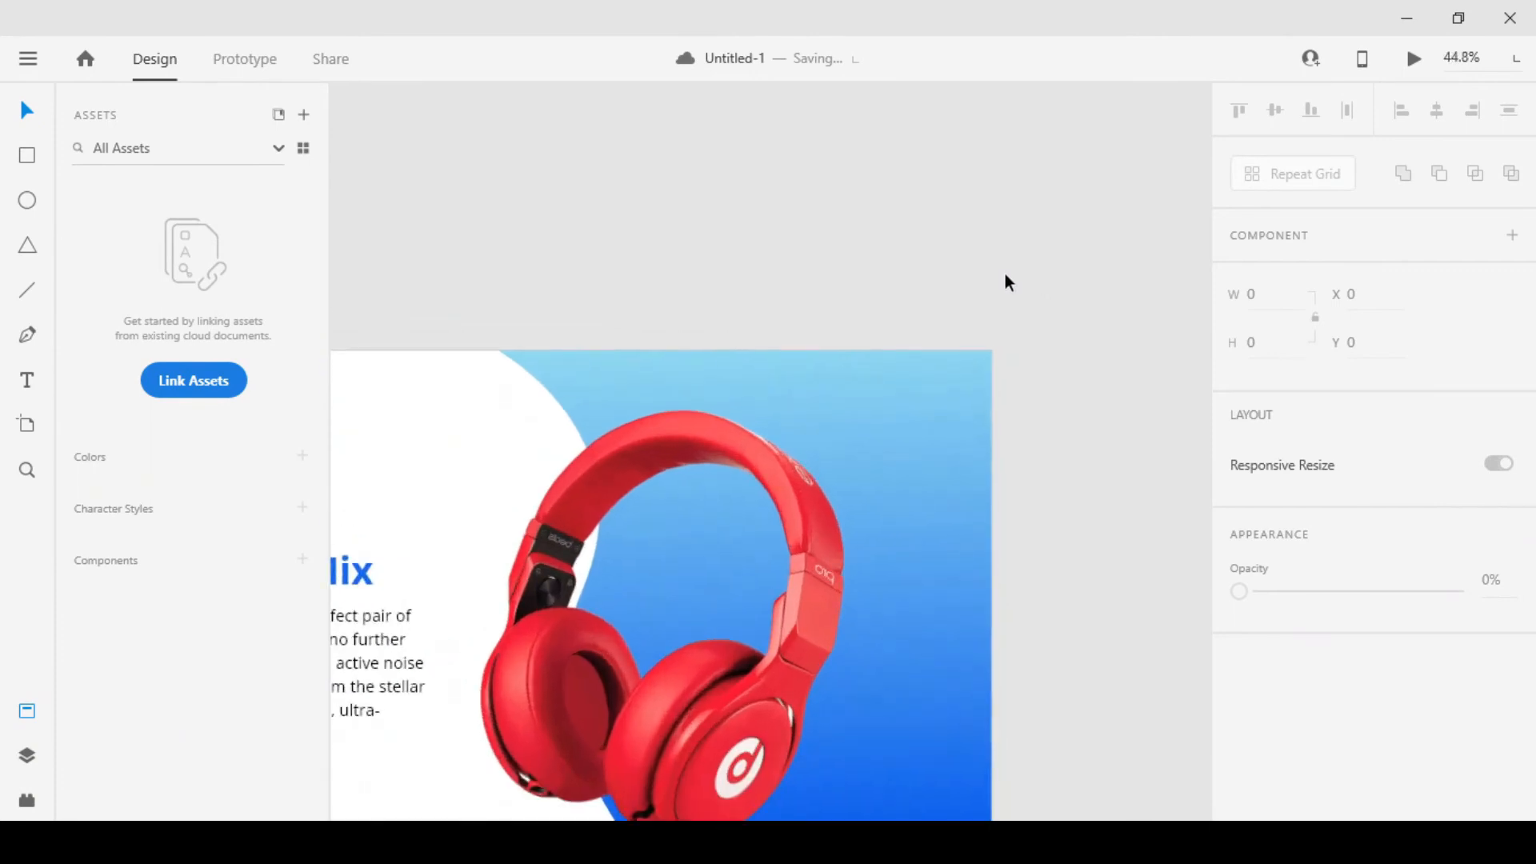
pyautogui.scroll(2, 1024, 288)
pyautogui.moveTo(1035, 304); pyautogui.dragTo(993, 298)
pyautogui.moveTo(690, 840); pyautogui.dragTo(662, 280)
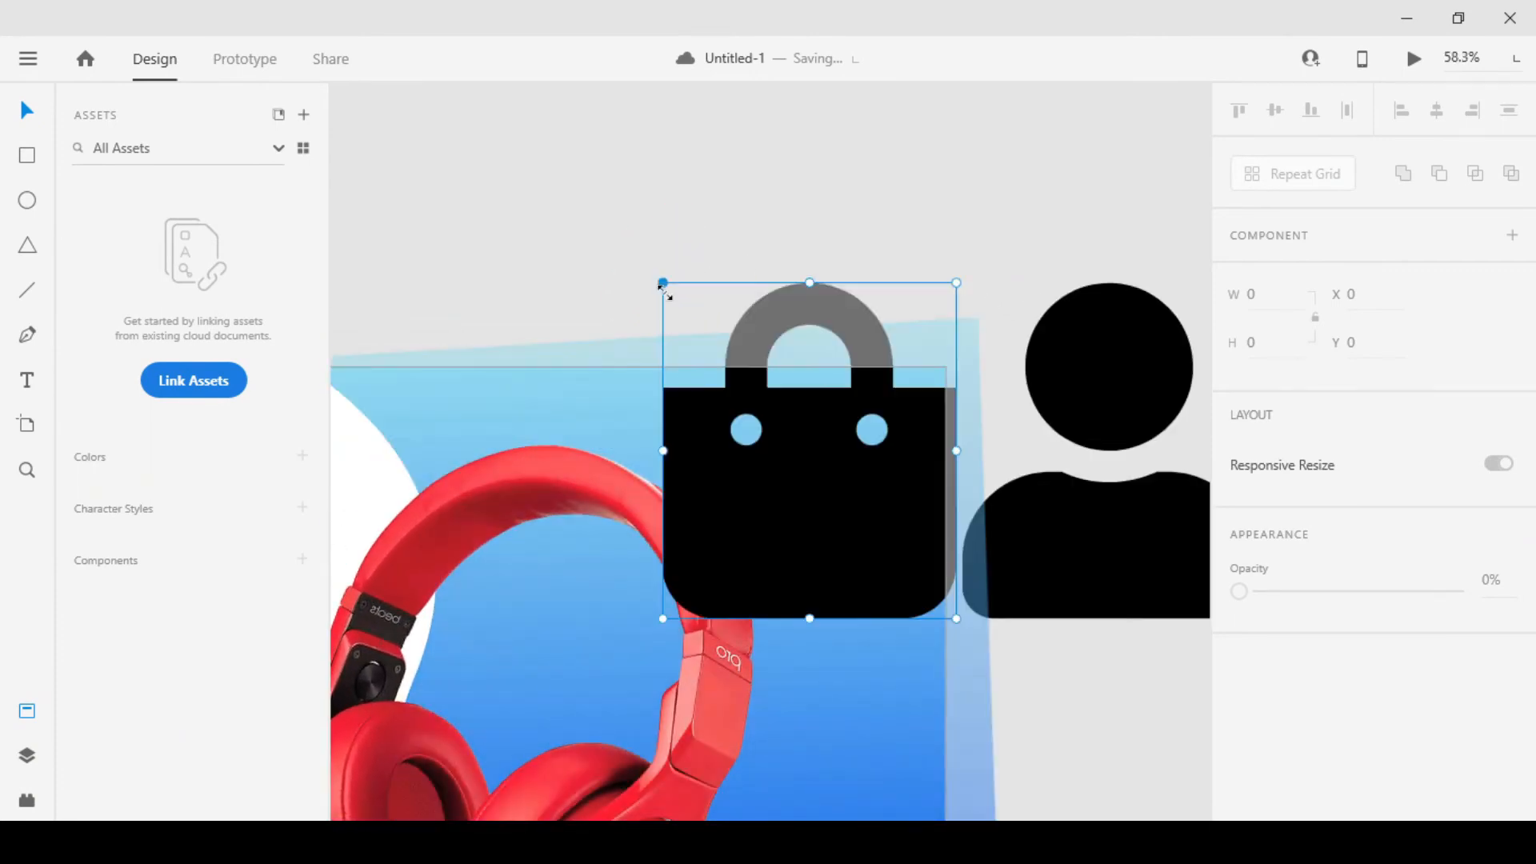
# Shrink the shopping bag icon to 58.75 by 67.14 and place it on the gradient at X 1677.63, Y 27.43
pyautogui.scroll(-4, 694, 348)
pyautogui.moveTo(785, 432); pyautogui.dragTo(411, 535)
pyautogui.moveTo(496, 403); pyautogui.dragTo(745, 374)
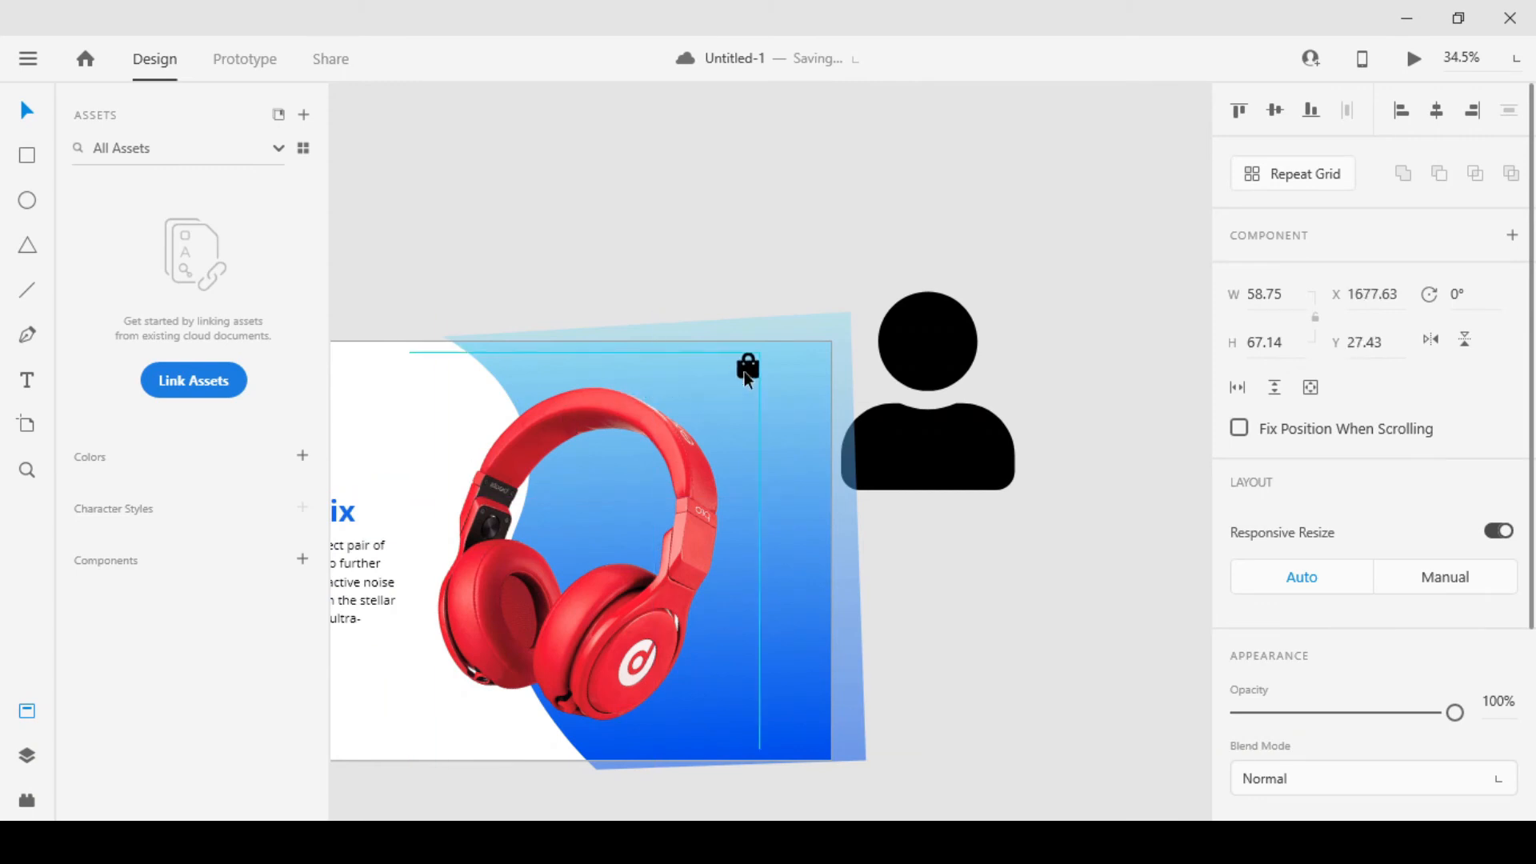
# Move the shopping bag icon across the gradient to X 1520.63, Y 27.43, making room for the person icon
pyautogui.click(935, 380)
pyautogui.scroll(5, 880, 328)
pyautogui.moveTo(583, 489); pyautogui.dragTo(564, 446)
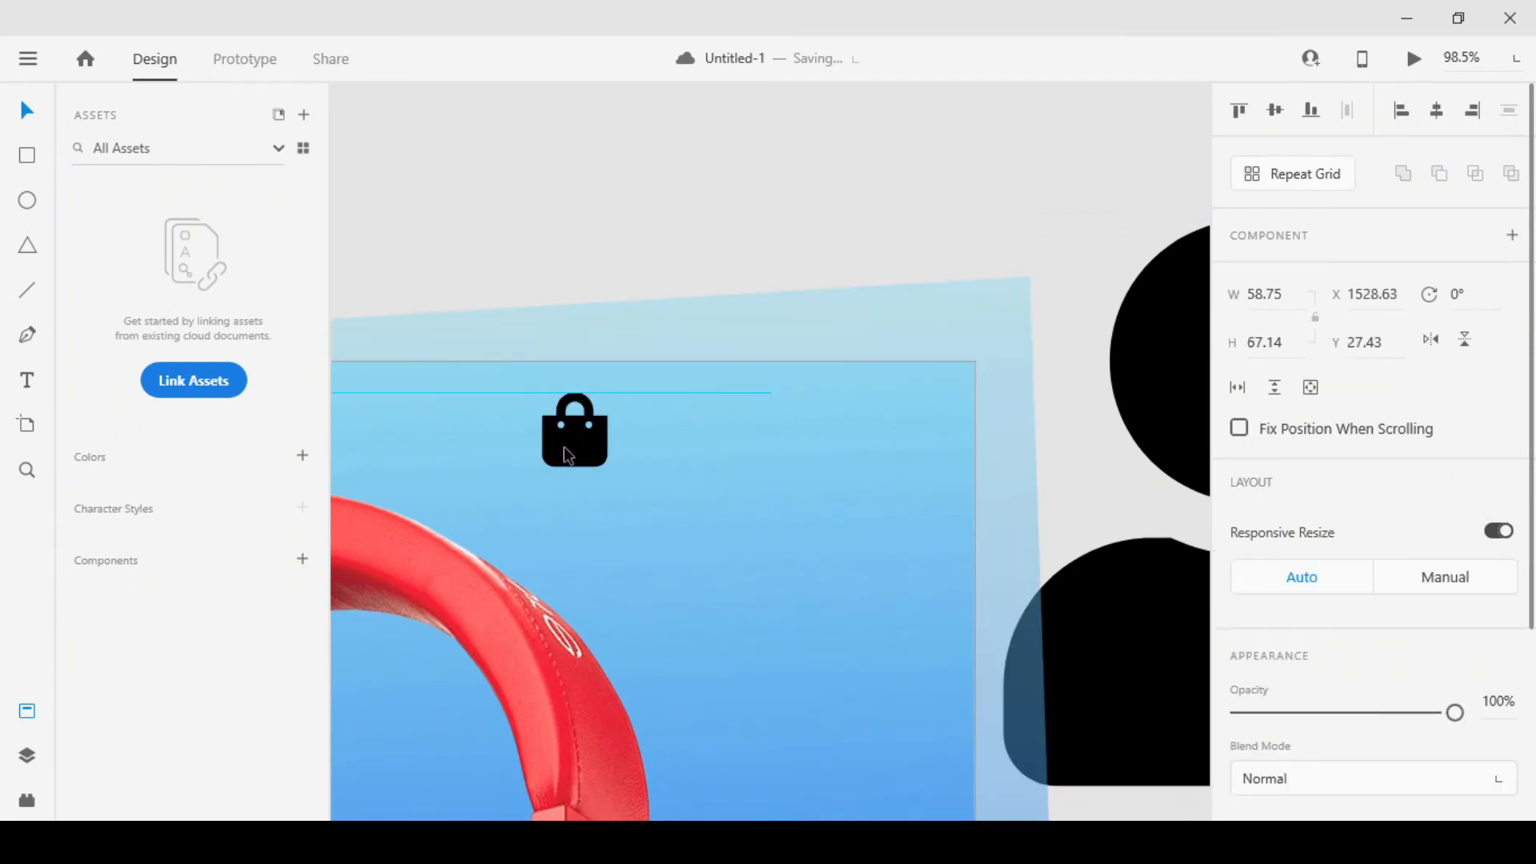
# Shrink the person icon to 48.76 by 55.73 at X 1806.62, Y 27.14 and bring the shopping bag icon close beside it
pyautogui.click(1210, 366)
pyautogui.moveTo(1159, 360); pyautogui.dragTo(857, 353)
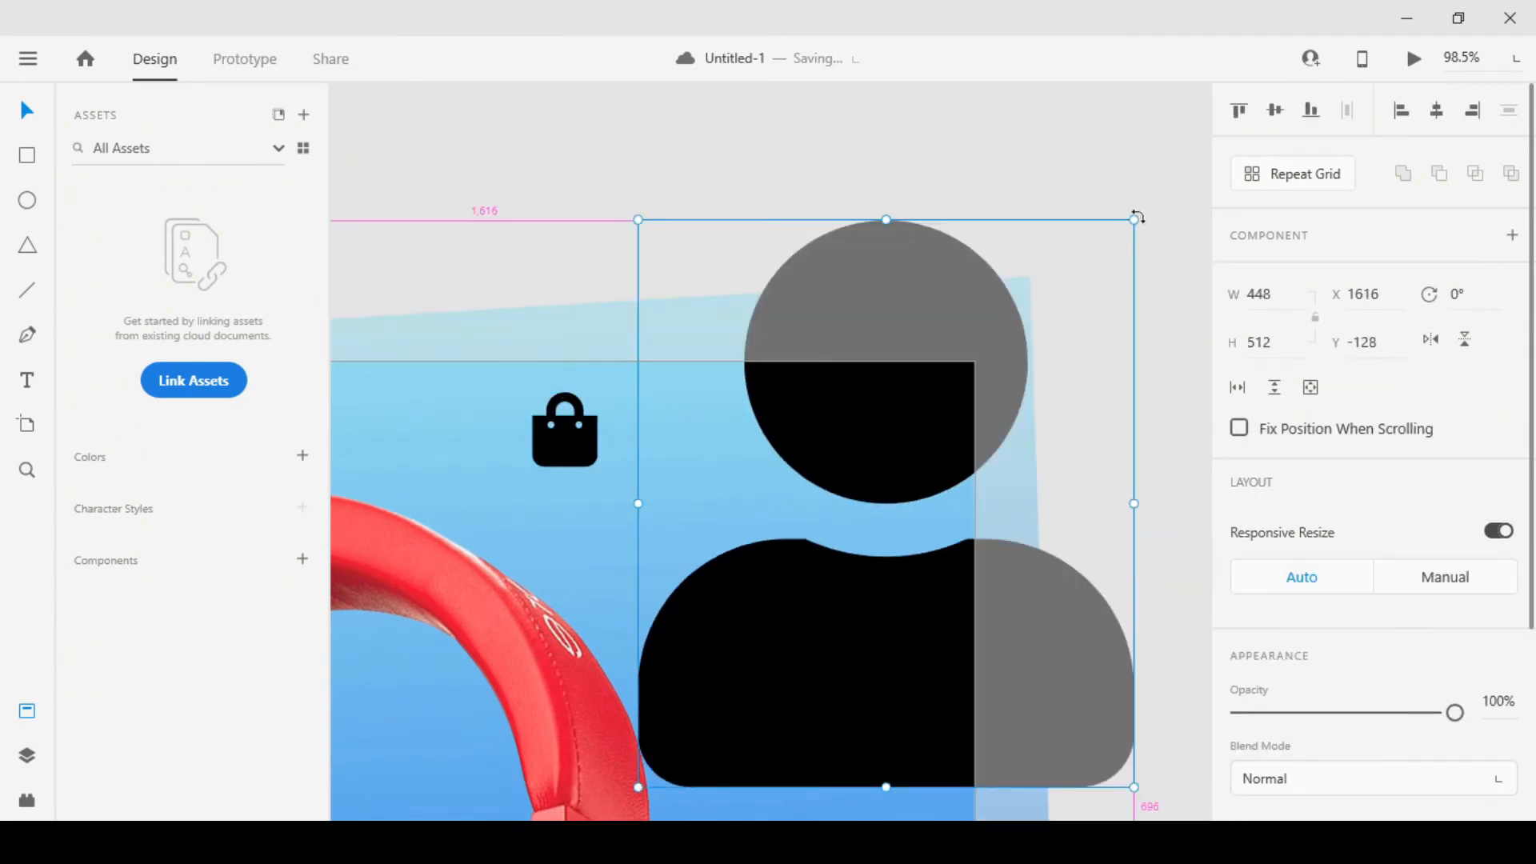
pyautogui.moveTo(1134, 219); pyautogui.dragTo(884, 407)
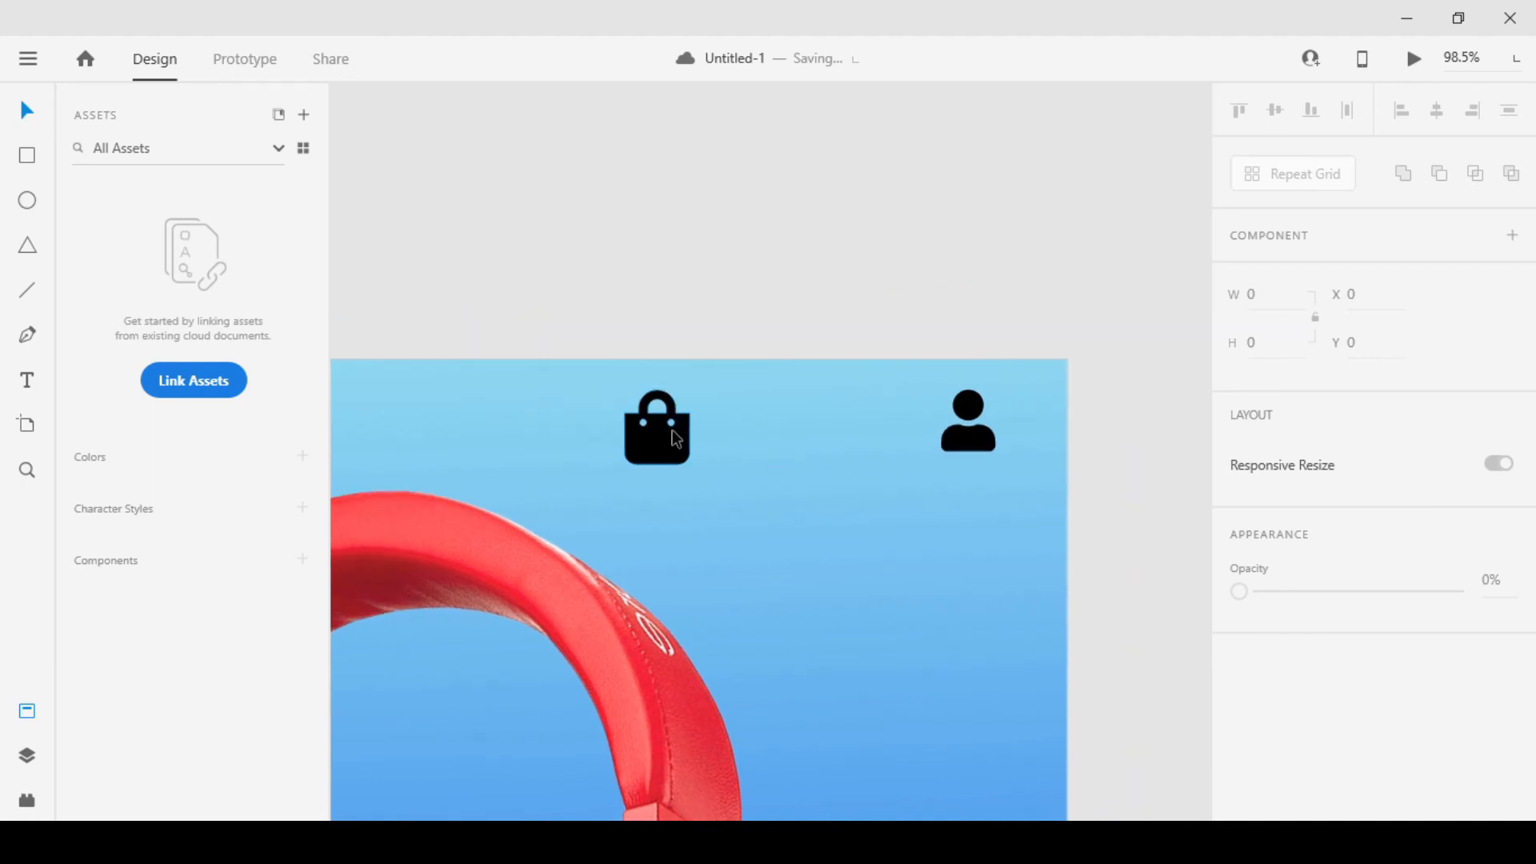
pyautogui.moveTo(676, 438); pyautogui.dragTo(881, 419)
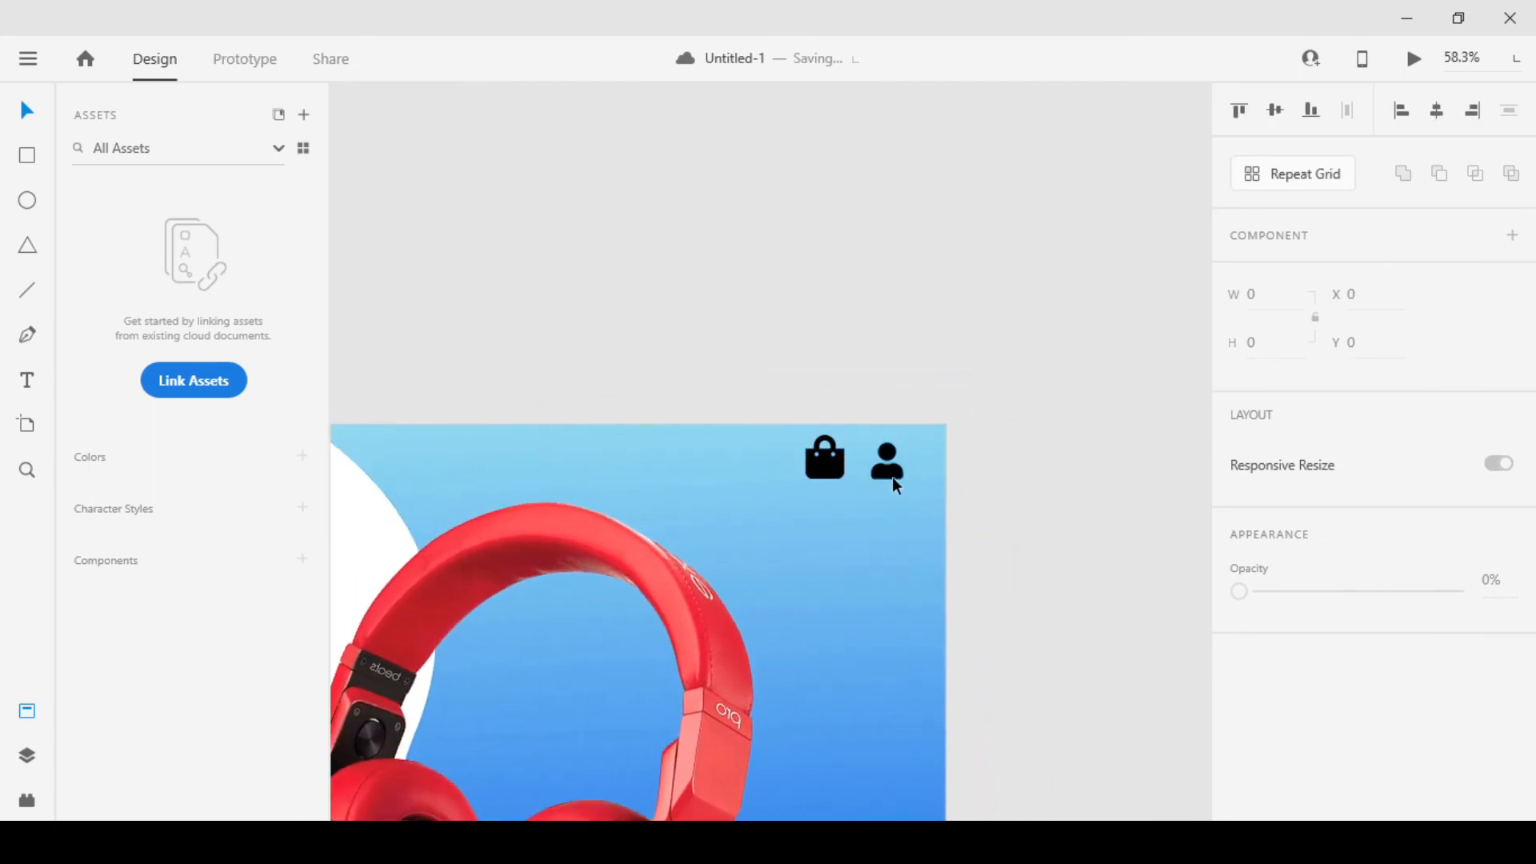
# Scale the person icon down slightly to 48.25 by 55.14 and the shopping bag to 53.87 by 61.57 at X 1724.06, Y 24.21
pyautogui.click(886, 464)
pyautogui.scroll(5, 891, 476)
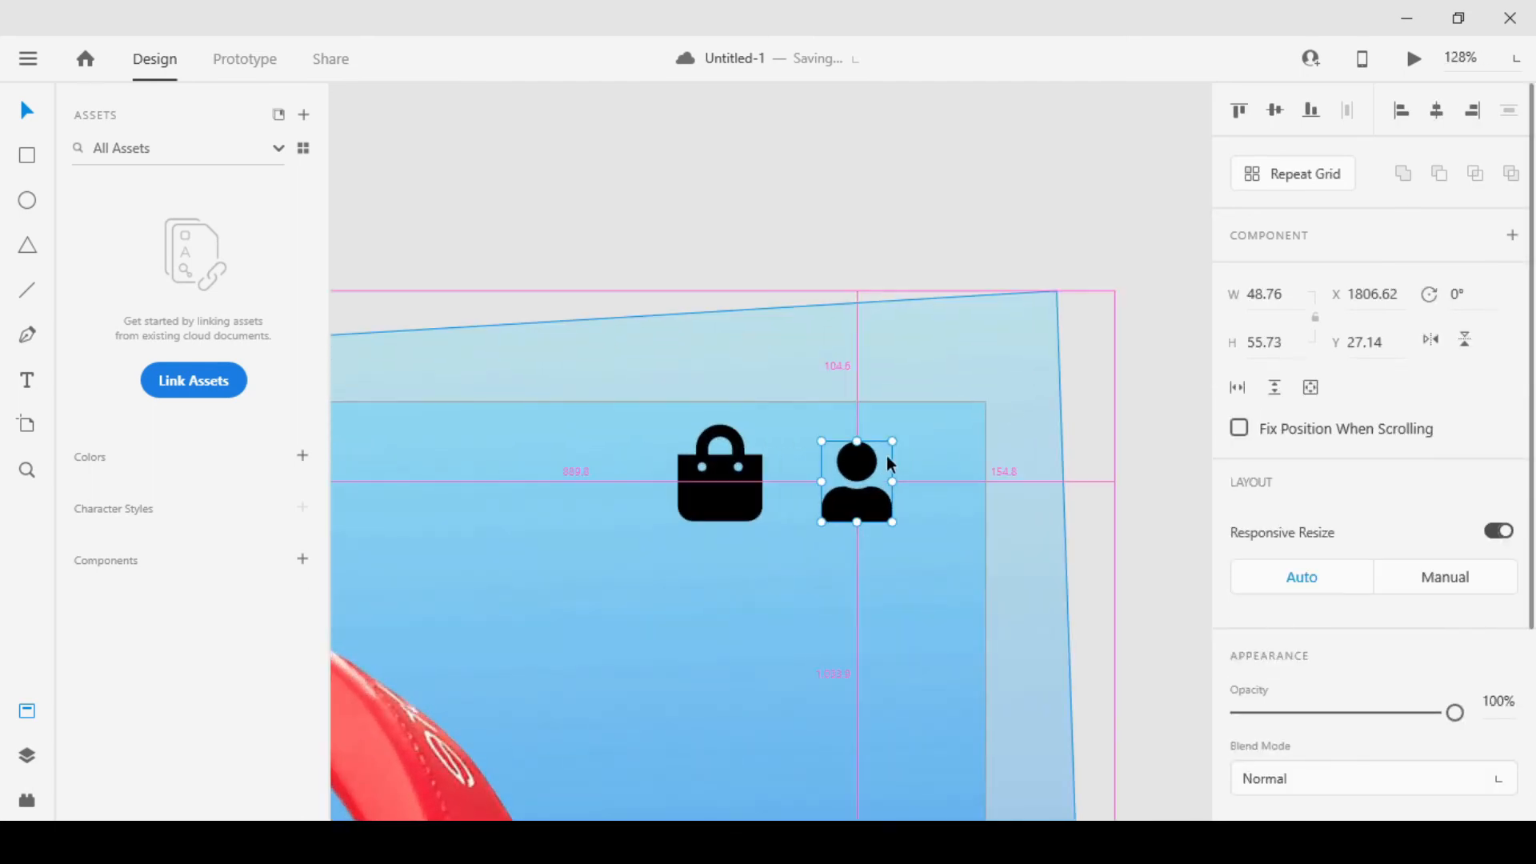
pyautogui.moveTo(893, 441); pyautogui.dragTo(884, 439)
pyautogui.moveTo(726, 497); pyautogui.dragTo(758, 506)
pyautogui.moveTo(784, 434); pyautogui.dragTo(782, 438)
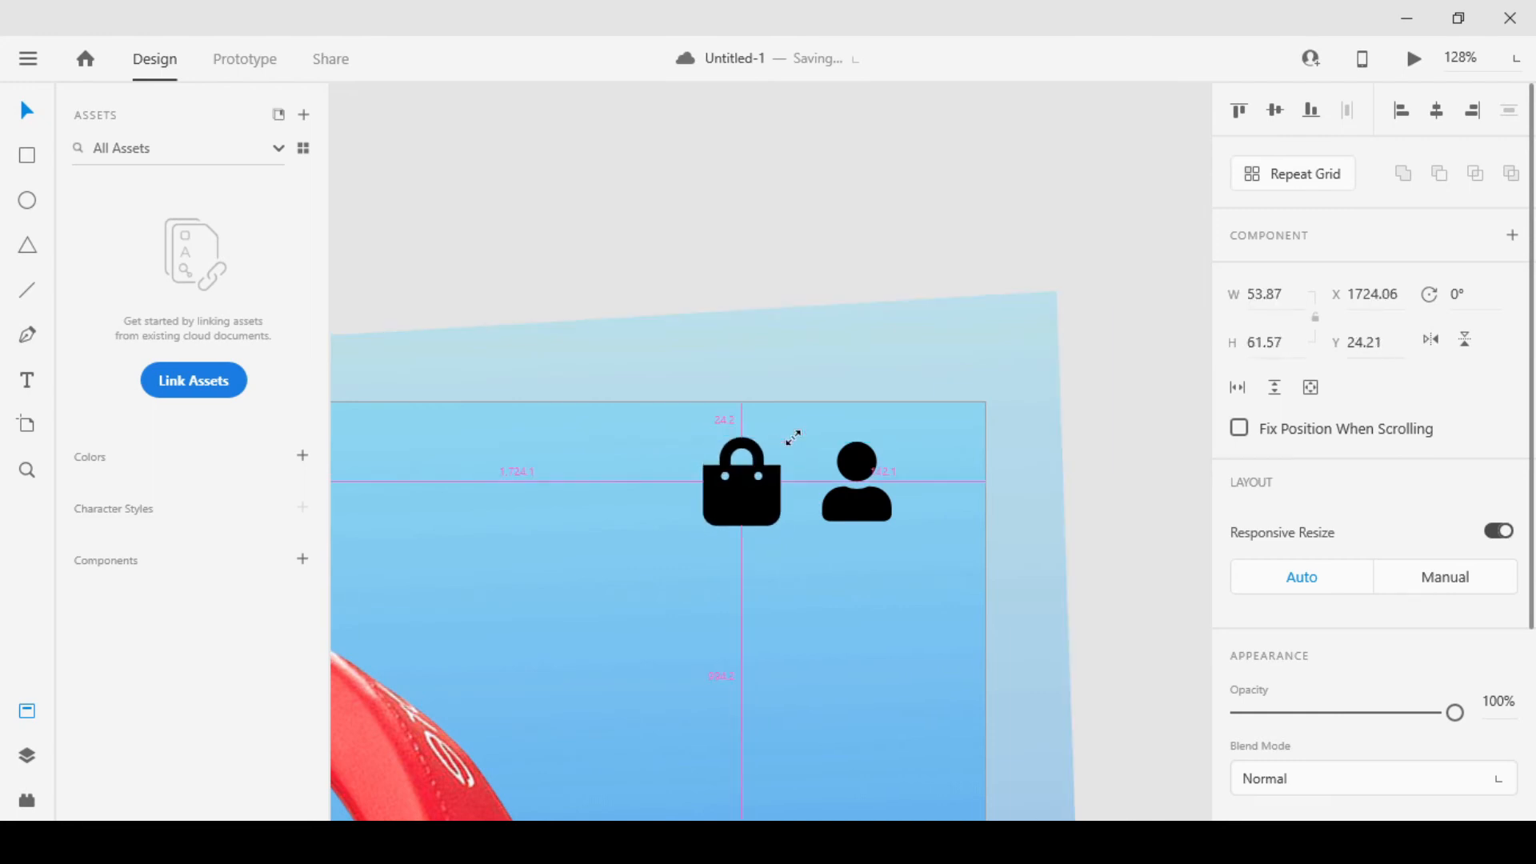
# Move the shopping bag and person icons together to X 1700.06, Y 28.21
pyautogui.keyDown('shift'); pyautogui.click(839, 524); pyautogui.keyUp('shift')
pyautogui.scroll(-5, 839, 524)
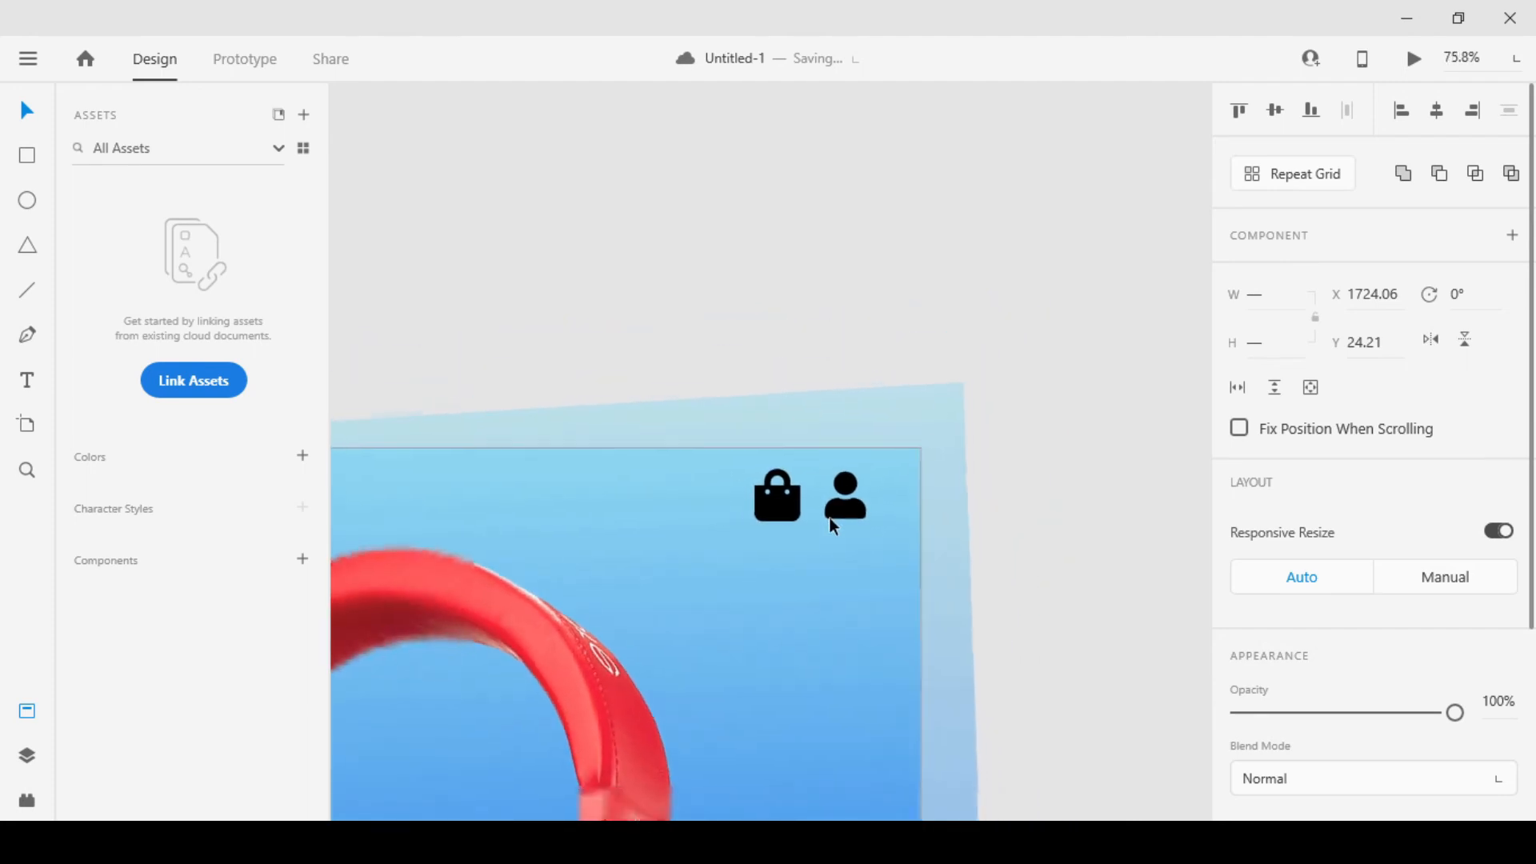
pyautogui.moveTo(846, 516); pyautogui.dragTo(831, 517)
pyautogui.scroll(-8, 831, 506)
pyautogui.scroll(3, 835, 504)
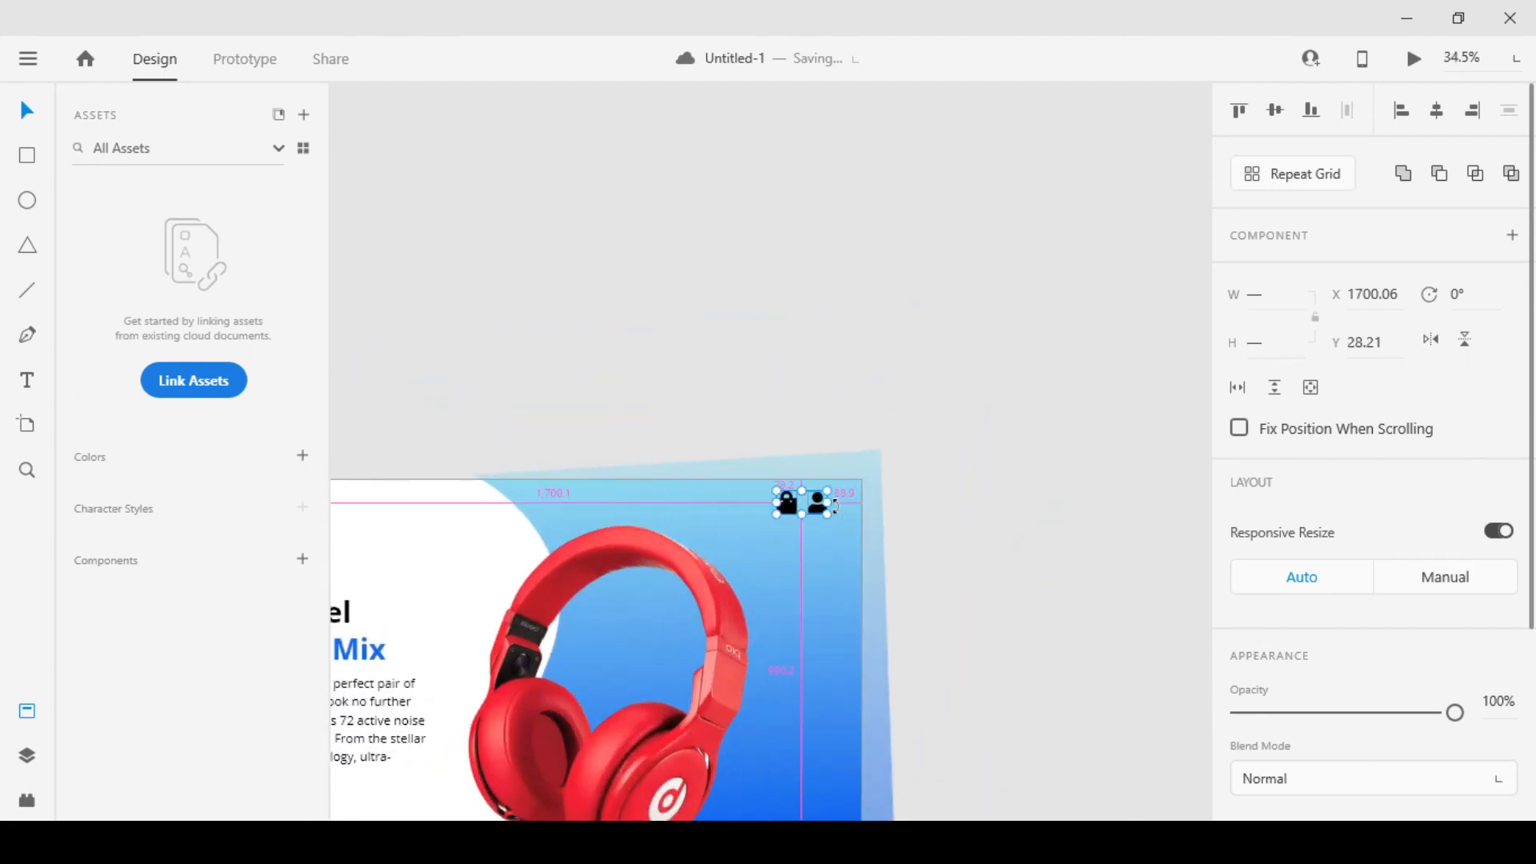
# Fill both header icons with a red sampled from the headphones
pyautogui.scroll(-3, 1276, 620)
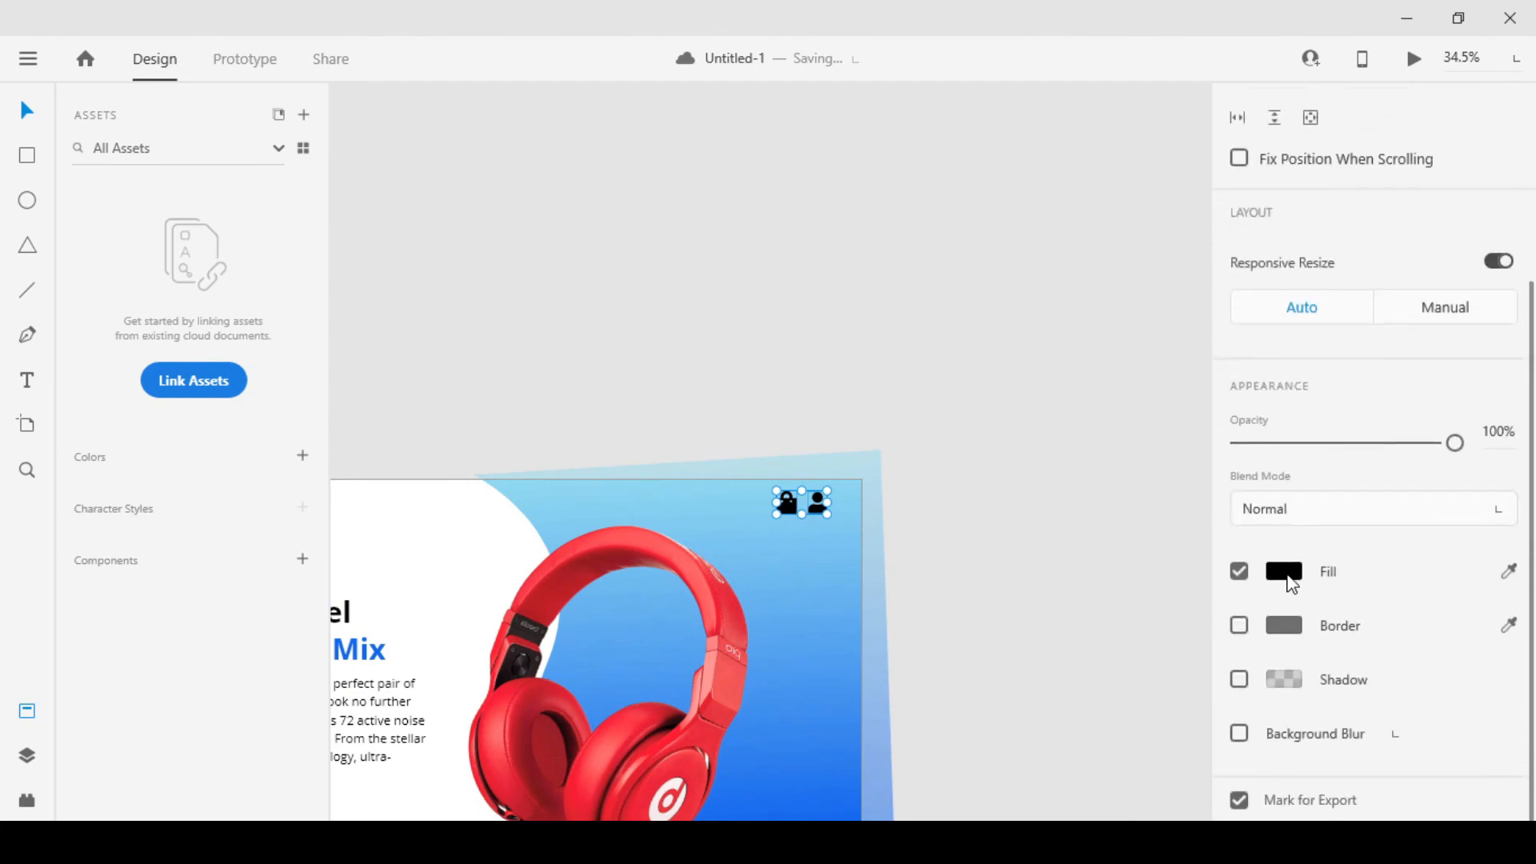
pyautogui.click(1284, 572)
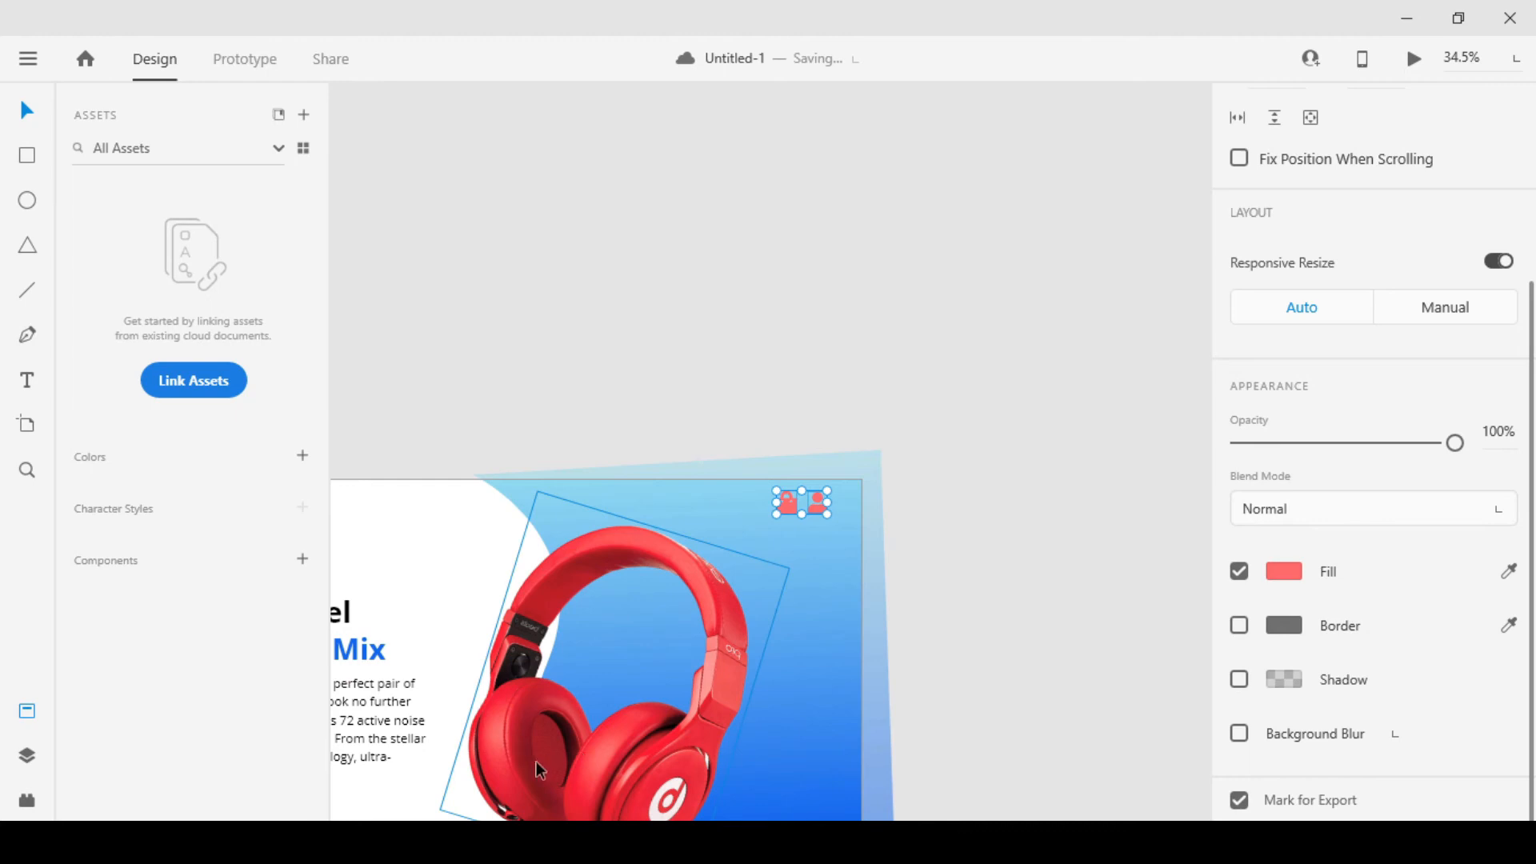
pyautogui.click(1508, 572)
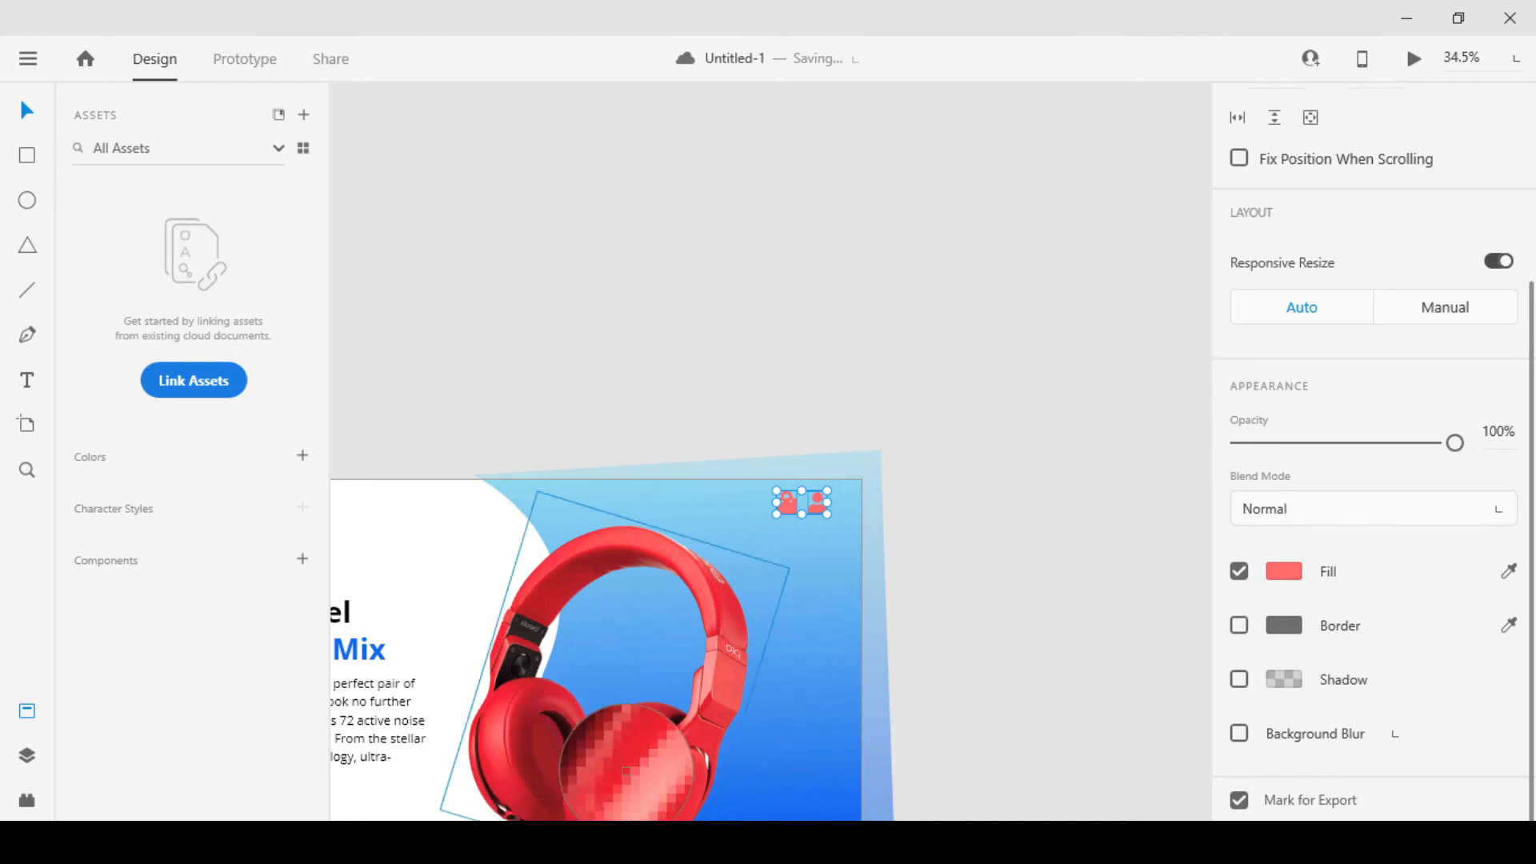
pyautogui.click(653, 796)
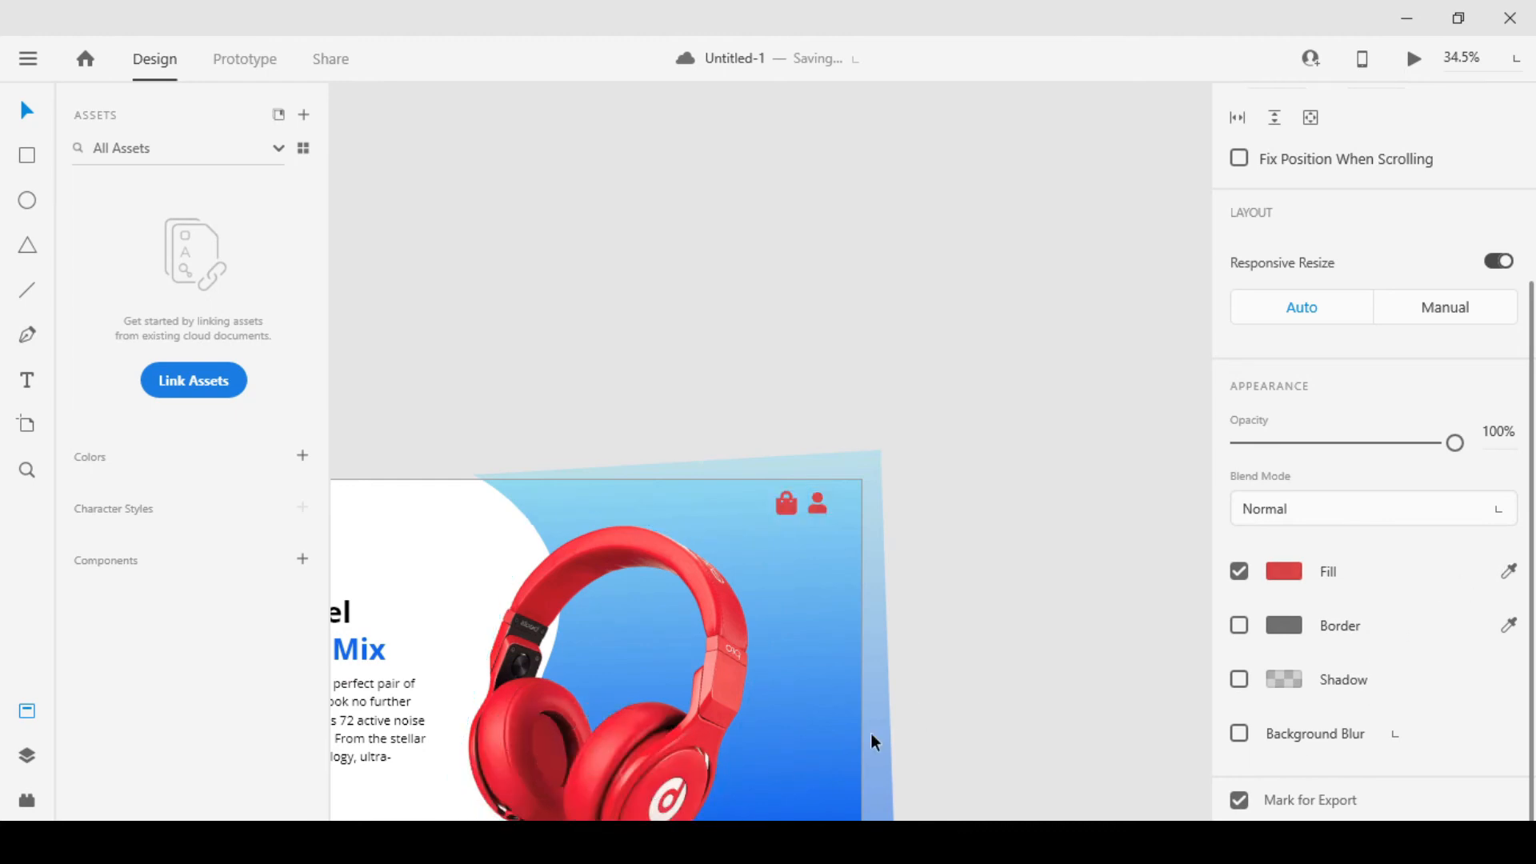
# Fill both header icons with white sampled from the artboard's white area
pyautogui.click(1509, 573)
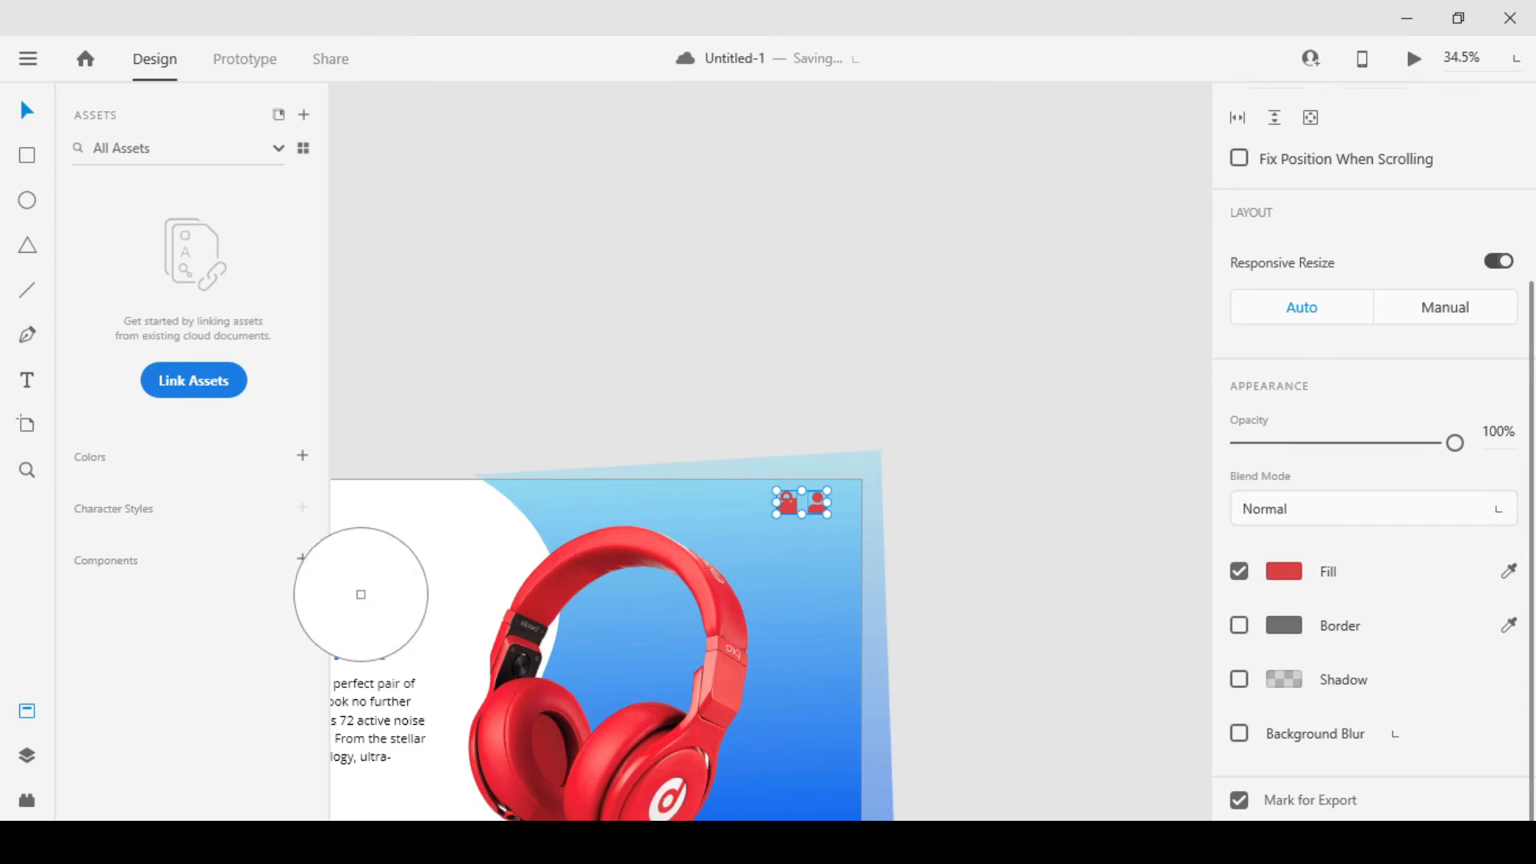
pyautogui.click(439, 590)
pyautogui.click(827, 434)
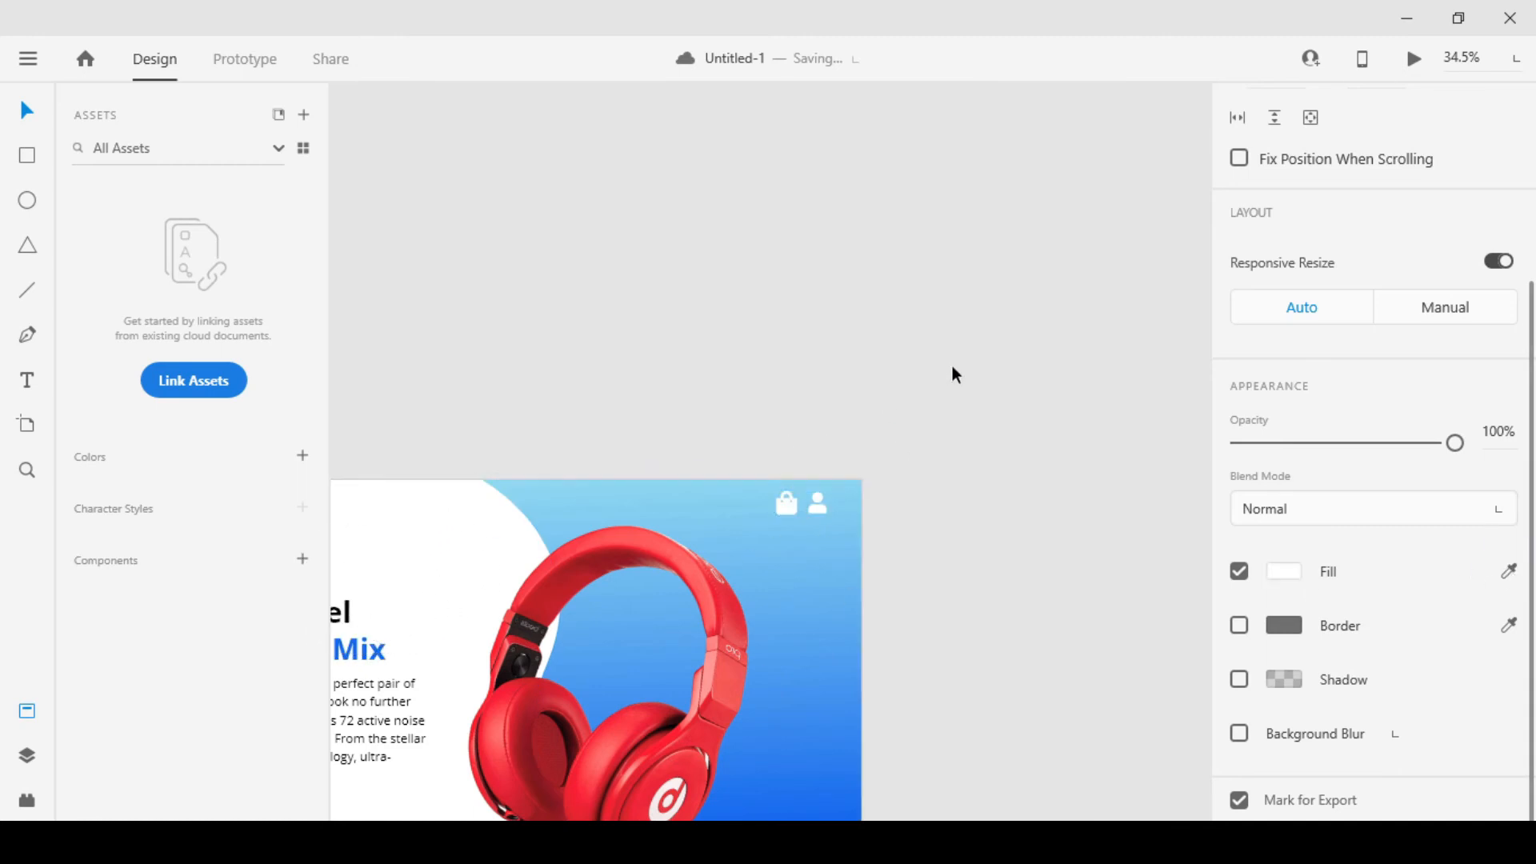
pyautogui.scroll(-3, 948, 384)
pyautogui.scroll(2, 795, 443)
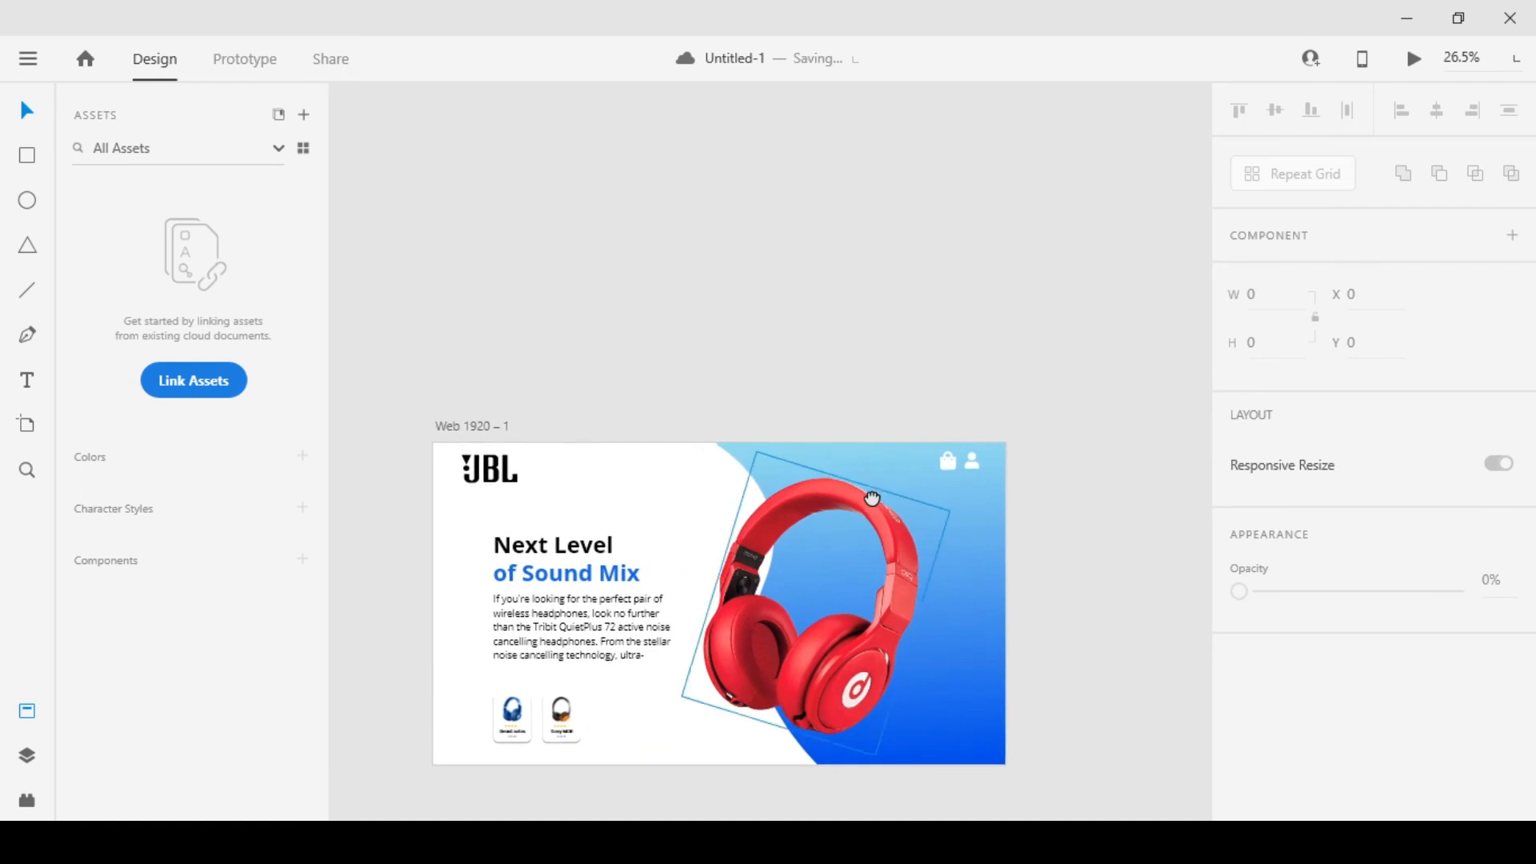
# Select both header icons and start sampling a new fill colour from the blue heading text
pyautogui.scroll(2, 928, 463)
pyautogui.click(971, 465)
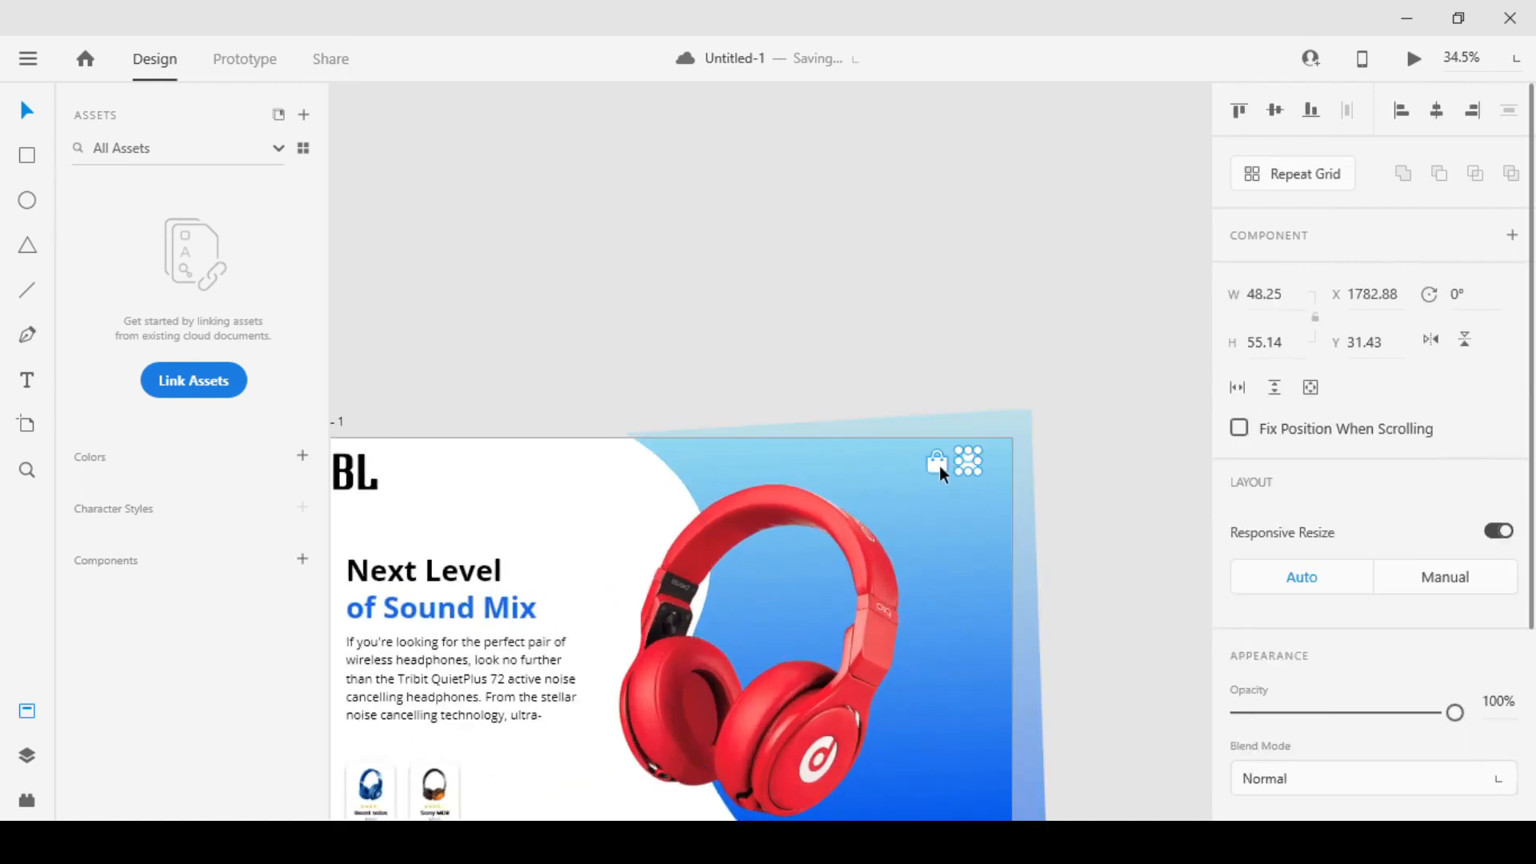
pyautogui.keyDown('shift'); pyautogui.click(938, 466); pyautogui.keyUp('shift')
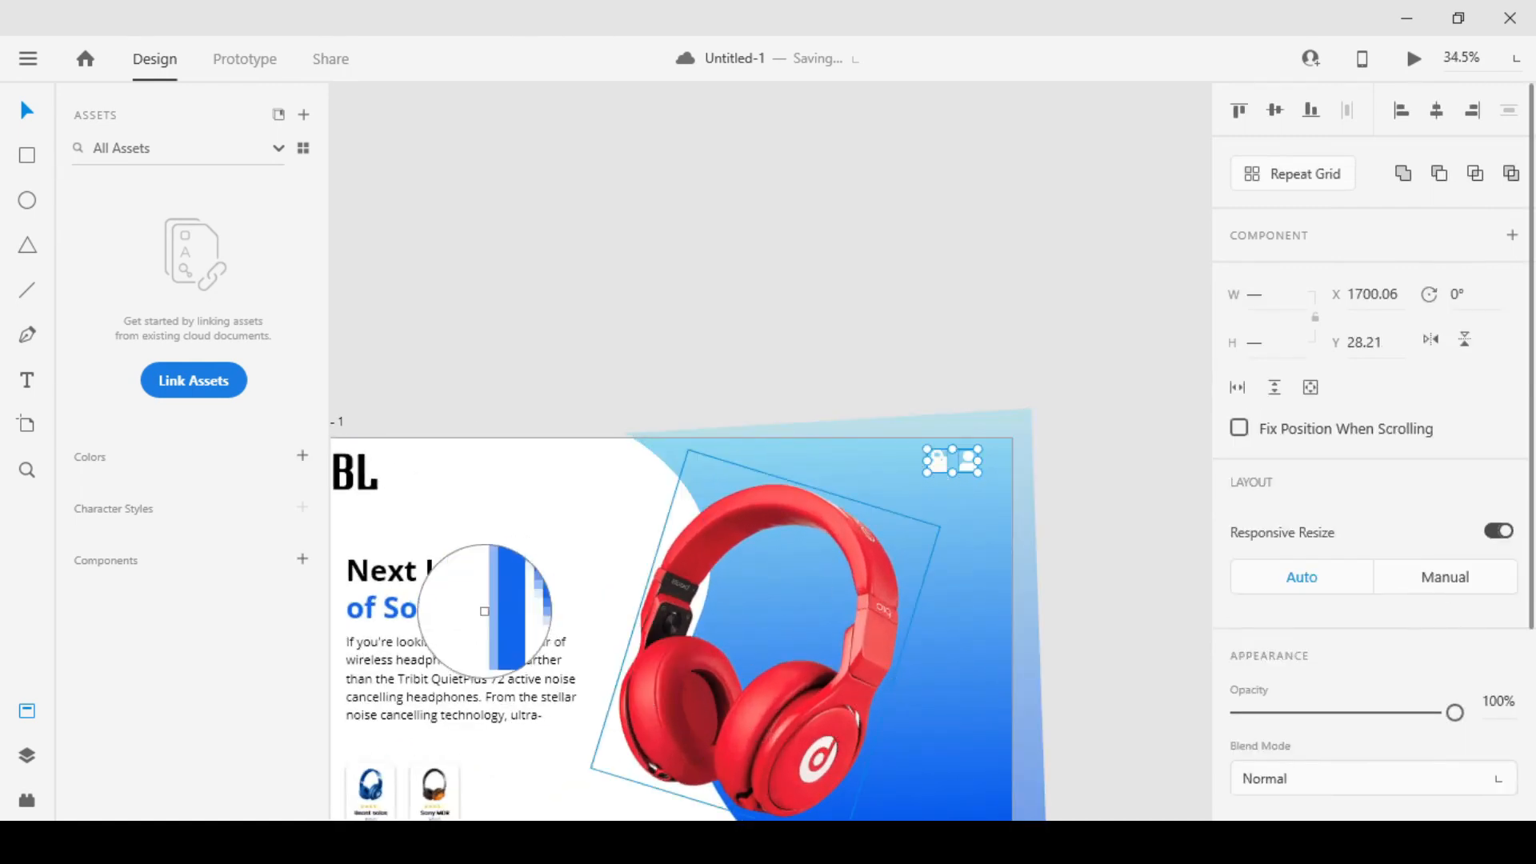
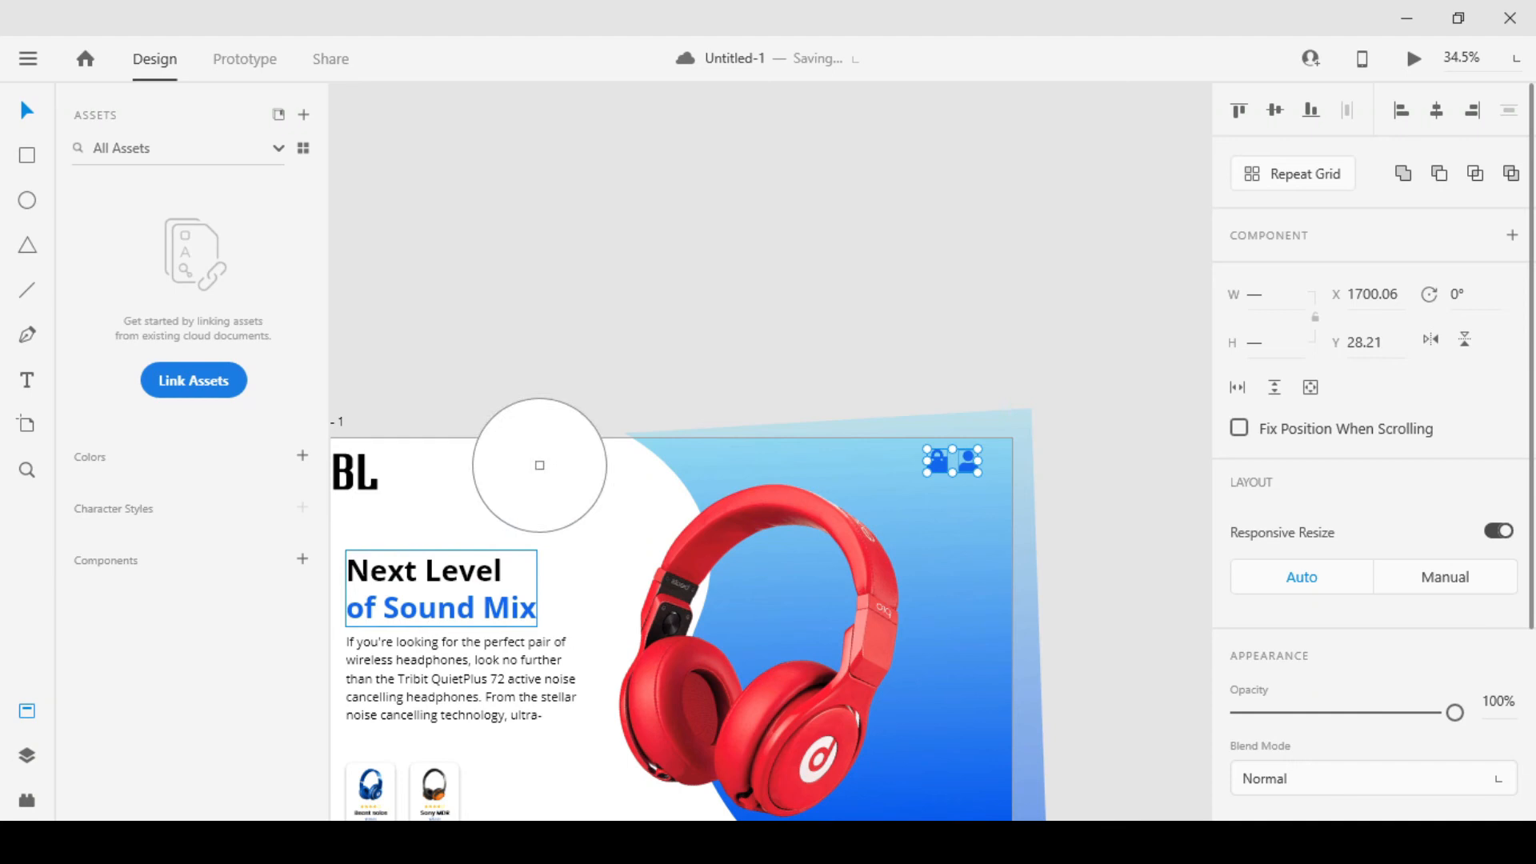
# Leave the colour sampling and move the shopping bag and person icons together to X 1702.06, Y 28.21
pyautogui.click(738, 278)
pyautogui.scroll(-2, 812, 295)
pyautogui.scroll(5, 952, 327)
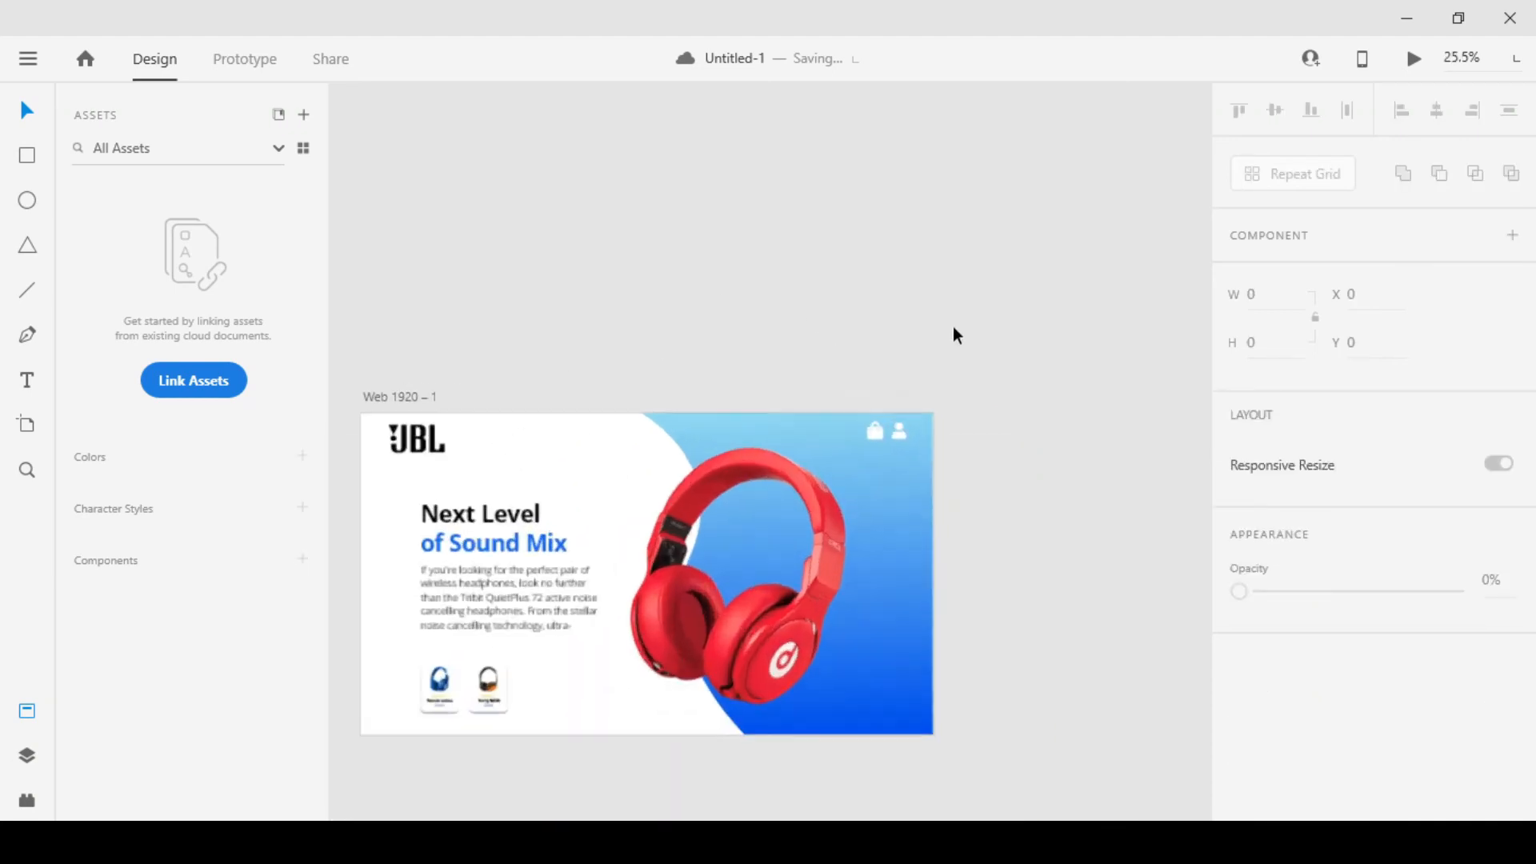
pyautogui.click(821, 555)
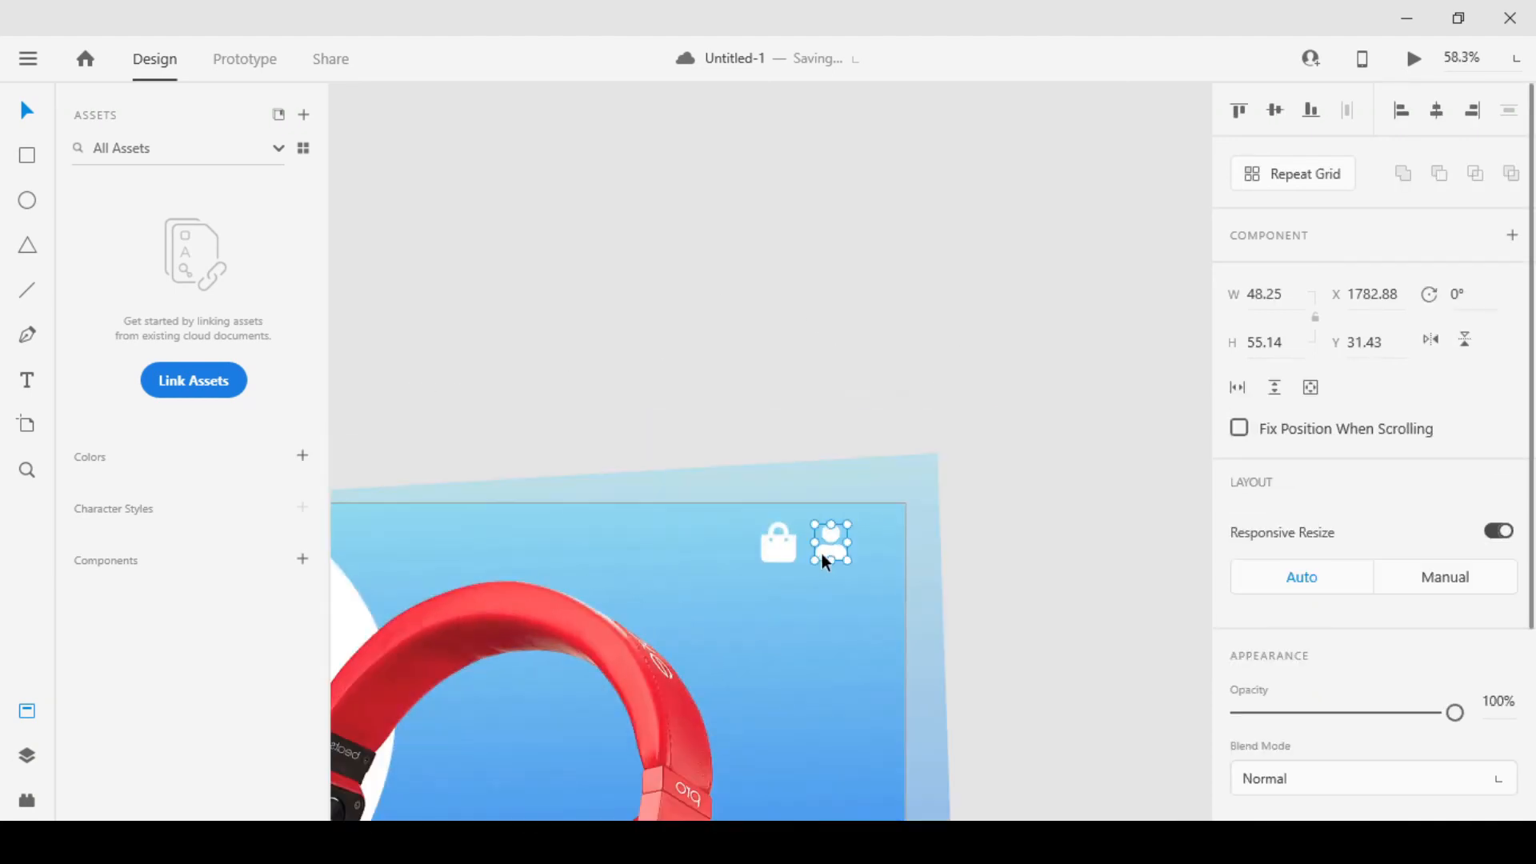
pyautogui.keyDown('shift'); pyautogui.click(773, 559); pyautogui.keyUp('shift')
pyautogui.moveTo(821, 557); pyautogui.dragTo(824, 555)
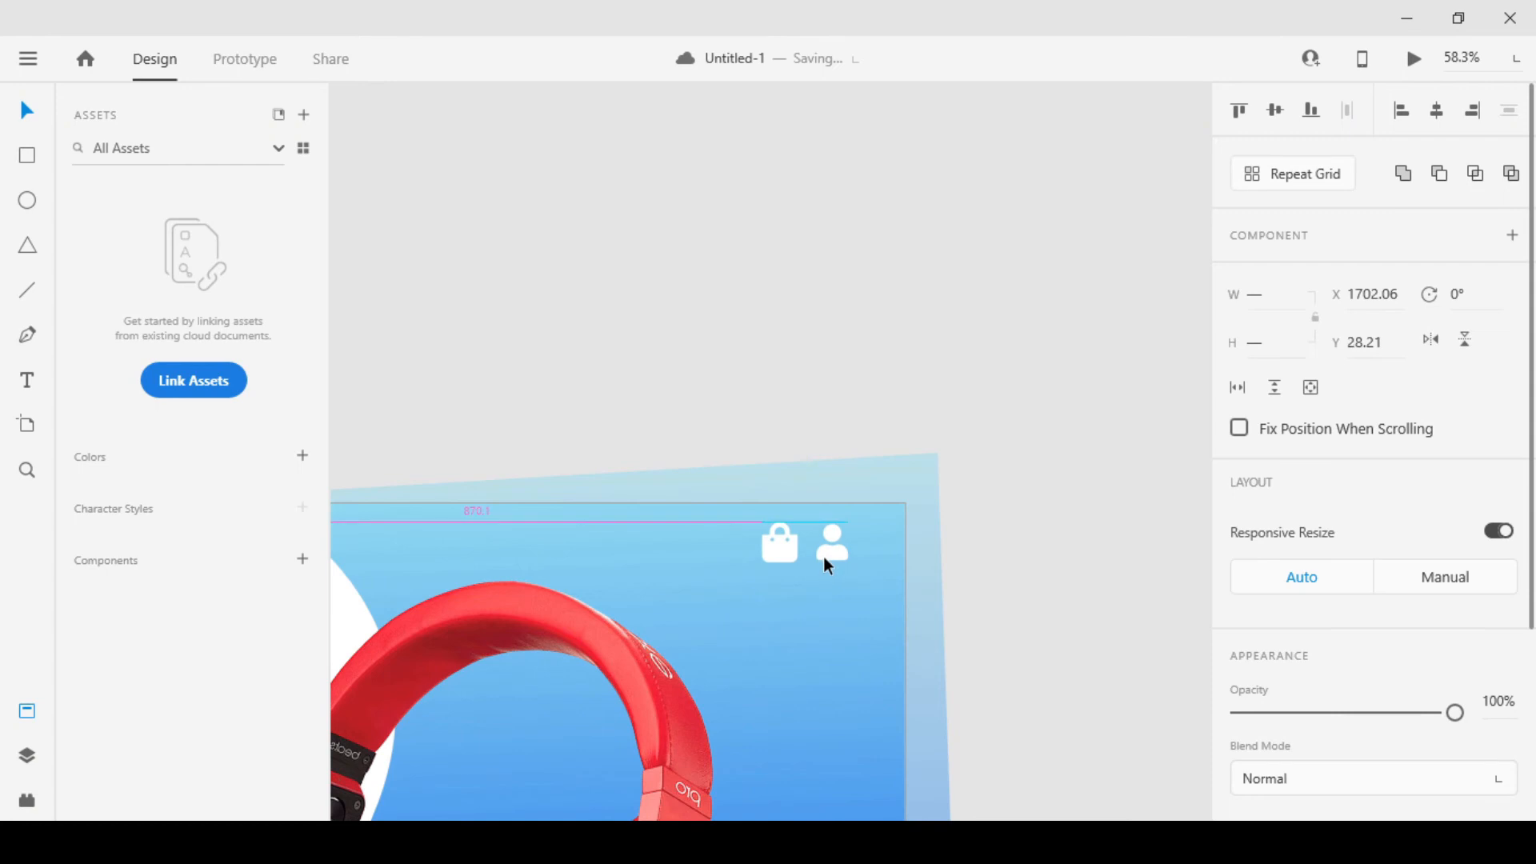
pyautogui.click(842, 391)
pyautogui.scroll(-3, 846, 400)
pyautogui.scroll(-1, 856, 435)
pyautogui.scroll(1, 722, 439)
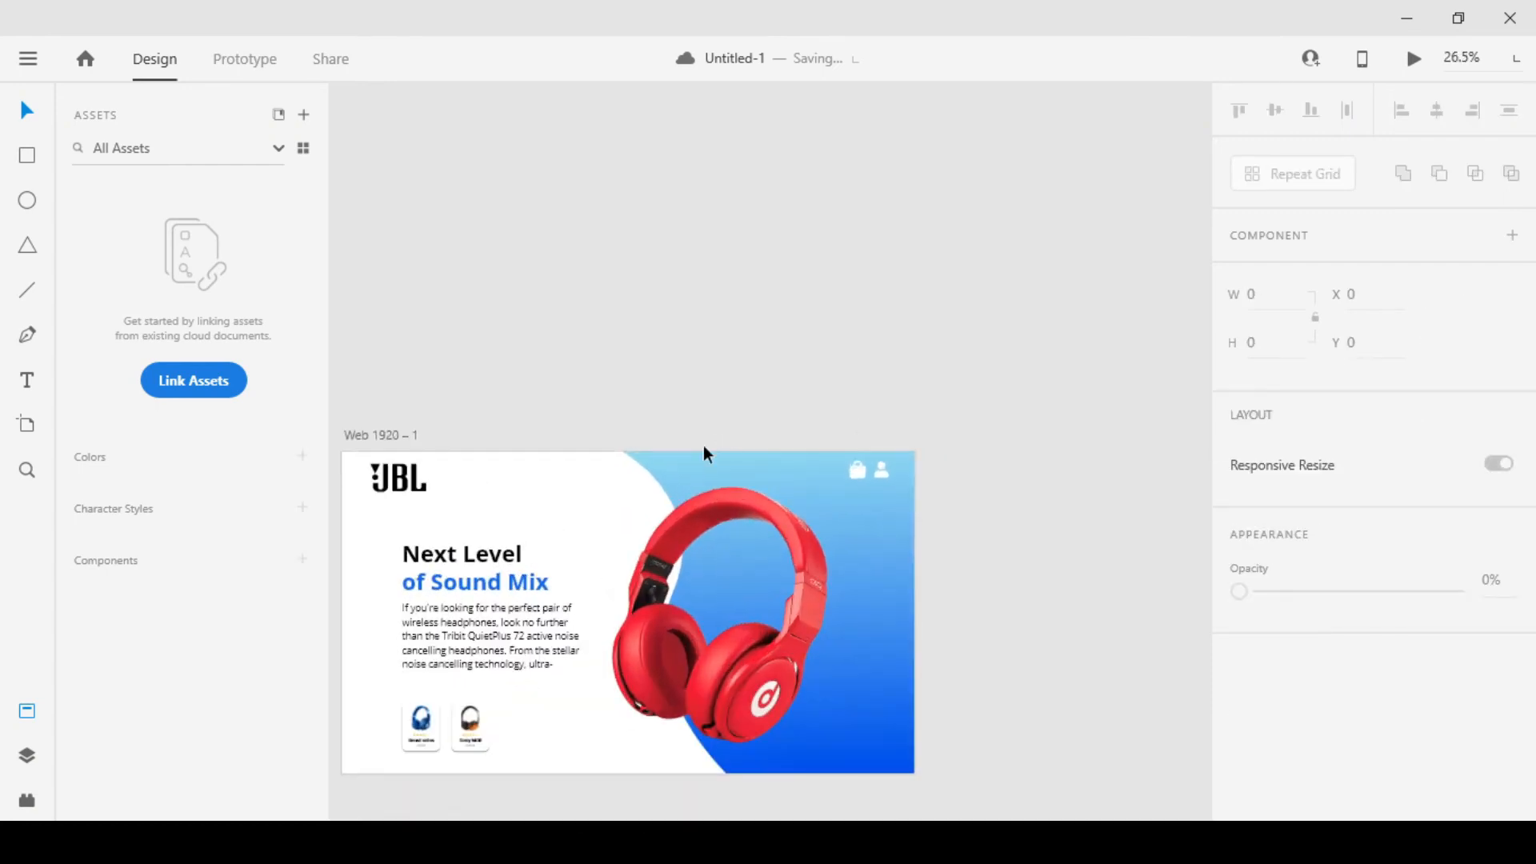
# Nudge the shopping bag icon slightly left to widen its gap from the person icon
pyautogui.moveTo(669, 479); pyautogui.dragTo(734, 477)
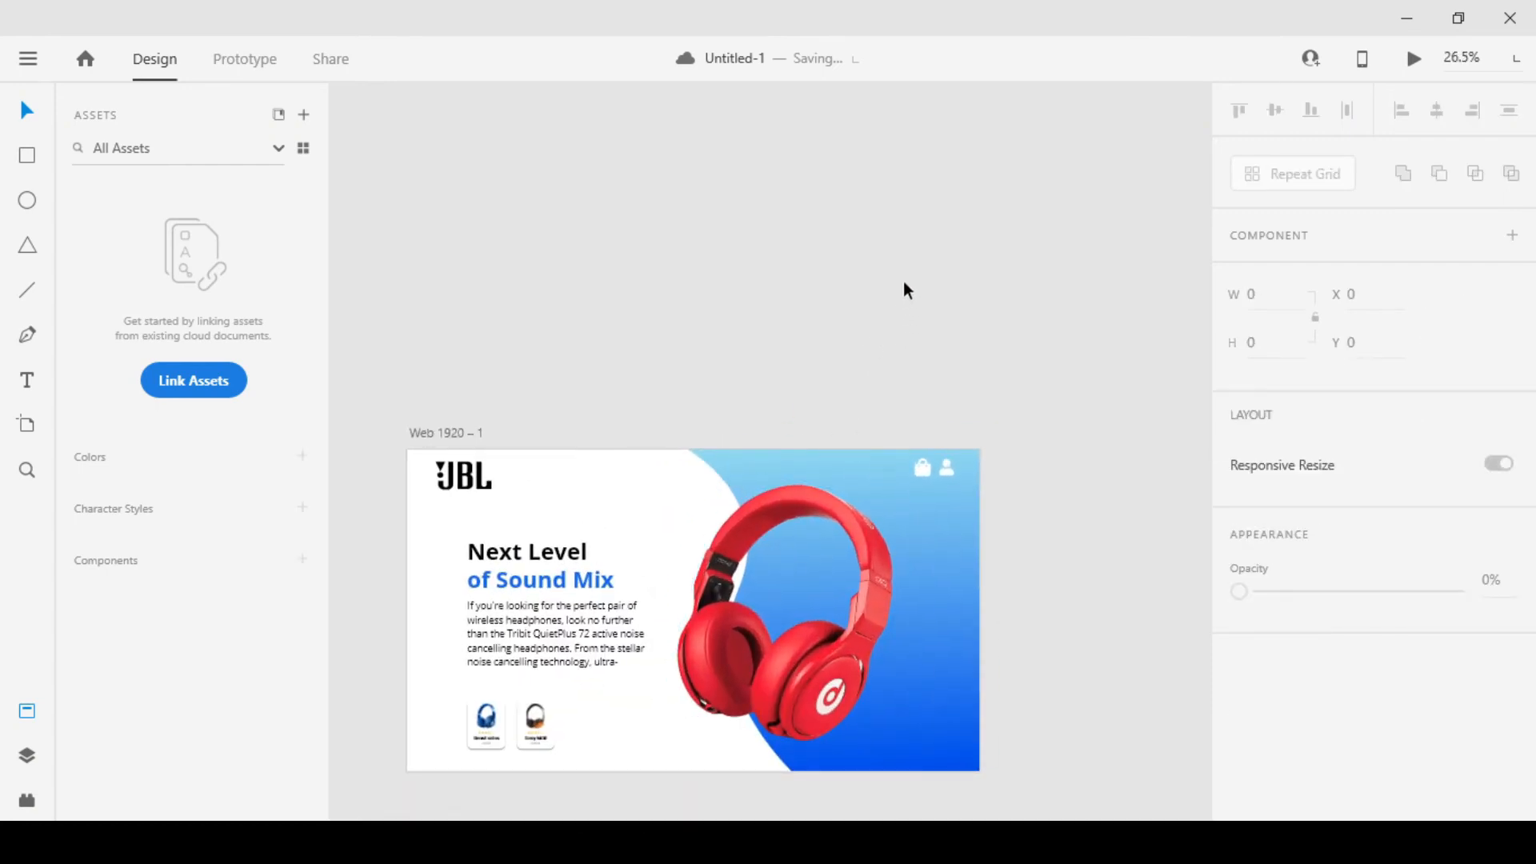
pyautogui.click(919, 469)
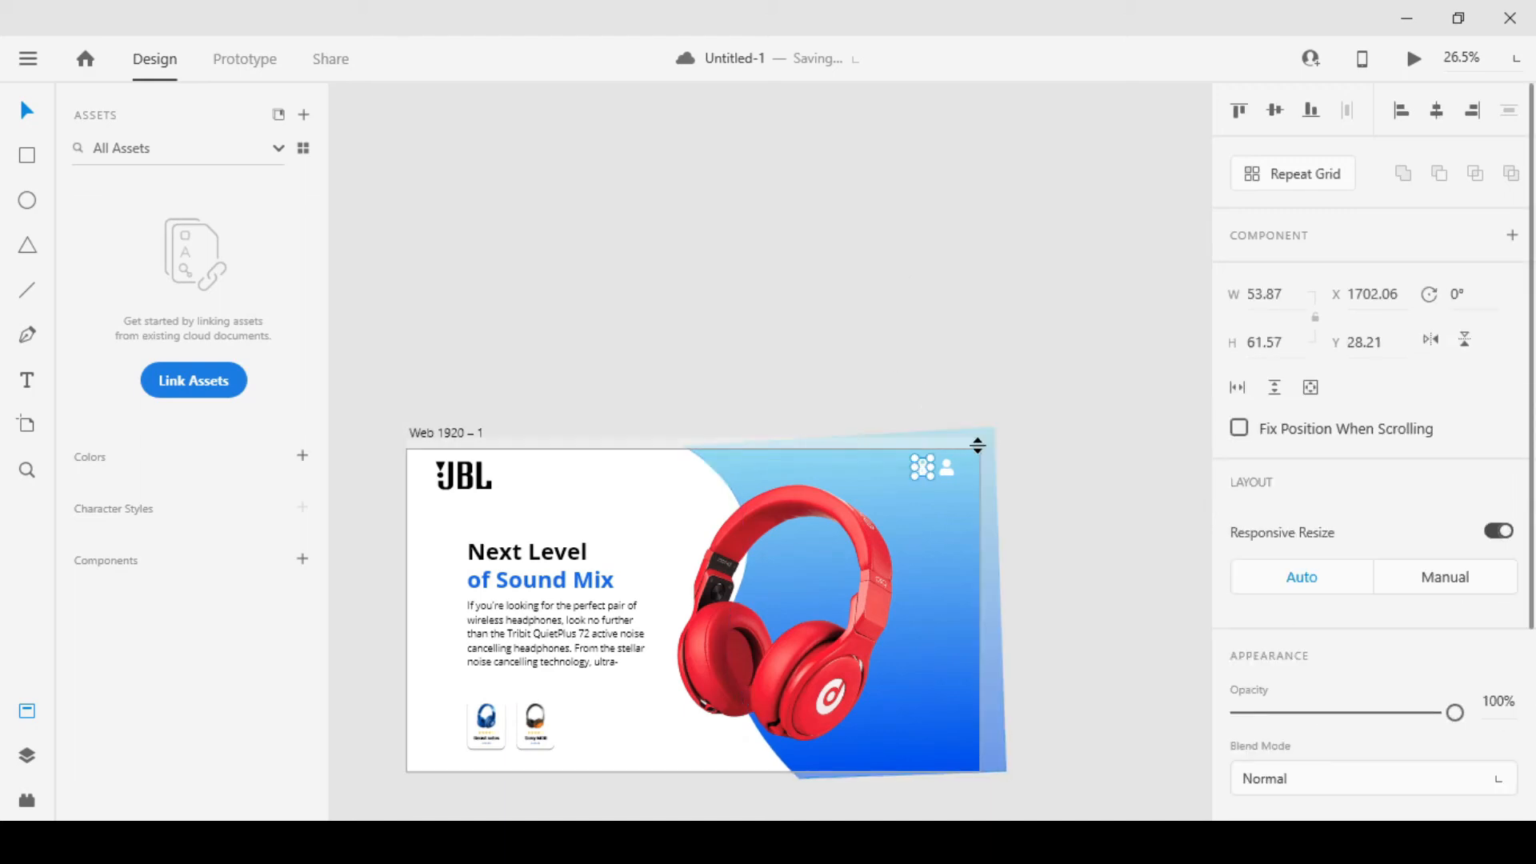
pyautogui.click(983, 376)
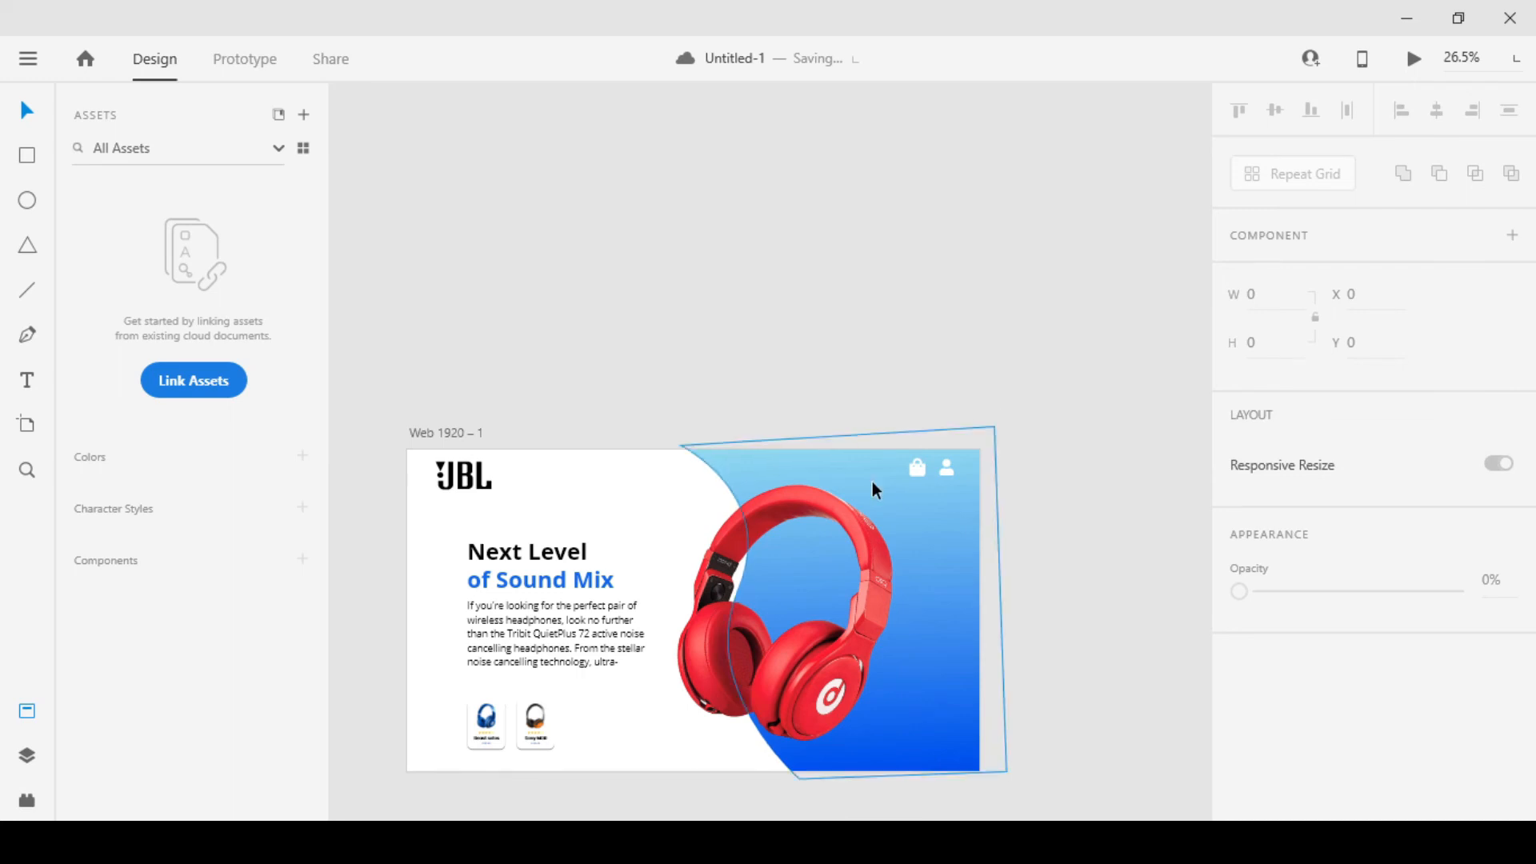
pyautogui.scroll(-2, 874, 485)
pyautogui.scroll(4, 834, 583)
pyautogui.moveTo(854, 629); pyautogui.dragTo(913, 491)
pyautogui.scroll(-2, 904, 484)
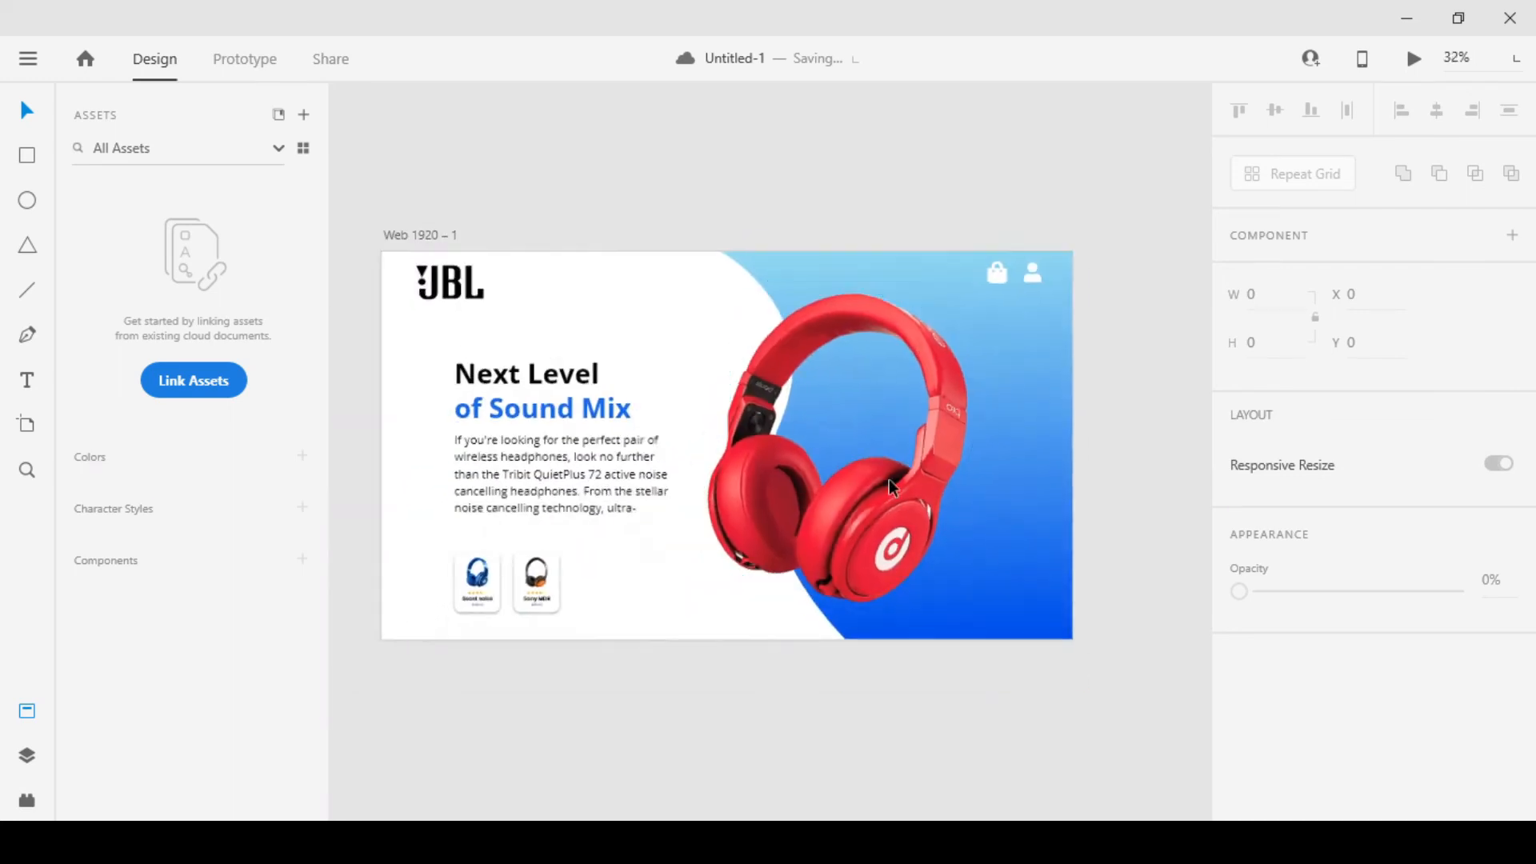
pyautogui.moveTo(1038, 448); pyautogui.dragTo(982, 504)
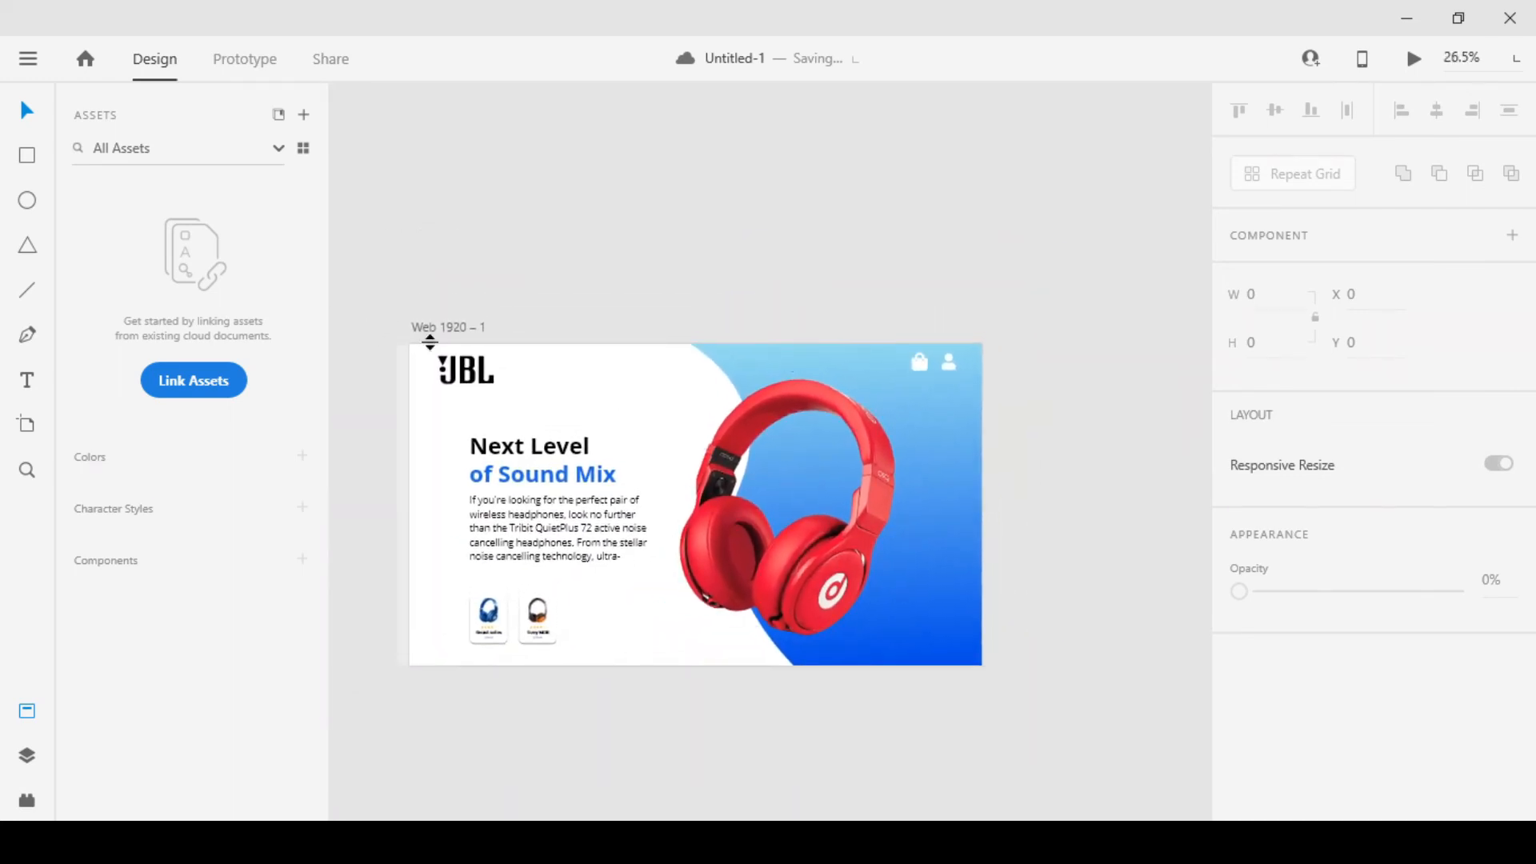
pyautogui.click(559, 345)
pyautogui.moveTo(820, 323); pyautogui.dragTo(701, 321)
pyautogui.moveTo(483, 347); pyautogui.dragTo(877, 347)
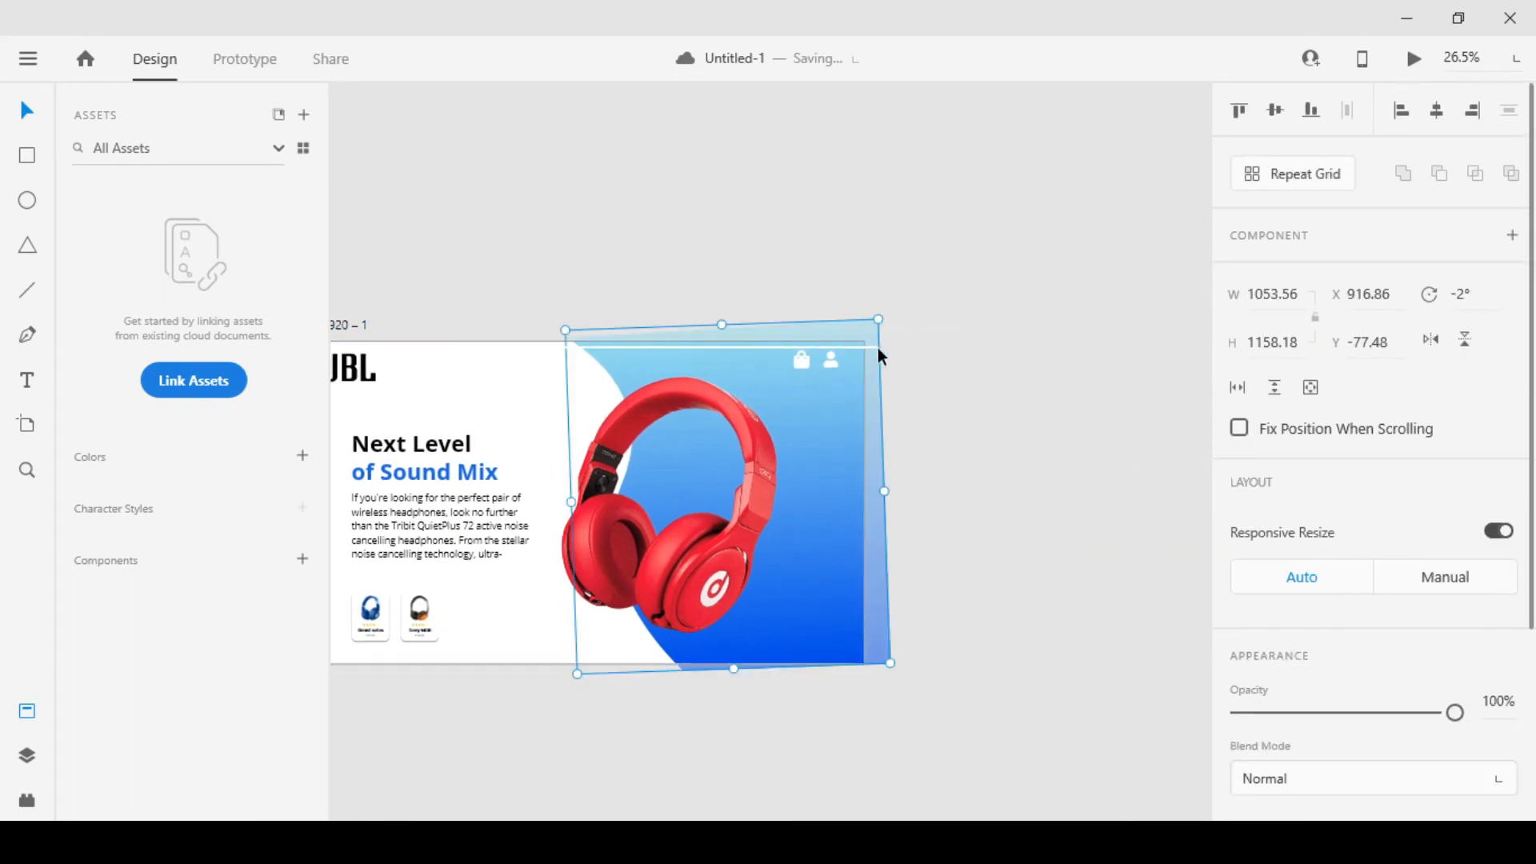
pyautogui.scroll(-1, 1016, 336)
pyautogui.moveTo(1056, 364); pyautogui.dragTo(977, 384)
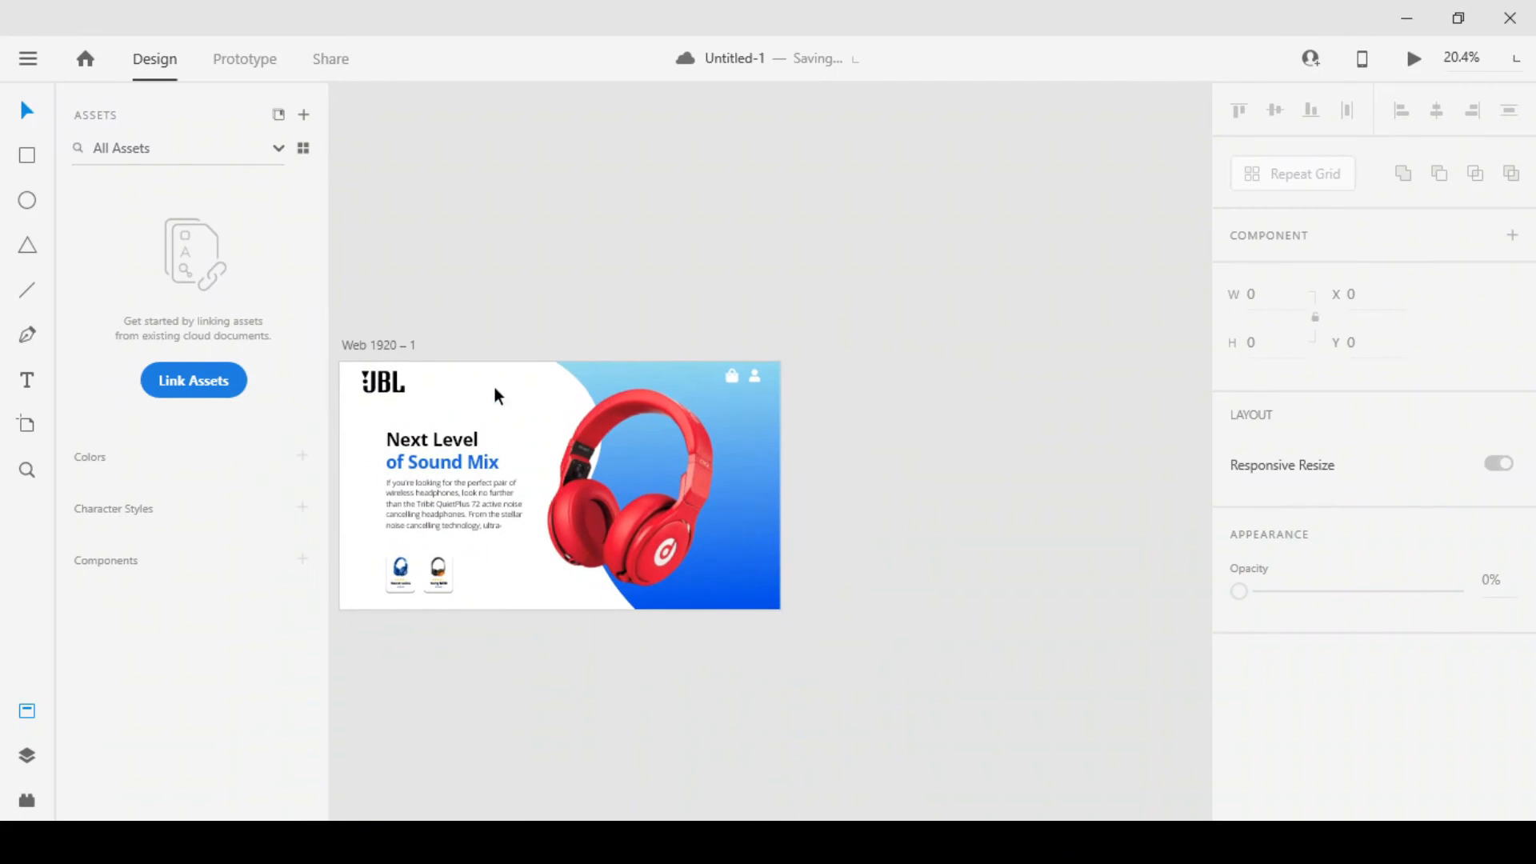
# Duplicate the landing page artboard twice, placing the copies in a row to its right, the first at X 2157
pyautogui.moveTo(458, 367); pyautogui.dragTo(702, 317)
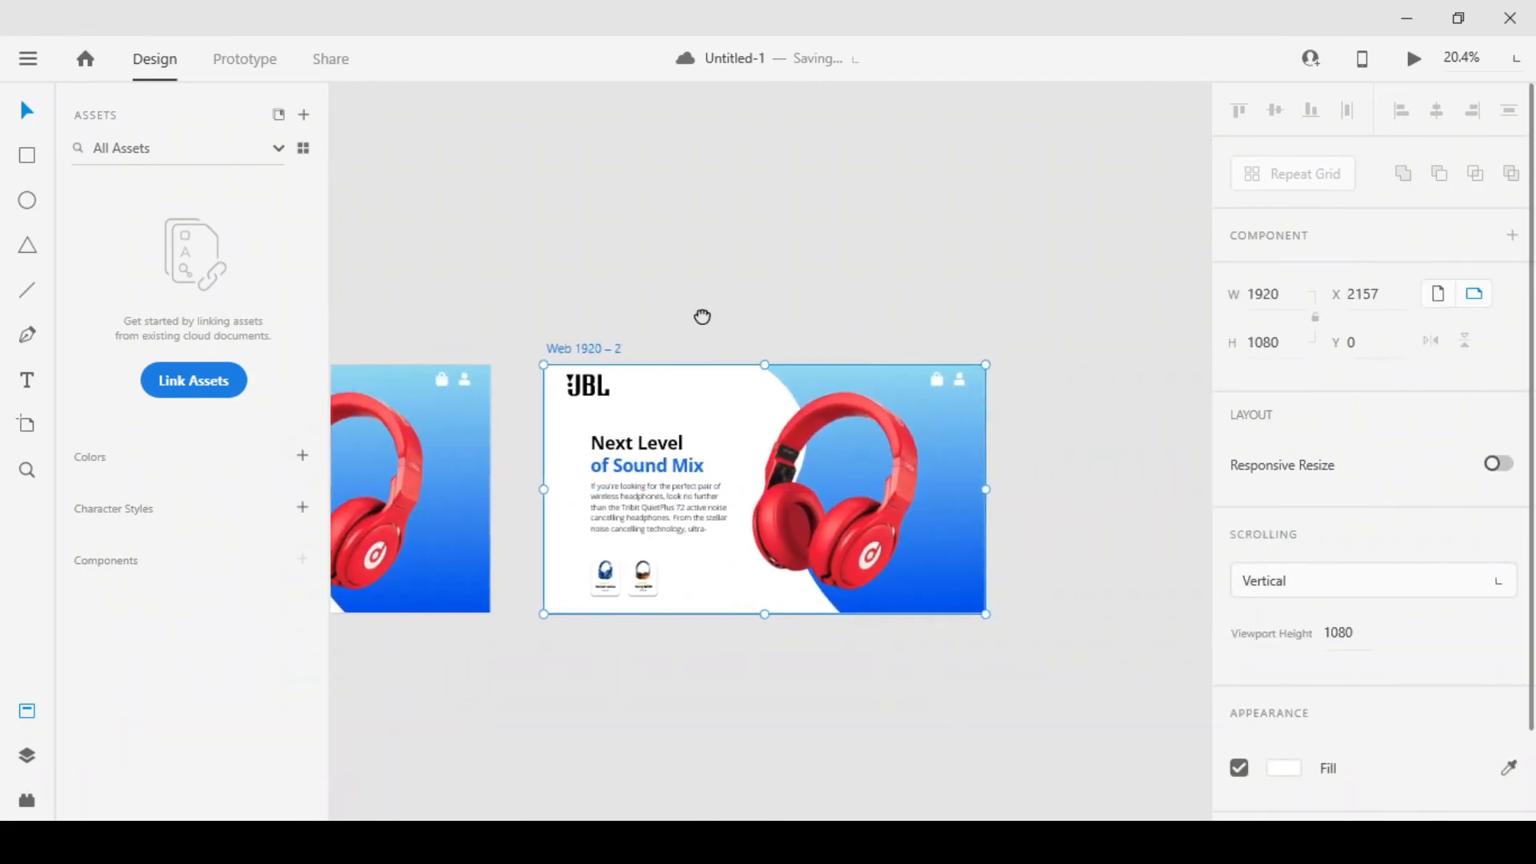
pyautogui.moveTo(656, 373); pyautogui.dragTo(1147, 375)
pyautogui.moveTo(1067, 308); pyautogui.dragTo(991, 305)
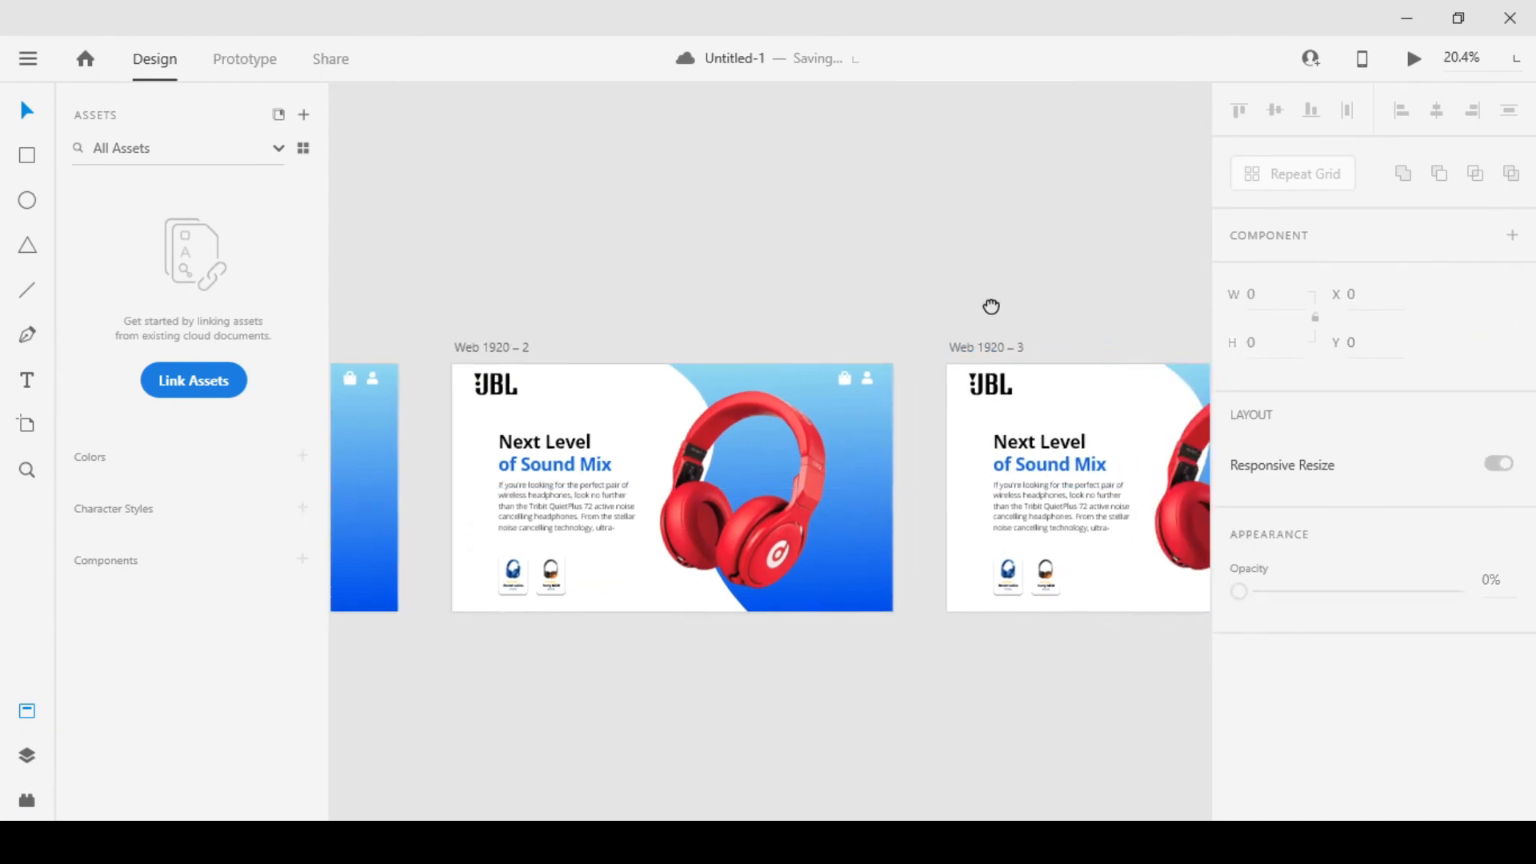
# Replace the large red headphones image on the second artboard with the blue Beats headphones image
pyautogui.scroll(3, 552, 494)
pyautogui.scroll(5, 580, 658)
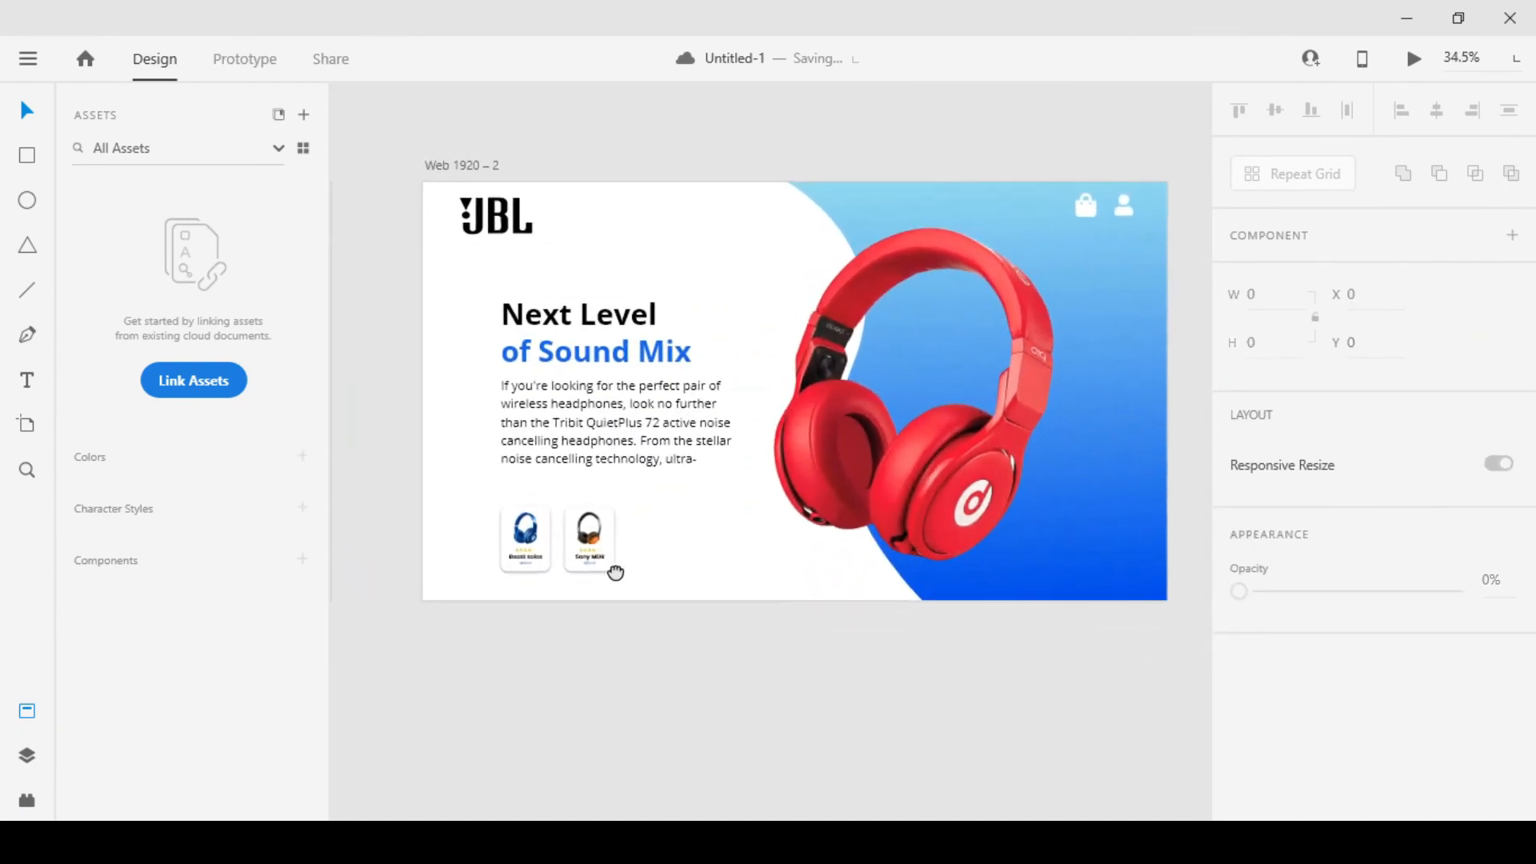
pyautogui.scroll(-4, 735, 601)
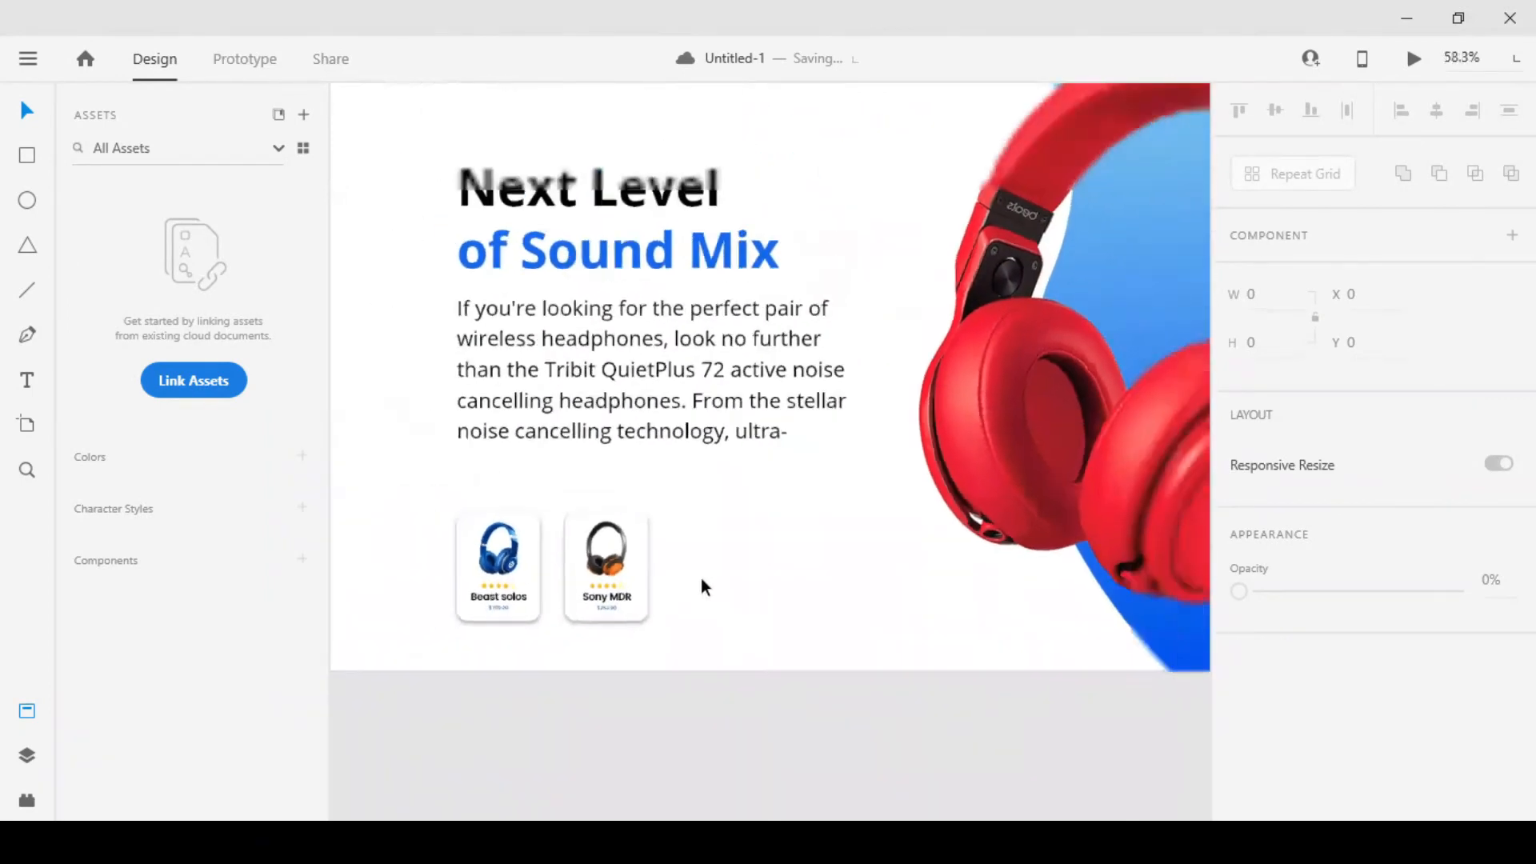
pyautogui.click(925, 466)
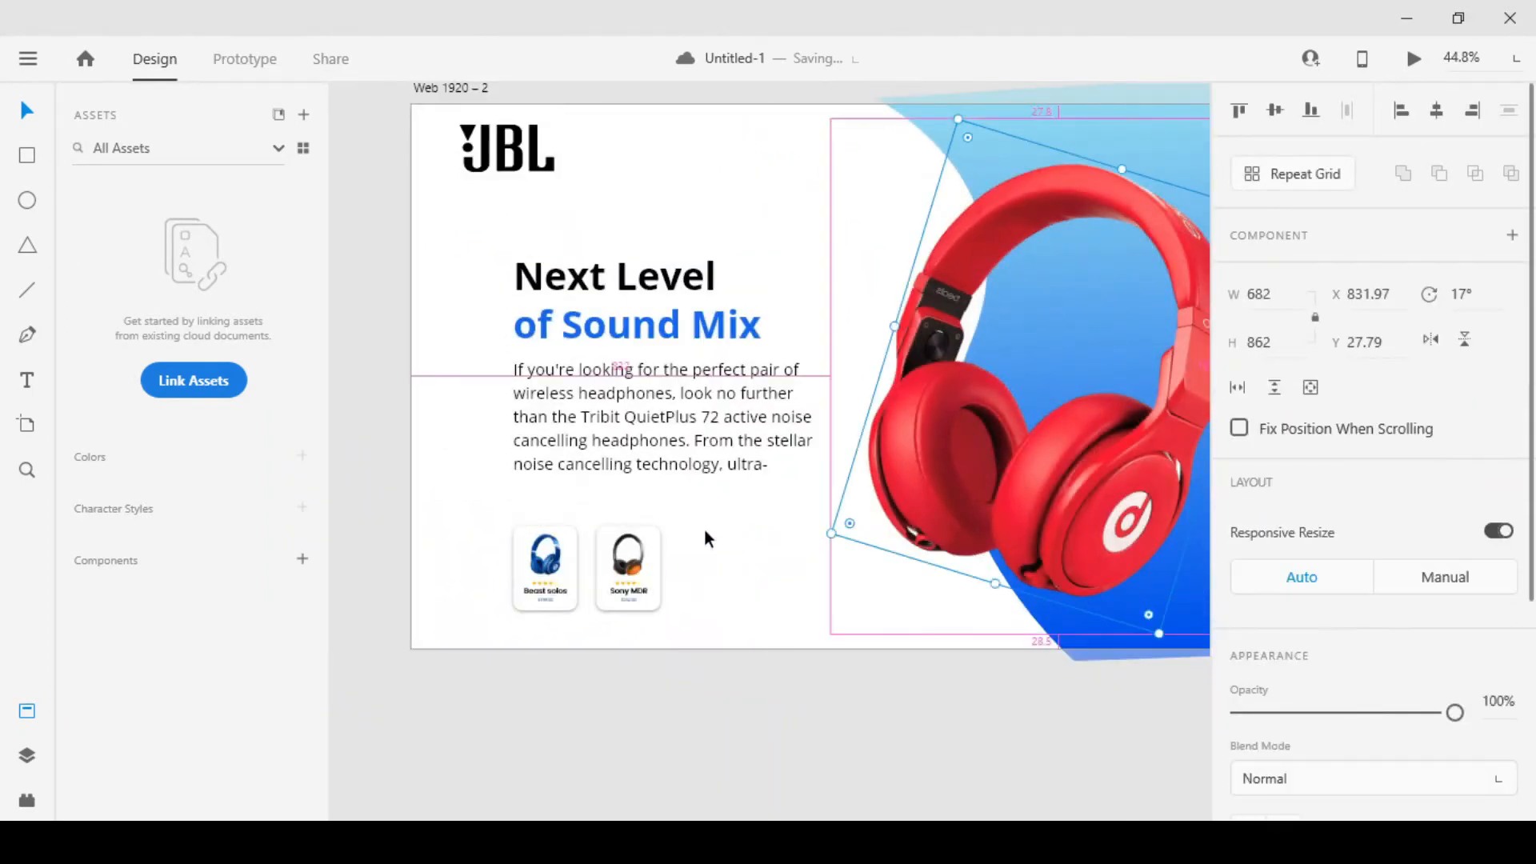
pyautogui.scroll(-2, 704, 528)
pyautogui.rightClick(920, 382)
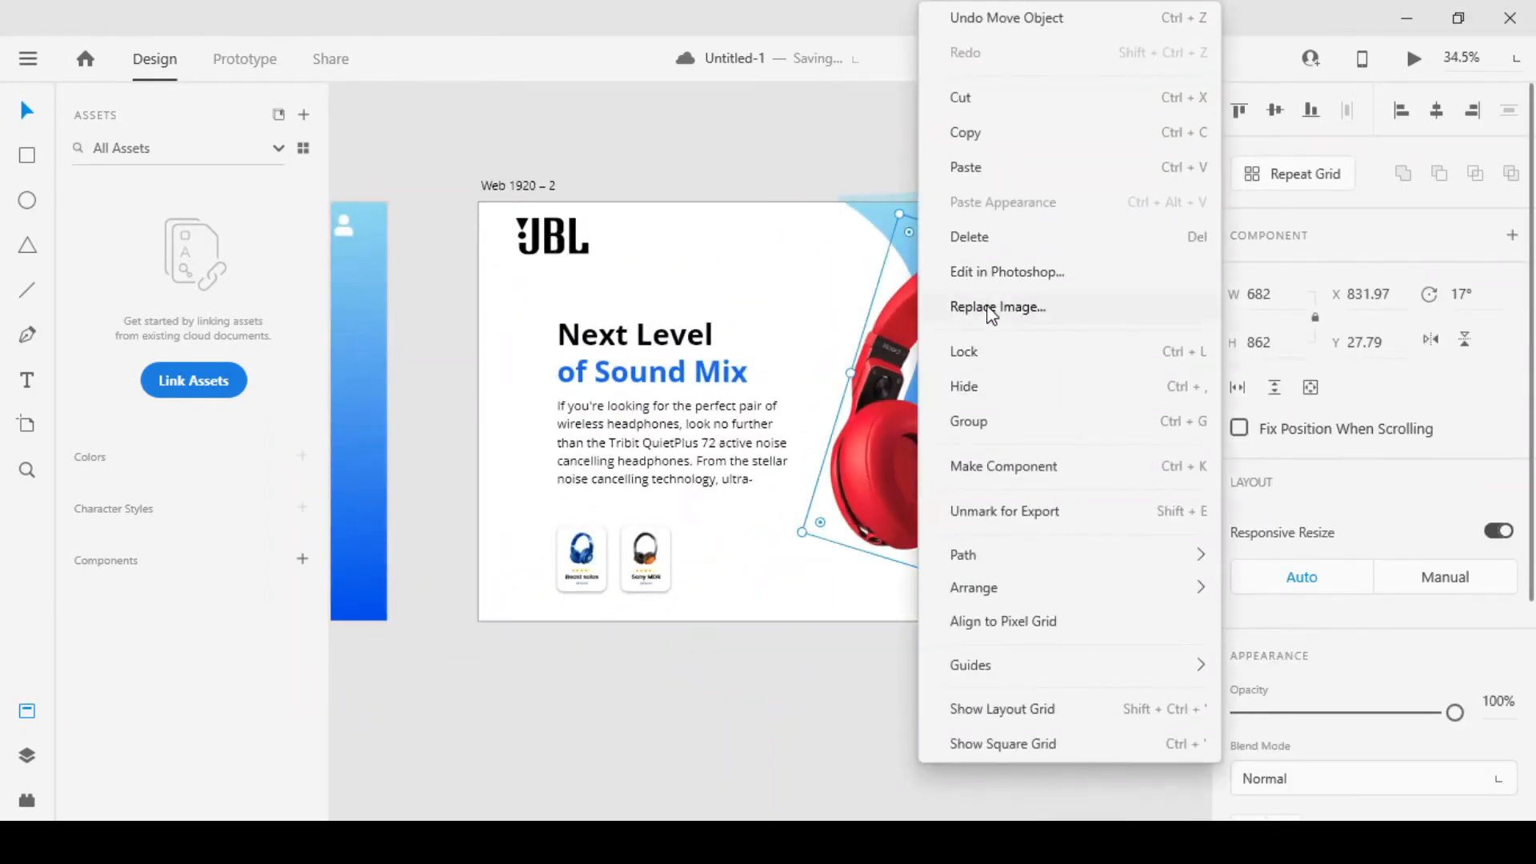
pyautogui.click(991, 310)
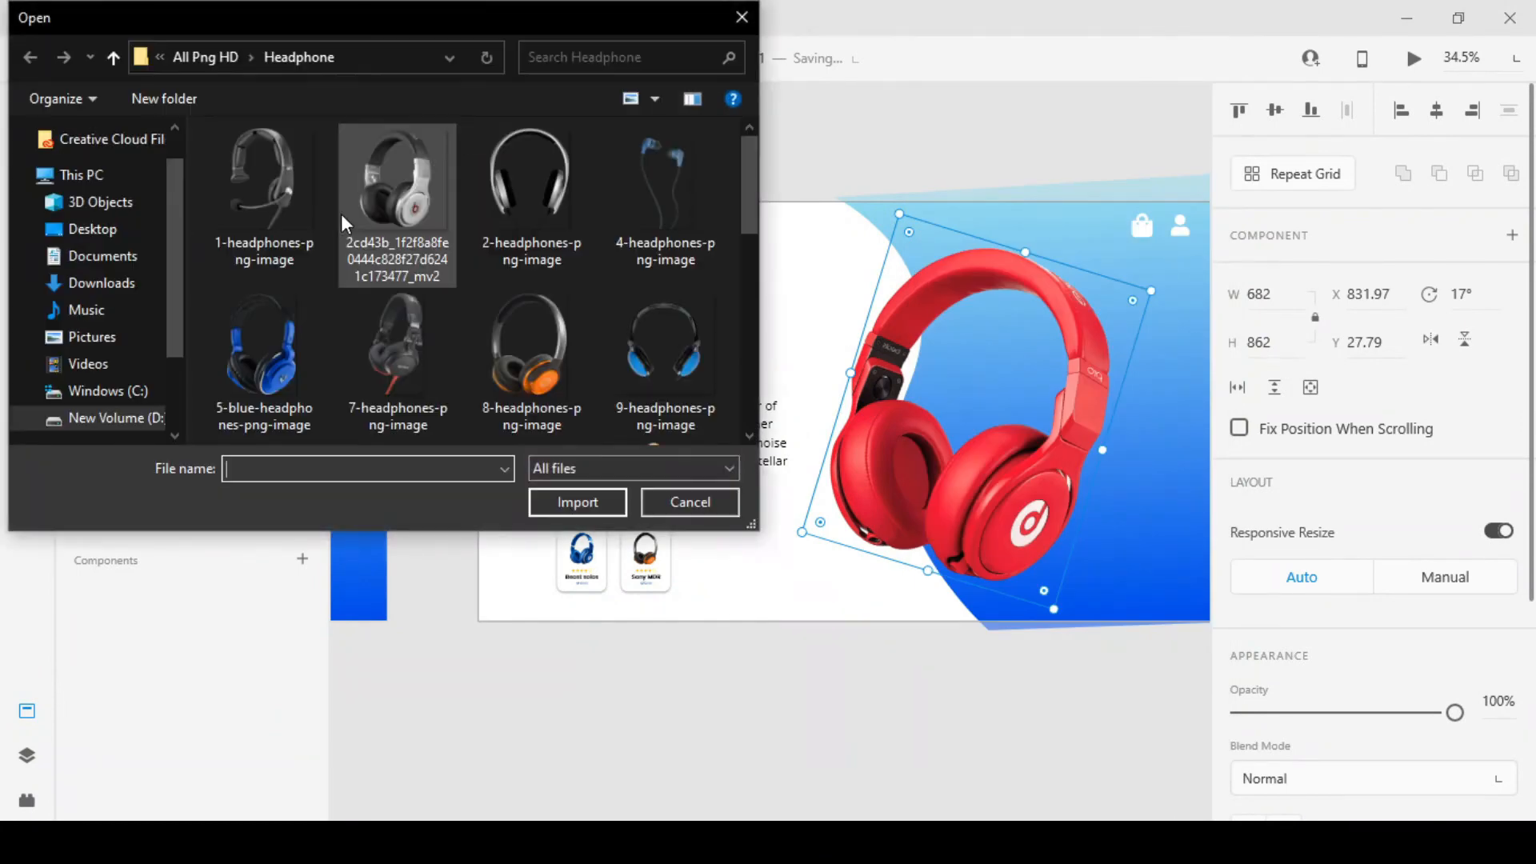
pyautogui.scroll(-2, 408, 336)
pyautogui.doubleClick(270, 357)
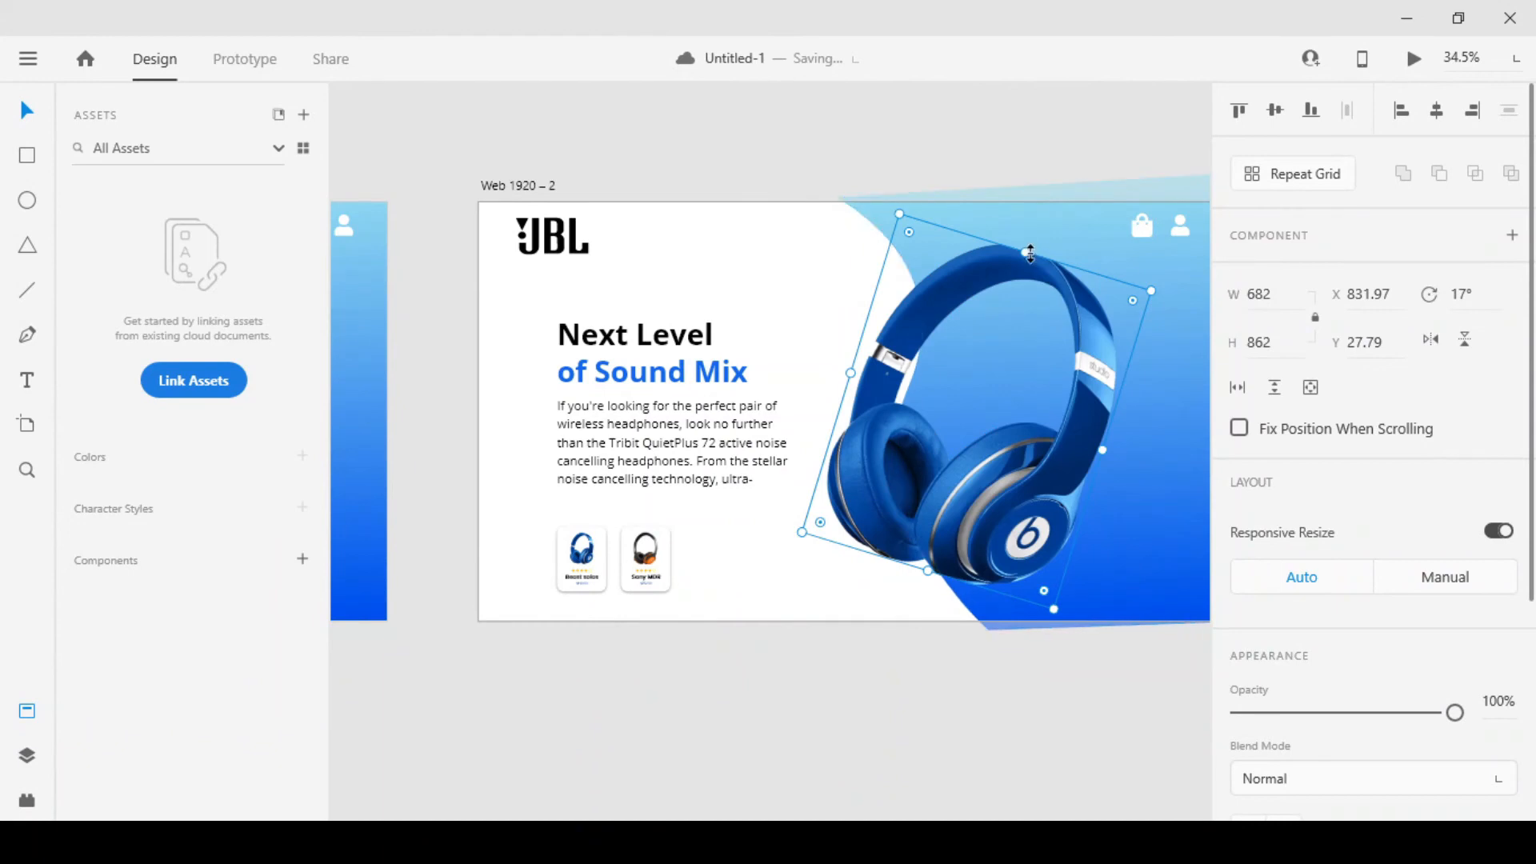
# Enlarge the blue headphones image on the second artboard to 692 × 875 and fine-tune its image fill
pyautogui.moveTo(1029, 245); pyautogui.dragTo(1032, 245)
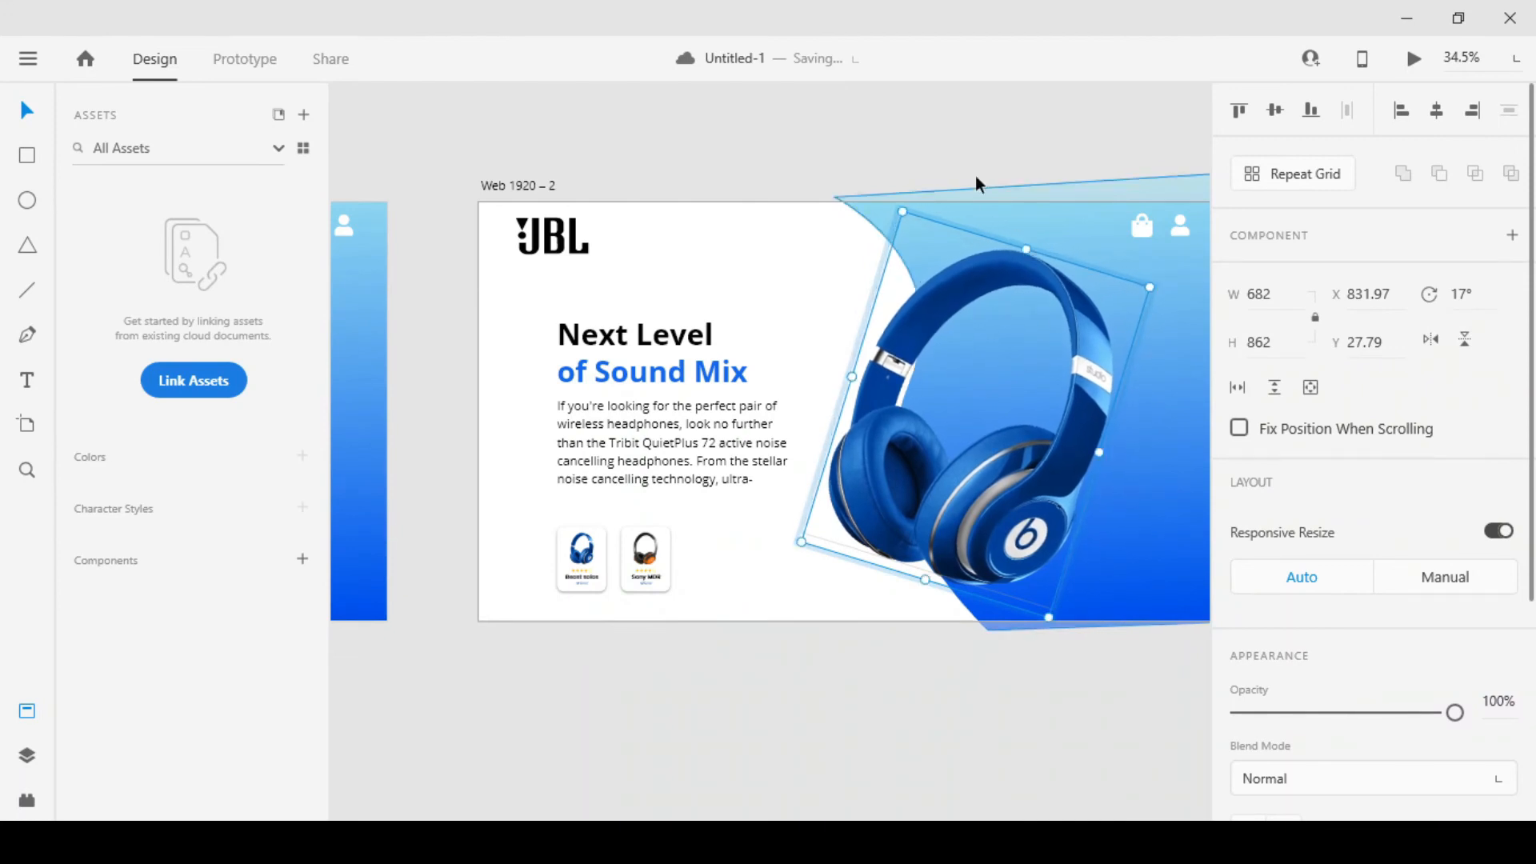
pyautogui.click(942, 122)
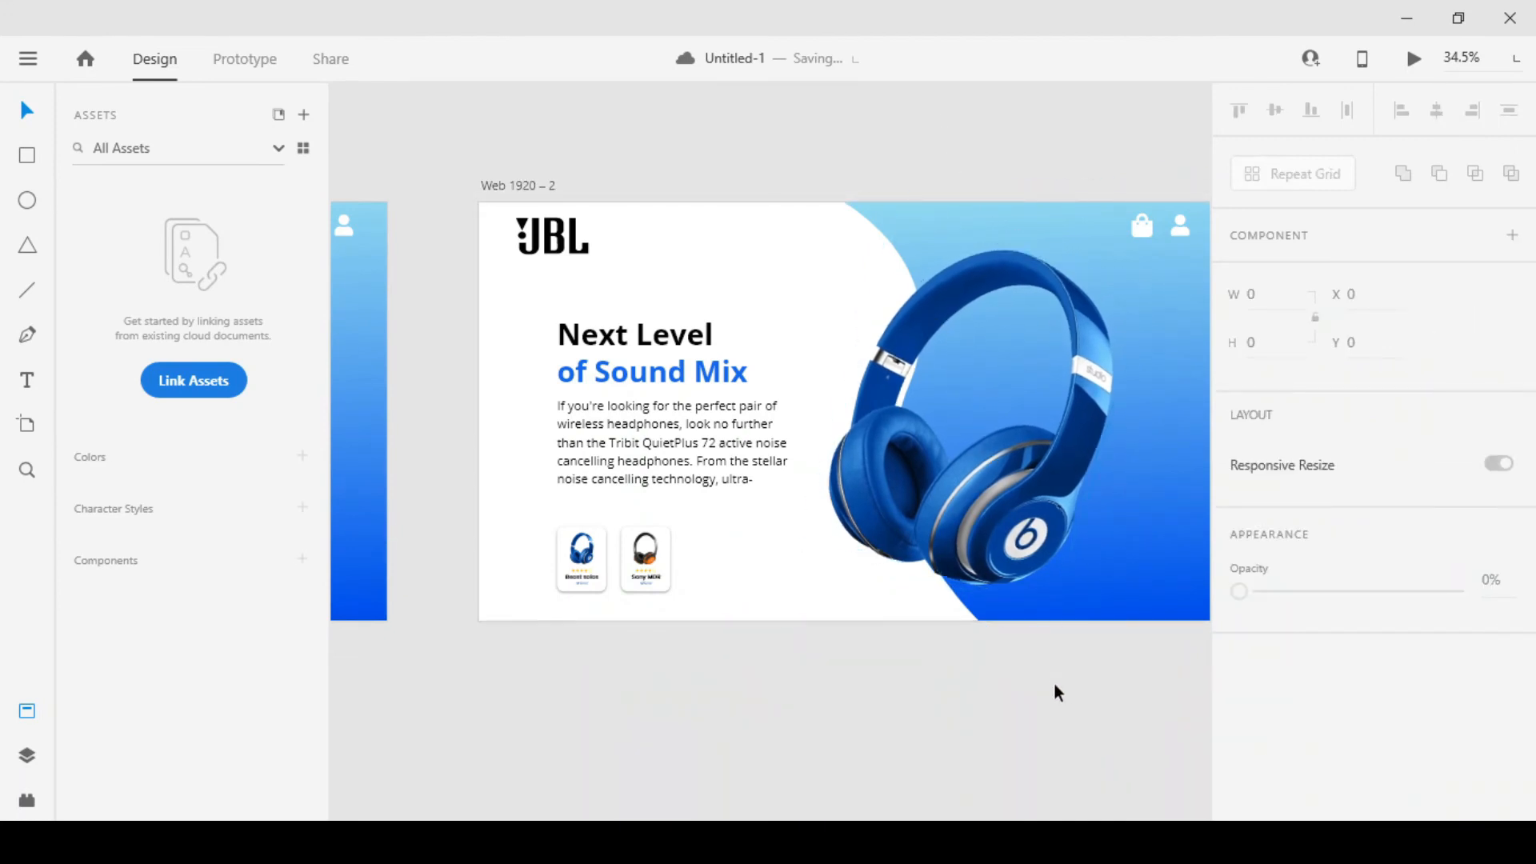
pyautogui.click(991, 552)
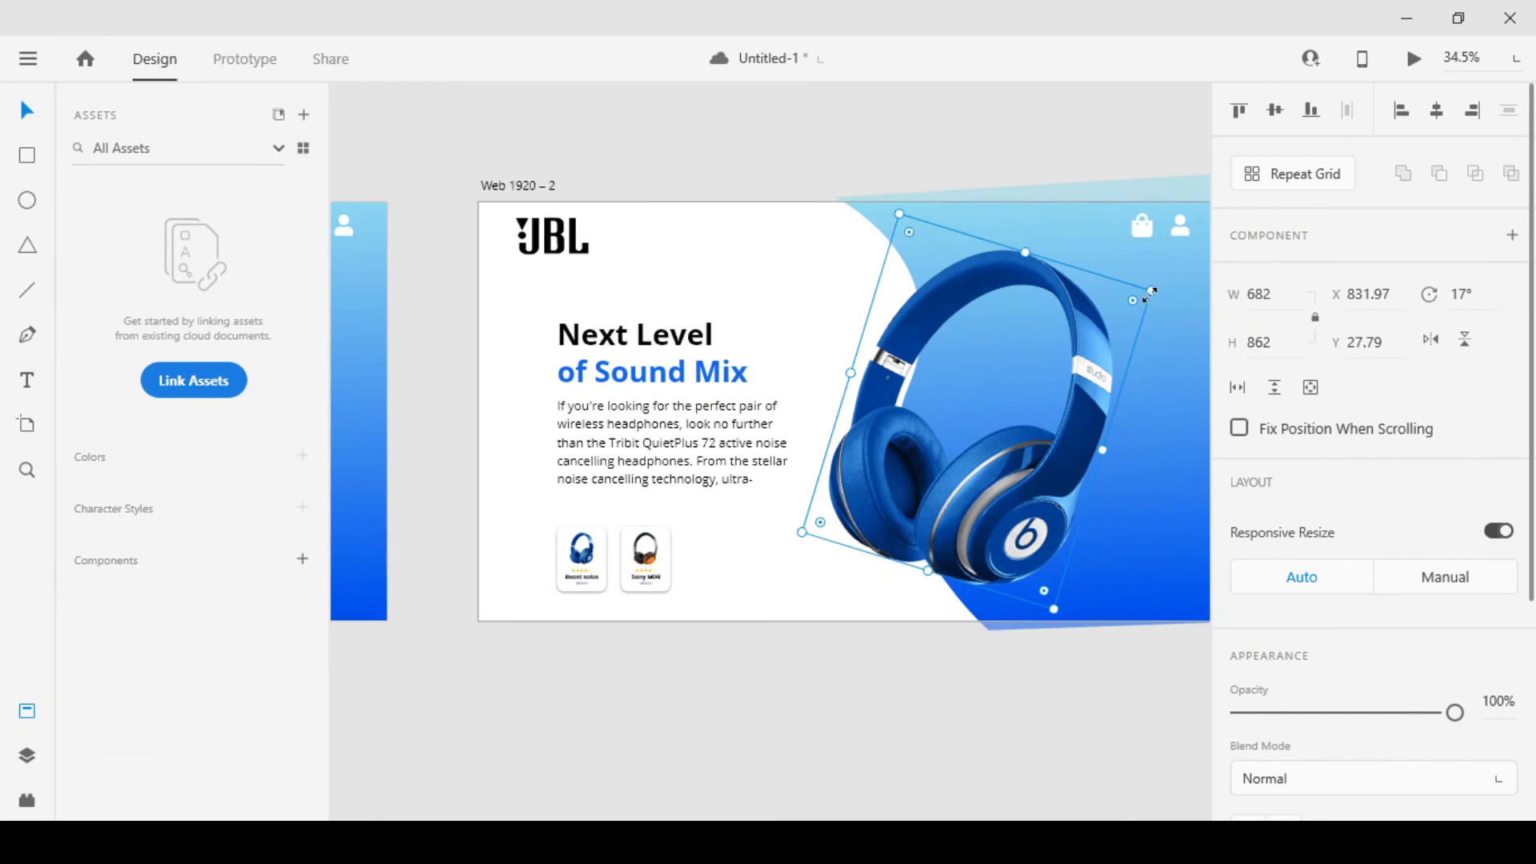
pyautogui.moveTo(1152, 290); pyautogui.dragTo(1155, 284)
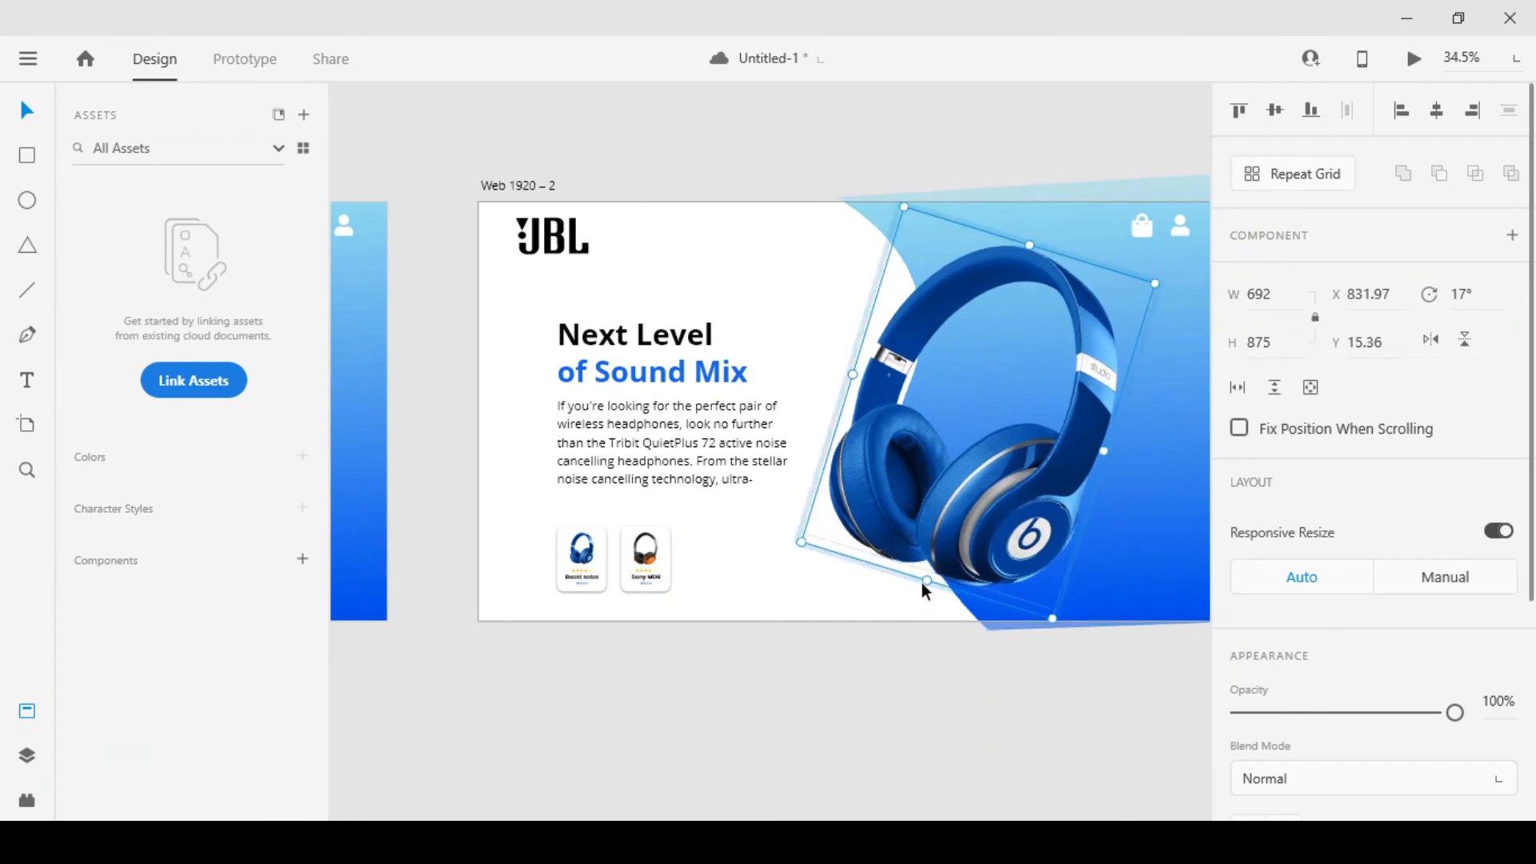
pyautogui.moveTo(926, 581); pyautogui.dragTo(928, 576)
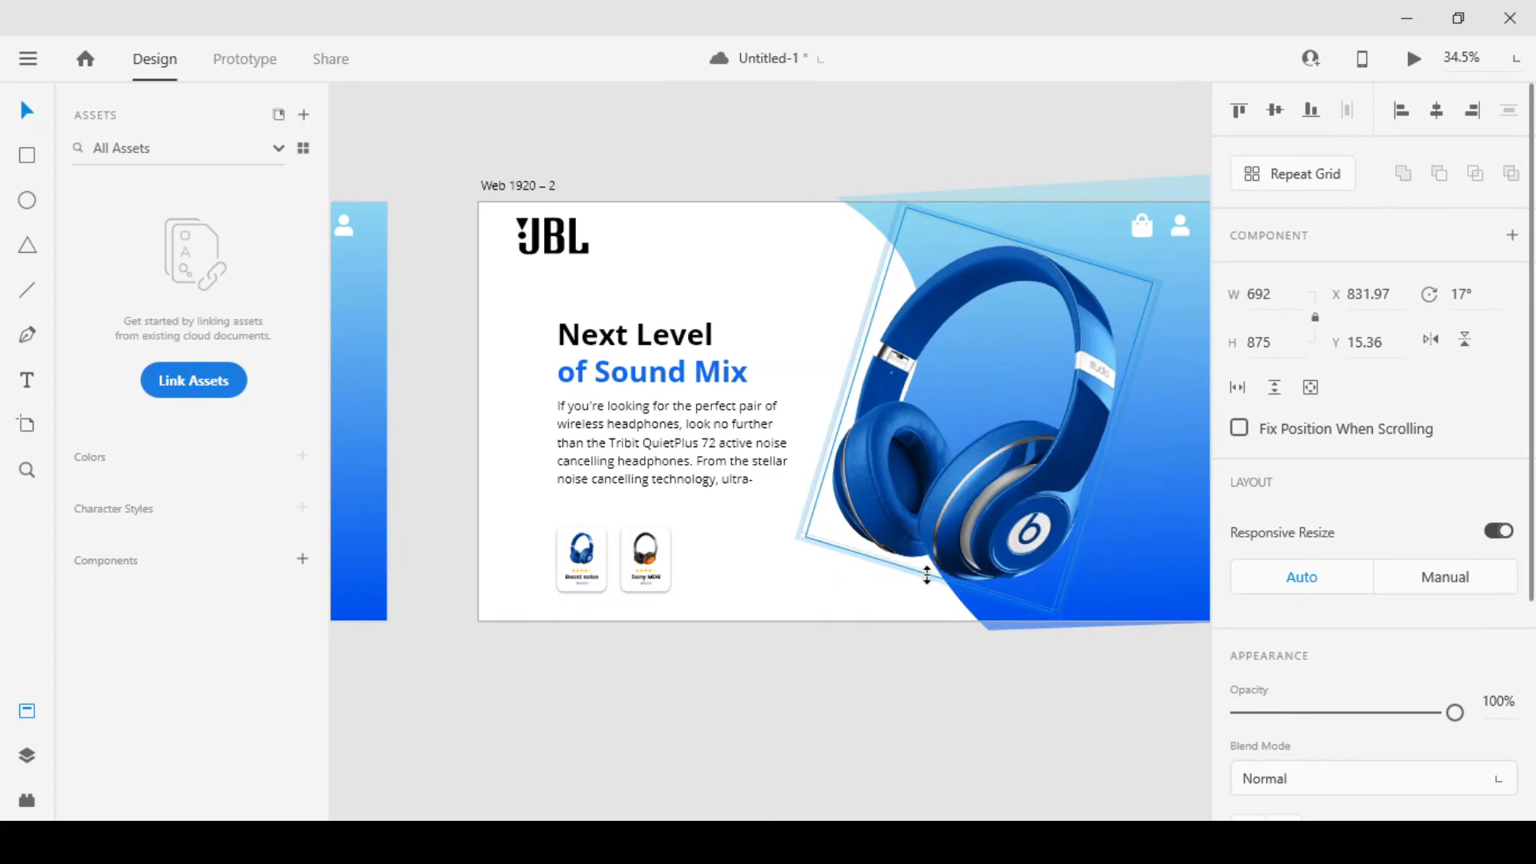
pyautogui.click(943, 706)
# Replace the blue headphones image in the second artboard's Beast solos card with the red headphones image
pyautogui.scroll(-3, 890, 624)
pyautogui.scroll(5, 889, 658)
pyautogui.scroll(-4, 884, 645)
pyautogui.scroll(6, 936, 617)
pyautogui.scroll(-2, 881, 600)
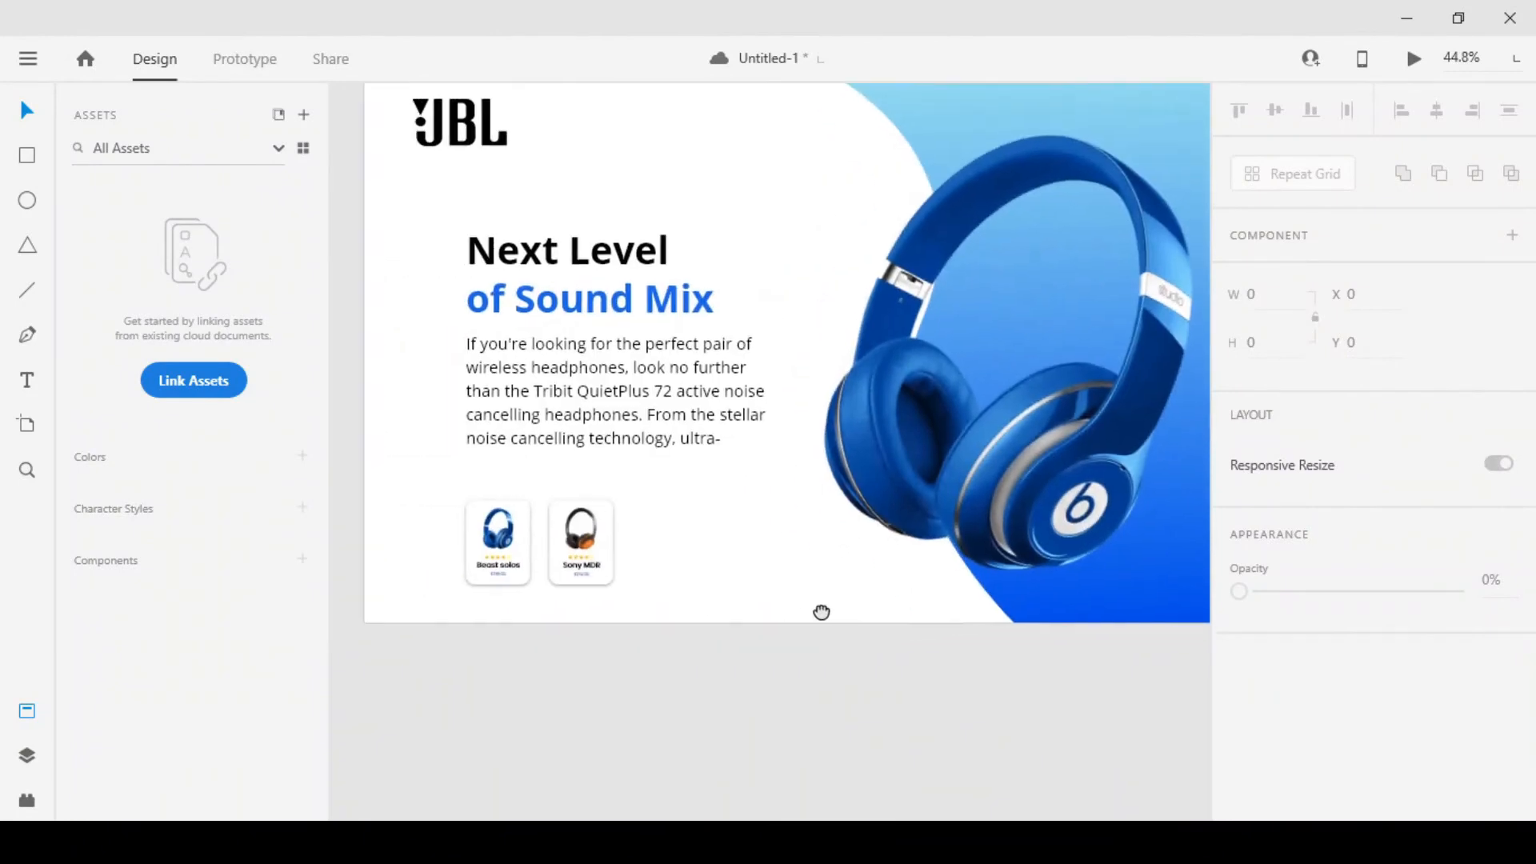
pyautogui.scroll(2, 548, 526)
pyautogui.click(548, 526)
pyautogui.scroll(5, 540, 530)
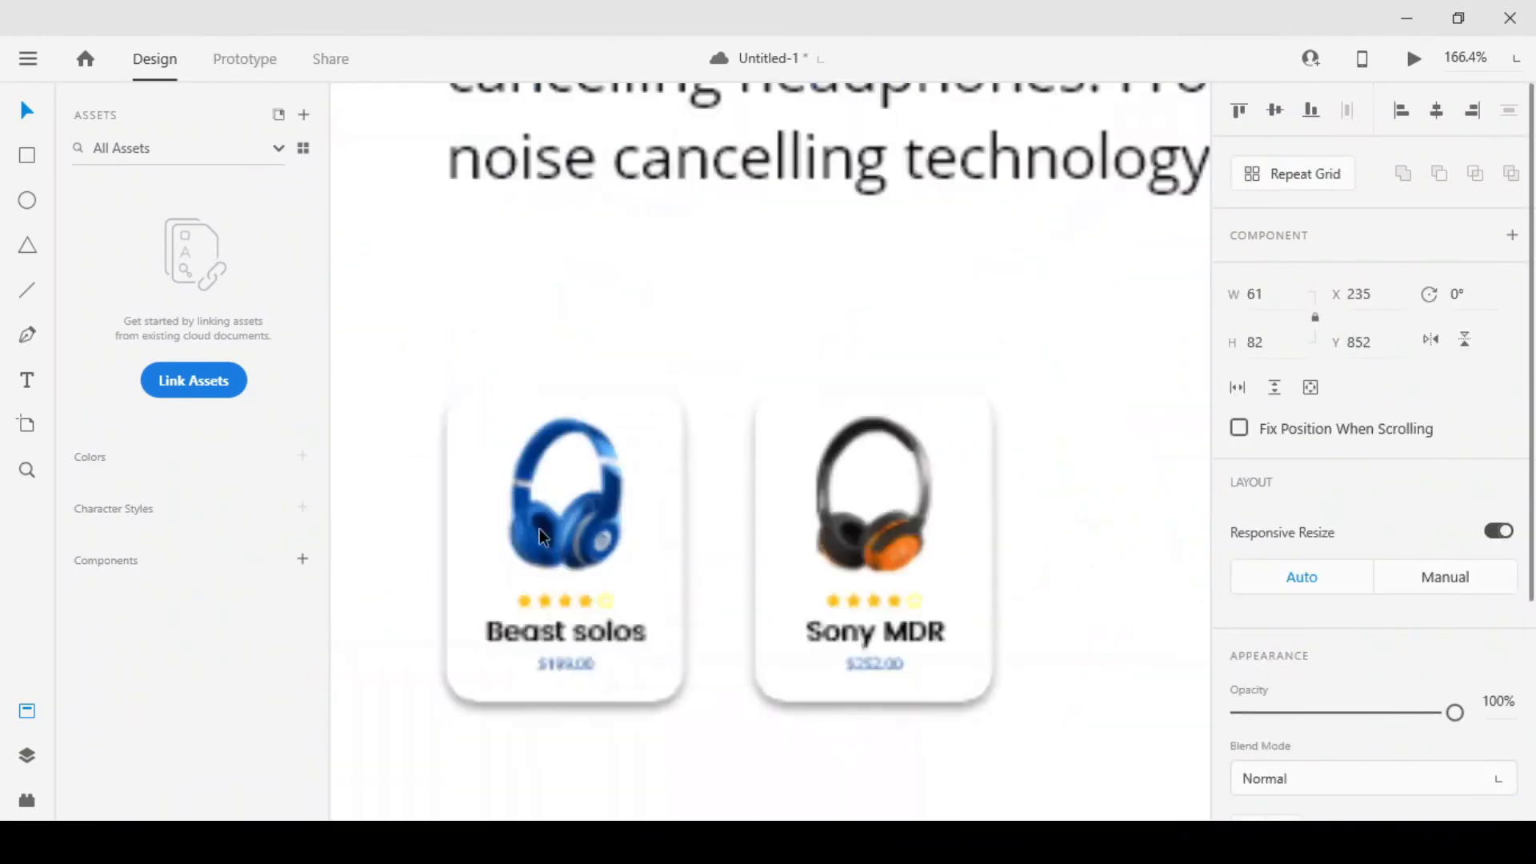
pyautogui.rightClick(581, 540)
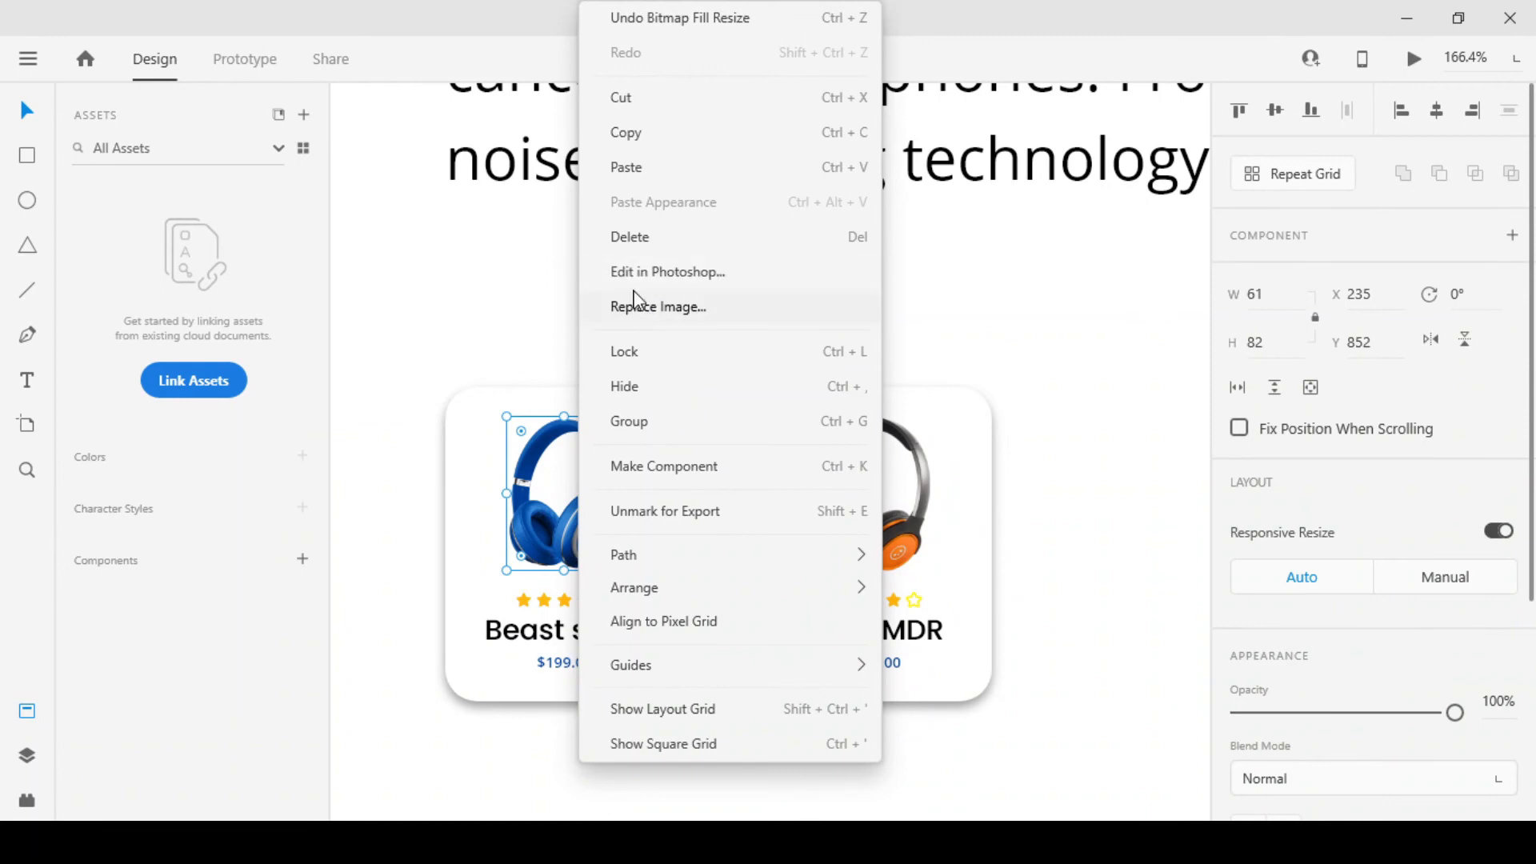
pyautogui.click(638, 307)
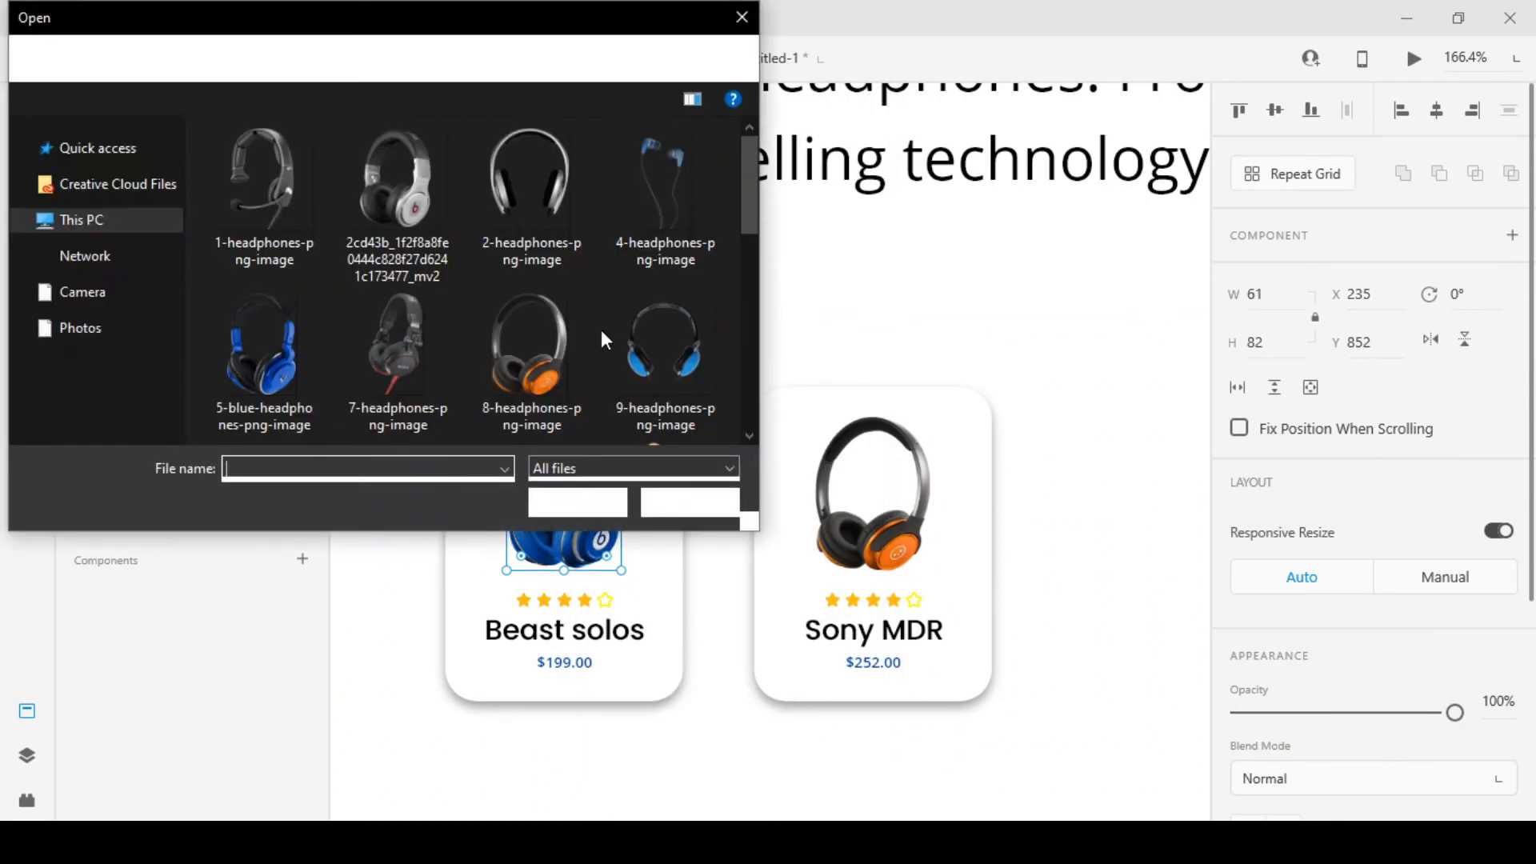
pyautogui.scroll(-5, 499, 300)
pyautogui.doubleClick(657, 256)
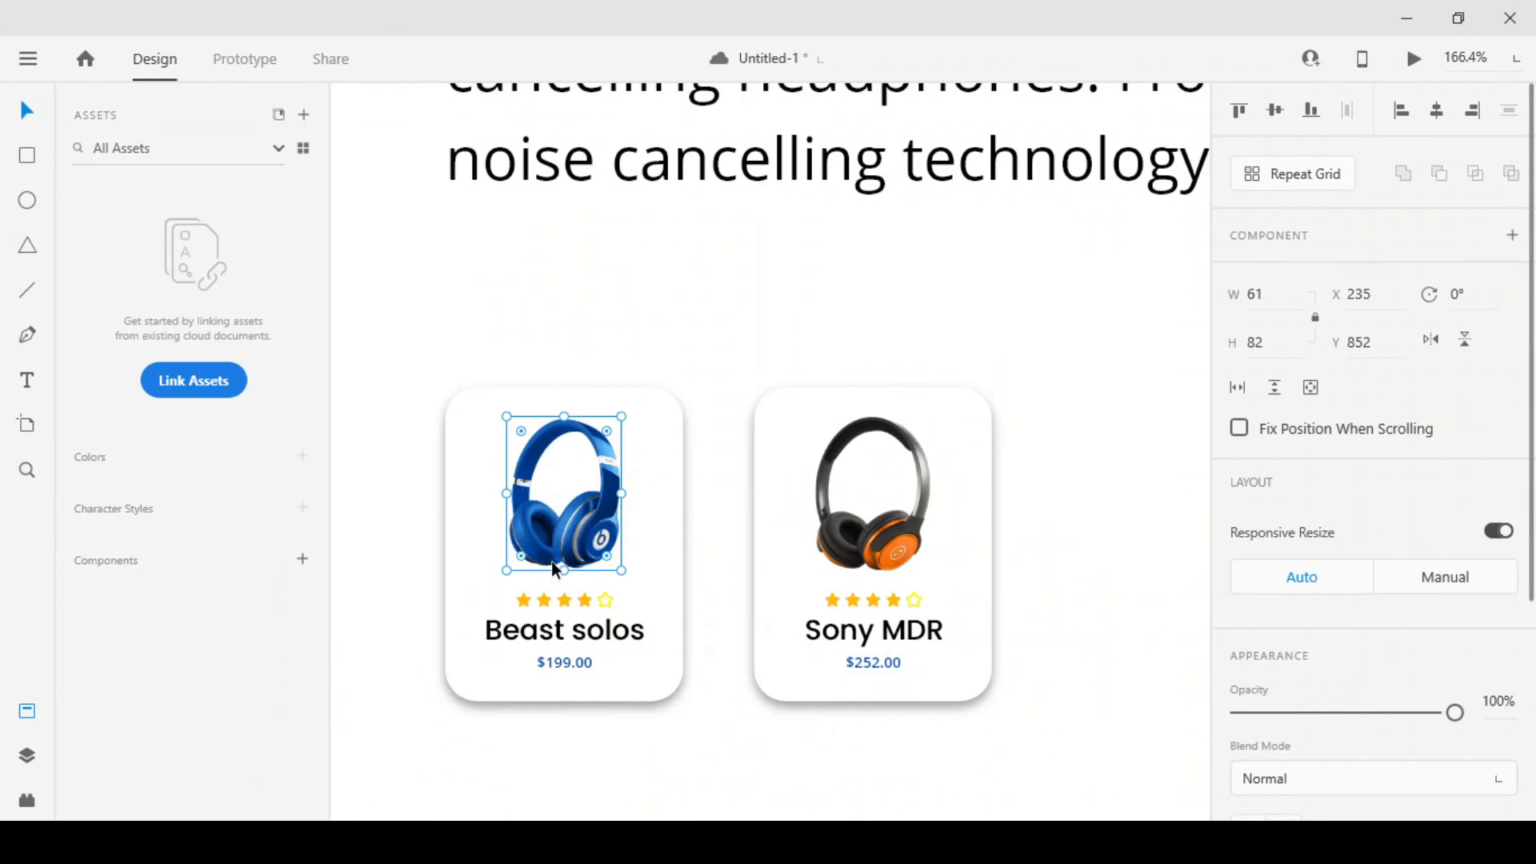
pyautogui.click(639, 347)
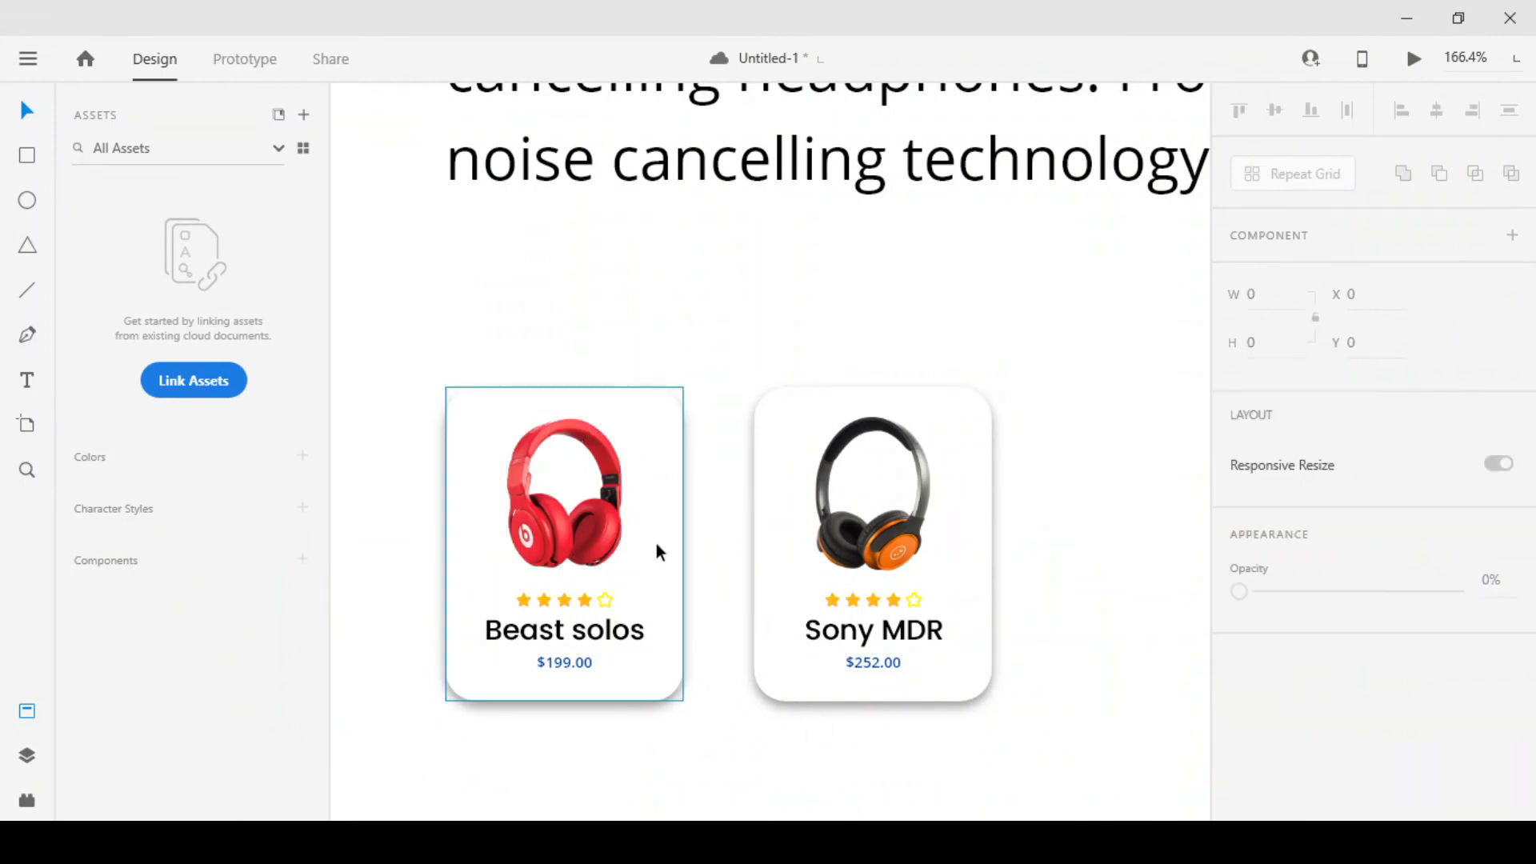
pyautogui.click(568, 660)
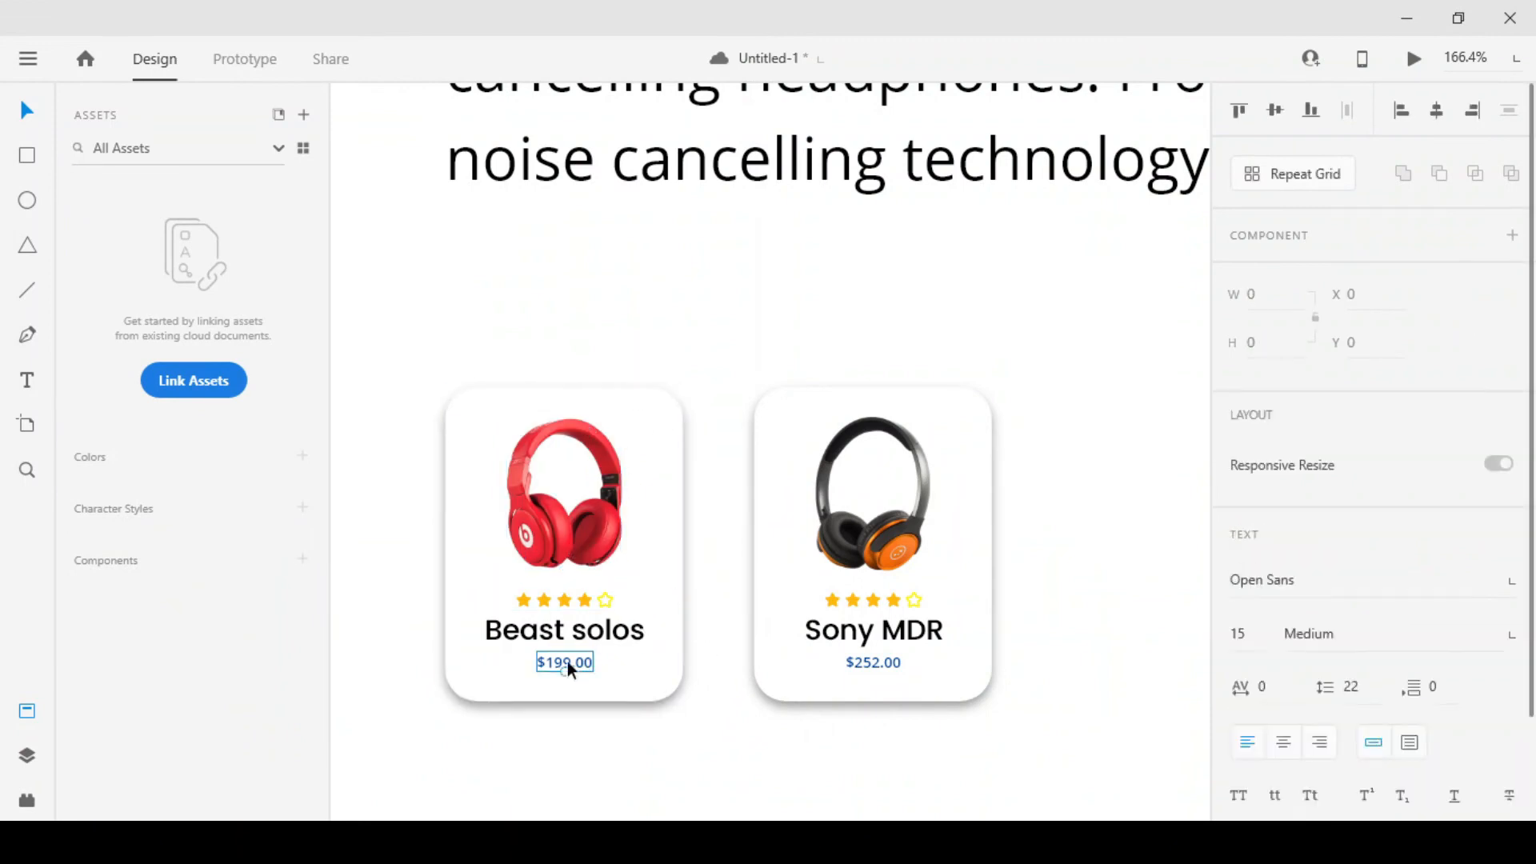
pyautogui.click(605, 752)
# Review the second artboard's layout and compare it with the neighbouring landing page artboards
pyautogui.scroll(-5, 611, 571)
pyautogui.scroll(-2, 679, 579)
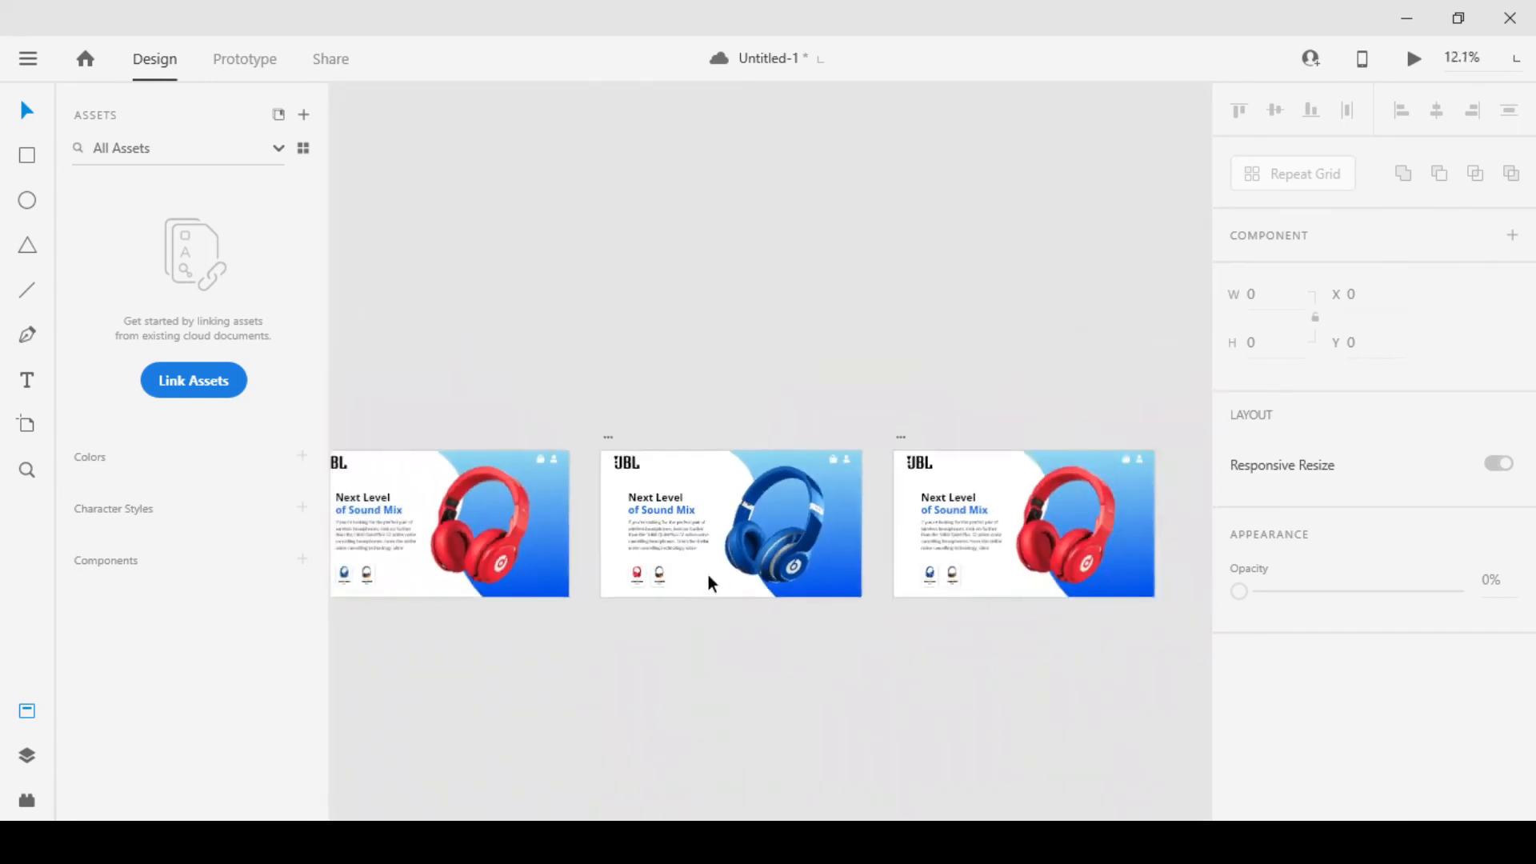
pyautogui.scroll(5, 699, 541)
pyautogui.moveTo(605, 474); pyautogui.dragTo(667, 631)
pyautogui.scroll(-3, 532, 460)
pyautogui.scroll(-3, 518, 482)
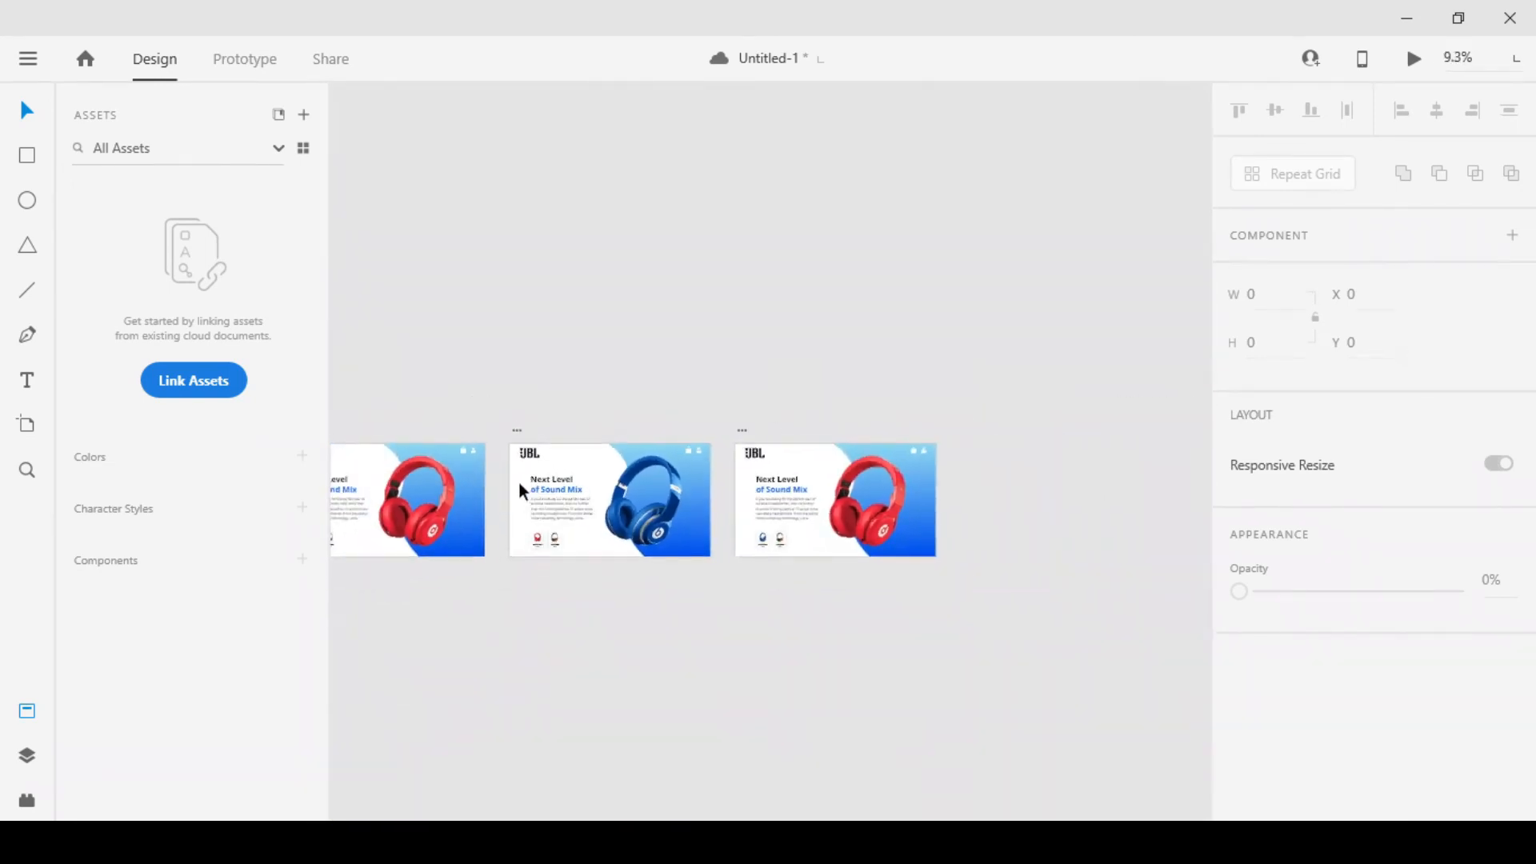
pyautogui.scroll(4, 504, 492)
pyautogui.moveTo(882, 548)
pyautogui.mouseDown()
pyautogui.moveTo(788, 539)
pyautogui.moveTo(886, 528)
pyautogui.mouseUp()
pyautogui.scroll(1, 604, 579)
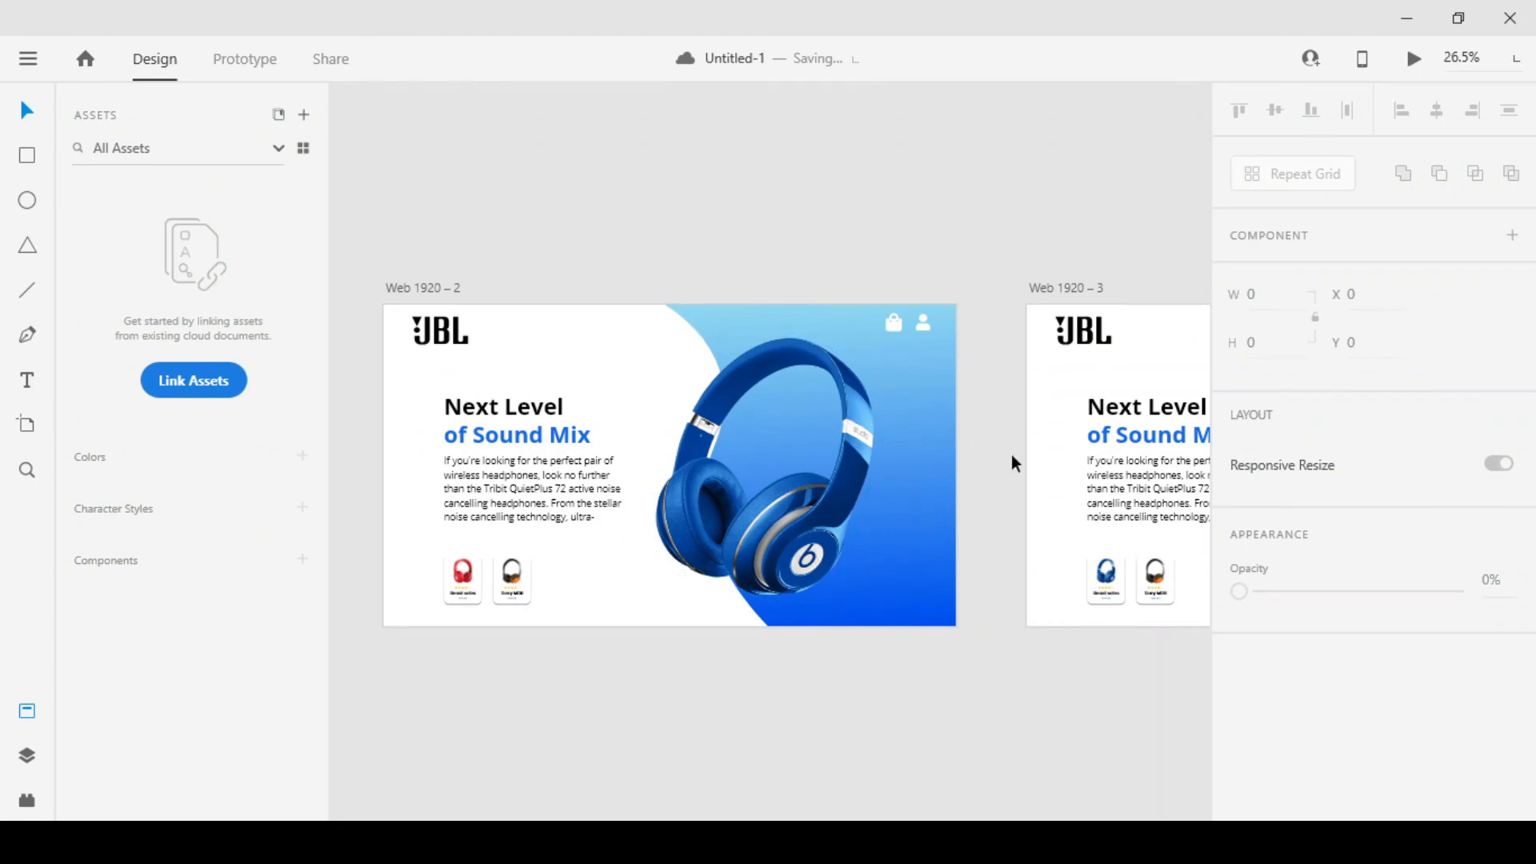
pyautogui.moveTo(1009, 467)
pyautogui.mouseDown()
pyautogui.moveTo(919, 469)
pyautogui.moveTo(1246, 439)
pyautogui.mouseUp()
pyautogui.moveTo(730, 440)
pyautogui.mouseDown()
pyautogui.moveTo(1141, 455)
pyautogui.moveTo(549, 472)
pyautogui.mouseUp()
pyautogui.moveTo(971, 424); pyautogui.dragTo(558, 468)
pyautogui.moveTo(950, 429); pyautogui.dragTo(712, 412)
pyautogui.click(834, 552)
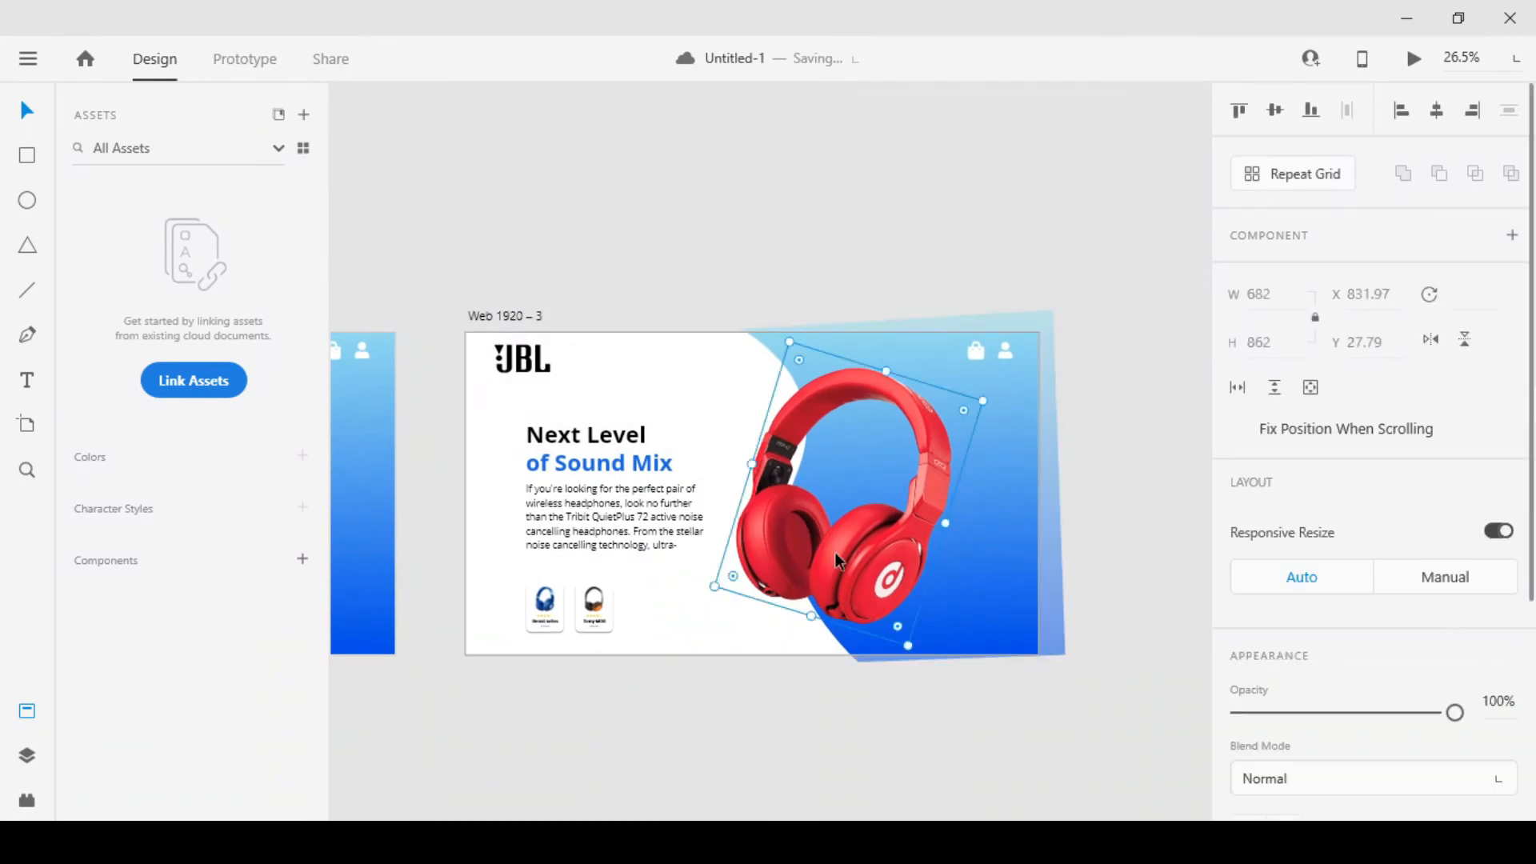
pyautogui.rightClick(834, 552)
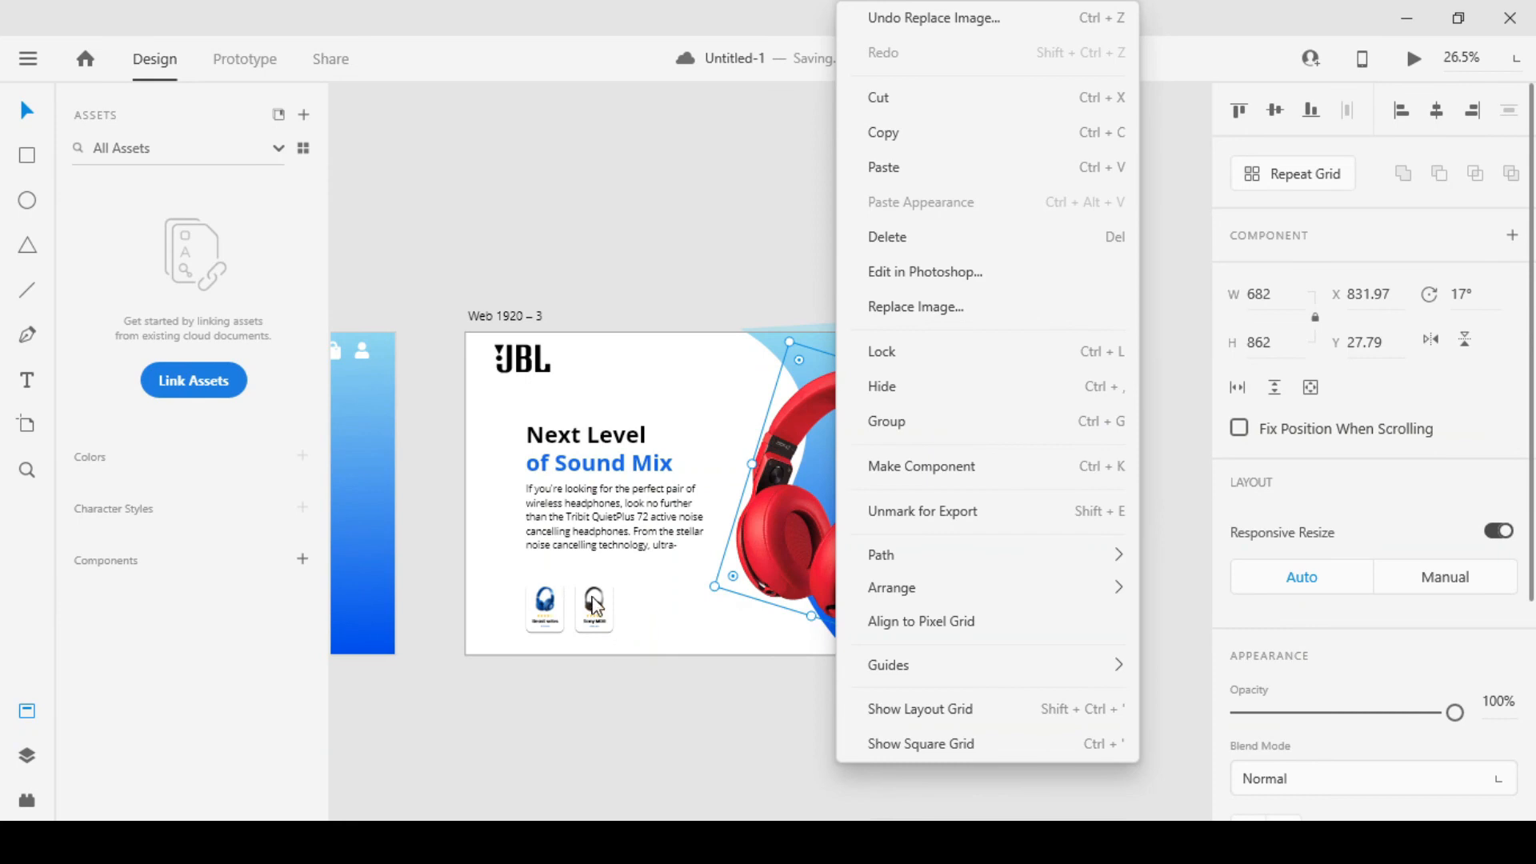
pyautogui.click(528, 708)
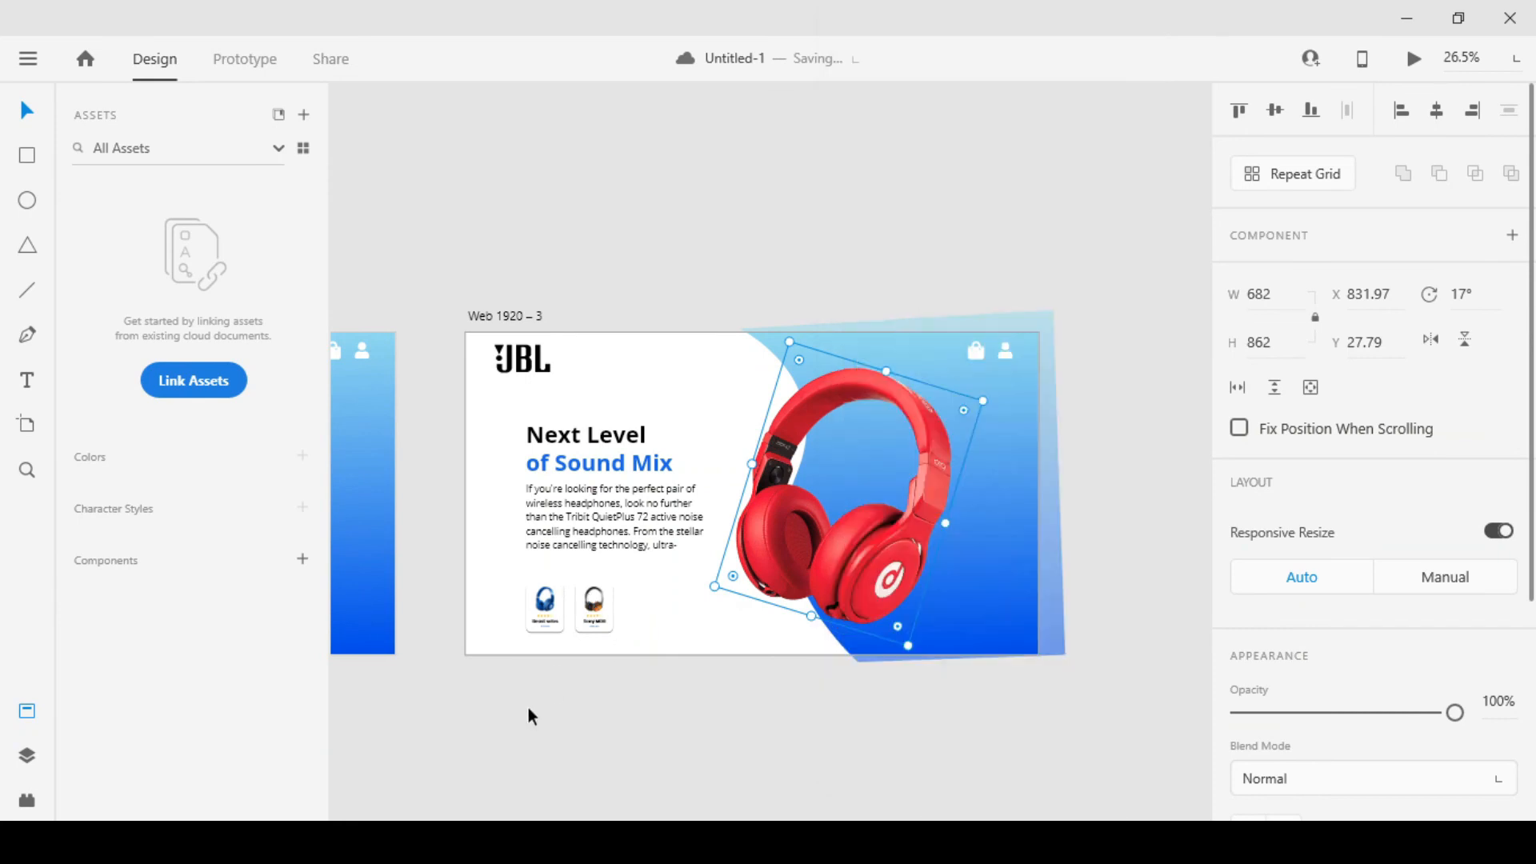
pyautogui.moveTo(497, 703)
pyautogui.mouseDown()
pyautogui.moveTo(1172, 611)
pyautogui.moveTo(905, 683)
pyautogui.moveTo(601, 685)
pyautogui.moveTo(960, 696)
pyautogui.moveTo(504, 692)
pyautogui.mouseUp()
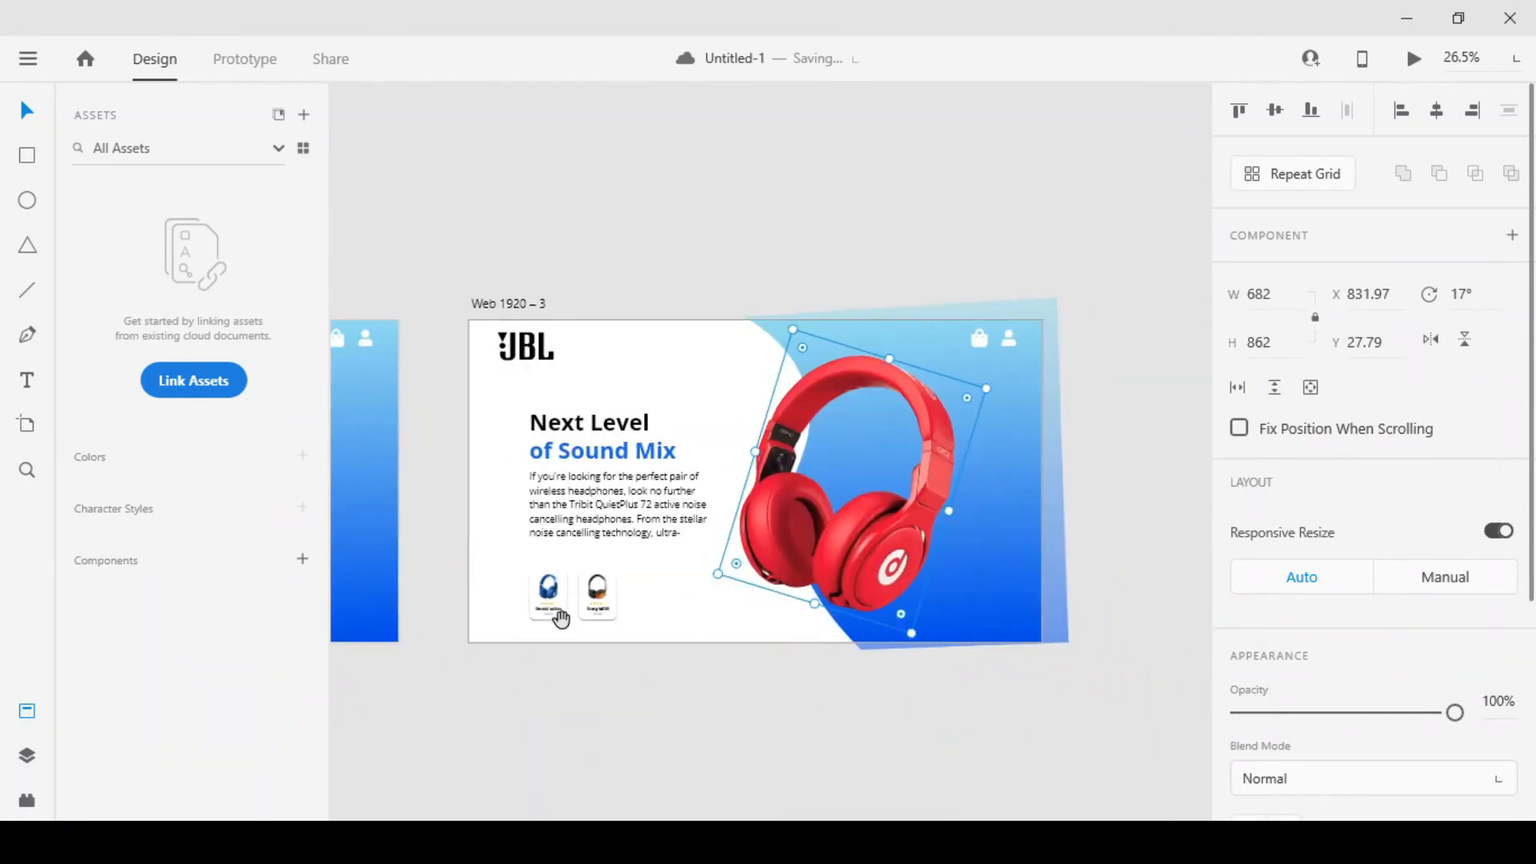
pyautogui.scroll(4, 551, 592)
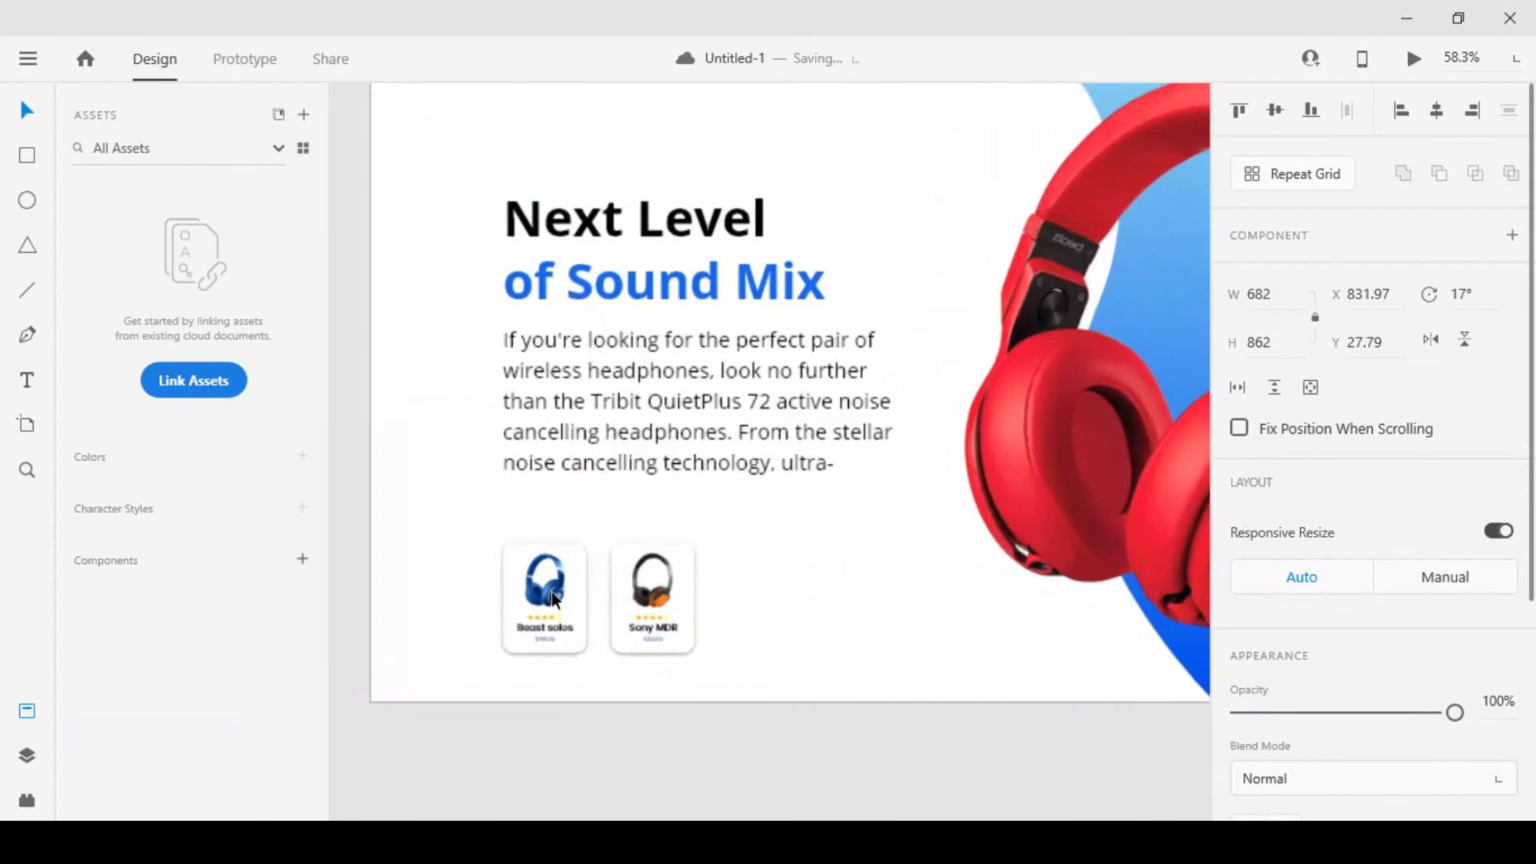
pyautogui.doubleClick(550, 592)
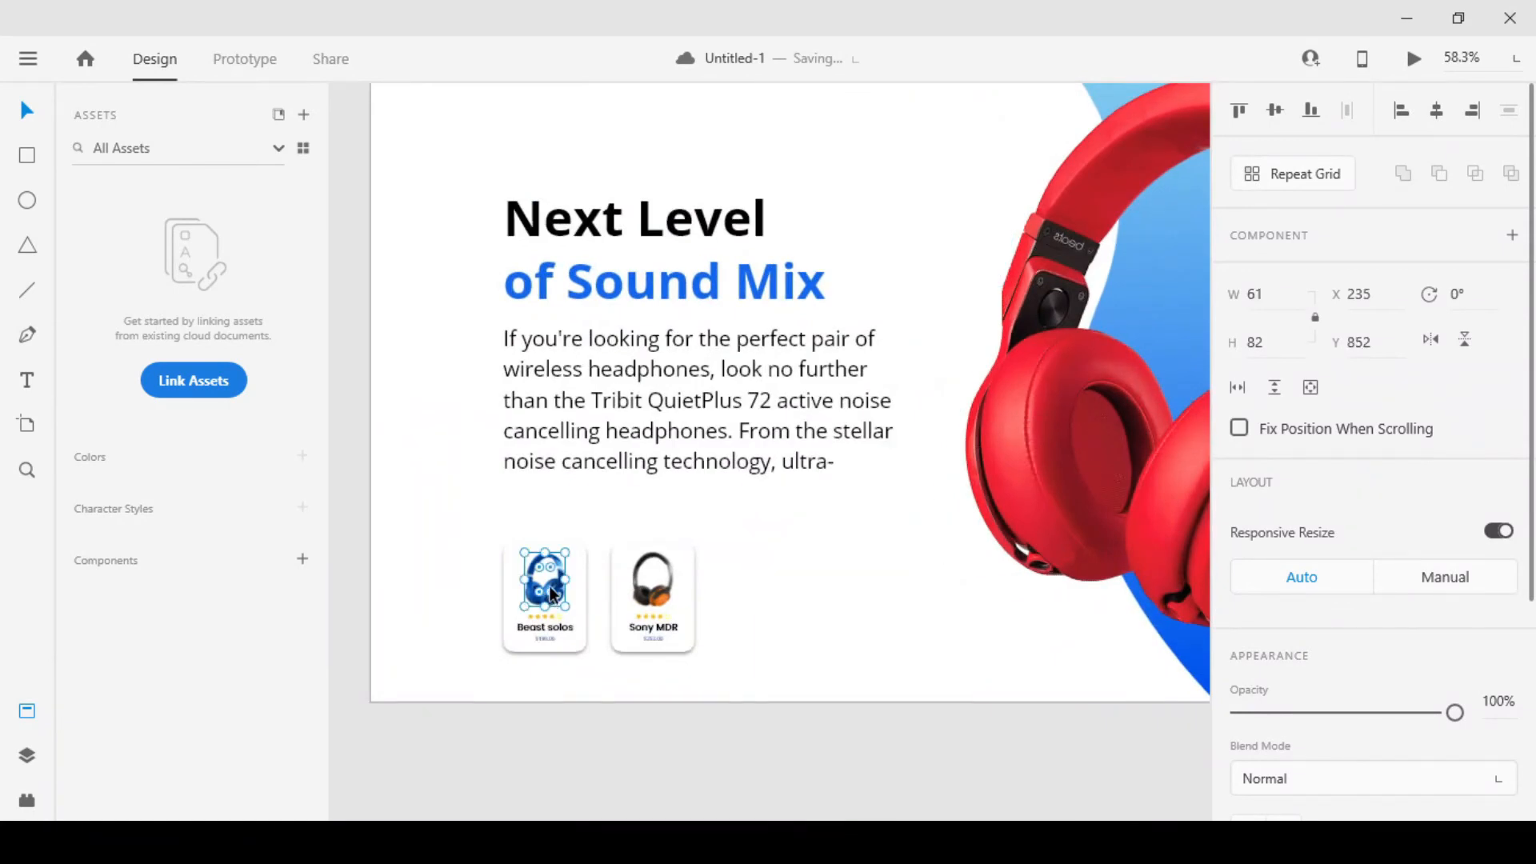
pyautogui.rightClick(550, 594)
pyautogui.click(470, 724)
pyautogui.click(474, 717)
pyautogui.moveTo(510, 682); pyautogui.dragTo(1203, 589)
pyautogui.moveTo(1126, 523); pyautogui.dragTo(528, 597)
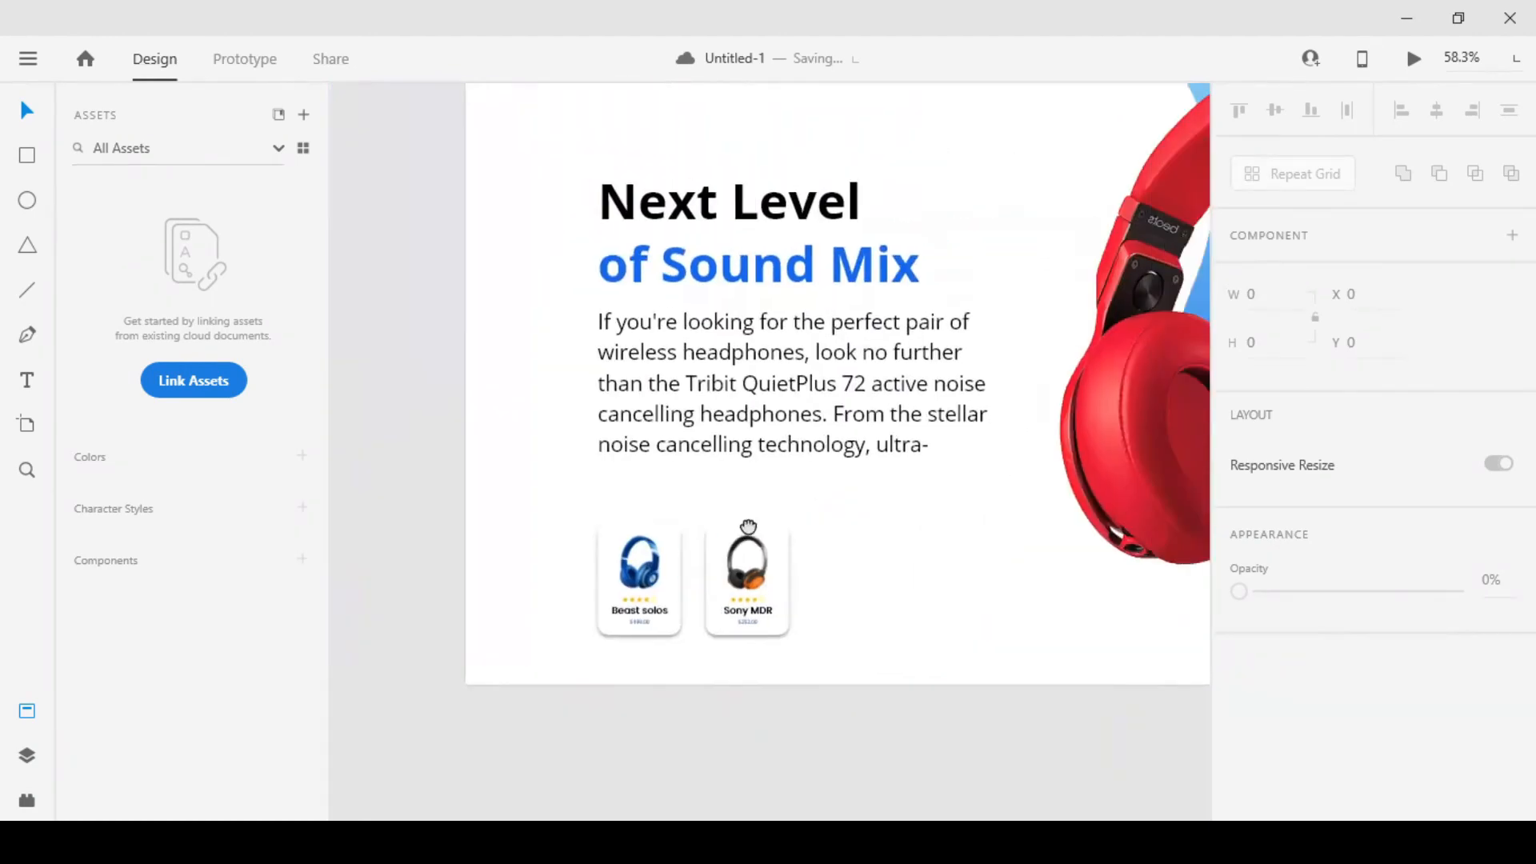
# Replace the headphone image in the third artboard's Sony MDR card with the red headphones image
pyautogui.moveTo(748, 526); pyautogui.dragTo(636, 560)
pyautogui.click(637, 563)
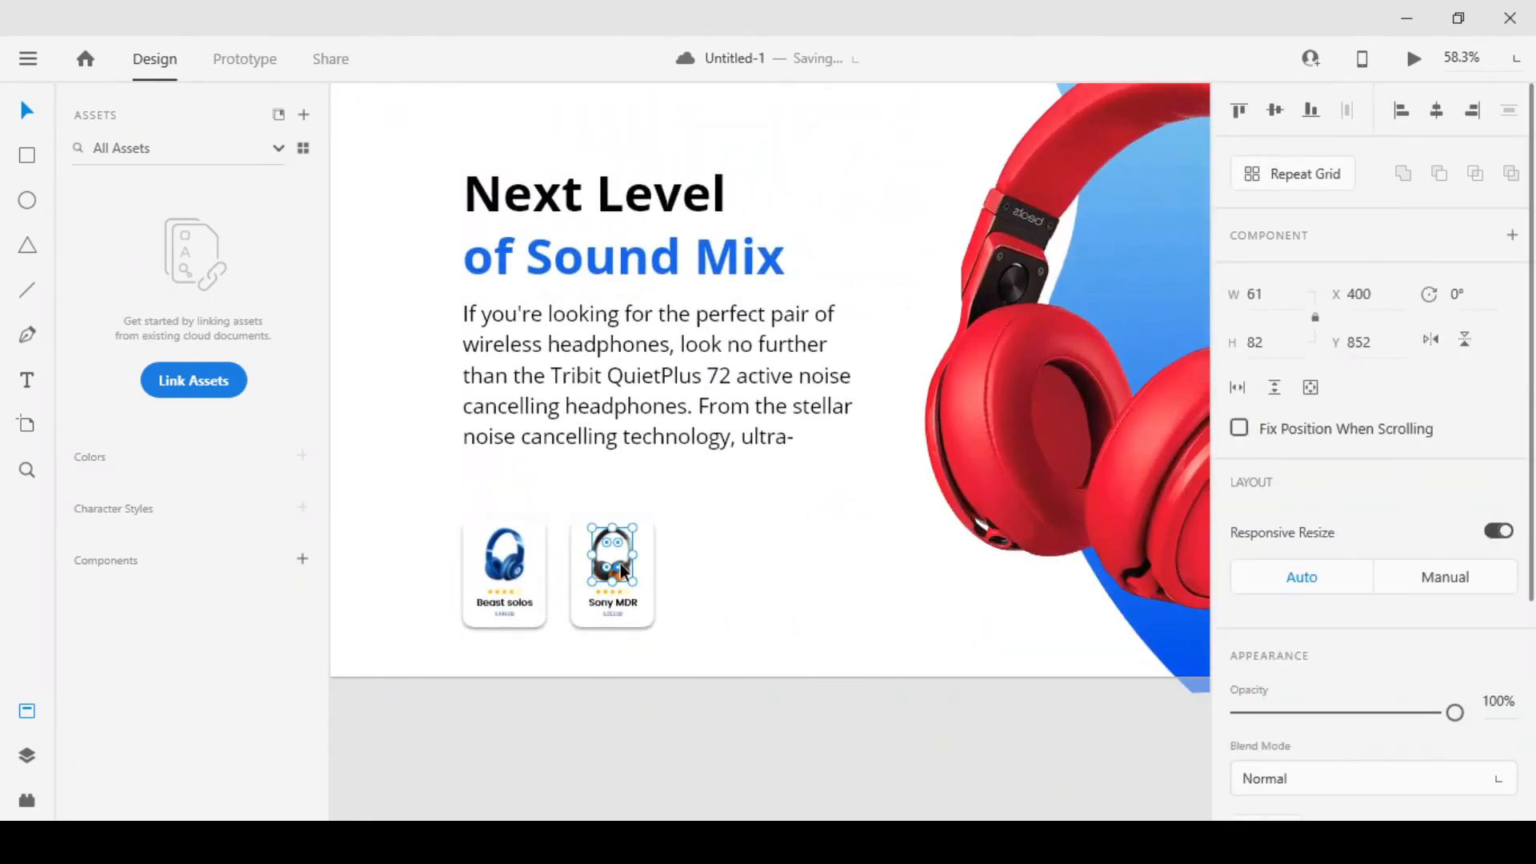
pyautogui.rightClick(616, 556)
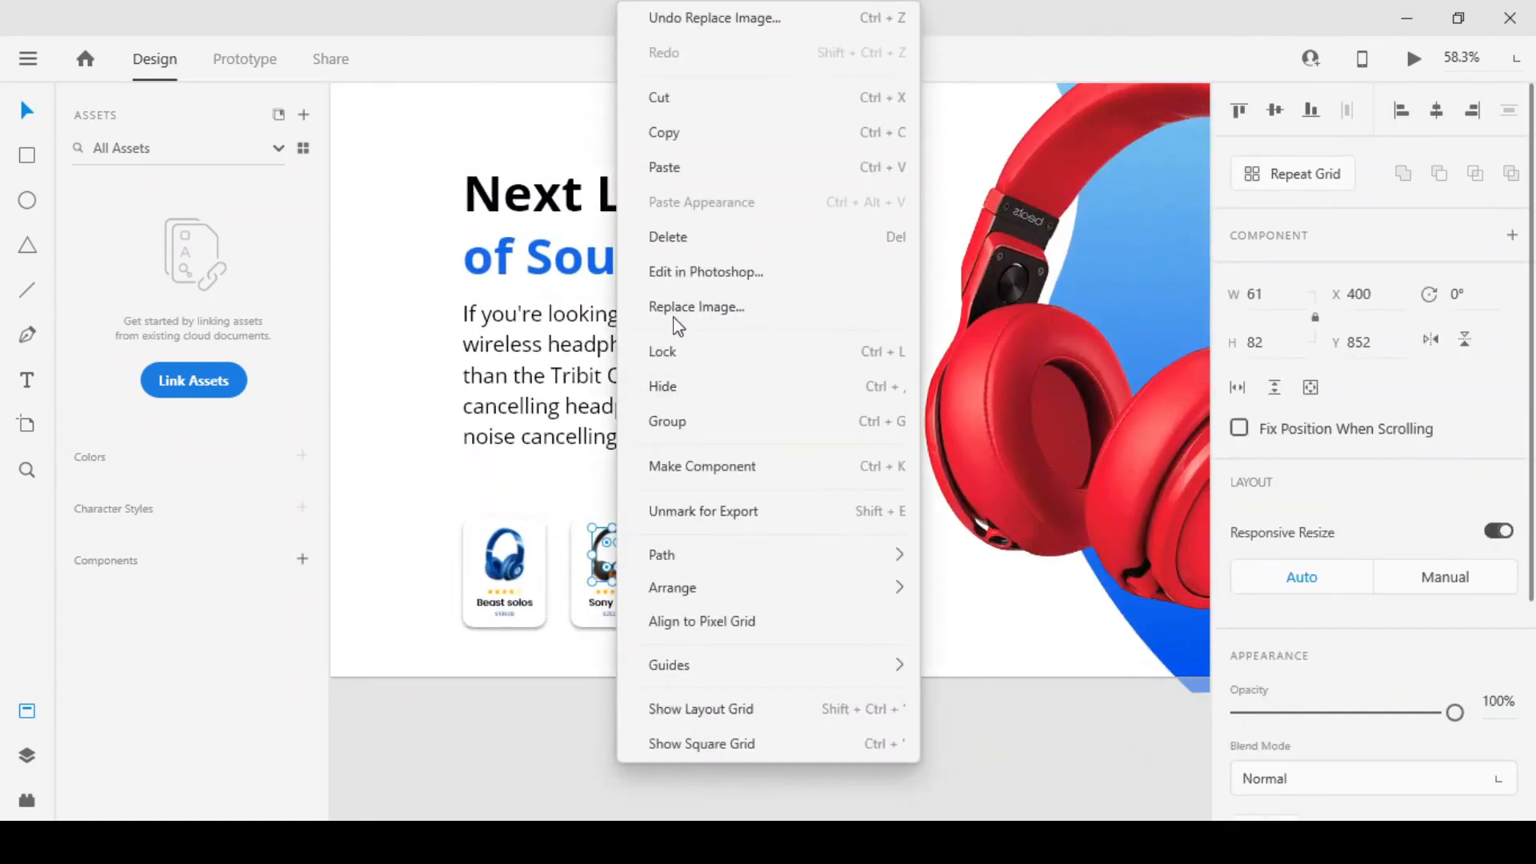
pyautogui.click(674, 312)
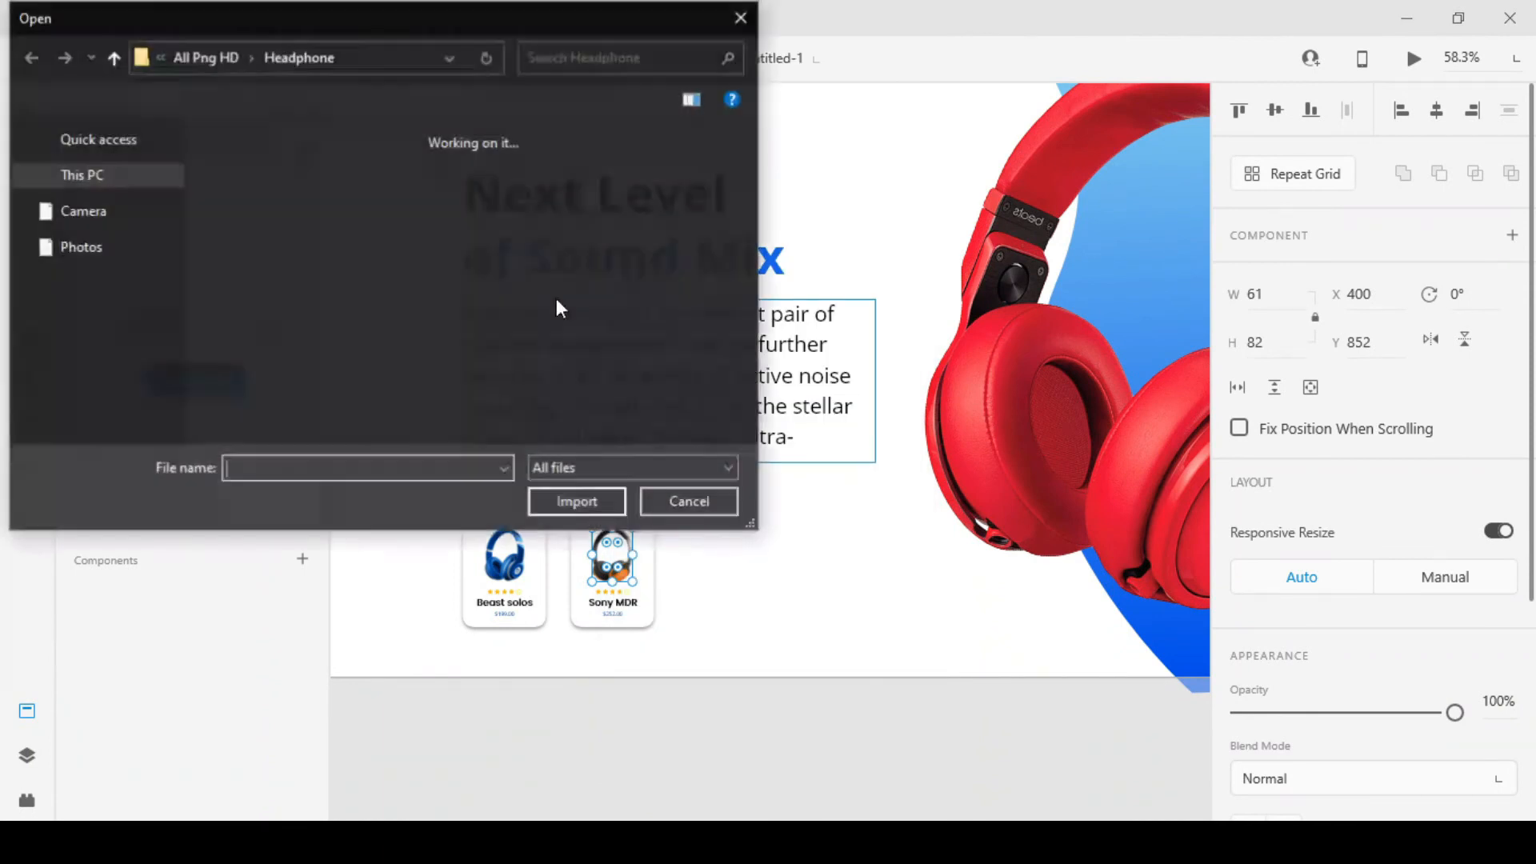
pyautogui.doubleClick(671, 228)
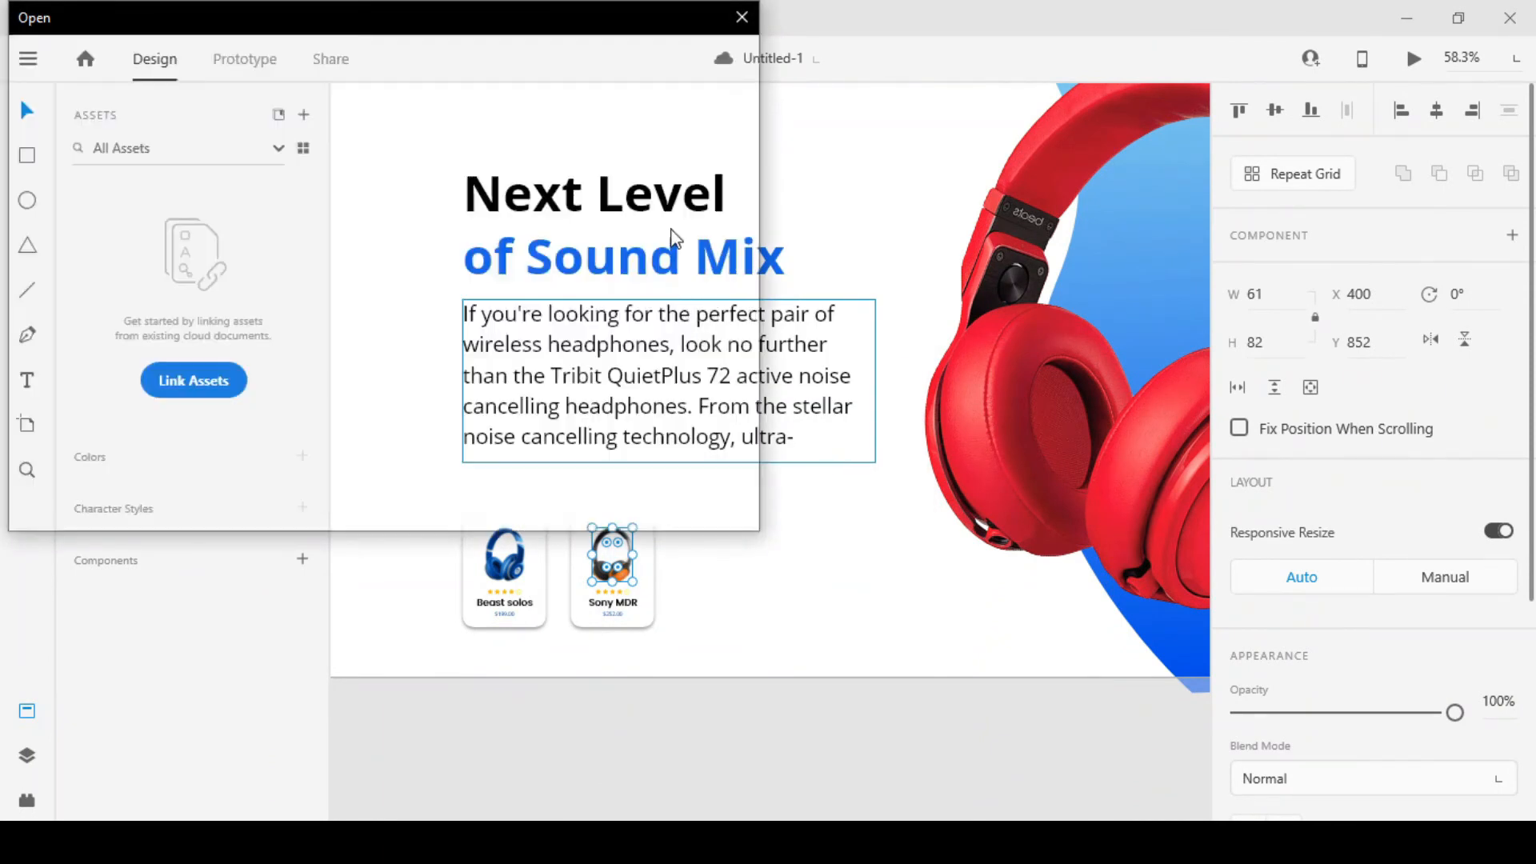
pyautogui.click(689, 712)
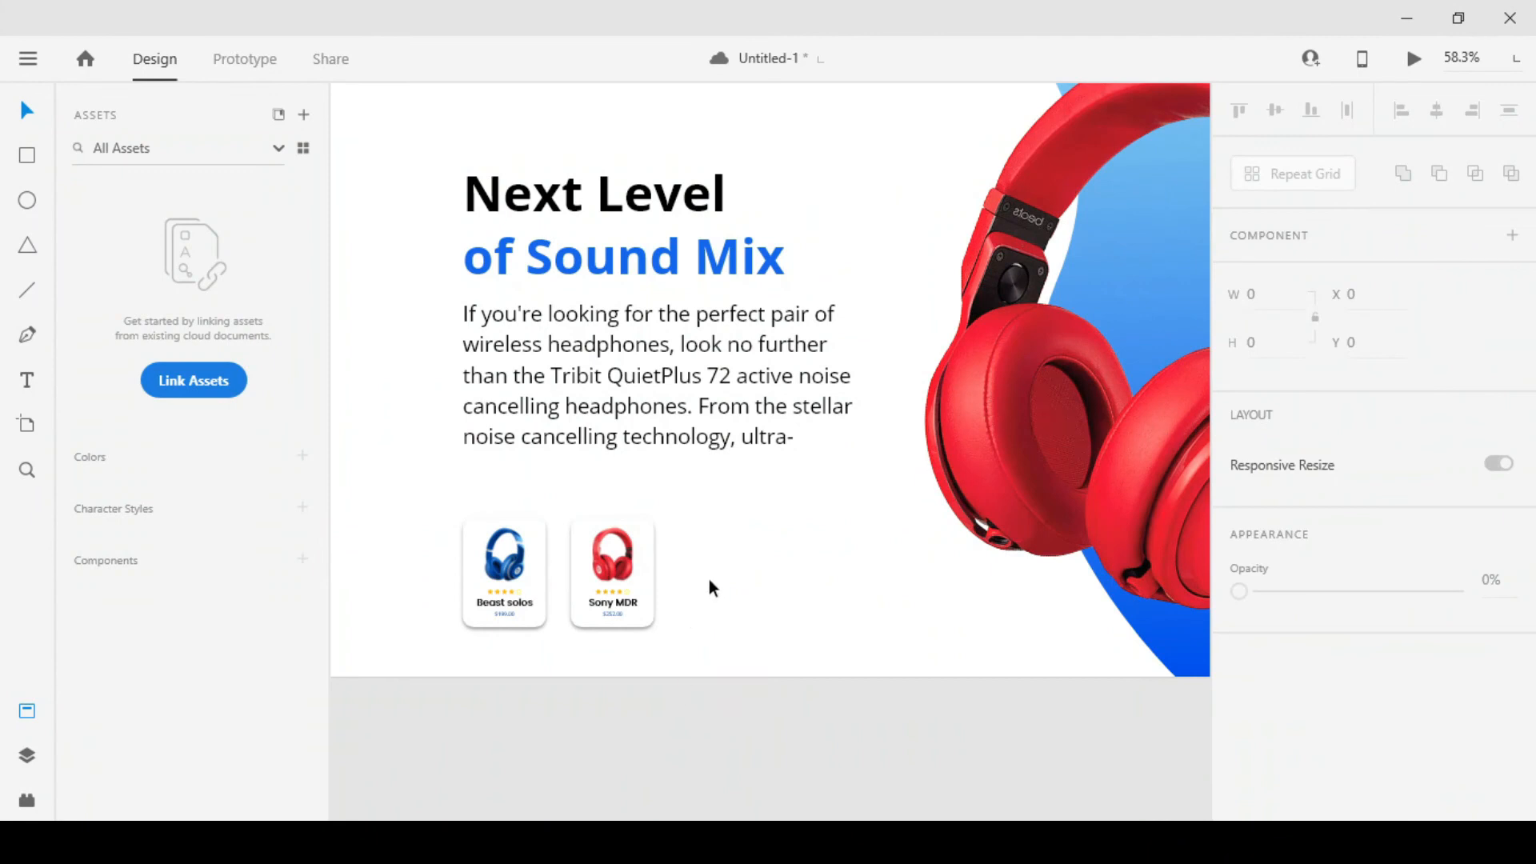
# Replace the large red headphones image on the third artboard with the black-and-orange headphones image
pyautogui.scroll(5, 526, 550)
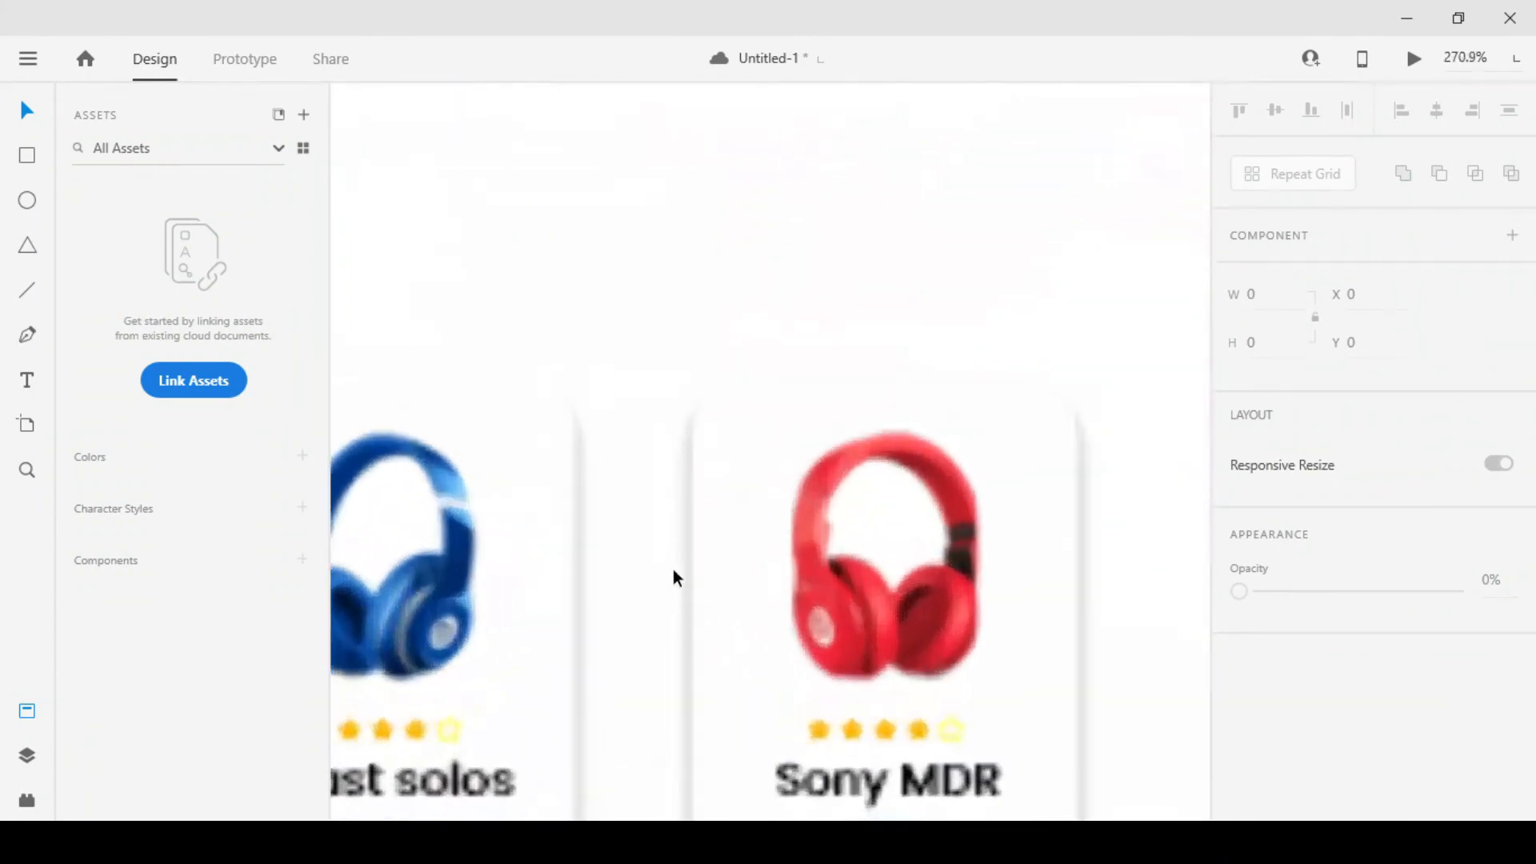
pyautogui.scroll(-10, 692, 557)
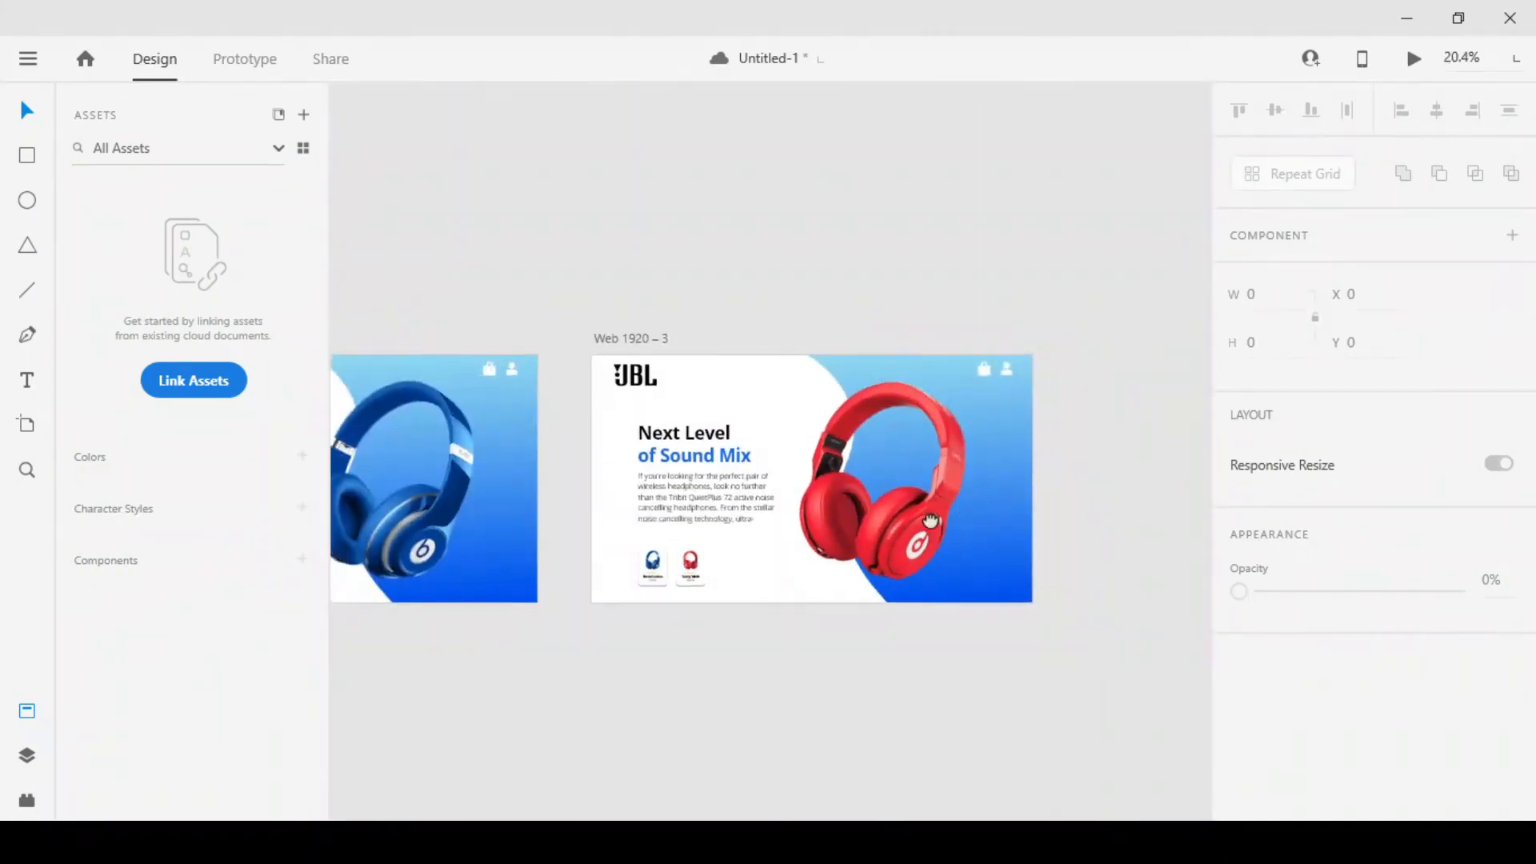
pyautogui.rightClick(779, 523)
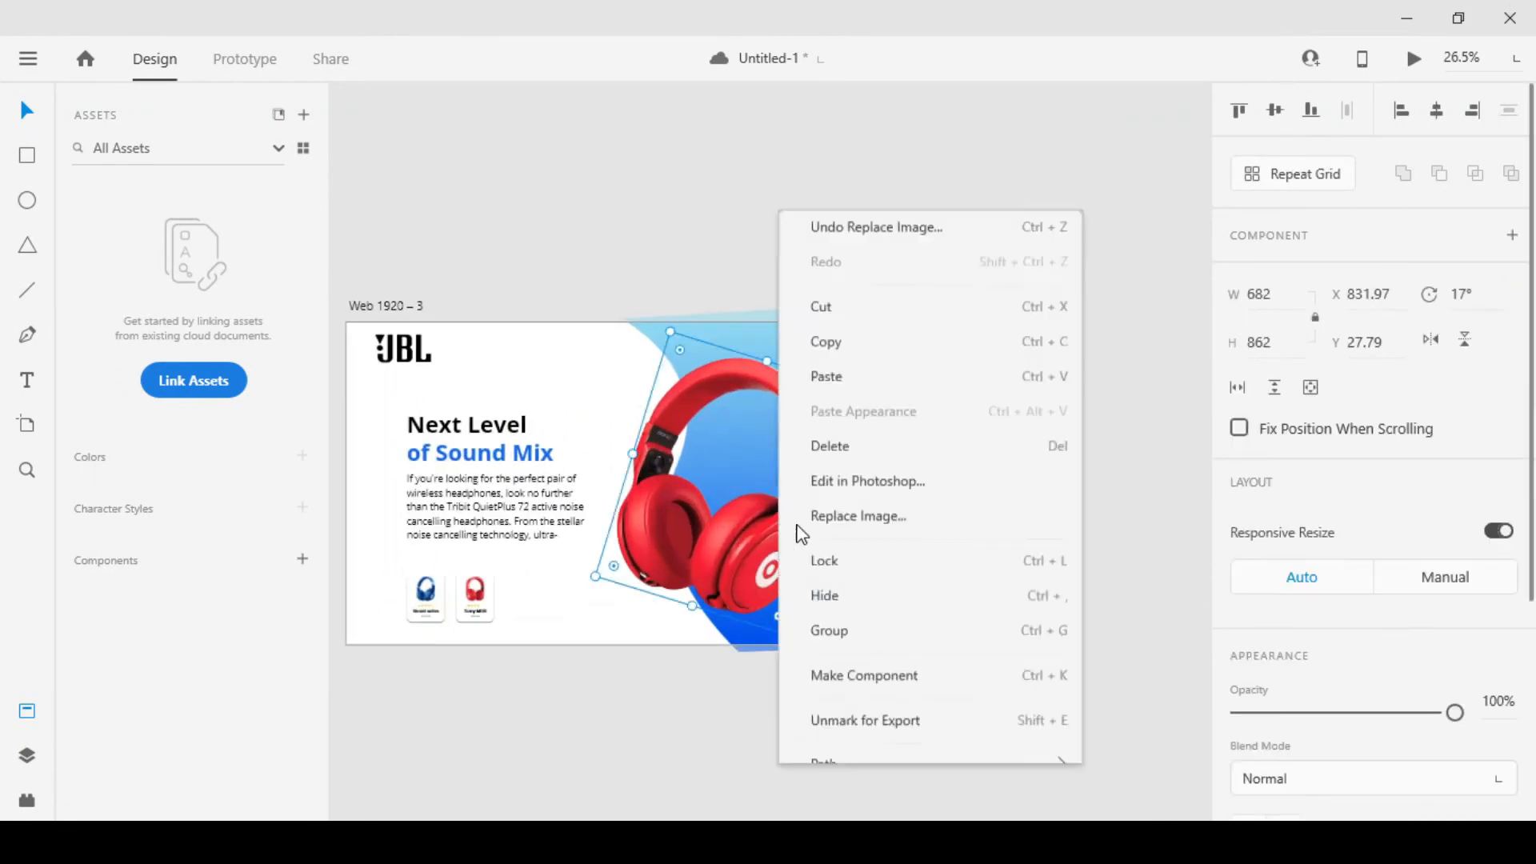
pyautogui.click(852, 308)
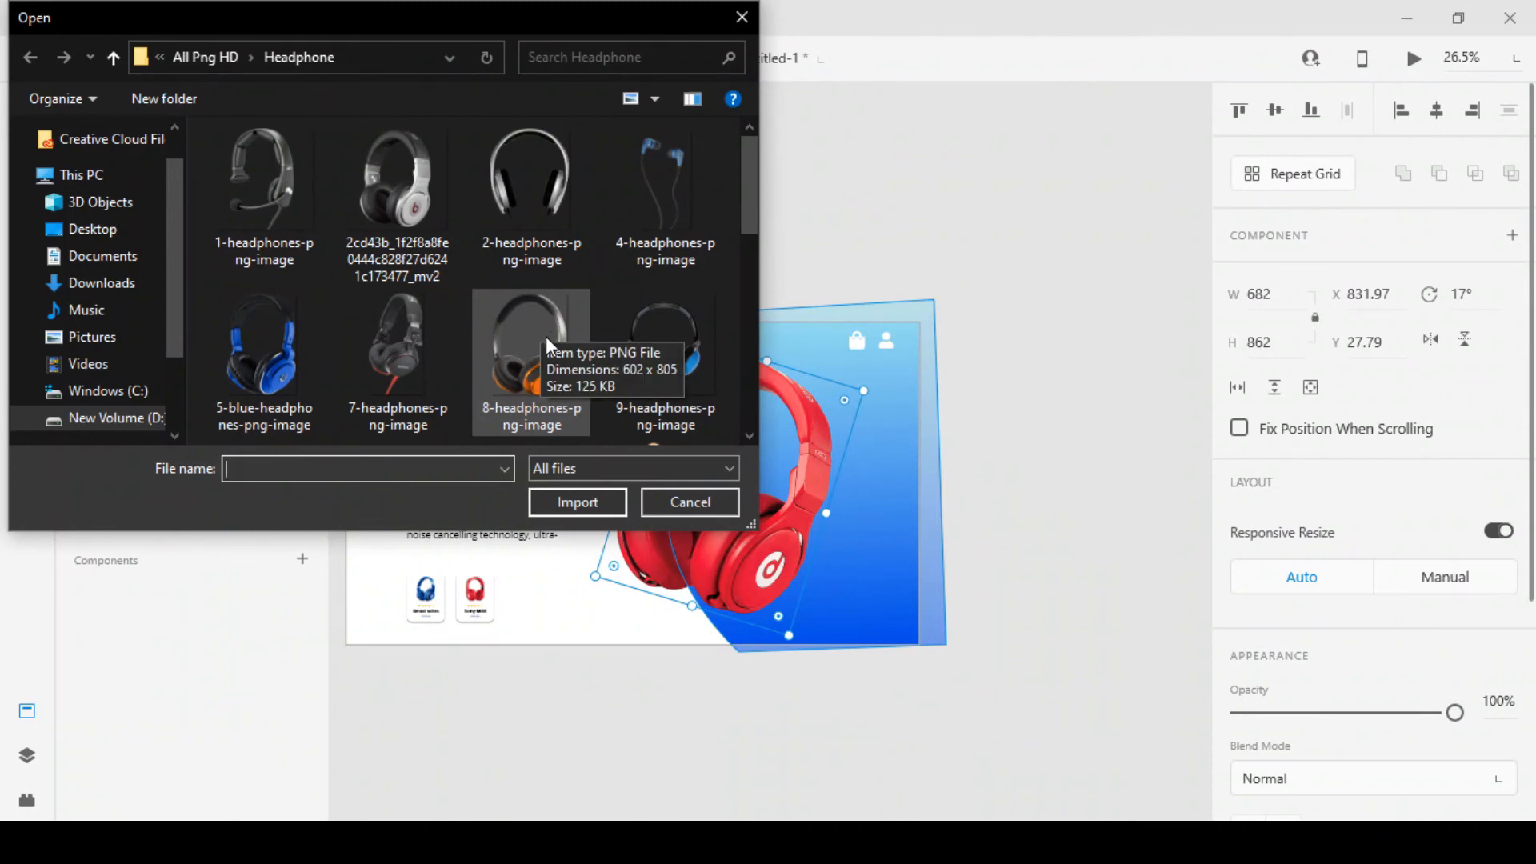
pyautogui.click(545, 337)
pyautogui.scroll(-2, 546, 340)
pyautogui.doubleClick(518, 190)
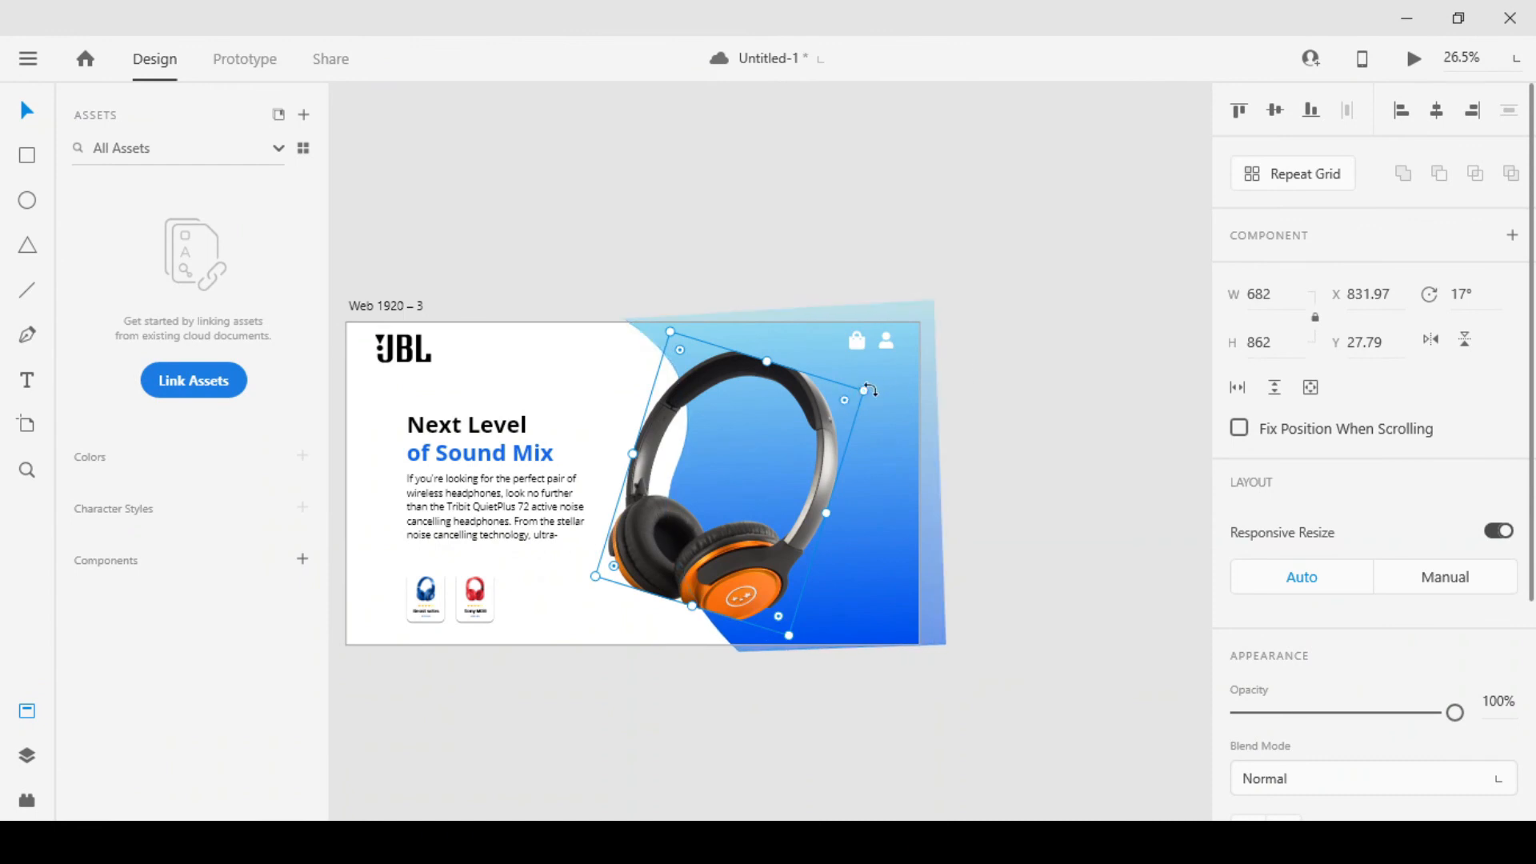
# Enlarge the black-and-orange headphones image on the third artboard to about 712 × 900 and fine-tune its upper edge
pyautogui.moveTo(867, 388); pyautogui.dragTo(870, 386)
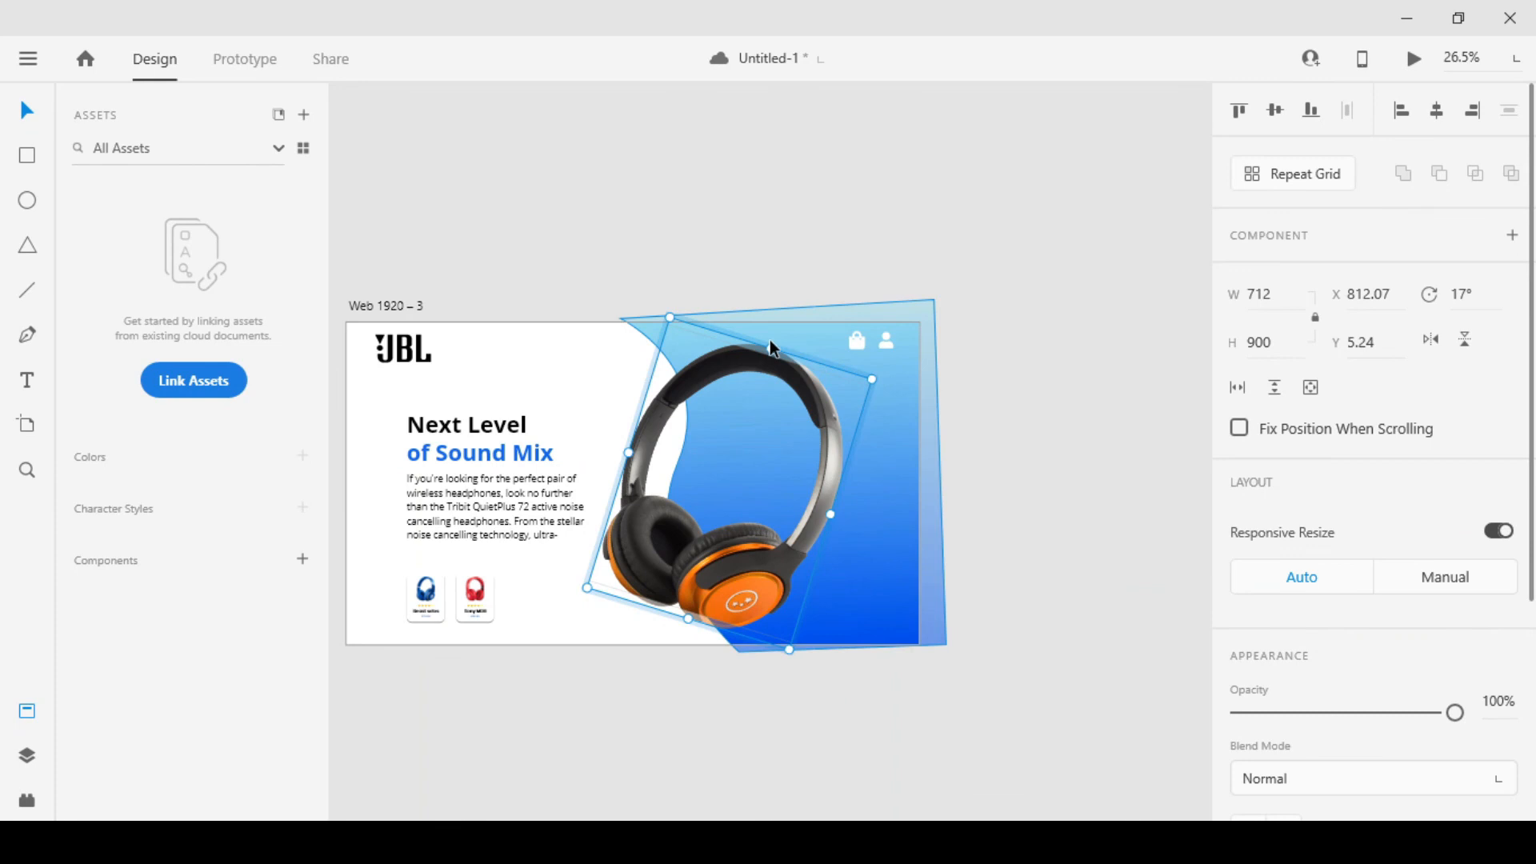
pyautogui.moveTo(768, 355); pyautogui.dragTo(764, 362)
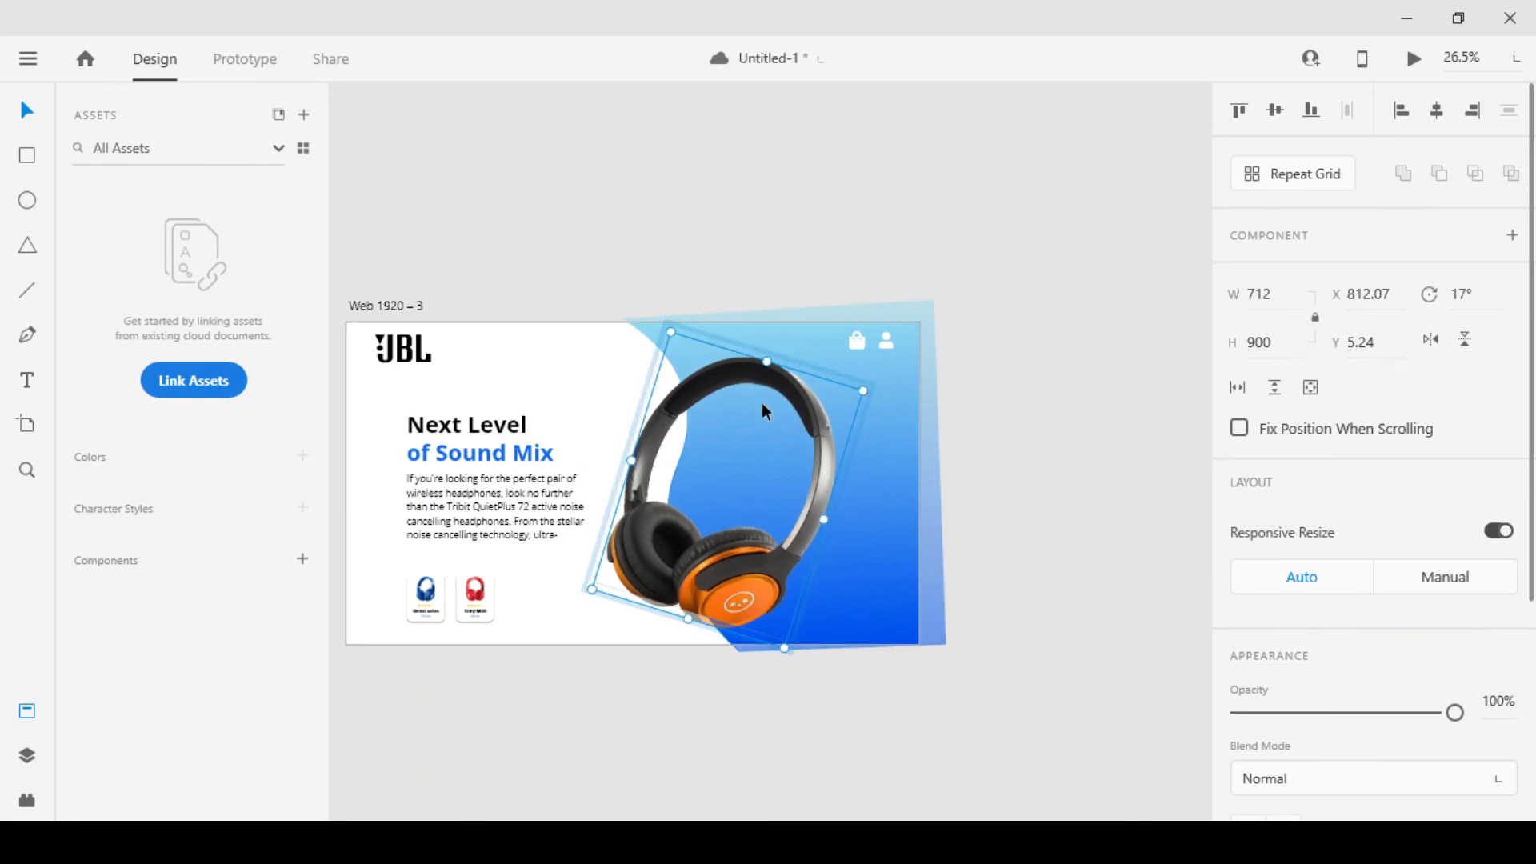
pyautogui.moveTo(774, 380); pyautogui.dragTo(766, 354)
pyautogui.click(1050, 374)
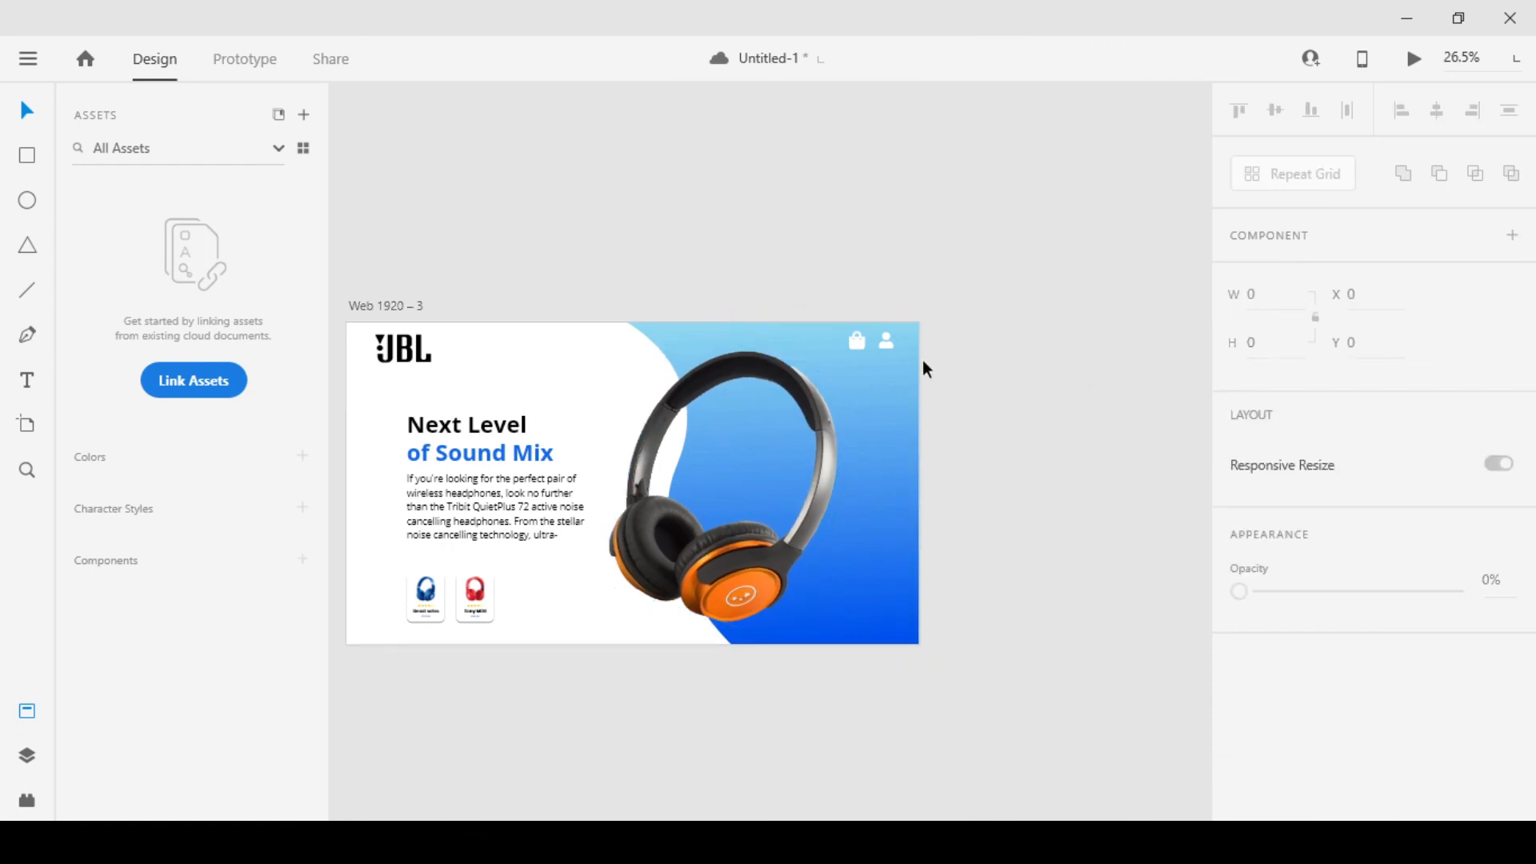
# Review the third artboard's headphones and product cards and compare them with the first and second artboards
pyautogui.scroll(-3, 924, 360)
pyautogui.scroll(3, 727, 407)
pyautogui.moveTo(714, 451); pyautogui.dragTo(800, 454)
pyautogui.scroll(-1, 804, 453)
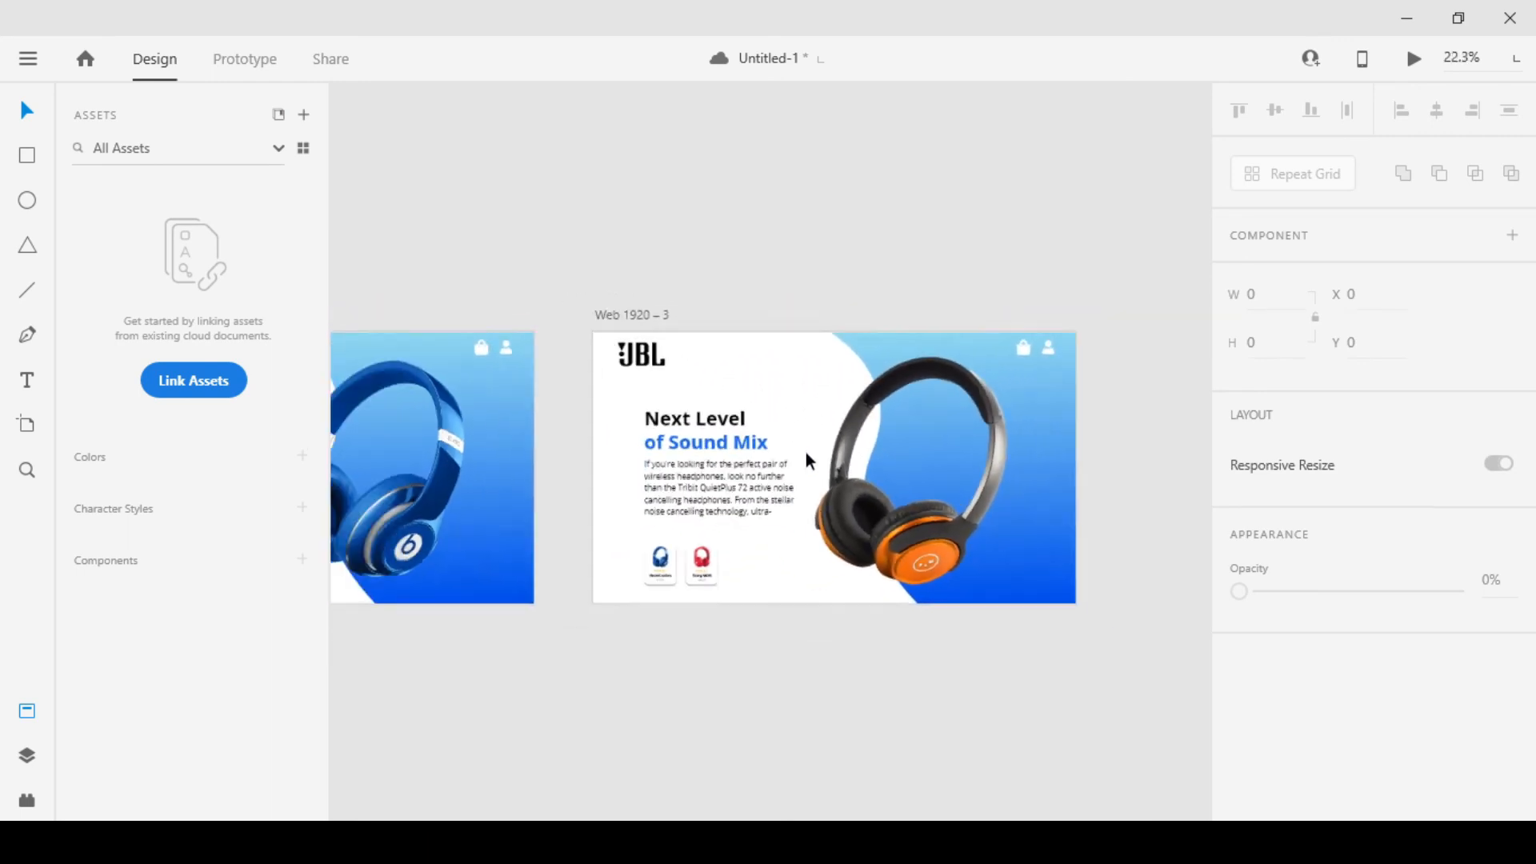
pyautogui.scroll(-6, 804, 453)
pyautogui.scroll(6, 635, 439)
pyautogui.scroll(-3, 645, 443)
pyautogui.scroll(4, 1142, 405)
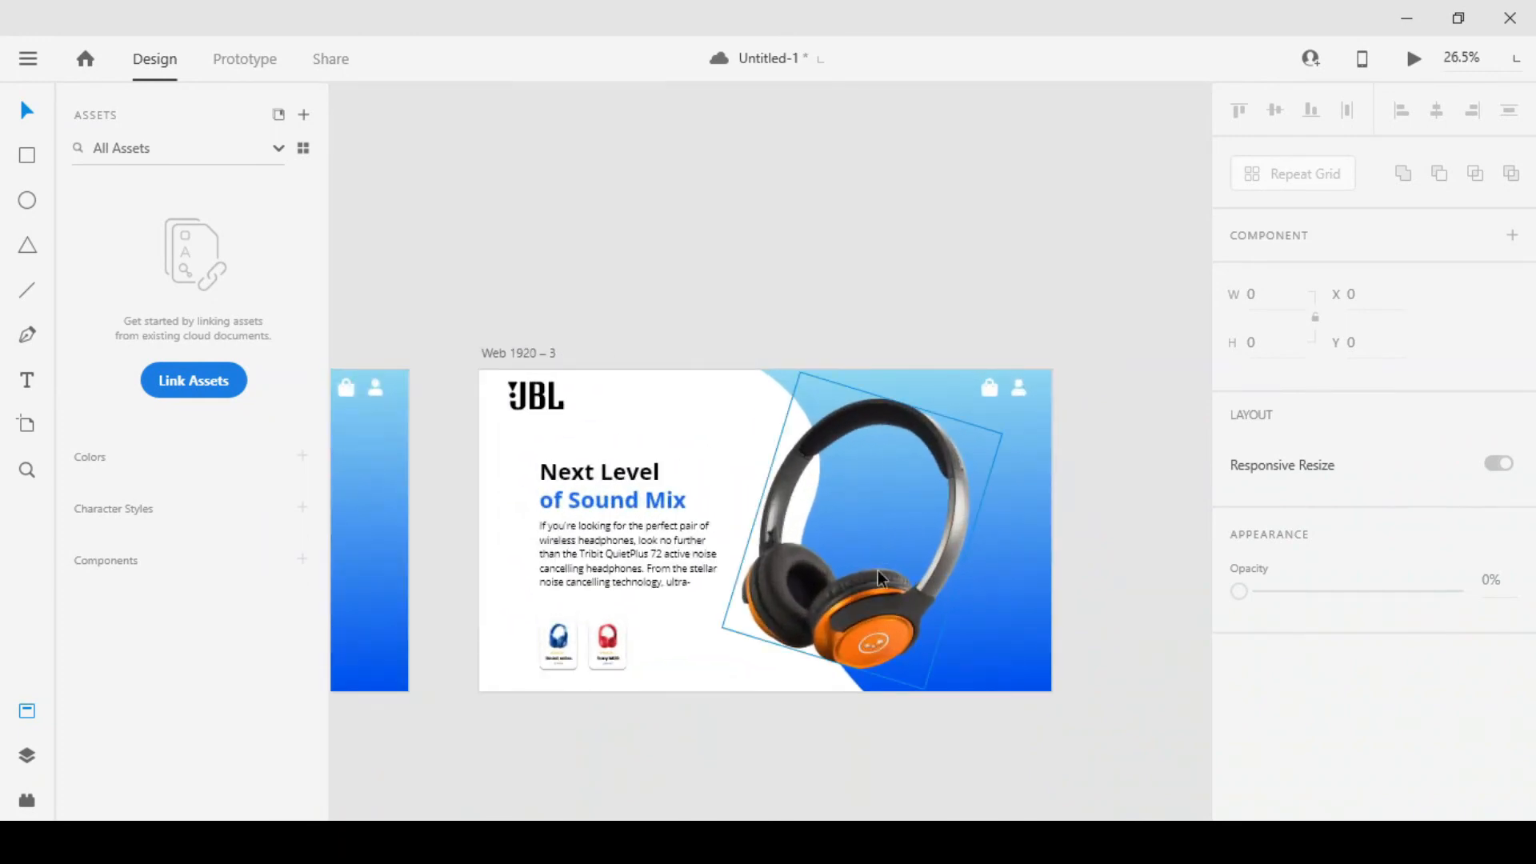
pyautogui.scroll(2, 872, 576)
pyautogui.moveTo(726, 643); pyautogui.dragTo(857, 549)
pyautogui.scroll(-3, 728, 573)
pyautogui.moveTo(392, 532); pyautogui.dragTo(717, 488)
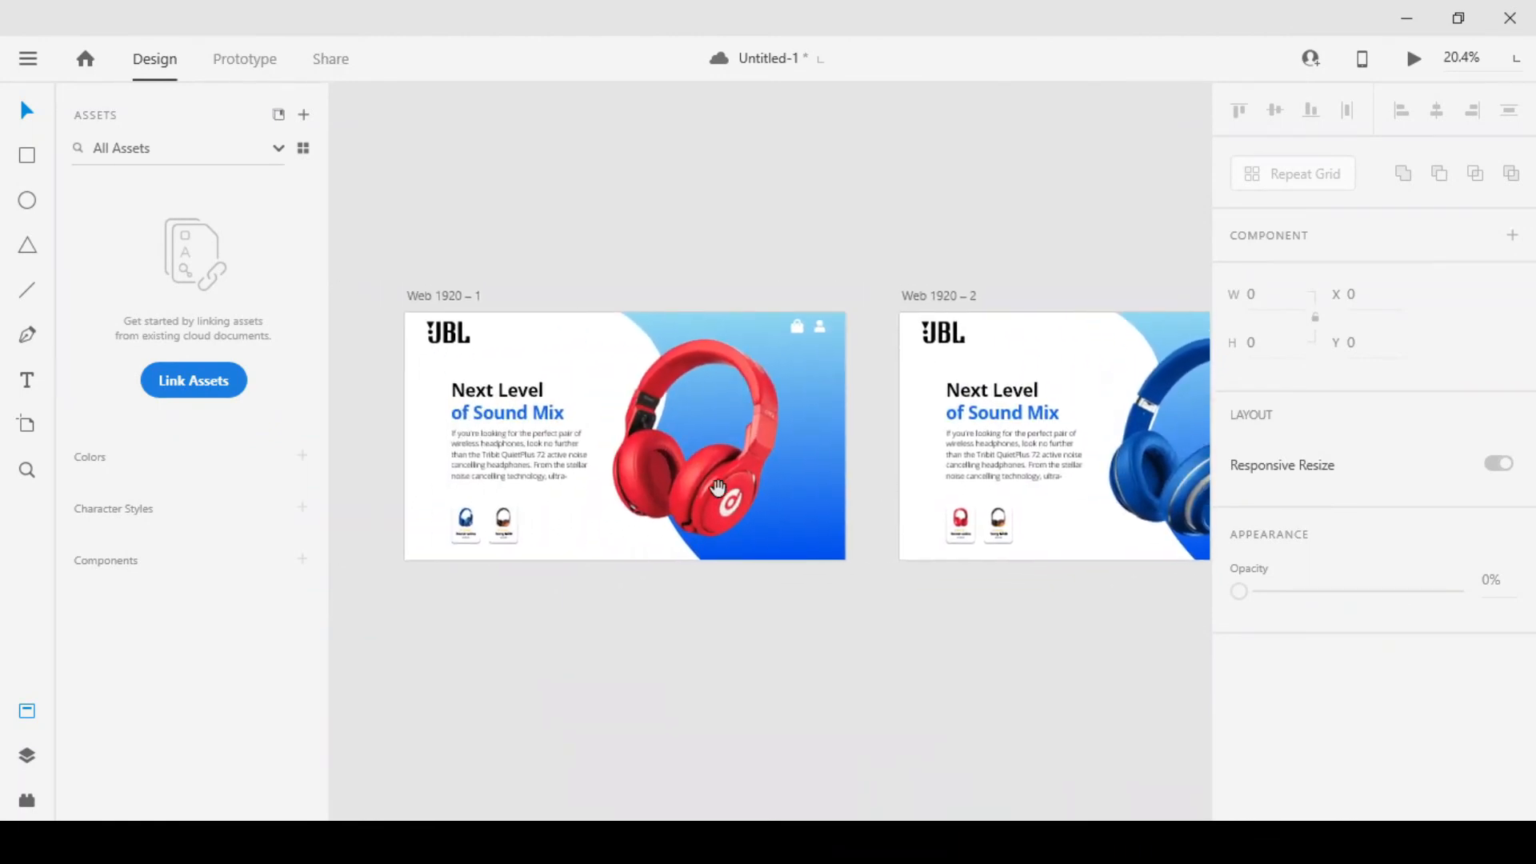
pyautogui.moveTo(733, 617); pyautogui.dragTo(742, 603)
pyautogui.click(225, 61)
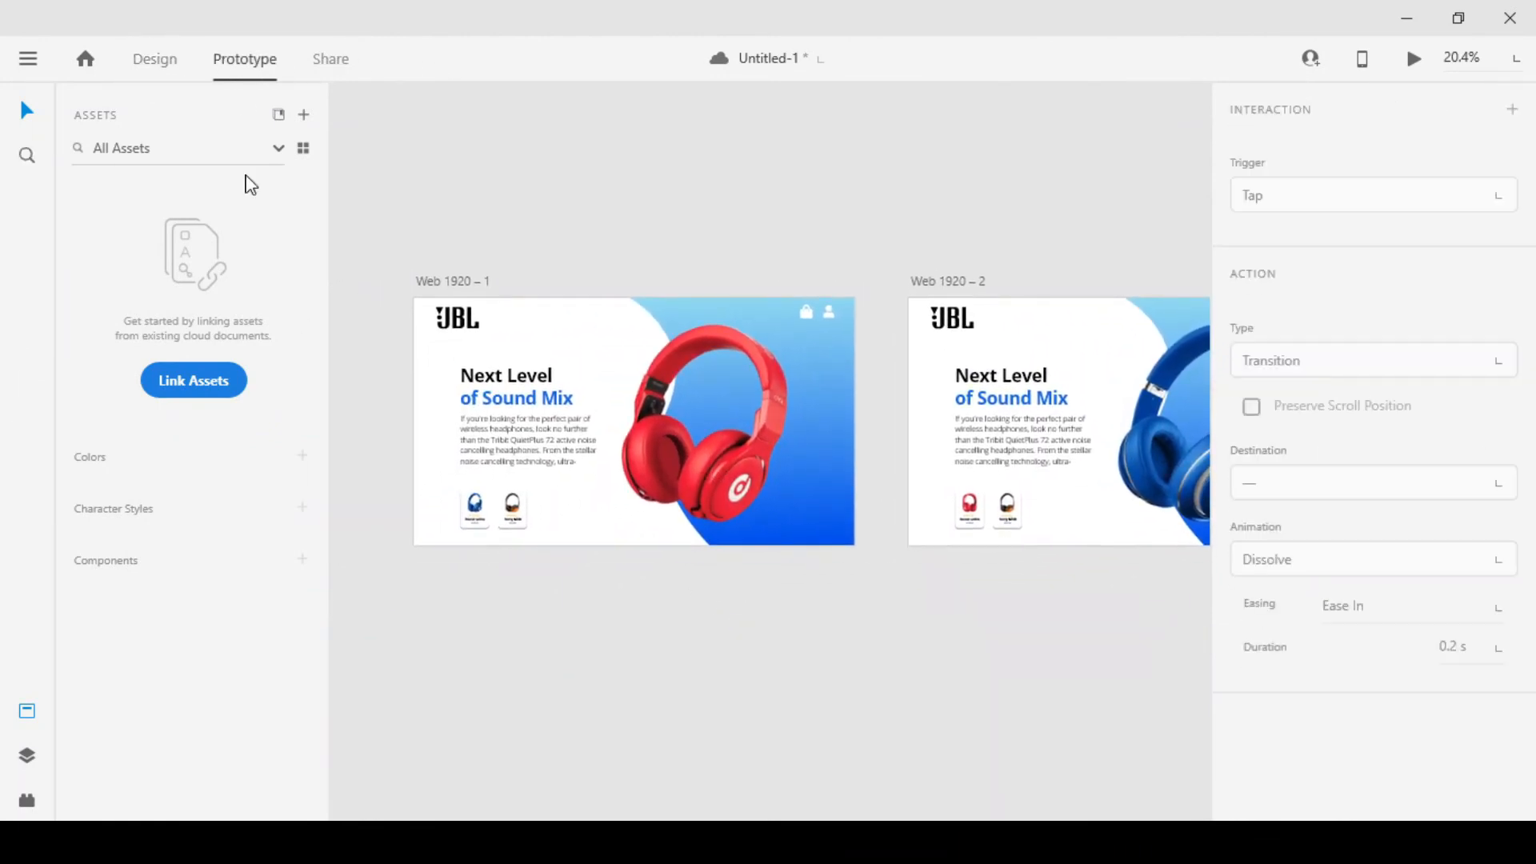
pyautogui.scroll(2, 582, 448)
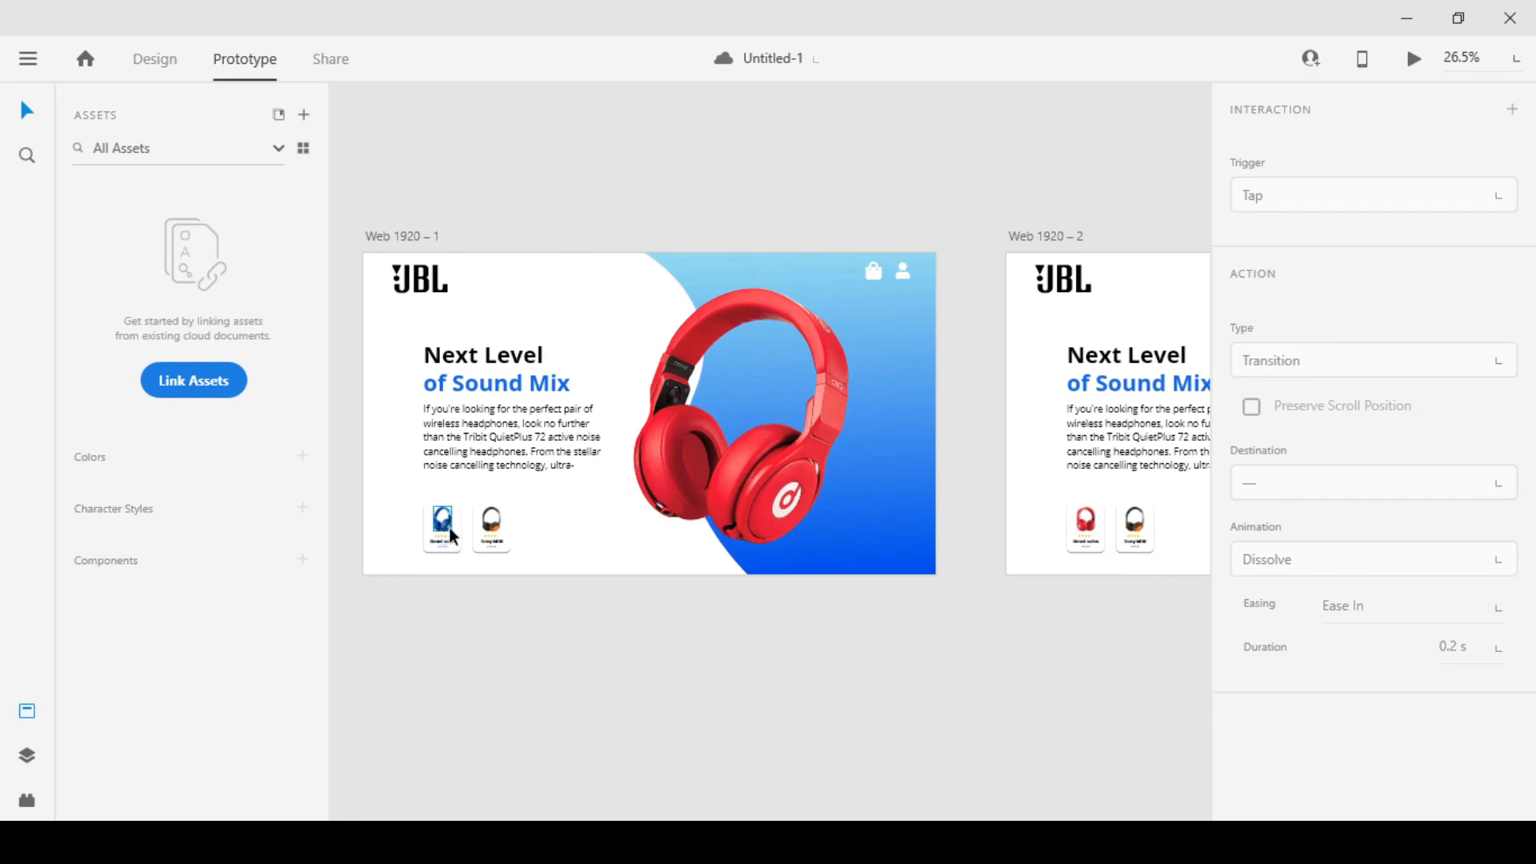
pyautogui.scroll(3, 448, 526)
pyautogui.scroll(1, 472, 532)
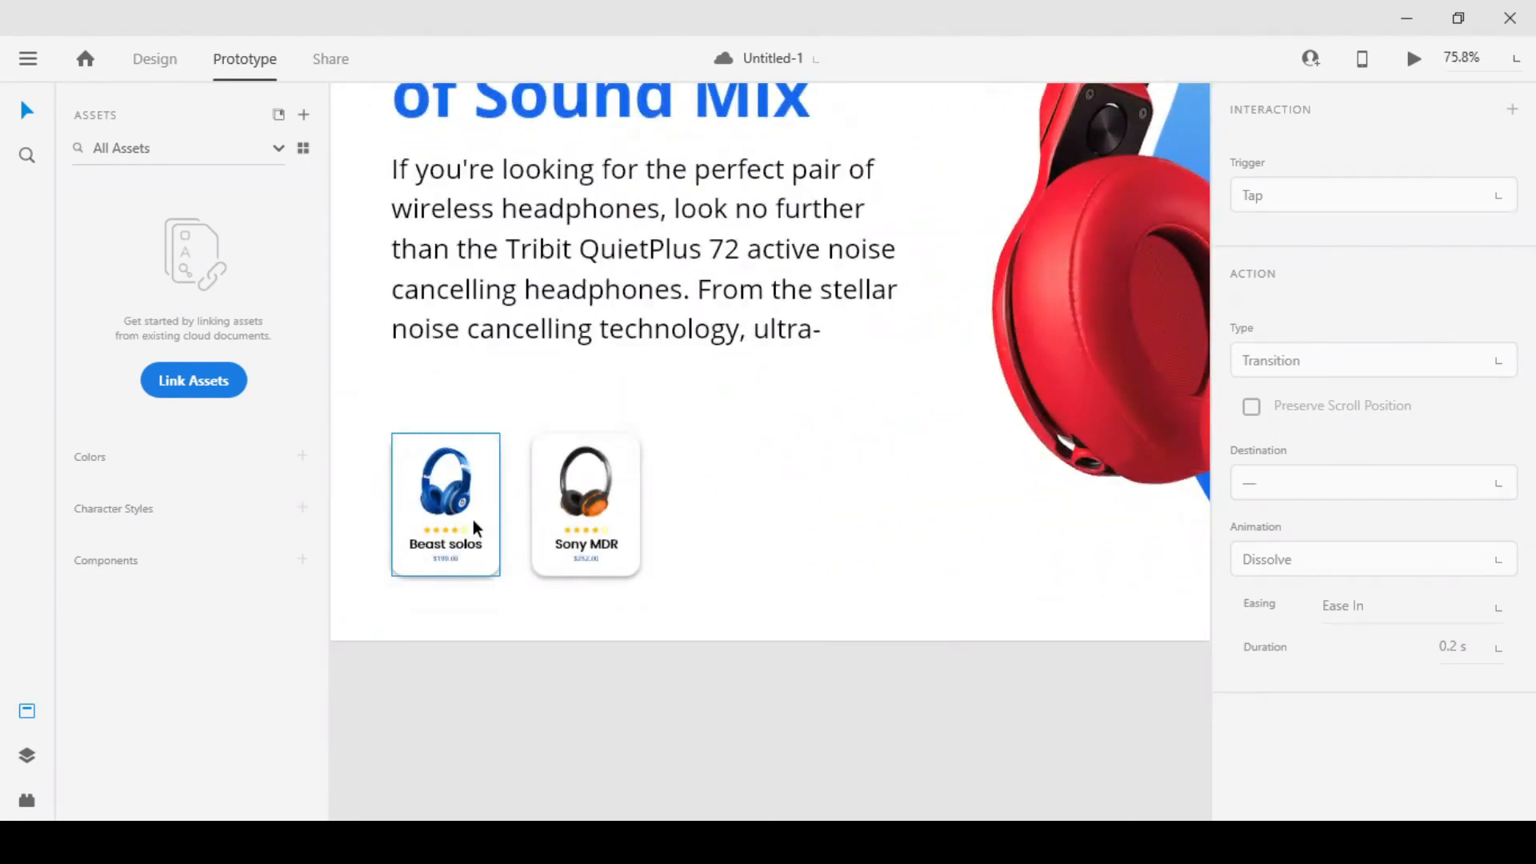
pyautogui.scroll(-3, 472, 519)
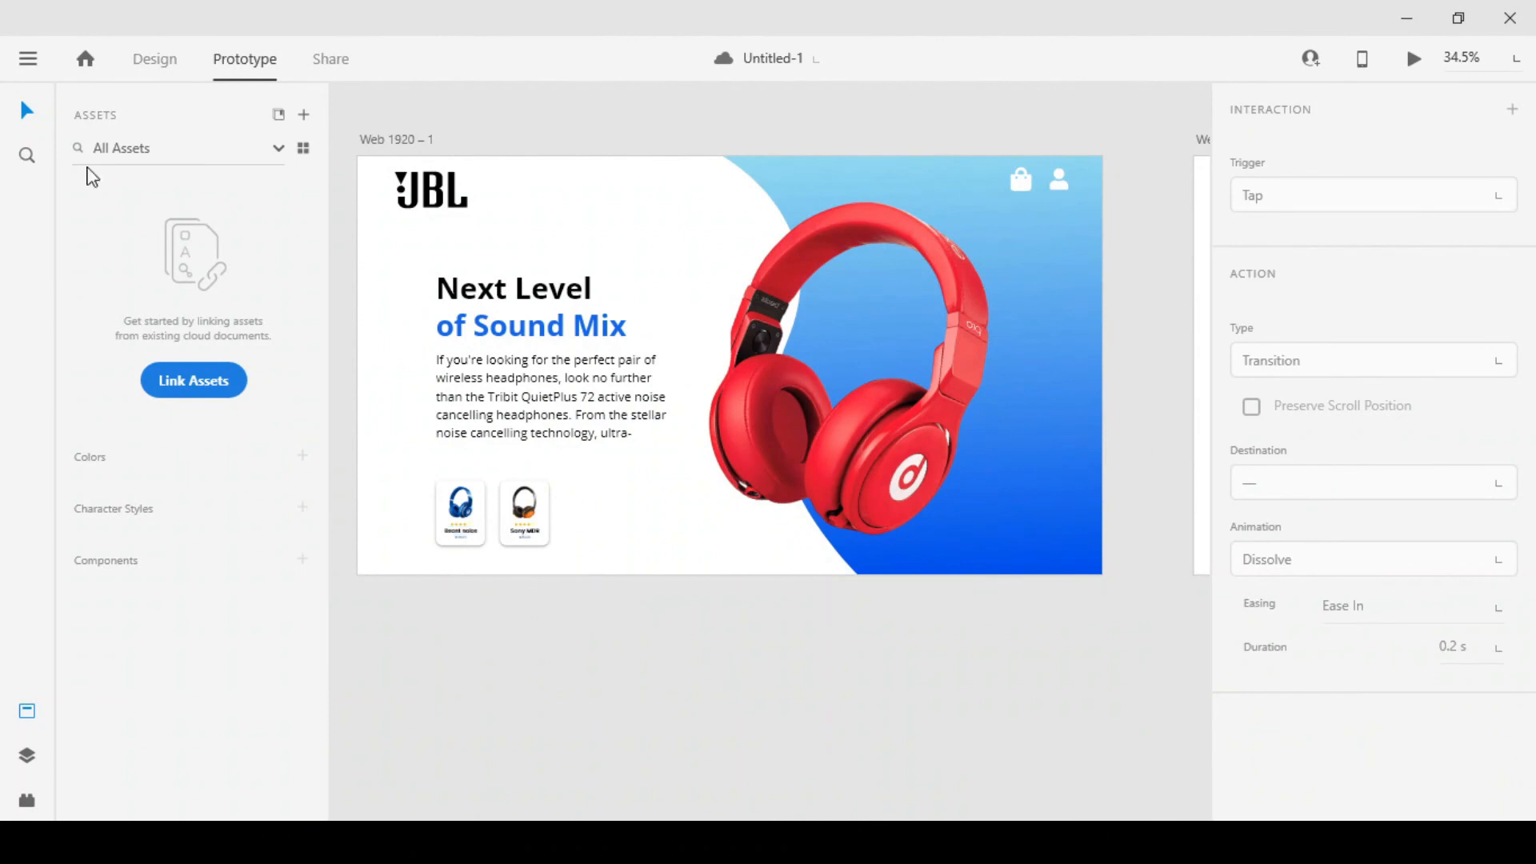
pyautogui.click(144, 59)
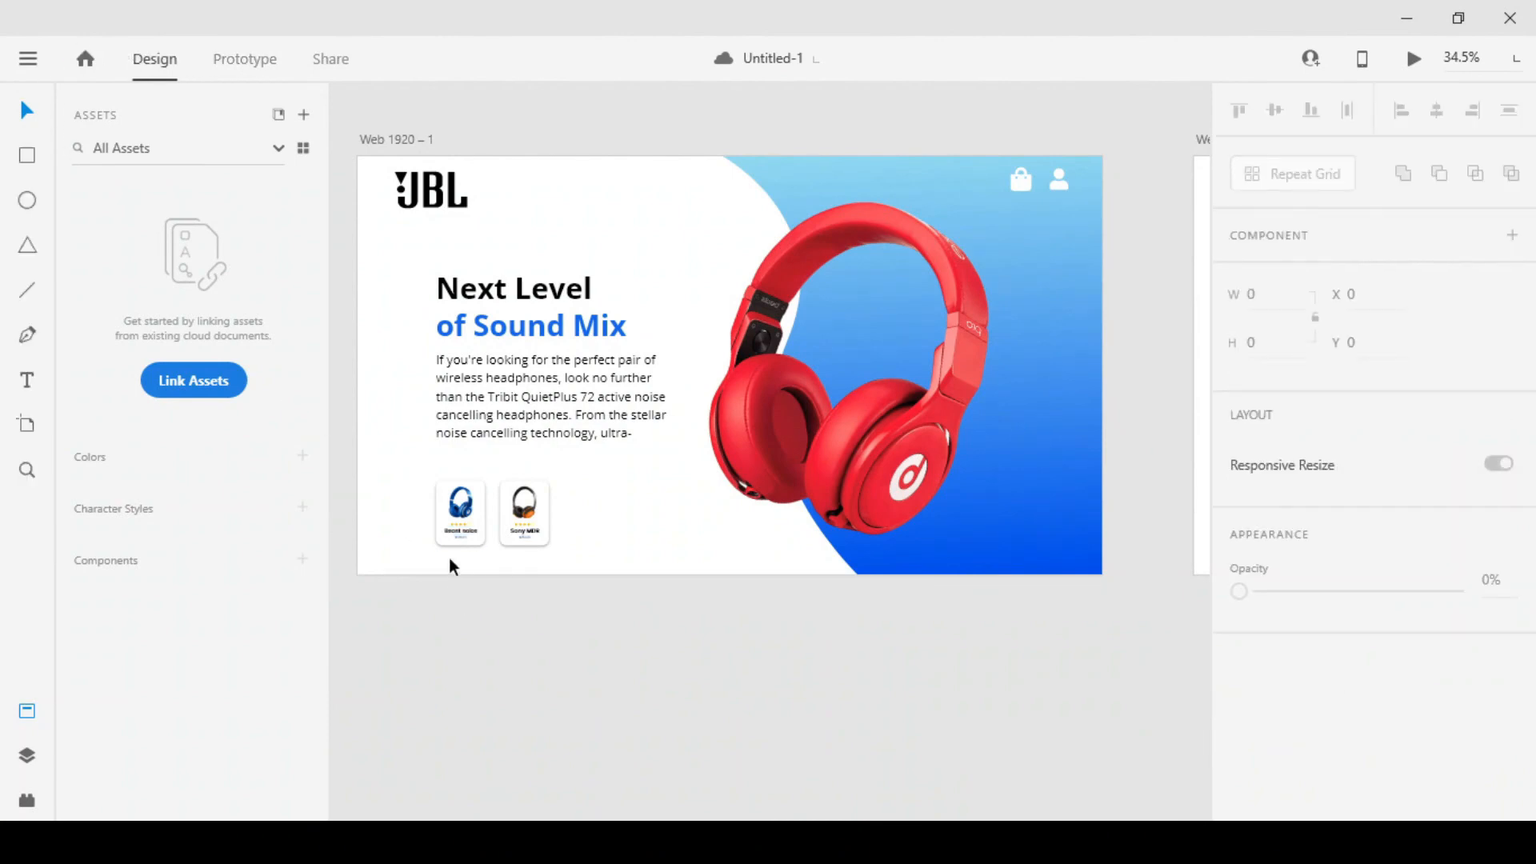
# Group the elements of the Beast solos card and those of the Sony MDR card on the first artboard
pyautogui.scroll(4, 450, 552)
pyautogui.click(457, 410)
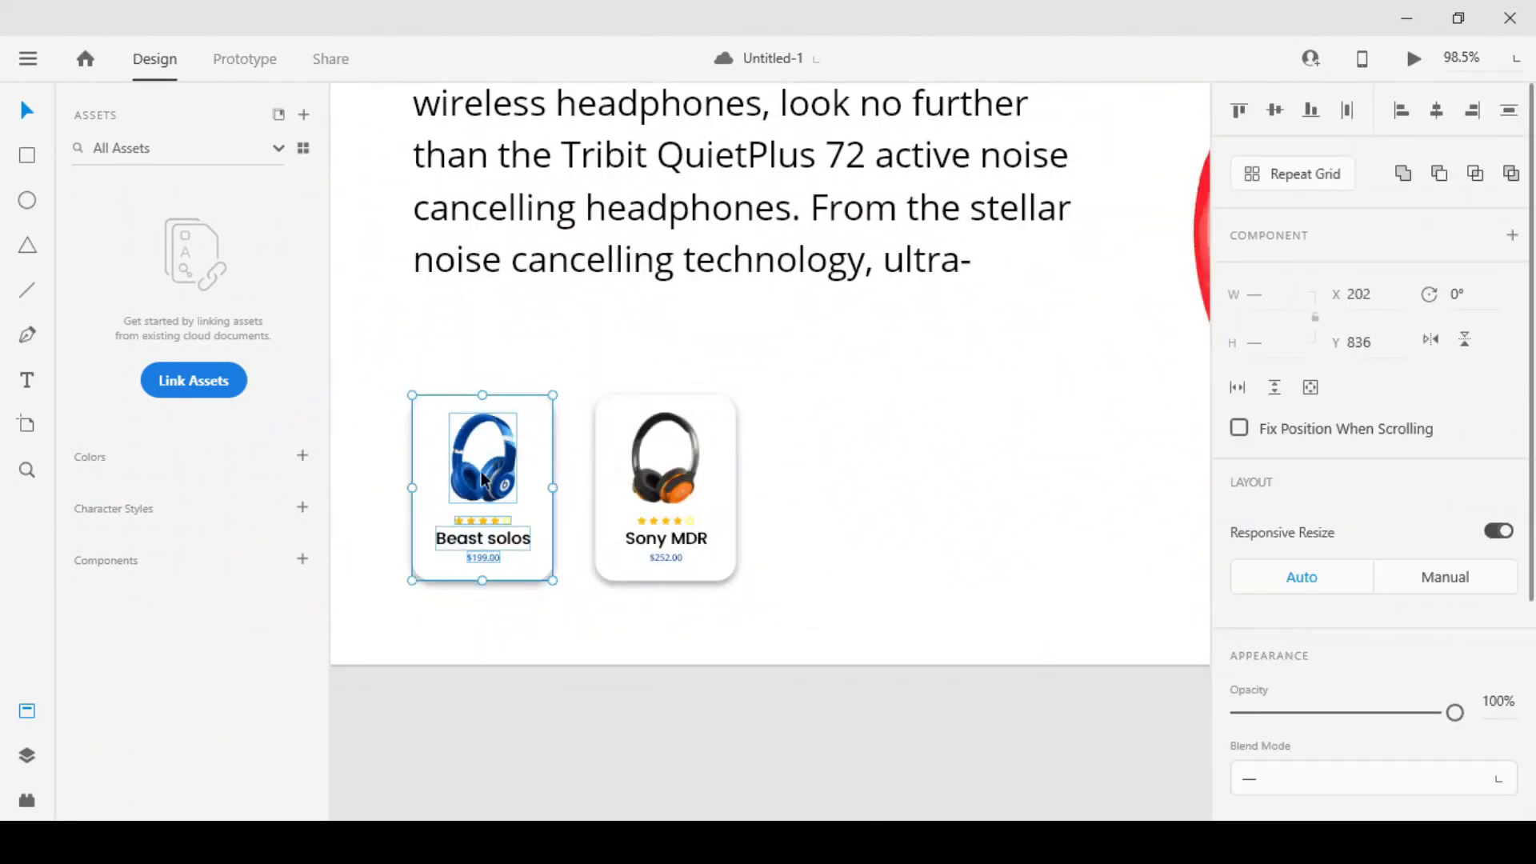
pyautogui.click(616, 601)
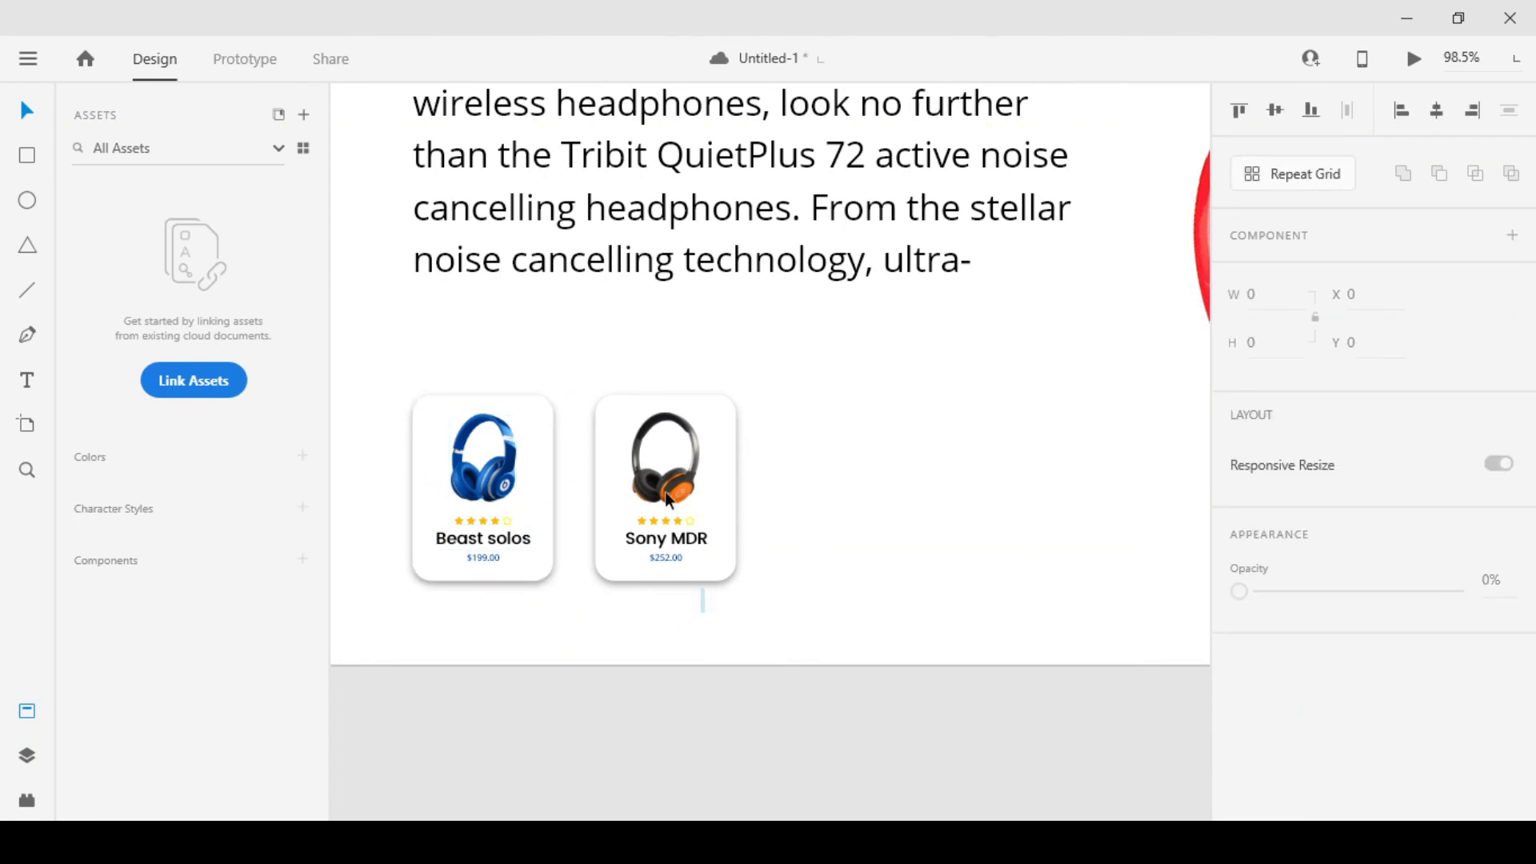
pyautogui.click(640, 435)
pyautogui.click(830, 468)
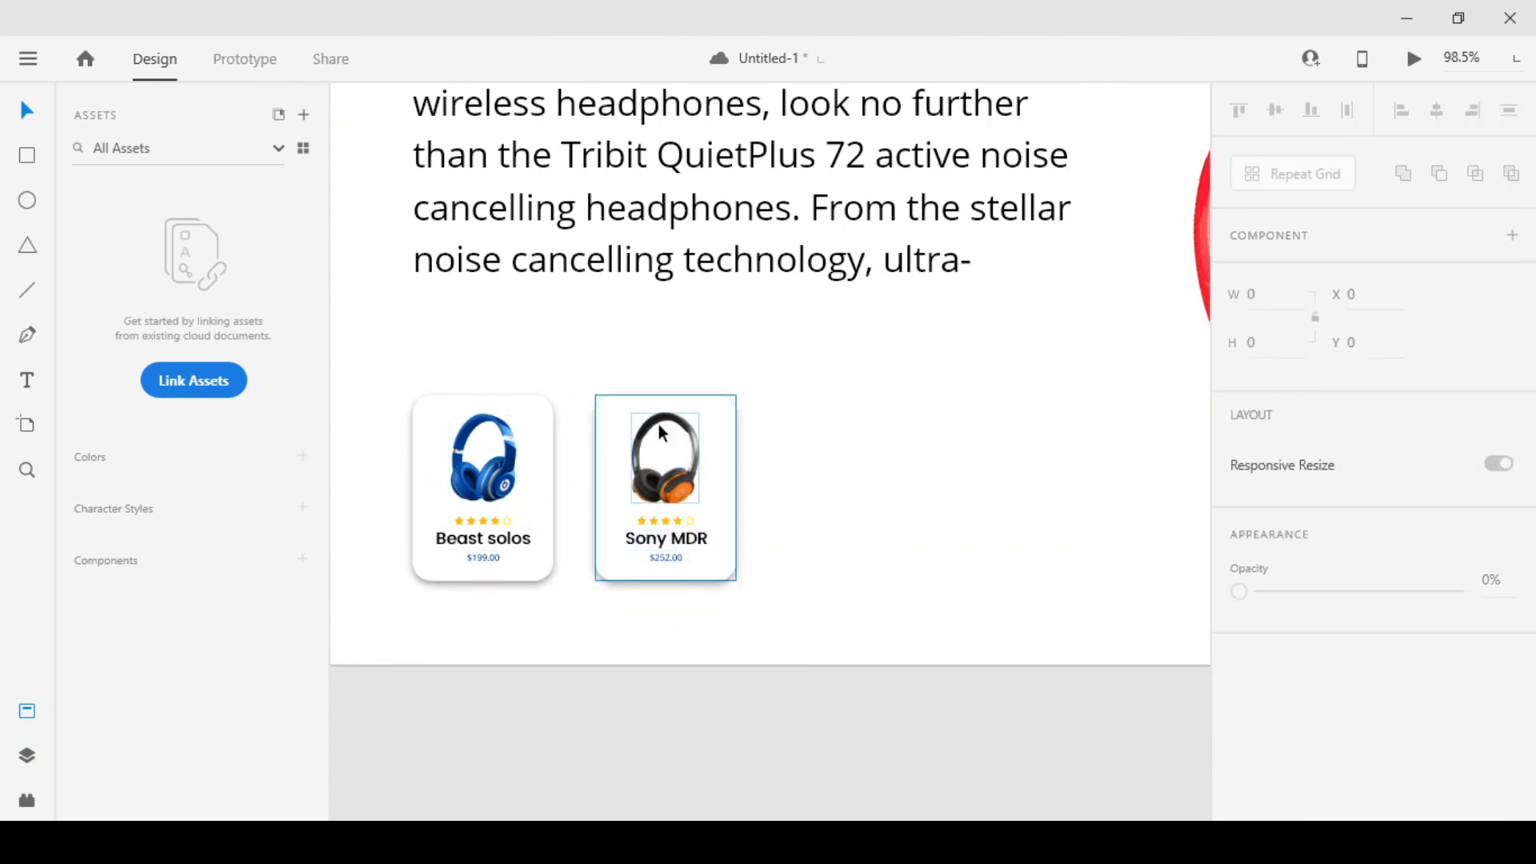
# Group the elements of the Beast solos card and those of the Sony MDR card on the second artboard
pyautogui.scroll(-3, 659, 425)
pyautogui.moveTo(1192, 401); pyautogui.dragTo(456, 422)
pyautogui.scroll(3, 648, 529)
pyautogui.click(577, 366)
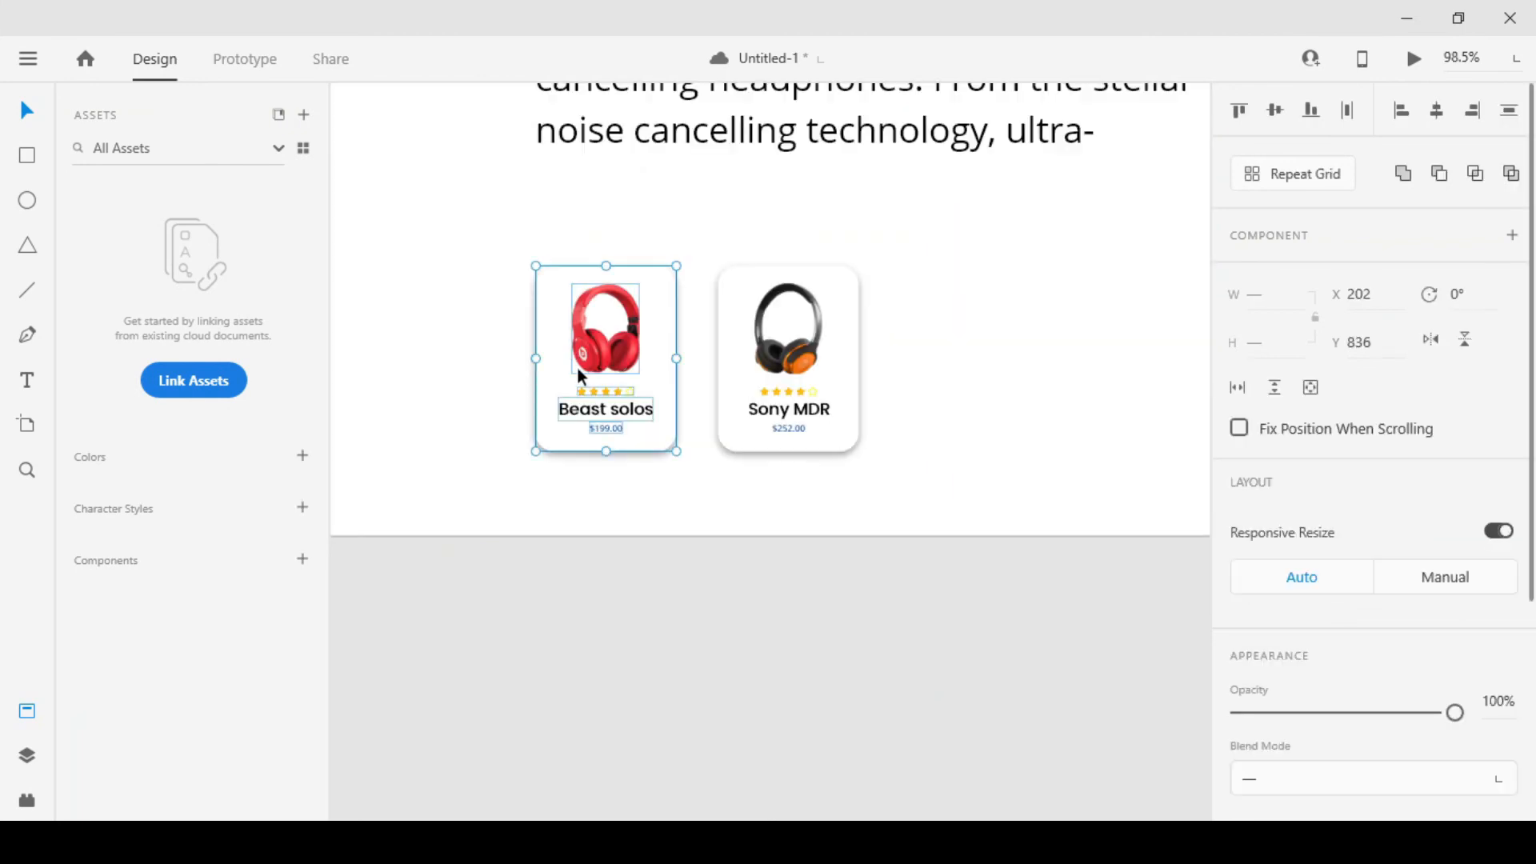
pyautogui.click(753, 330)
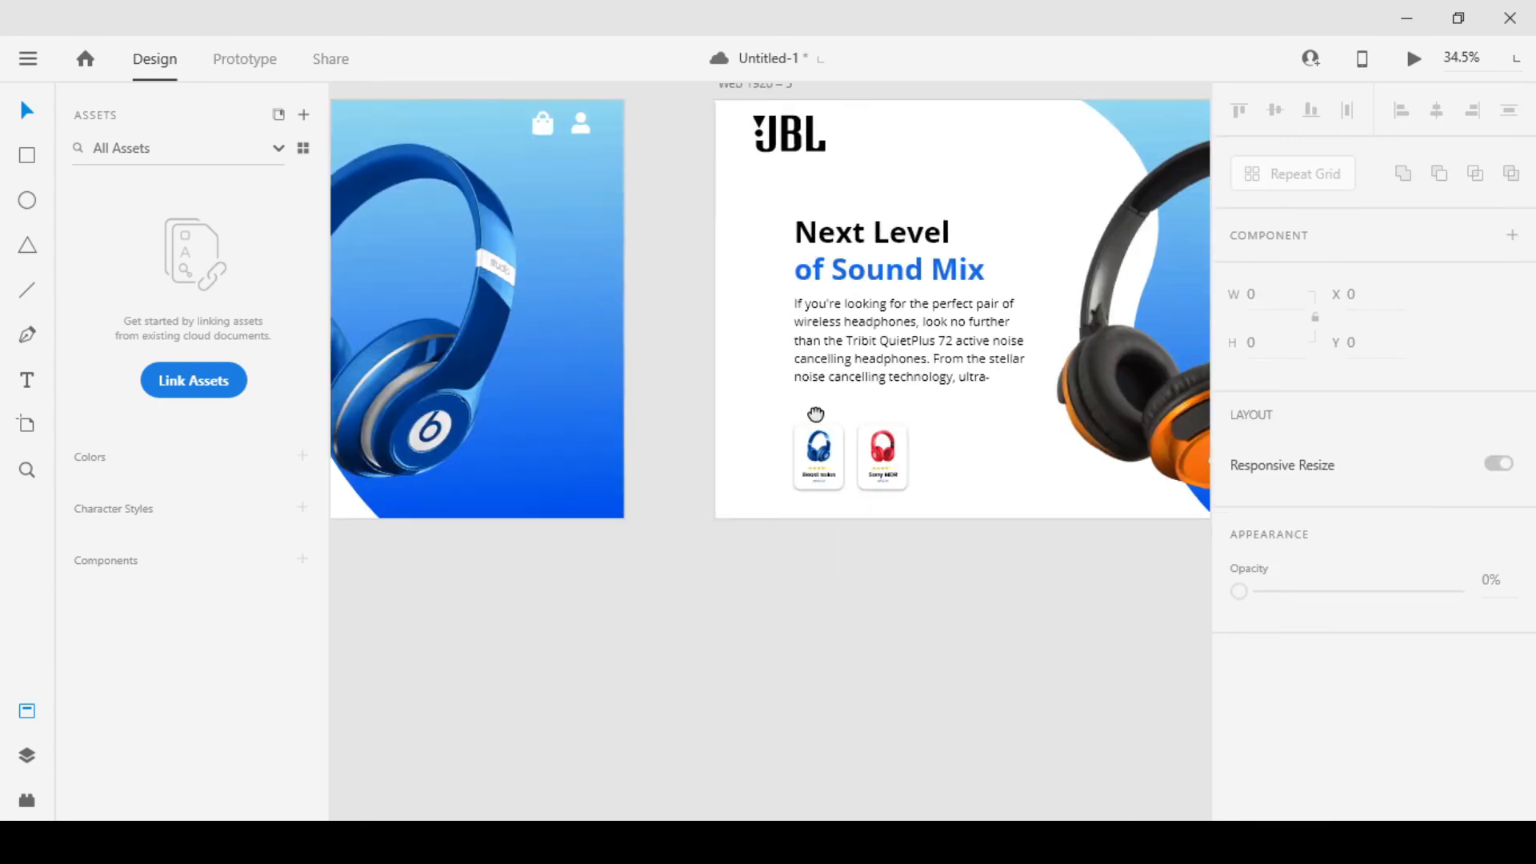
pyautogui.moveTo(815, 414); pyautogui.dragTo(1375, 379)
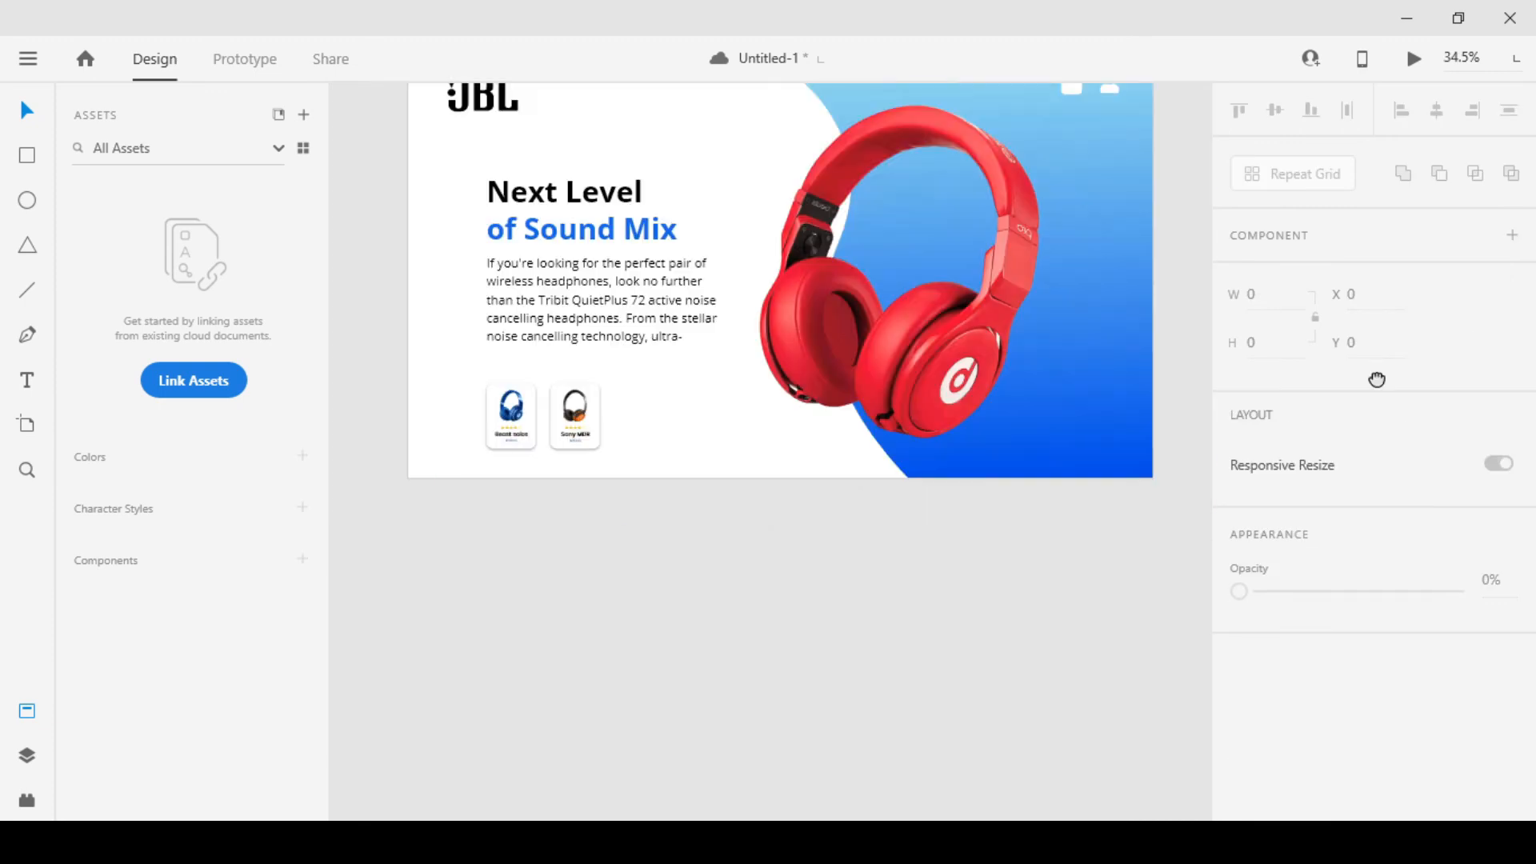
pyautogui.moveTo(1155, 377); pyautogui.dragTo(751, 413)
pyautogui.scroll(-3, 919, 401)
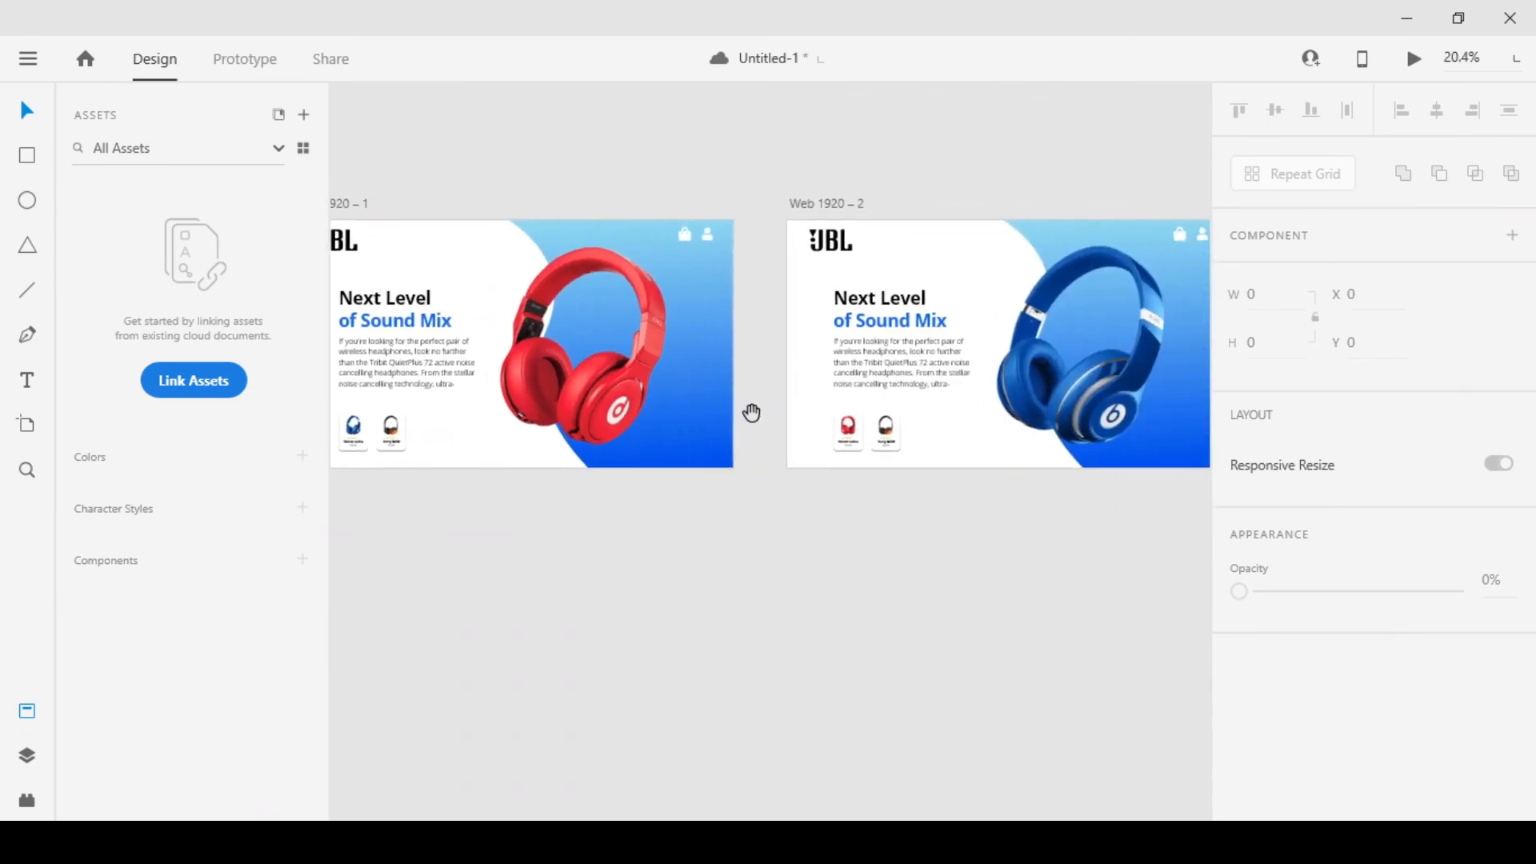
# Group the elements of the Beast solos card and those of the Sony MDR card on the third artboard
pyautogui.hscroll(5, 780, 425)
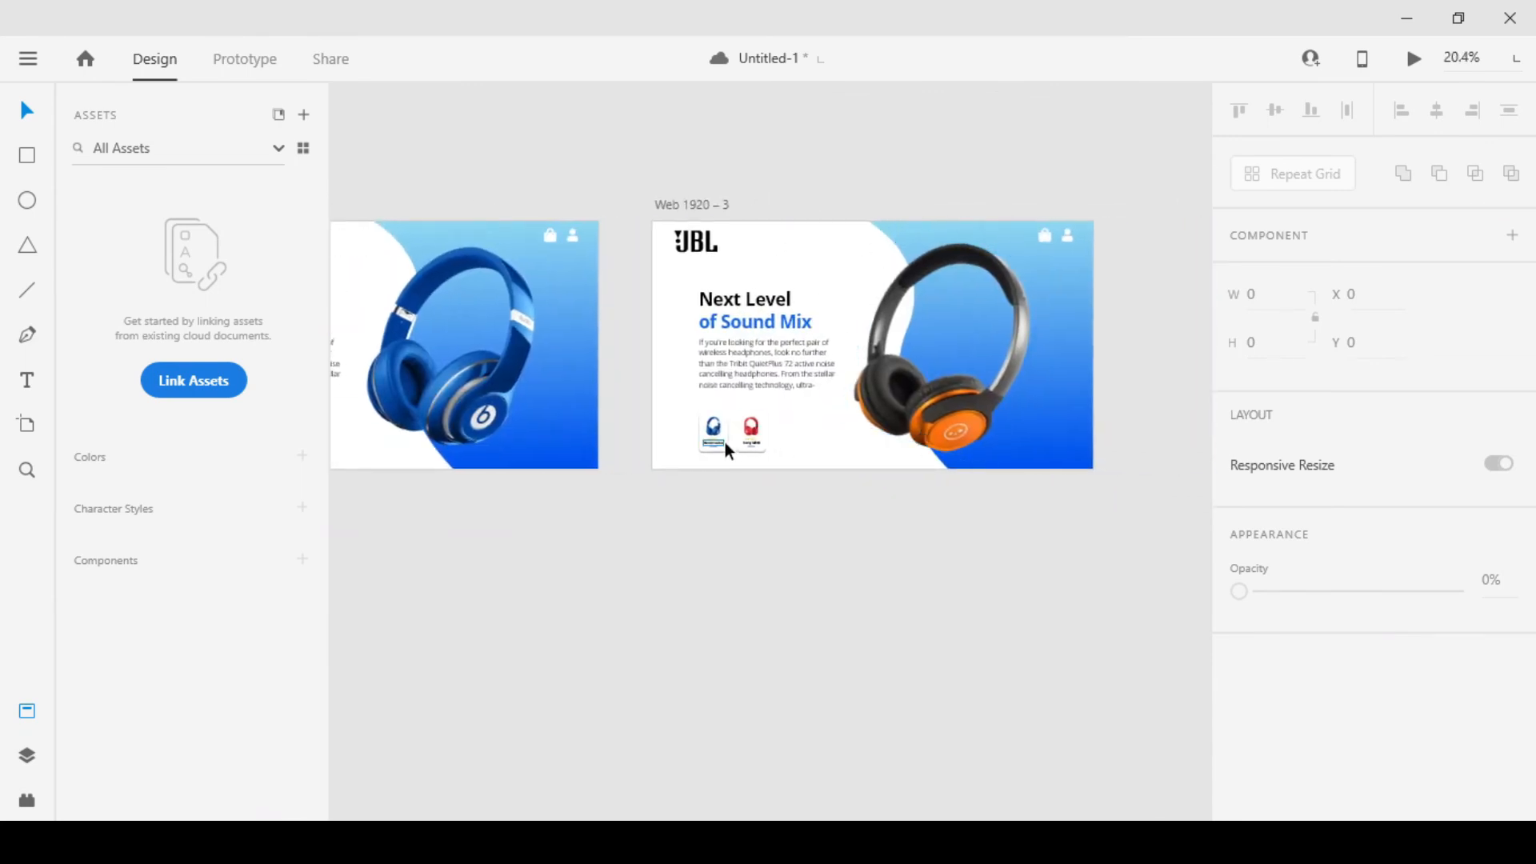
pyautogui.scroll(5, 725, 441)
pyautogui.click(602, 267)
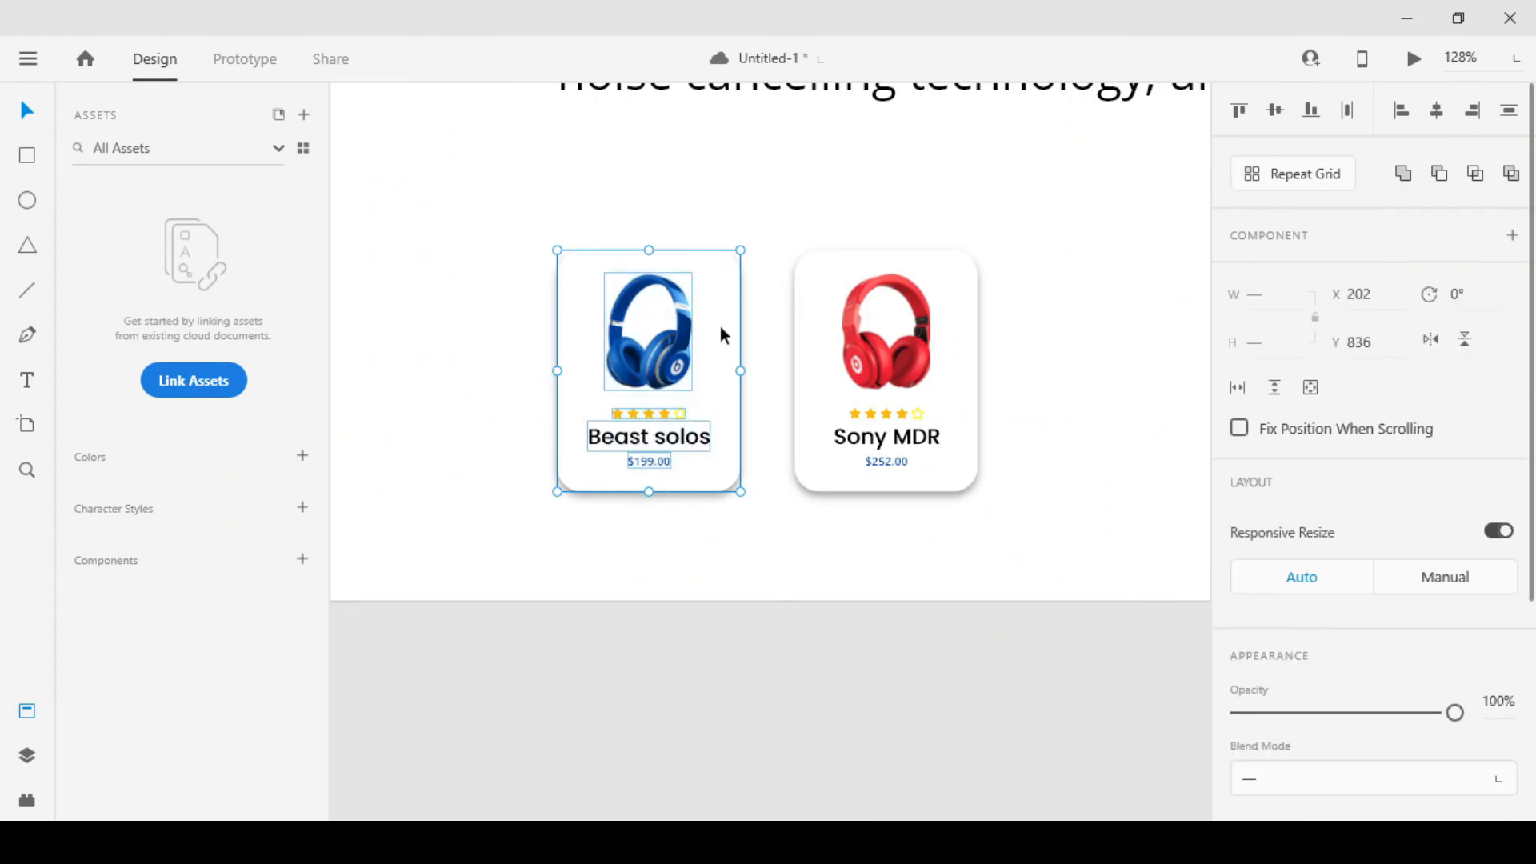
pyautogui.moveTo(976, 518); pyautogui.dragTo(825, 315)
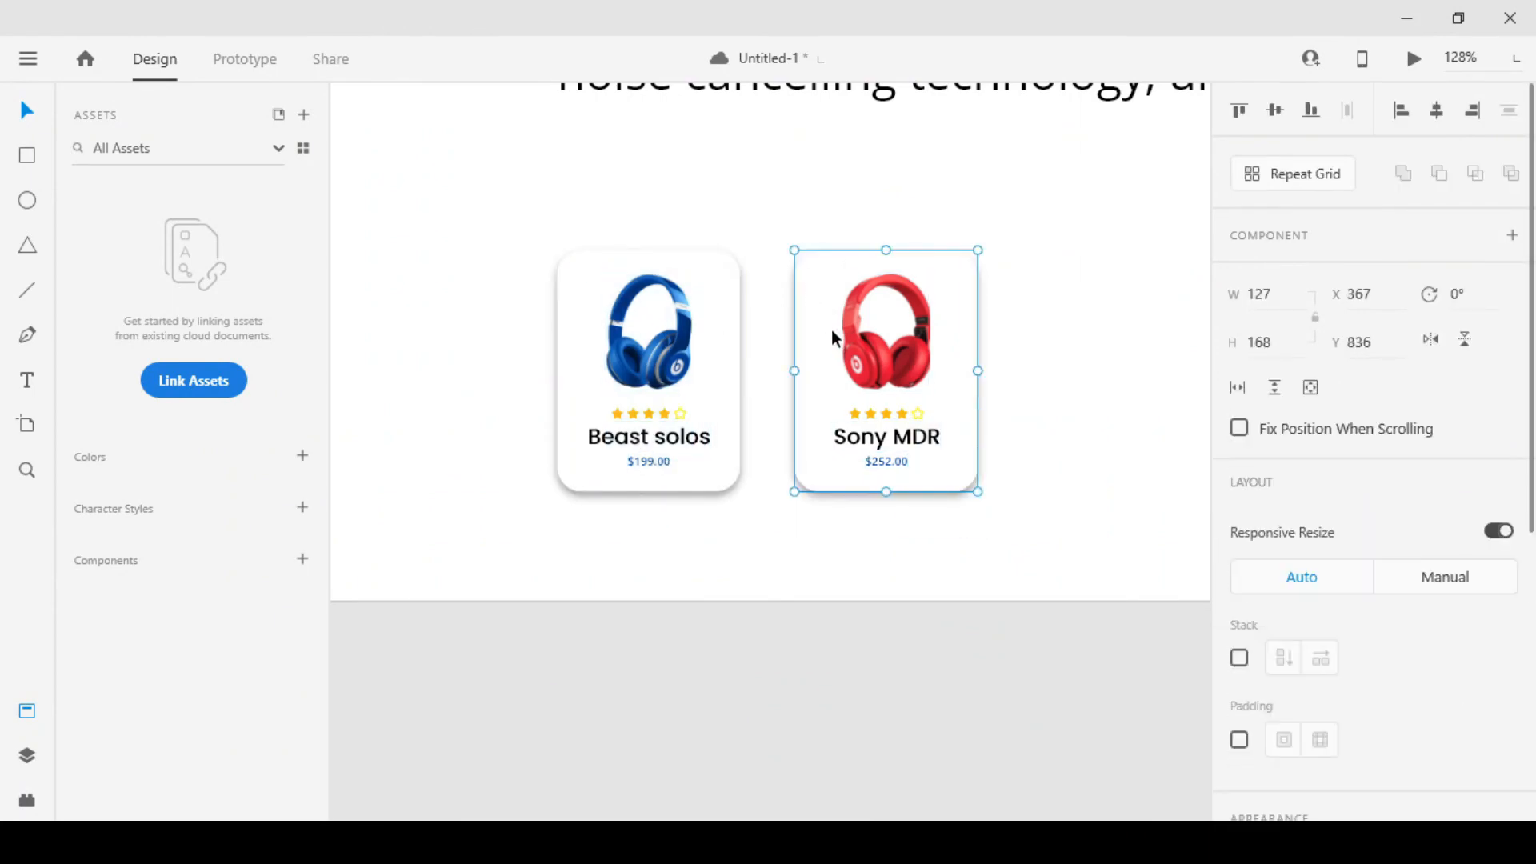
pyautogui.scroll(-6, 832, 330)
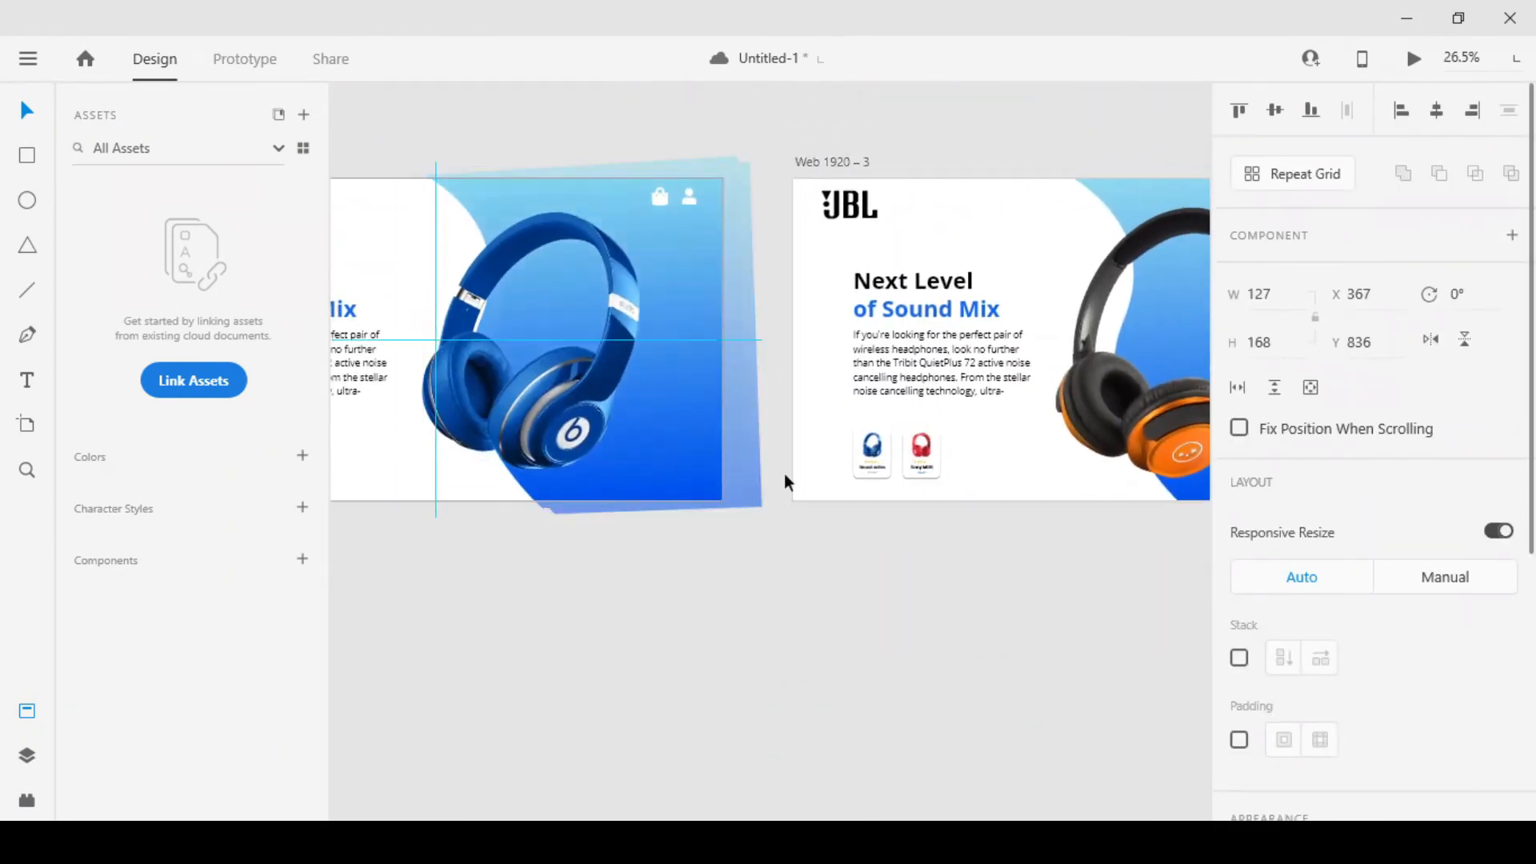
# Review the headphones and product cards across all three artboards
pyautogui.moveTo(784, 473); pyautogui.dragTo(800, 486)
pyautogui.hotkey('ctrl', 'z')
pyautogui.scroll(-3, 833, 515)
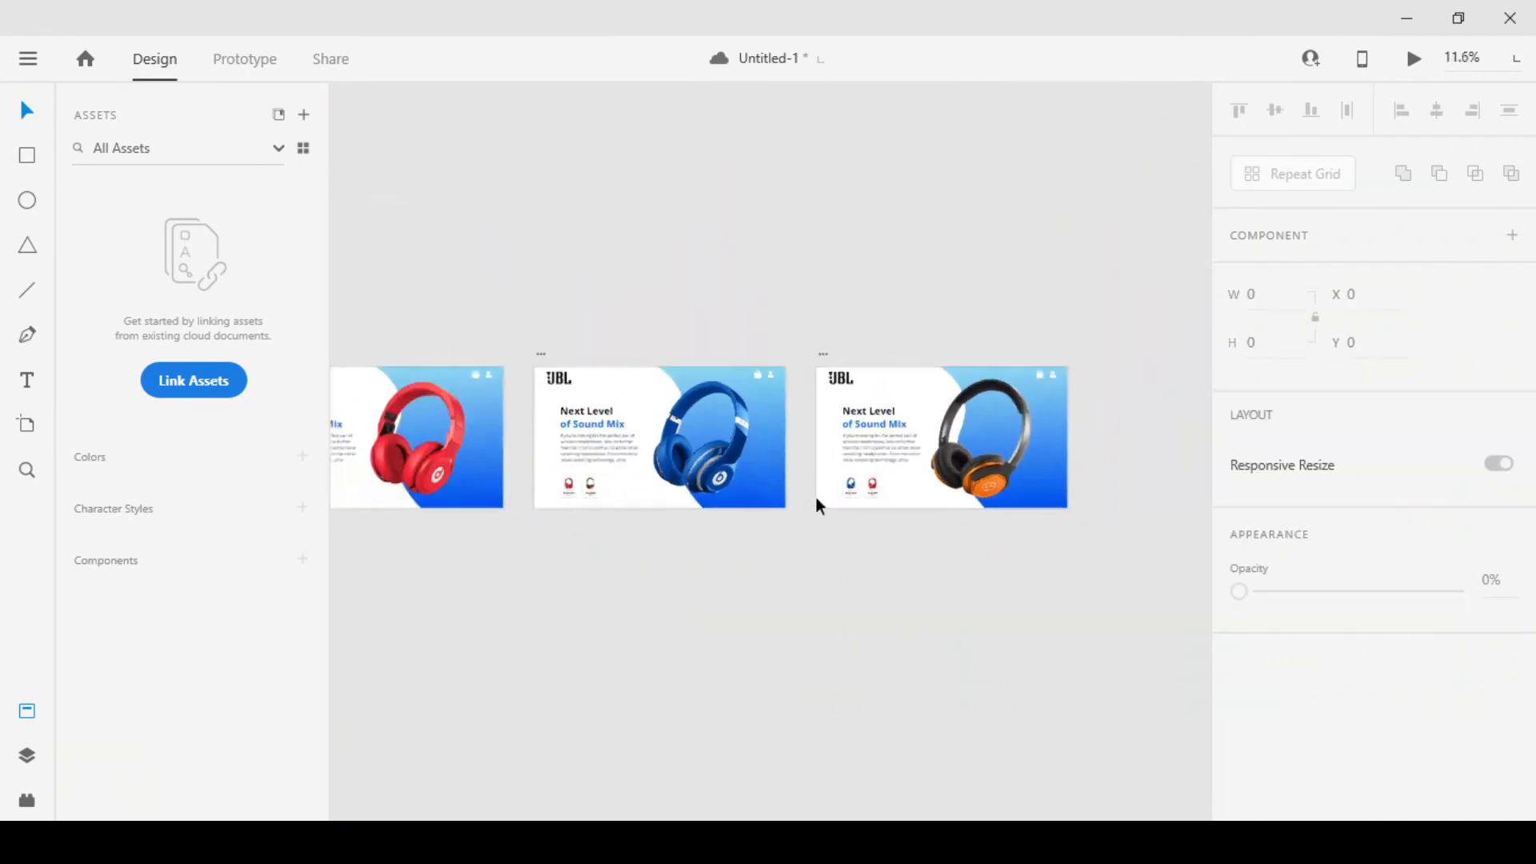
pyautogui.scroll(2, 756, 491)
pyautogui.moveTo(782, 528); pyautogui.dragTo(853, 490)
pyautogui.scroll(-1, 852, 484)
pyautogui.scroll(-1, 844, 486)
pyautogui.scroll(2, 843, 486)
pyautogui.scroll(3, 458, 523)
pyautogui.moveTo(458, 523); pyautogui.dragTo(769, 538)
pyautogui.scroll(-1, 747, 517)
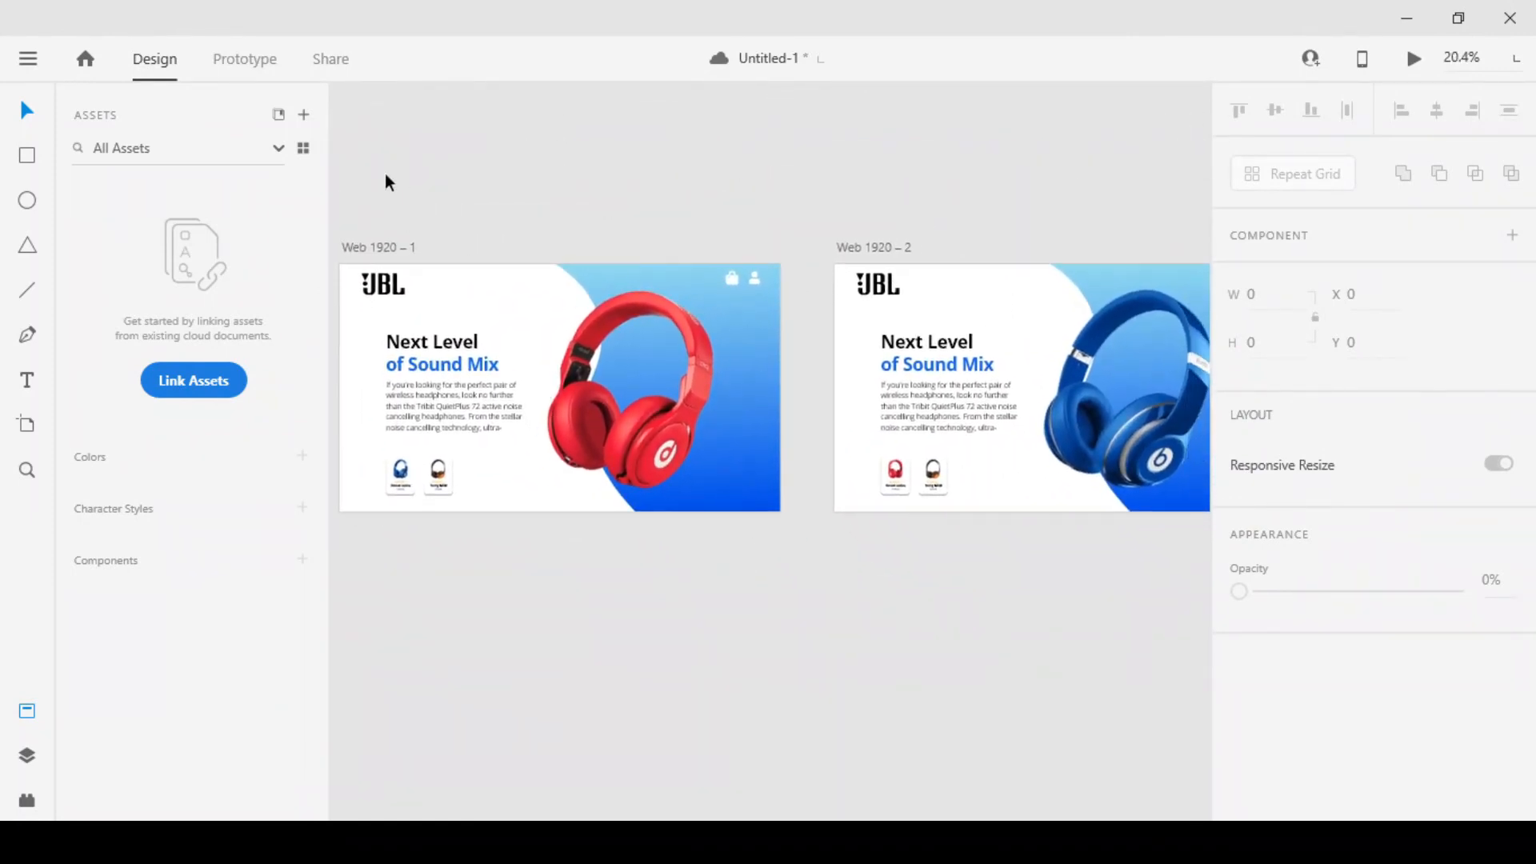
# Switch to prototyping and link the Beast solos card on the first artboard to Web 1920 – 2
pyautogui.click(240, 58)
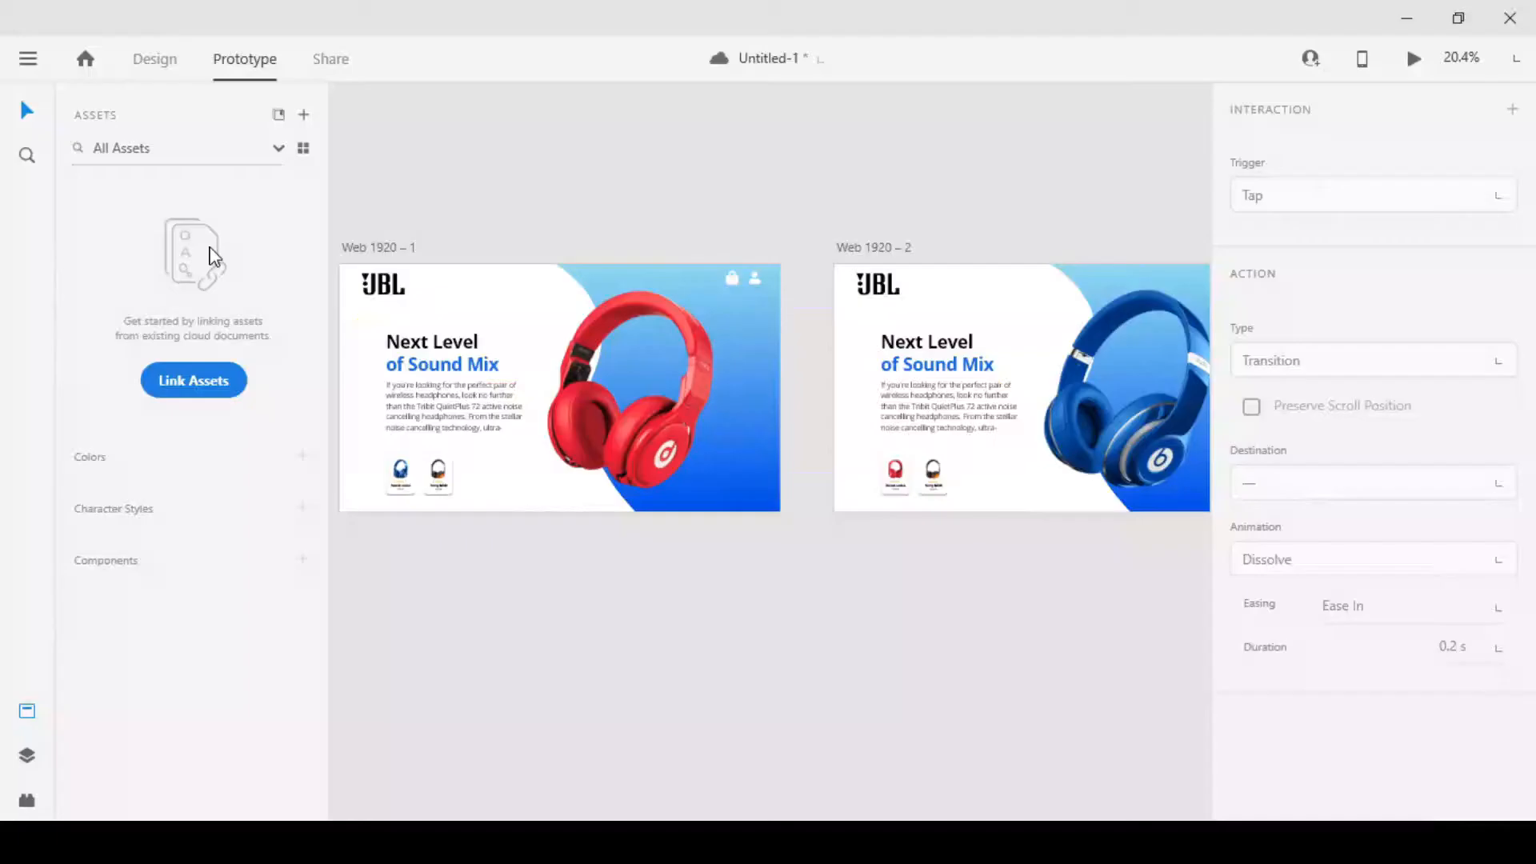
pyautogui.click(410, 475)
pyautogui.moveTo(414, 475); pyautogui.dragTo(925, 430)
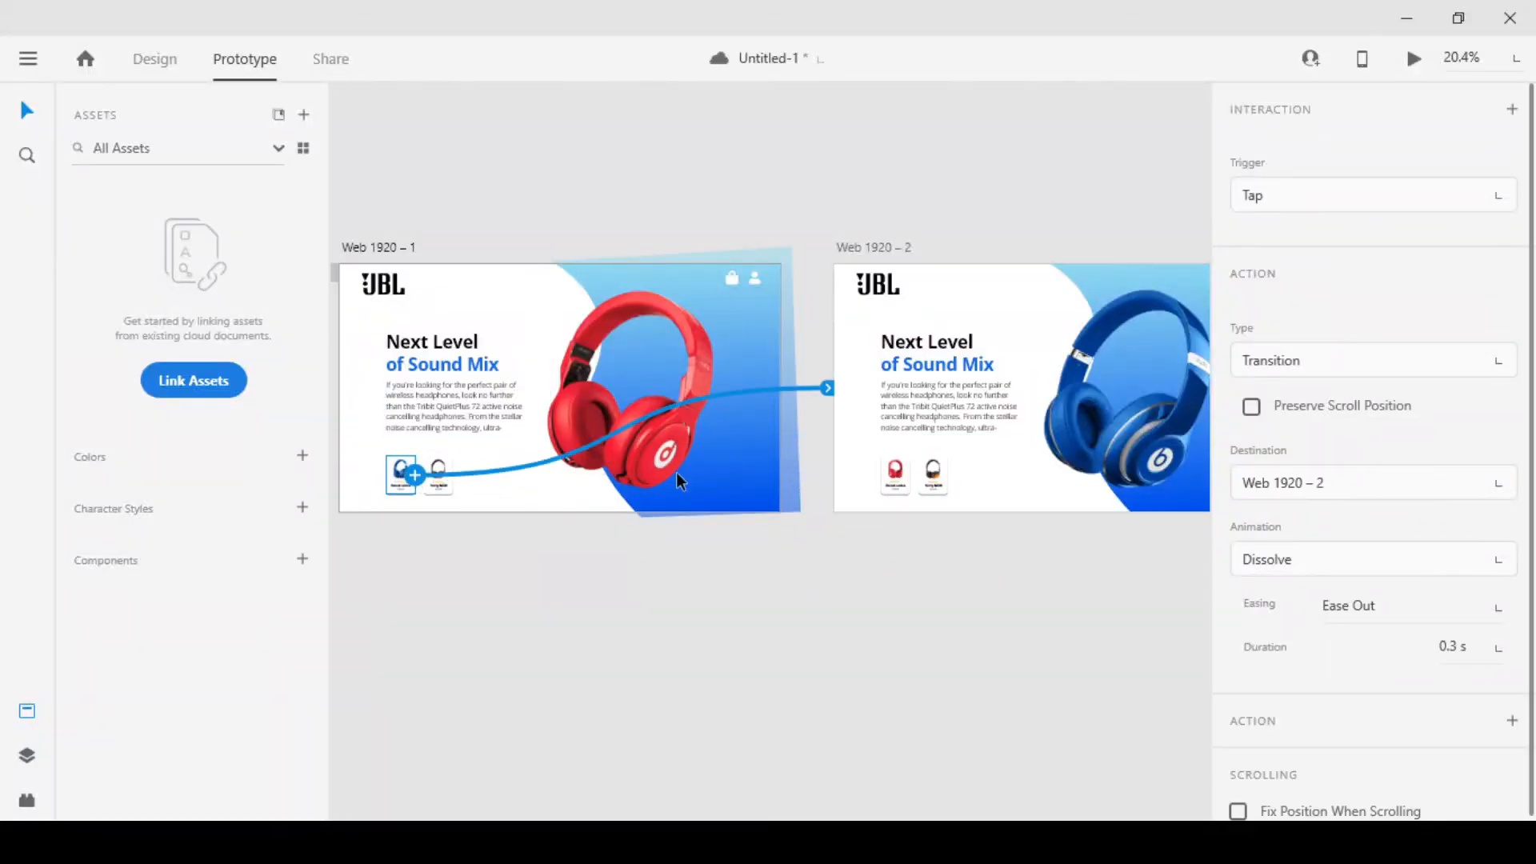
# Try to link the Sony MDR card on the first artboard to Web 1920 – 3
pyautogui.click(439, 486)
pyautogui.moveTo(764, 570); pyautogui.dragTo(623, 583)
pyautogui.scroll(-3, 538, 549)
pyautogui.moveTo(404, 513); pyautogui.dragTo(990, 501)
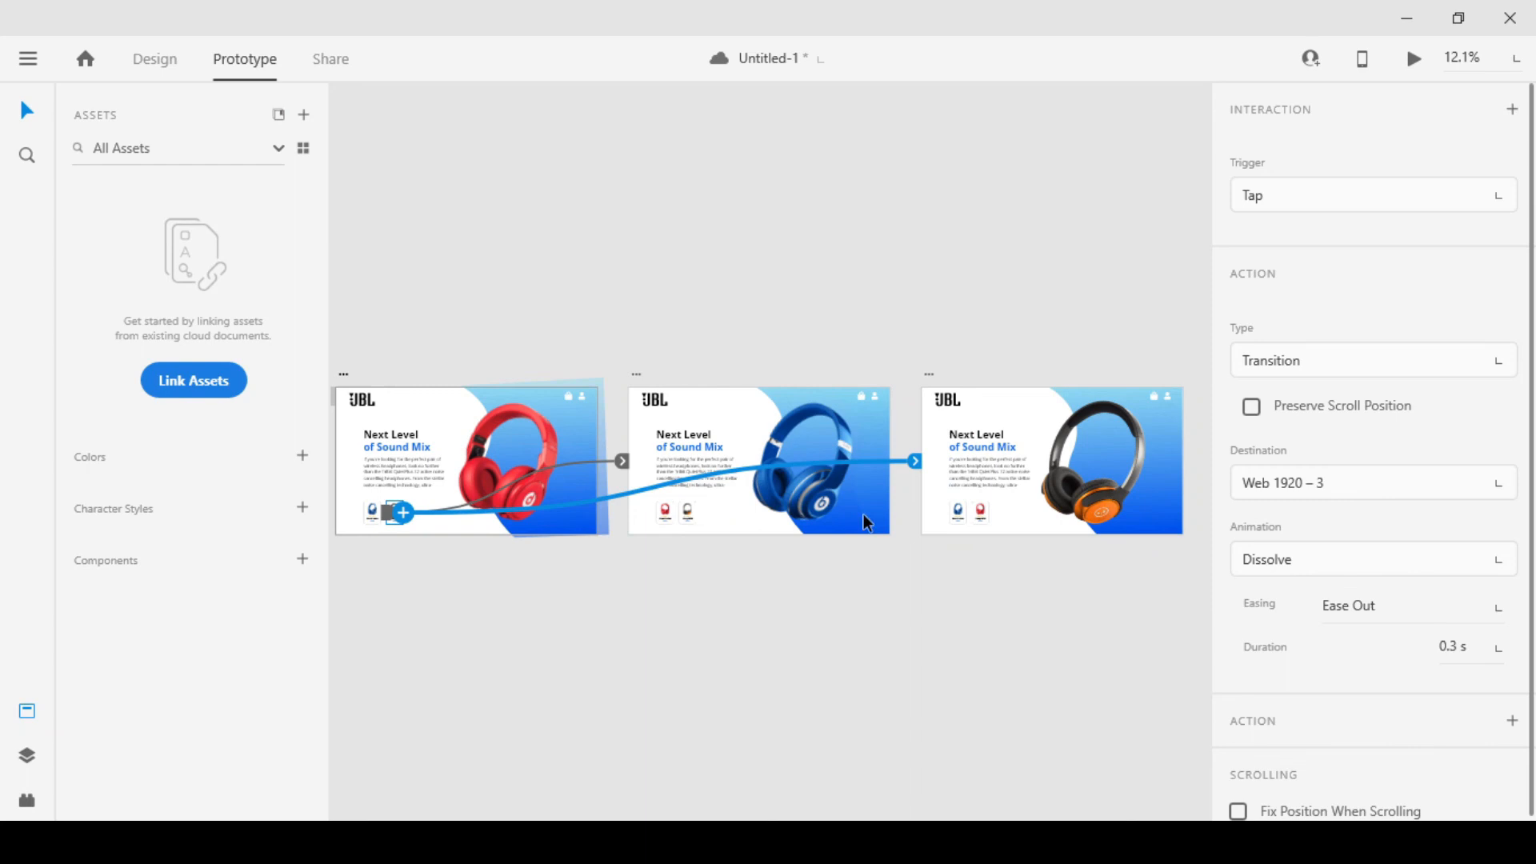
pyautogui.scroll(3, 584, 514)
pyautogui.hotkey('ctrl', 'z')
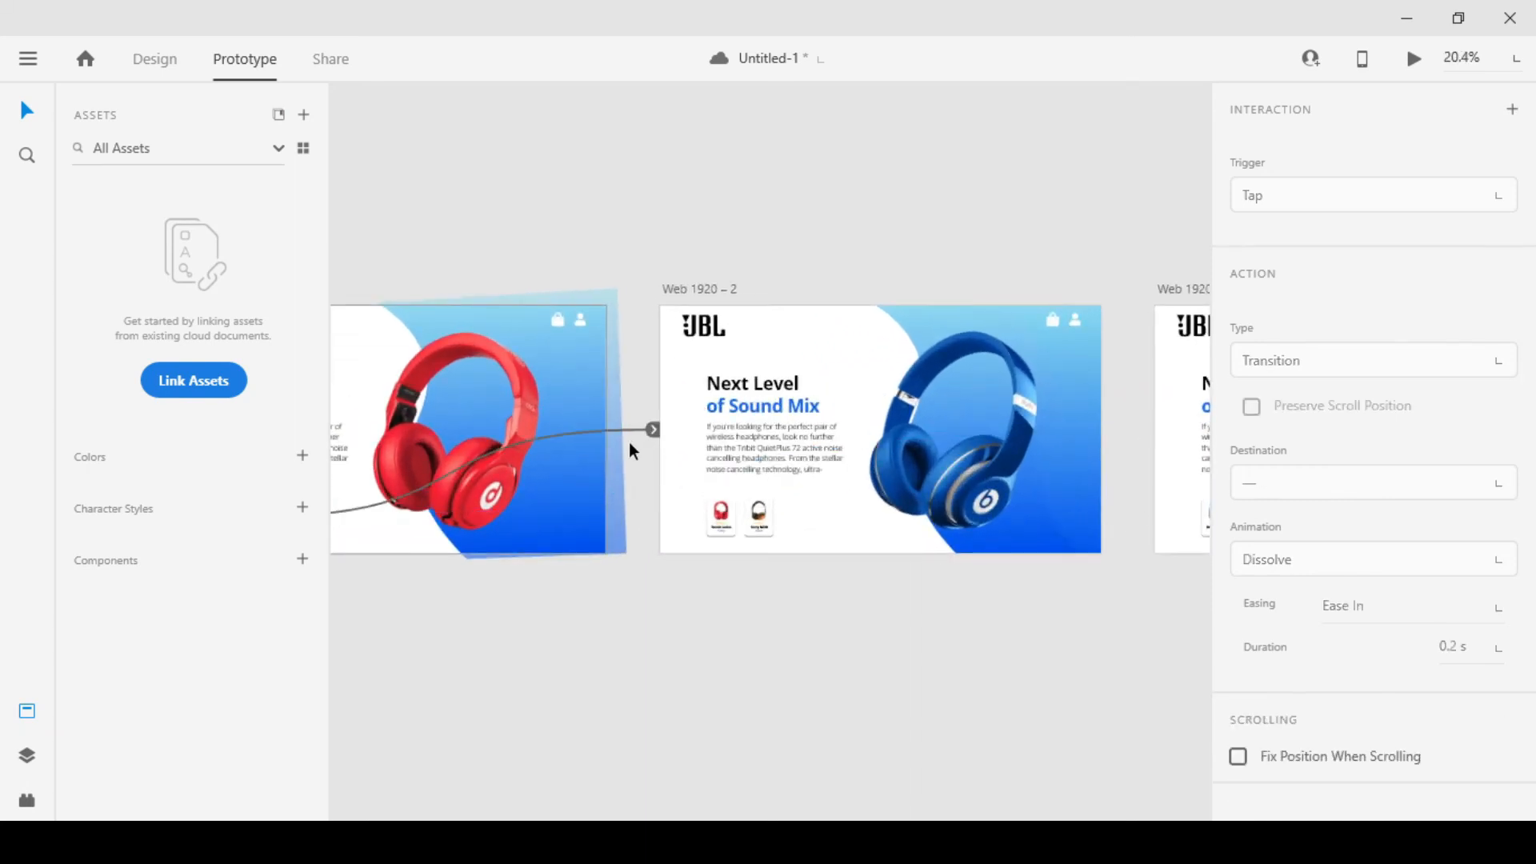
# Set the link from the first artboard to Web 1920 – 2 to Auto-Animate with Ease In-Out easing and a 1 s duration
pyautogui.moveTo(646, 424); pyautogui.dragTo(653, 426)
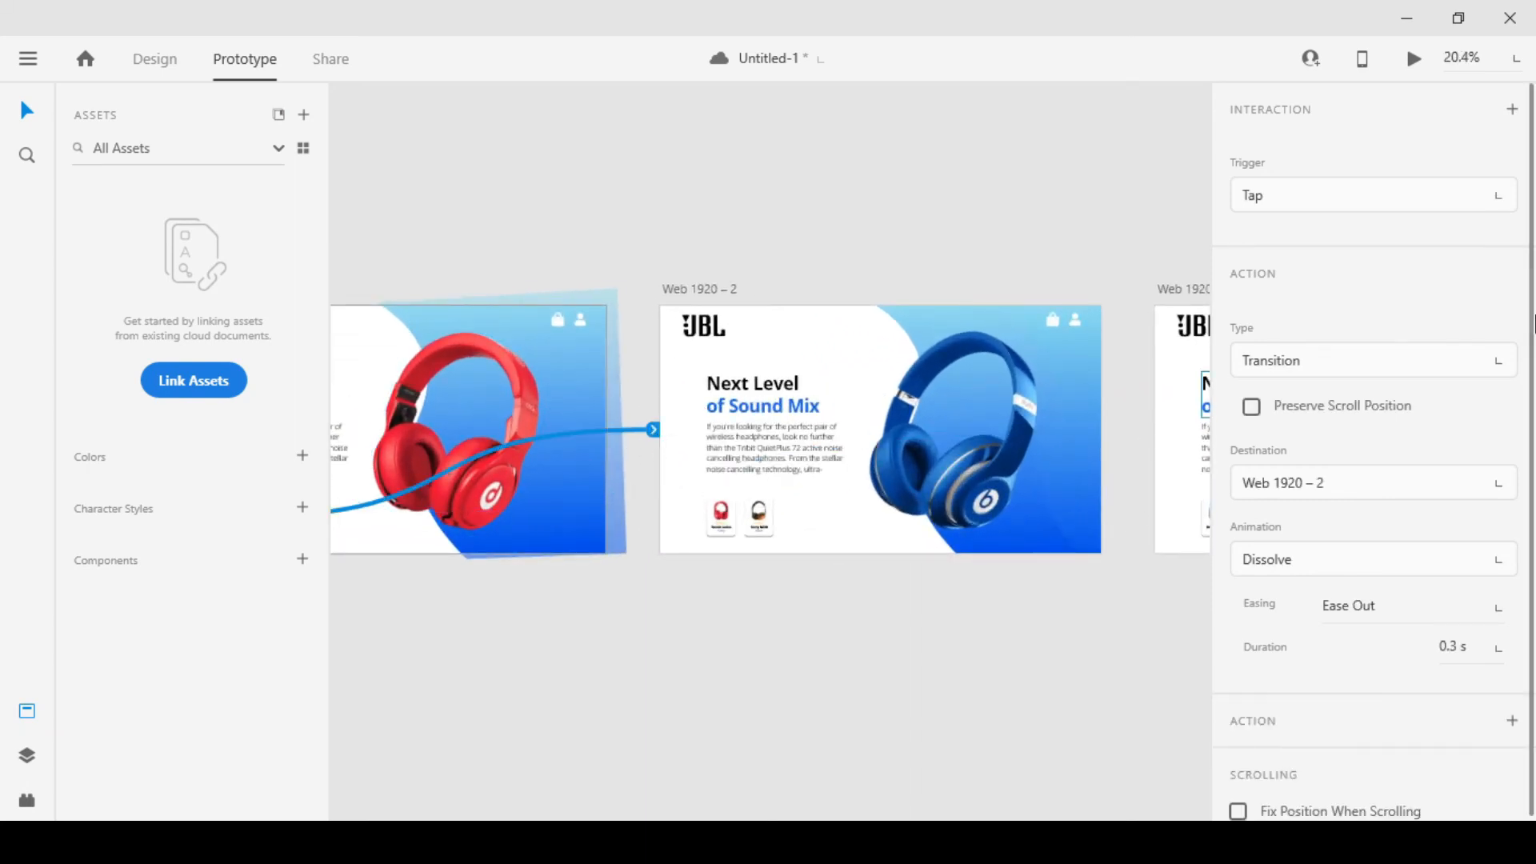
pyautogui.click(1304, 210)
pyautogui.click(1328, 160)
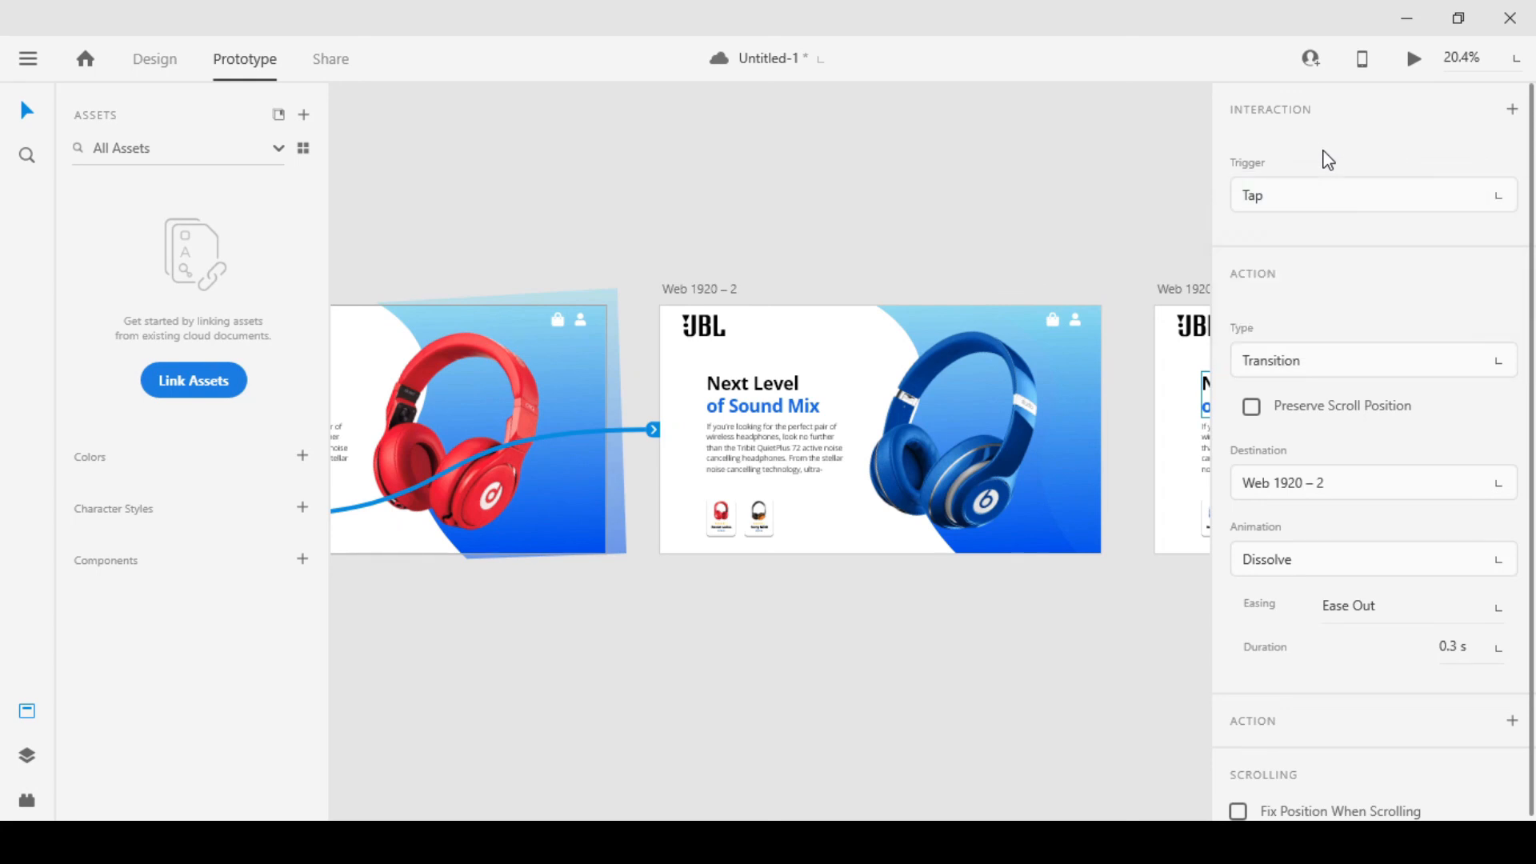
pyautogui.click(1360, 355)
pyautogui.click(1318, 373)
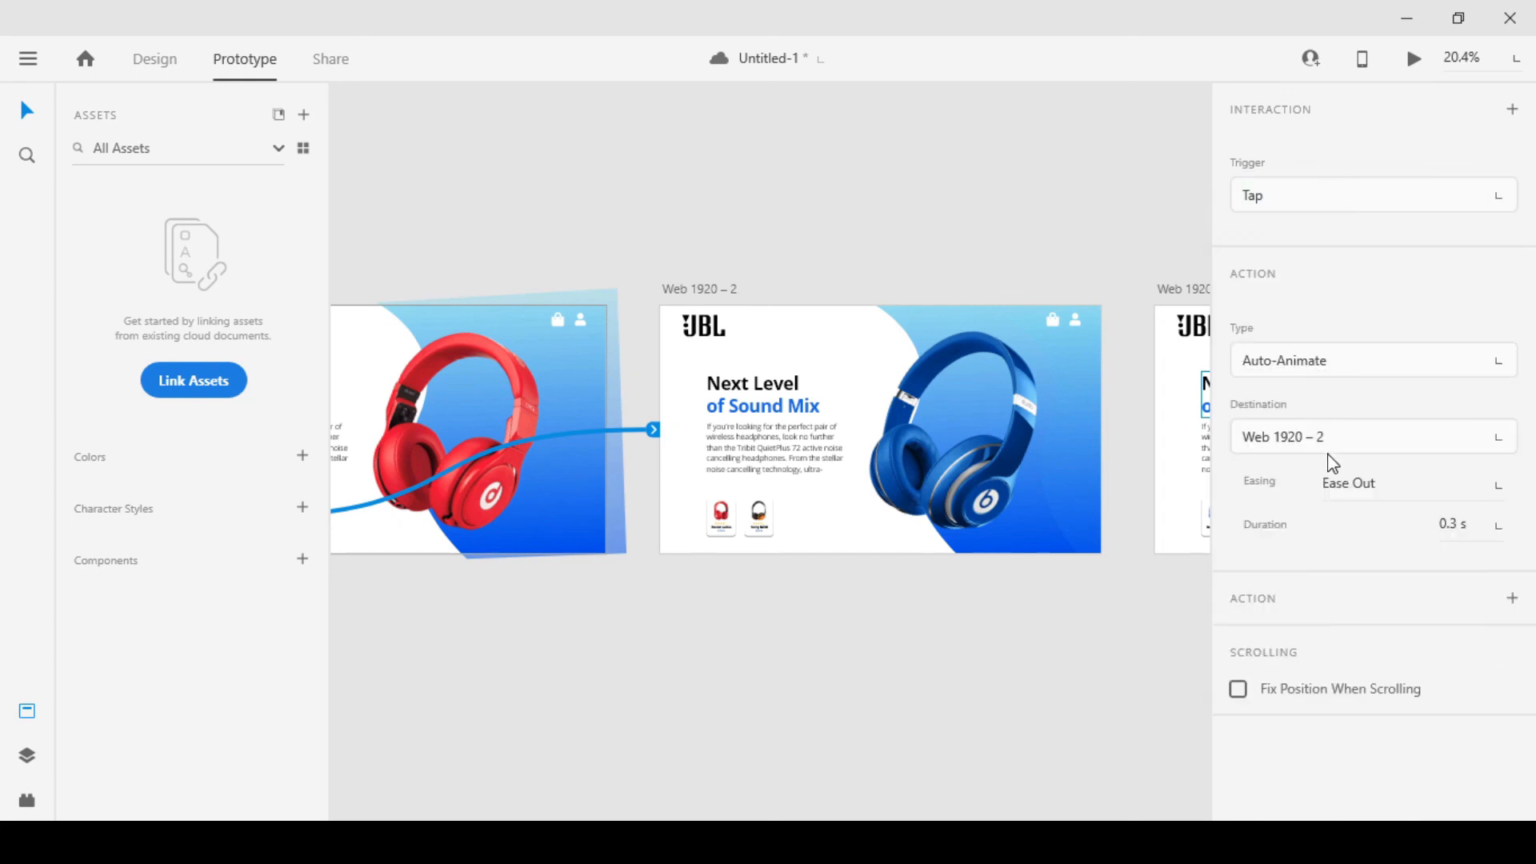
pyautogui.click(1502, 489)
pyautogui.click(1412, 584)
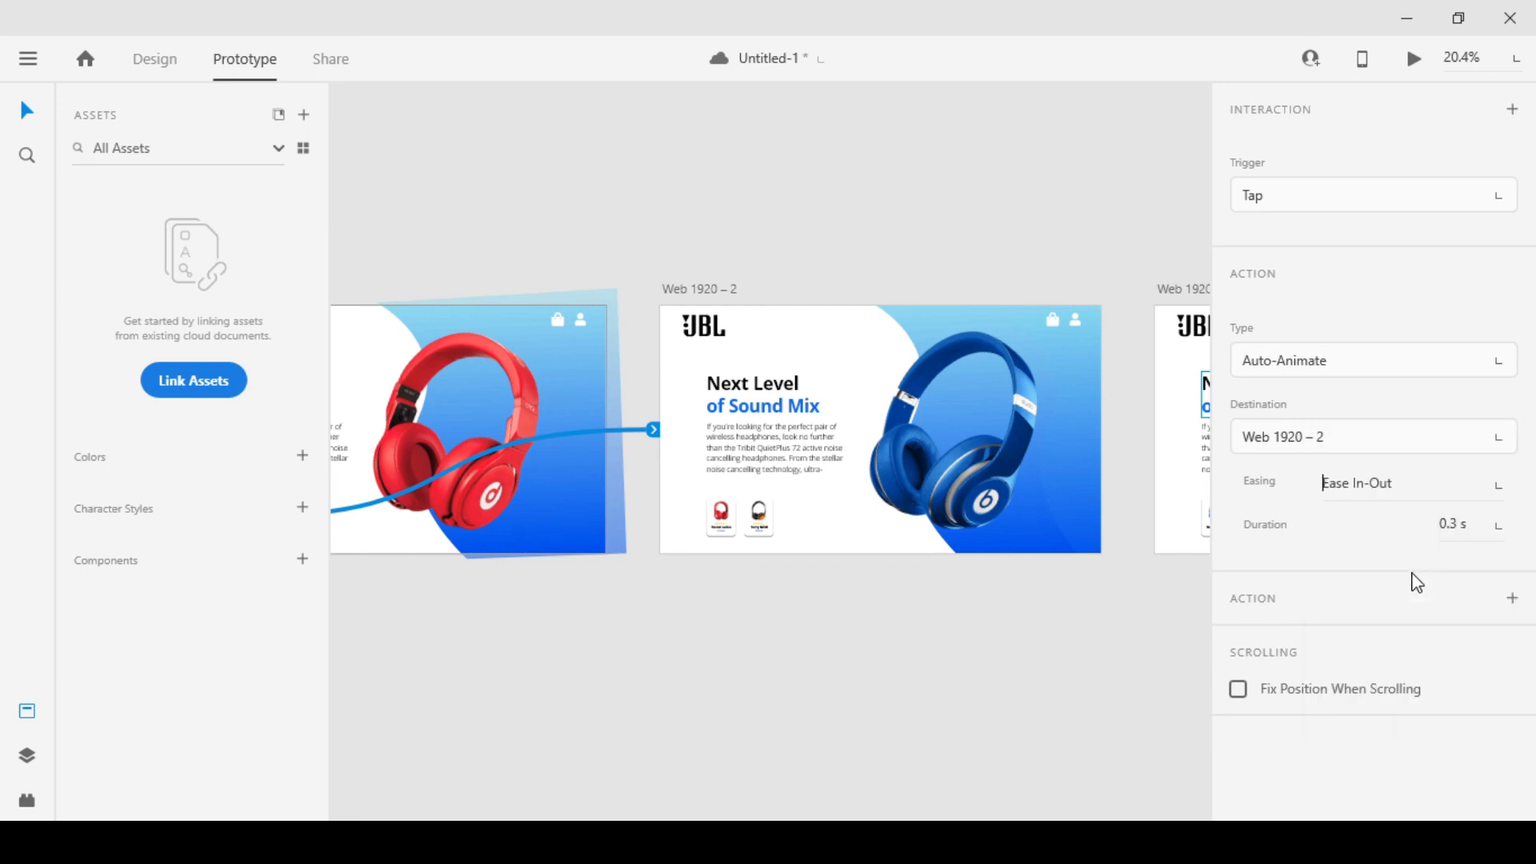
pyautogui.click(1509, 538)
pyautogui.click(1445, 619)
pyautogui.click(959, 618)
# Link the Sony MDR card on the first artboard to Web 1920 – 3 with Auto-Animate, Ease In-Out and 1 s
pyautogui.moveTo(703, 589); pyautogui.dragTo(775, 579)
pyautogui.click(459, 472)
pyautogui.scroll(-1, 751, 555)
pyautogui.moveTo(433, 493); pyautogui.dragTo(1144, 487)
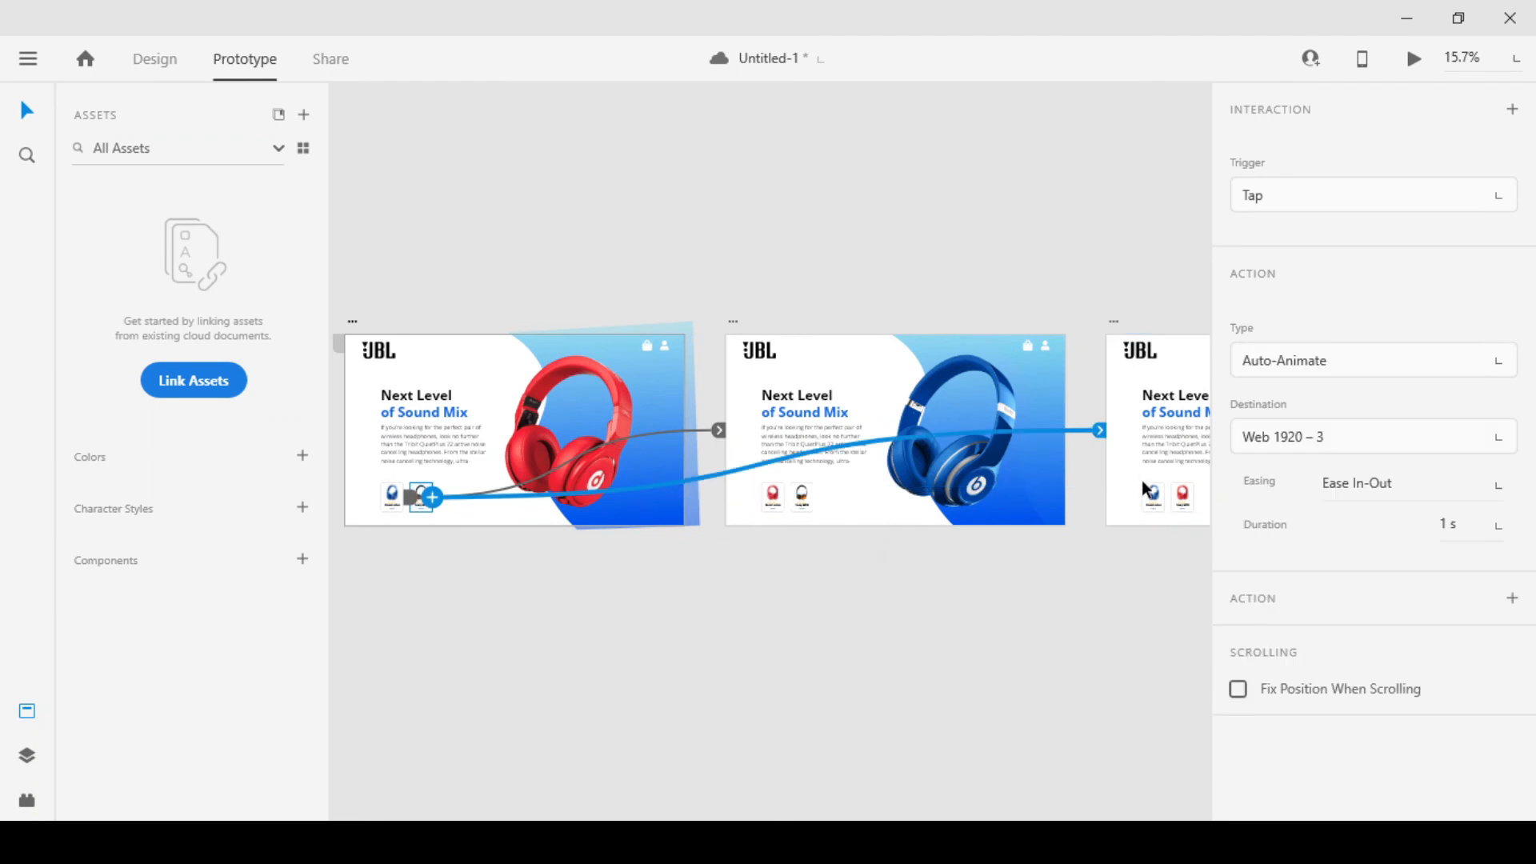
pyautogui.click(828, 632)
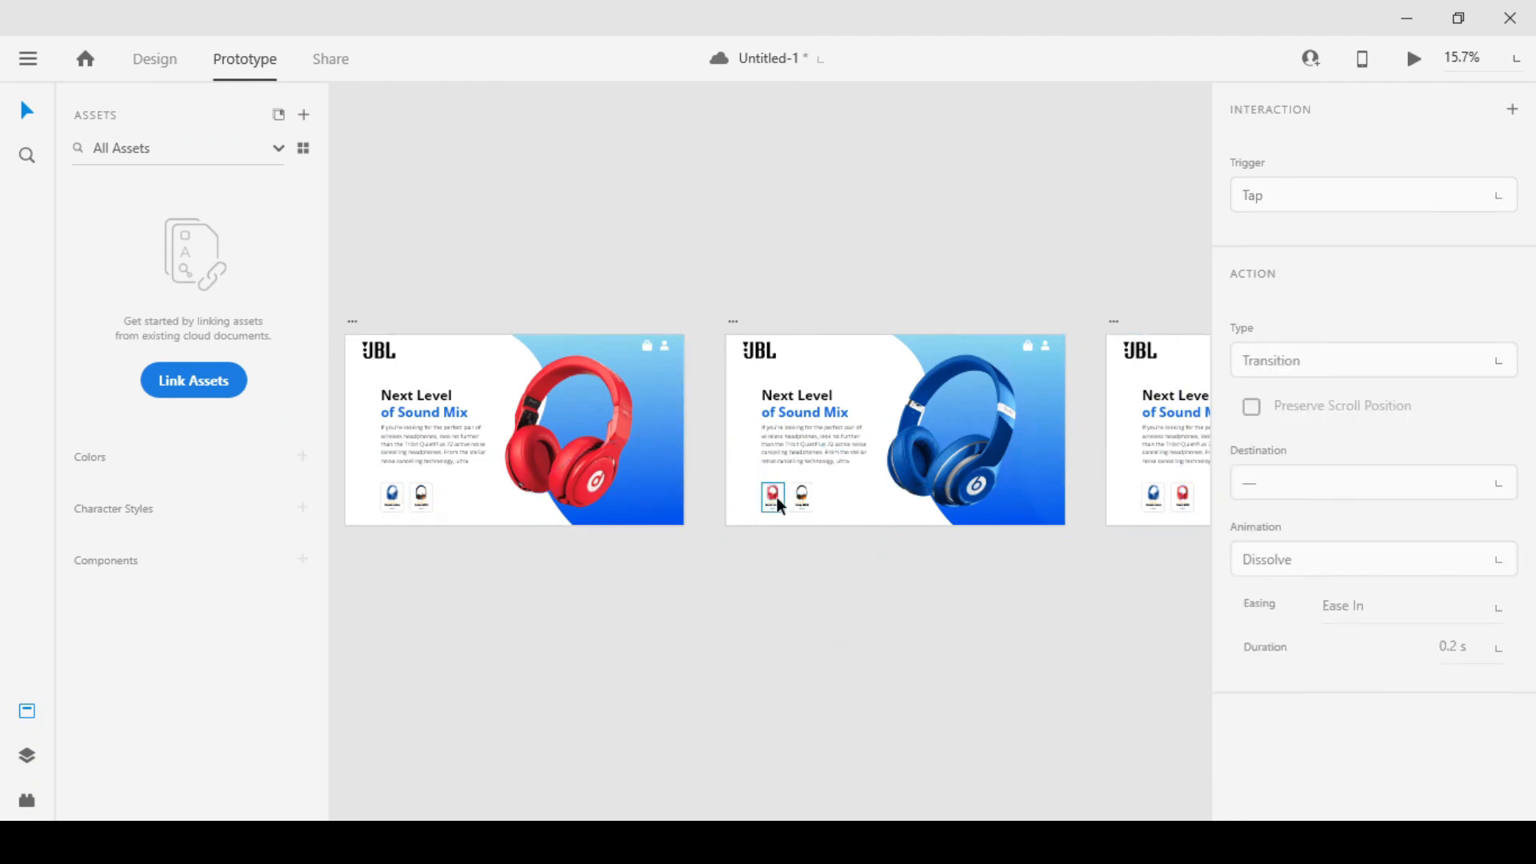
# Link the second artboard's Beast solos card to Web 1920 – 1 and its Sony MDR card to Web 1920 – 3
pyautogui.click(775, 497)
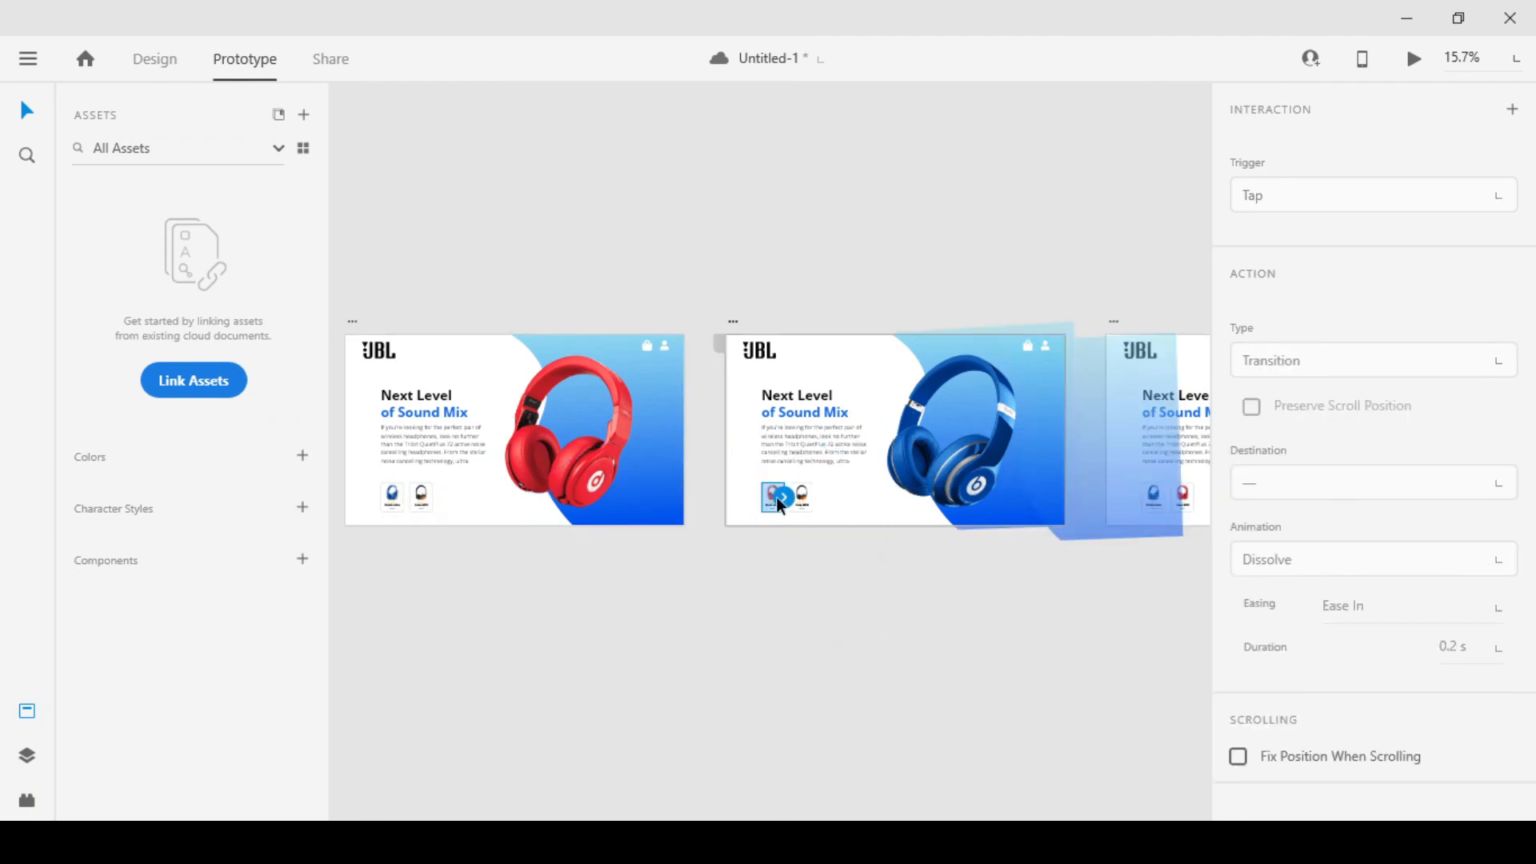
pyautogui.moveTo(788, 497); pyautogui.dragTo(562, 503)
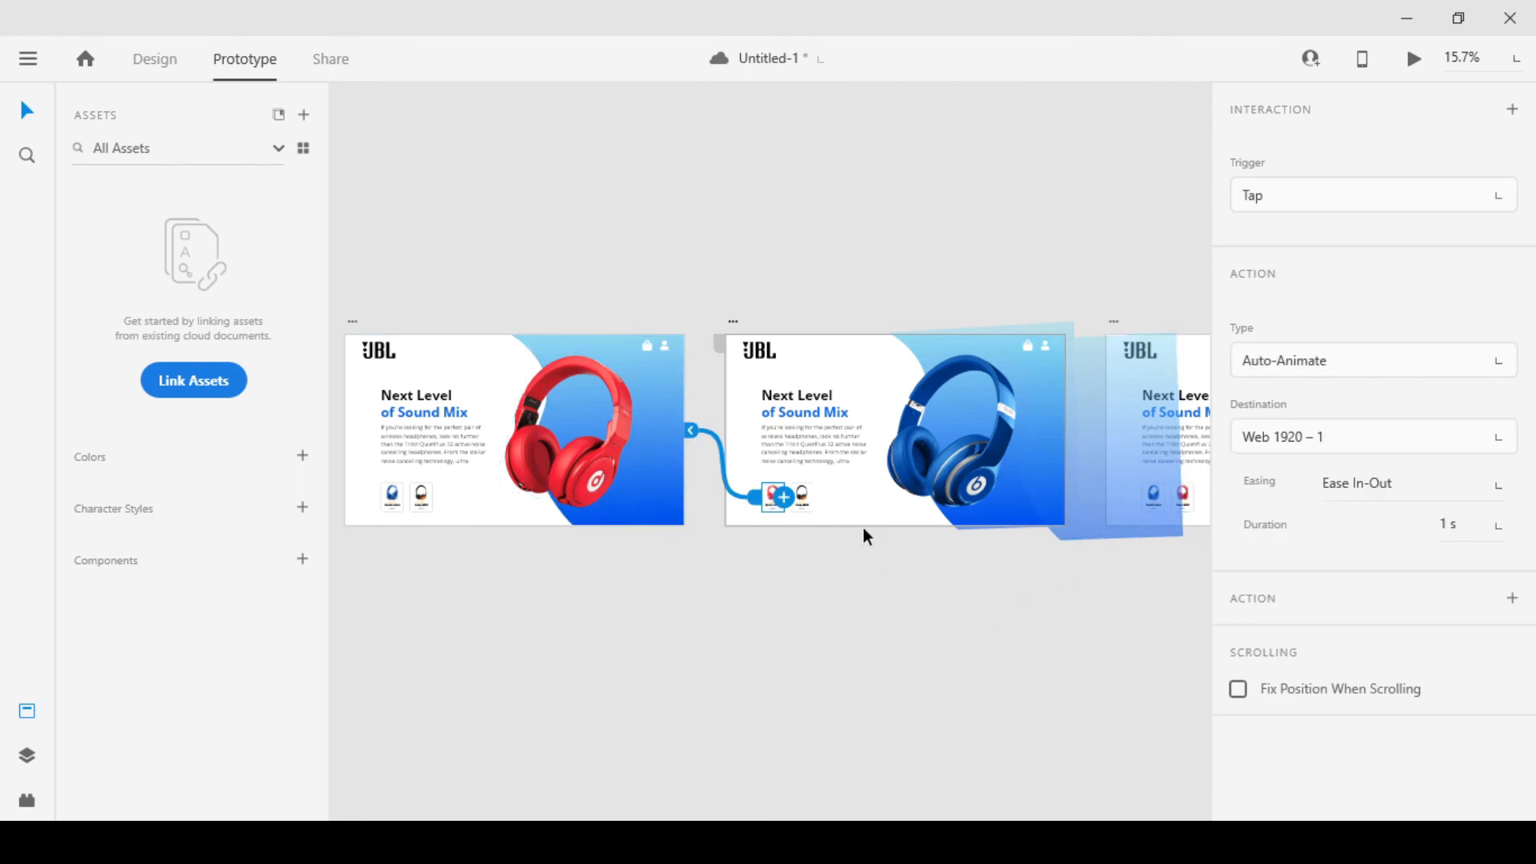
pyautogui.click(806, 498)
pyautogui.moveTo(986, 558); pyautogui.dragTo(780, 562)
pyautogui.moveTo(642, 493); pyautogui.dragTo(1093, 470)
pyautogui.click(933, 441)
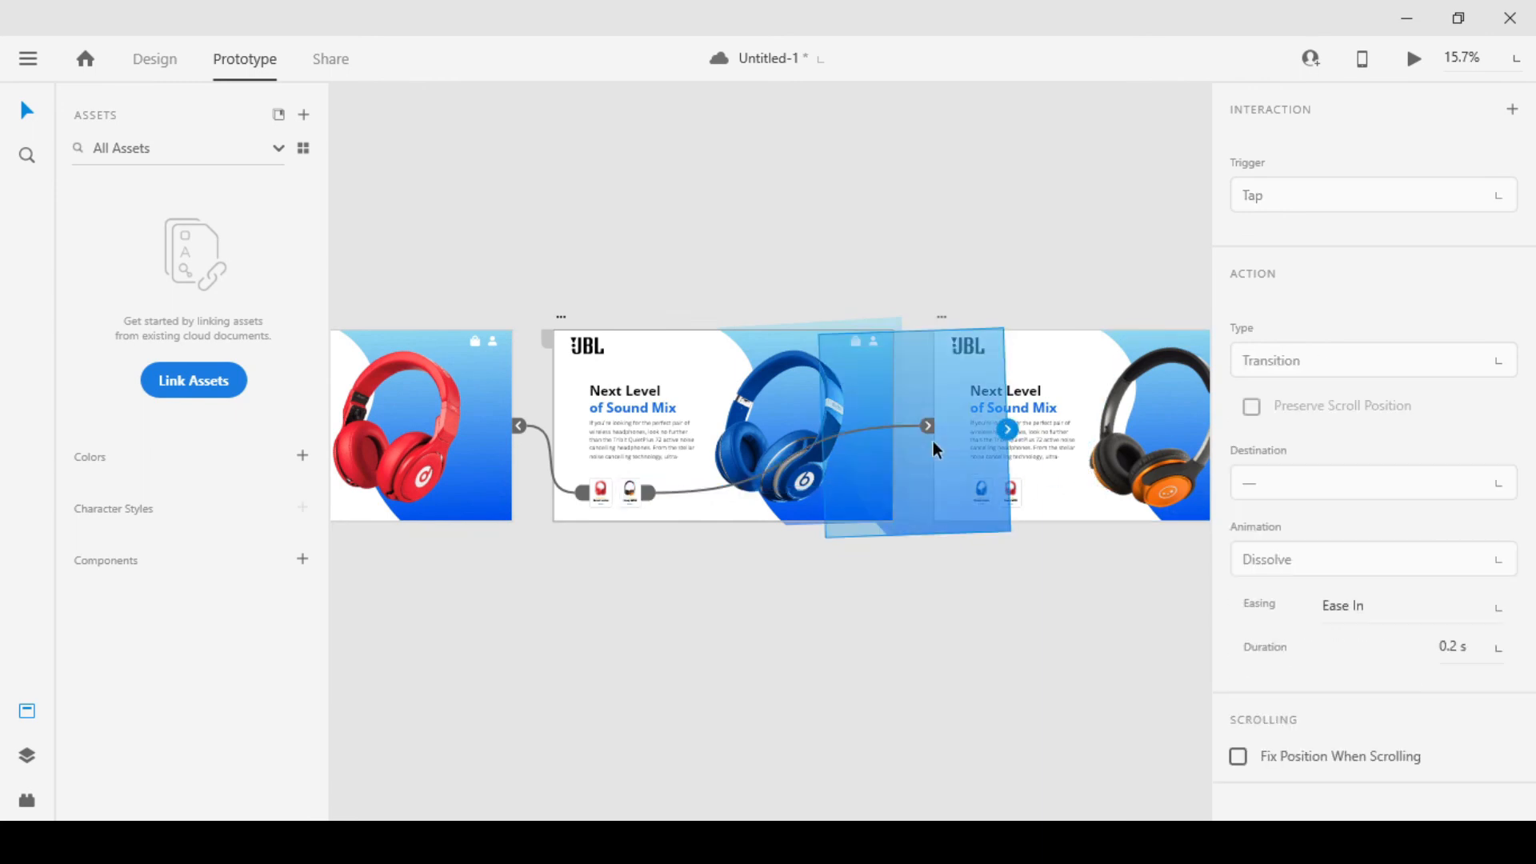
pyautogui.press('Escape')
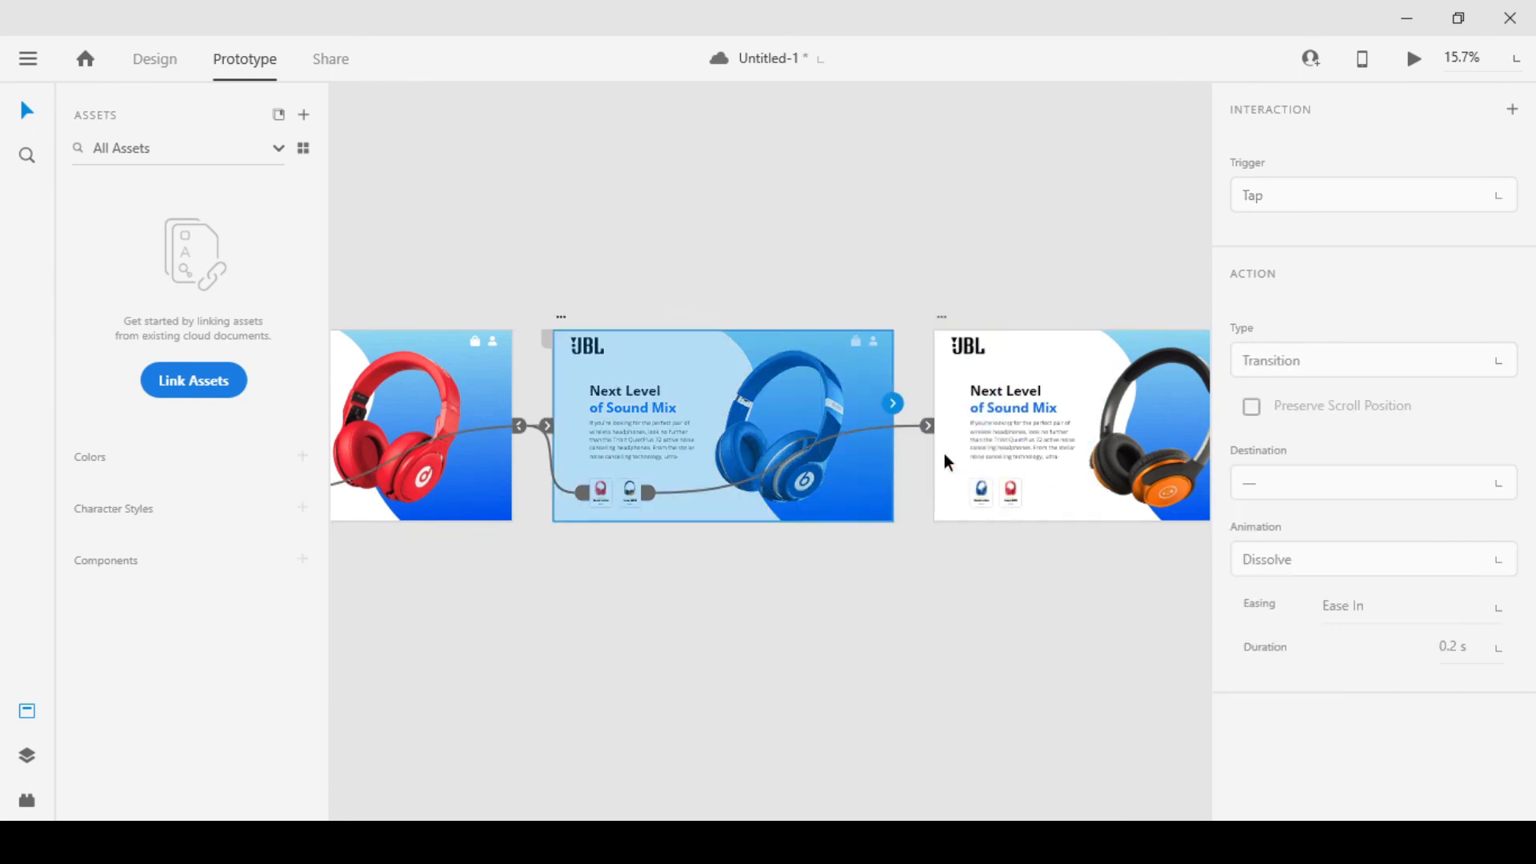
pyautogui.click(820, 614)
pyautogui.click(621, 493)
pyautogui.click(978, 590)
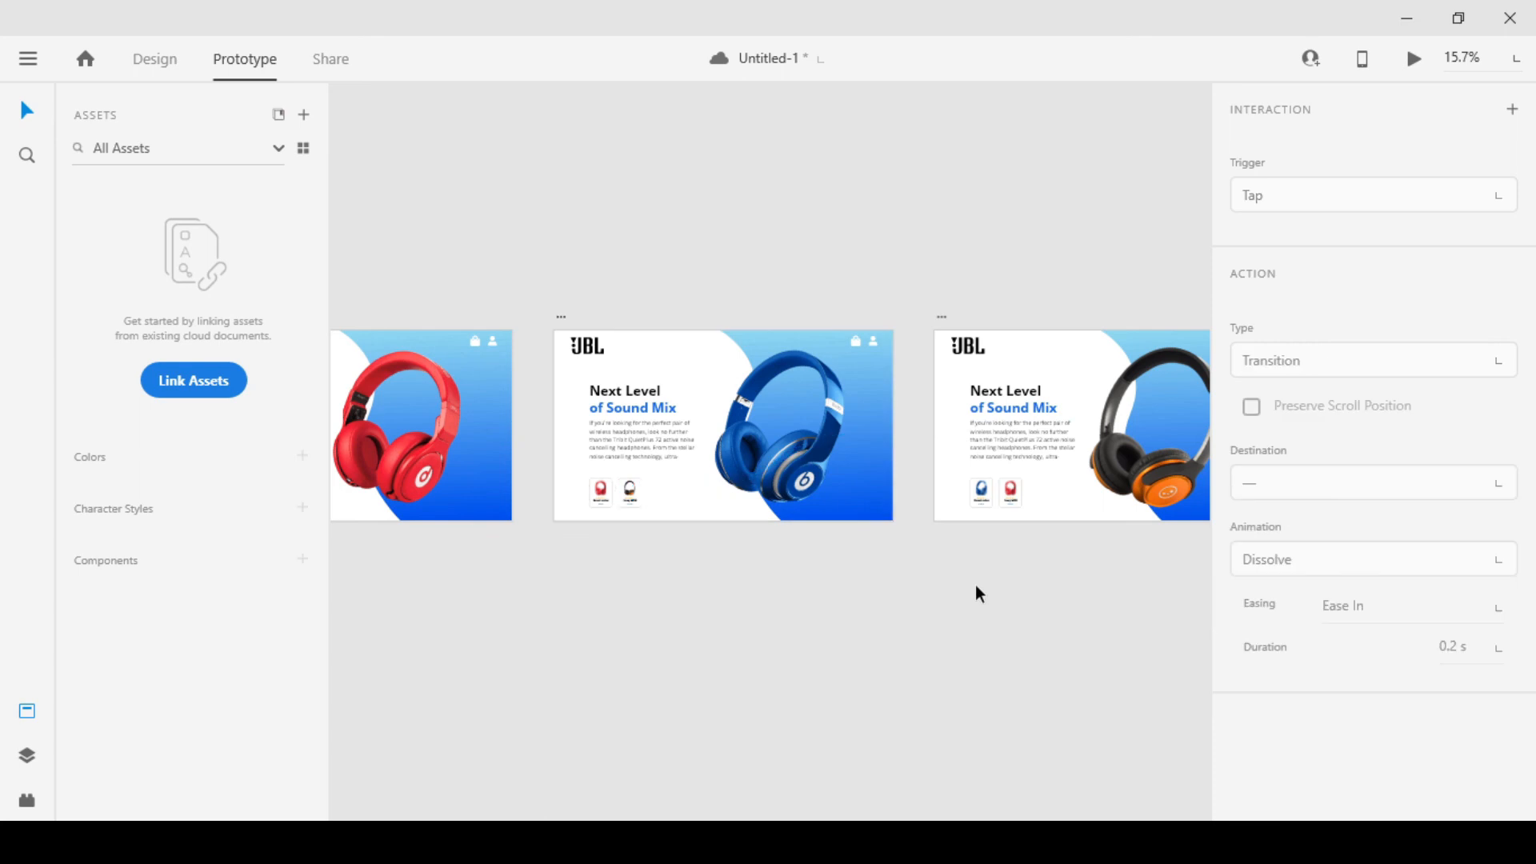
# Link the third artboard's Beast solos card to Web 1920 – 2 and its Sony MDR card to Web 1920 – 1
pyautogui.click(984, 494)
pyautogui.moveTo(983, 493); pyautogui.dragTo(839, 502)
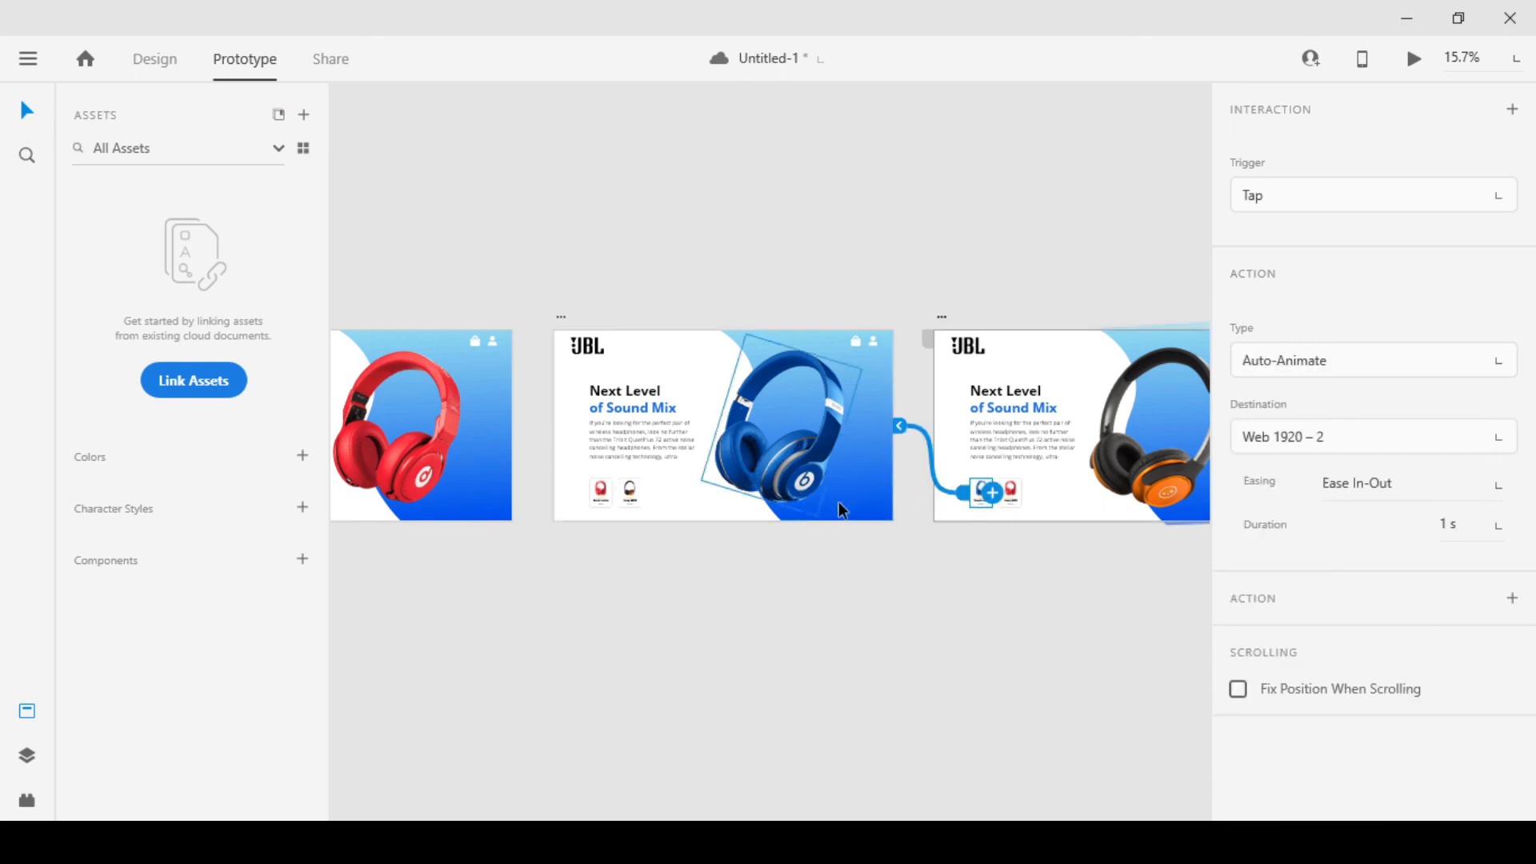
pyautogui.click(1010, 494)
pyautogui.moveTo(1022, 493); pyautogui.dragTo(432, 424)
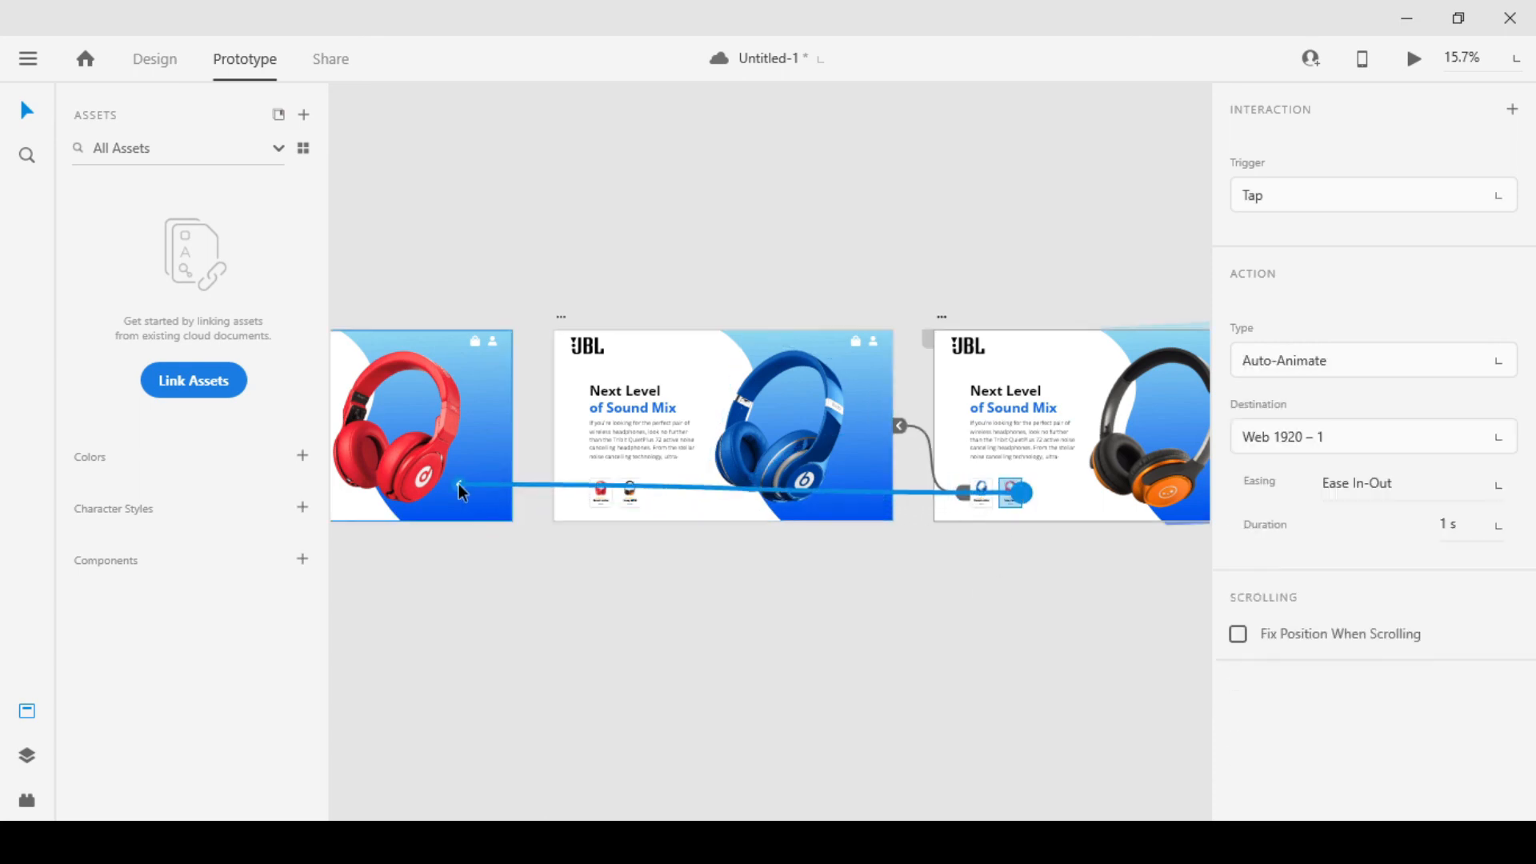
pyautogui.hscroll(3, 780, 580)
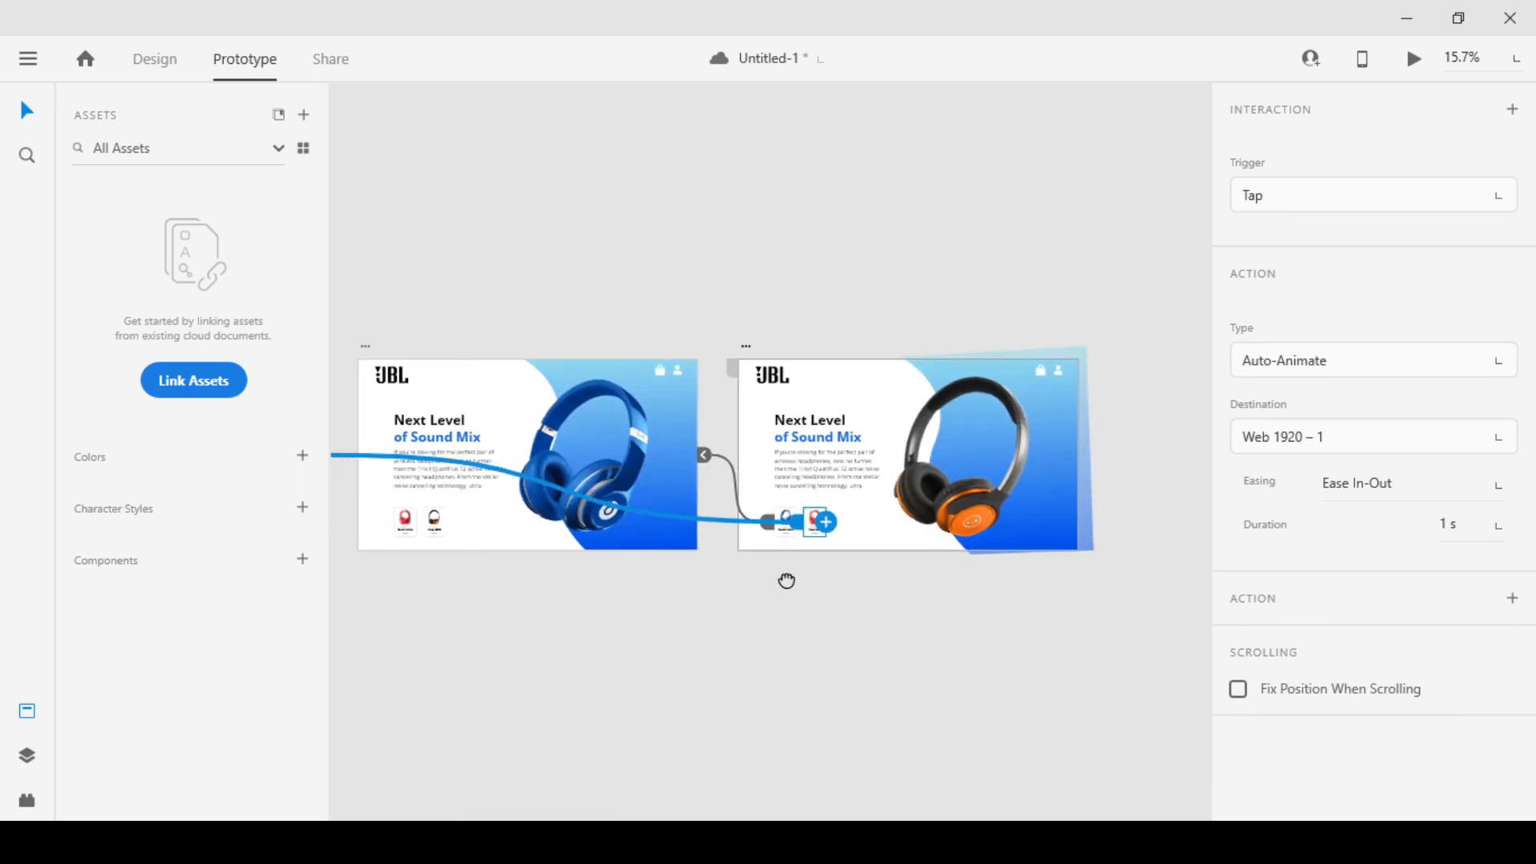
# Check the prototype links and layout across the three artboards
pyautogui.scroll(3, 1071, 336)
pyautogui.click(1066, 299)
pyautogui.scroll(-4, 1081, 343)
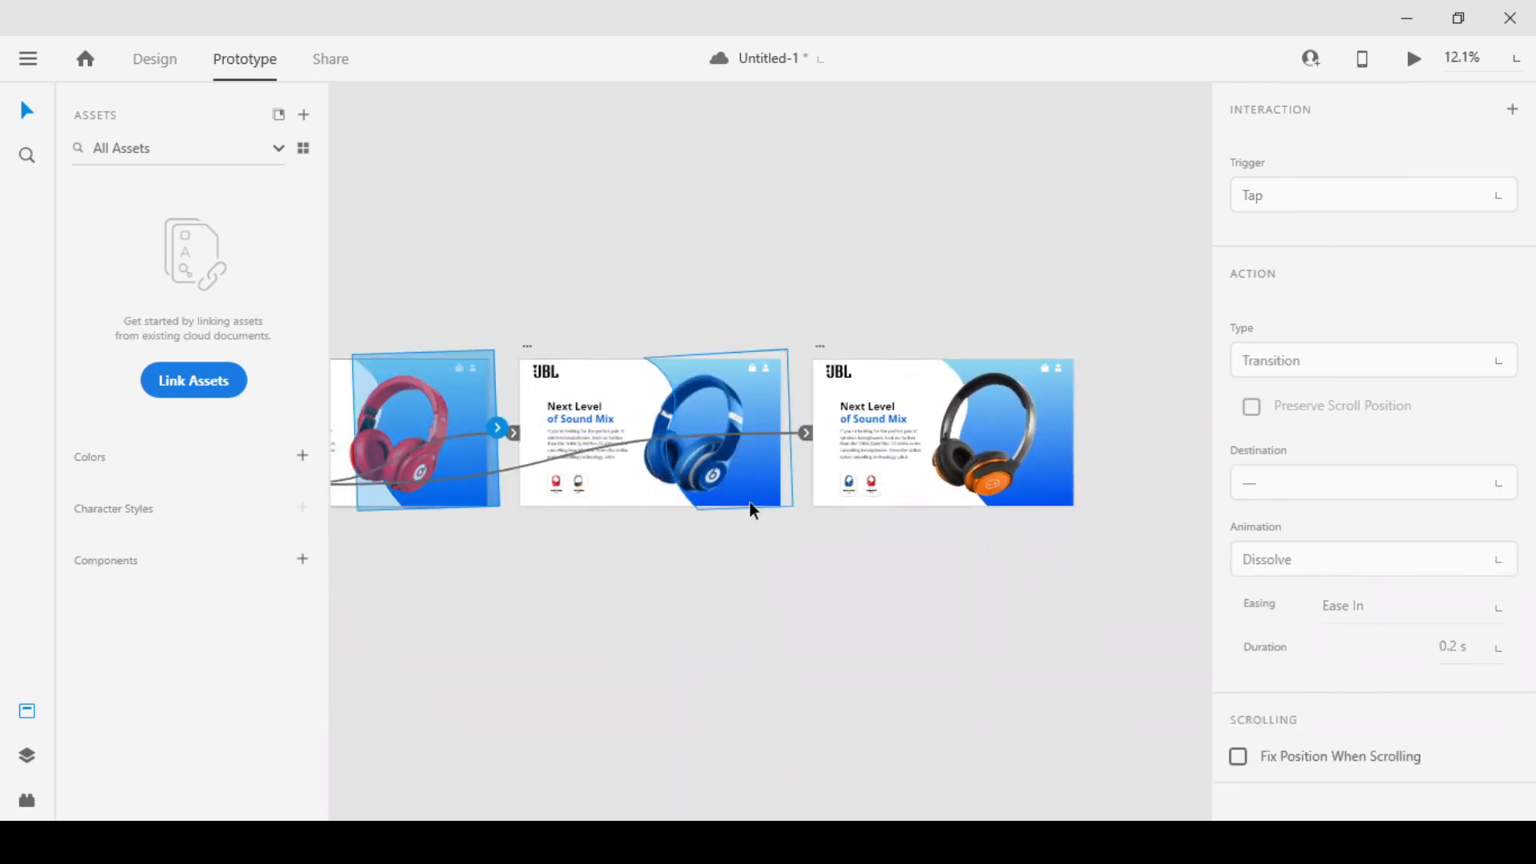
pyautogui.scroll(-2, 639, 541)
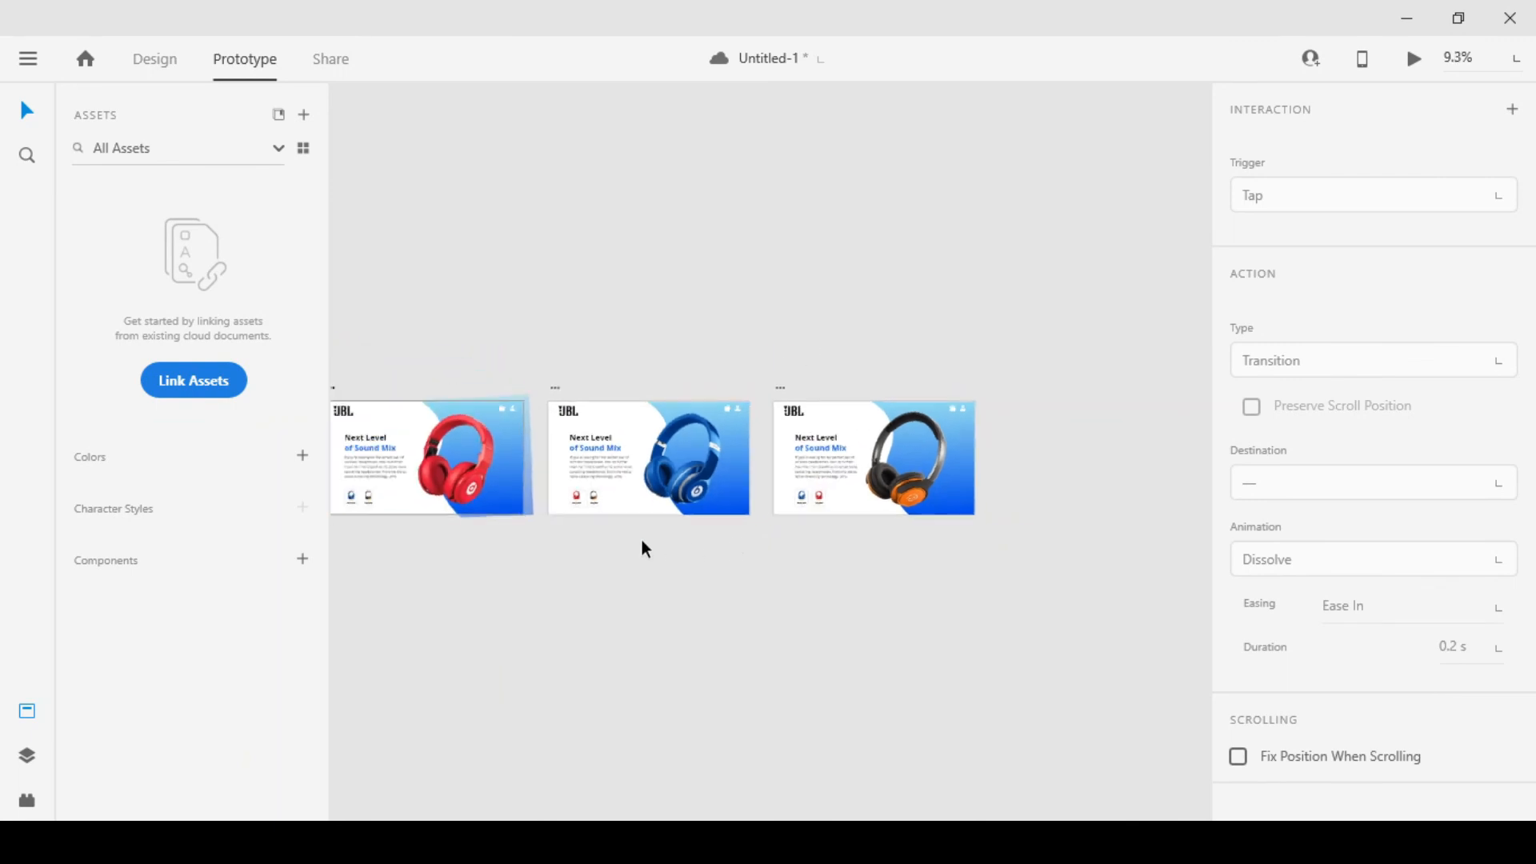
pyautogui.click(504, 462)
pyautogui.click(559, 331)
pyautogui.scroll(-2, 590, 412)
pyautogui.scroll(2, 554, 424)
pyautogui.moveTo(554, 341); pyautogui.dragTo(662, 328)
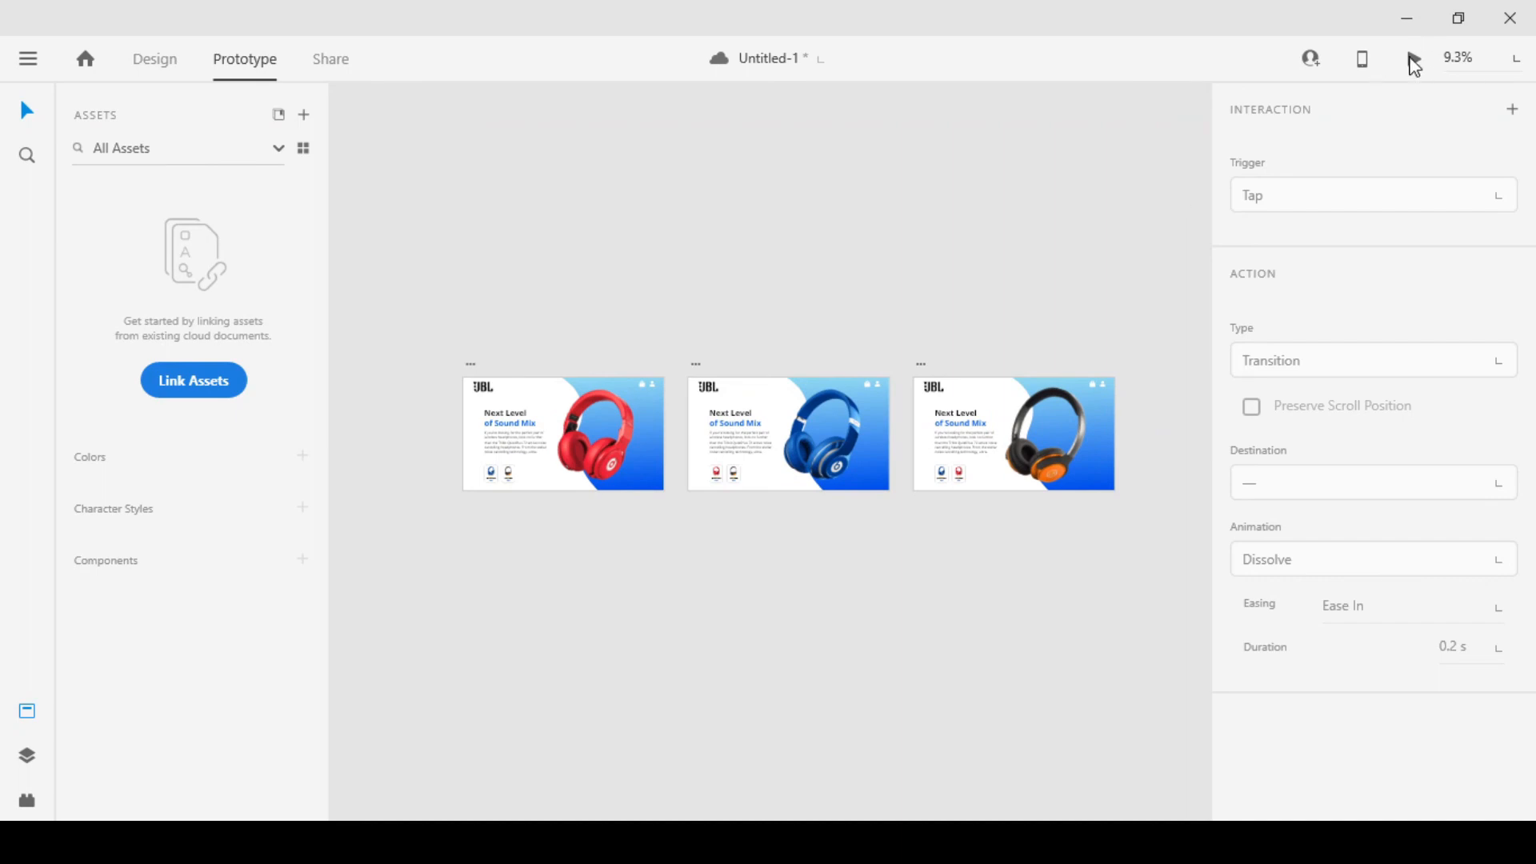
# Preview the prototype, test switching between the red and blue headphones with the Beast solos card, and close the preview
pyautogui.hotkey('ctrl', 'Return')
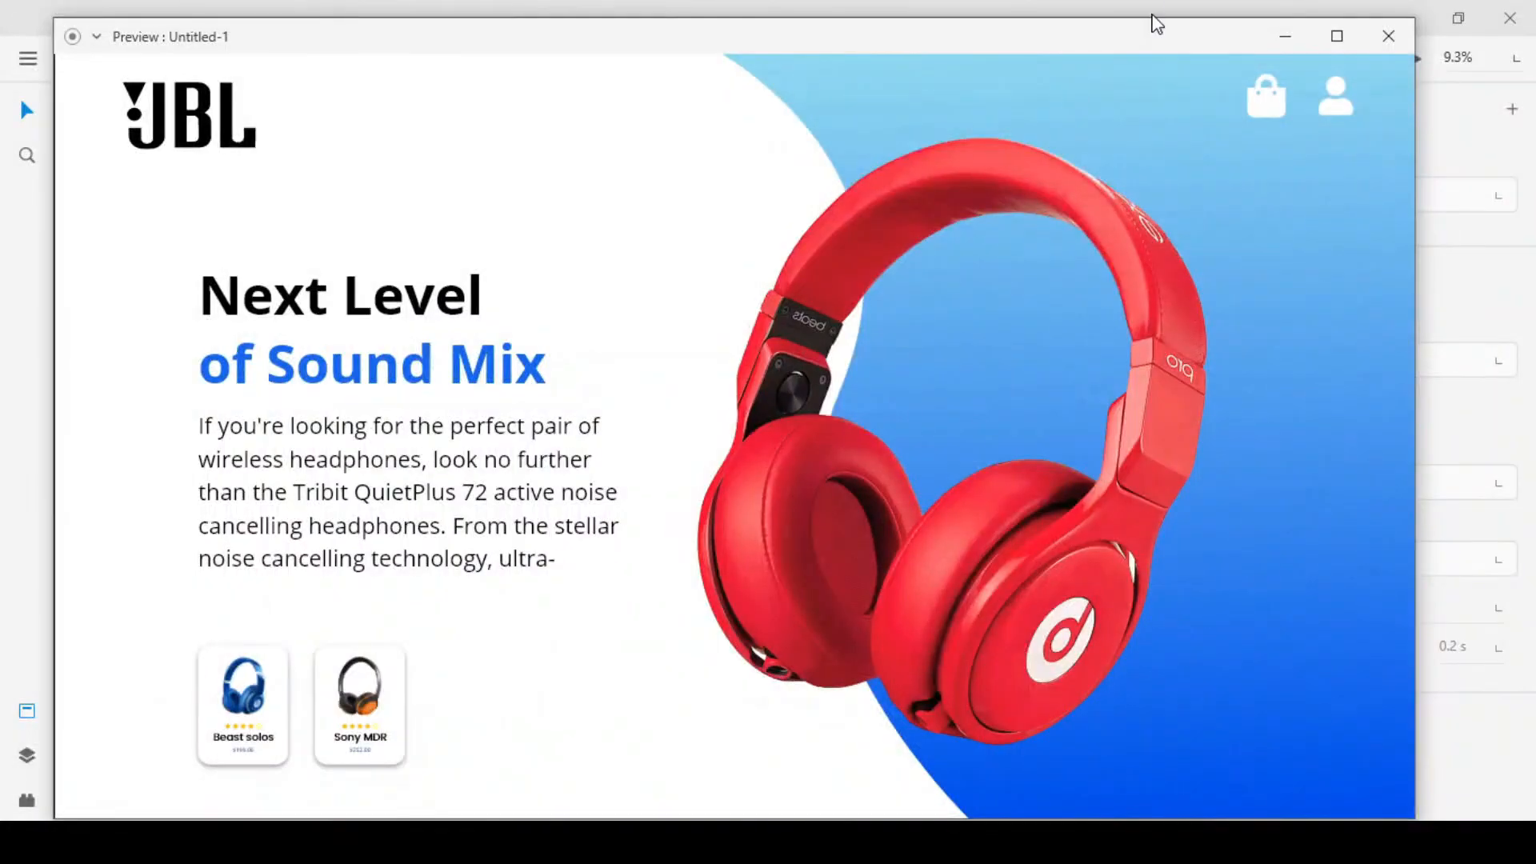
pyautogui.moveTo(1165, 24); pyautogui.dragTo(1234, 31)
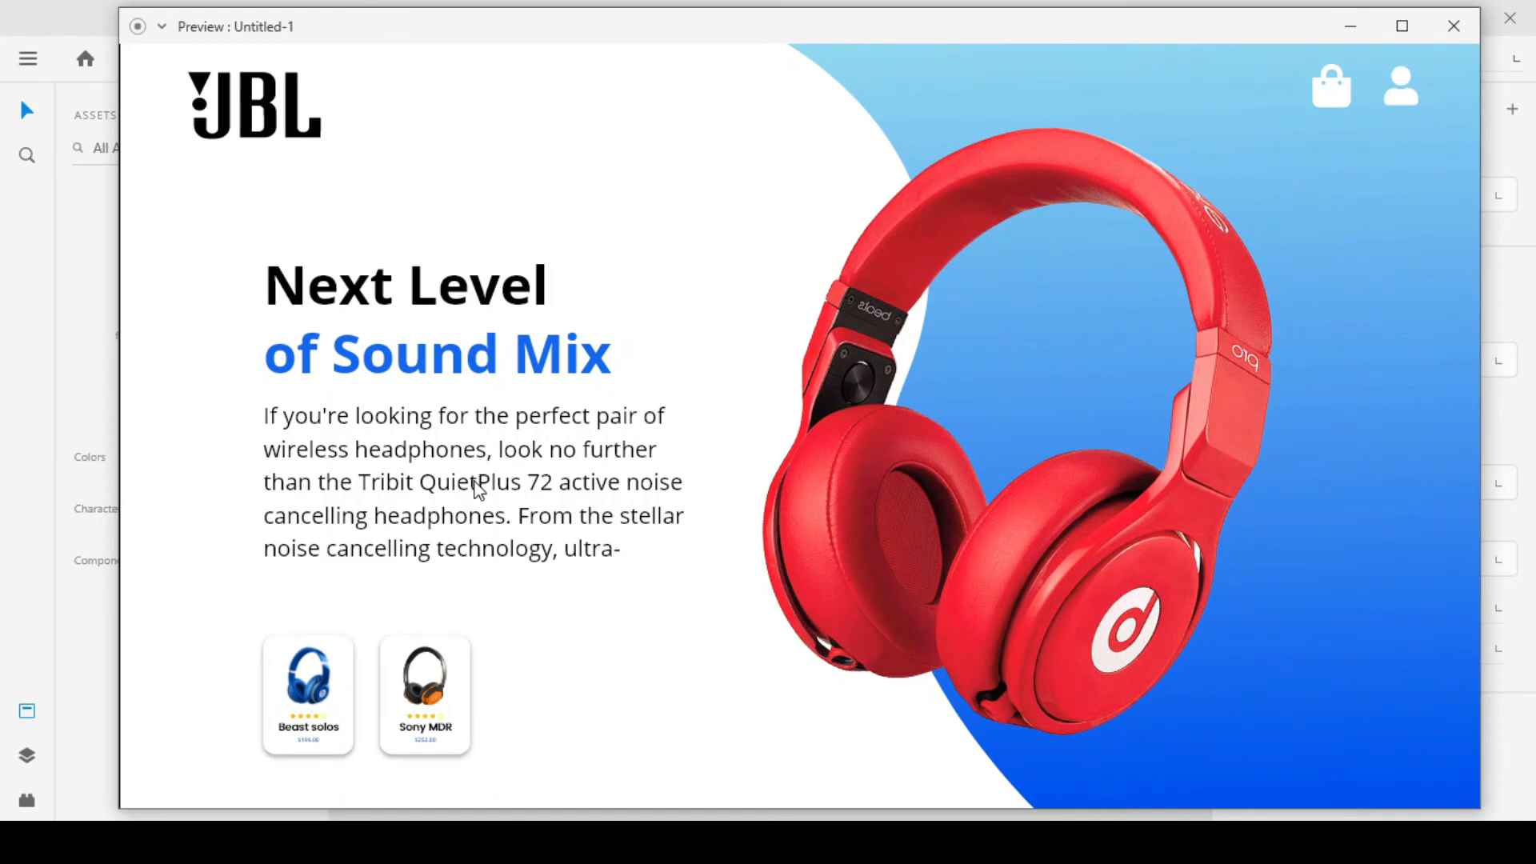
pyautogui.click(321, 694)
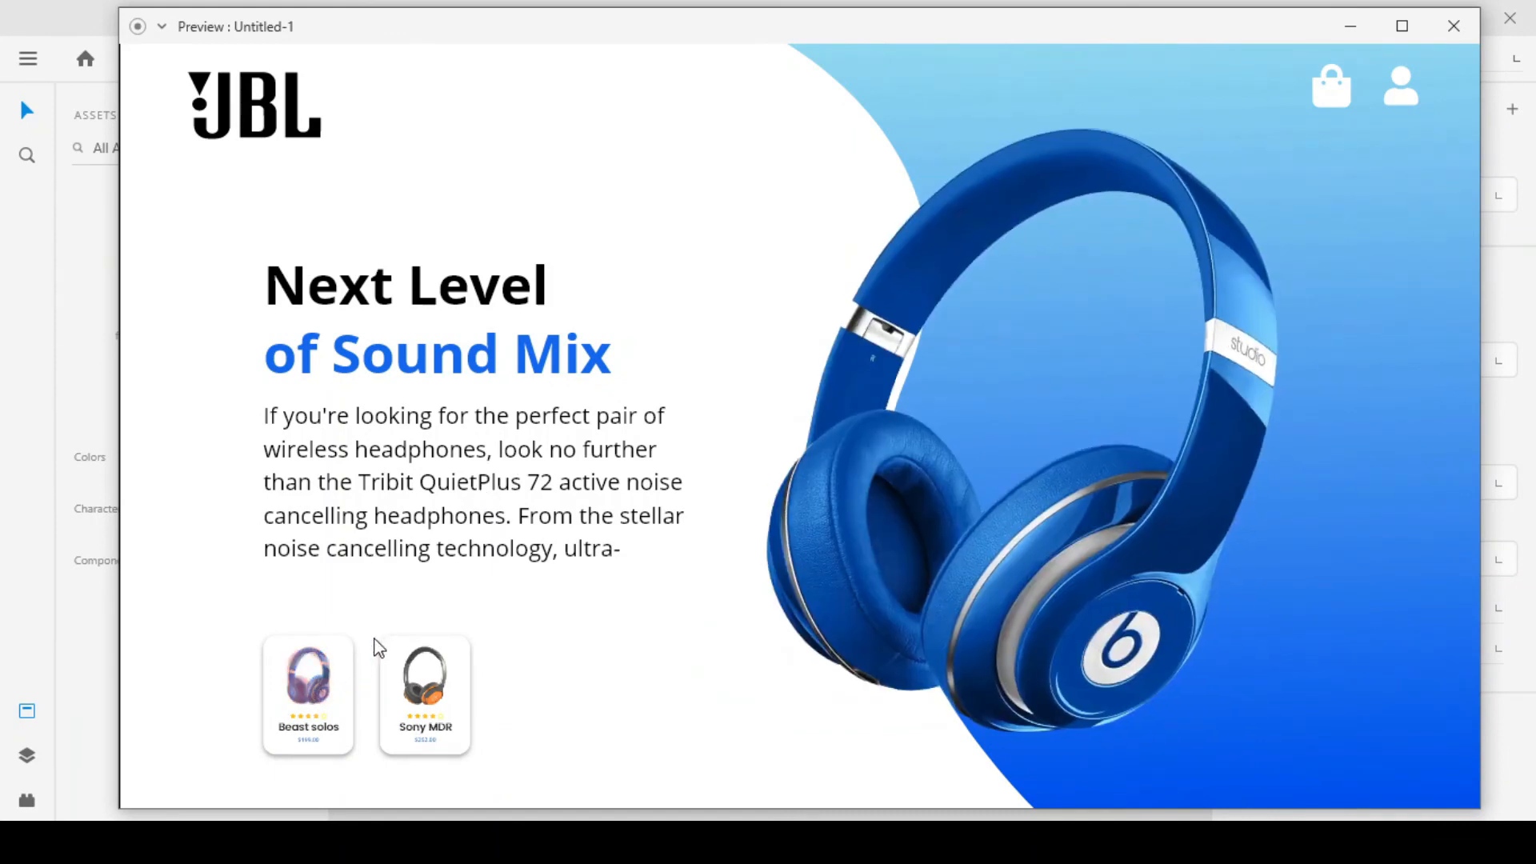
pyautogui.click(293, 695)
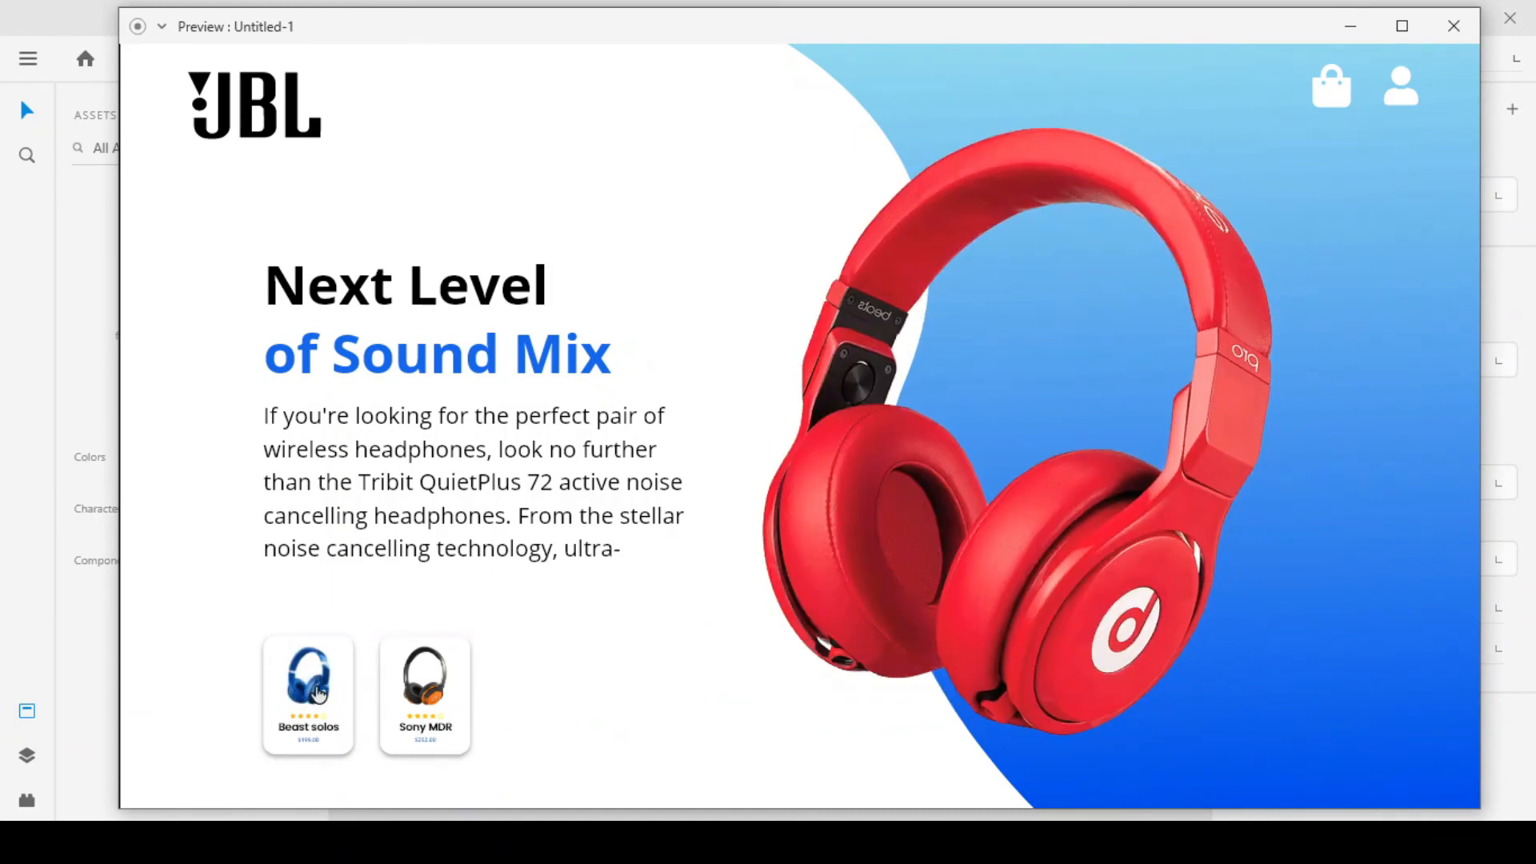
pyautogui.click(320, 694)
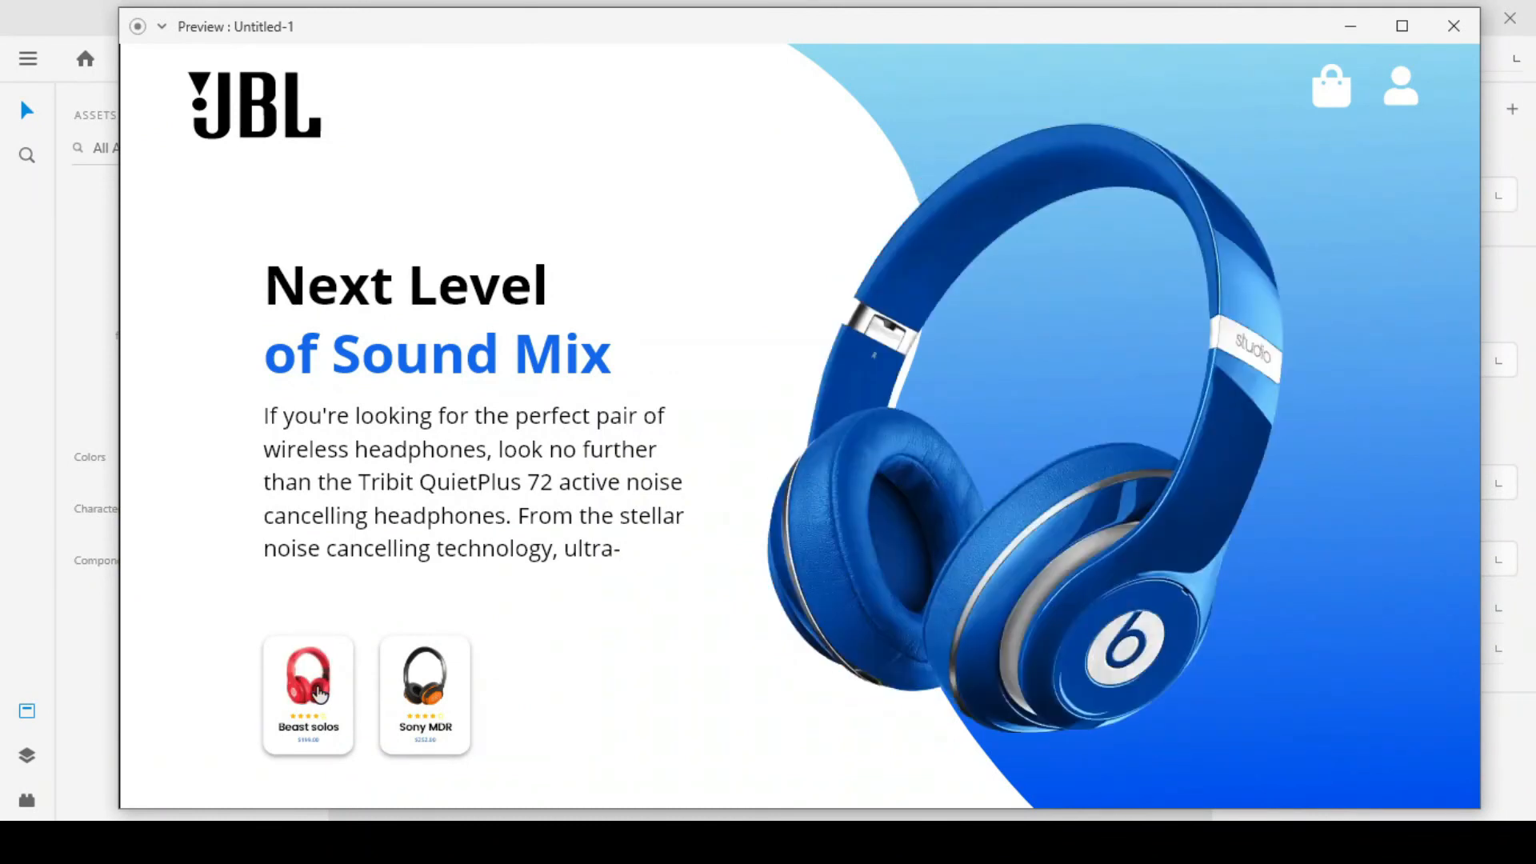
pyautogui.click(321, 693)
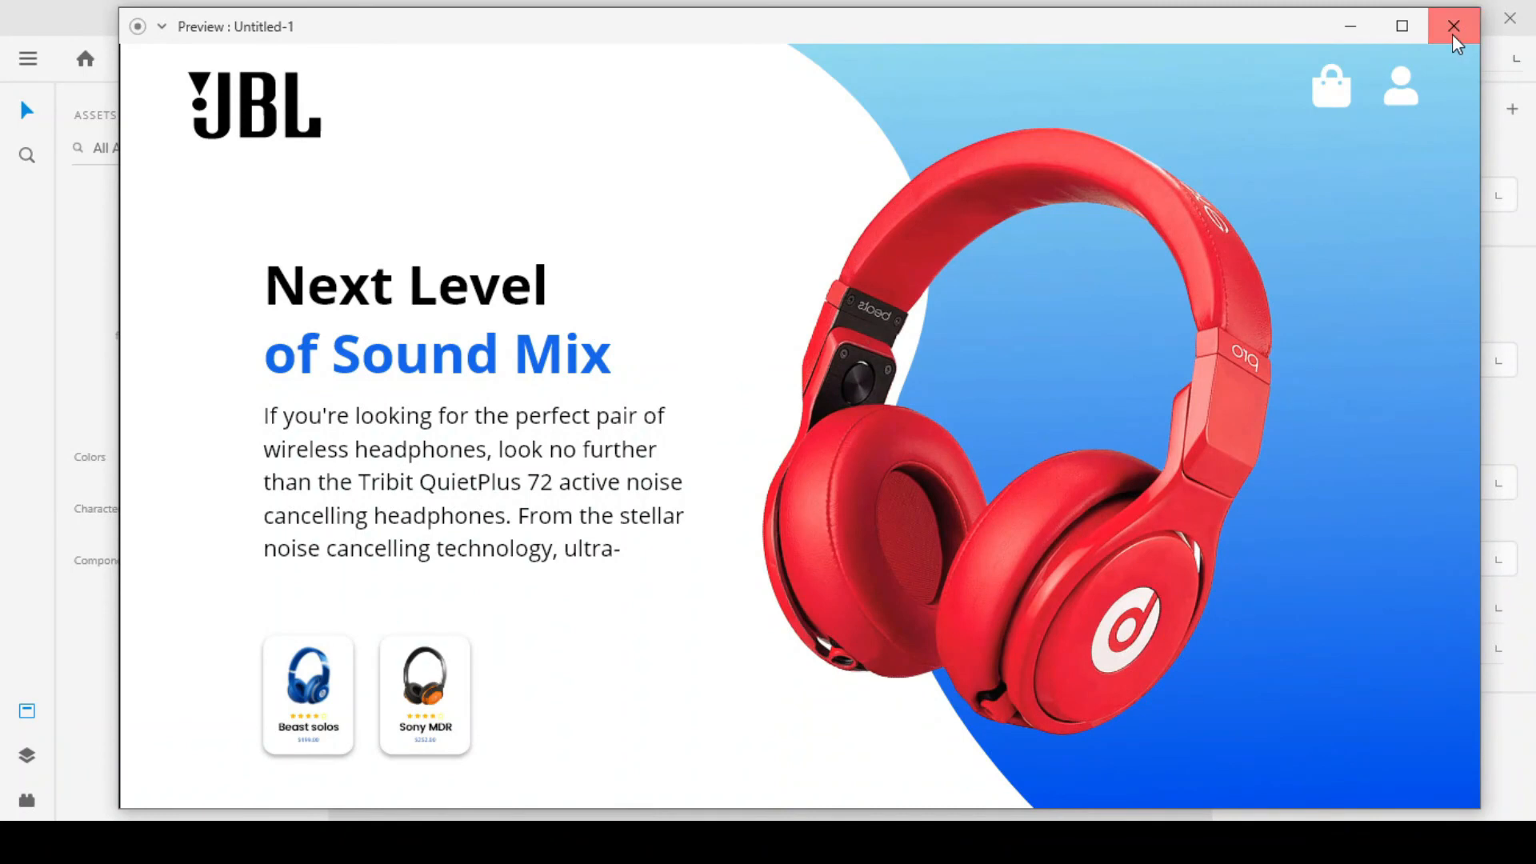
pyautogui.click(1452, 33)
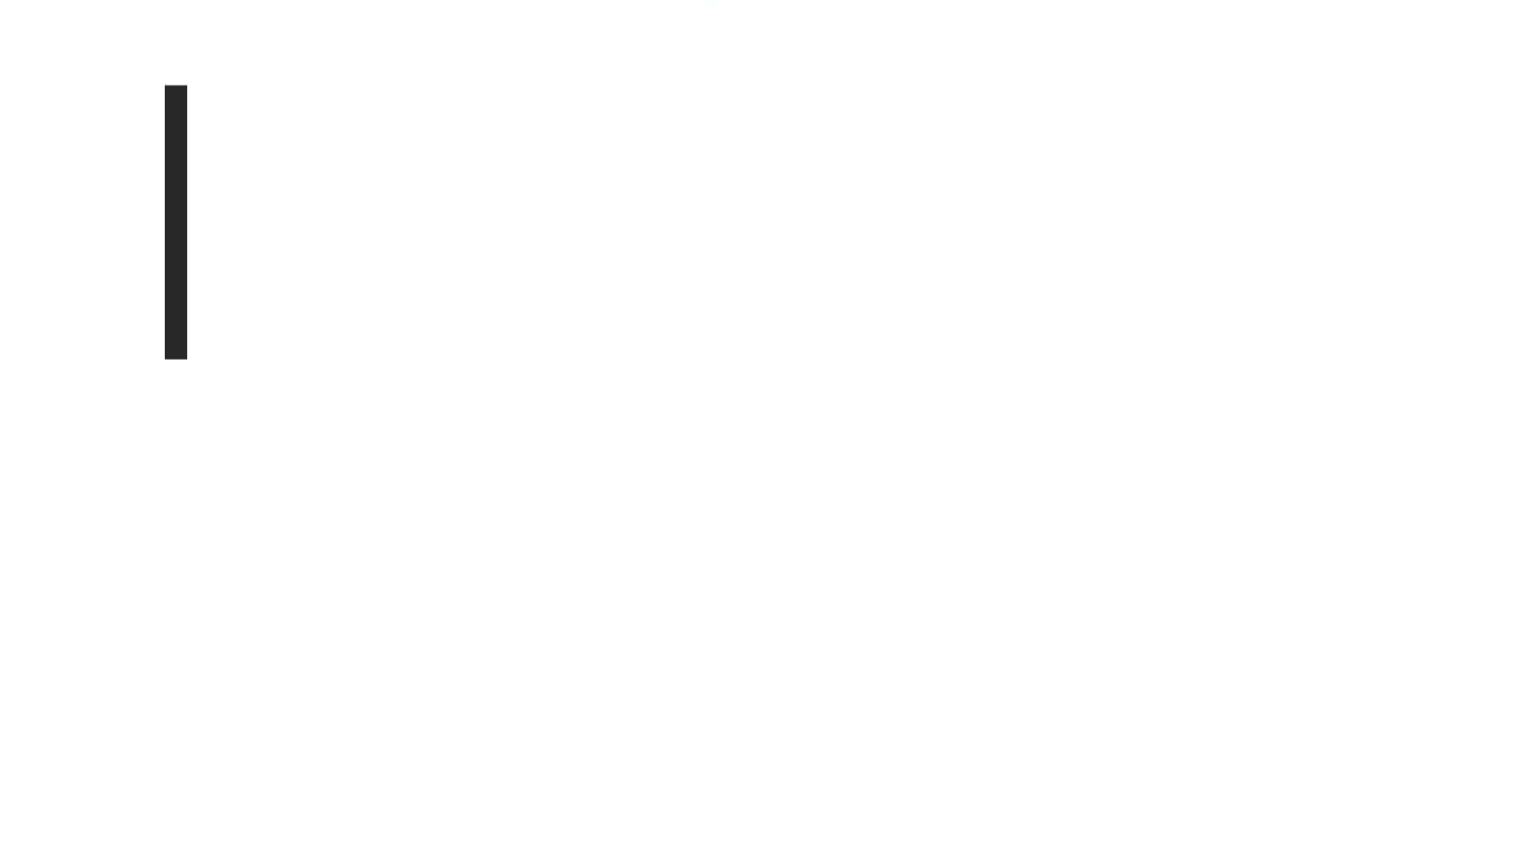